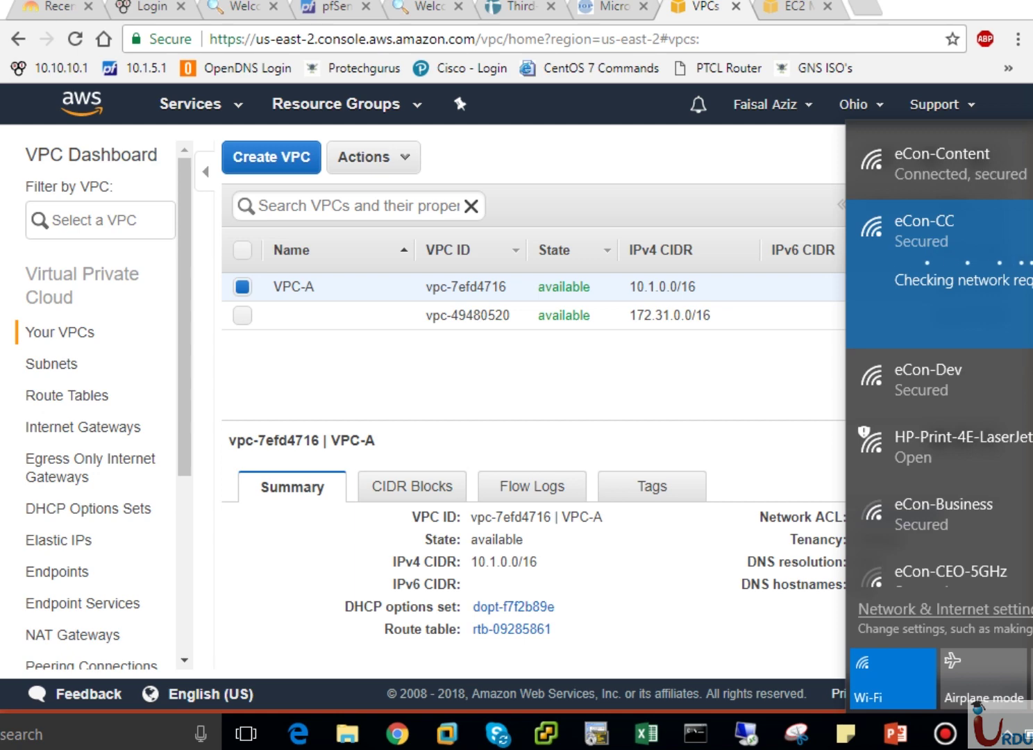
Close the Wi-Fi flyout so the VPC list with VPC-A (10.1.0.0/16) is fully visible.
{"action": "left_click", "coordinate": [585, 159]}
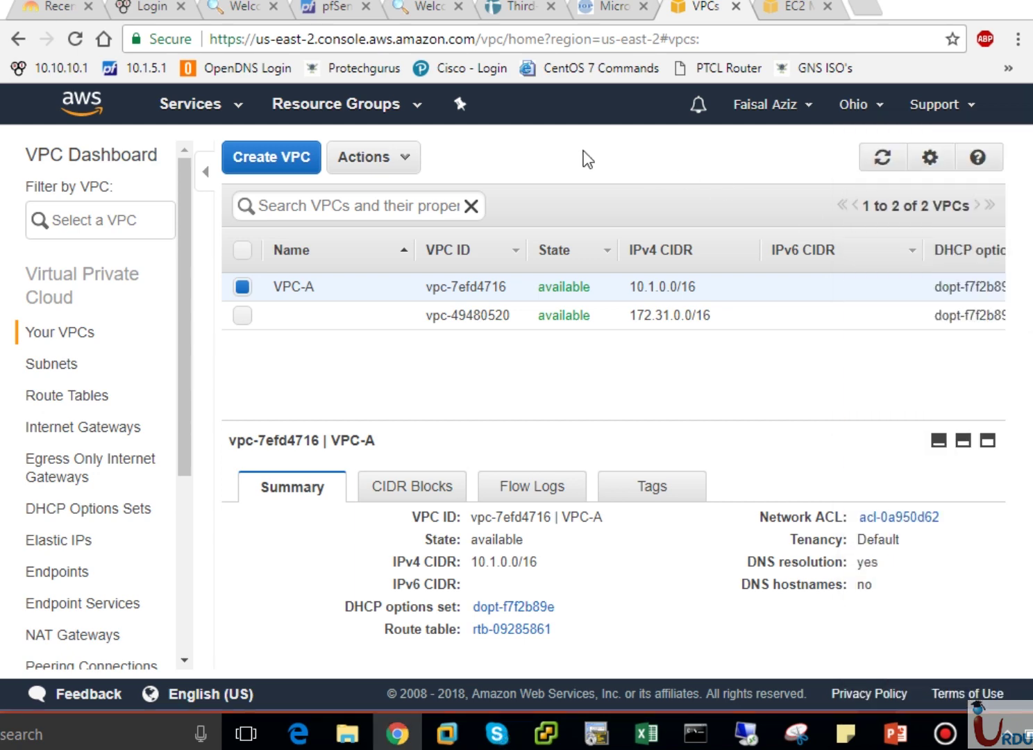
{"action": "left_click", "coordinate": [261, 167]}
Create VPC-B with IPv4 CIDR block 10.2.0.0/16.
{"action": "left_click", "coordinate": [495, 406]}
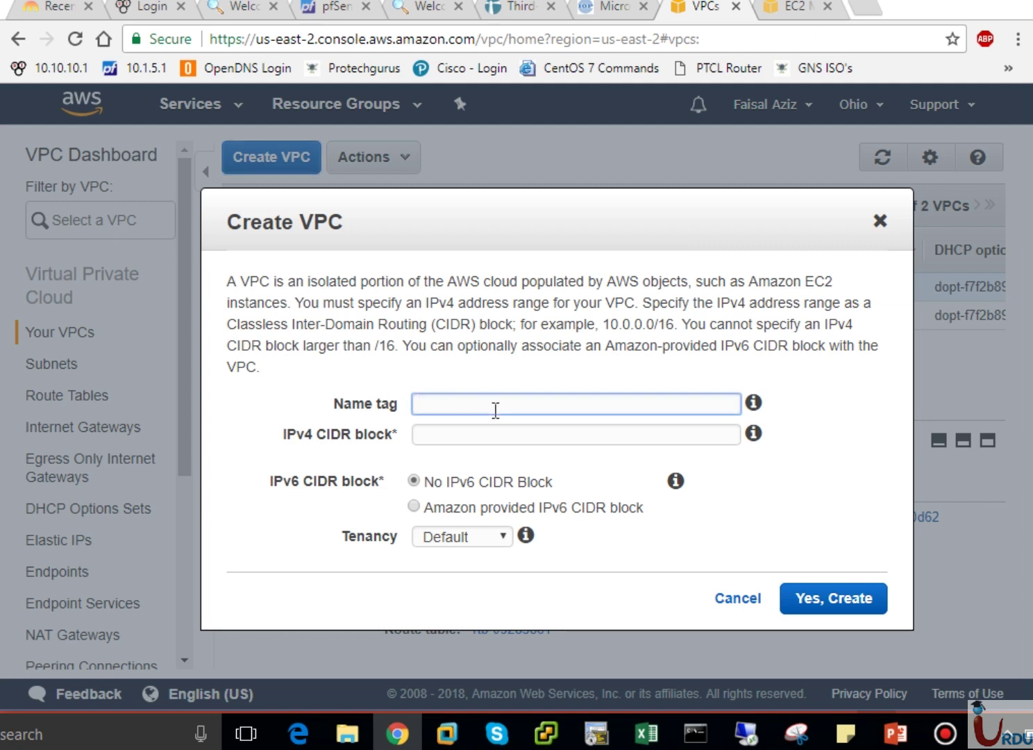
{"action": "type", "text": "10.2.0.0/16"}
{"action": "key", "text": "BackSpace"}
{"action": "key", "text": "BackSpace"}
{"action": "key", "text": "BackSpace"}
{"action": "key", "text": "BackSpace"}
{"action": "key", "text": "BackSpace"}
{"action": "key", "text": "BackSpace"}
{"action": "key", "text": "BackSpace"}
{"action": "key", "text": "BackSpace"}
{"action": "key", "text": "BackSpace"}
{"action": "key", "text": "BackSpace"}
{"action": "type", "text": "VPC-B"}
{"action": "key", "text": "Tab"}
{"action": "type", "text": "10.0.0."}
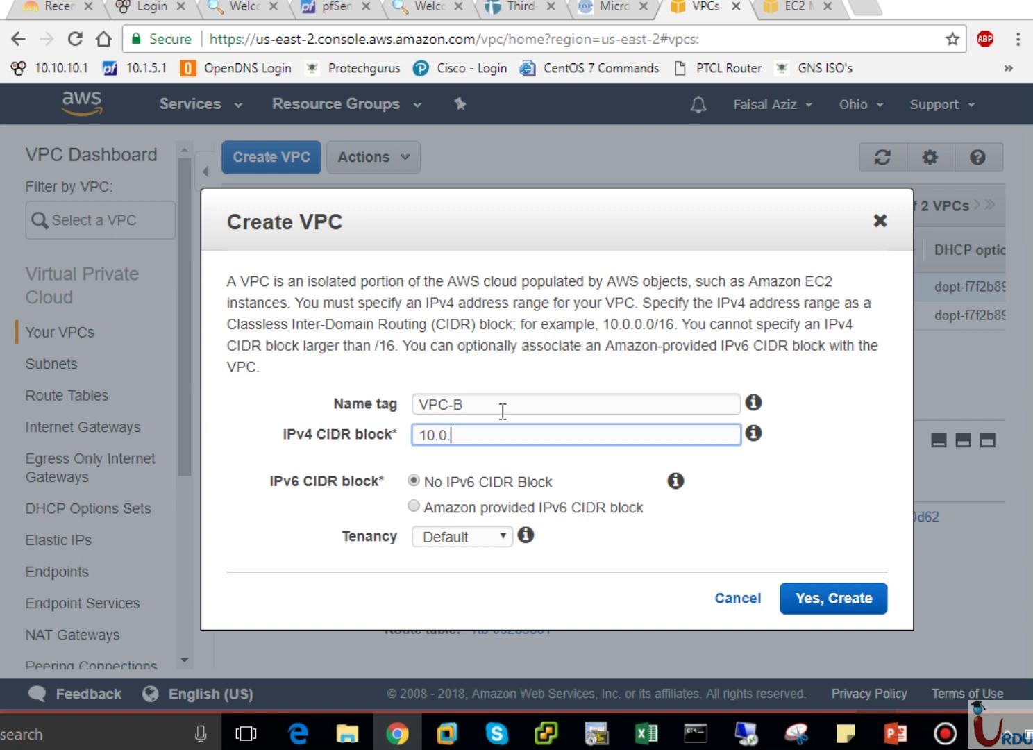
{"action": "type", "text": "0/16"}
{"action": "key", "text": "BackSpace"}
{"action": "key", "text": "BackSpace"}
{"action": "key", "text": "BackSpace"}
{"action": "key", "text": "BackSpace"}
{"action": "key", "text": "BackSpace"}
{"action": "key", "text": "BackSpace"}
{"action": "type", "text": "2.0.0/16"}
{"action": "left_click", "coordinate": [818, 597]}
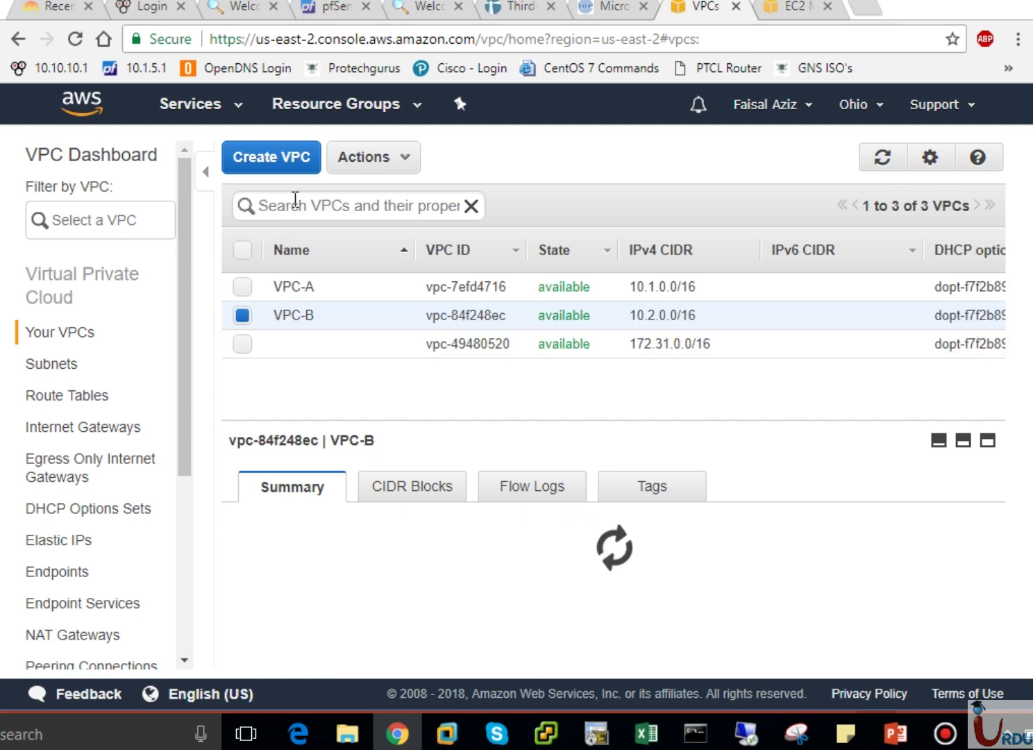
Create VPC-C with CIDR 10.3.0.0/16, then re-sort the VPC list by name.
{"action": "left_click", "coordinate": [286, 161]}
{"action": "left_click", "coordinate": [442, 408]}
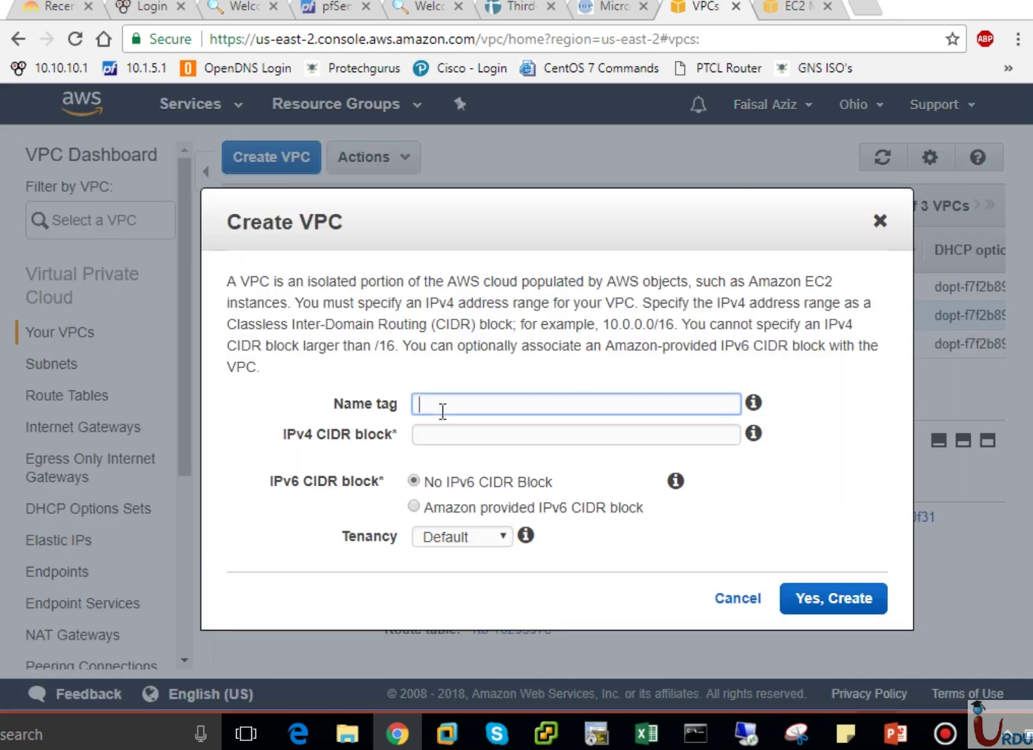
{"action": "type", "text": "VPC-C"}
{"action": "left_click", "coordinate": [440, 430]}
{"action": "type", "text": "10.1"}
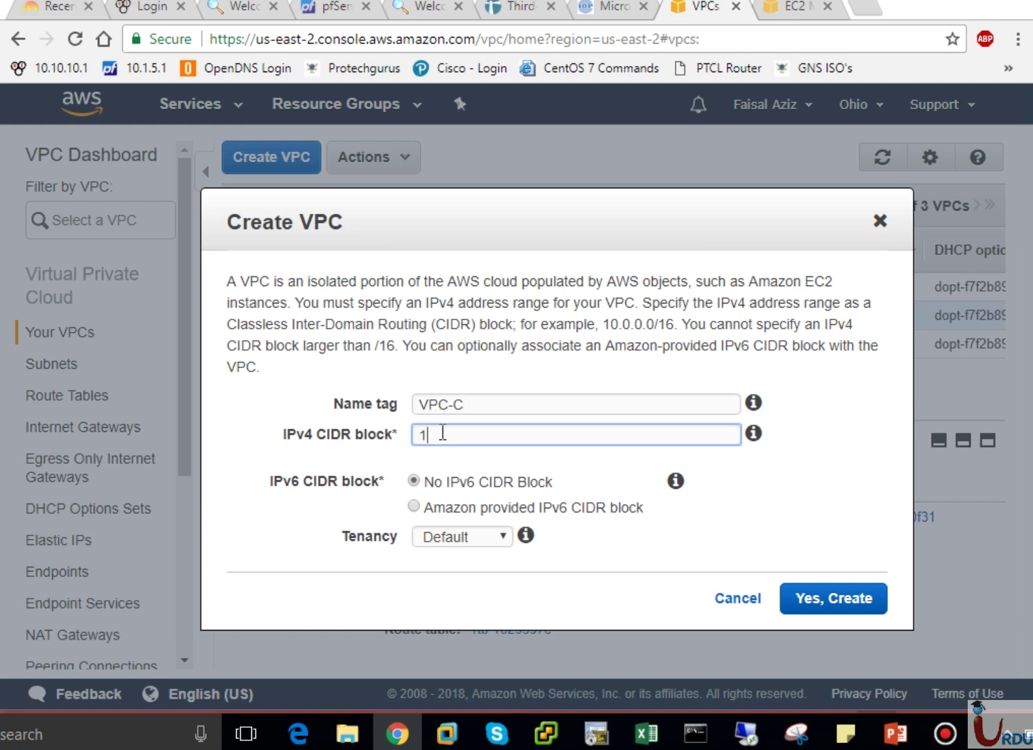
{"action": "type", "text": ".0.0/16"}
{"action": "left_click", "coordinate": [442, 430]}
{"action": "key", "text": "BackSpace"}
{"action": "type", "text": "3"}
{"action": "left_click", "coordinate": [832, 607]}
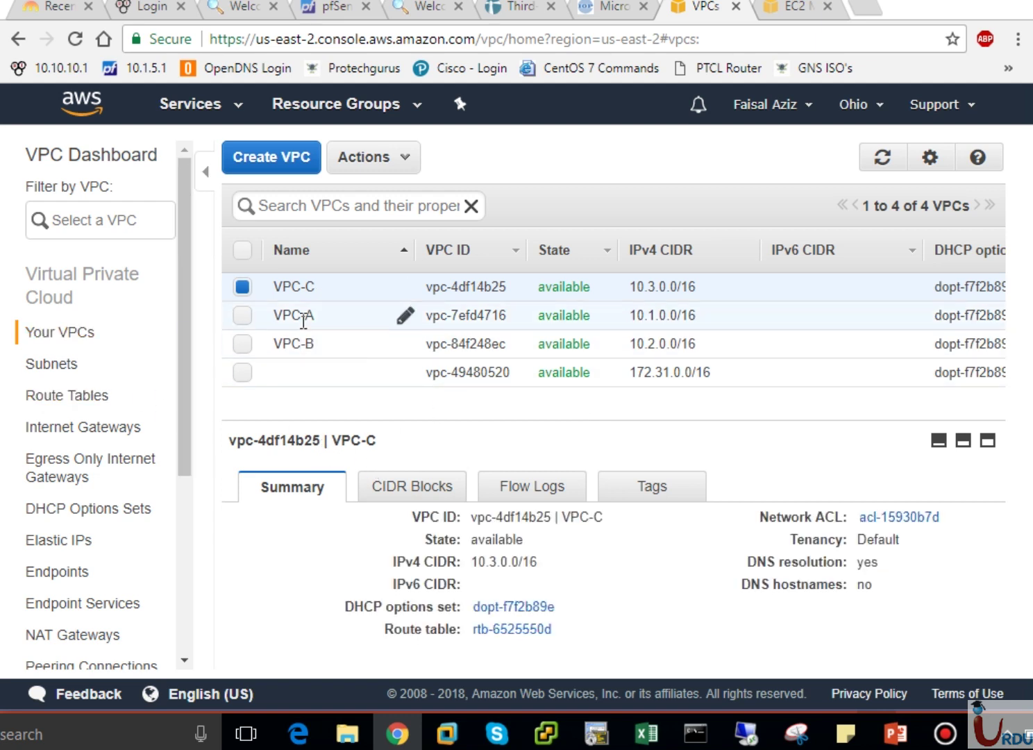
{"action": "left_click", "coordinate": [305, 258]}
{"action": "left_click", "coordinate": [306, 264]}
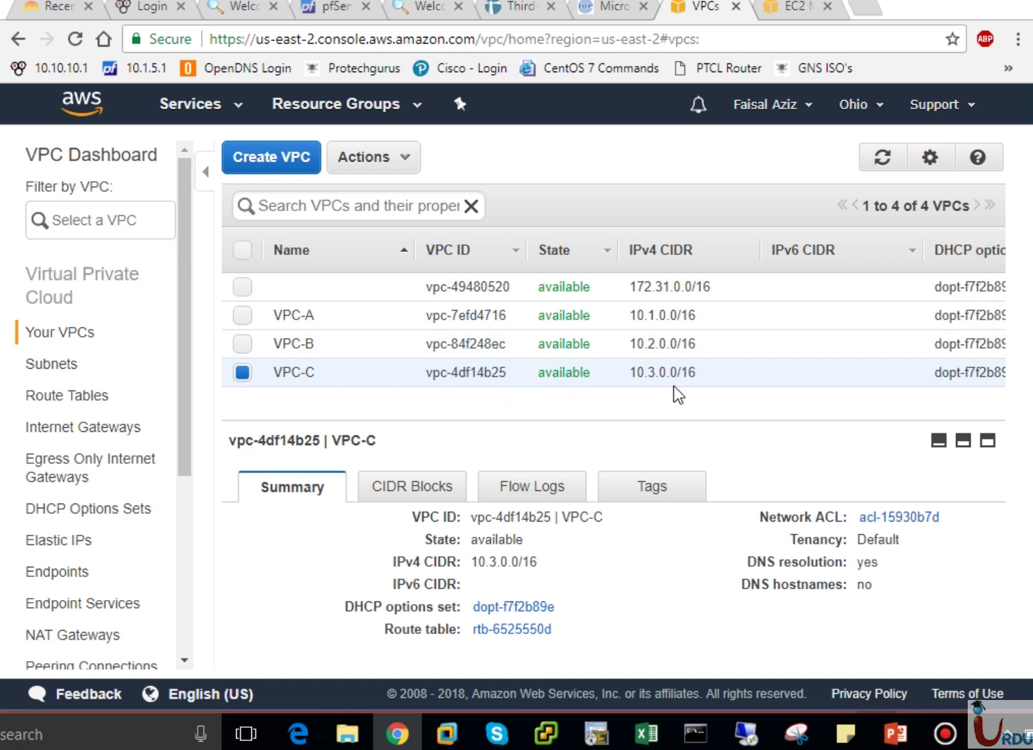
Switch between Your VPCs and Subnets, ending on the Subnets list of three default subnets.
{"action": "left_click", "coordinate": [64, 368]}
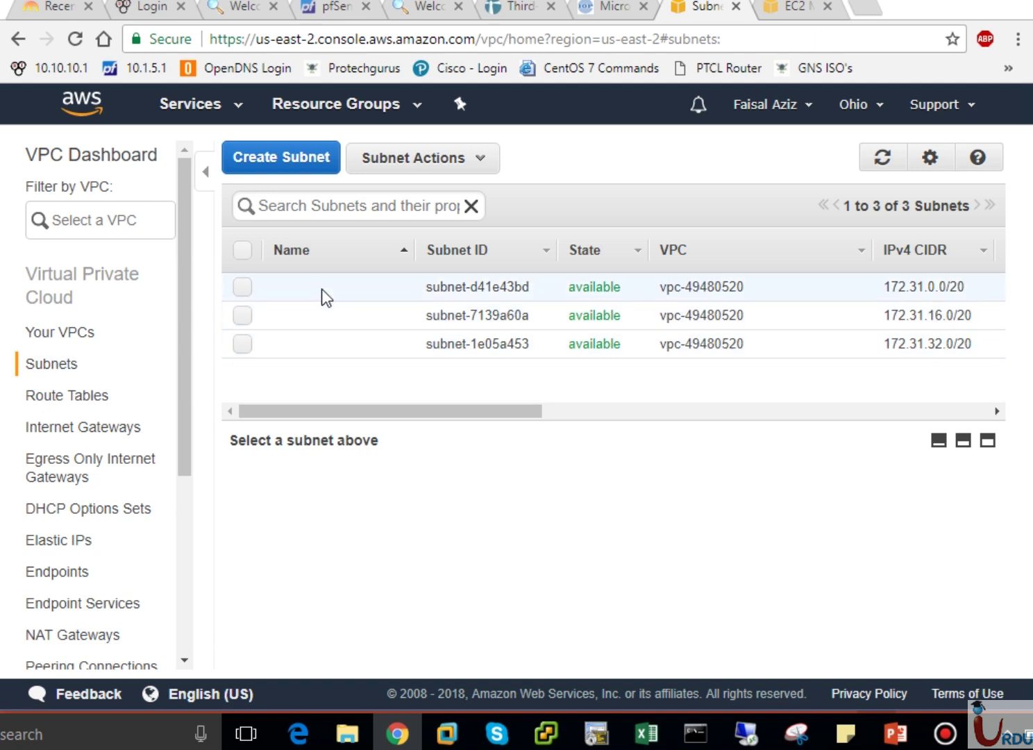
{"action": "left_click", "coordinate": [51, 334]}
{"action": "left_click", "coordinate": [51, 364]}
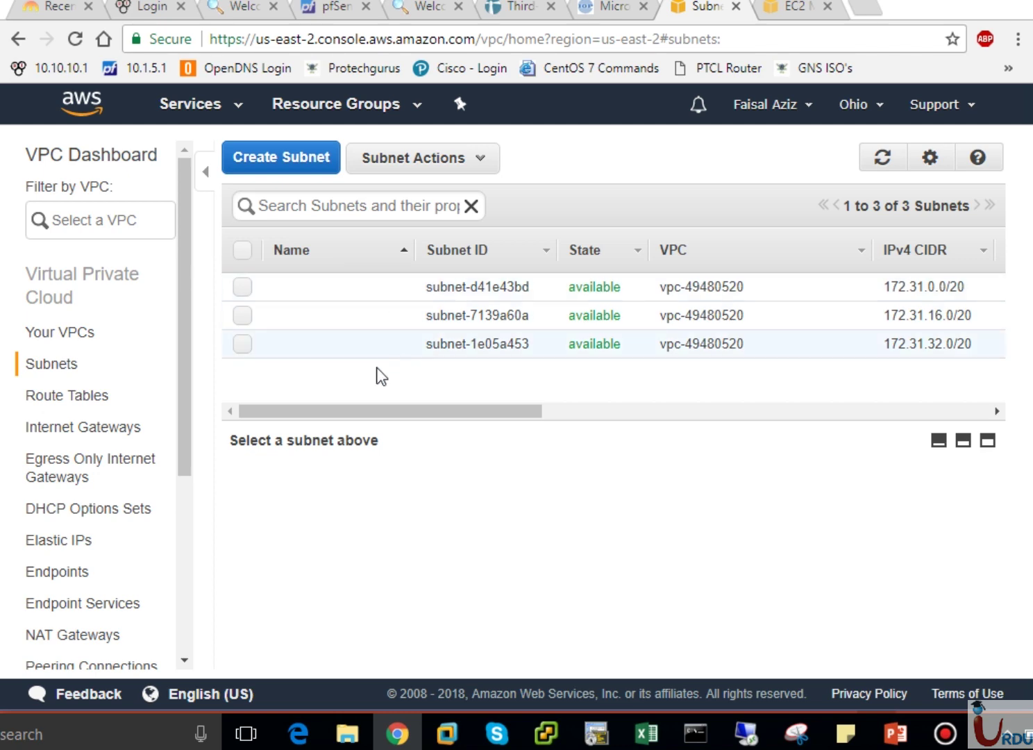
{"action": "left_click", "coordinate": [63, 332]}
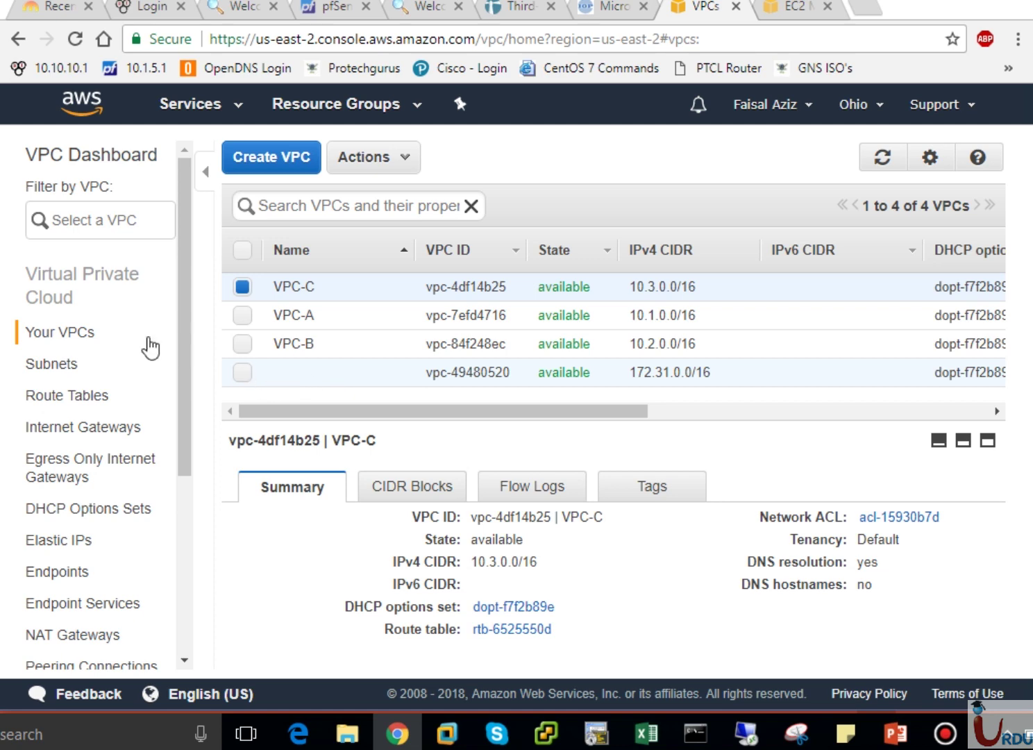
{"action": "left_click", "coordinate": [36, 363]}
{"action": "left_click", "coordinate": [314, 165]}
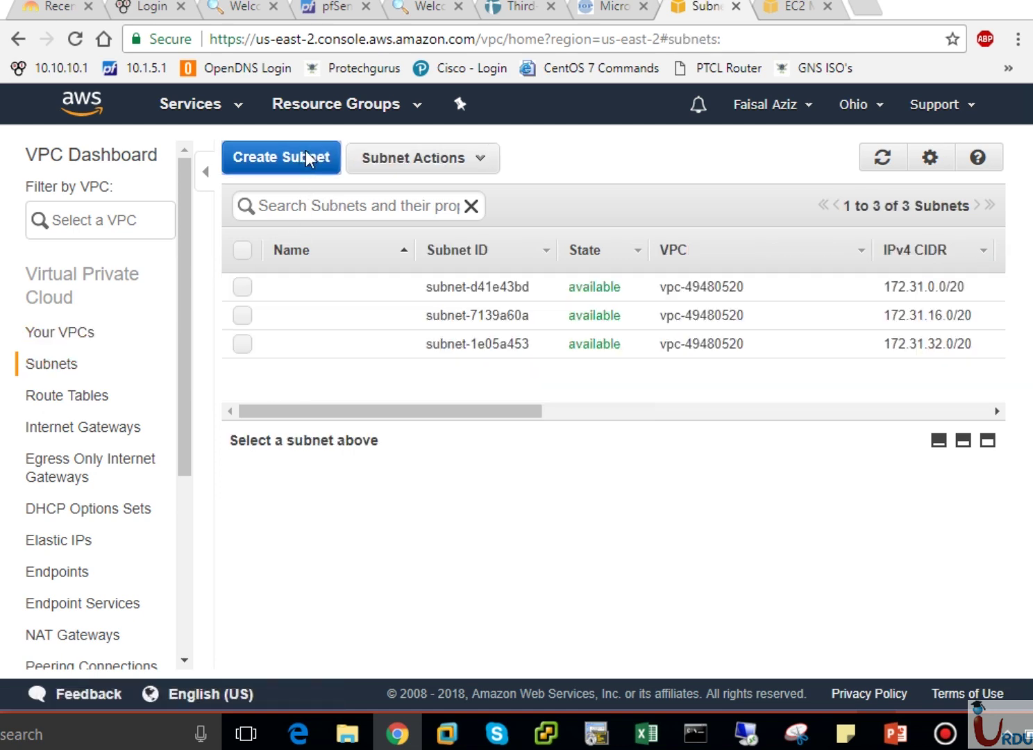
Name the new subnet PublicSubnet-VPC-A and assign it to VPC-A.
{"action": "left_click", "coordinate": [510, 341]}
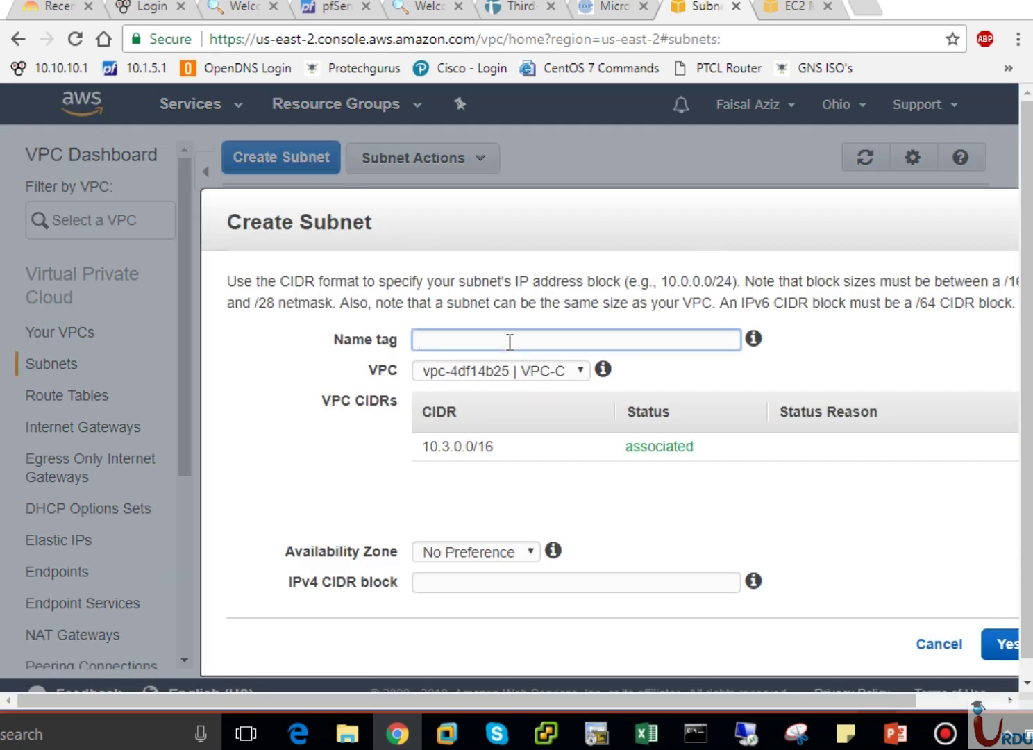
{"action": "type", "text": "Subnet-VPCA"}
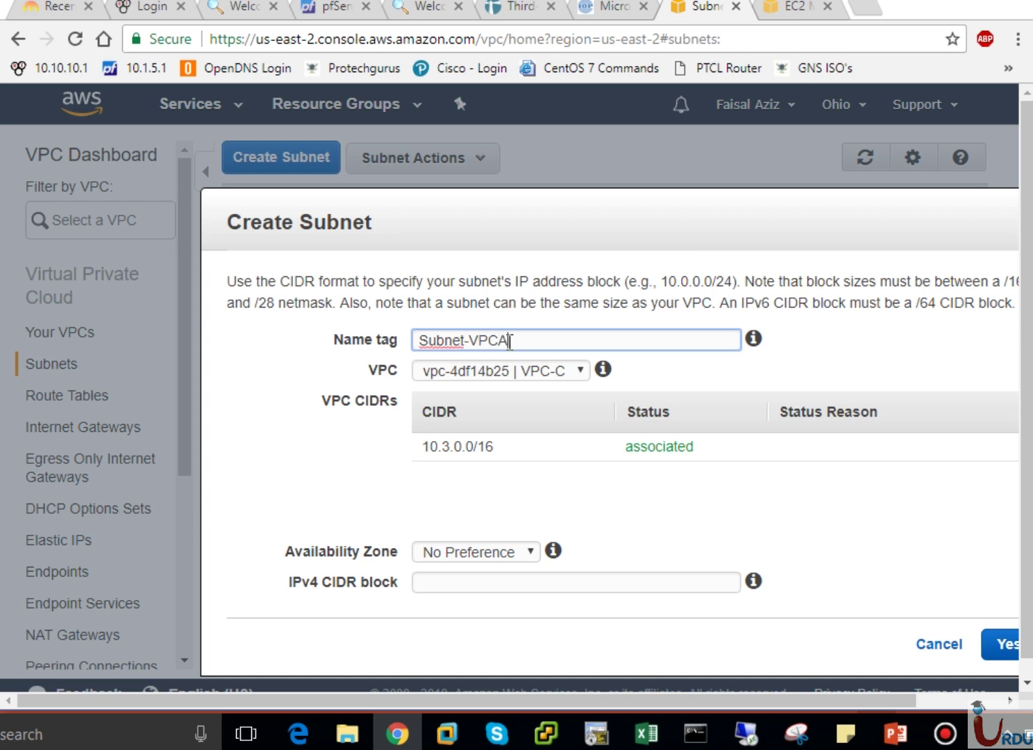
{"action": "key", "text": "BackSpace"}
{"action": "type", "text": "-A"}
{"action": "left_click", "coordinate": [419, 340]}
{"action": "type", "text": "Public"}
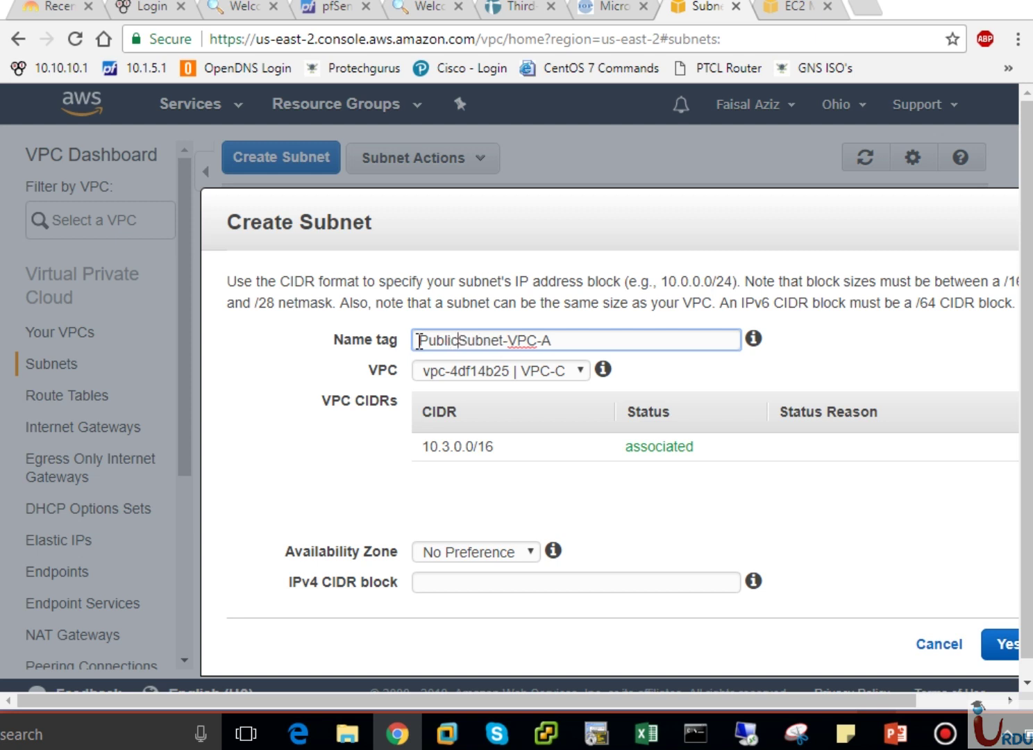
{"action": "left_click", "coordinate": [555, 375]}
{"action": "left_click", "coordinate": [557, 408]}
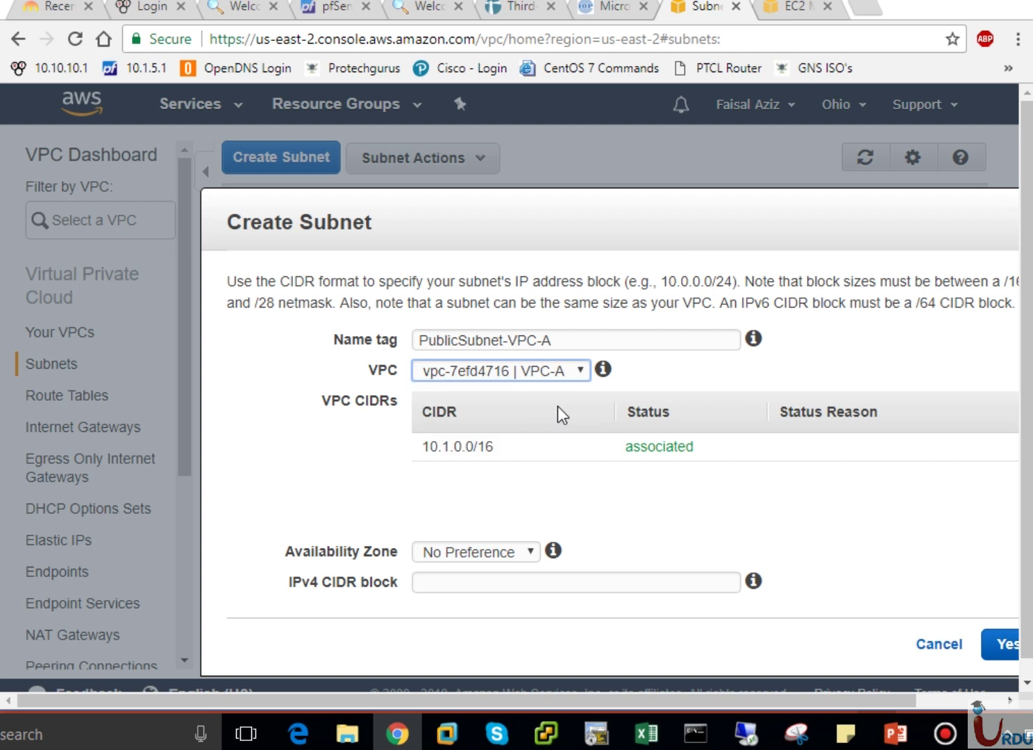
Place it in us-east-2a with range 10.1.1.0/24, create it, and glance at the peering diagram.
{"action": "left_click", "coordinate": [516, 556]}
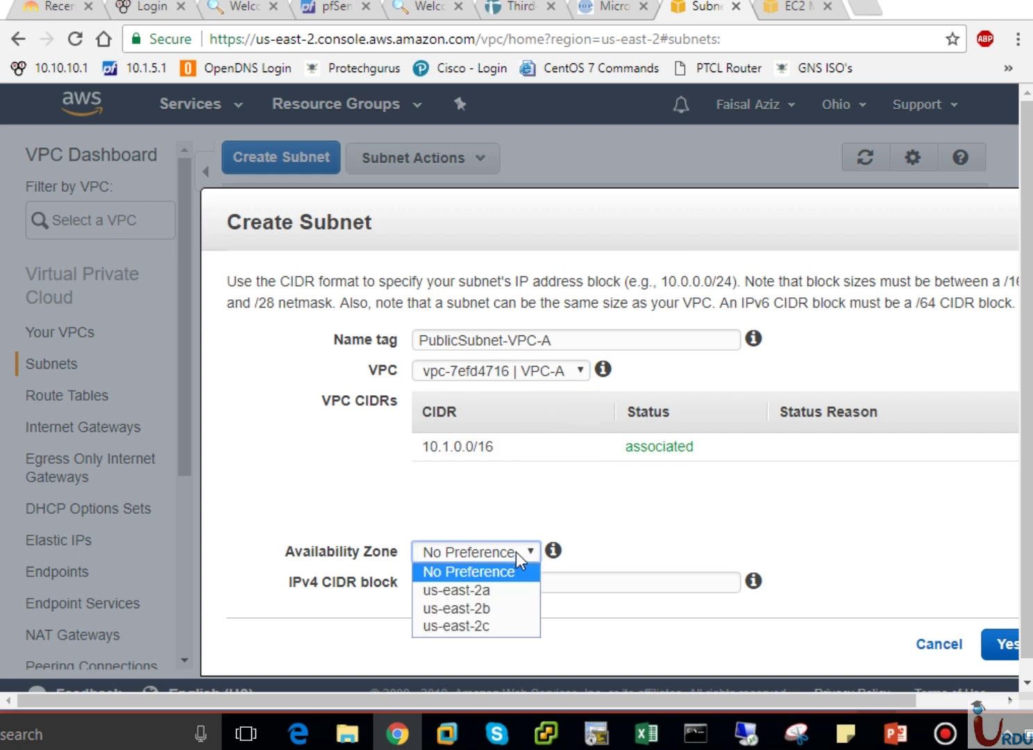
{"action": "left_click", "coordinate": [490, 589]}
{"action": "left_click", "coordinate": [490, 589]}
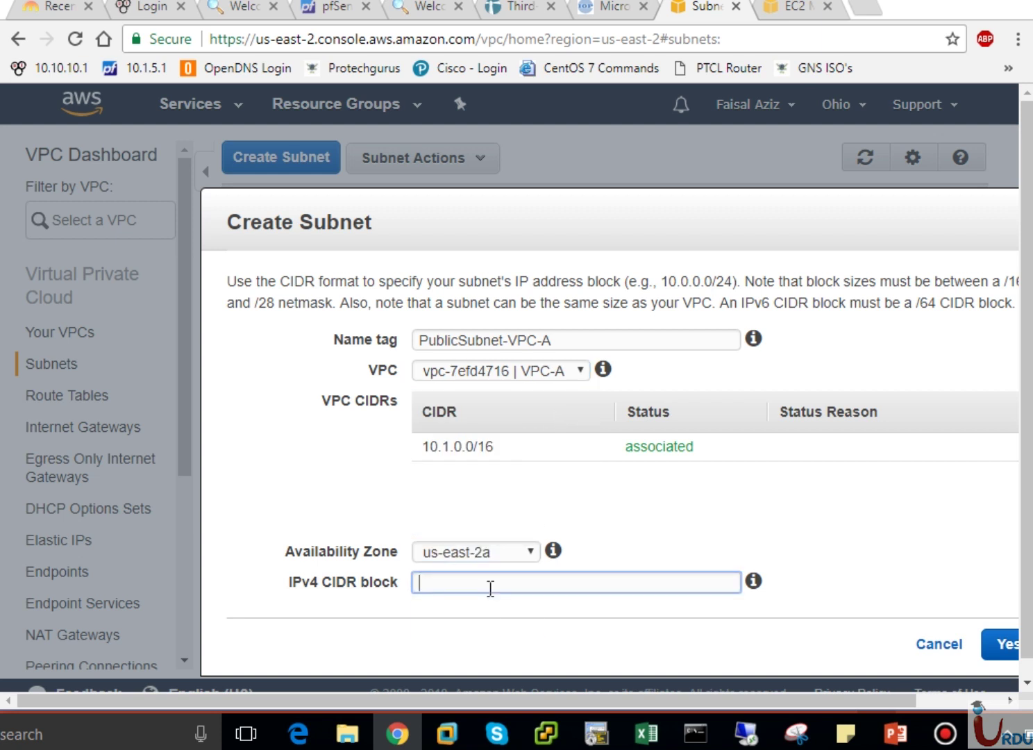
{"action": "type", "text": "10.1"}
{"action": "type", "text": ".1.0/24"}
{"action": "left_click", "coordinate": [997, 643]}
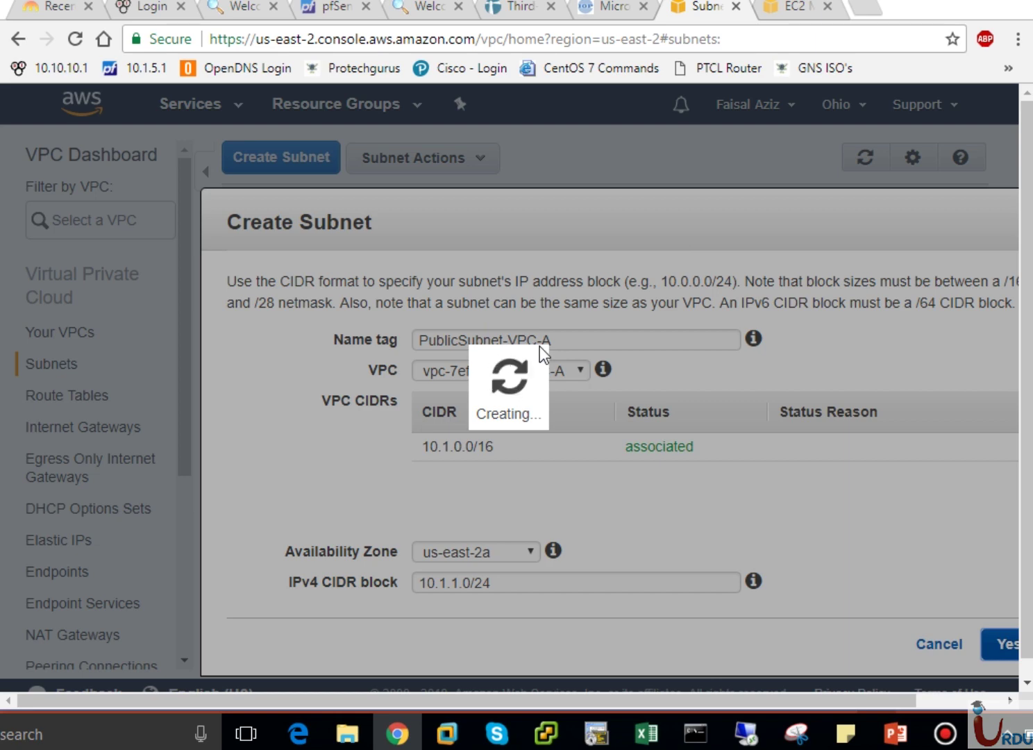
{"action": "left_click", "coordinate": [896, 732]}
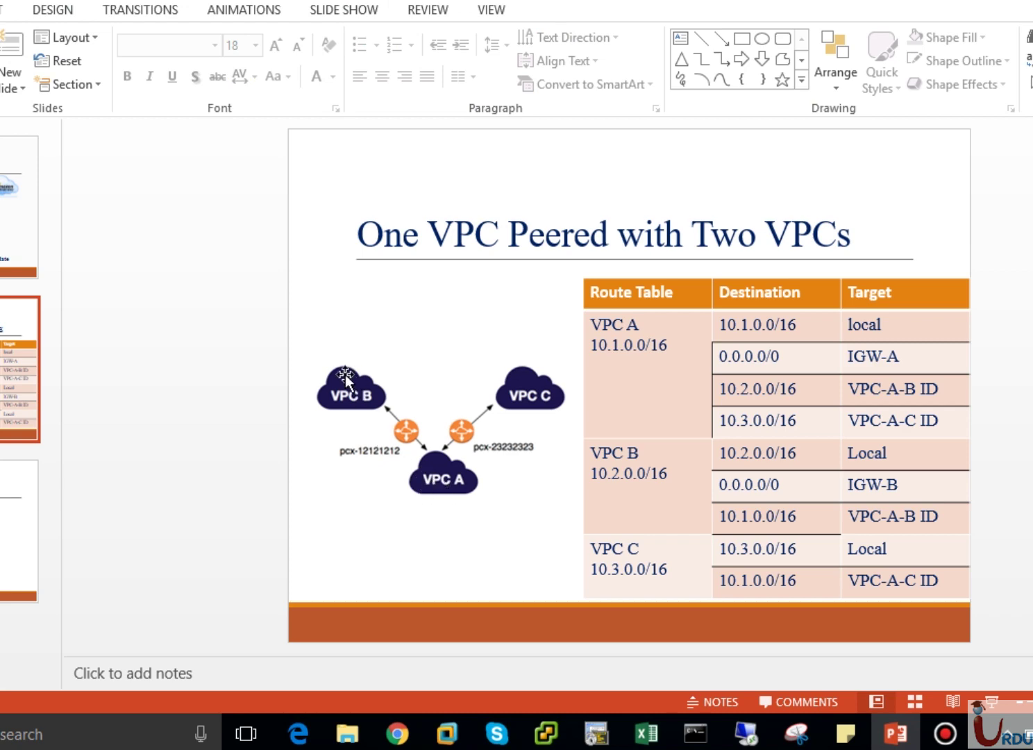
{"action": "left_click", "coordinate": [397, 732]}
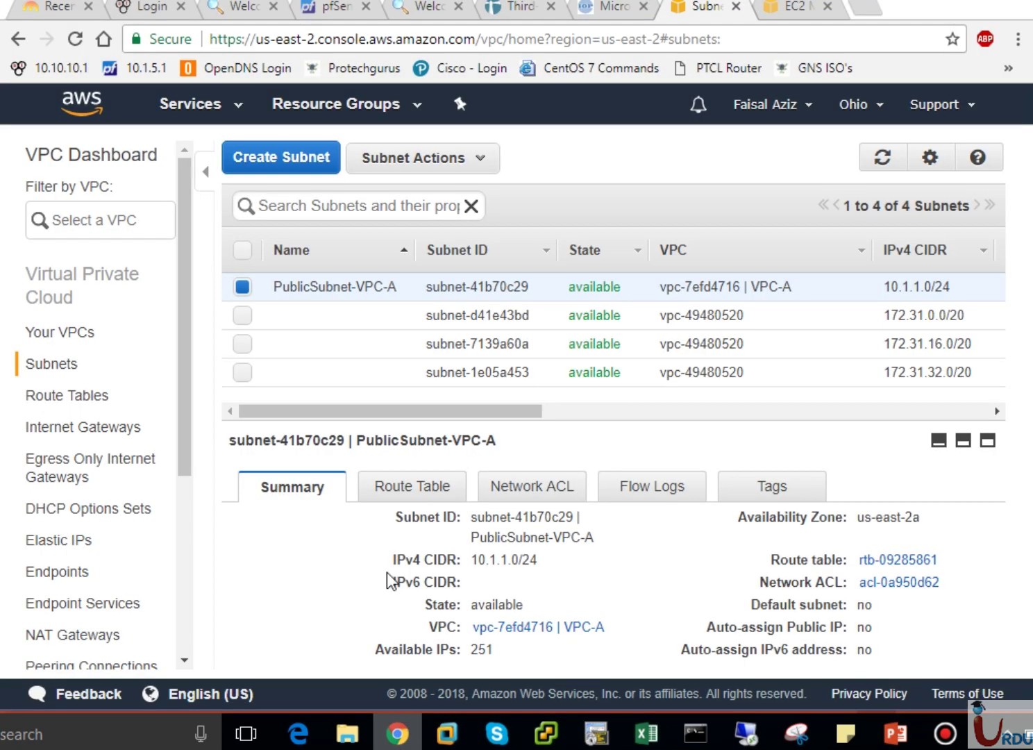
Create PublicSubnet-VPC-B in VPC-B, zone us-east-2a, with CIDR 10.2.1.0/24.
{"action": "left_click", "coordinate": [281, 164]}
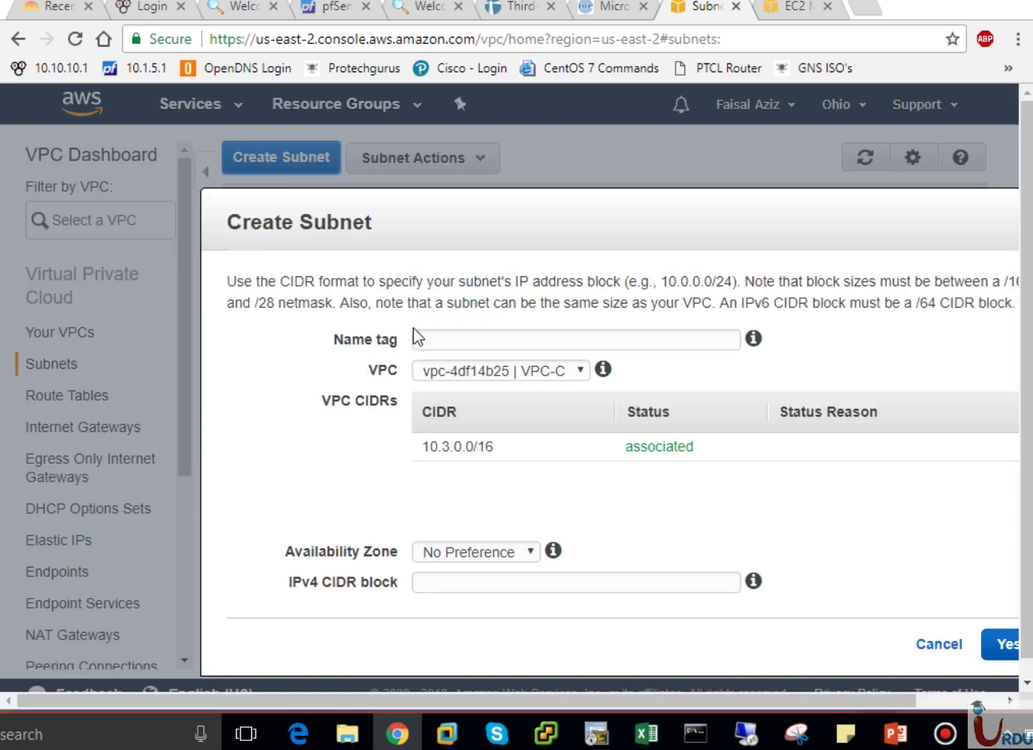
{"action": "left_click", "coordinate": [438, 346]}
{"action": "type", "text": "Pu"}
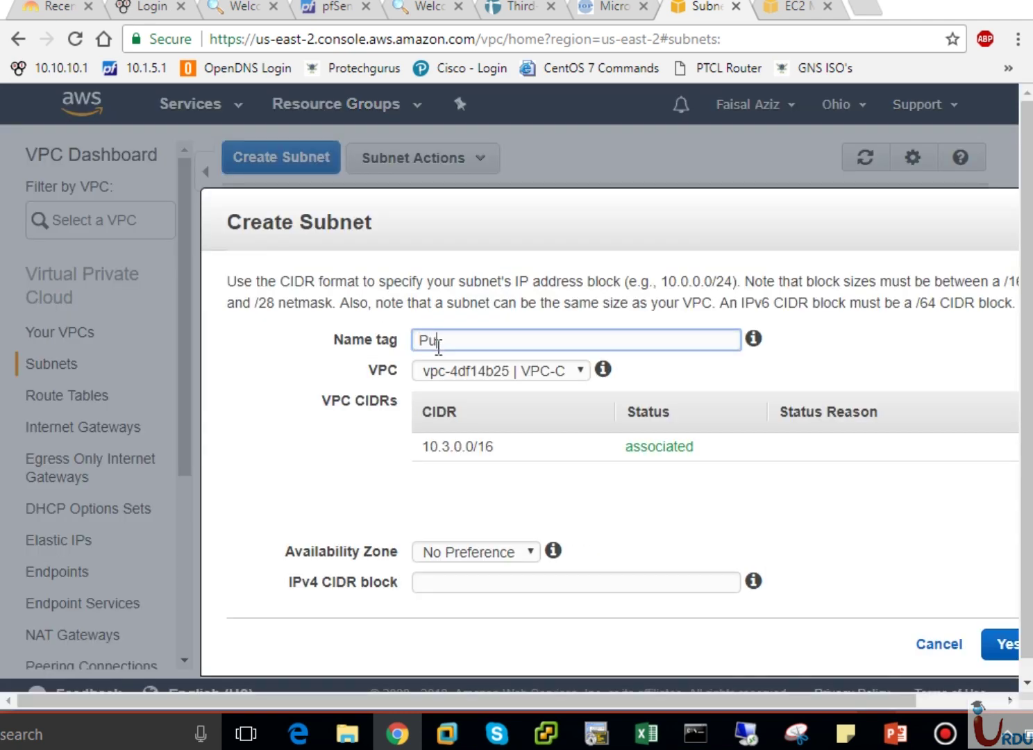
{"action": "type", "text": "blicSubnet-VPC-B"}
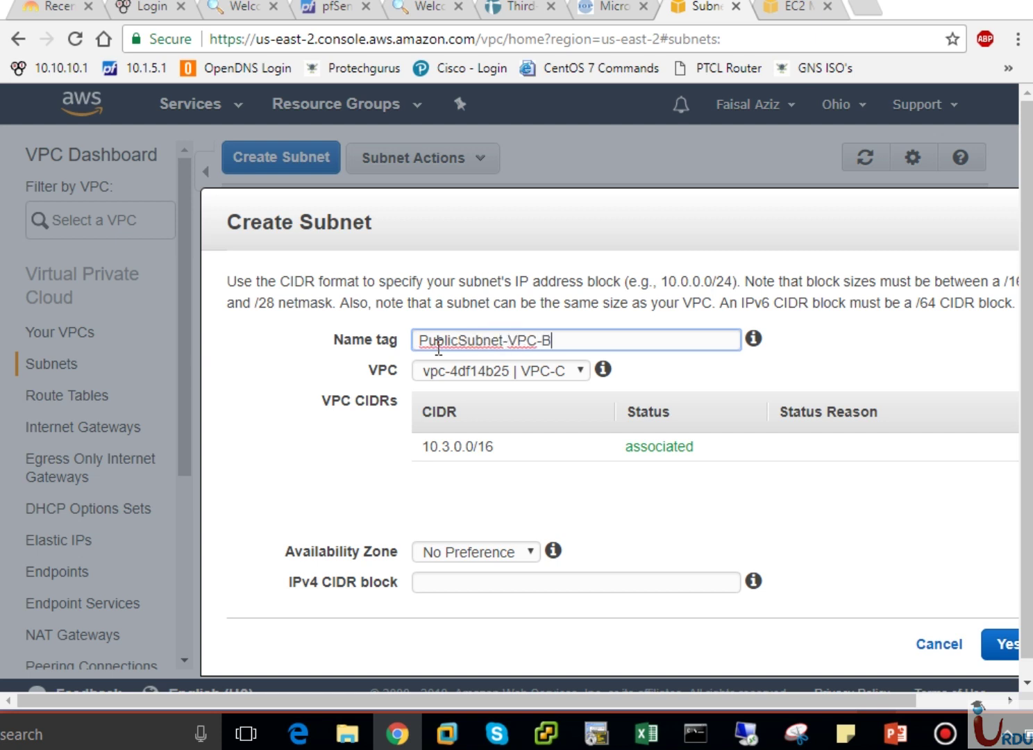
{"action": "left_click", "coordinate": [511, 368]}
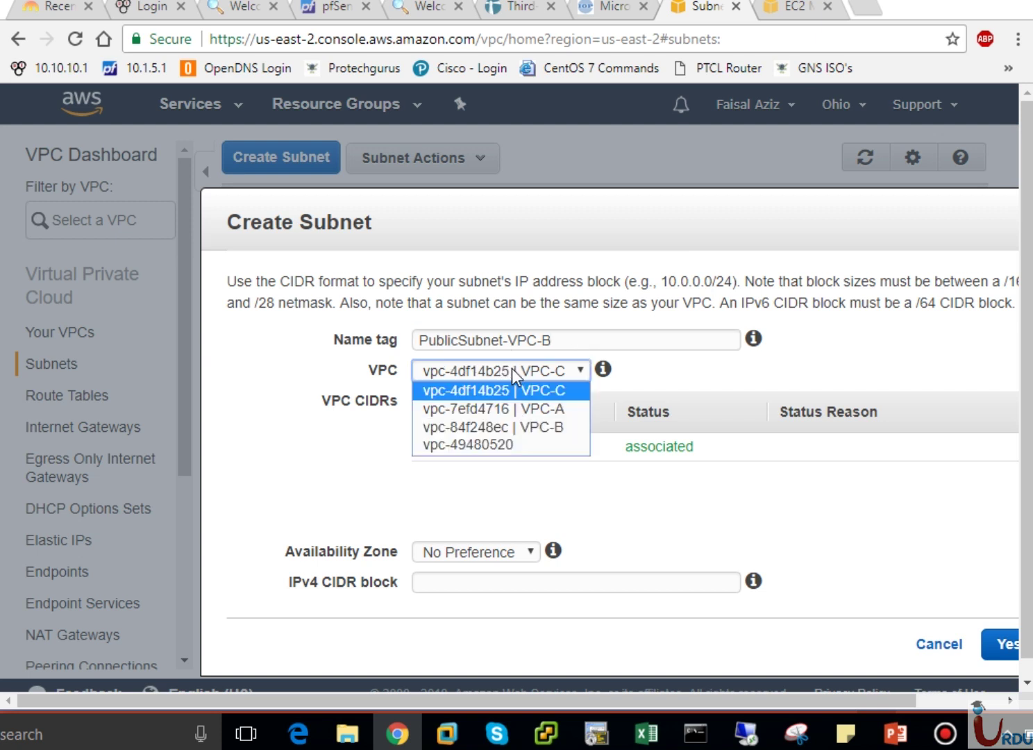
{"action": "left_click", "coordinate": [536, 421]}
{"action": "left_click", "coordinate": [498, 550]}
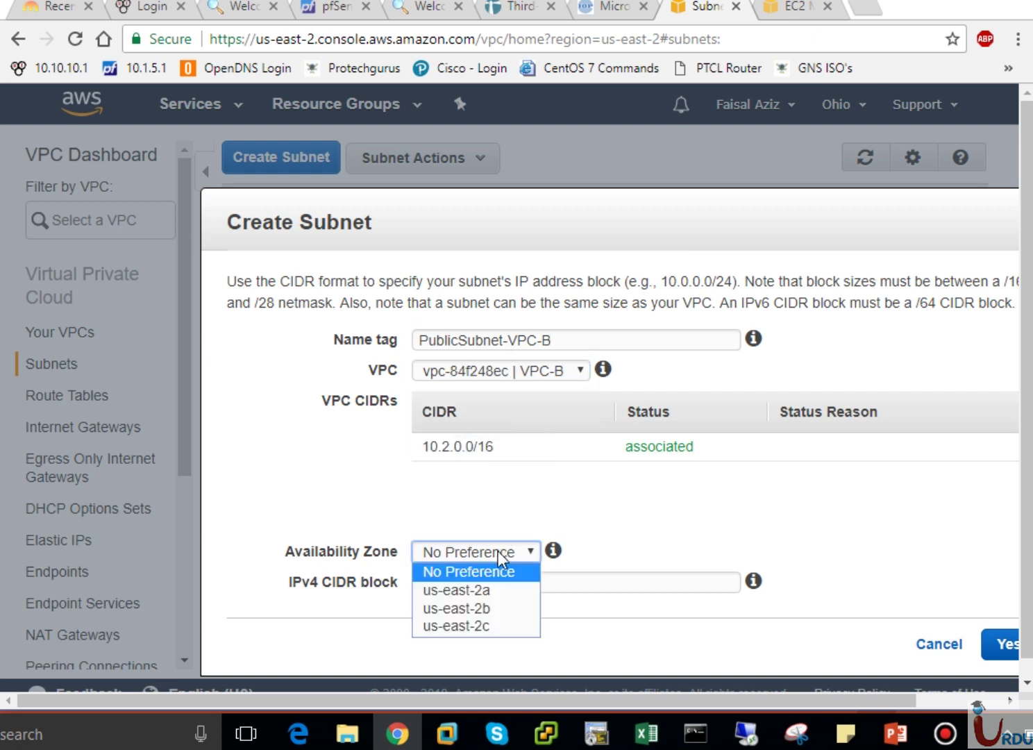
{"action": "left_click", "coordinate": [484, 590]}
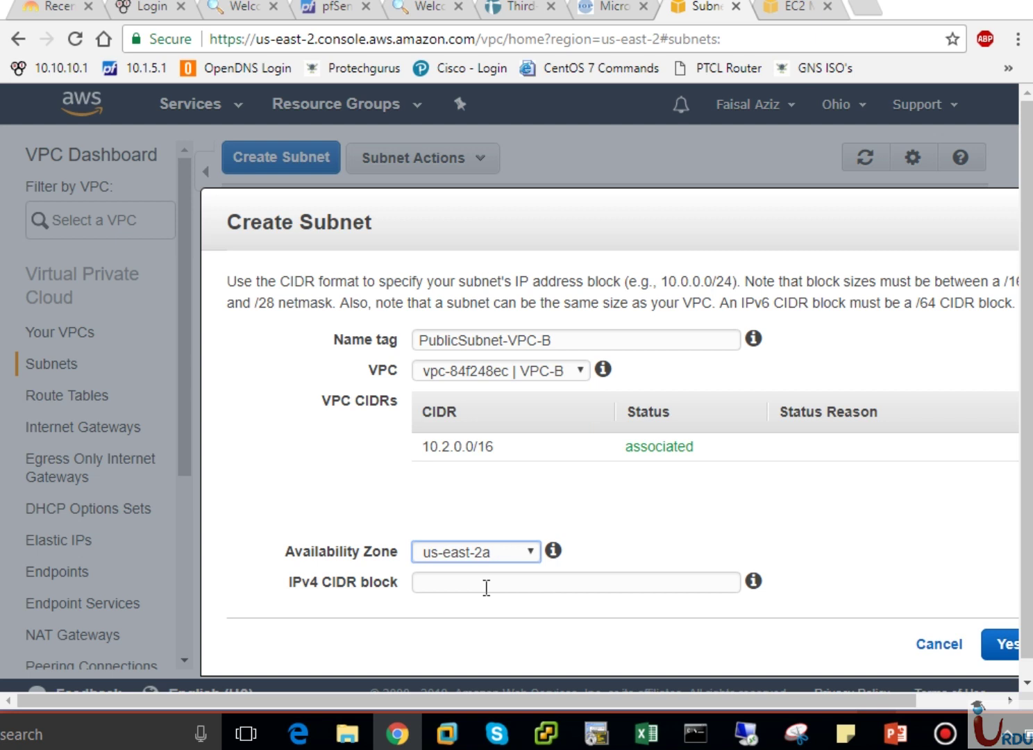
{"action": "left_click", "coordinate": [451, 584]}
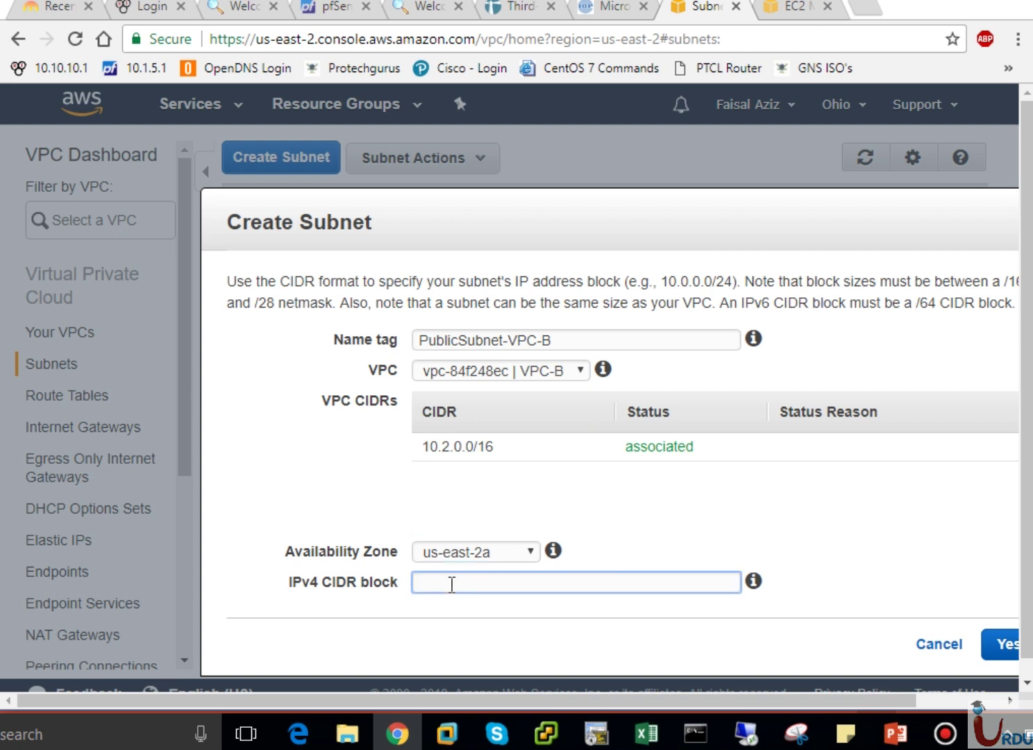
{"action": "type", "text": "10.2.1.0/24"}
{"action": "left_click", "coordinate": [1006, 646]}
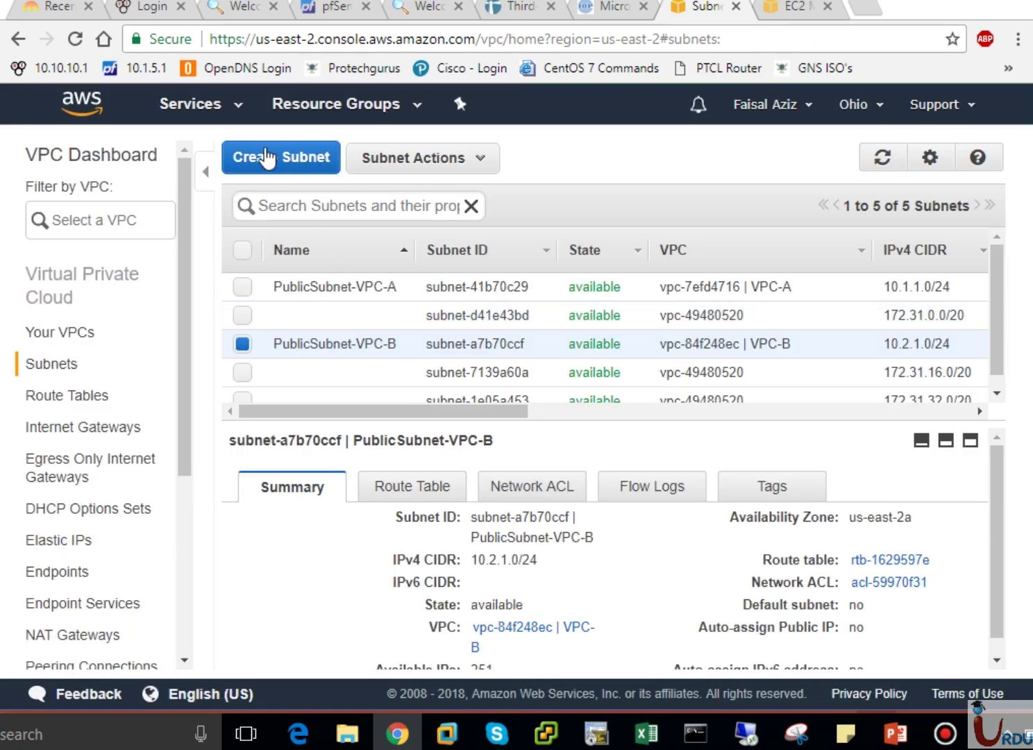
Start a new subnet named PrivateSubnet-VPC-C, checking the peering plan slide along the way.
{"action": "left_click", "coordinate": [264, 157]}
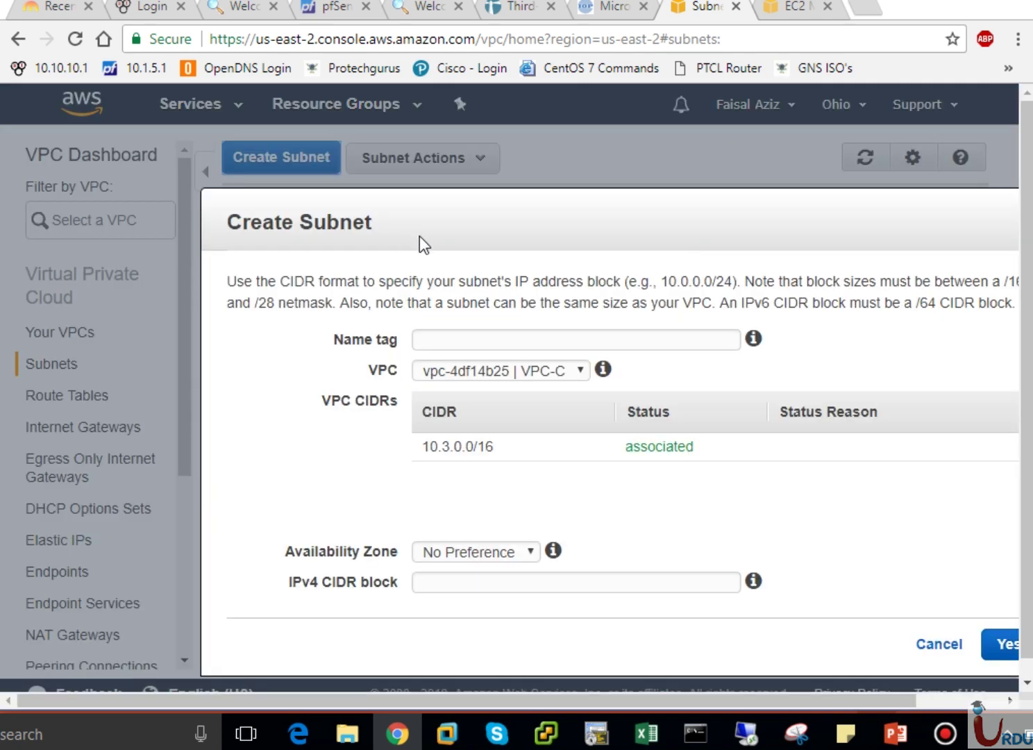
{"action": "left_click", "coordinate": [470, 334]}
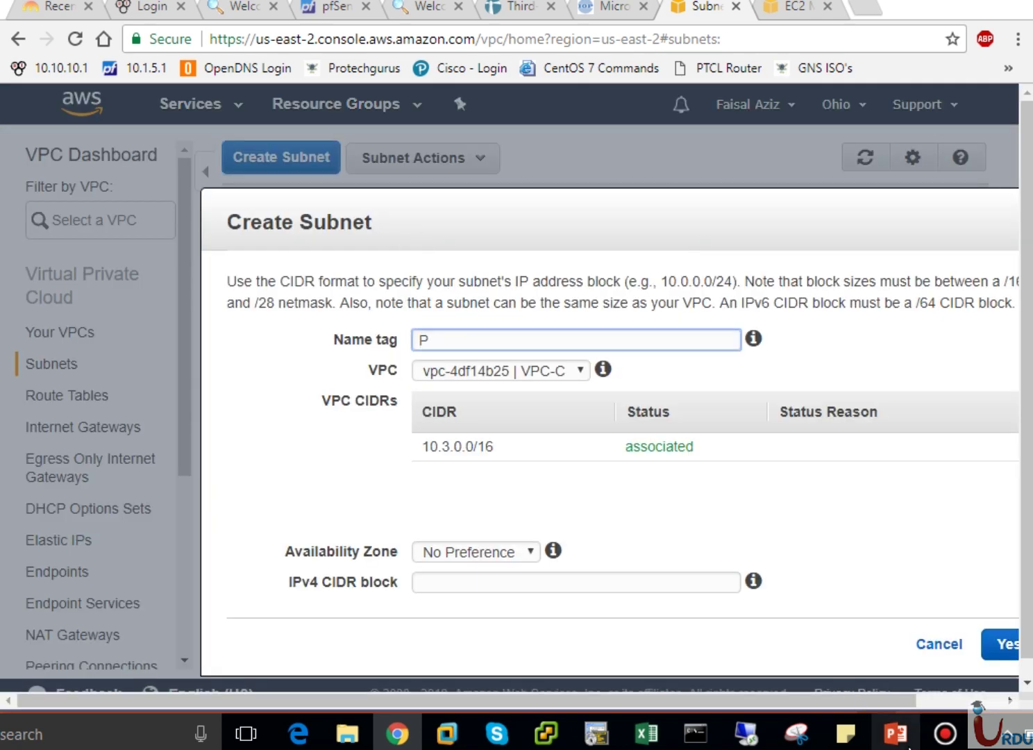
{"action": "left_click", "coordinate": [896, 733]}
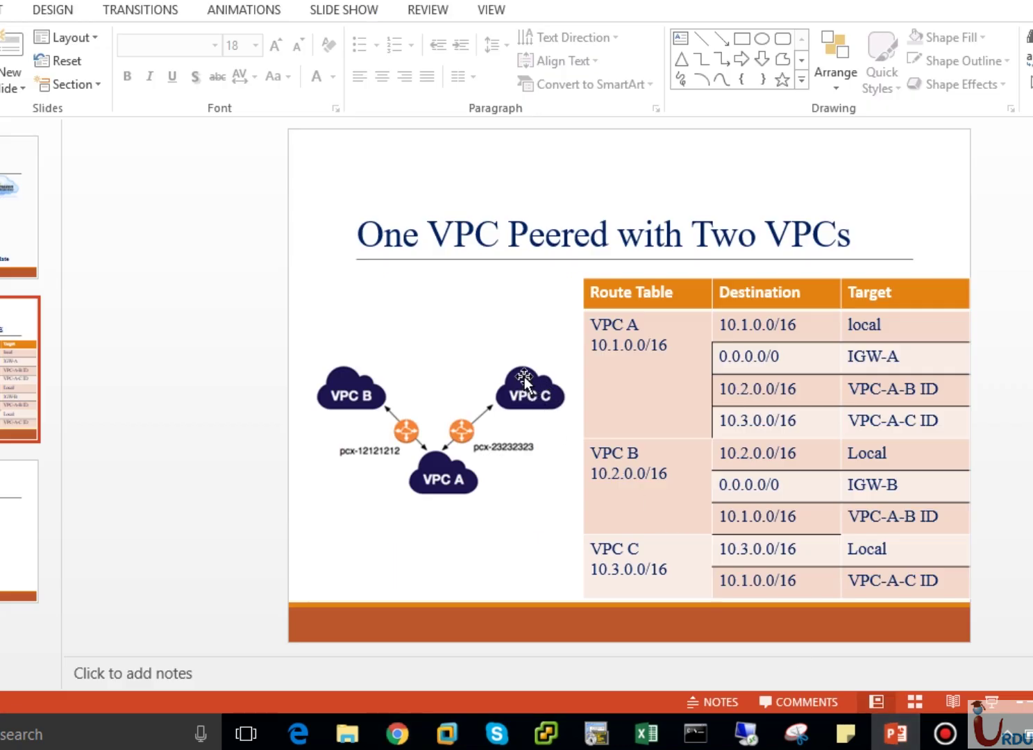
{"action": "left_click", "coordinate": [397, 733]}
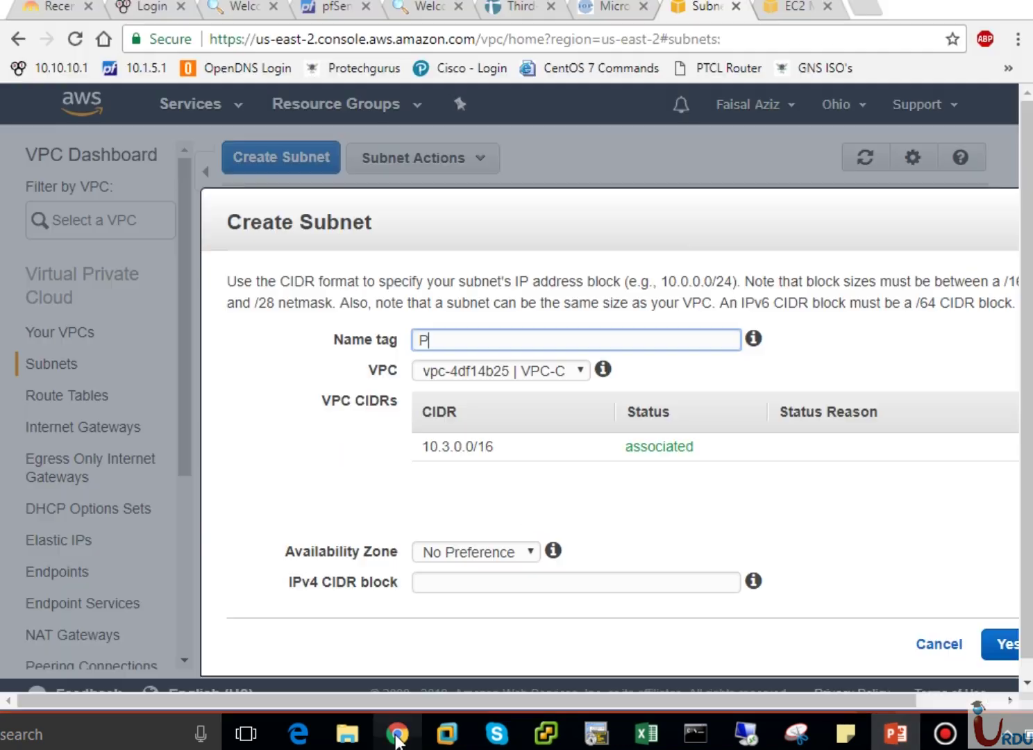
{"action": "type", "text": "Priv"}
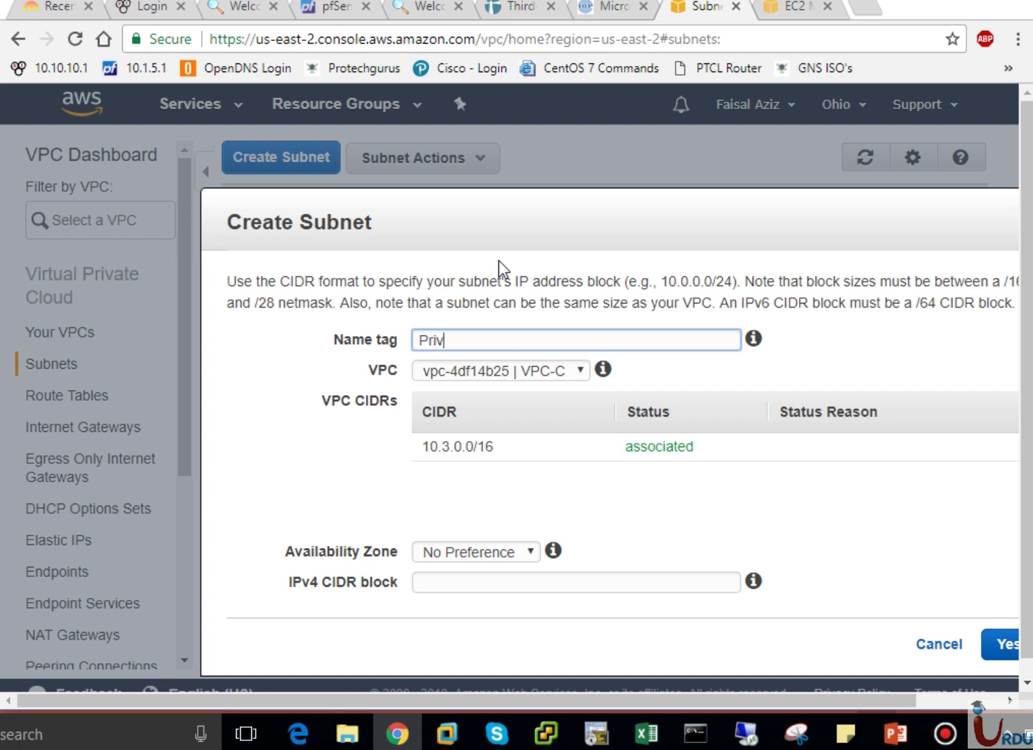
{"action": "type", "text": "ateSubnet-VPC"}
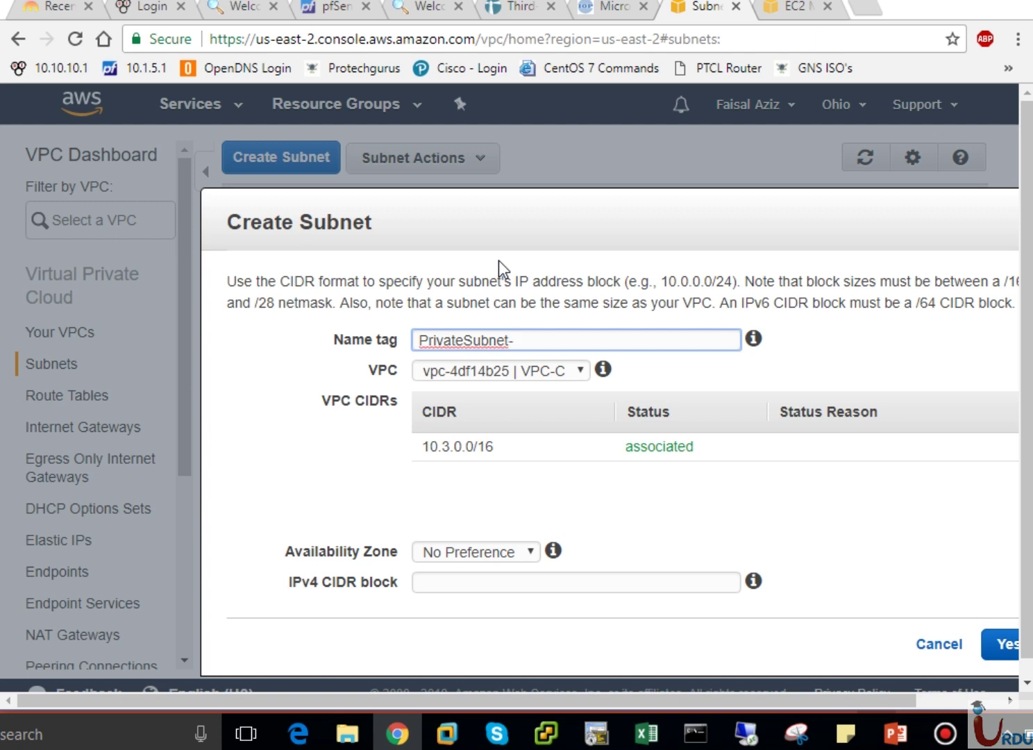
{"action": "type", "text": "C-C"}
Assign it to VPC-C in us-east-2a with block 10.3.1.0/24, create it, and review the route table slide.
{"action": "left_click", "coordinate": [548, 369]}
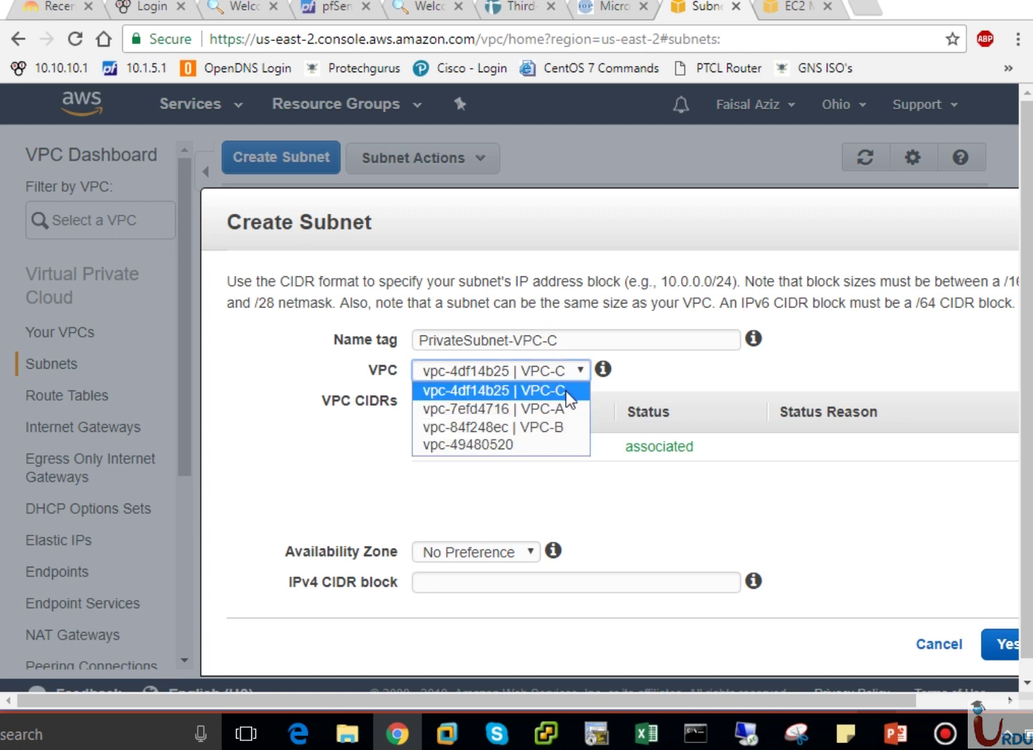
{"action": "left_click", "coordinate": [544, 392]}
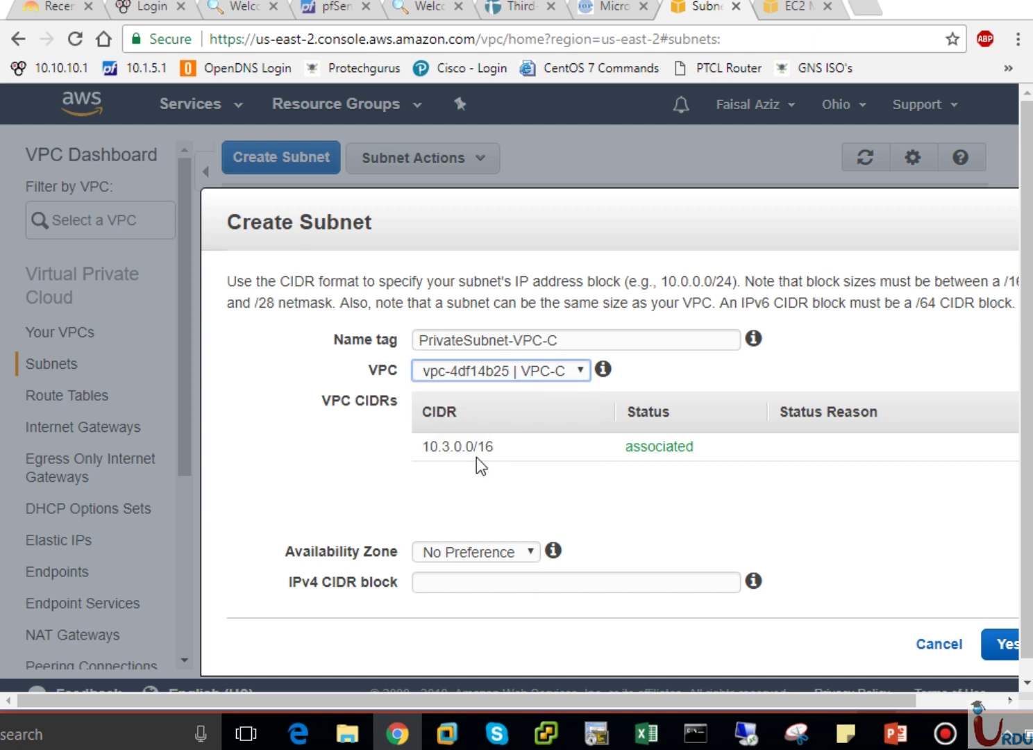
{"action": "left_click", "coordinate": [478, 552]}
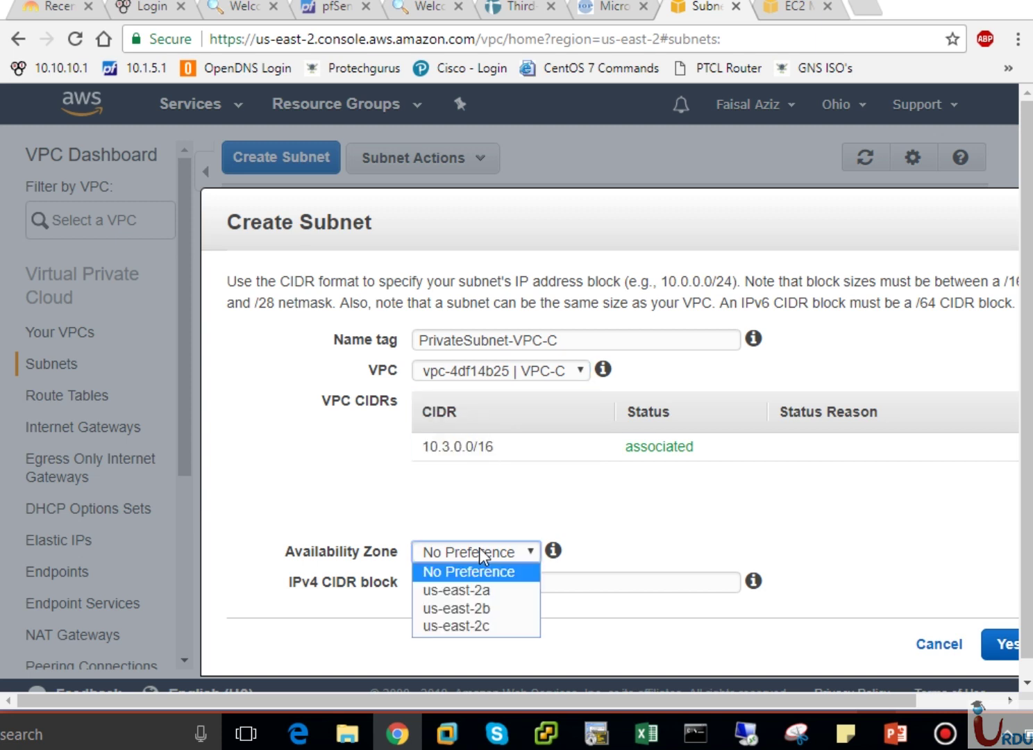
{"action": "left_click", "coordinate": [470, 589]}
{"action": "left_click", "coordinate": [468, 580]}
{"action": "type", "text": "1"}
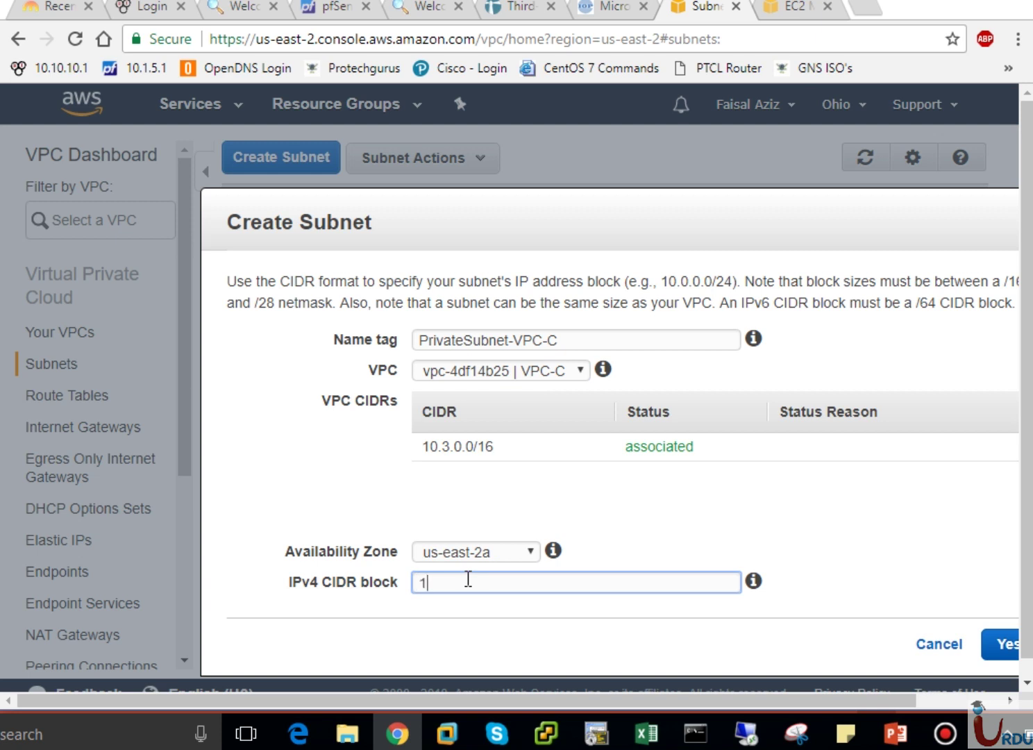
{"action": "type", "text": "0.3.1.0/24"}
{"action": "left_click", "coordinate": [999, 645]}
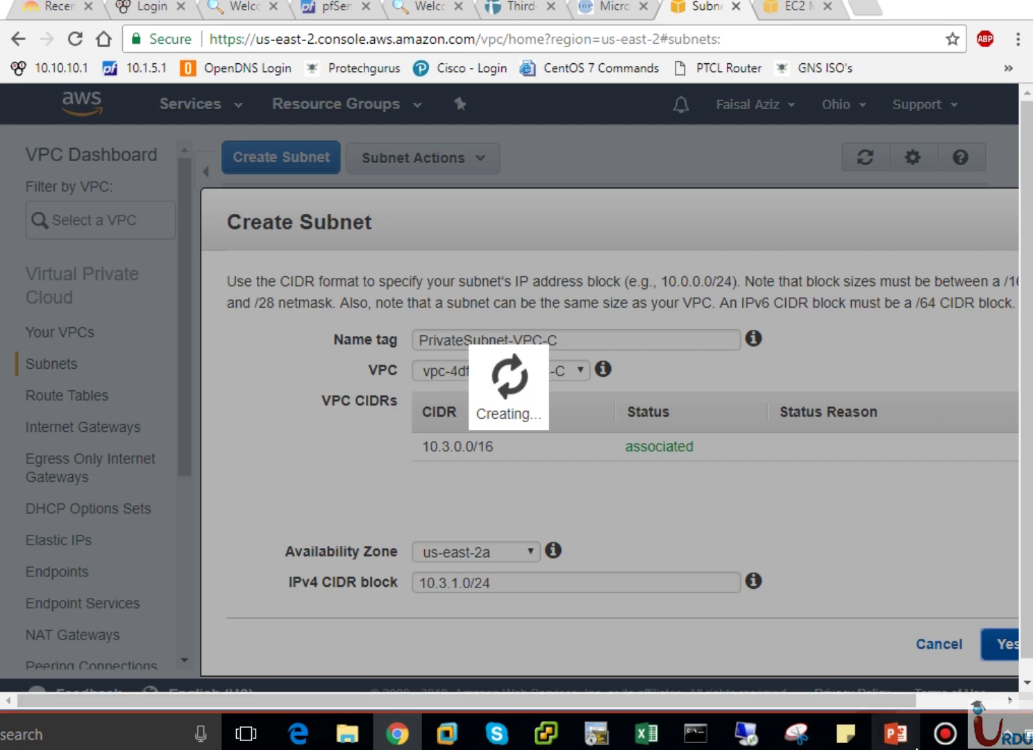
{"action": "left_click", "coordinate": [896, 733]}
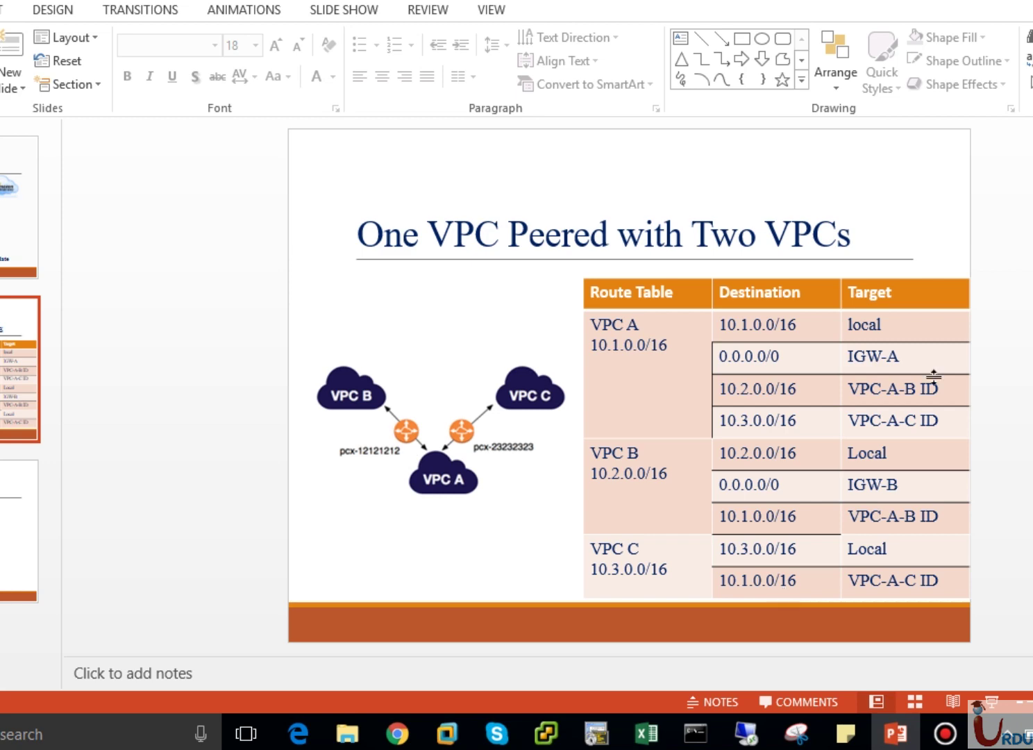
Return to the subnet list, sort it by name, and adjust the table columns.
{"action": "key", "text": "alt+Tab"}
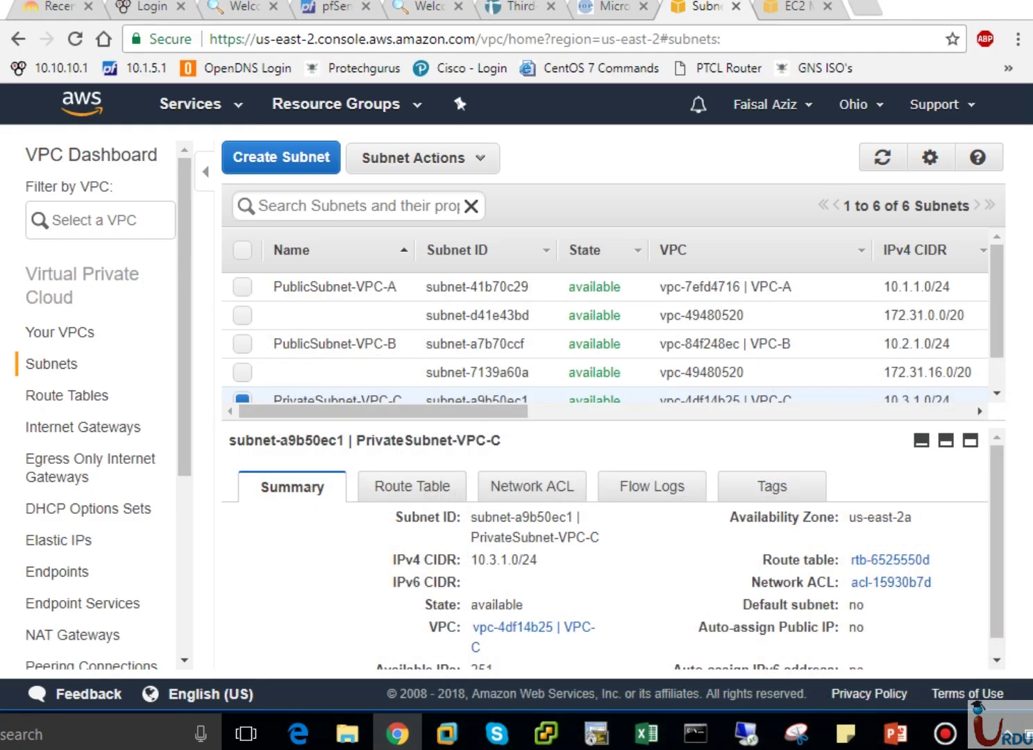
{"action": "left_click", "coordinate": [290, 255]}
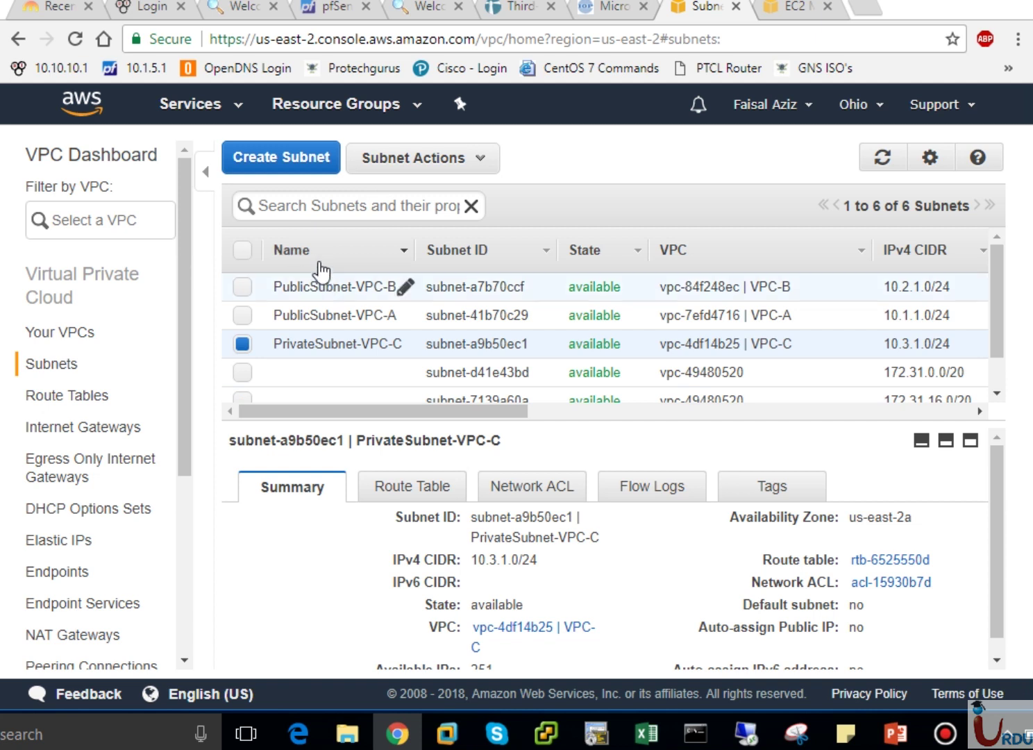
{"action": "left_click", "coordinate": [314, 258]}
{"action": "left_click", "coordinate": [313, 258]}
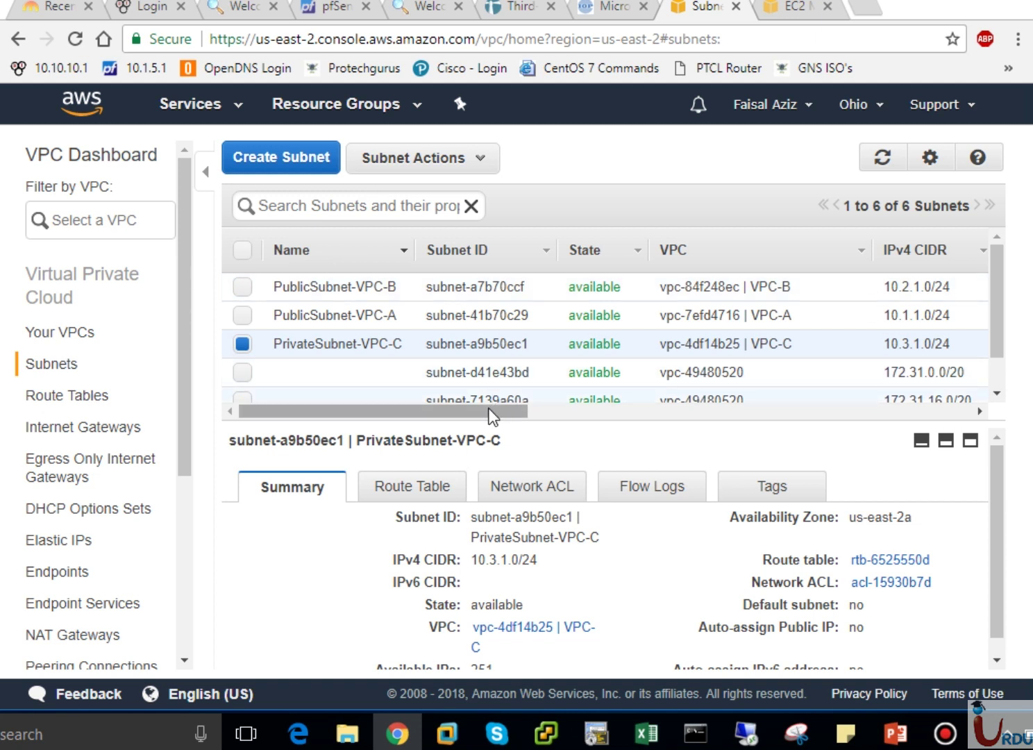
{"action": "left_click_drag", "start_coordinate": [496, 410], "coordinate": [564, 411]}
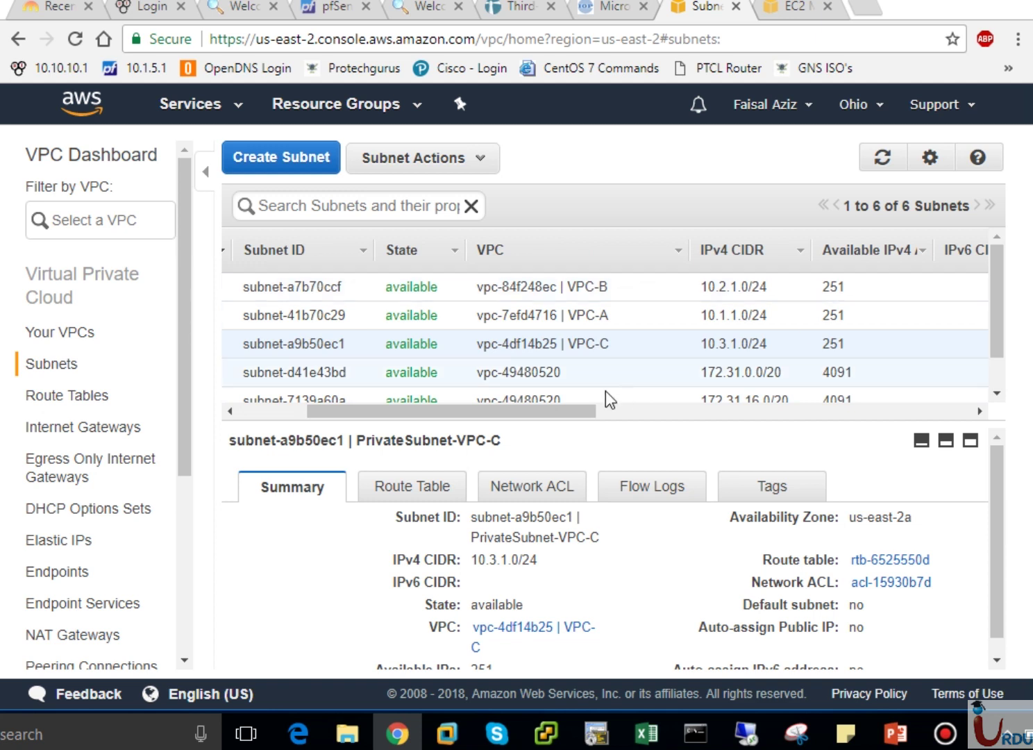
{"action": "left_click_drag", "start_coordinate": [560, 413], "coordinate": [396, 425]}
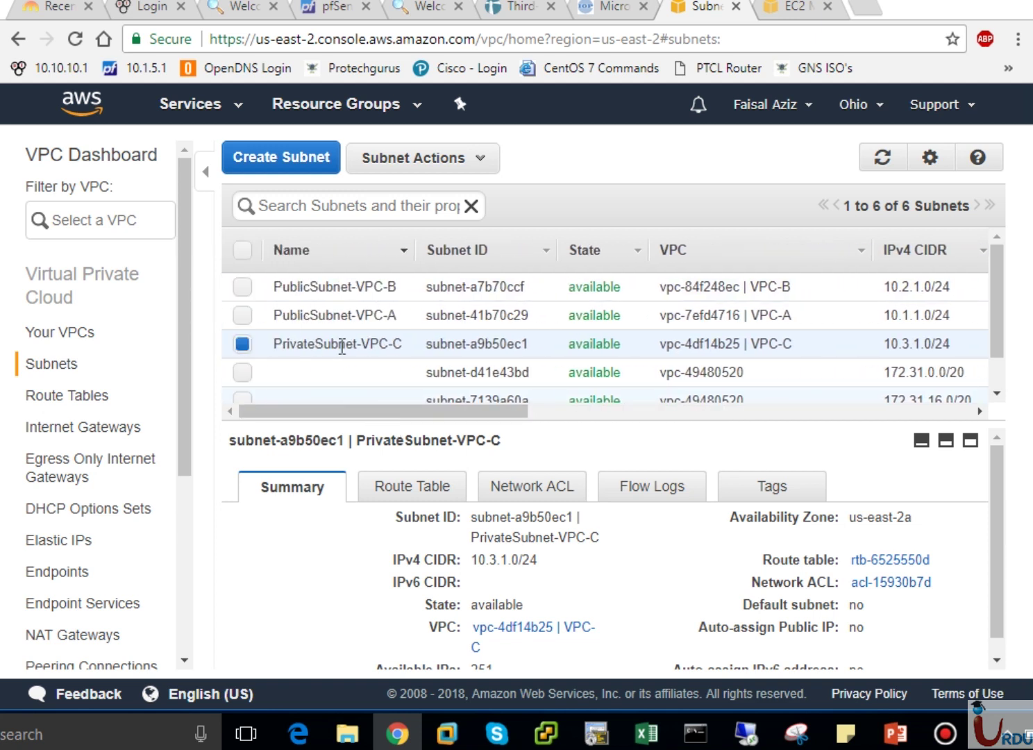
Inspect PublicSubnet-VPC-B's route table association, then bring up the Route Tables list.
{"action": "mouse_move", "coordinate": [314, 341]}
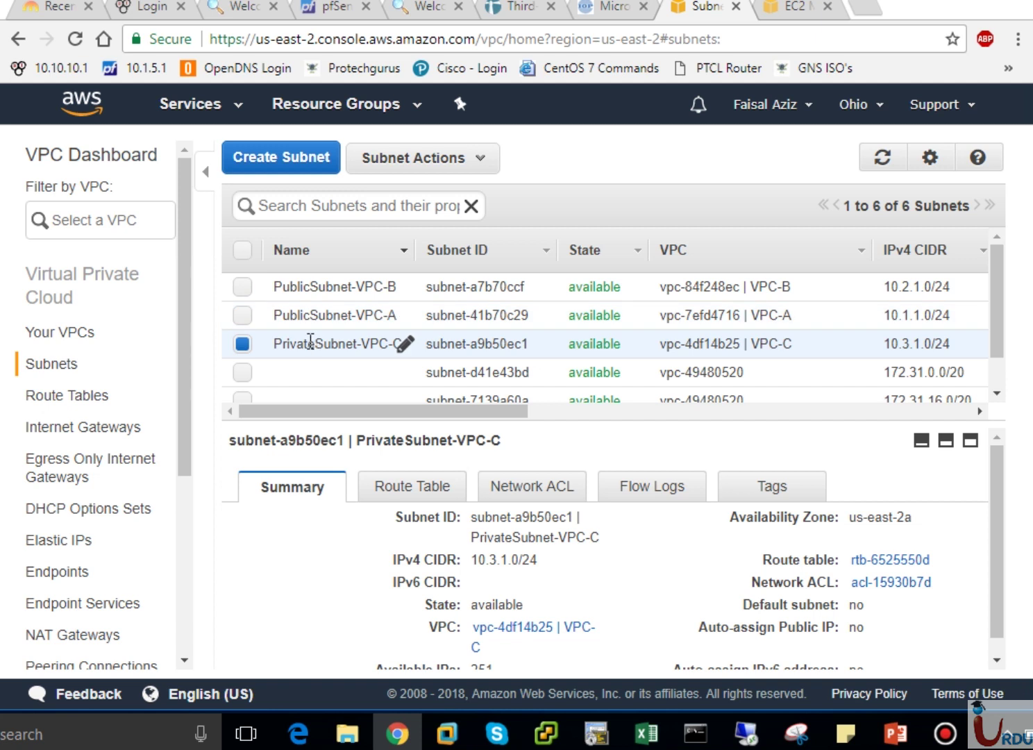
{"action": "left_click", "coordinate": [314, 290]}
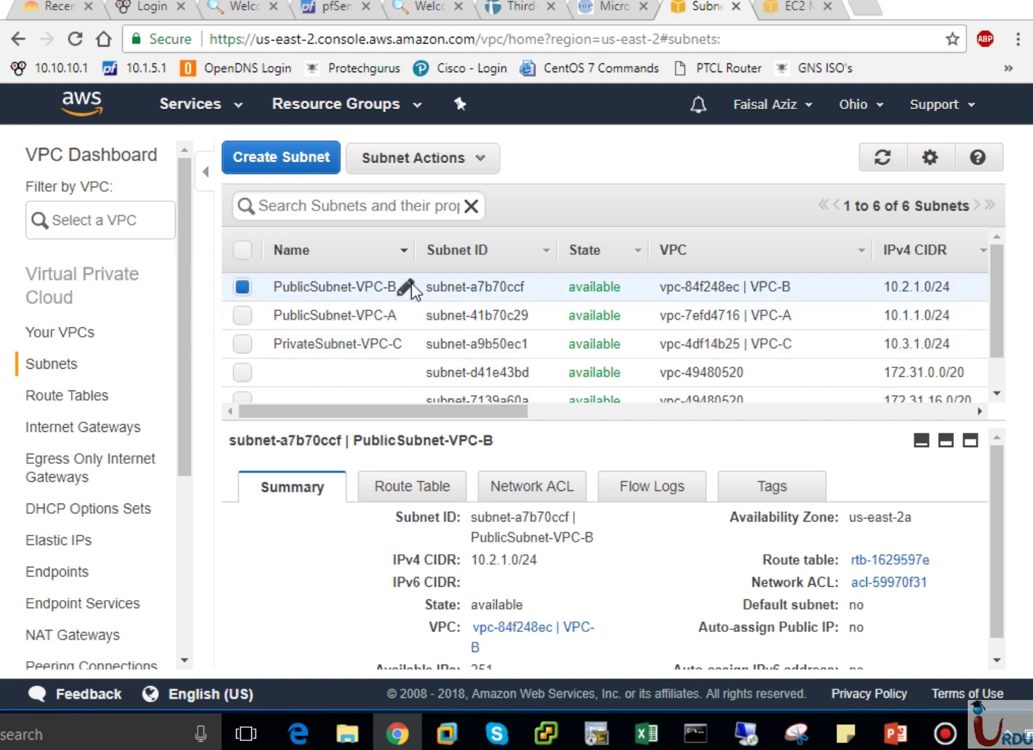
{"action": "left_click", "coordinate": [410, 489]}
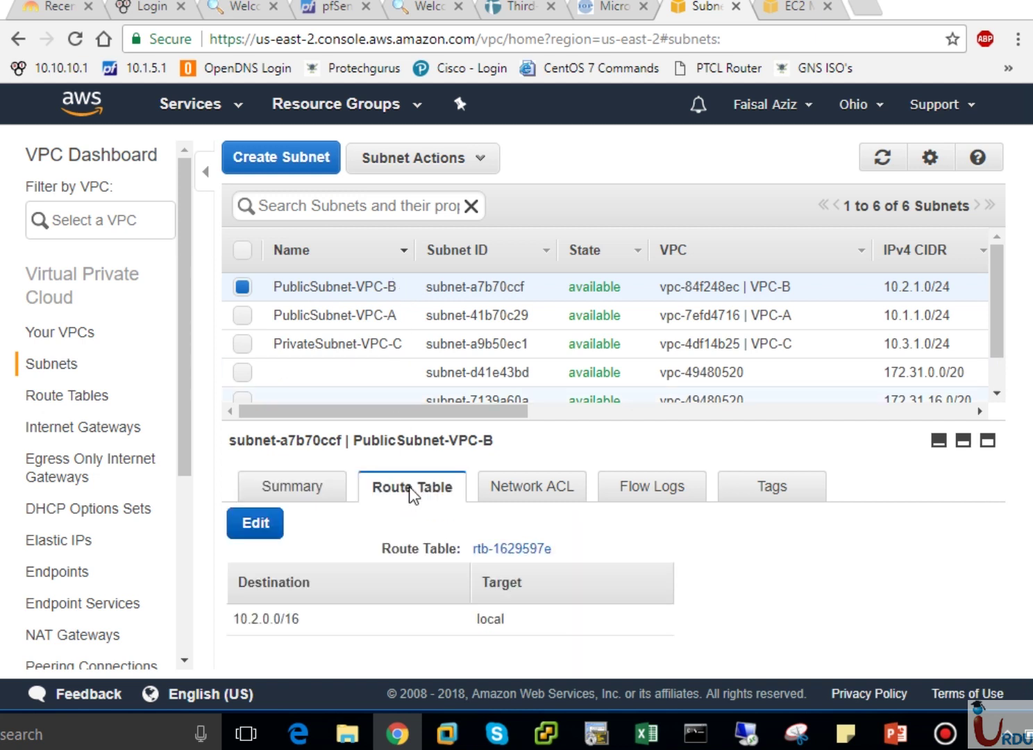
{"action": "left_click", "coordinate": [255, 528]}
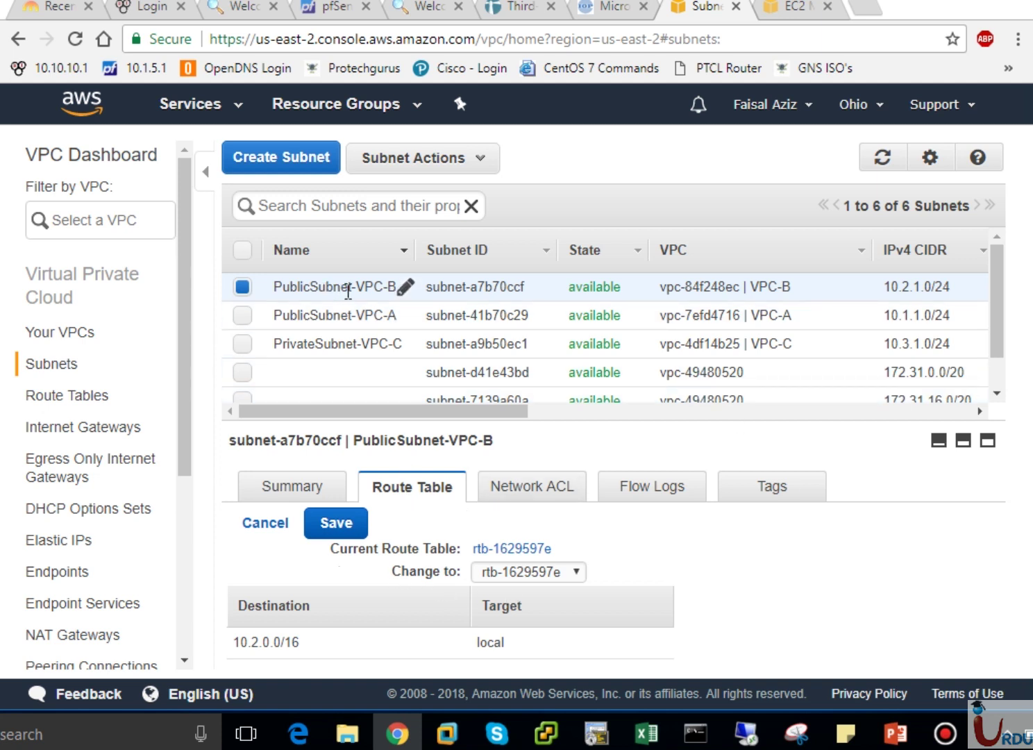
{"action": "left_click", "coordinate": [122, 397]}
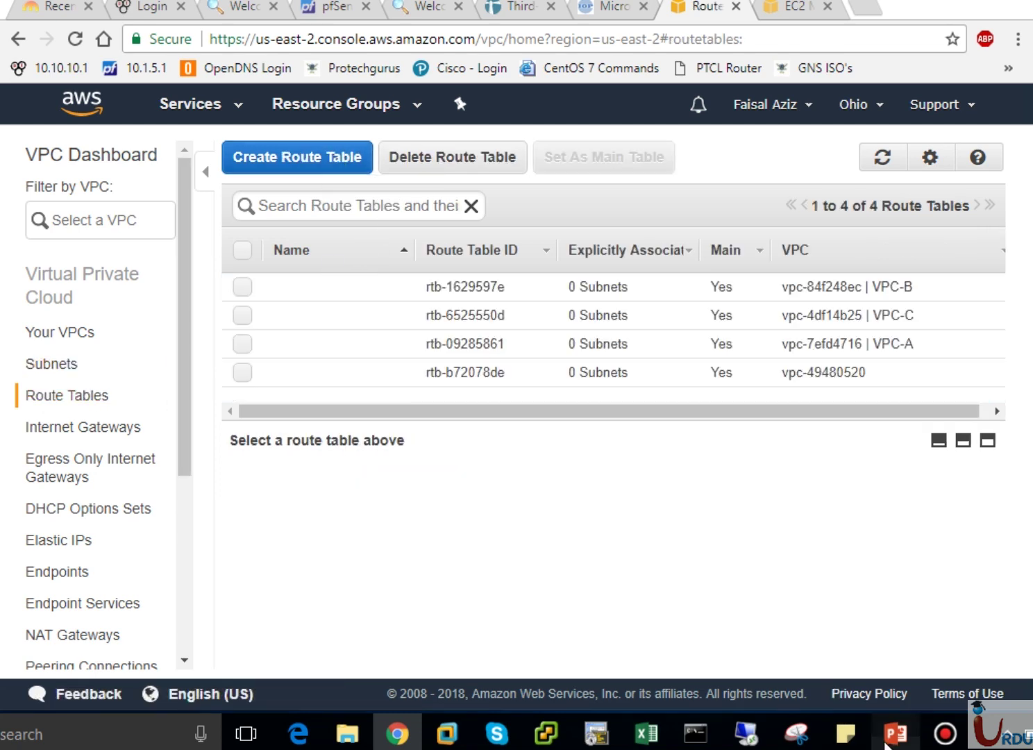
{"action": "left_click", "coordinate": [894, 737]}
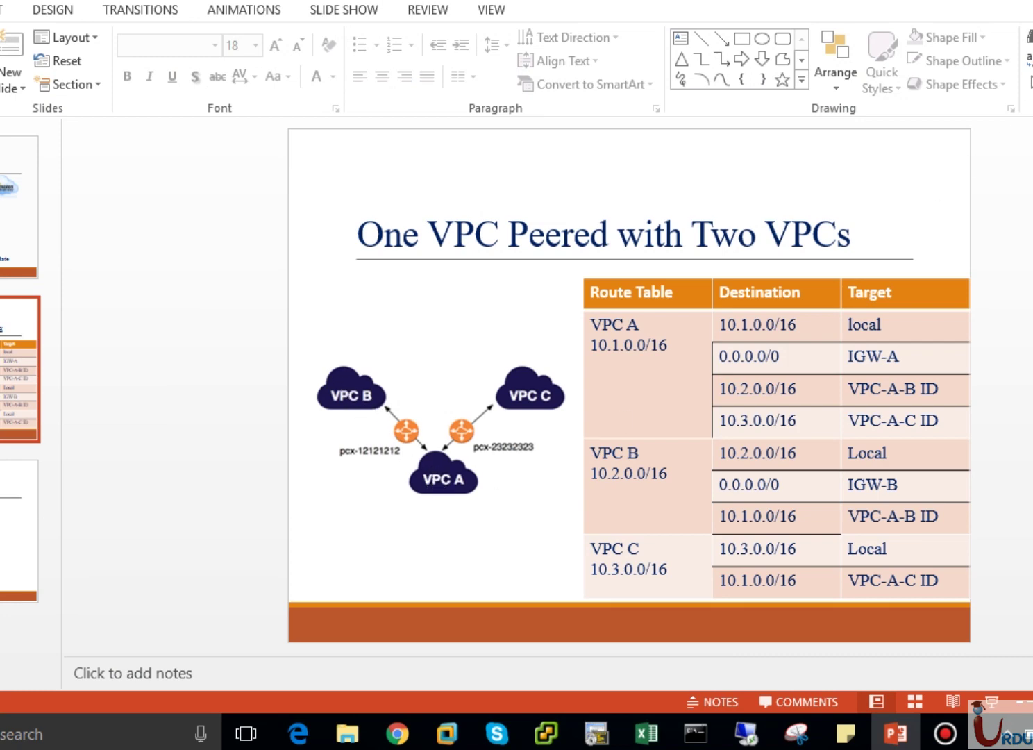
{"action": "key", "text": "alt+Tab"}
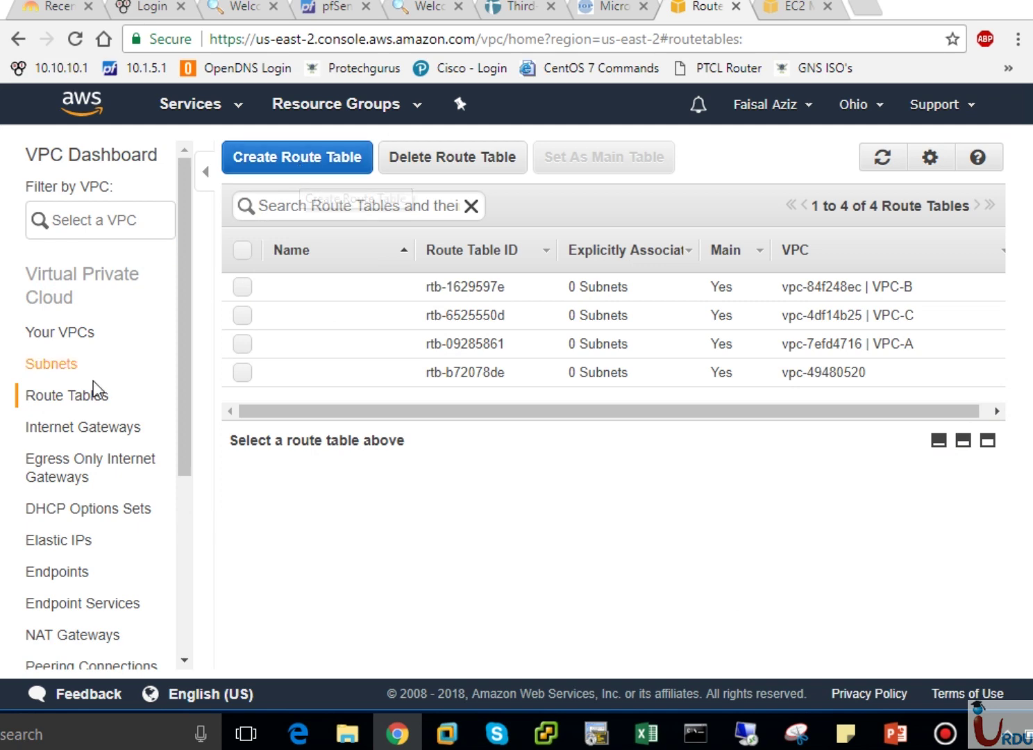
In Internet Gateways, create a gateway named IGW-A.
{"action": "left_click", "coordinate": [33, 427]}
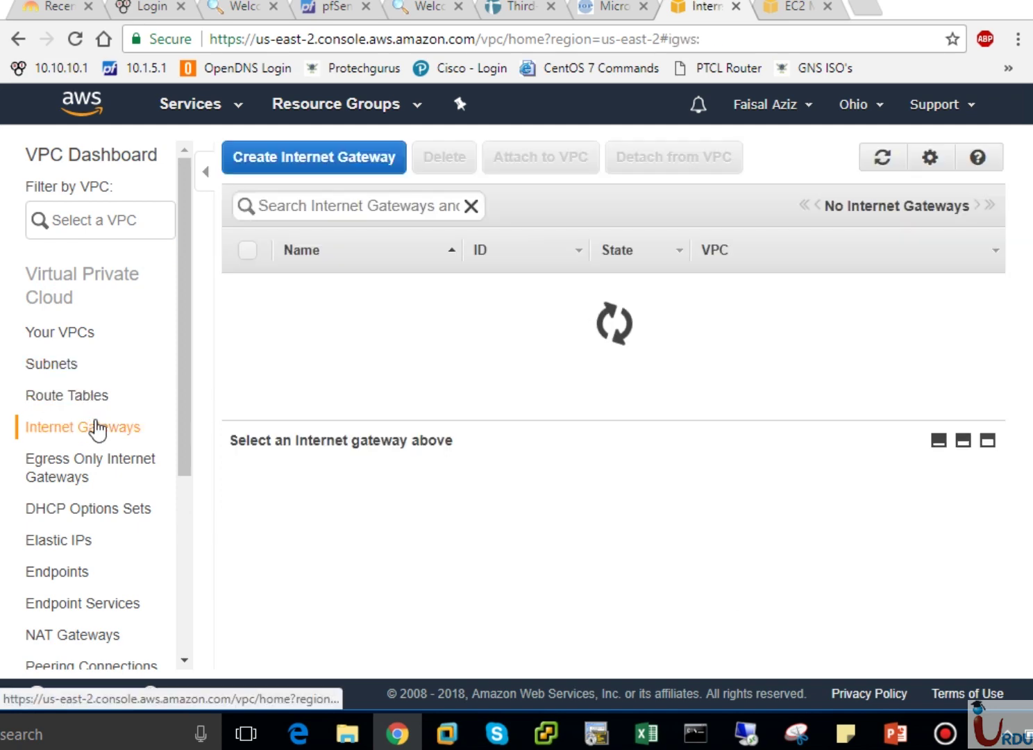
{"action": "left_click", "coordinate": [302, 157]}
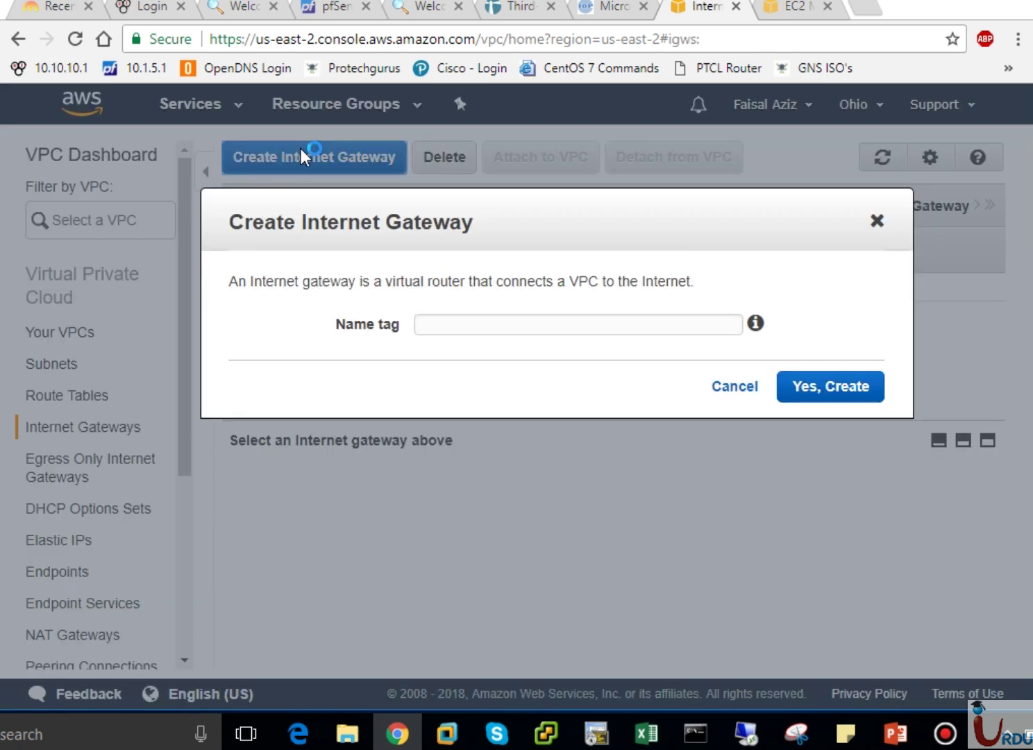
{"action": "left_click", "coordinate": [459, 323]}
{"action": "type", "text": "IGW"}
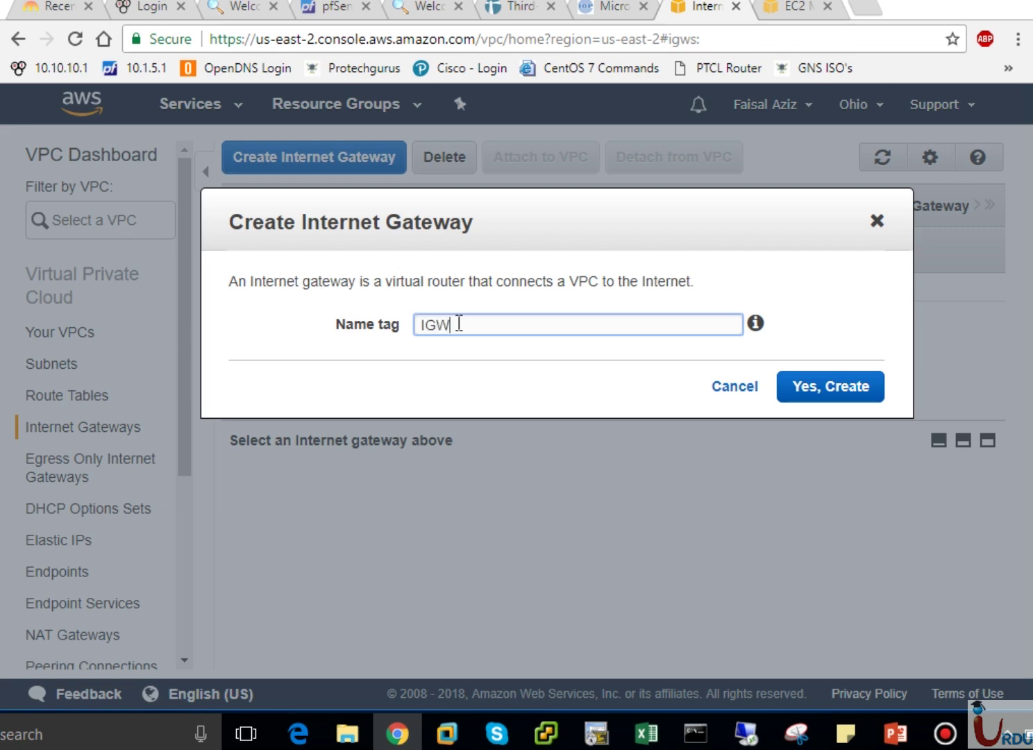
{"action": "type", "text": "-A"}
{"action": "left_click", "coordinate": [831, 387]}
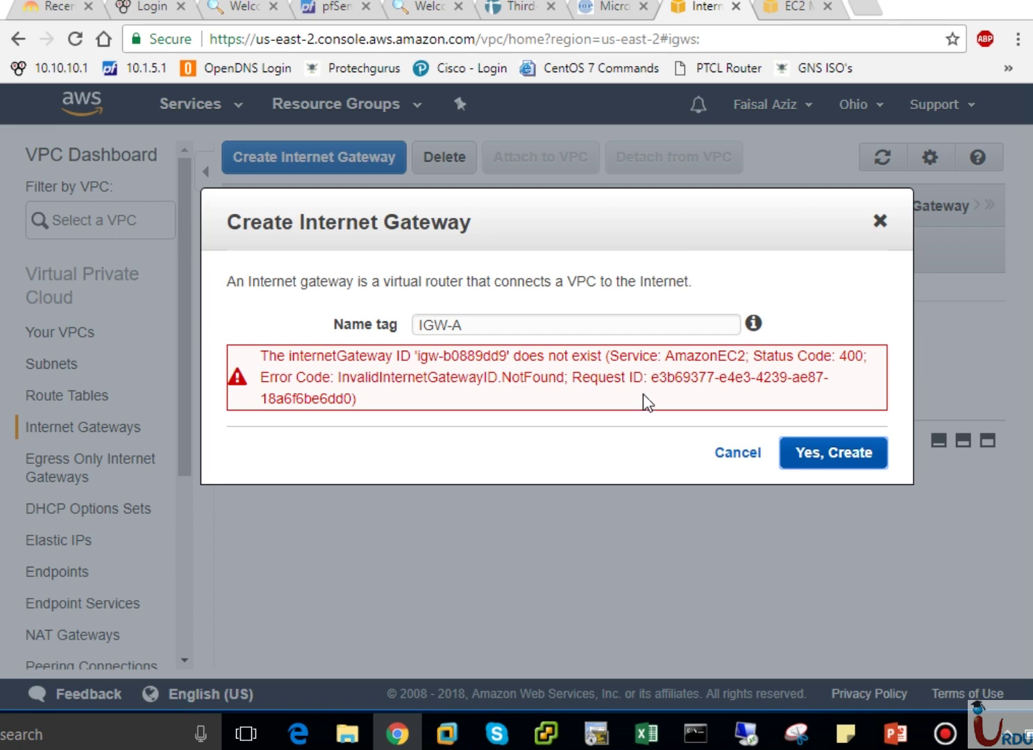
{"action": "left_click", "coordinate": [740, 453]}
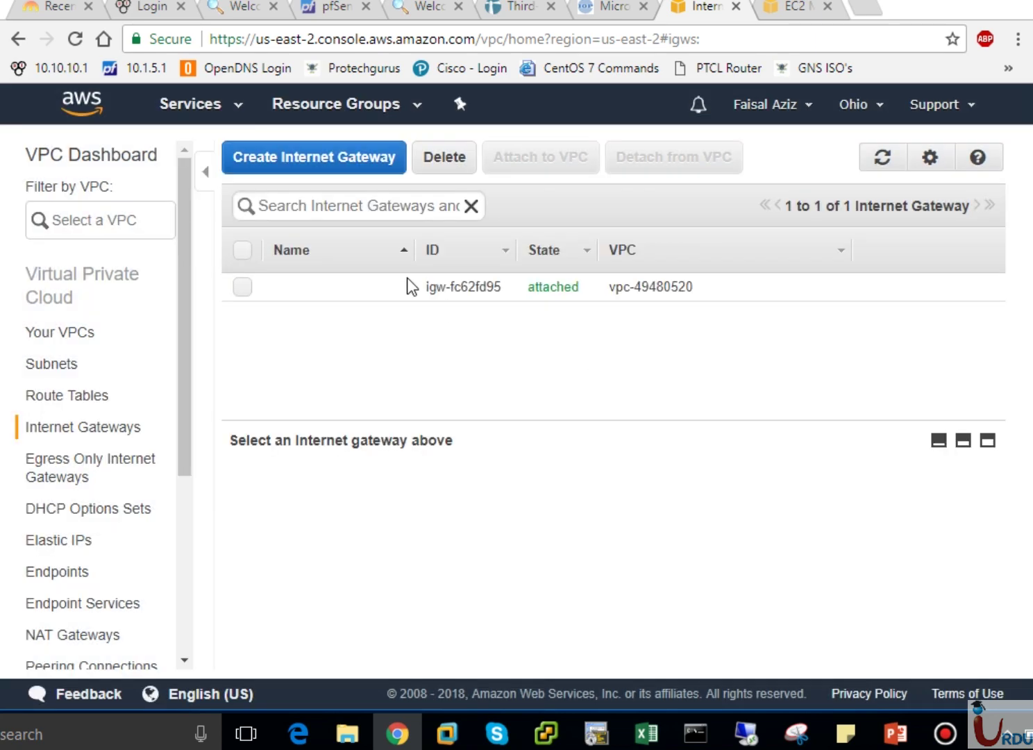
{"action": "left_click", "coordinate": [299, 161]}
{"action": "left_click", "coordinate": [459, 323]}
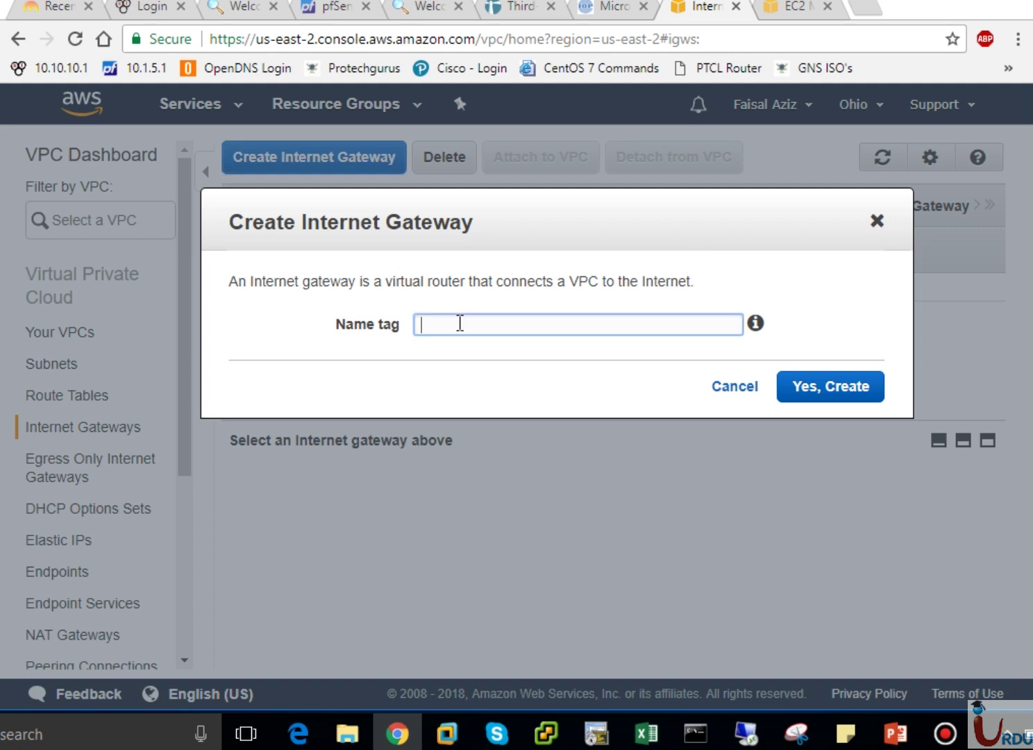
{"action": "type", "text": "IGW-A"}
{"action": "left_click", "coordinate": [824, 371]}
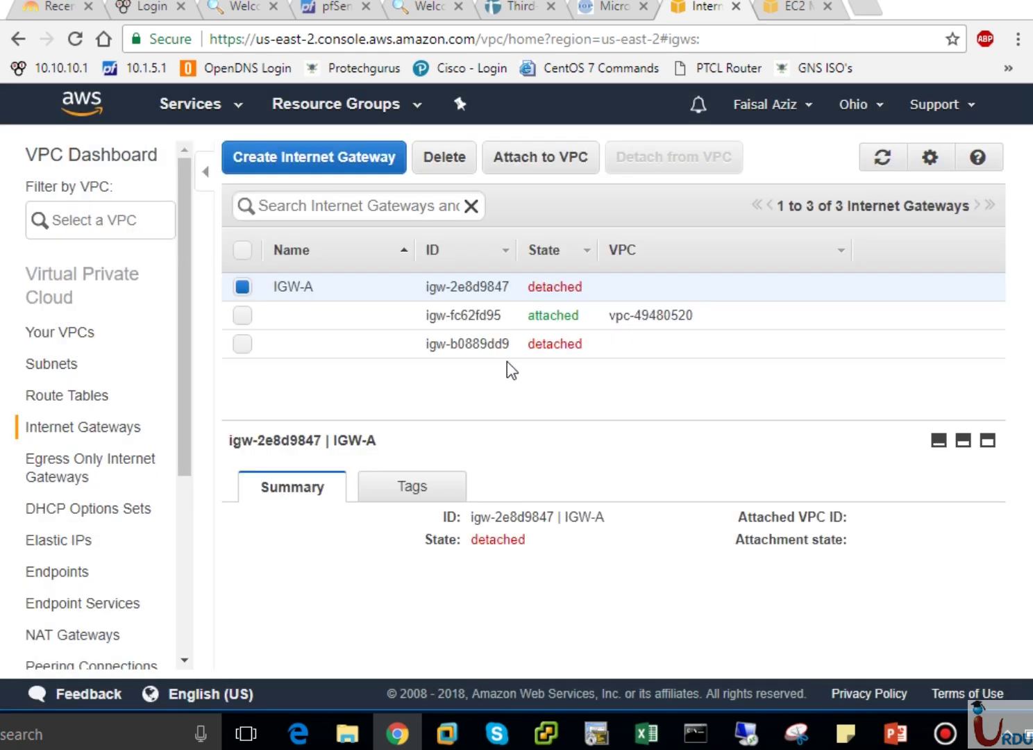
Delete the two detached gateways, IGW-A and igw-b0889dd9.
{"action": "left_click", "coordinate": [243, 347]}
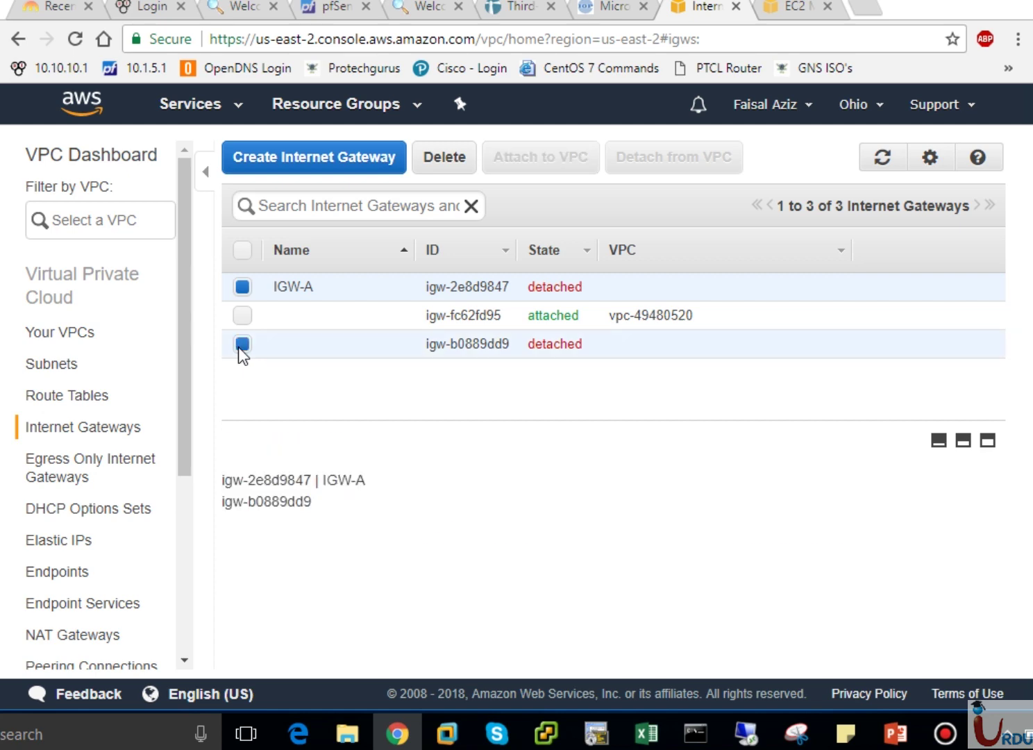
{"action": "left_click", "coordinate": [450, 161]}
{"action": "left_click", "coordinate": [785, 408]}
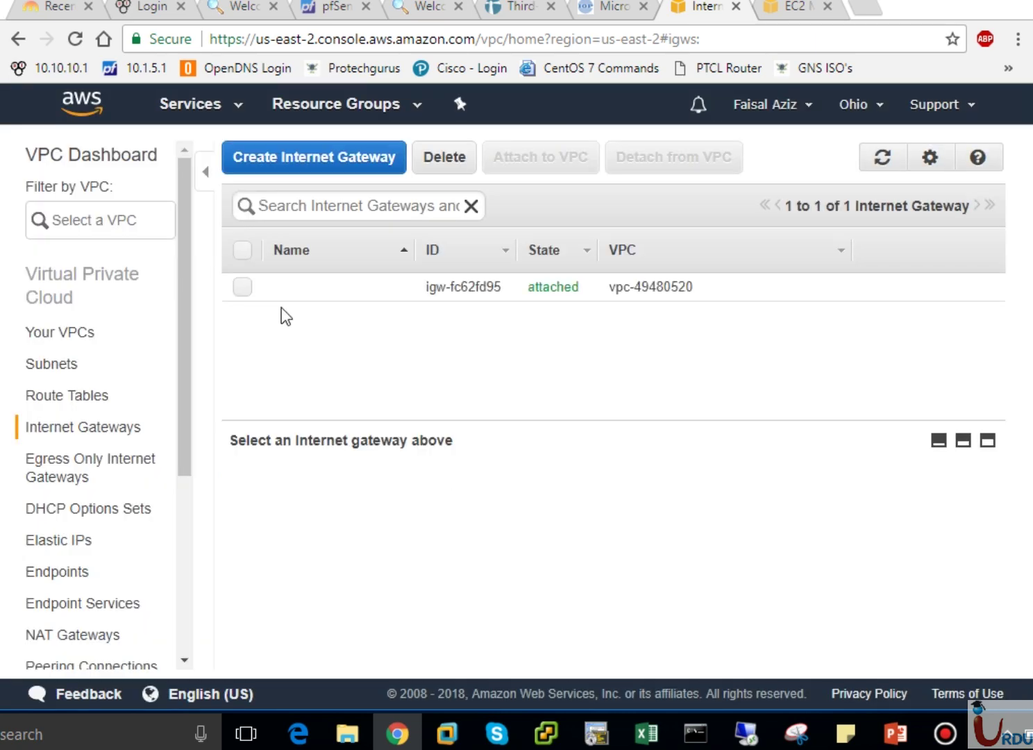
Create a new internet gateway named IGW-A.
{"action": "left_click", "coordinate": [277, 158]}
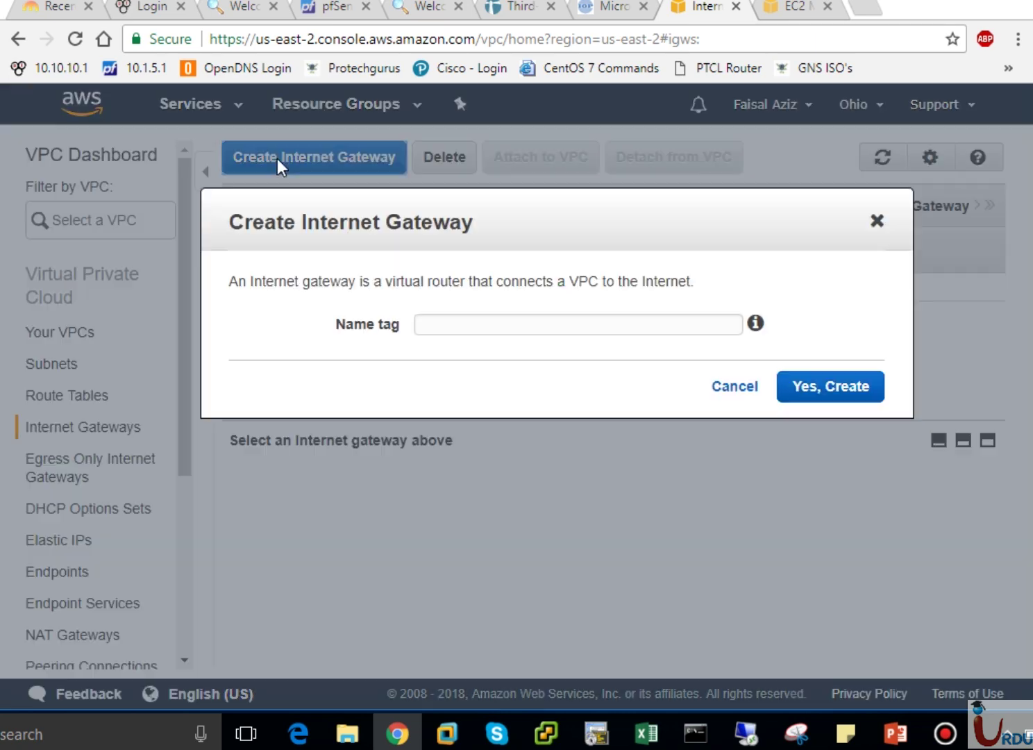
{"action": "left_click", "coordinate": [472, 323]}
{"action": "type", "text": "IGW-"}
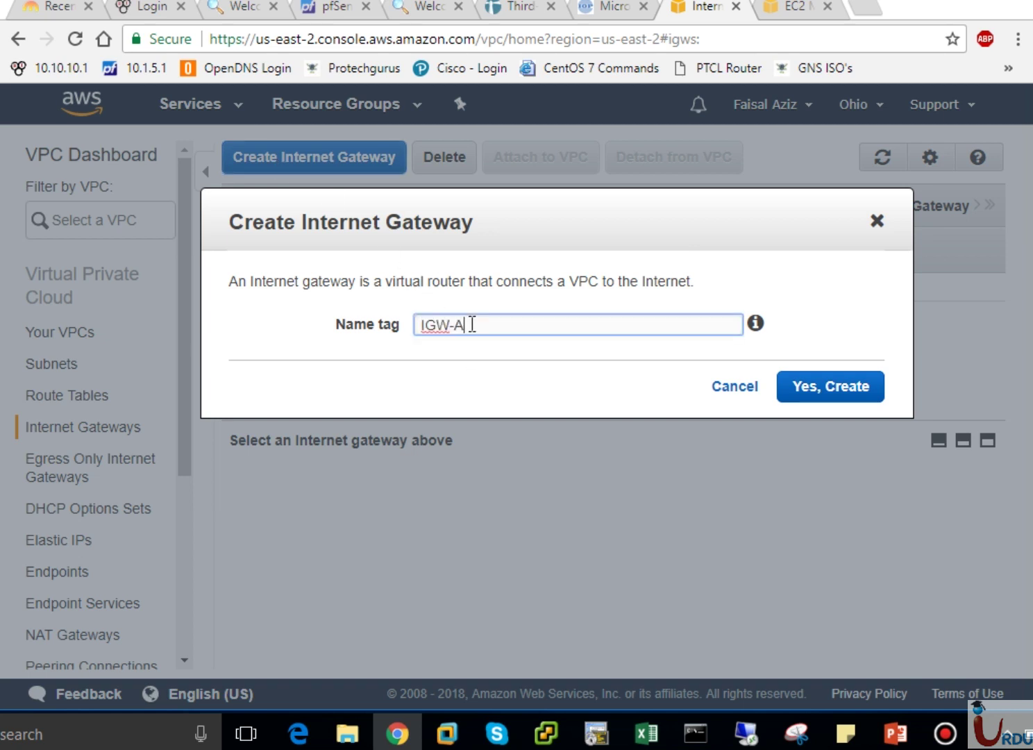
{"action": "type", "text": "A"}
{"action": "left_click", "coordinate": [811, 386]}
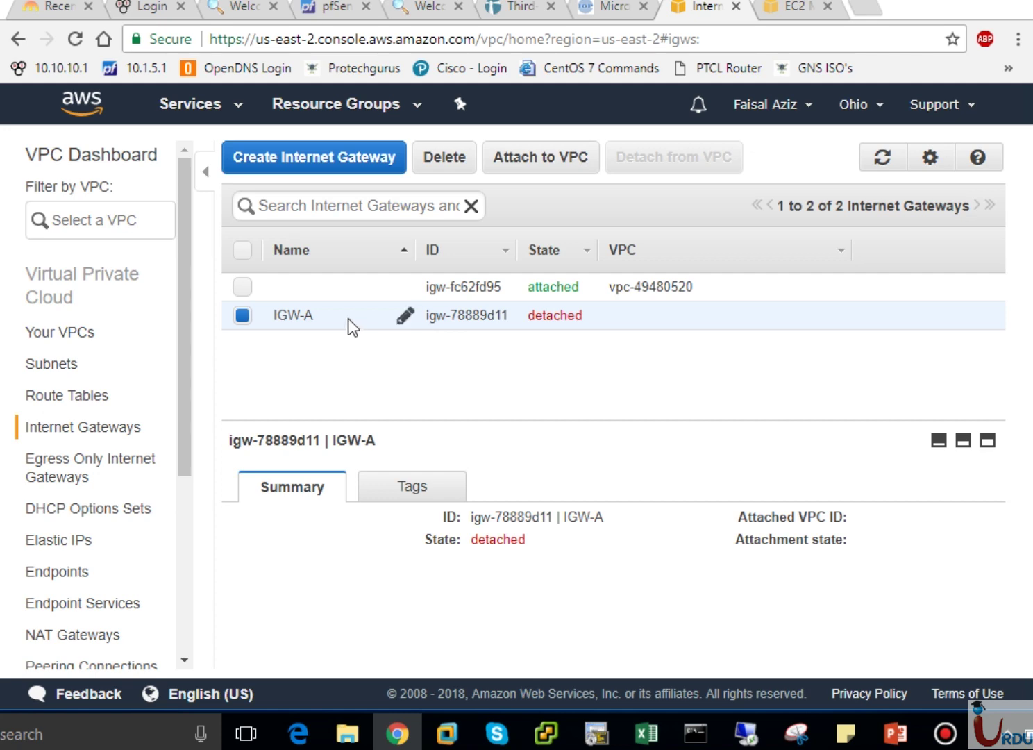
Attach IGW-A to VPC-A.
{"action": "left_click", "coordinate": [551, 159]}
{"action": "left_click", "coordinate": [494, 344]}
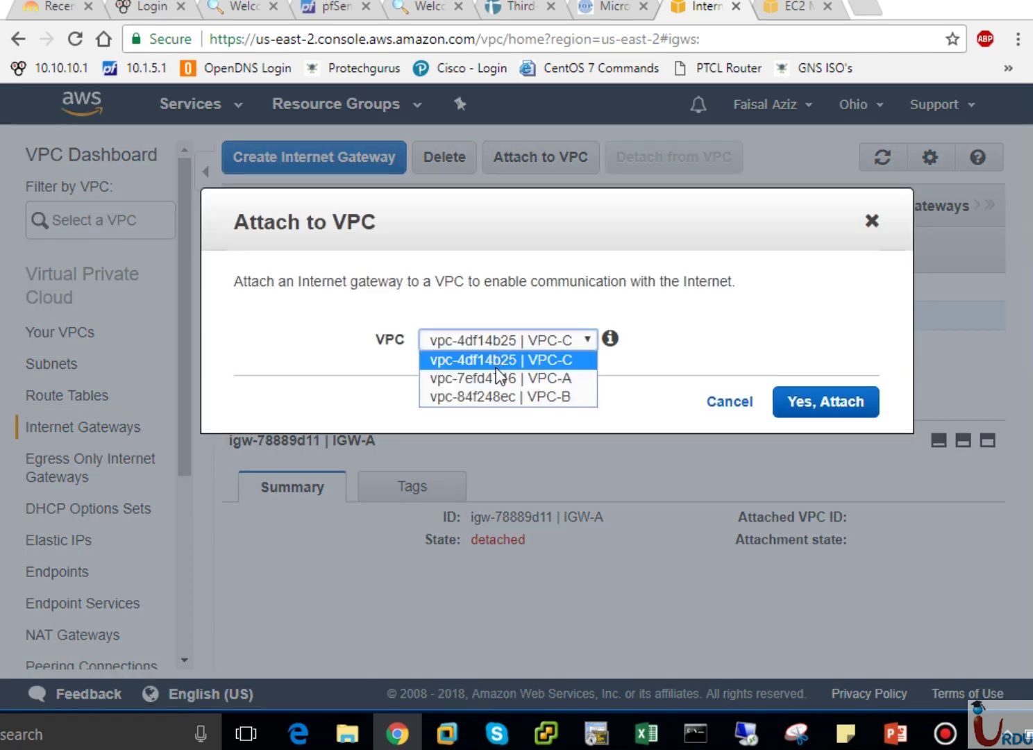
{"action": "left_click", "coordinate": [498, 377]}
{"action": "left_click", "coordinate": [833, 399]}
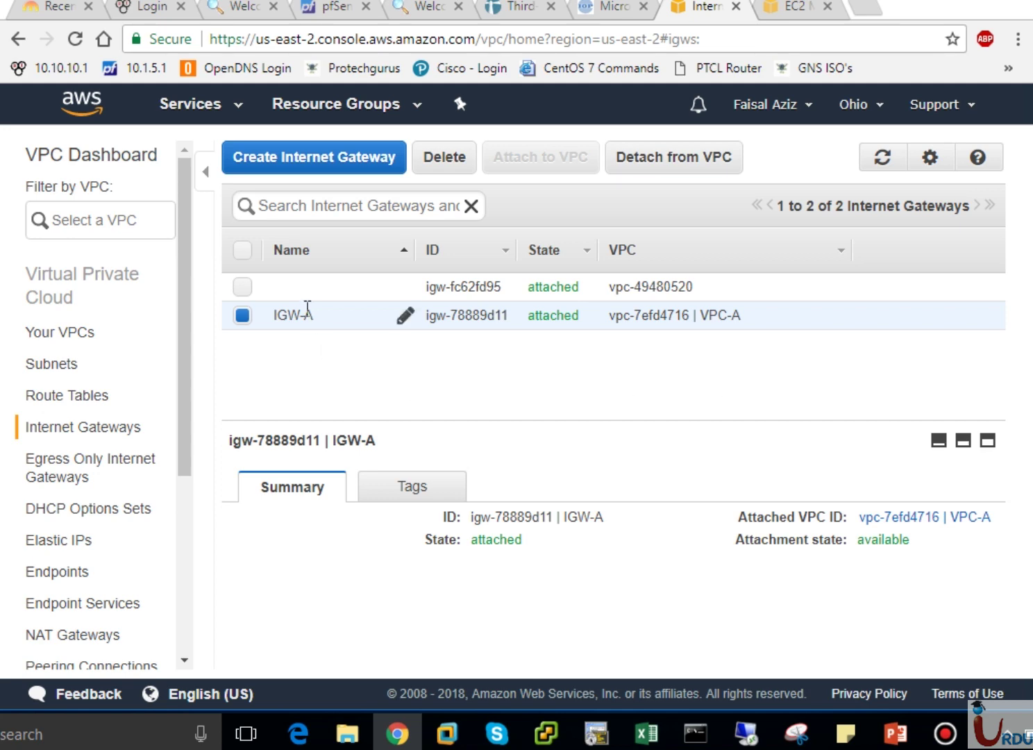
{"action": "left_click", "coordinate": [284, 157]}
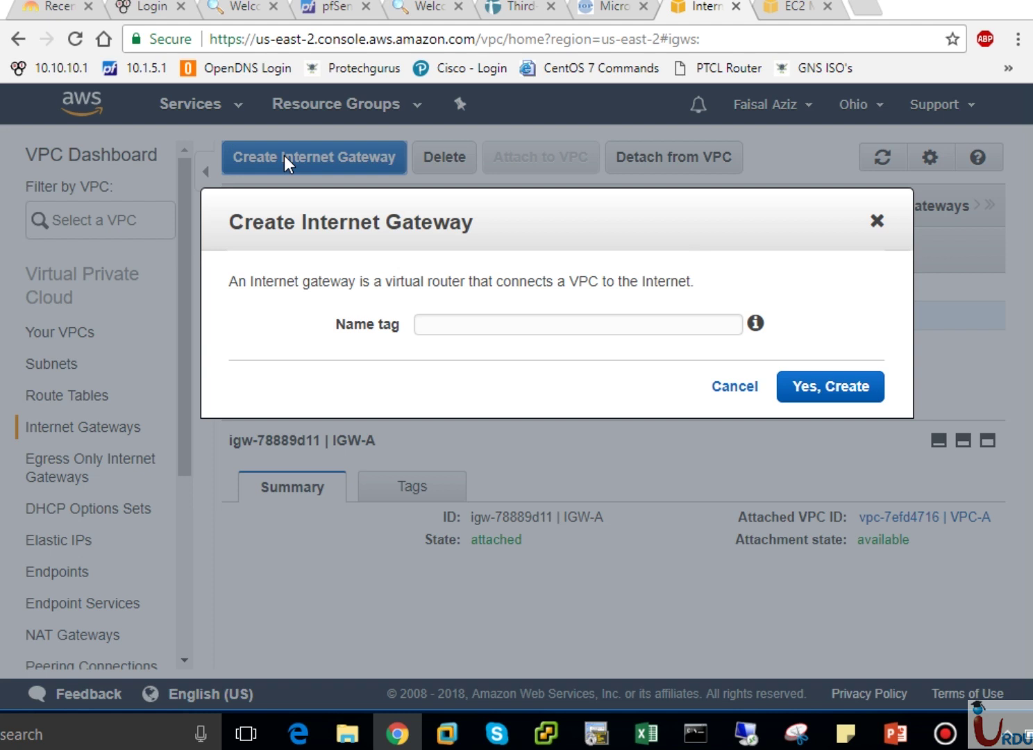
Create an internet gateway with Name tag IGW-B.
{"action": "left_click", "coordinate": [450, 326]}
{"action": "type", "text": "I"}
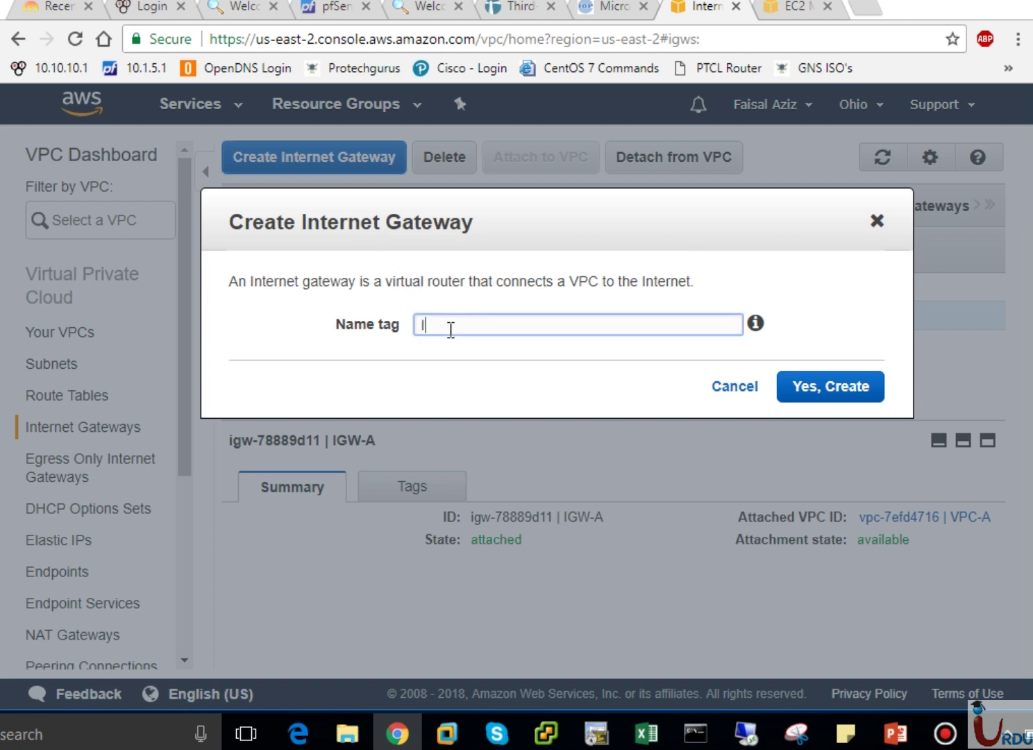
{"action": "type", "text": "GW-B"}
{"action": "left_click", "coordinate": [825, 386]}
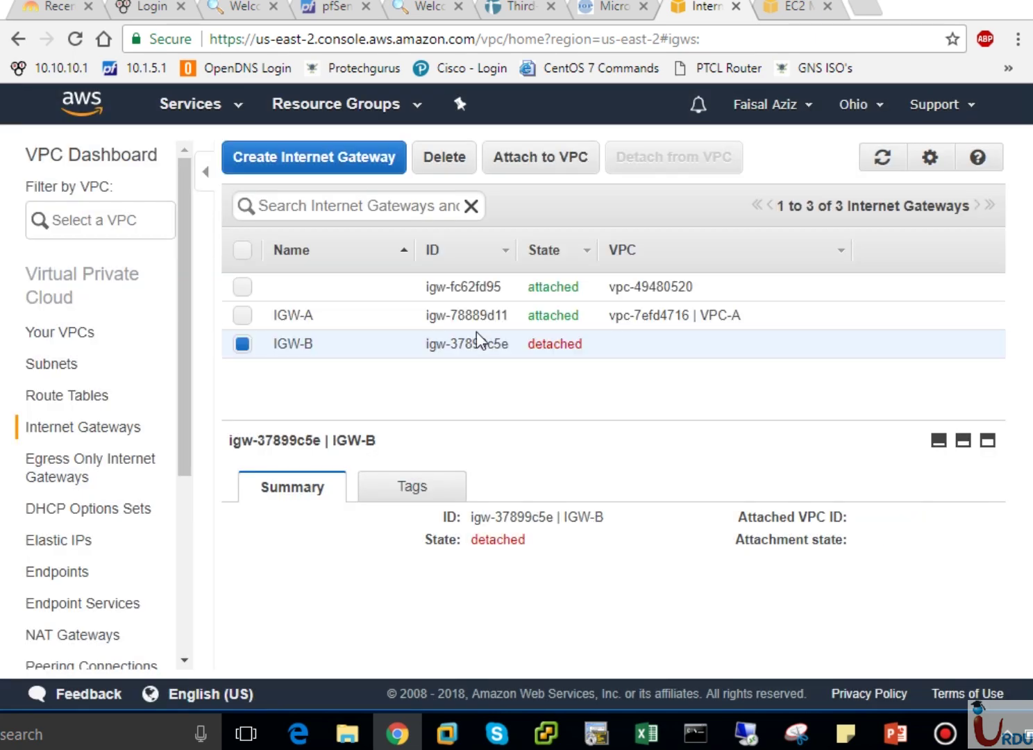
Attach IGW-B to VPC-B.
{"action": "left_click", "coordinate": [548, 157]}
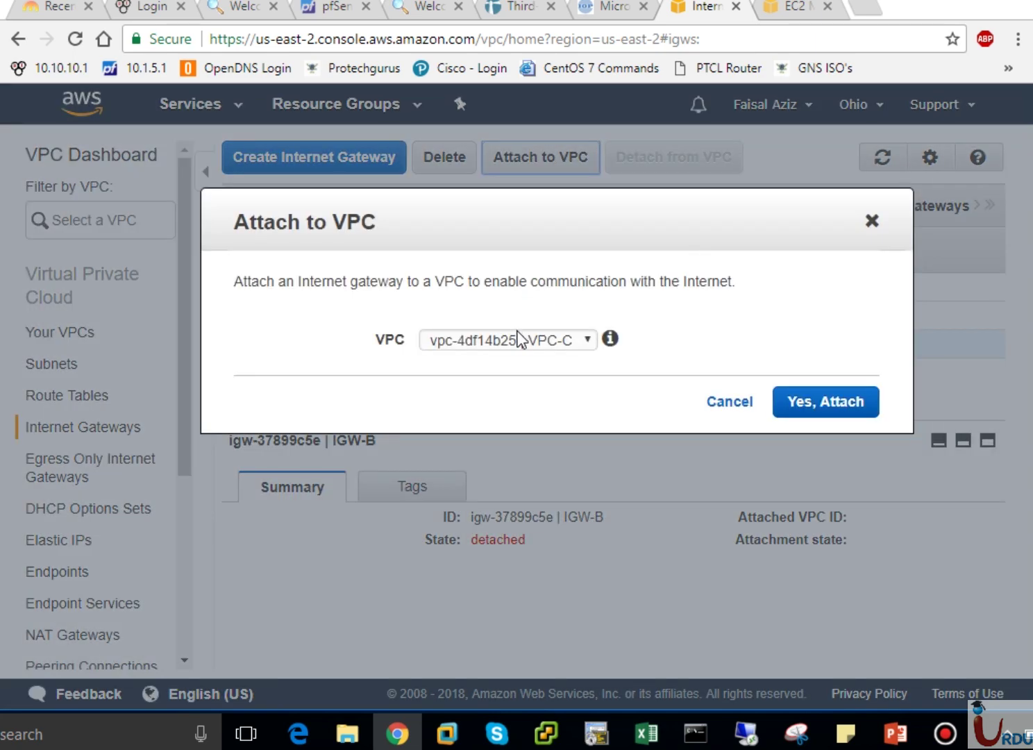
{"action": "left_click", "coordinate": [517, 340]}
{"action": "left_click", "coordinate": [520, 379]}
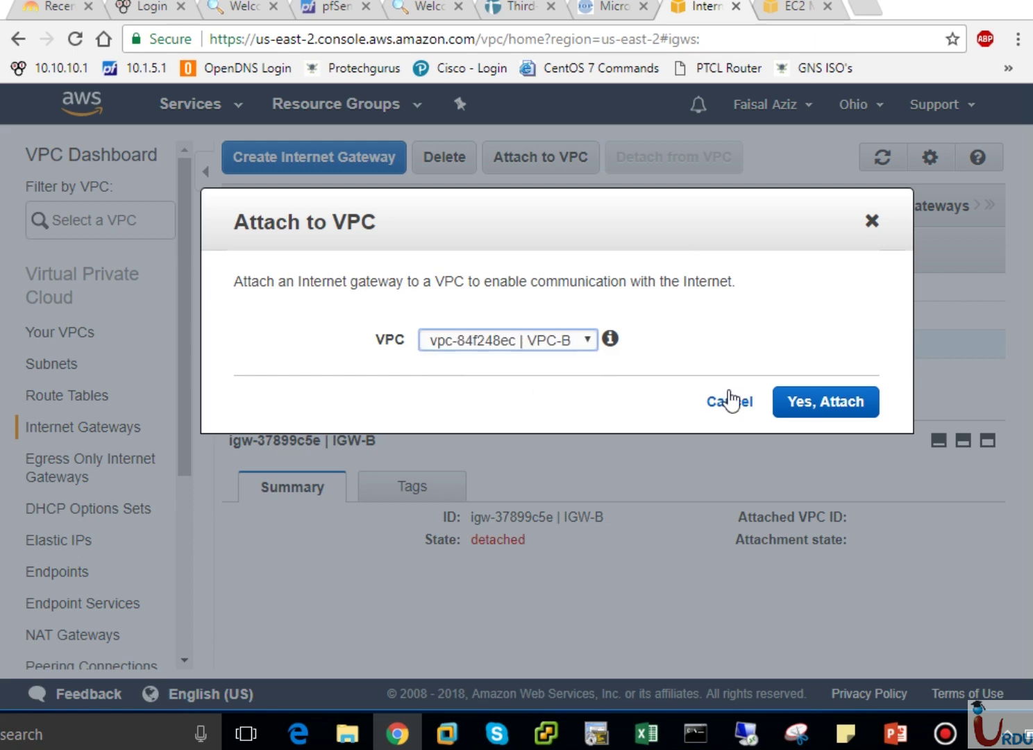
{"action": "left_click", "coordinate": [867, 408]}
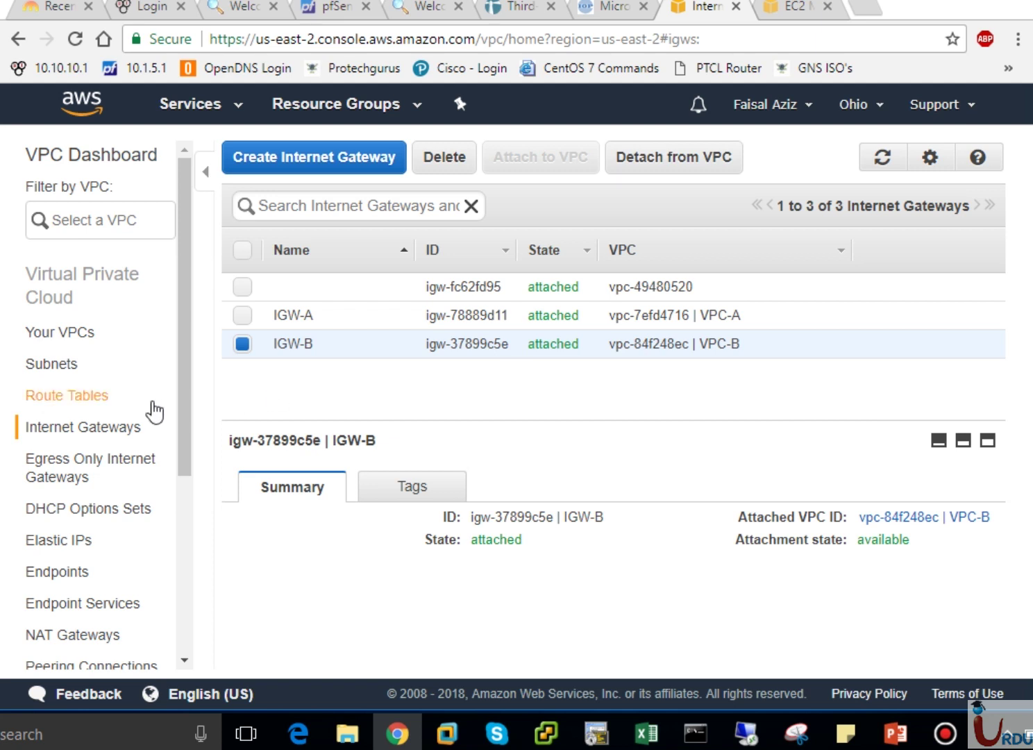
{"action": "left_click", "coordinate": [99, 401]}
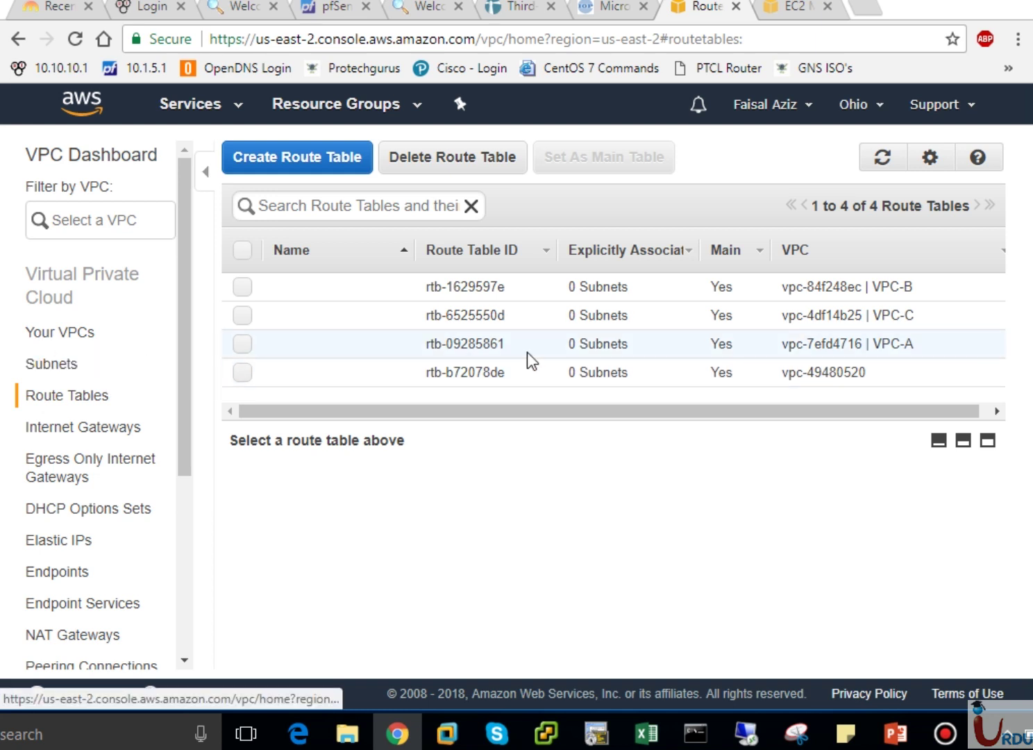
Add and save a 0.0.0.0/0 route to igw-78889d11 (IGW-A) in route table rtb-09285861.
{"action": "left_click", "coordinate": [895, 343]}
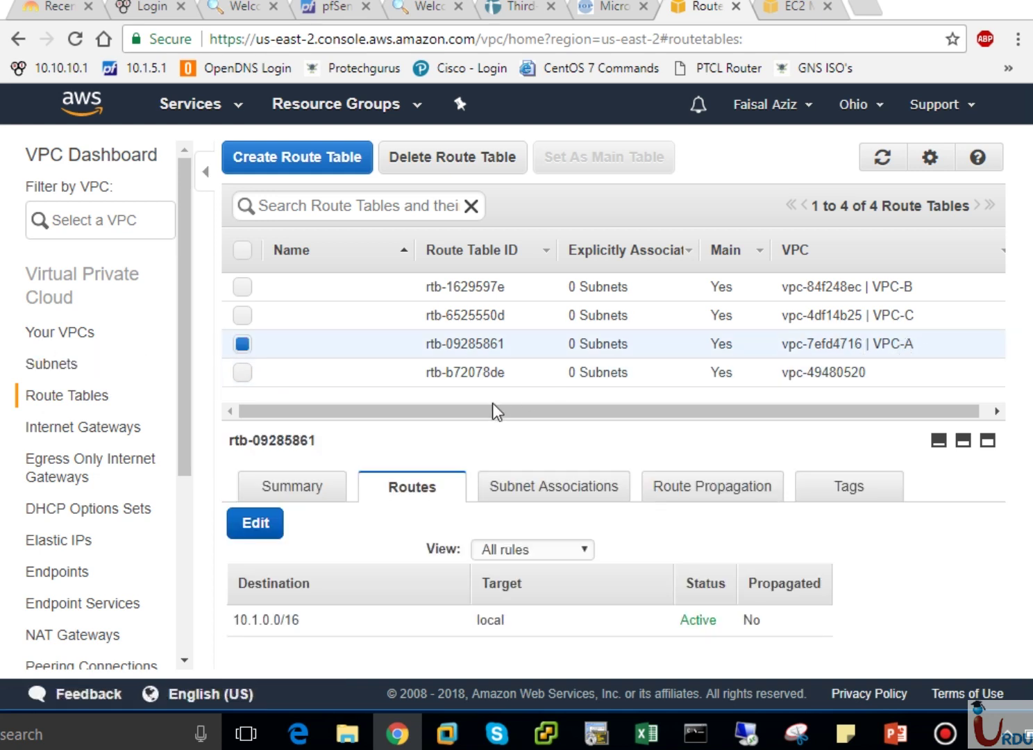
{"action": "left_click", "coordinate": [258, 532]}
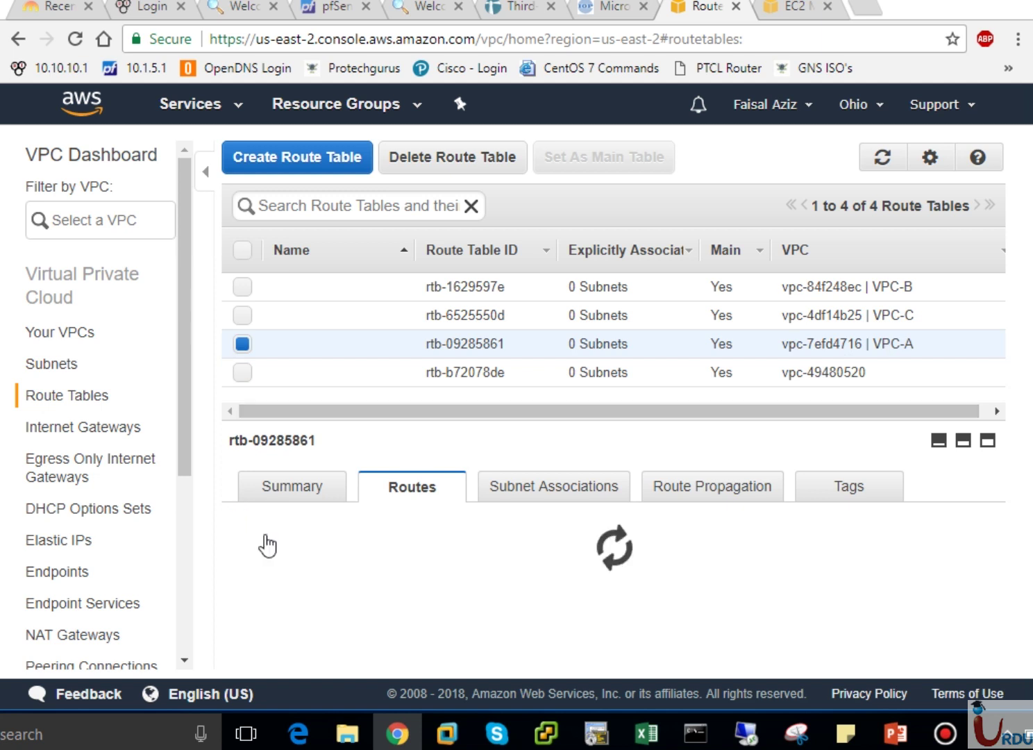
{"action": "left_click", "coordinate": [341, 655]}
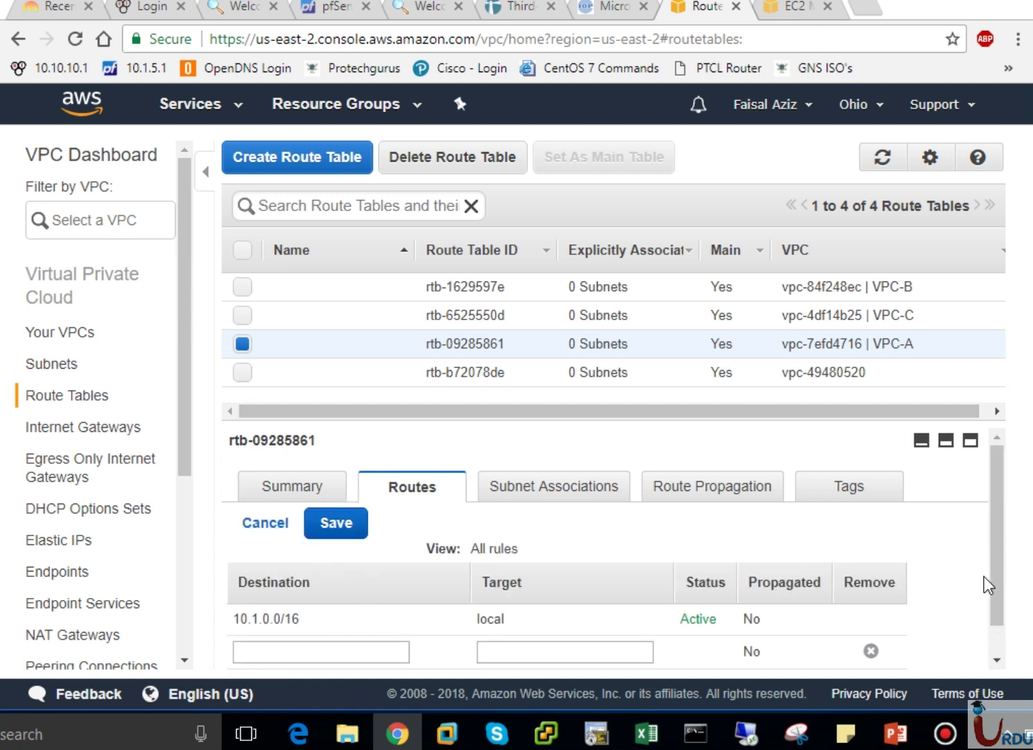
{"action": "left_click_drag", "start_coordinate": [995, 585], "coordinate": [410, 658]}
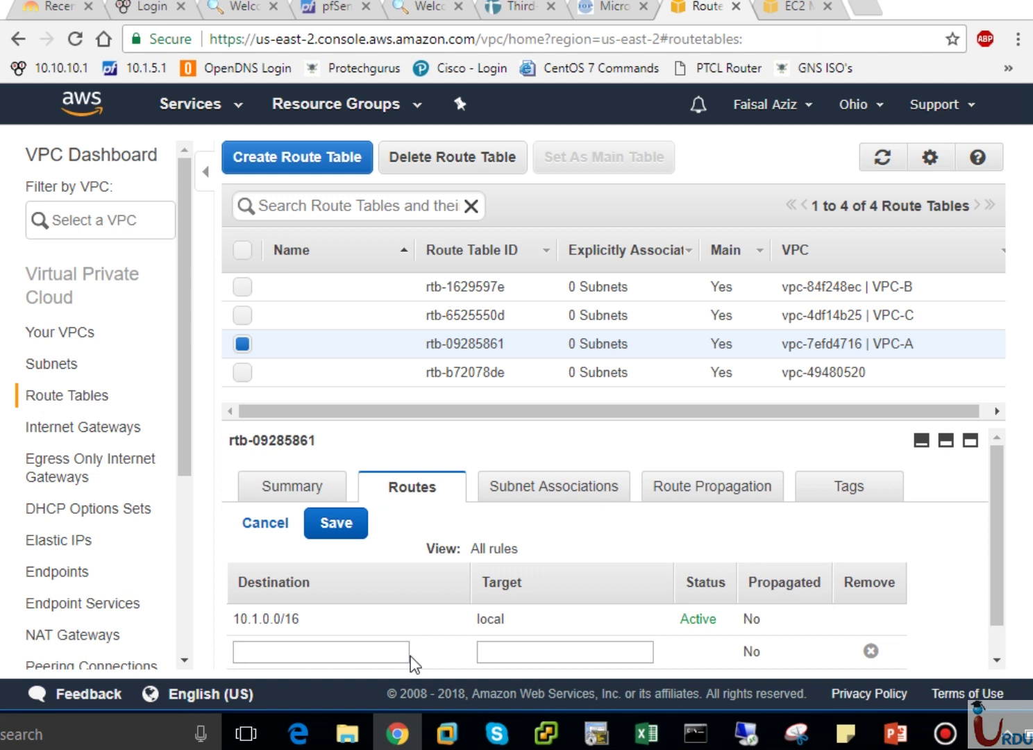
{"action": "left_click", "coordinate": [994, 660]}
{"action": "left_click", "coordinate": [357, 619]}
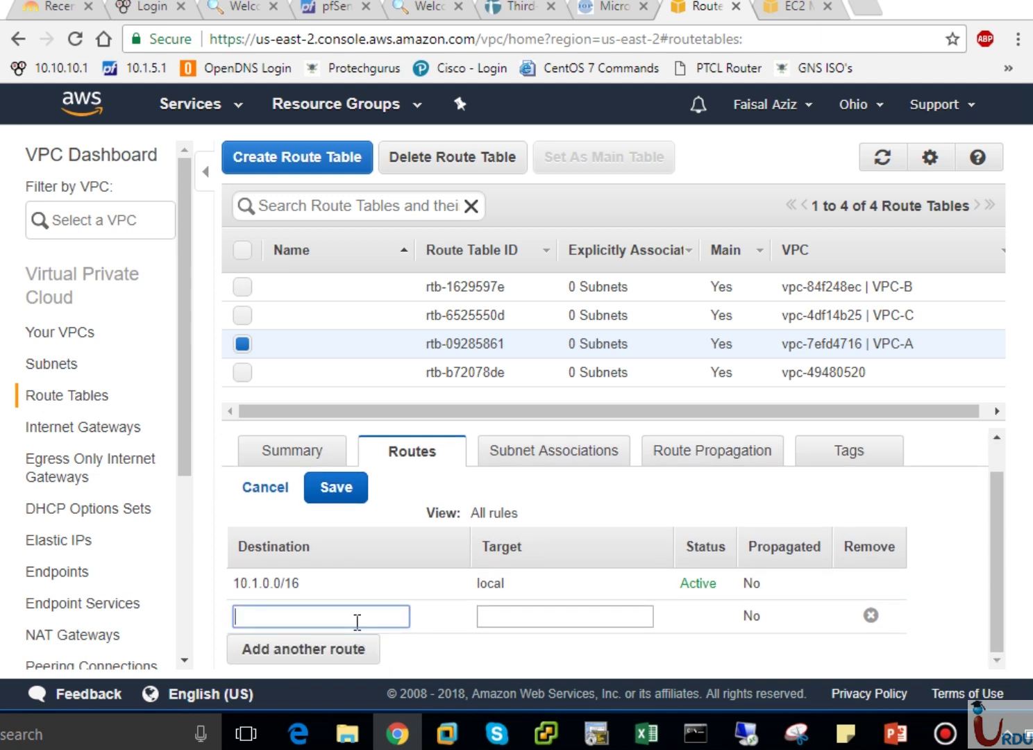
{"action": "type", "text": "0.0.0.0/0"}
{"action": "left_click", "coordinate": [518, 618]}
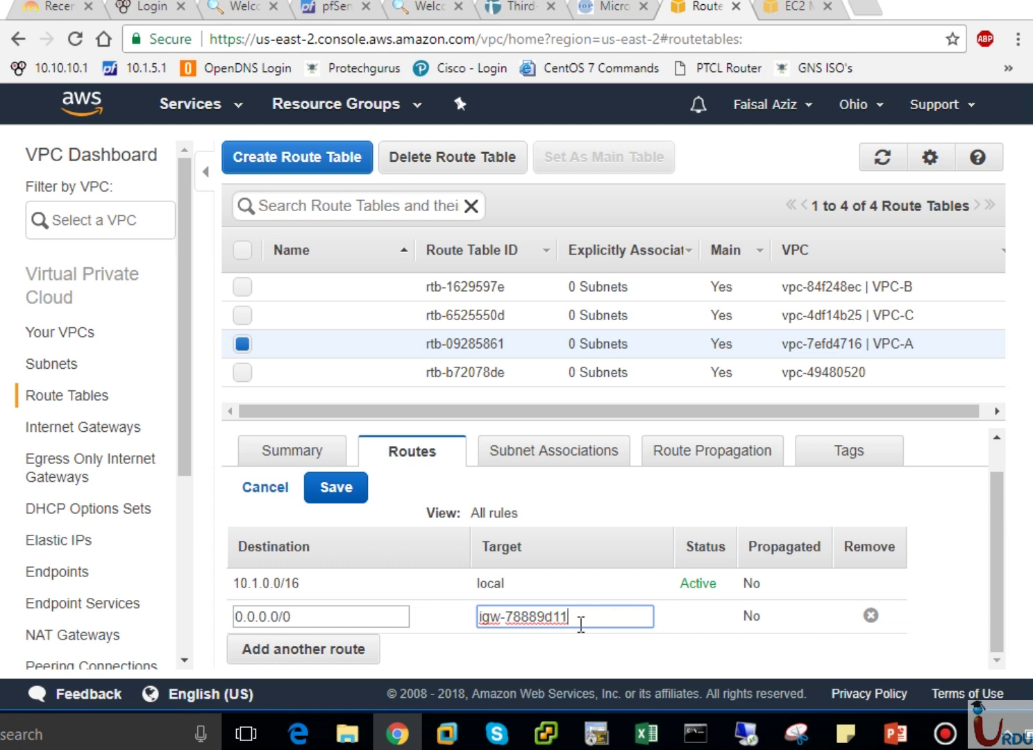
{"action": "left_click", "coordinate": [347, 487]}
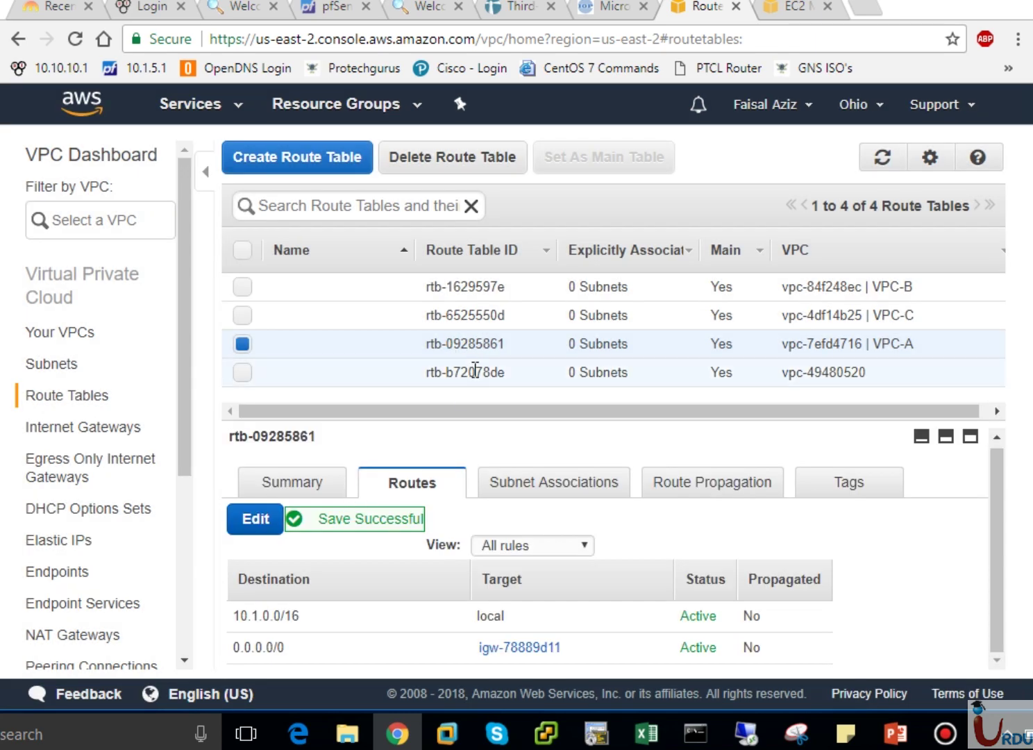
{"action": "left_click", "coordinate": [535, 491]}
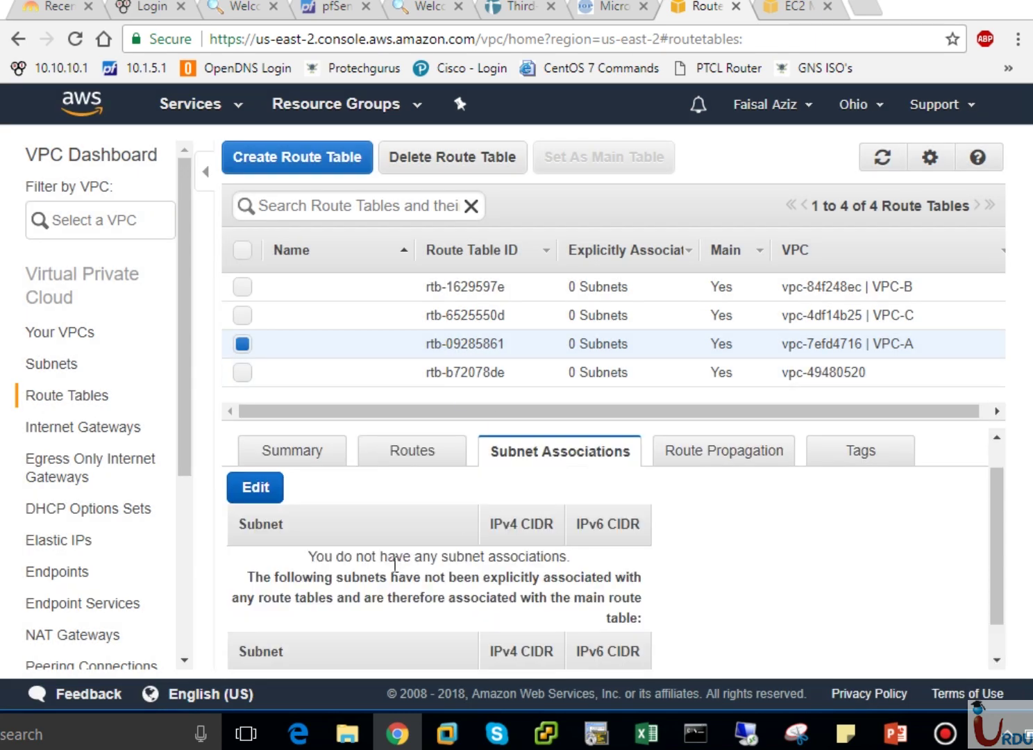
Associate PublicSubnet-VPC-A with VPC-A's route table.
{"action": "left_click", "coordinate": [255, 494]}
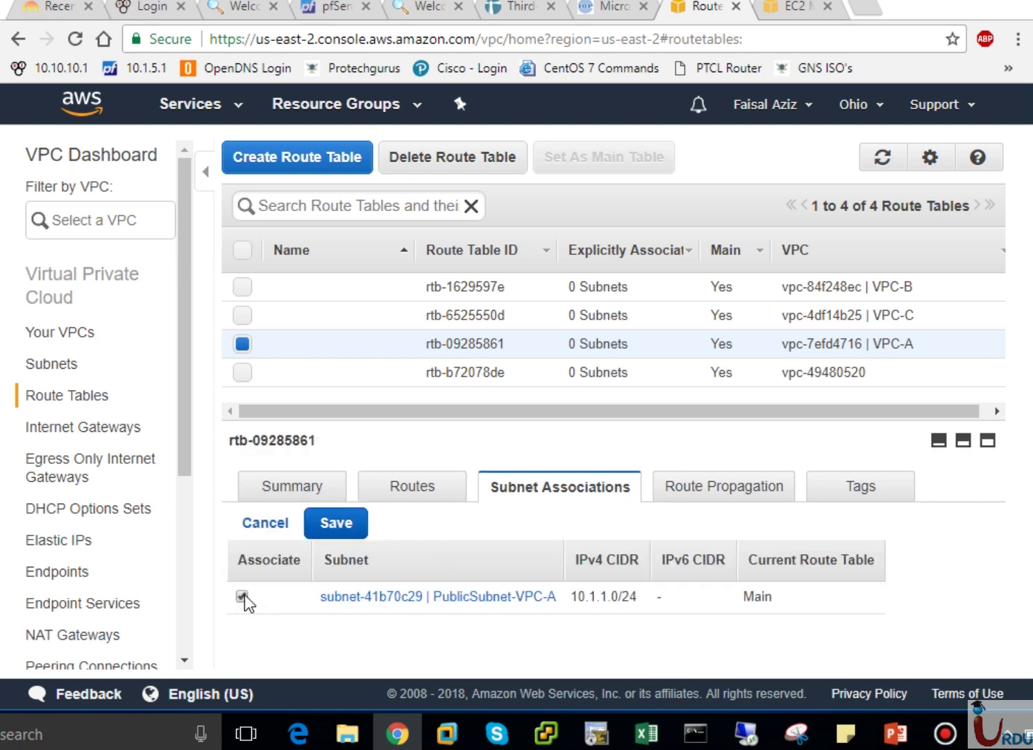
{"action": "left_click", "coordinate": [338, 535]}
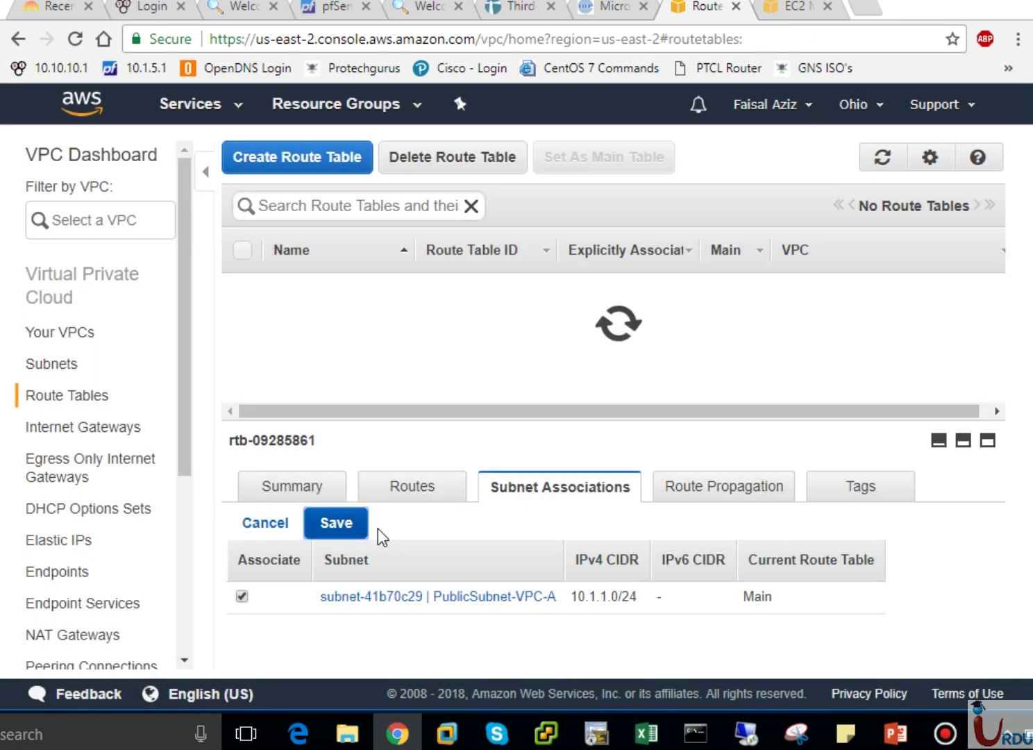
{"action": "left_click", "coordinate": [70, 425]}
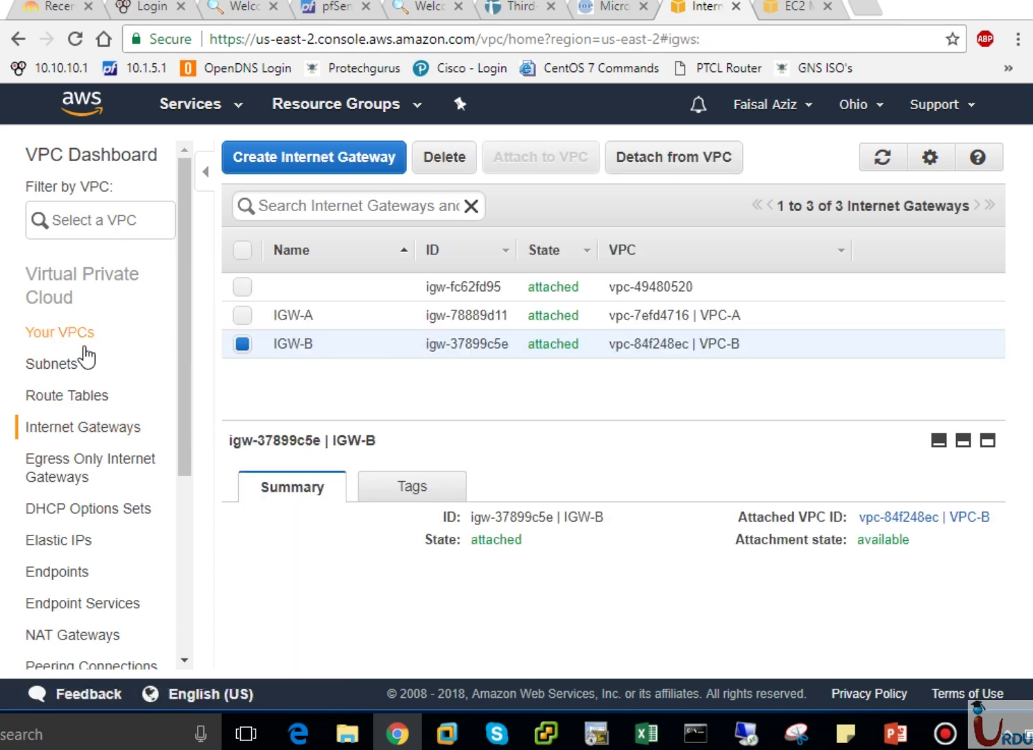
Show the routes of VPC-B's route table rtb-1629597e, then switch to the PowerPoint peering slide.
{"action": "left_click", "coordinate": [35, 395]}
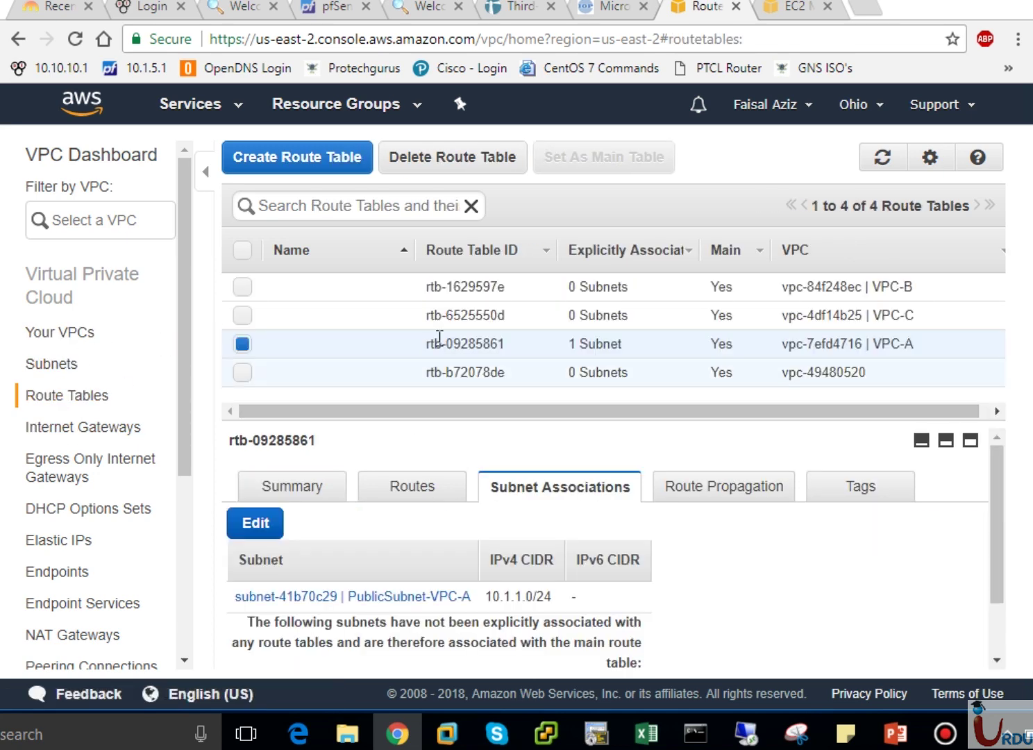
{"action": "left_click", "coordinate": [854, 288]}
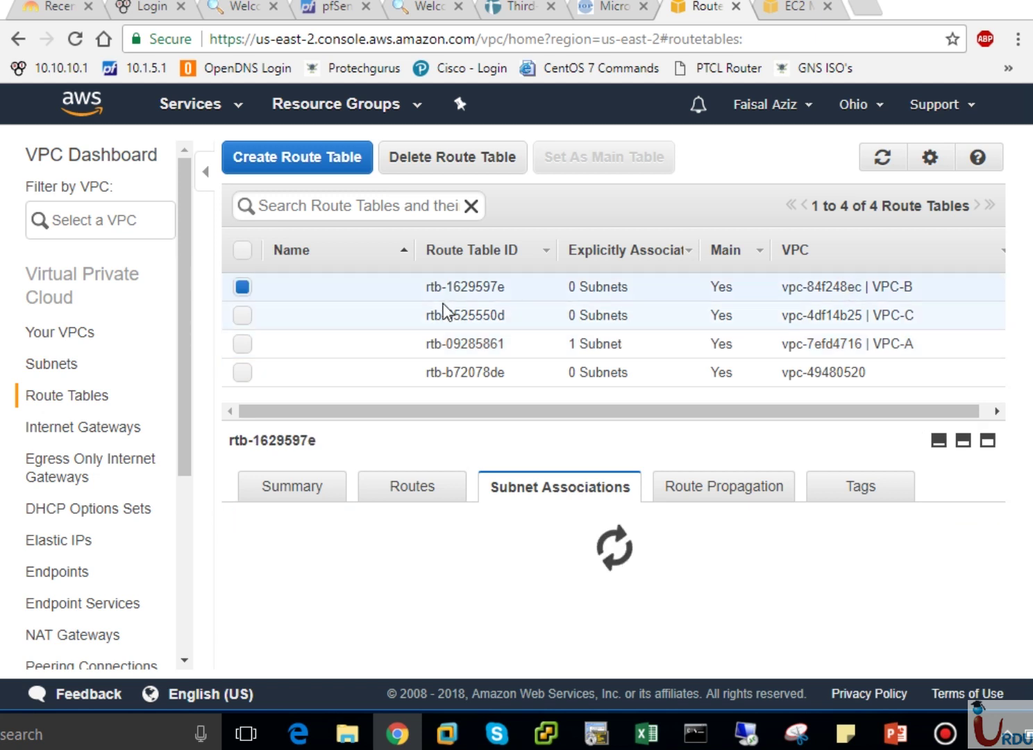
{"action": "left_click", "coordinate": [410, 500]}
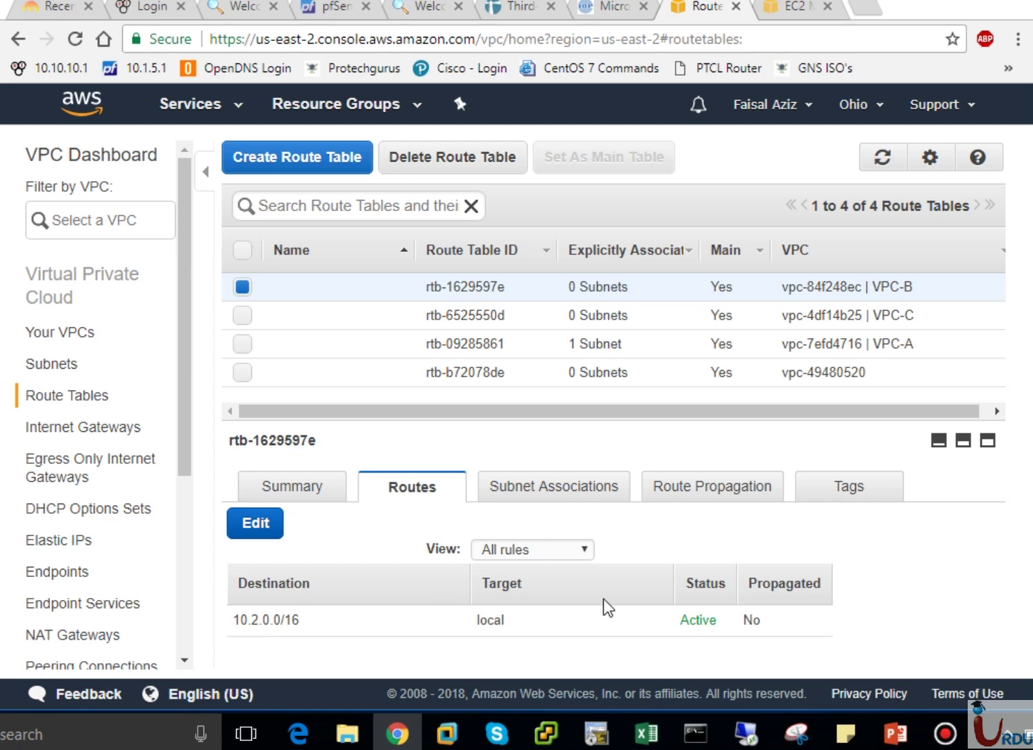
{"action": "left_click", "coordinate": [895, 733]}
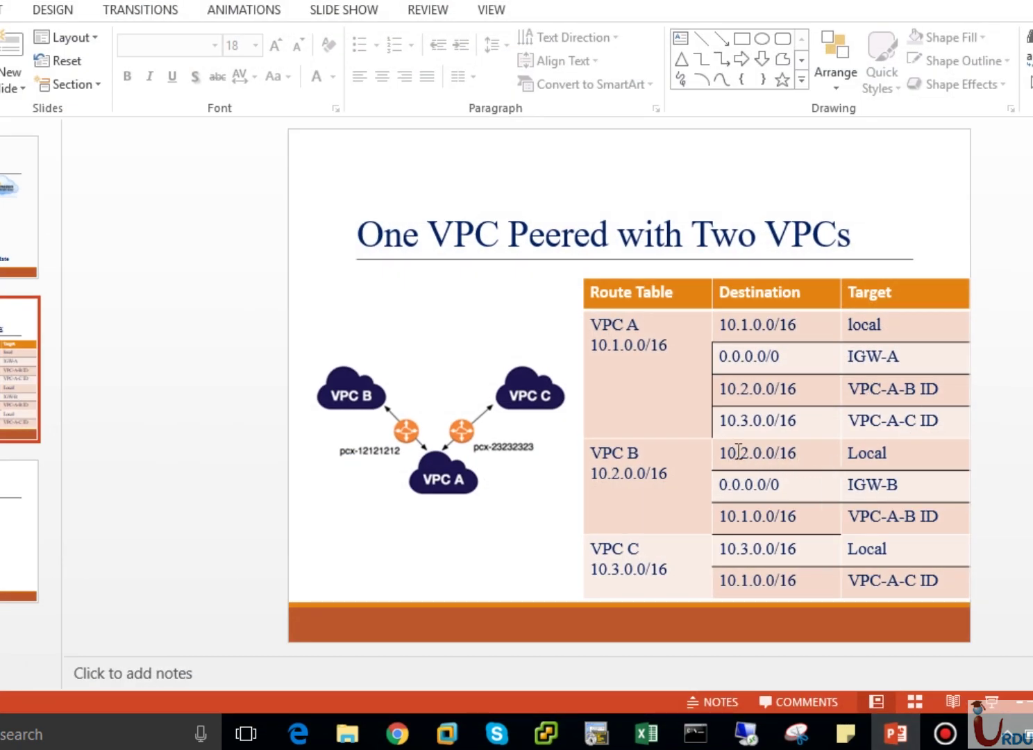
Highlight the VPC B 10.2.0.0/16 Local cells on the slide, then return to Chrome.
{"action": "left_click_drag", "start_coordinate": [738, 451], "coordinate": [904, 441]}
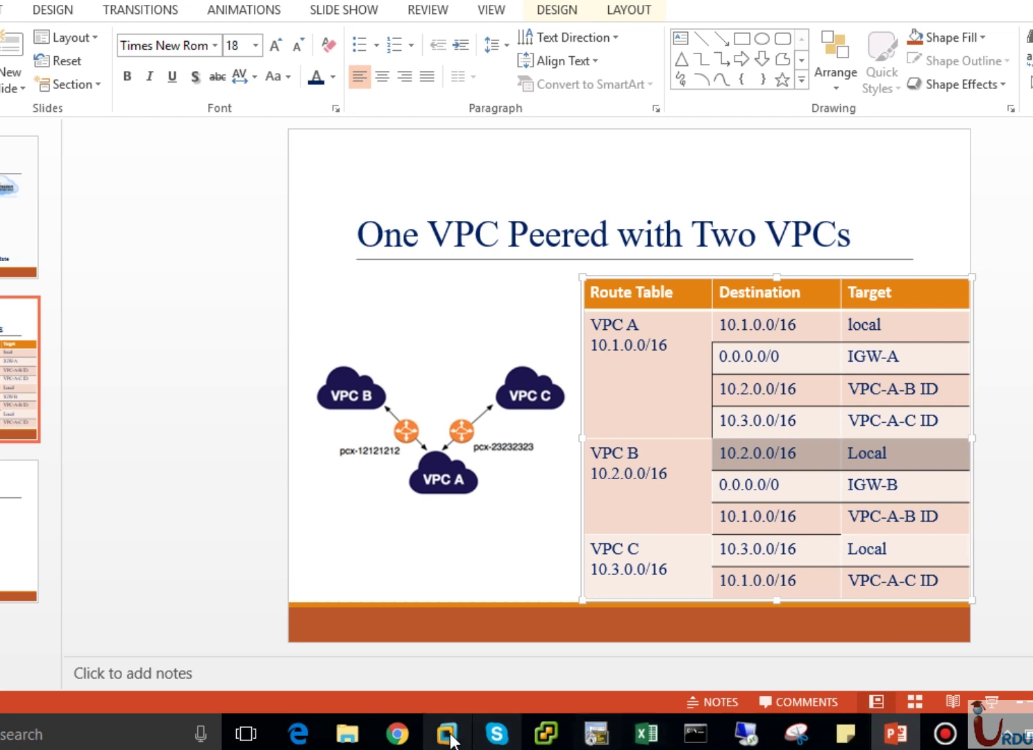
{"action": "left_click", "coordinate": [407, 741]}
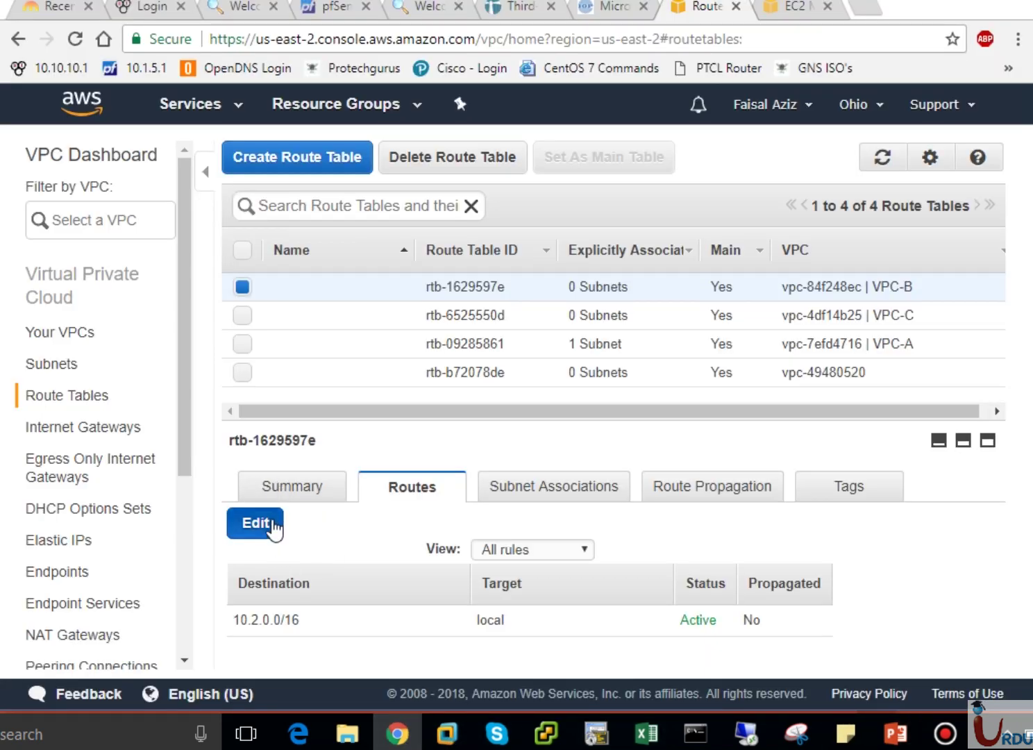
Add and save a 0.0.0.0/0 route to igw-37899c5e (IGW-B) in route table rtb-1629597e.
{"action": "left_click", "coordinate": [244, 526]}
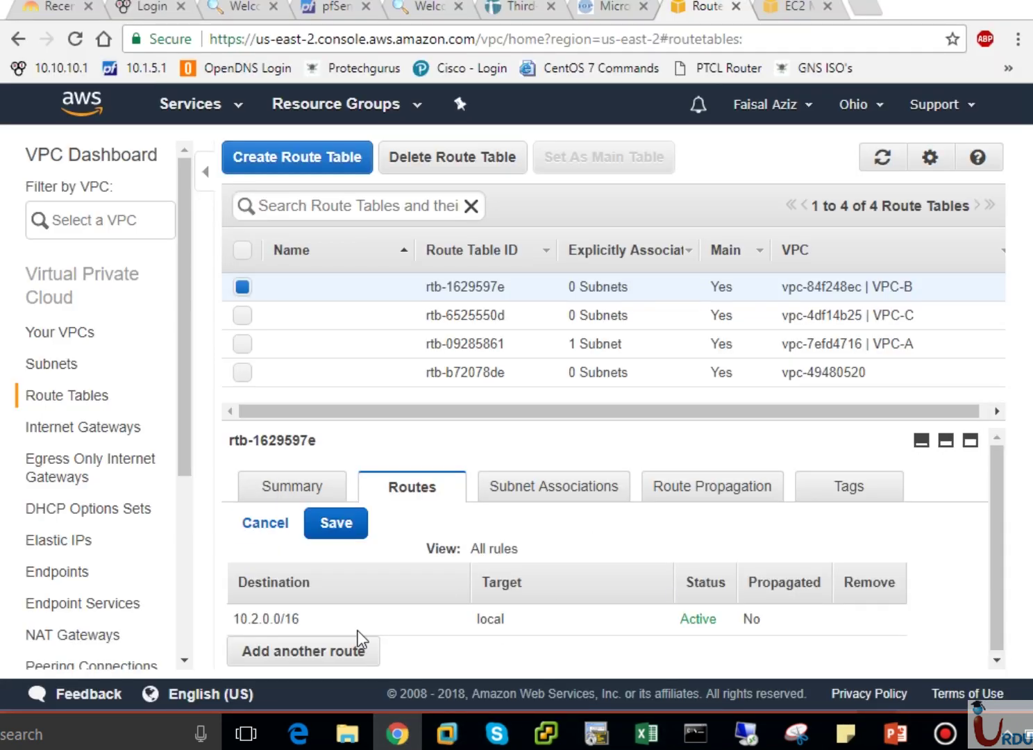
{"action": "left_click", "coordinate": [359, 653]}
{"action": "left_click", "coordinate": [335, 650]}
{"action": "type", "text": "0.0"}
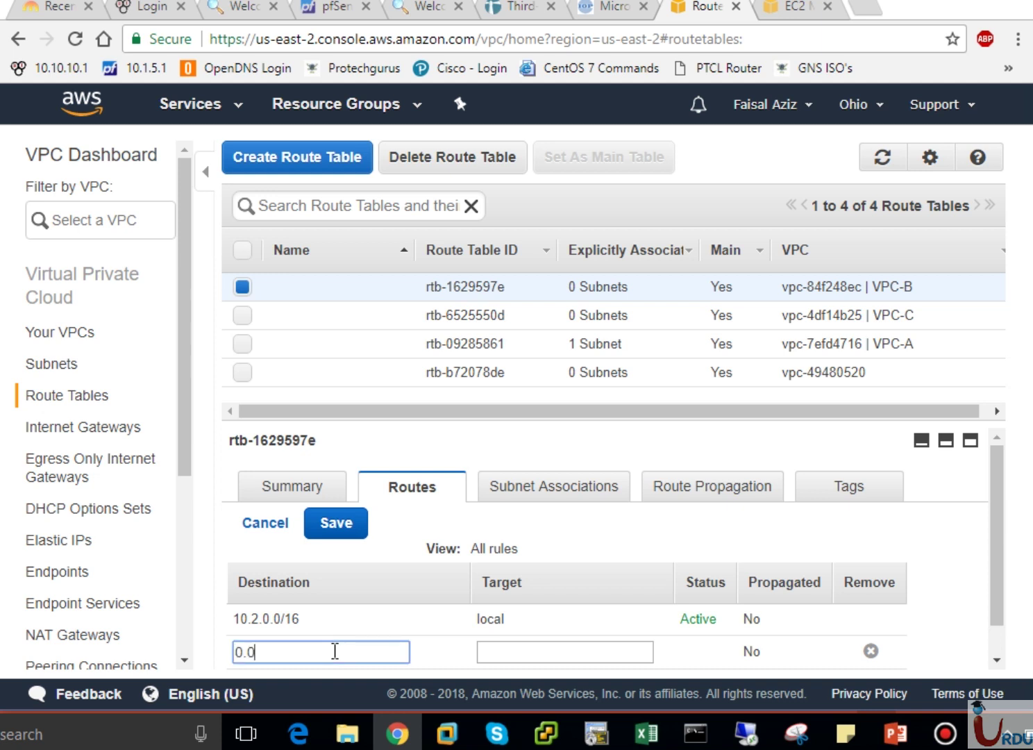
{"action": "type", "text": ".0.0/0"}
{"action": "left_click", "coordinate": [479, 651]}
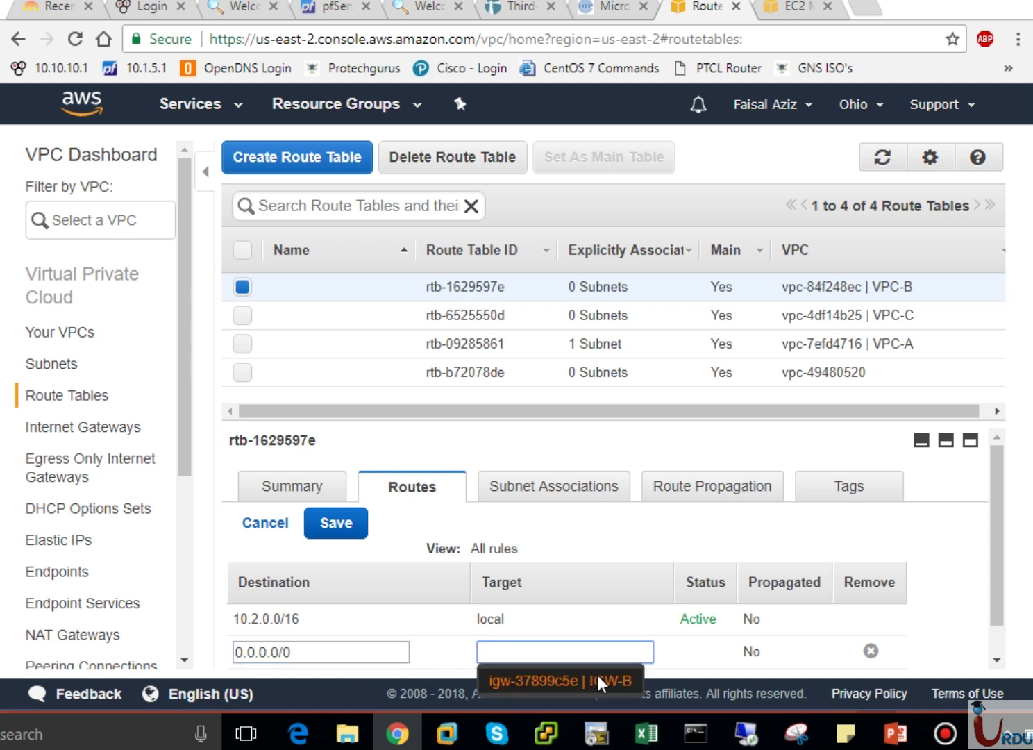
{"action": "left_click", "coordinate": [622, 679]}
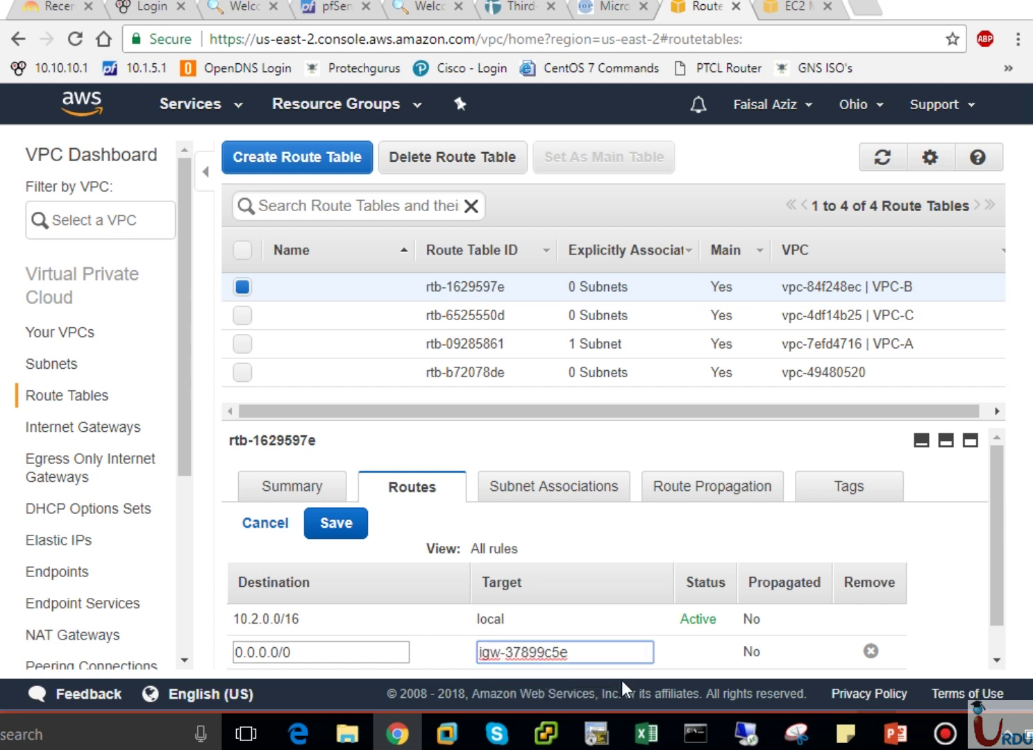
{"action": "scroll", "coordinate": [1001, 650], "scroll_direction": "down", "scroll_amount": 1}
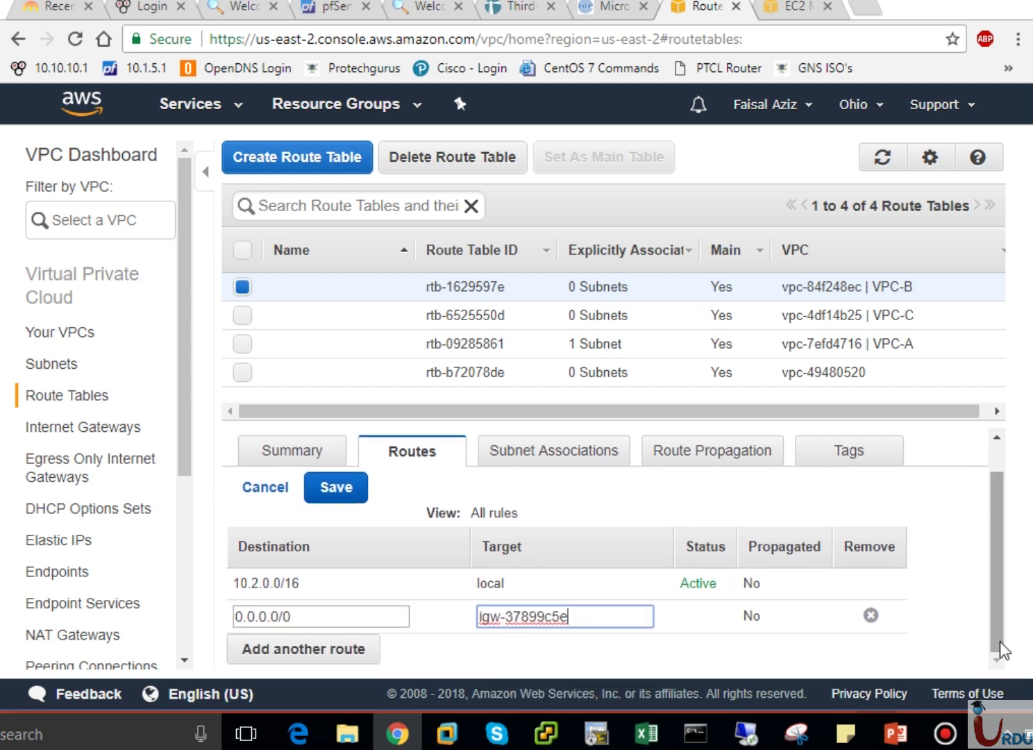
{"action": "left_click", "coordinate": [333, 489]}
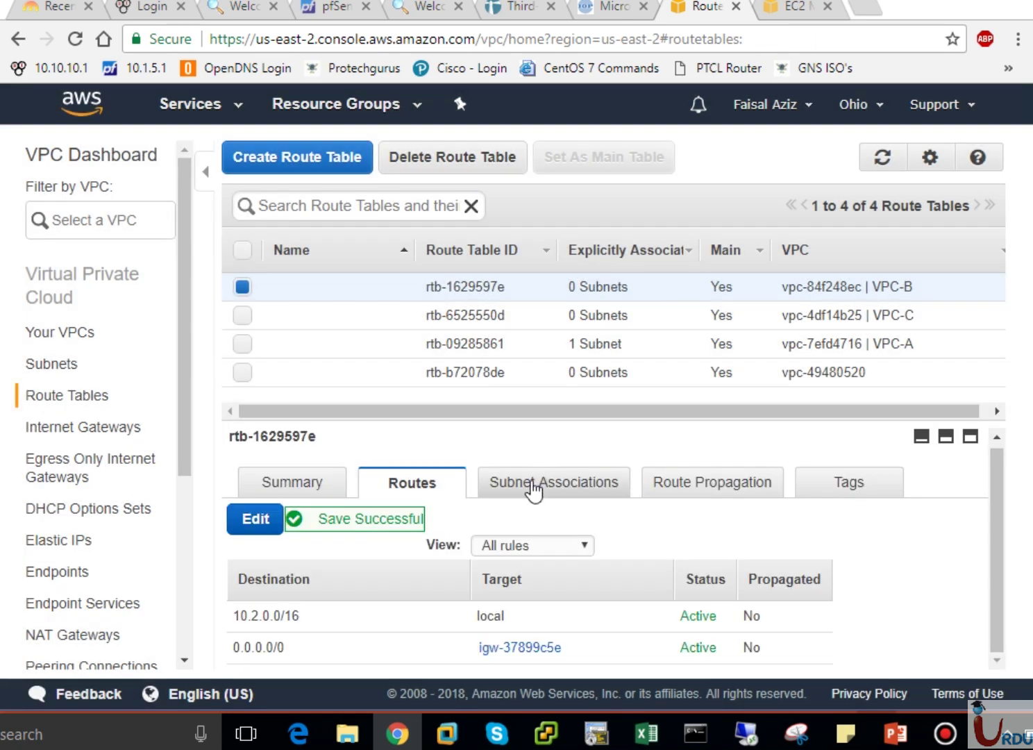
Associate subnet-a7b70ccf (PublicSubnet-VPC-B) with VPC-B's route table and save.
{"action": "left_click", "coordinate": [533, 486]}
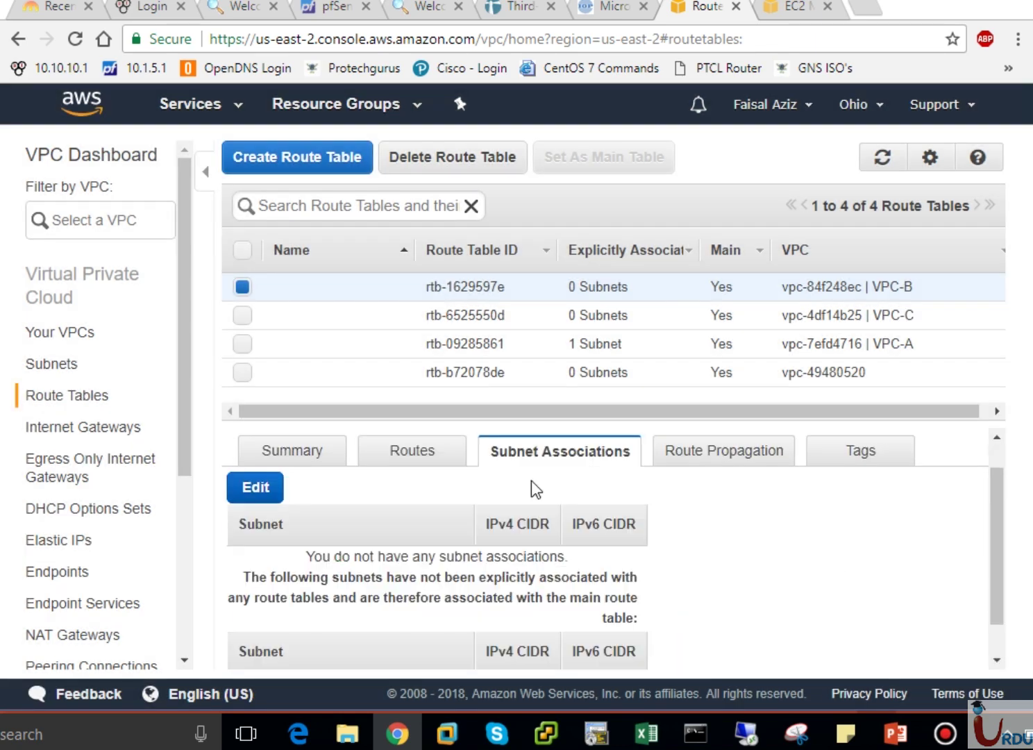
{"action": "left_click", "coordinate": [254, 496]}
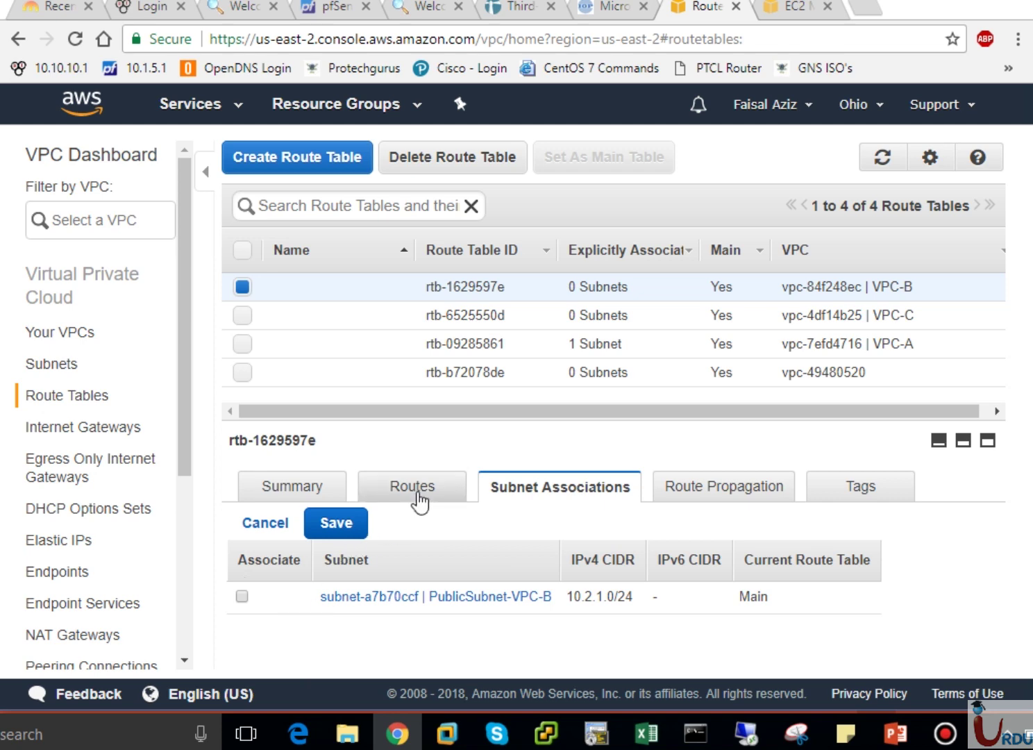
{"action": "left_click", "coordinate": [241, 595]}
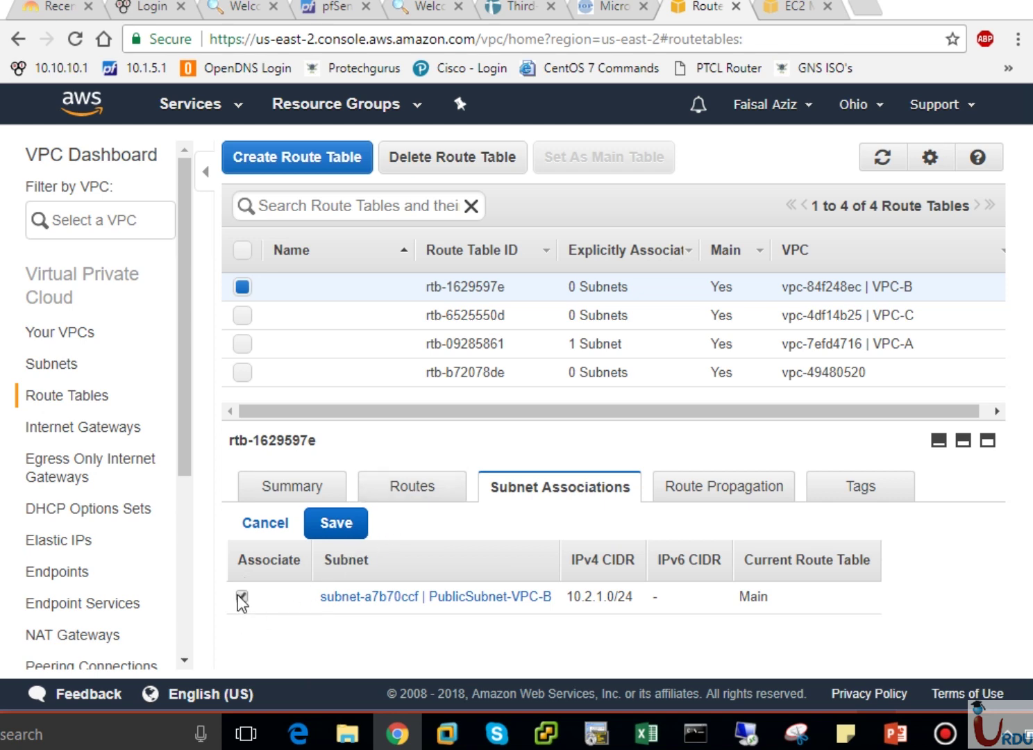
{"action": "left_click", "coordinate": [331, 533]}
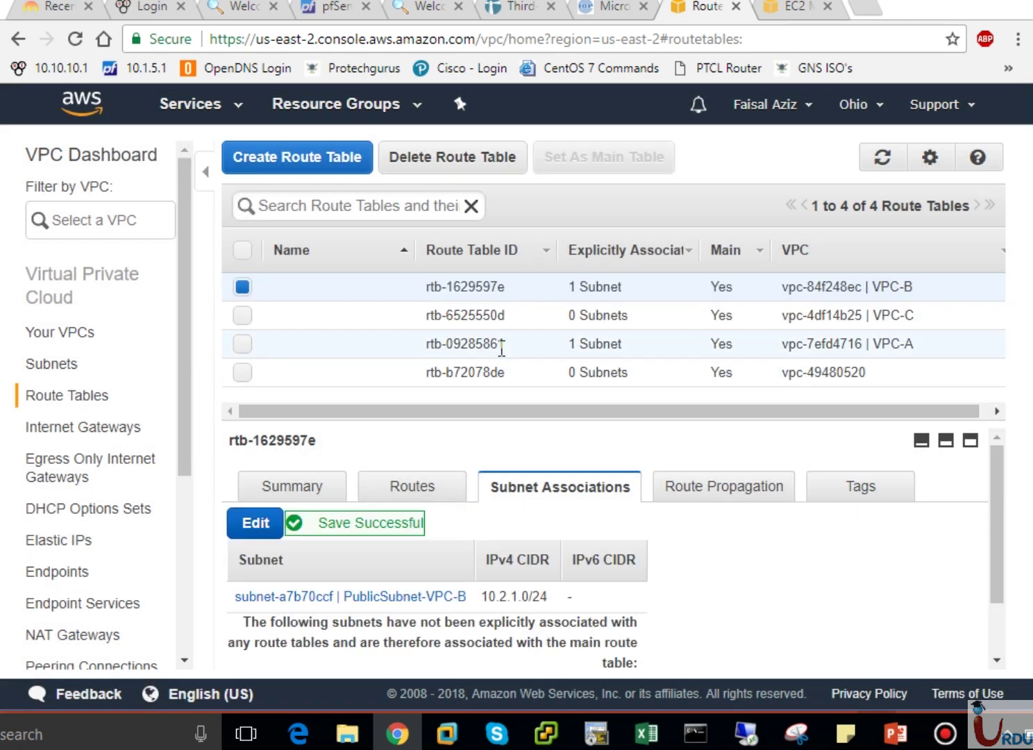
Show the routes of VPC-A's route table rtb-09285861, then switch to the PowerPoint slide.
{"action": "left_click", "coordinate": [501, 347]}
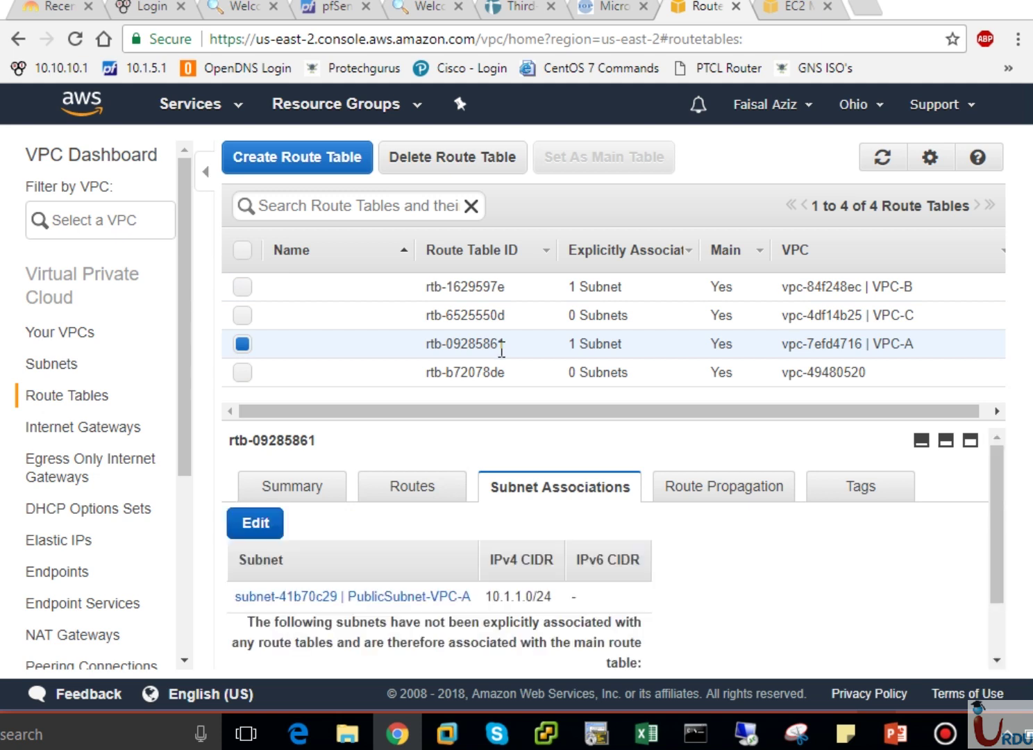
{"action": "left_click", "coordinate": [422, 488]}
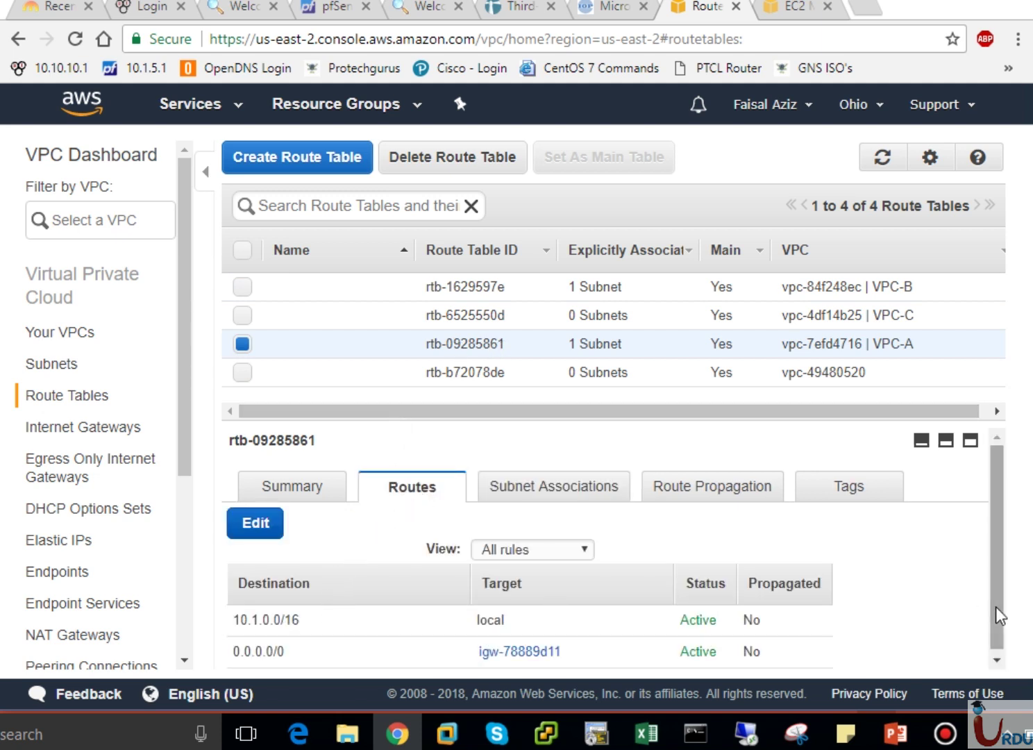
{"action": "left_click_drag", "start_coordinate": [996, 606], "coordinate": [1002, 634]}
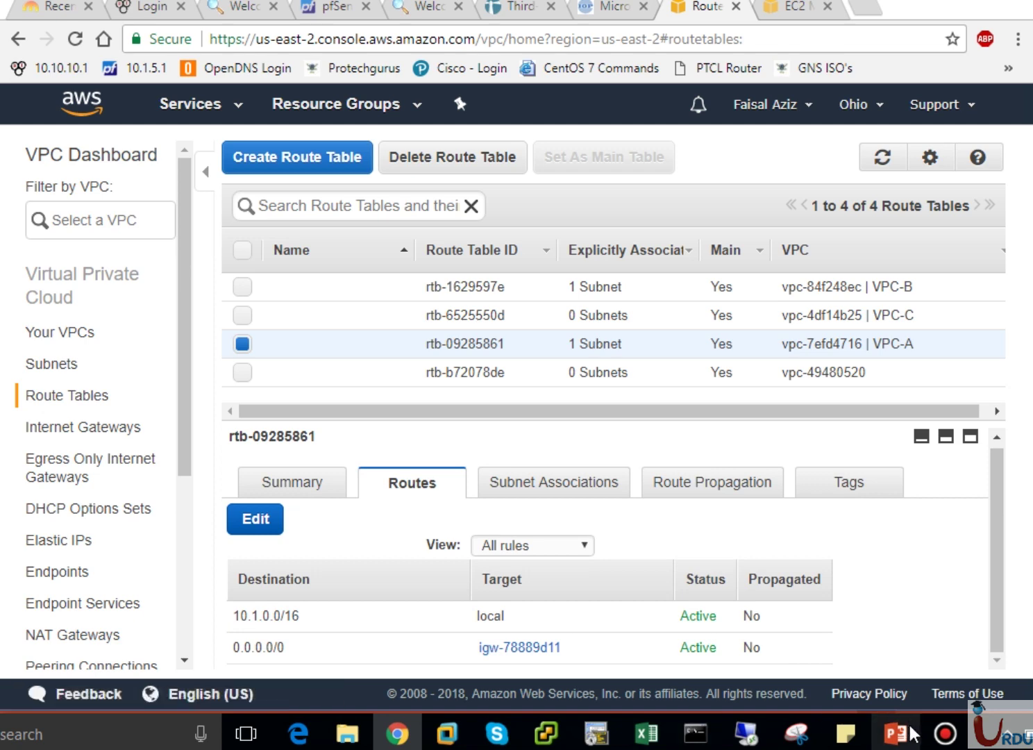
{"action": "left_click", "coordinate": [896, 732]}
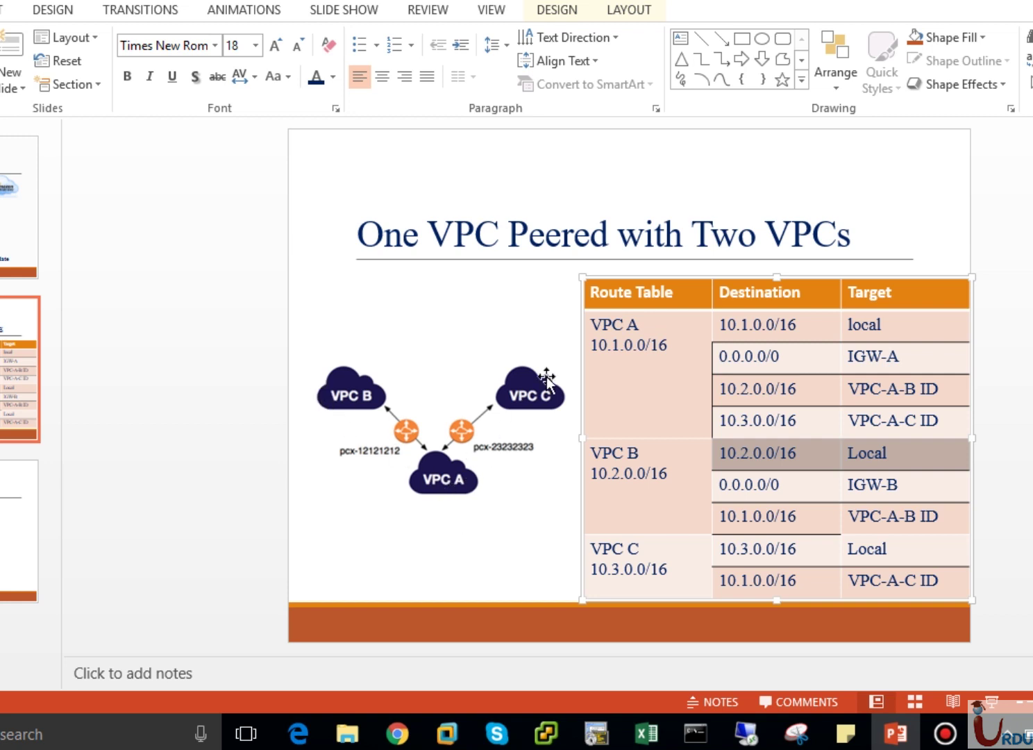
{"action": "left_click", "coordinate": [361, 575]}
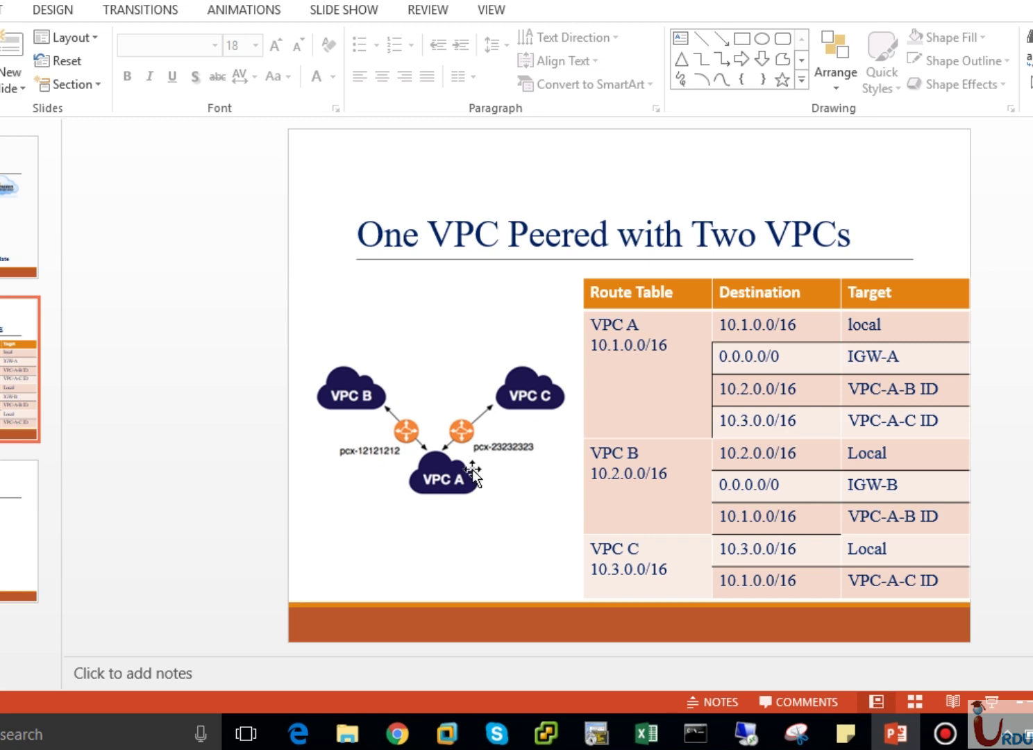
{"action": "left_click", "coordinate": [397, 734]}
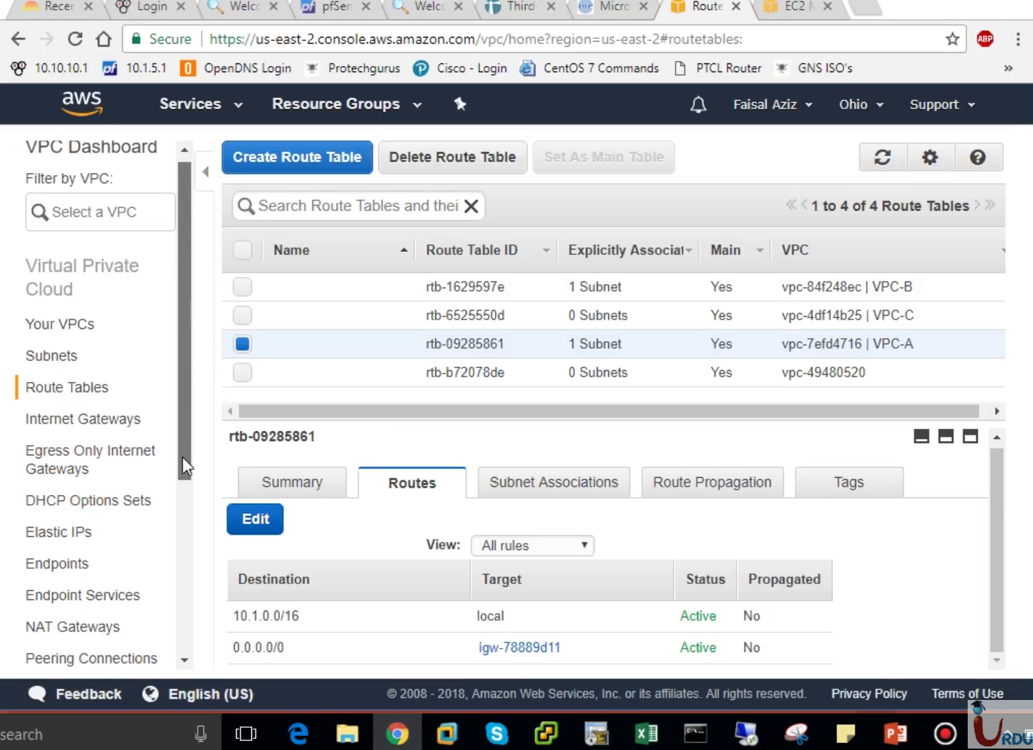
Open and refresh the Peering Connections list.
{"action": "scroll", "coordinate": [183, 486], "scroll_direction": "down", "scroll_amount": 3}
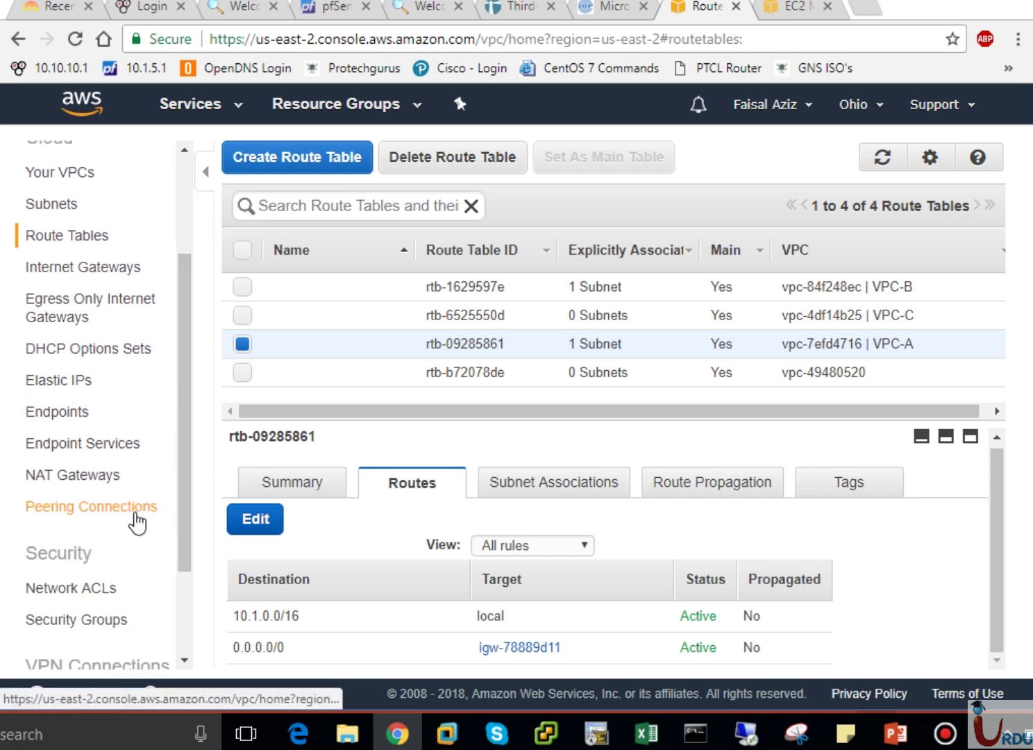
{"action": "left_click", "coordinate": [136, 513]}
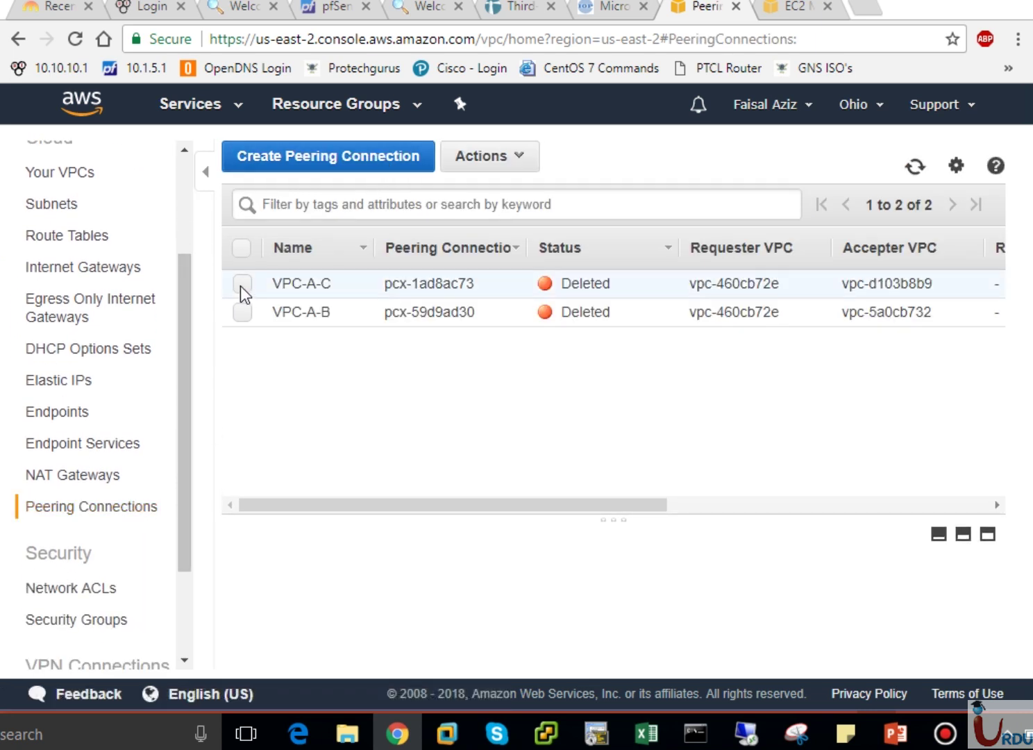
{"action": "left_click", "coordinate": [914, 170]}
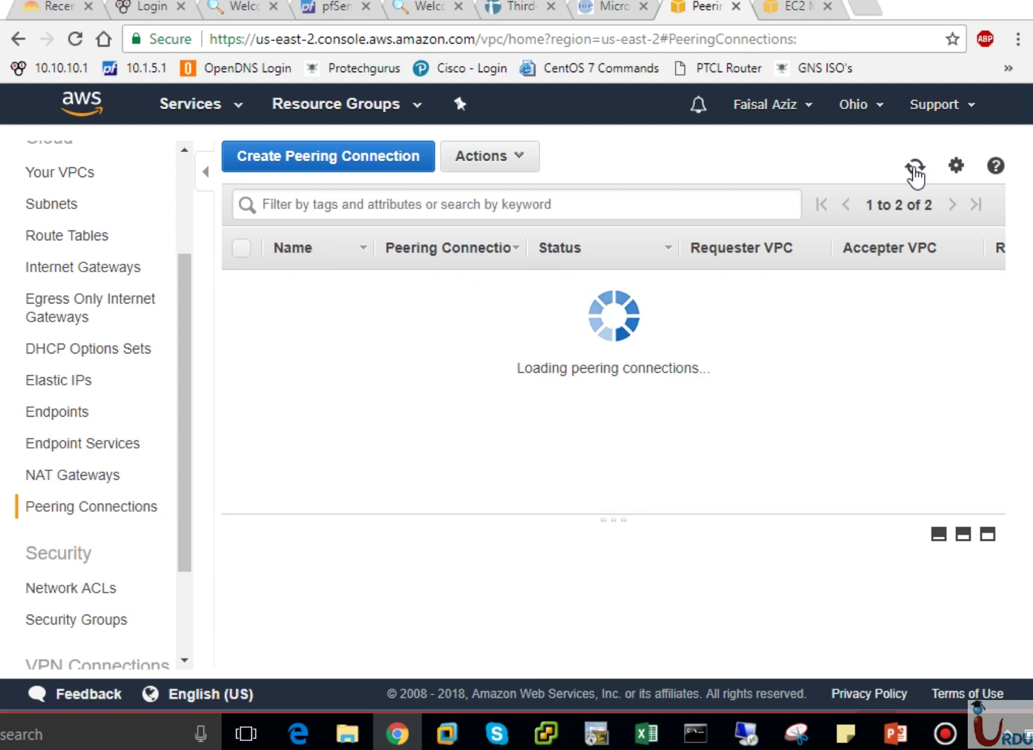
{"action": "left_click", "coordinate": [361, 163]}
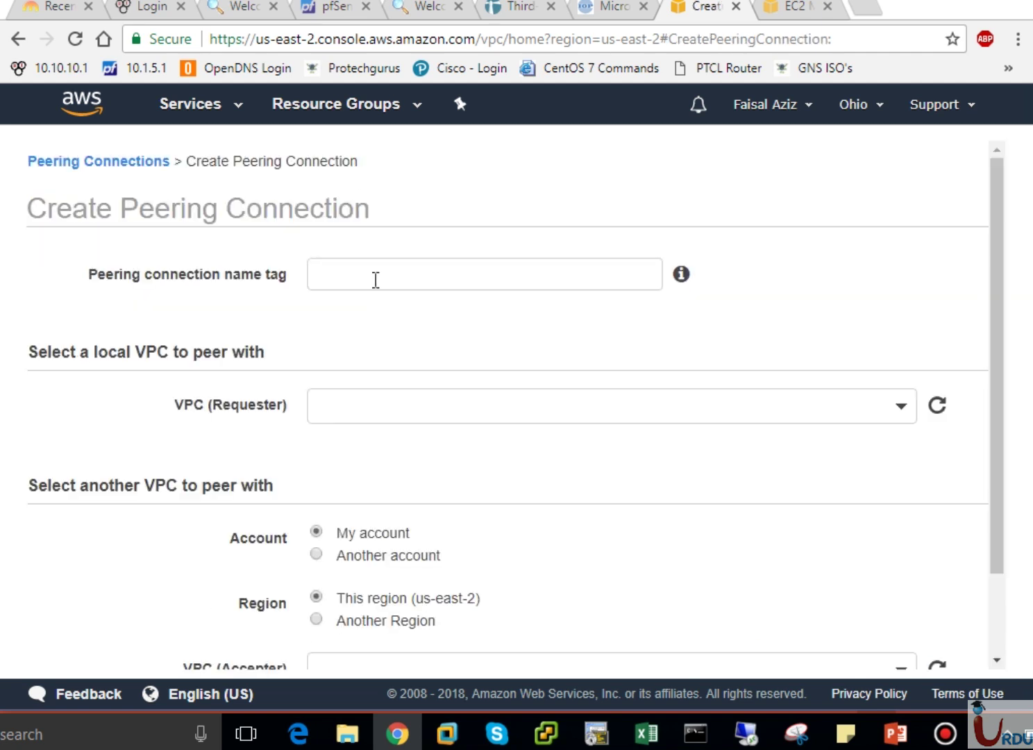
{"action": "left_click", "coordinate": [21, 39]}
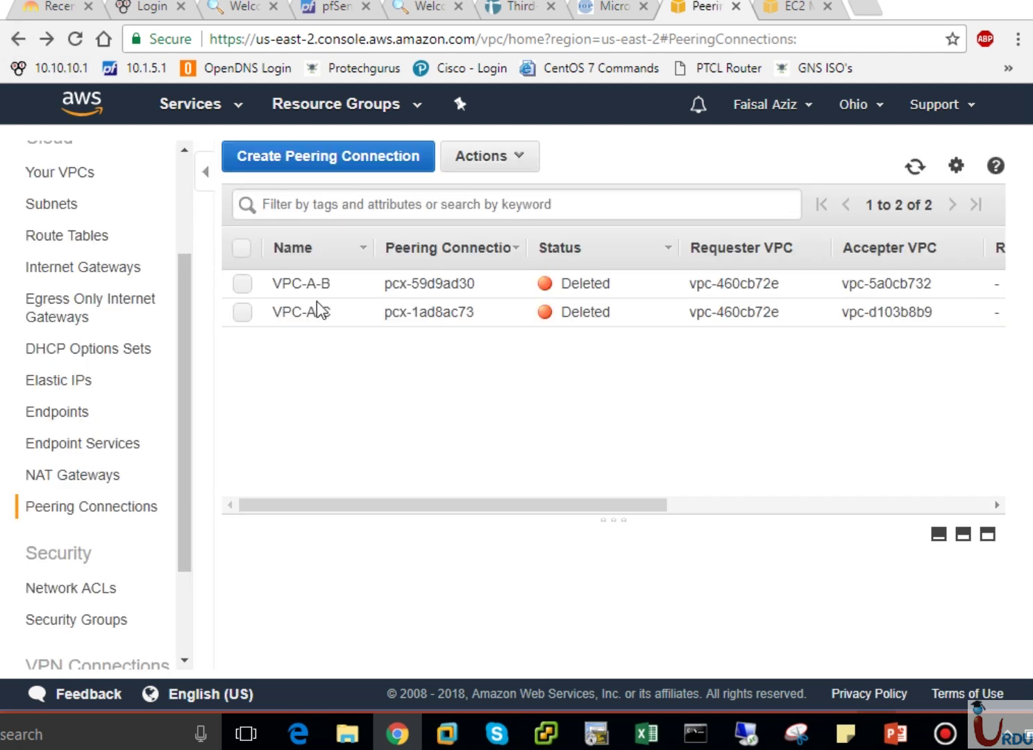
Remove the Name tag VPC-A-B from its deleted peering connection.
{"action": "left_click", "coordinate": [354, 283]}
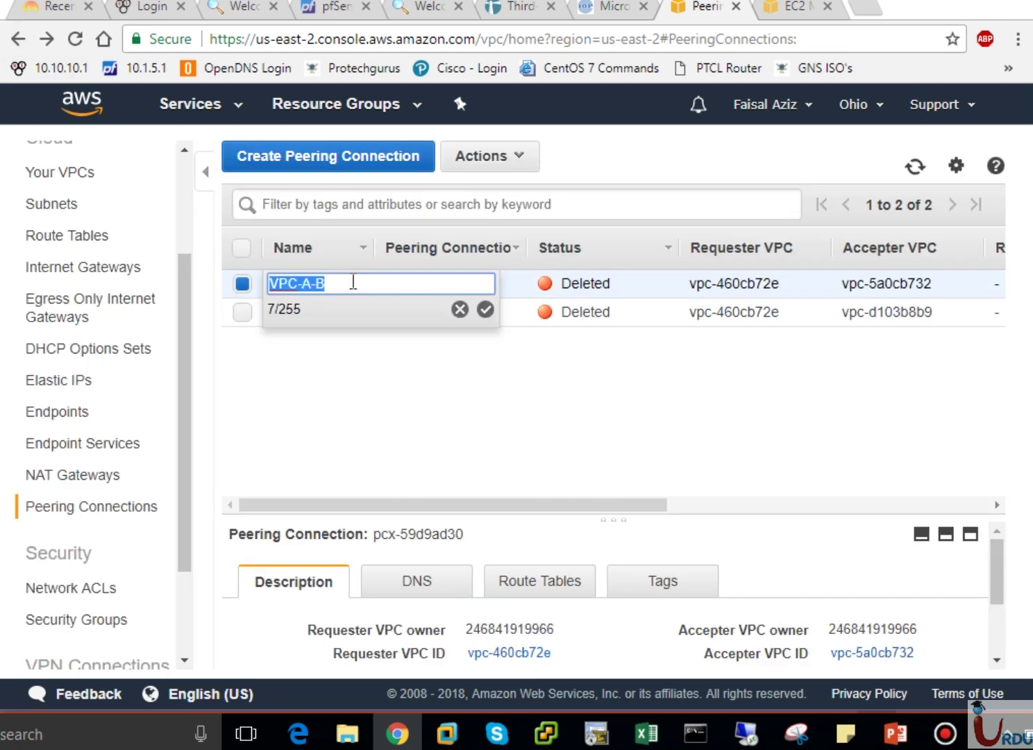
{"action": "left_click", "coordinate": [460, 309]}
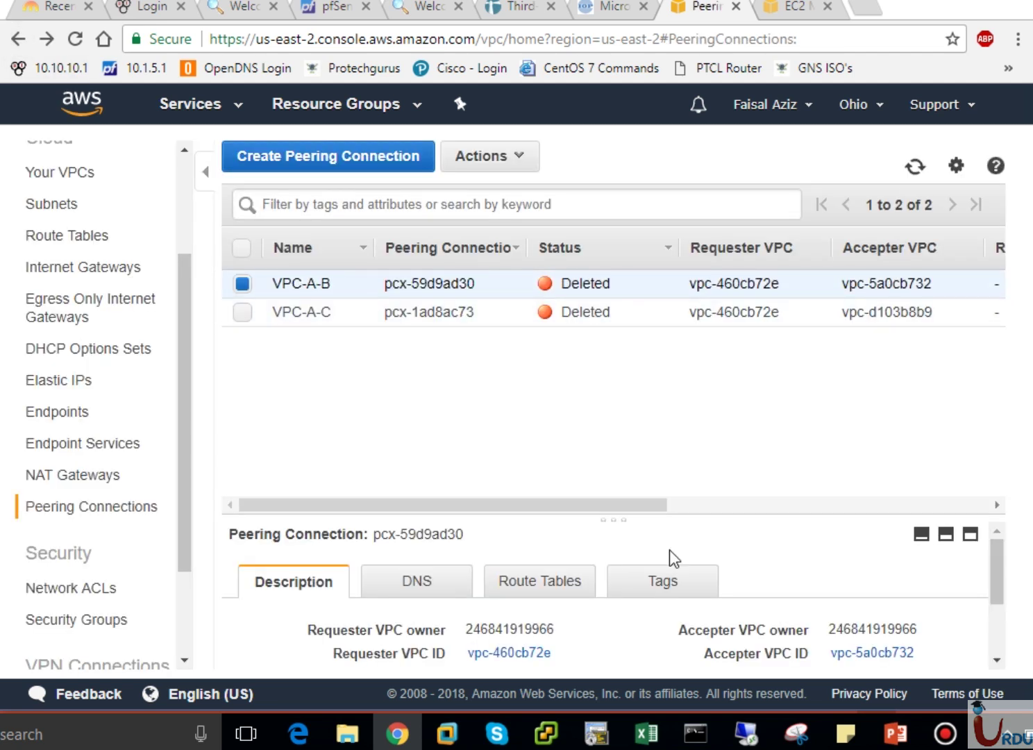
{"action": "left_click", "coordinate": [664, 583]}
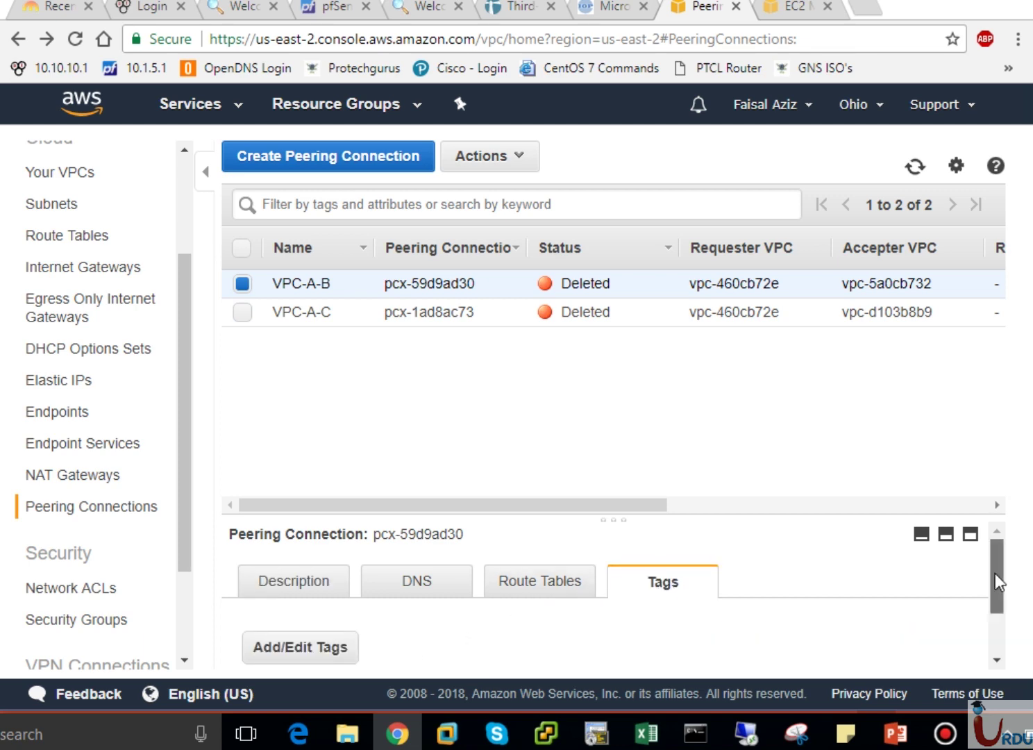
{"action": "left_click_drag", "start_coordinate": [996, 576], "coordinate": [997, 629]}
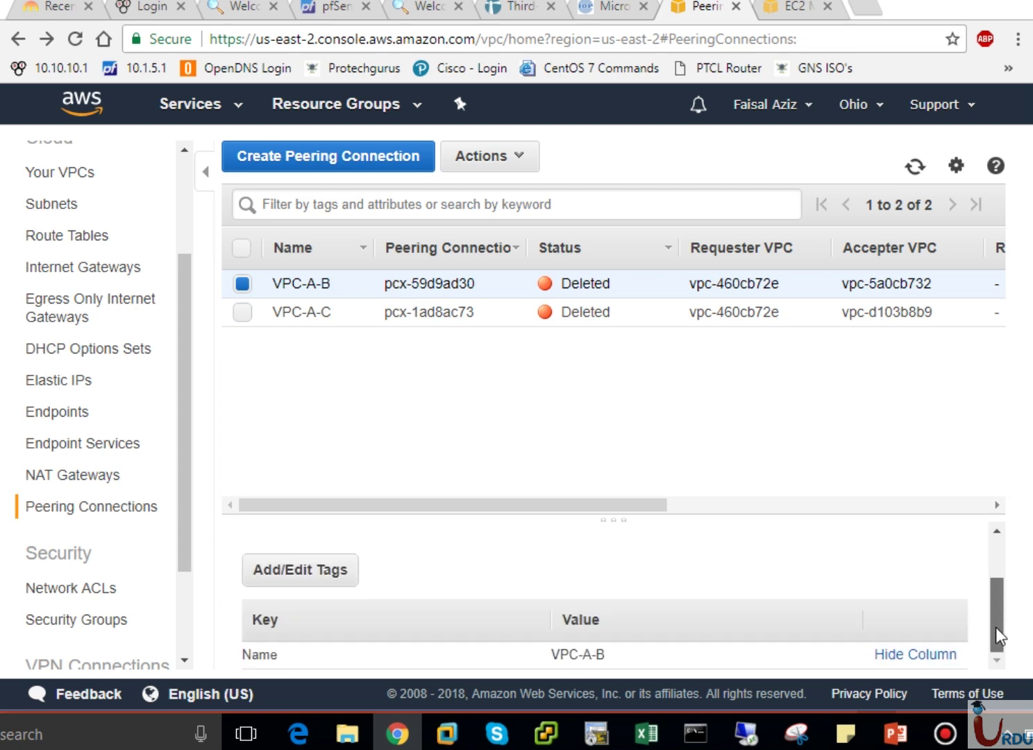
{"action": "left_click", "coordinate": [338, 580]}
{"action": "left_click", "coordinate": [669, 390]}
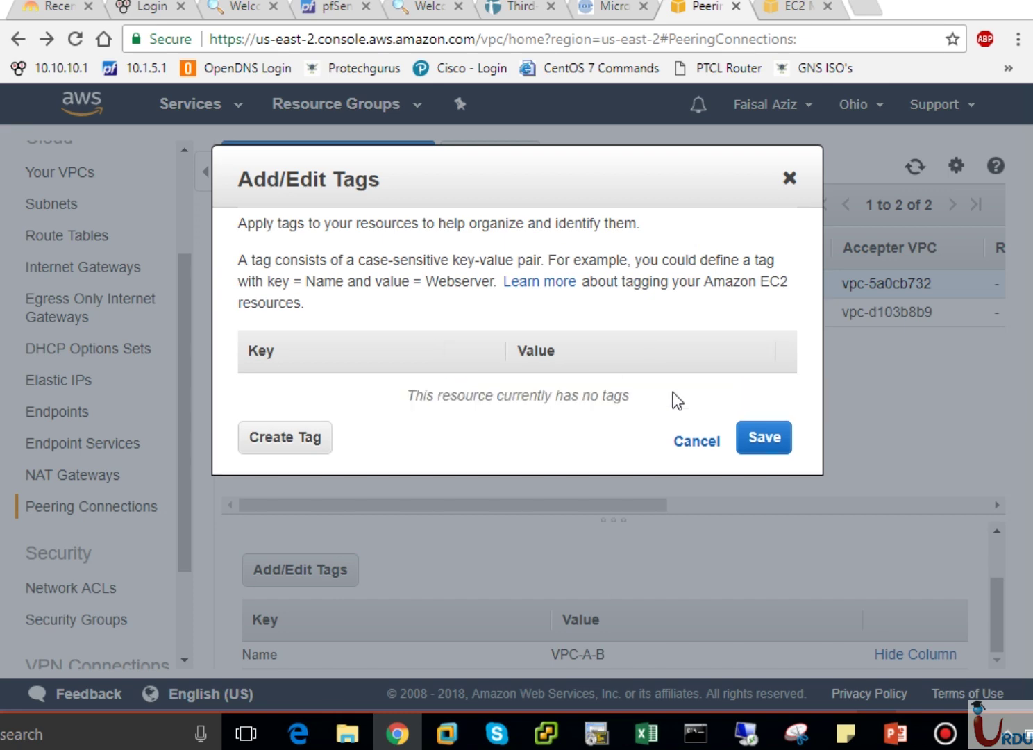
{"action": "left_click", "coordinate": [754, 445]}
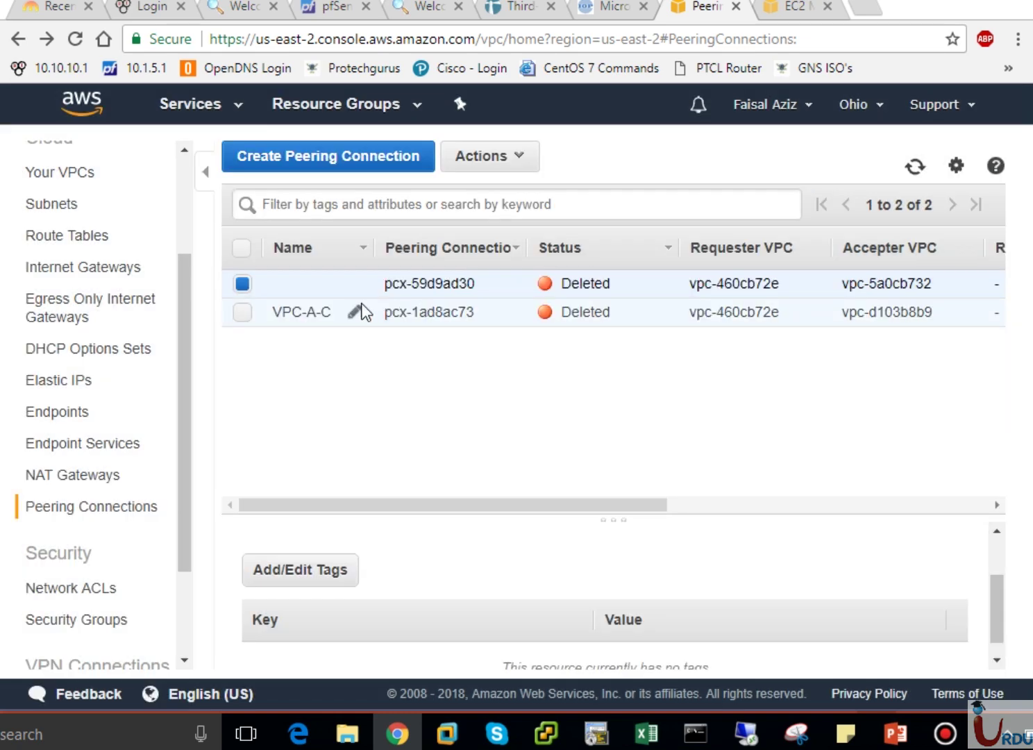
Remove the Name tag VPC-A-C from its deleted peering connection.
{"action": "left_click", "coordinate": [324, 311]}
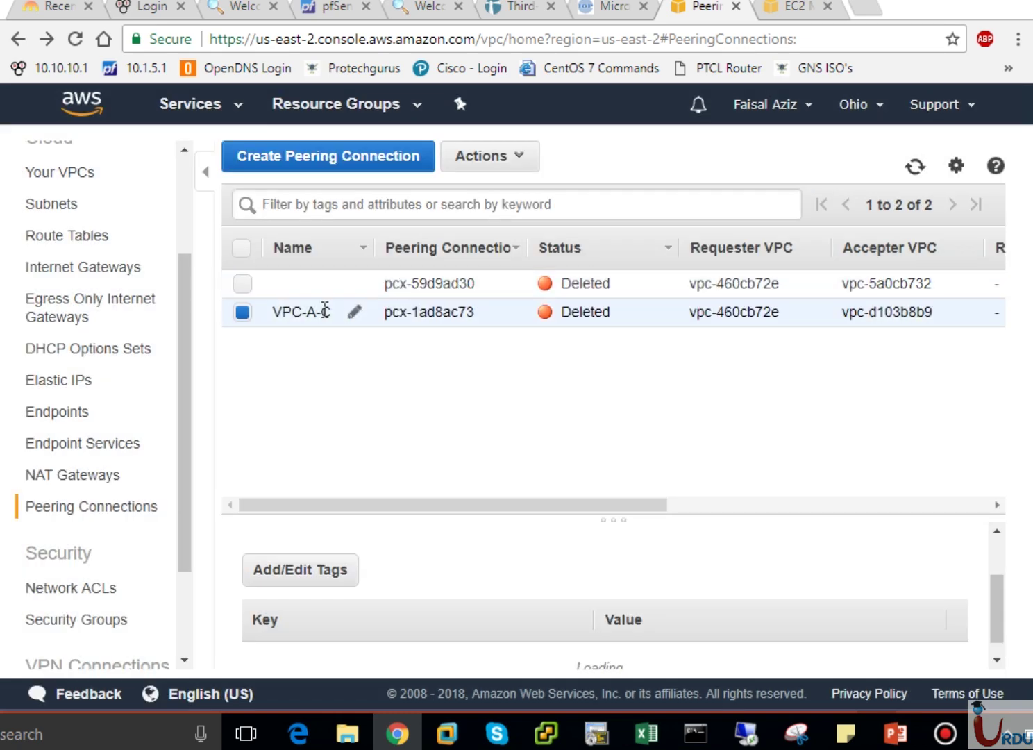
{"action": "left_click", "coordinate": [329, 581]}
{"action": "left_click", "coordinate": [673, 391]}
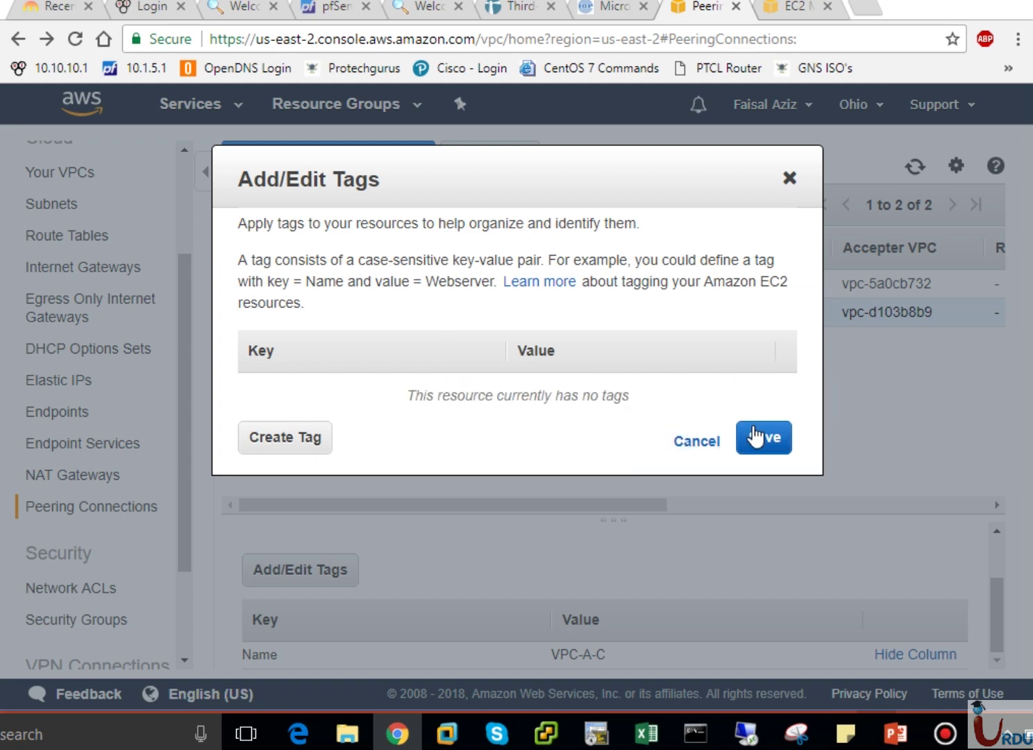
{"action": "left_click", "coordinate": [756, 436]}
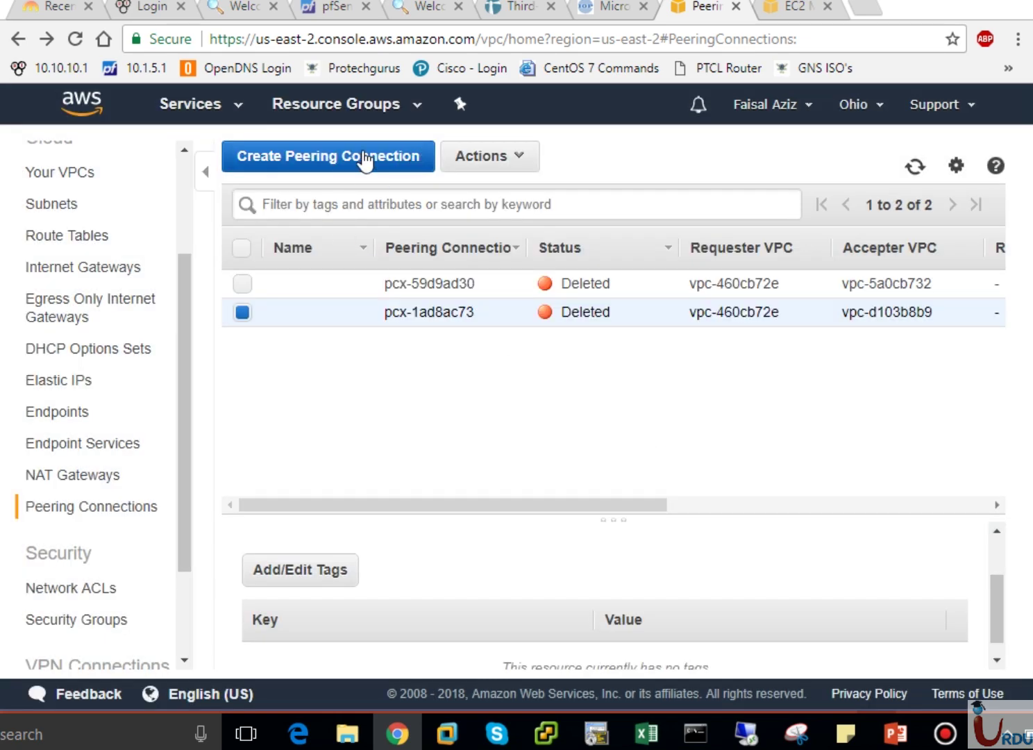
{"action": "left_click", "coordinate": [353, 153]}
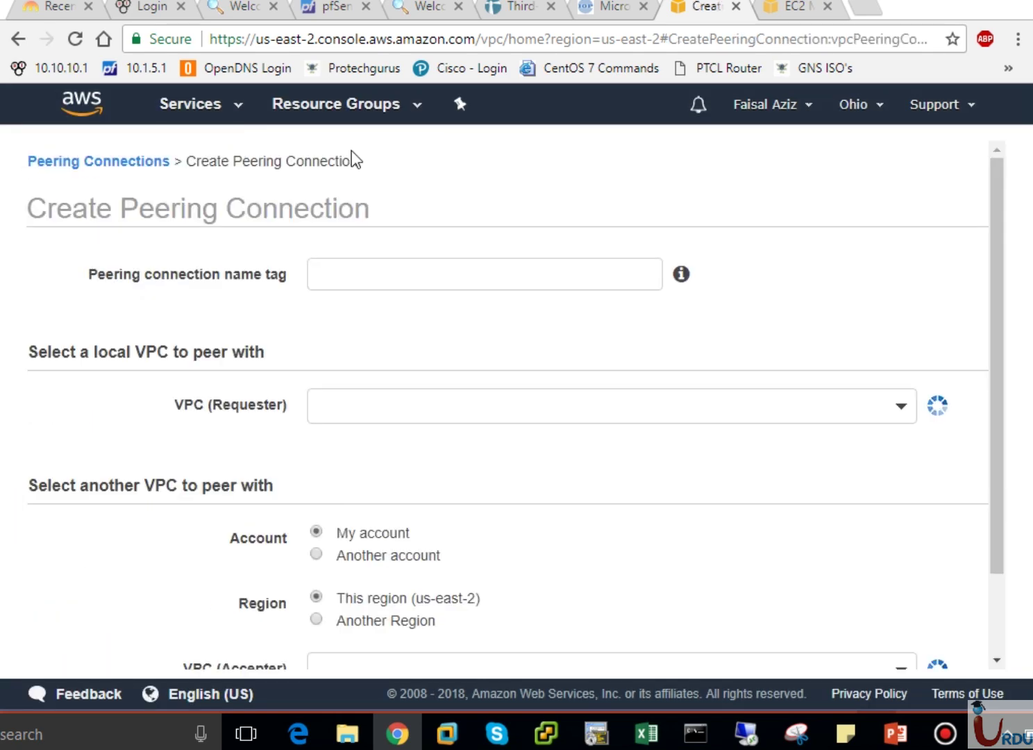
Enter VPC-A-B as the peering connection name tag, checking the plan slide in PowerPoint.
{"action": "left_click", "coordinate": [372, 278]}
{"action": "type", "text": "VP"}
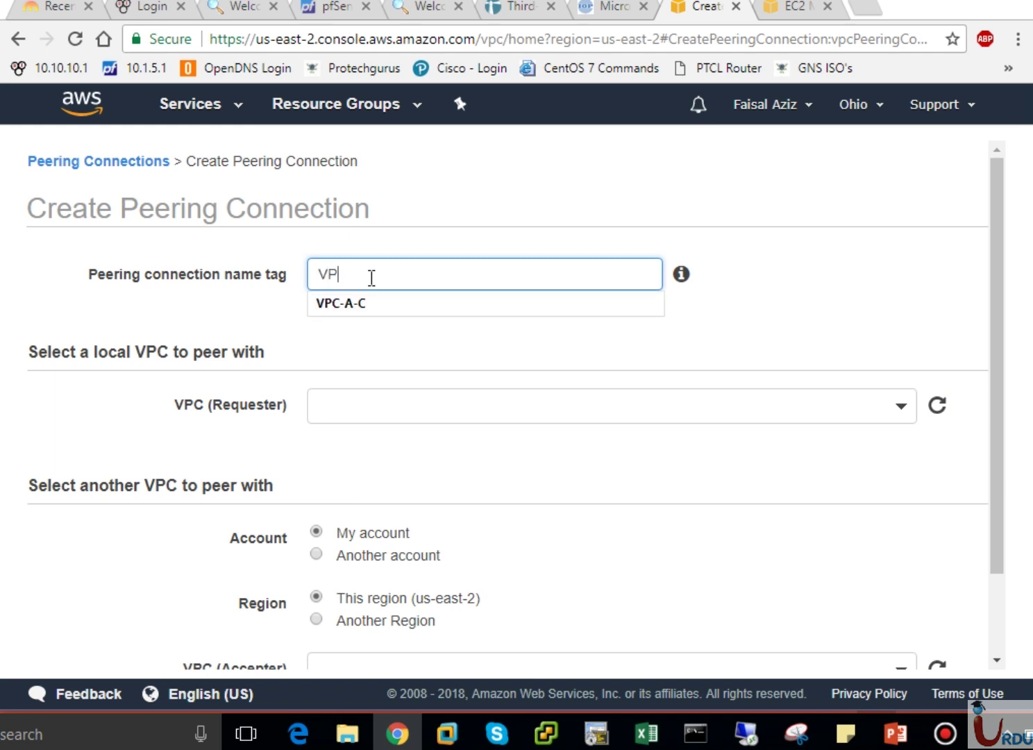
{"action": "type", "text": "C-A-B"}
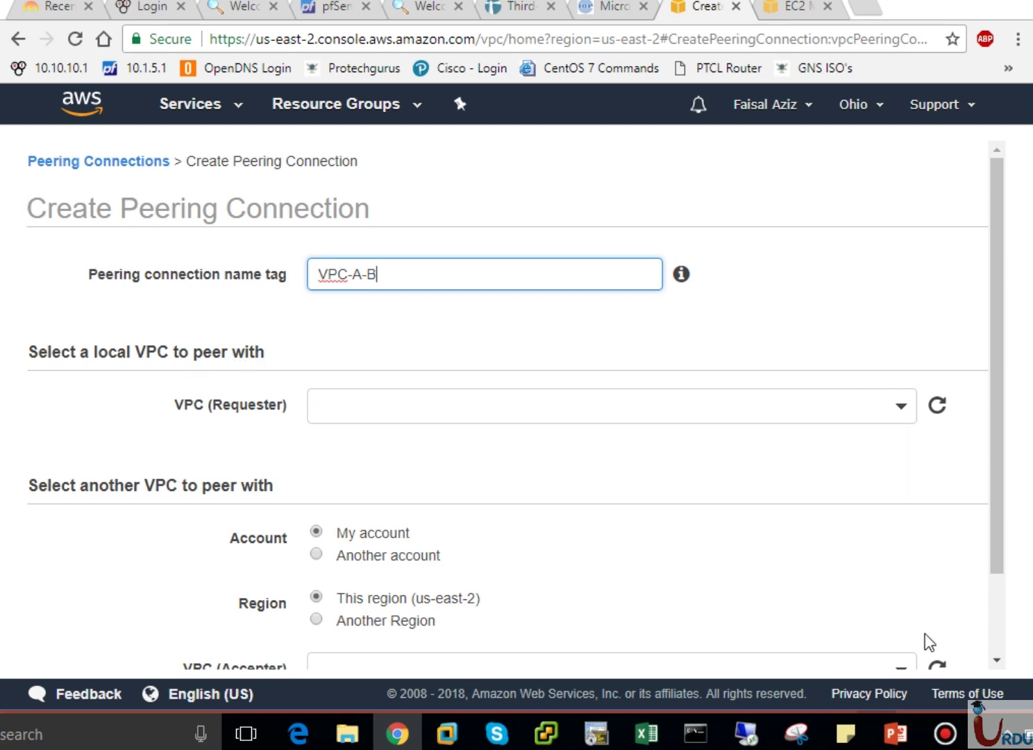
{"action": "left_click", "coordinate": [895, 733]}
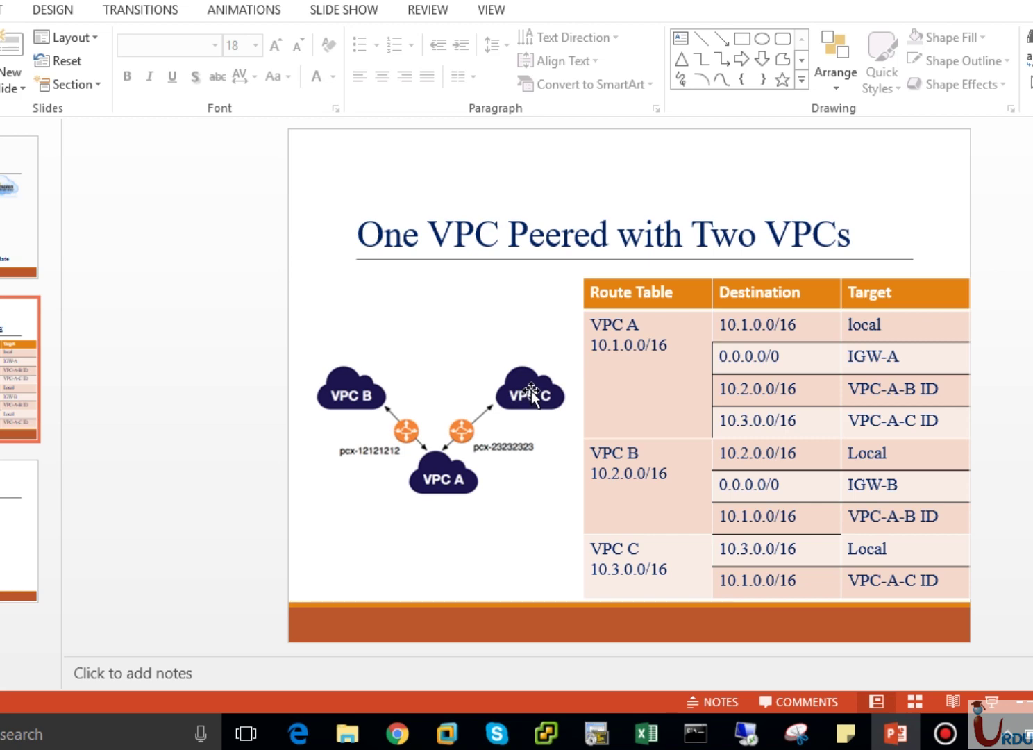
{"action": "left_click", "coordinate": [894, 734]}
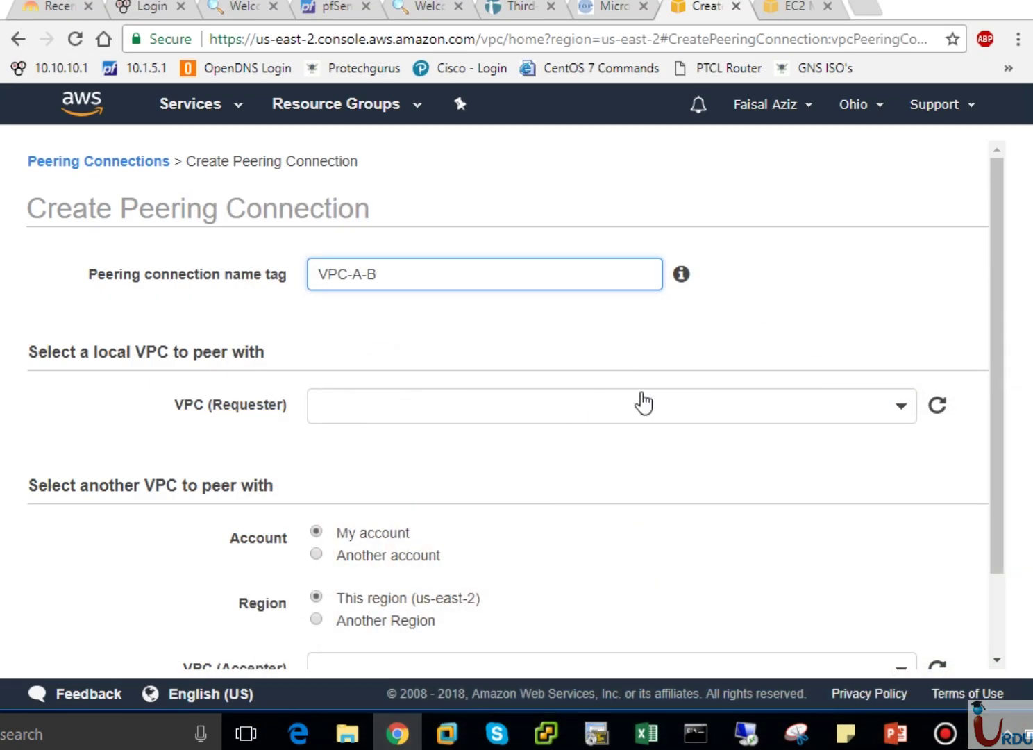
Choose vpc-7efd4716 (VPC-A) as requester, keeping the peer in My account and This region.
{"action": "left_click", "coordinate": [902, 408]}
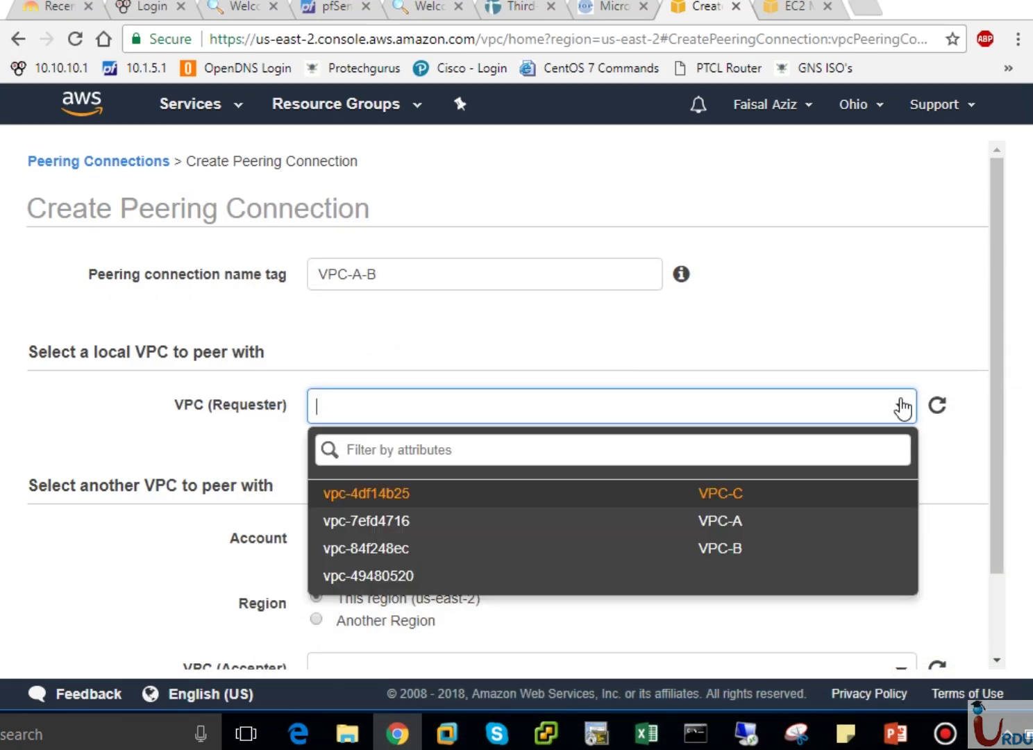
{"action": "left_click", "coordinate": [721, 536]}
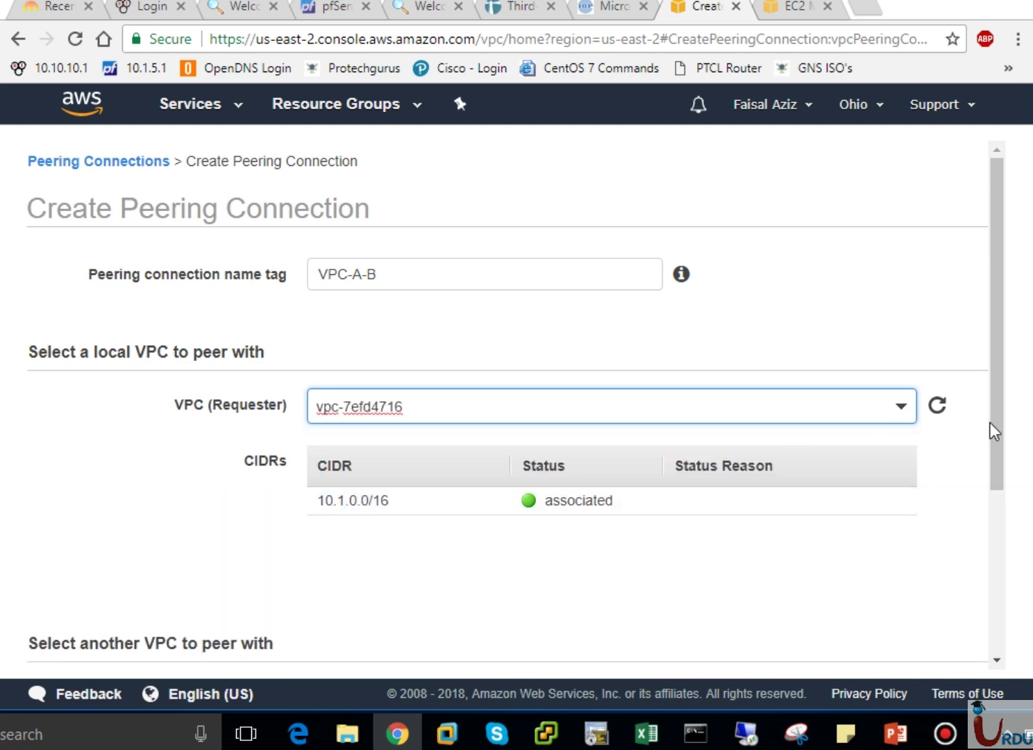
{"action": "left_click_drag", "start_coordinate": [1002, 423], "coordinate": [1001, 618]}
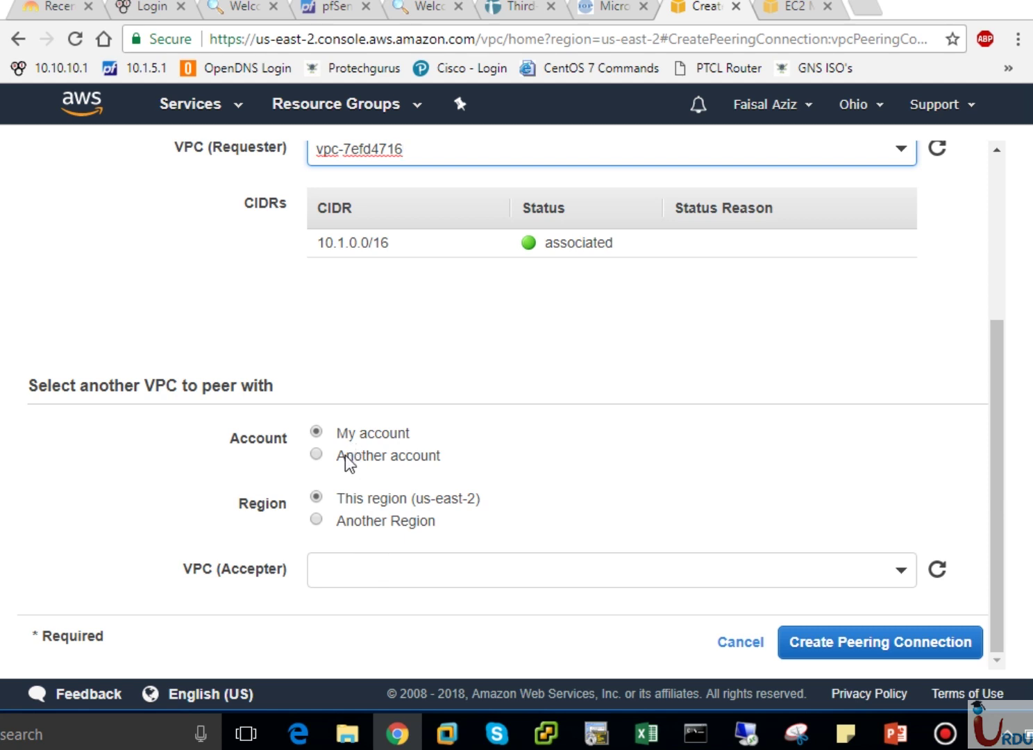
{"action": "left_click", "coordinate": [317, 521]}
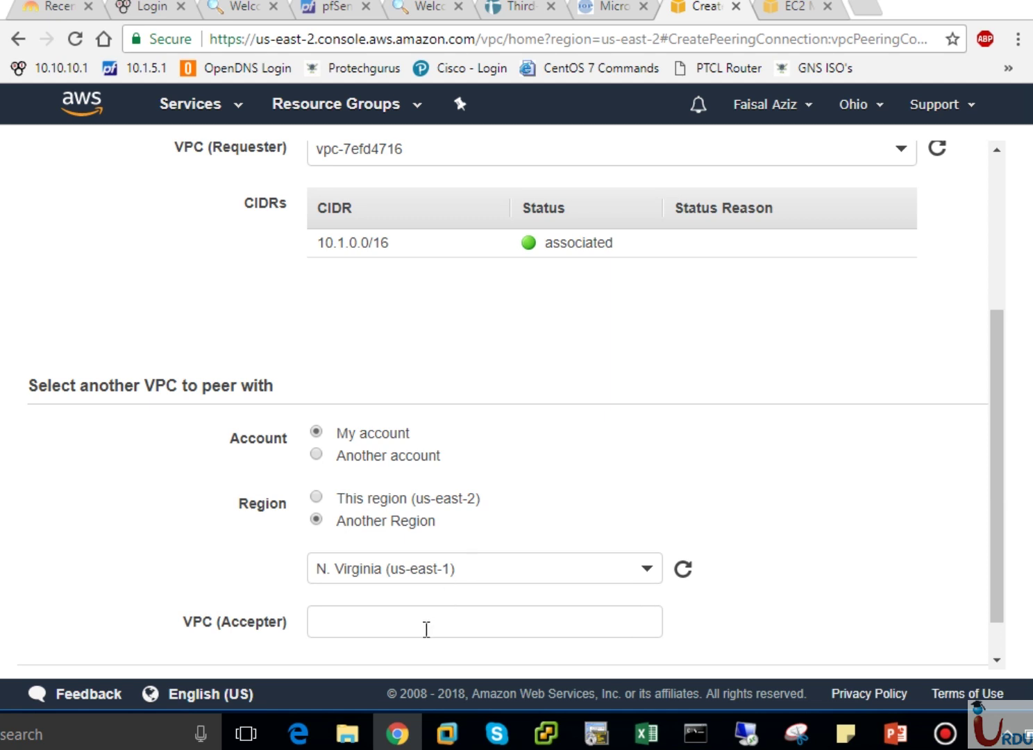
{"action": "left_click", "coordinate": [316, 456]}
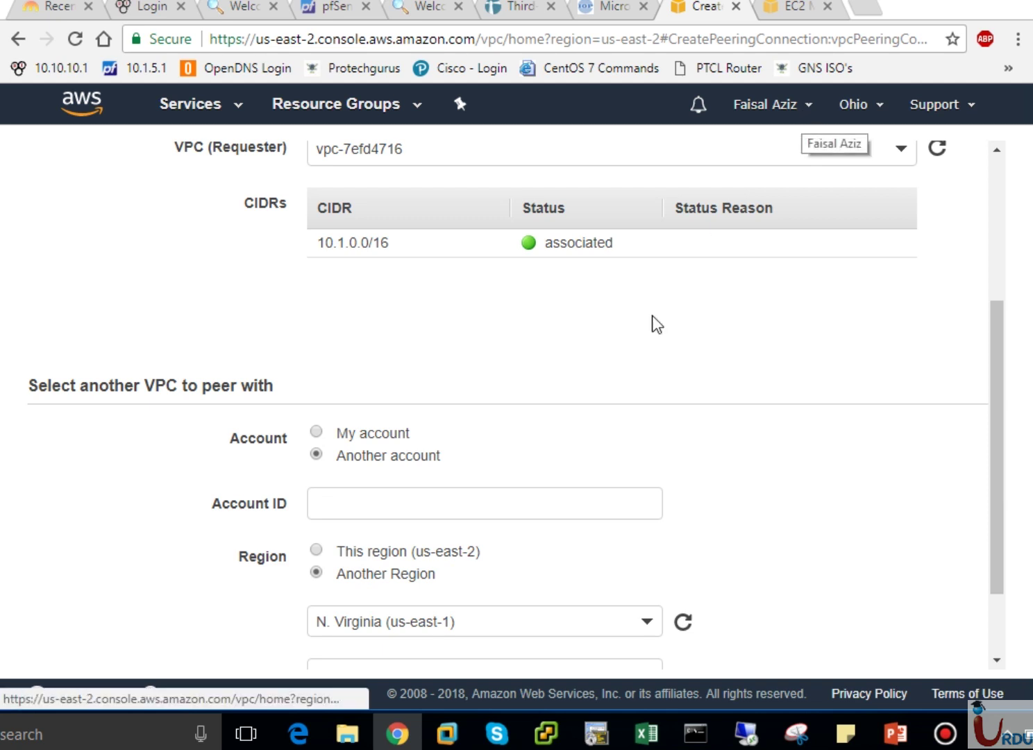
{"action": "left_click_drag", "start_coordinate": [1000, 473], "coordinate": [998, 537]}
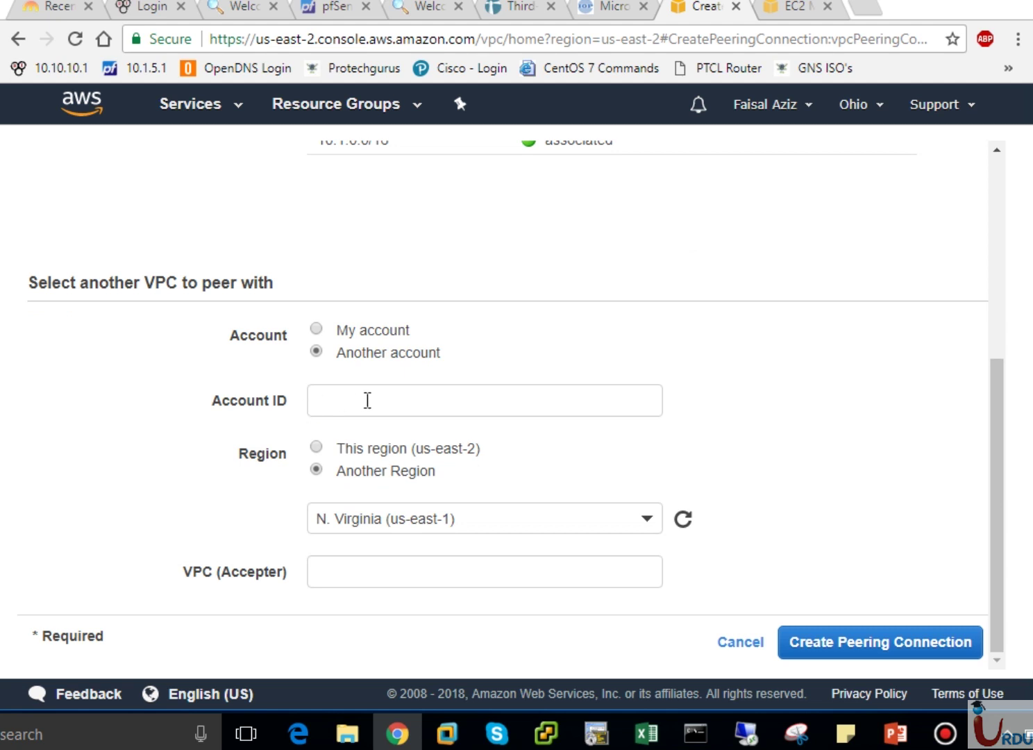
{"action": "left_click", "coordinate": [334, 449]}
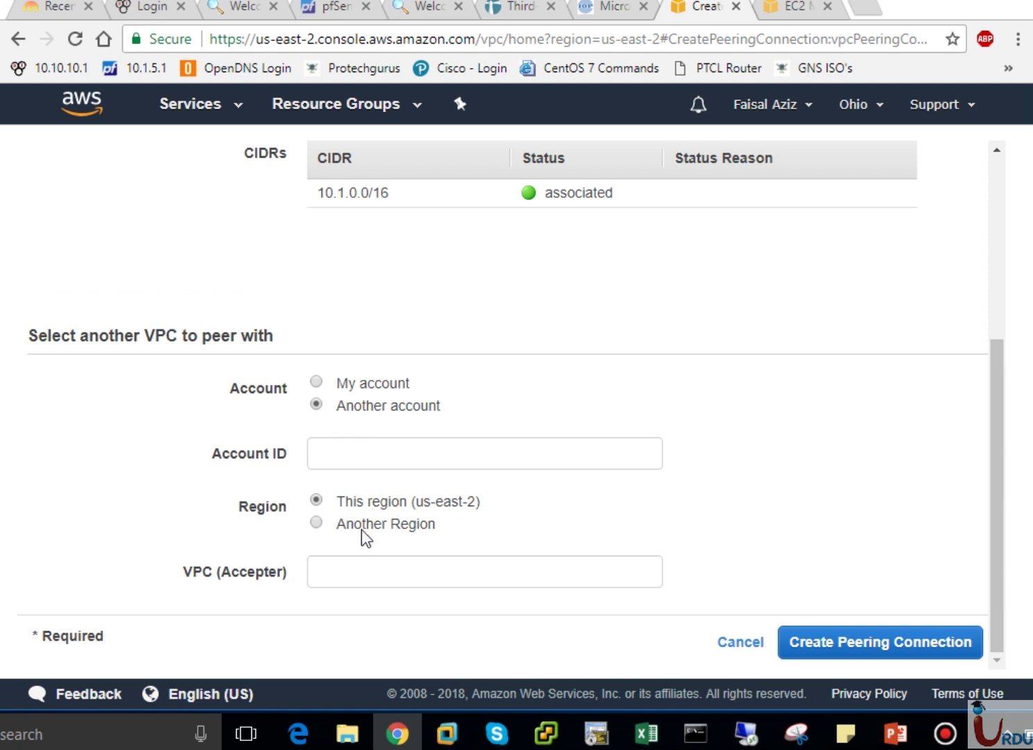
{"action": "left_click", "coordinate": [341, 382]}
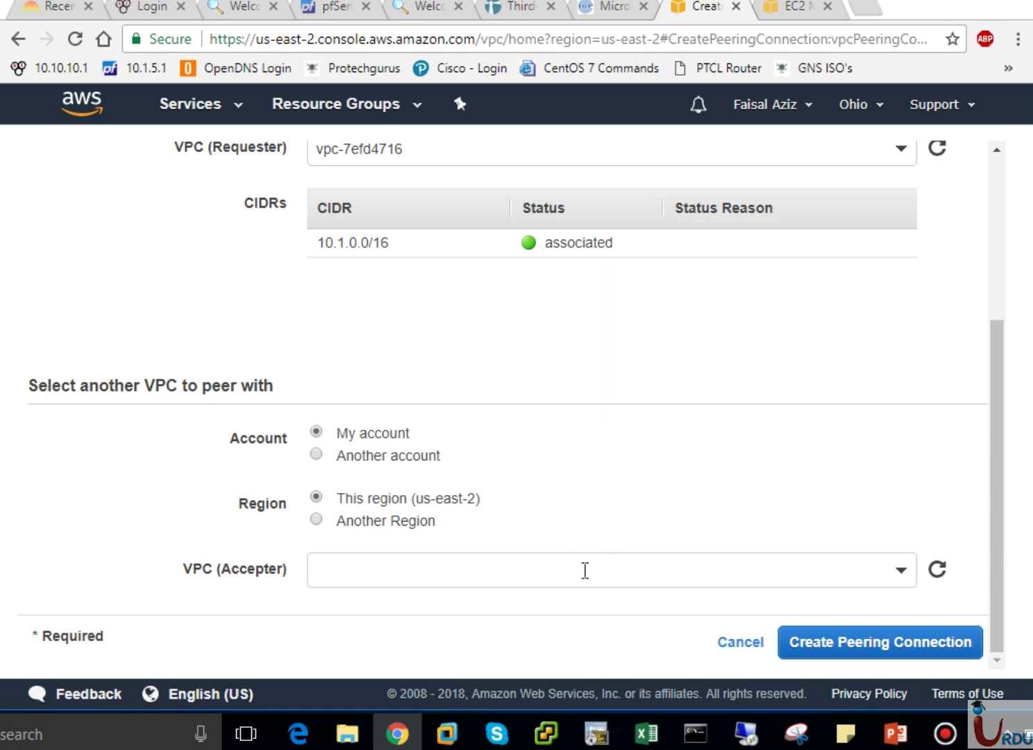
{"action": "left_click", "coordinate": [904, 572]}
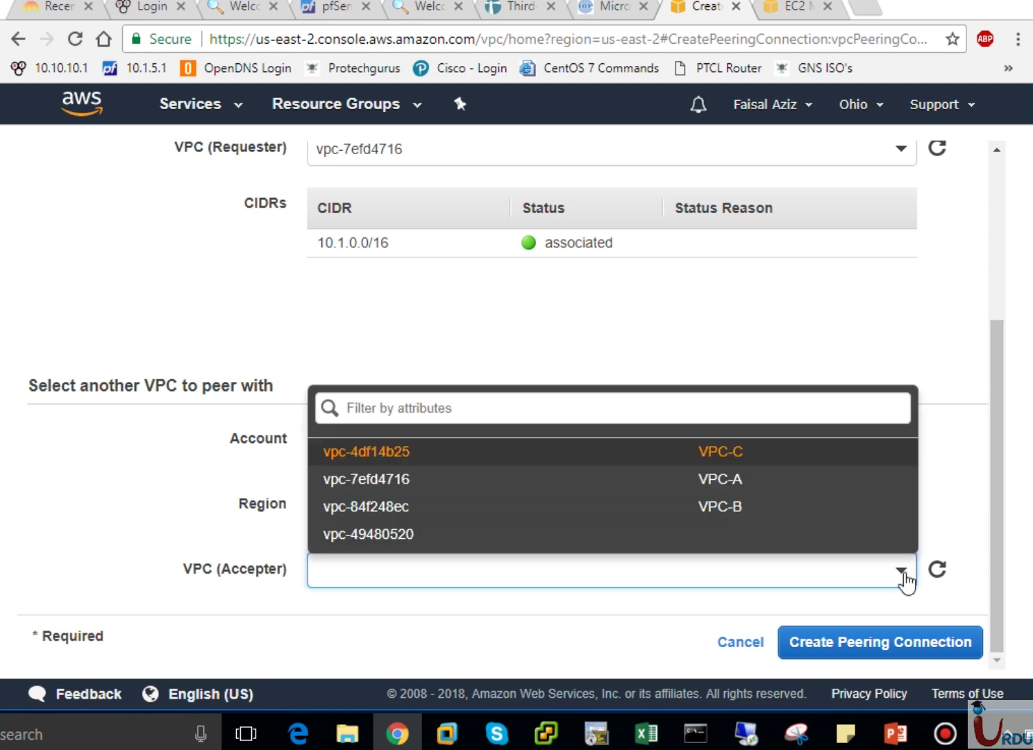
Select vpc-84f248ec (VPC-B) as accepter and create the peering connection.
{"action": "left_click", "coordinate": [635, 526]}
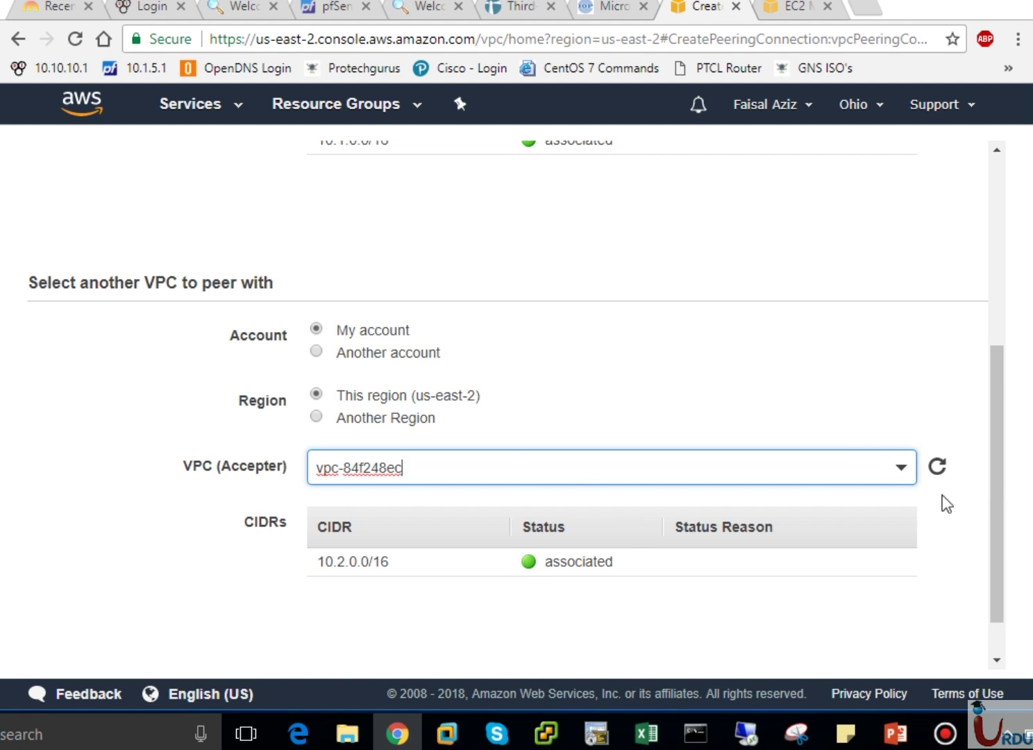
{"action": "left_click_drag", "start_coordinate": [996, 537], "coordinate": [996, 458]}
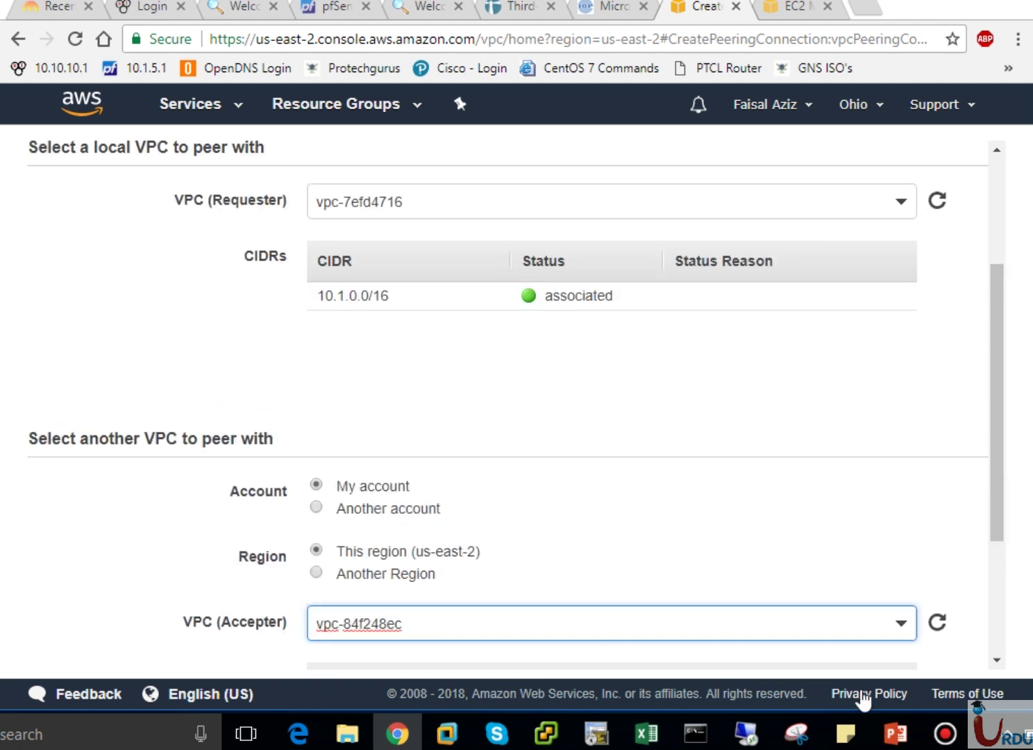
{"action": "left_click_drag", "start_coordinate": [1004, 501], "coordinate": [1015, 600]}
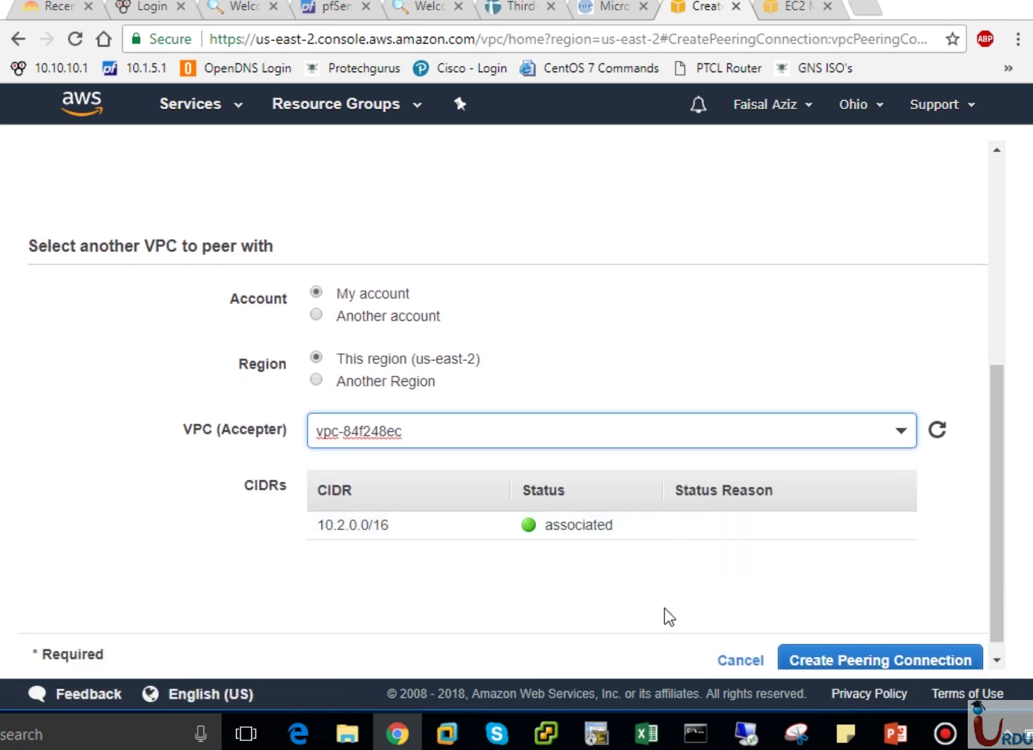
{"action": "left_click_drag", "start_coordinate": [1000, 625], "coordinate": [998, 665]}
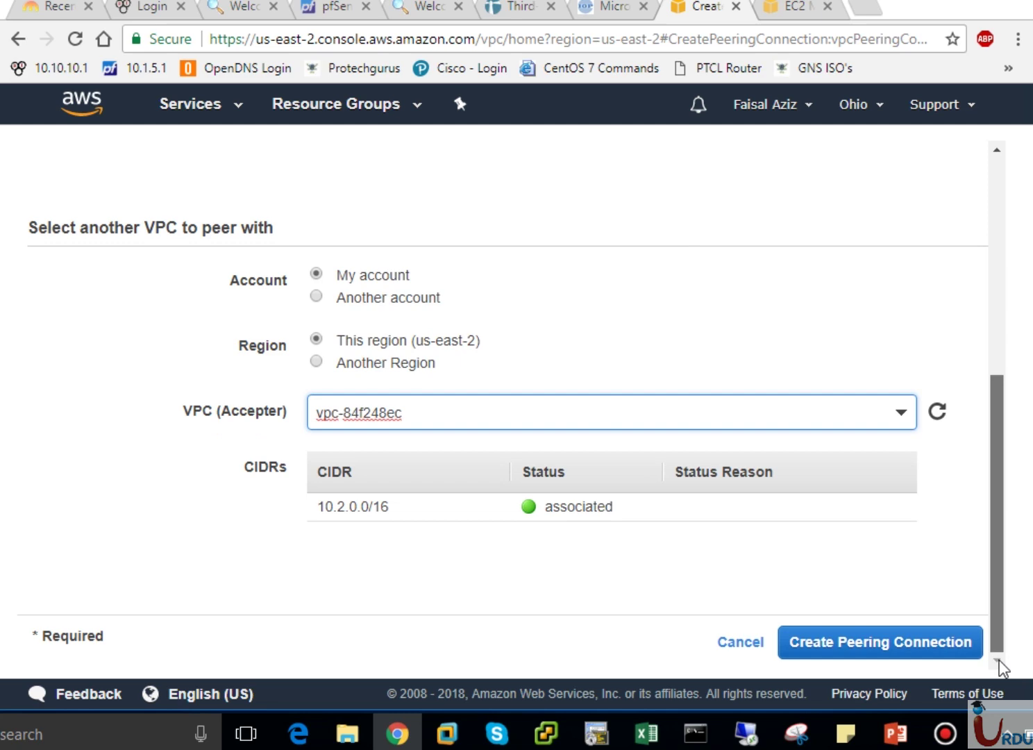
{"action": "left_click", "coordinate": [918, 652]}
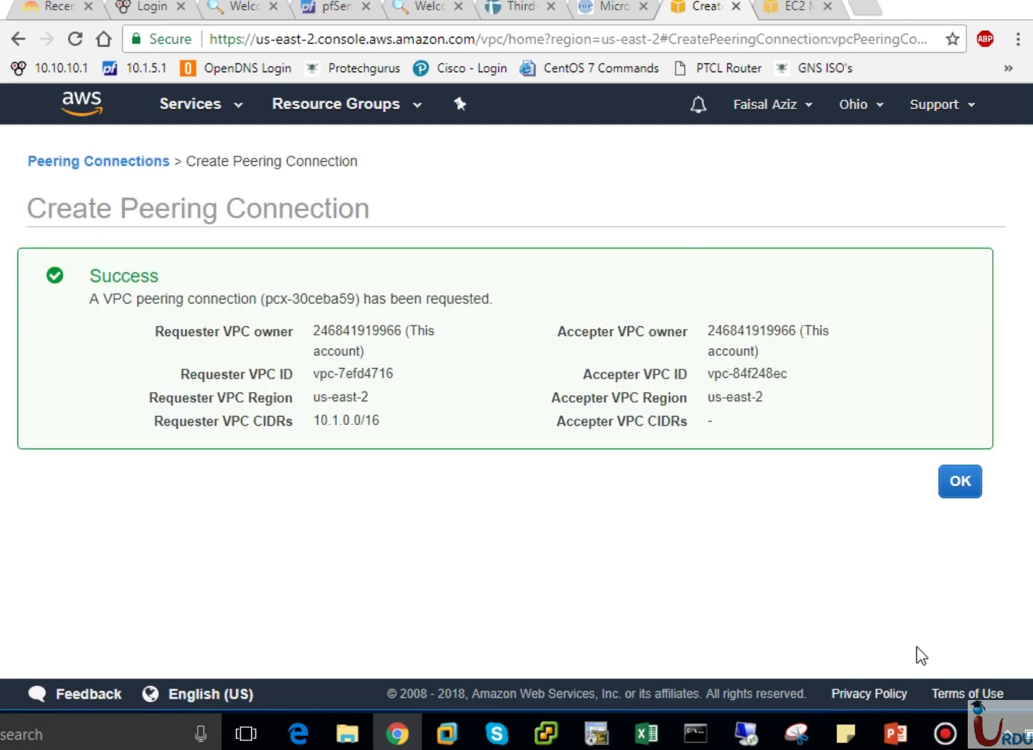
Dismiss the Success panel to see VPC-A-B (pcx-30ceba59) listed as Pending Acceptance.
{"action": "left_click", "coordinate": [962, 488]}
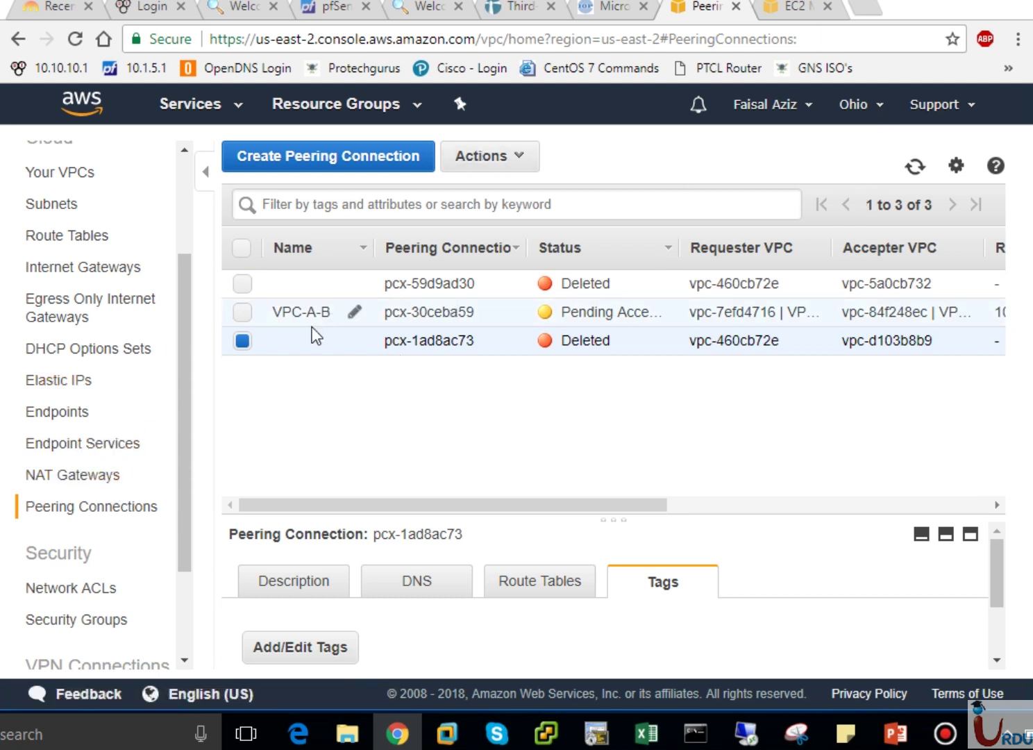
{"action": "left_click", "coordinate": [243, 340]}
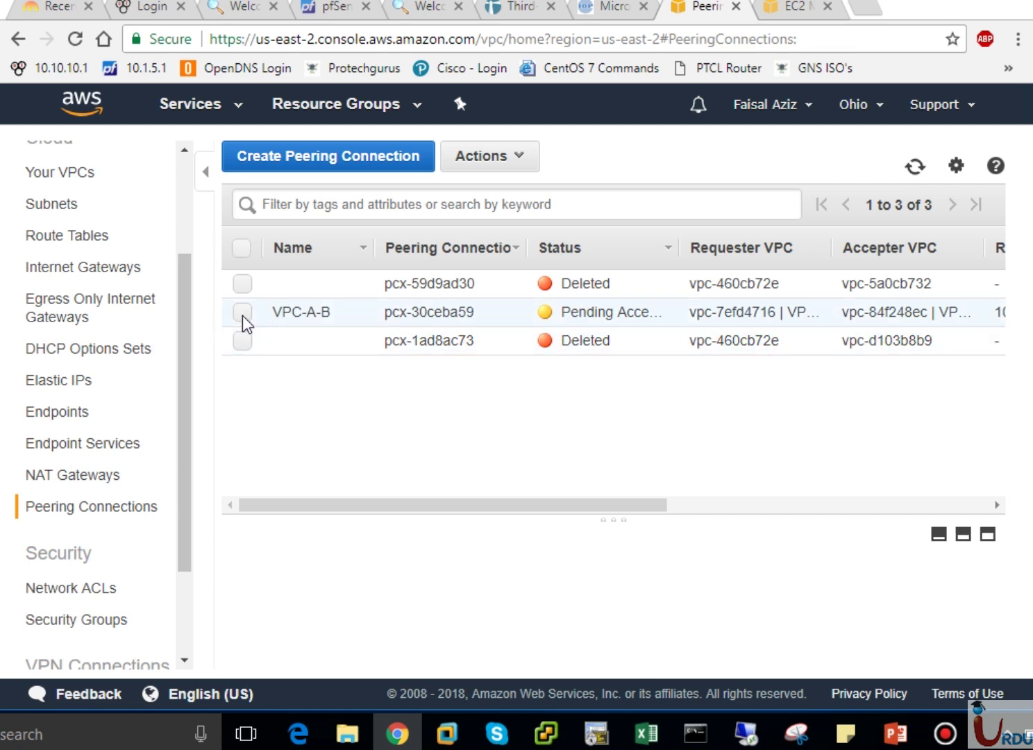
{"action": "left_click", "coordinate": [242, 313]}
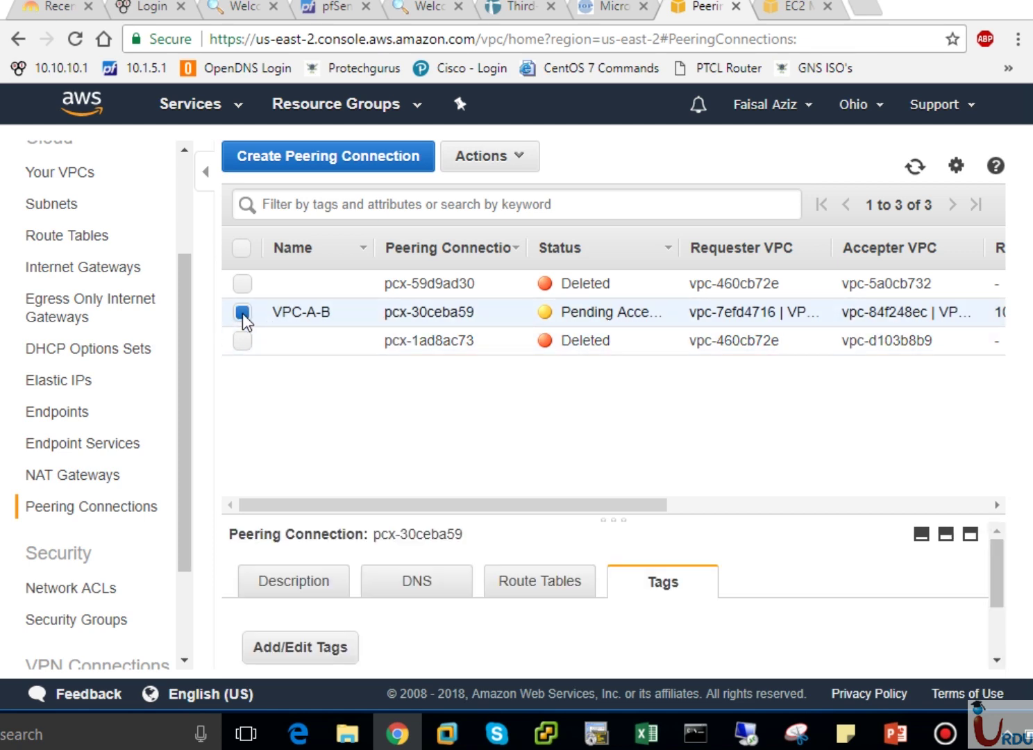
{"action": "left_click", "coordinate": [519, 161]}
{"action": "left_click", "coordinate": [512, 196]}
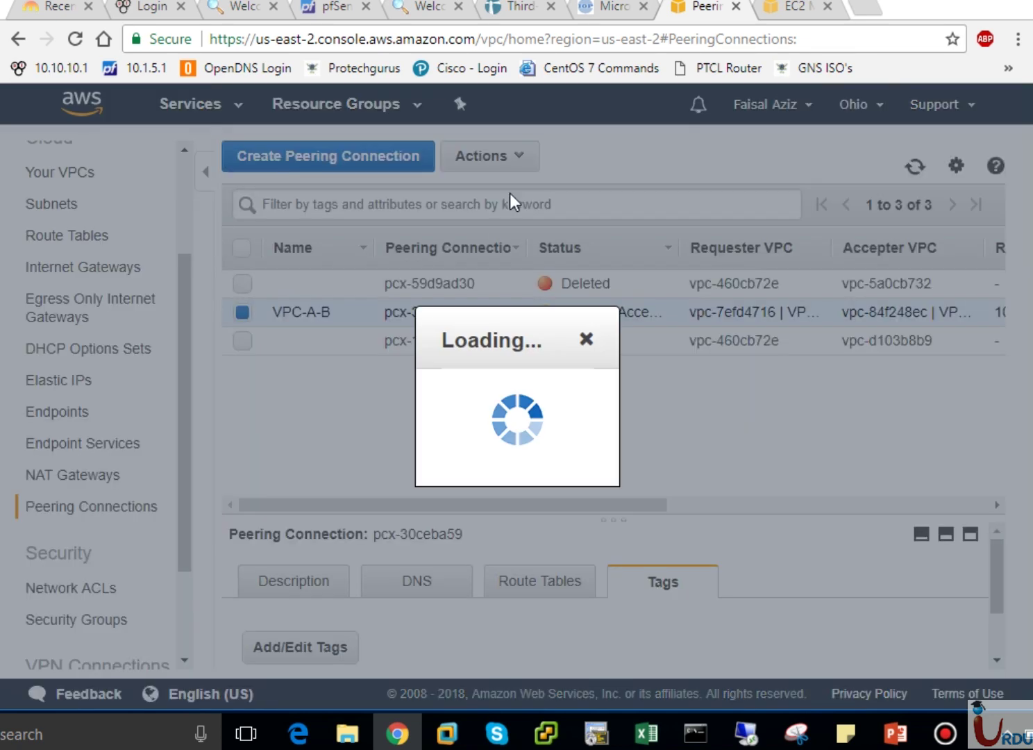
{"action": "left_click", "coordinate": [871, 508]}
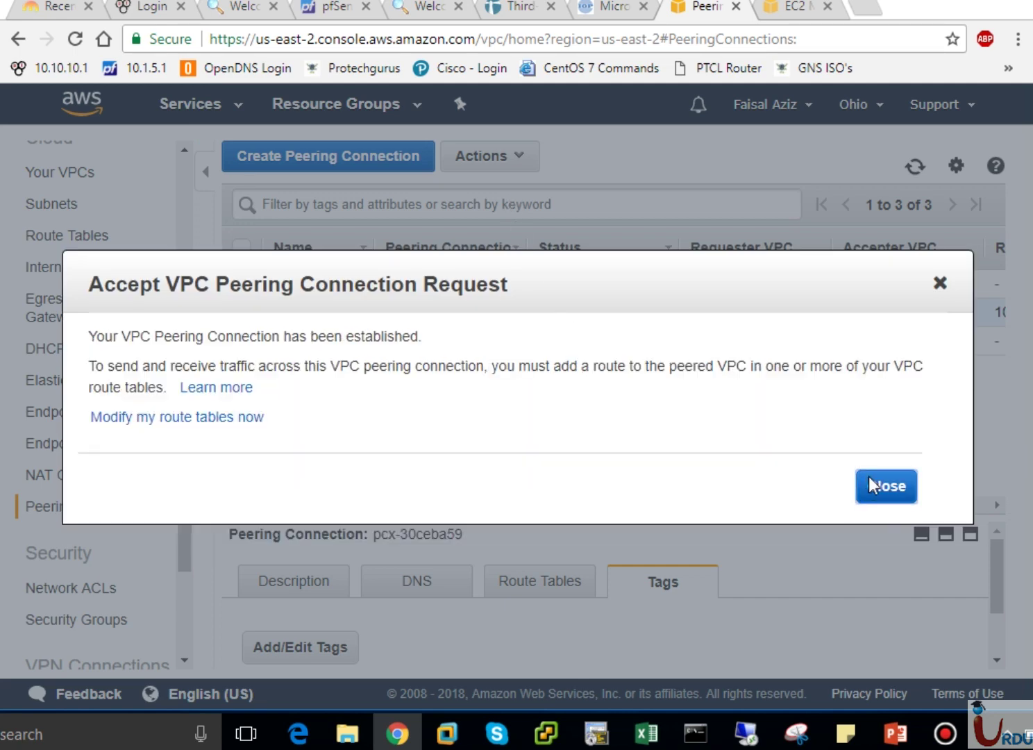
{"action": "left_click", "coordinate": [869, 486]}
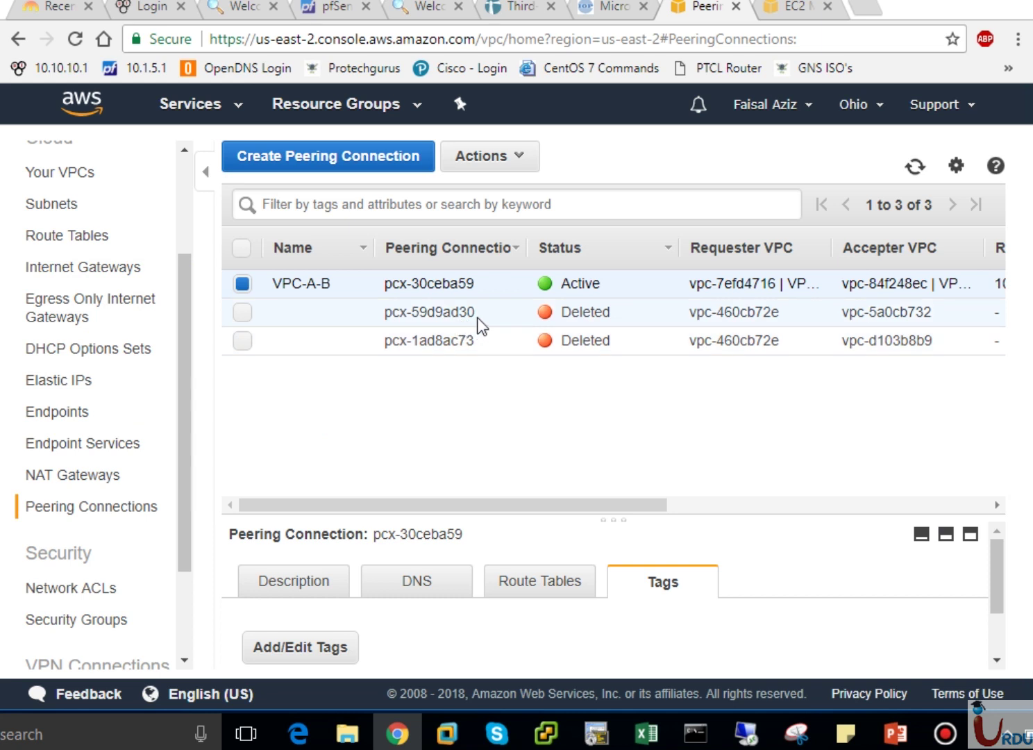
{"action": "left_click_drag", "start_coordinate": [477, 314], "coordinate": [415, 314]}
{"action": "left_click", "coordinate": [430, 312]}
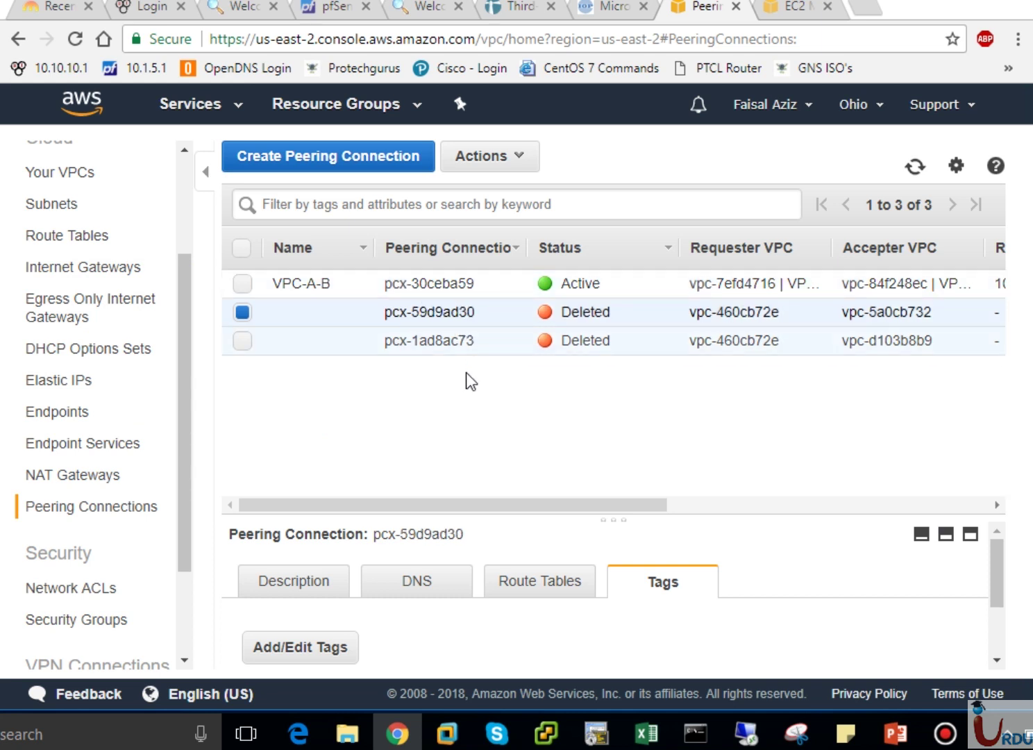
{"action": "left_click_drag", "start_coordinate": [470, 281], "coordinate": [388, 286]}
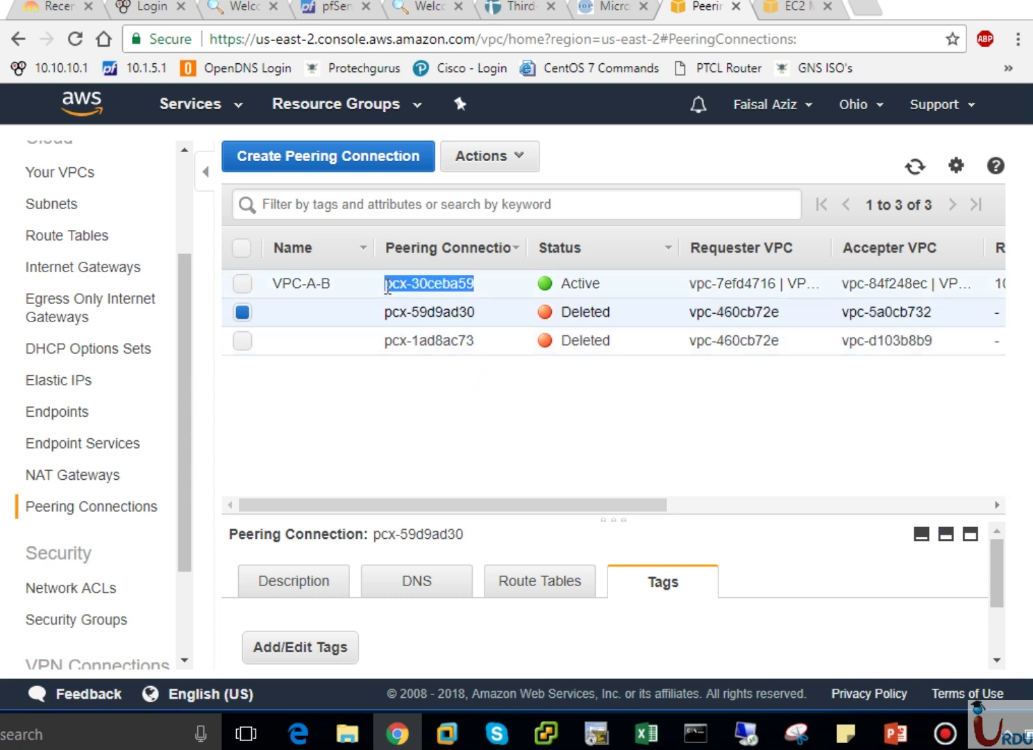
{"action": "left_click", "coordinate": [387, 285]}
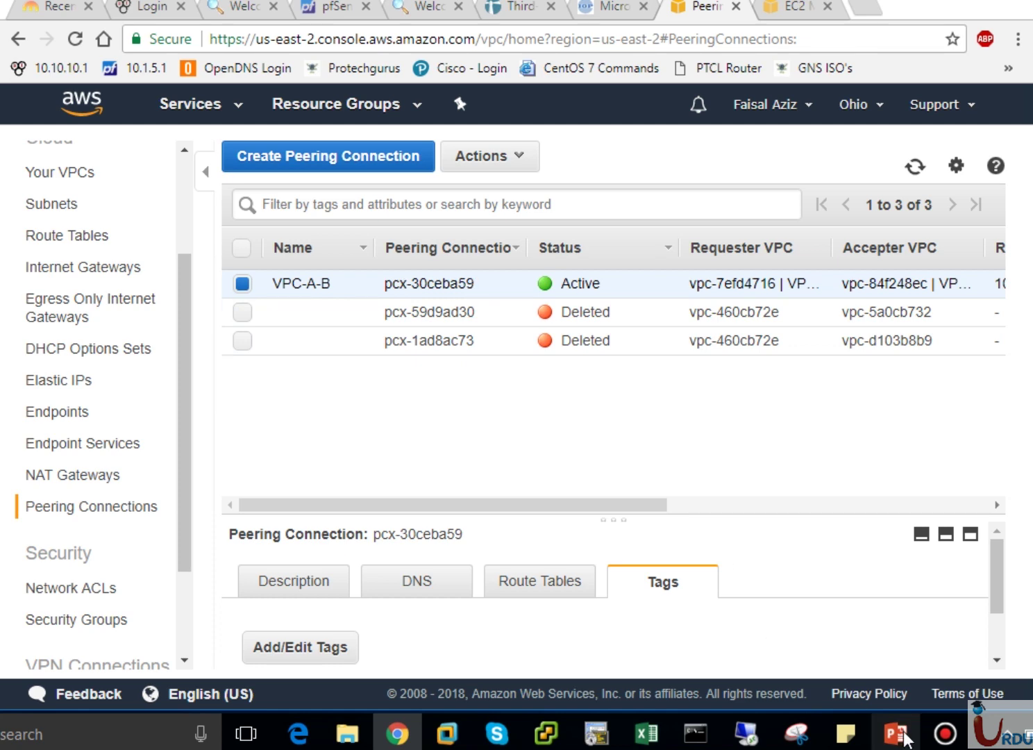
{"action": "left_click", "coordinate": [897, 733]}
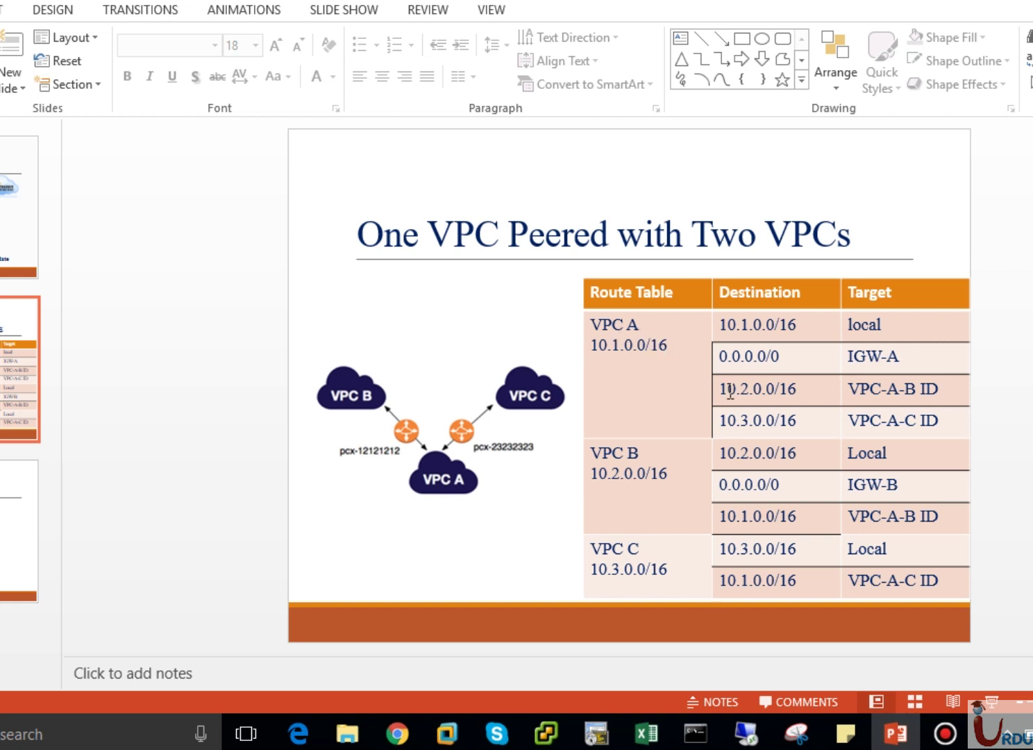
Check VPC A's planned 10.2.0.0/16 route in the slide table, then return to the AWS console.
{"action": "left_click_drag", "start_coordinate": [730, 389], "coordinate": [797, 388]}
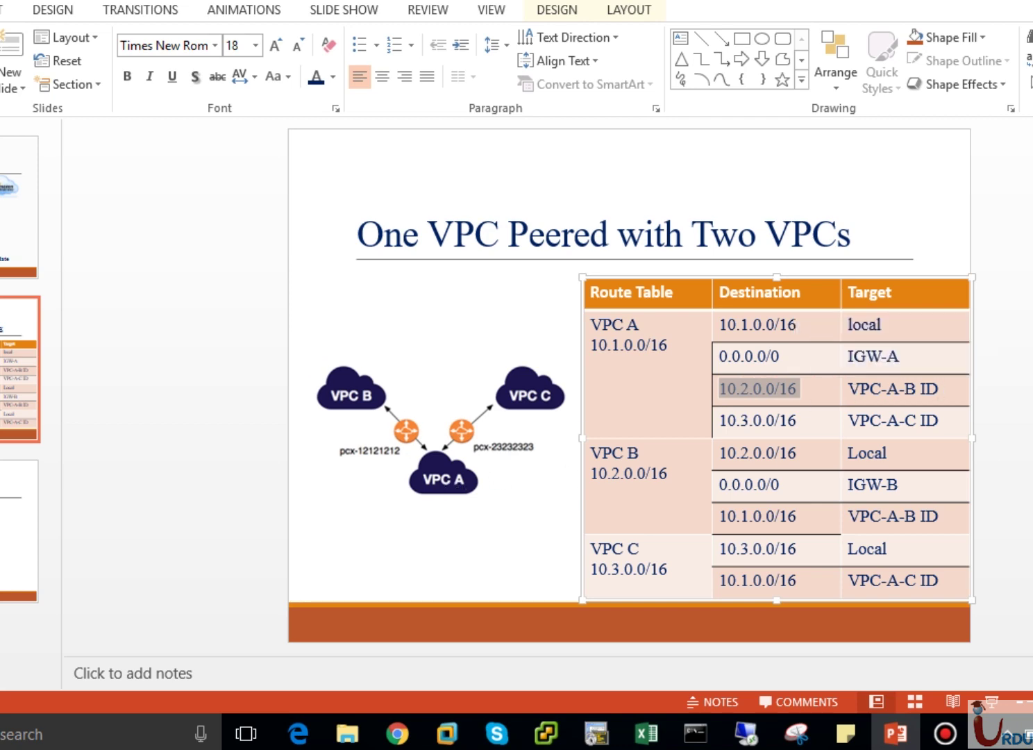
{"action": "left_click", "coordinate": [1000, 451]}
{"action": "left_click", "coordinate": [398, 734]}
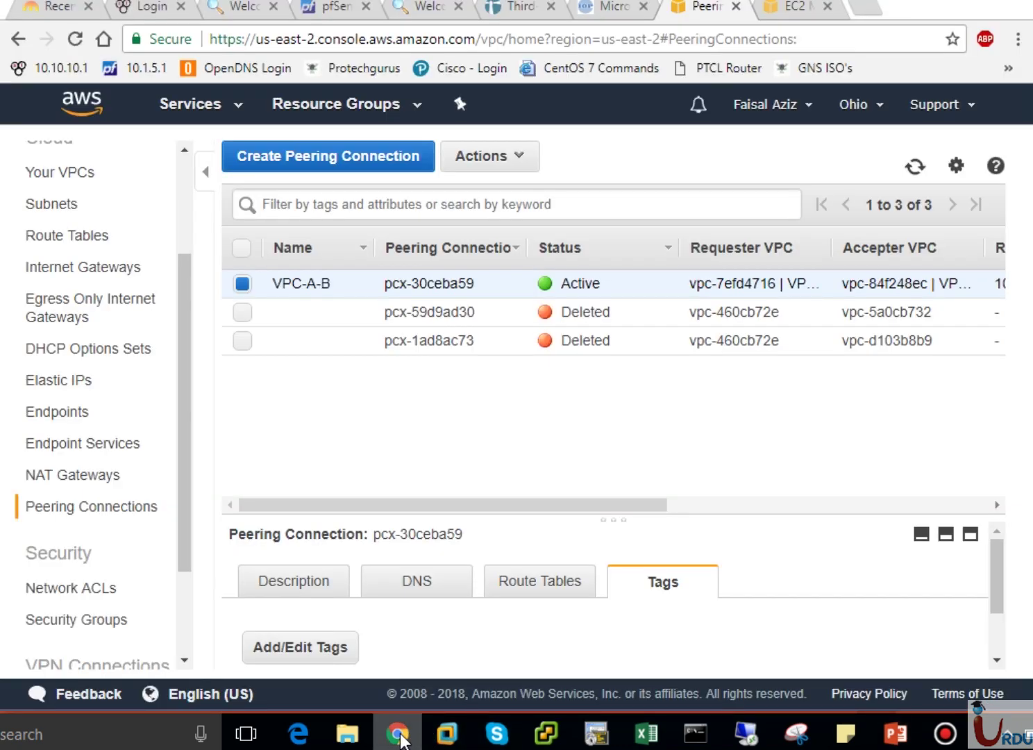
Name VPC-A's route table 'VPC-A Route Table'.
{"action": "left_click", "coordinate": [69, 236]}
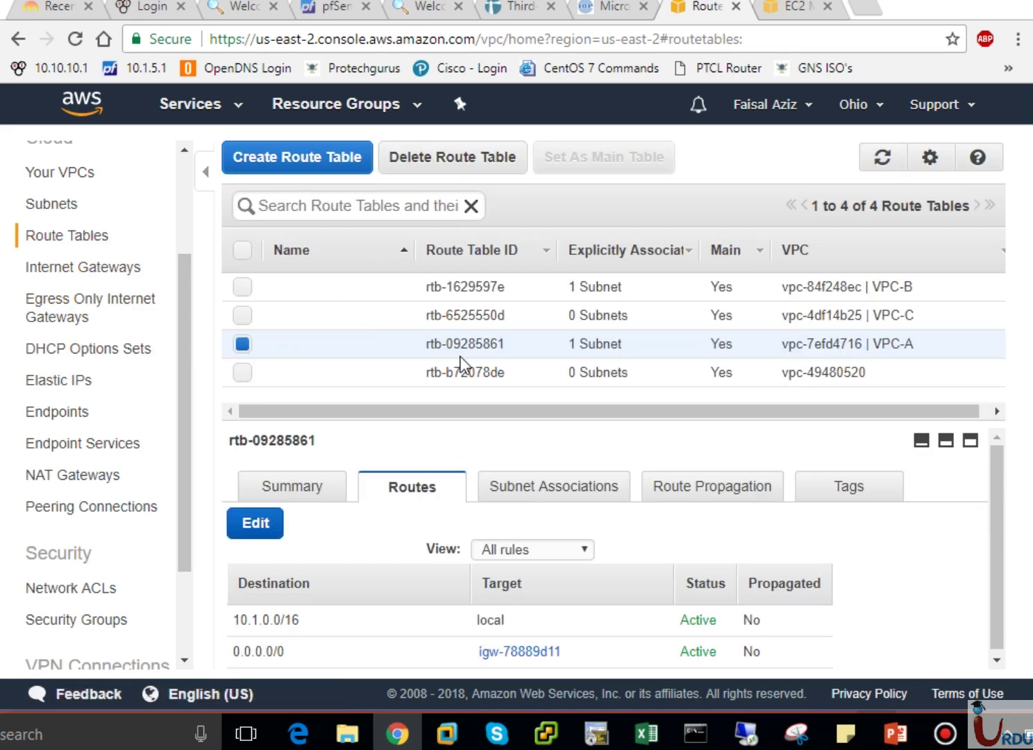
{"action": "left_click", "coordinate": [402, 344]}
{"action": "type", "text": "V"}
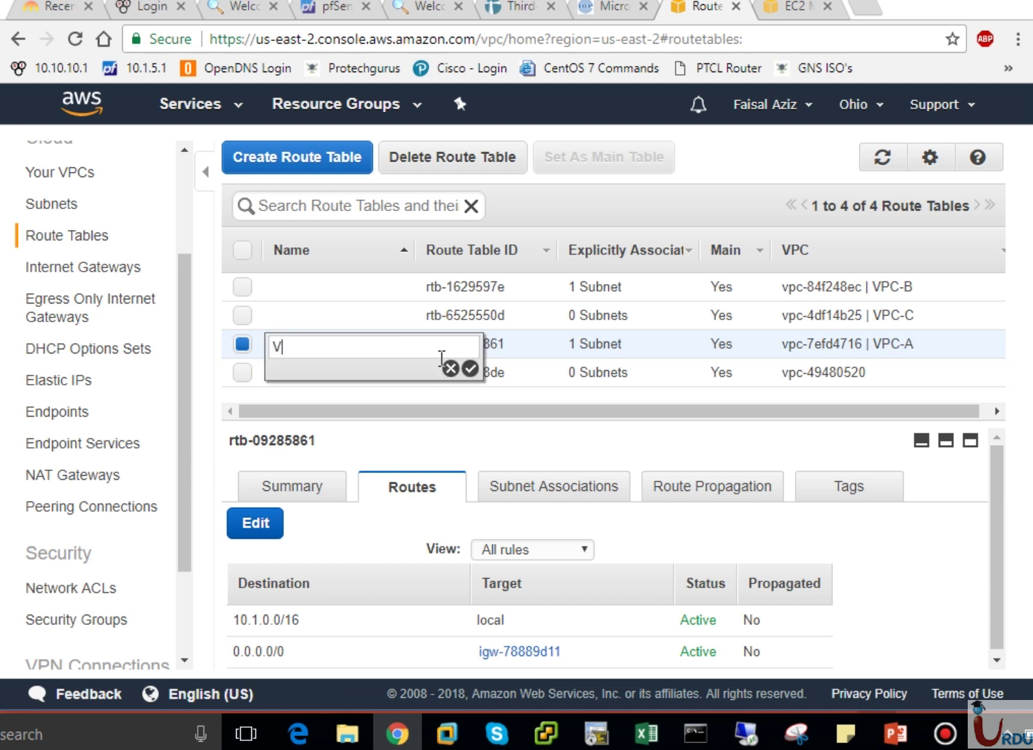
{"action": "type", "text": "PC-A Routet"}
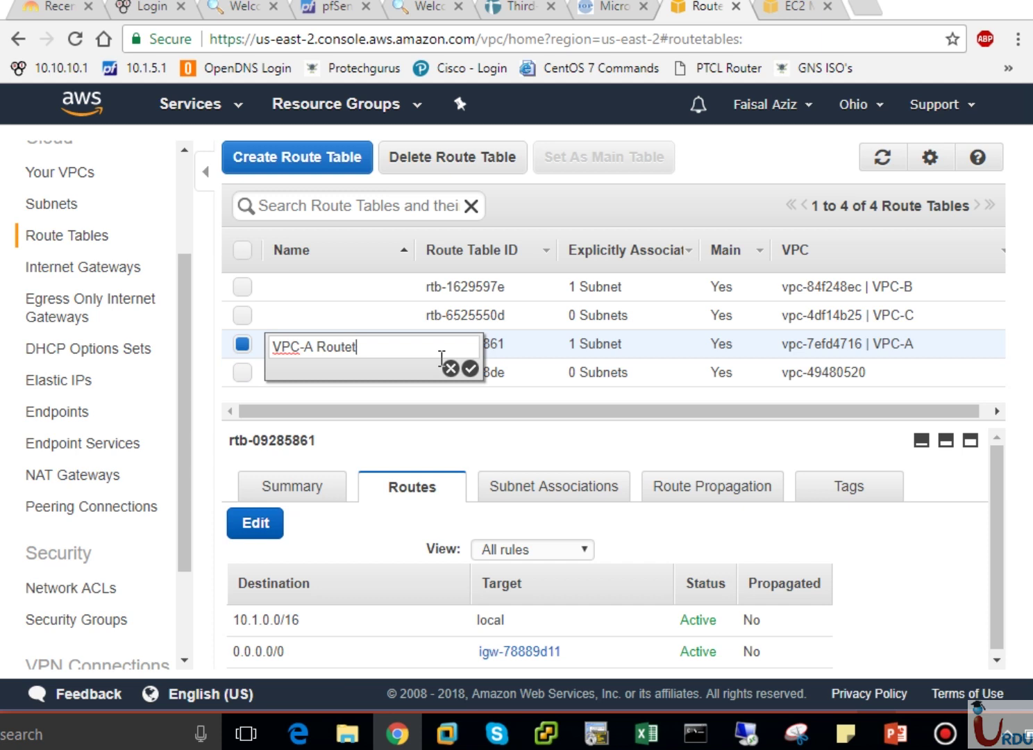
{"action": "type", "text": "ab"}
{"action": "key", "text": "BackSpace"}
{"action": "key", "text": "BackSpace"}
{"action": "key", "text": "BackSpace"}
{"action": "type", "text": "Table"}
{"action": "key", "text": "Return"}
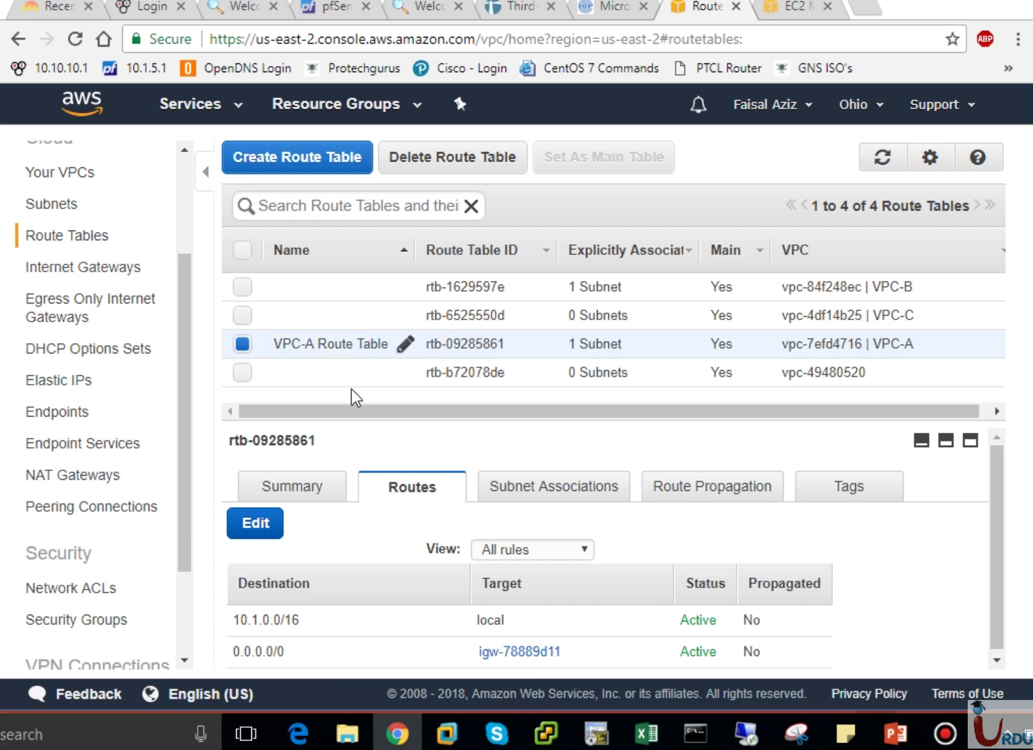
Add and save a 10.2.0.0/16 route targeting pcx-30ceba59 in VPC-A's route table.
{"action": "left_click", "coordinate": [256, 525]}
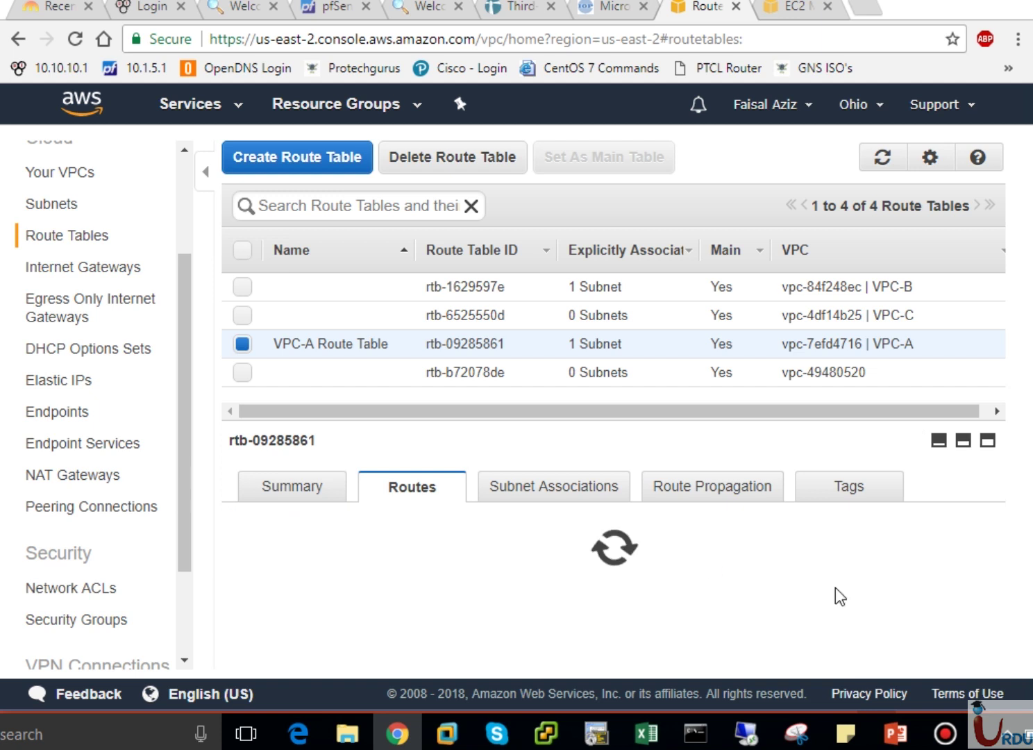
{"action": "left_click", "coordinate": [995, 661]}
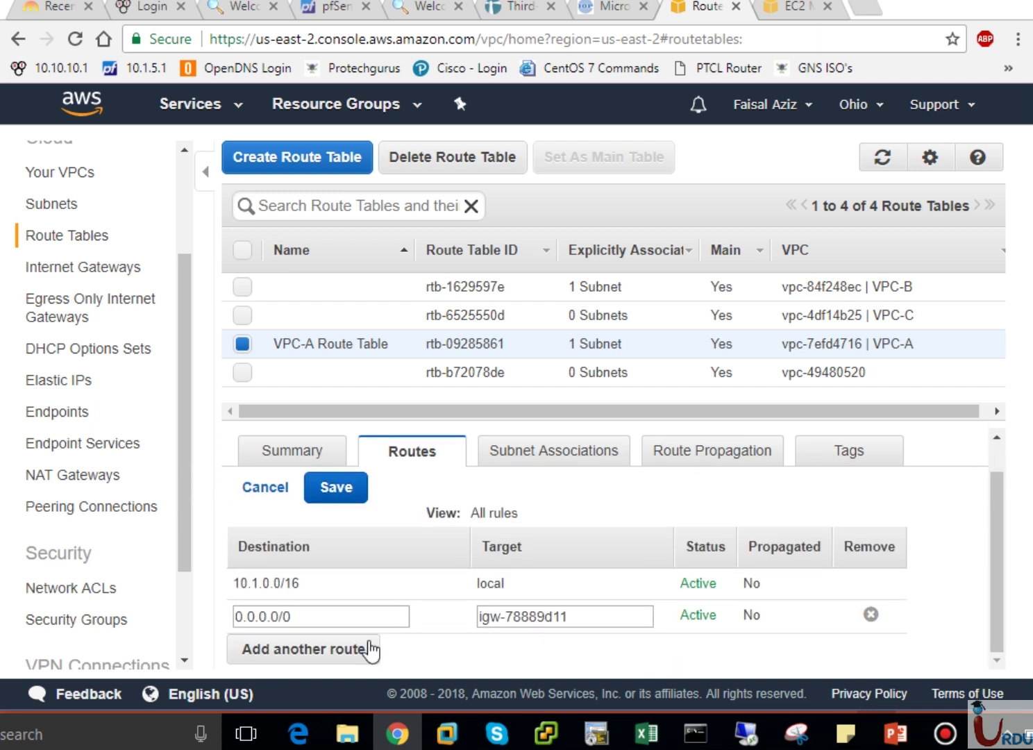
{"action": "left_click", "coordinate": [328, 649]}
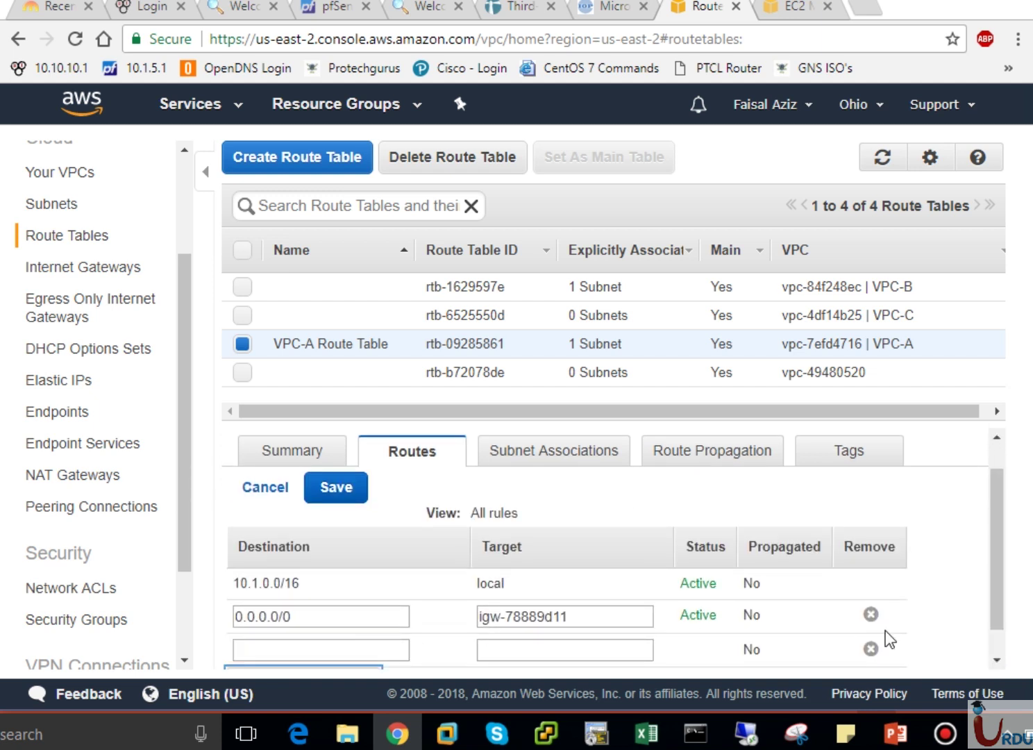
{"action": "left_click", "coordinate": [993, 643]}
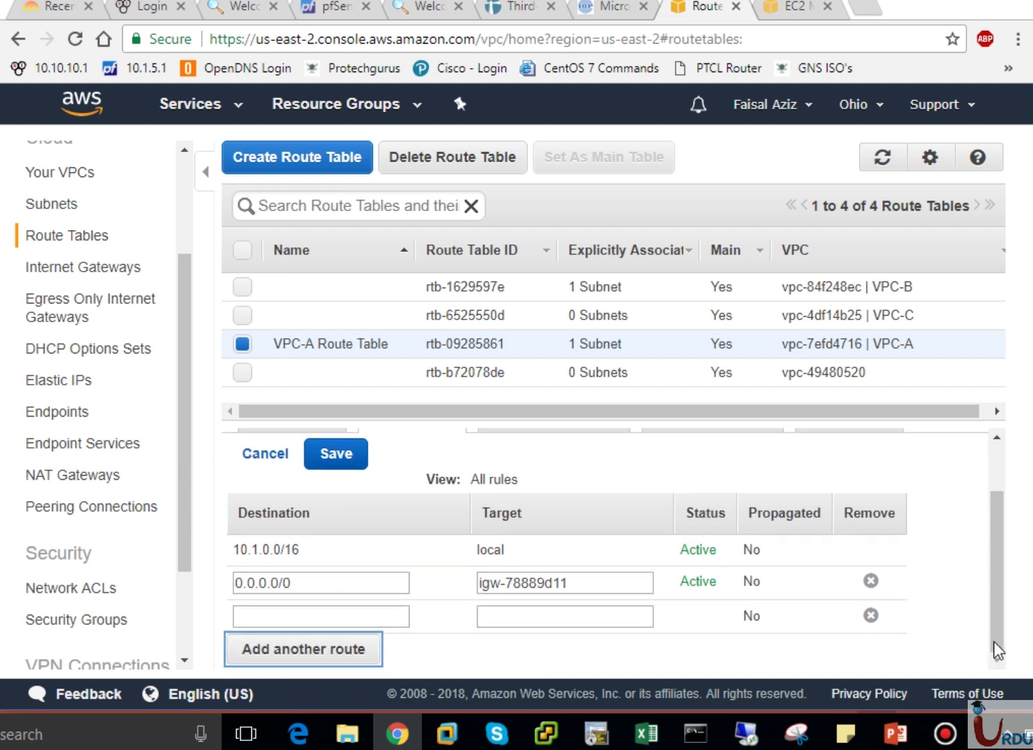
{"action": "left_click", "coordinate": [293, 615]}
{"action": "type", "text": "10.2.0.0"}
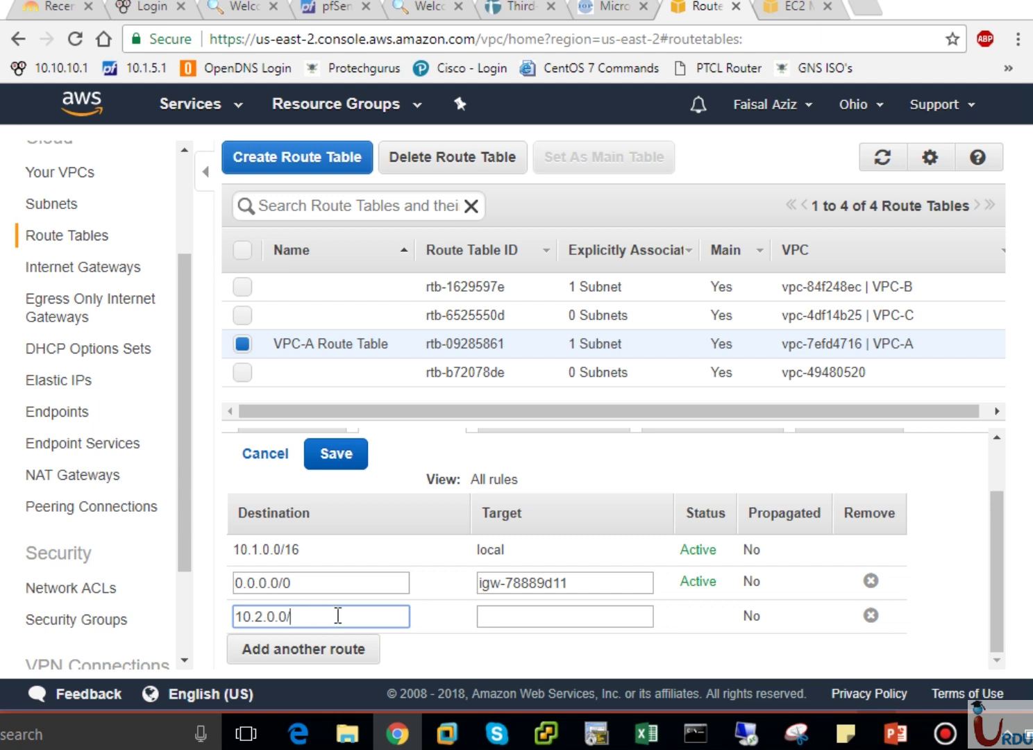
{"action": "type", "text": "/16"}
{"action": "left_click", "coordinate": [505, 616]}
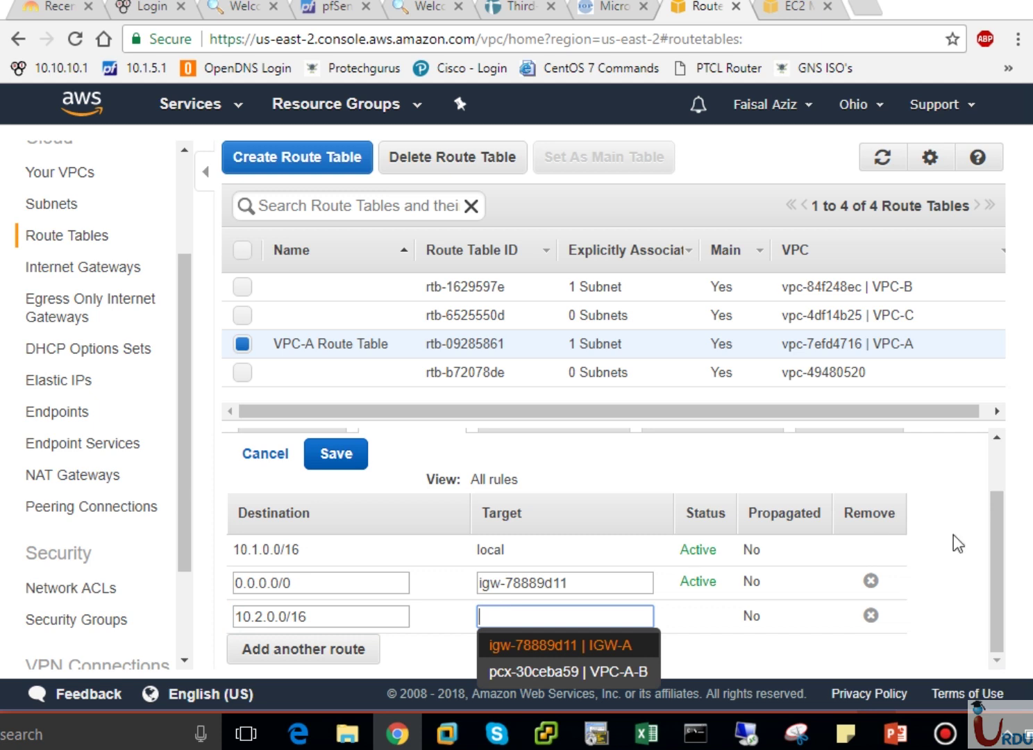
{"action": "left_click", "coordinate": [998, 548]}
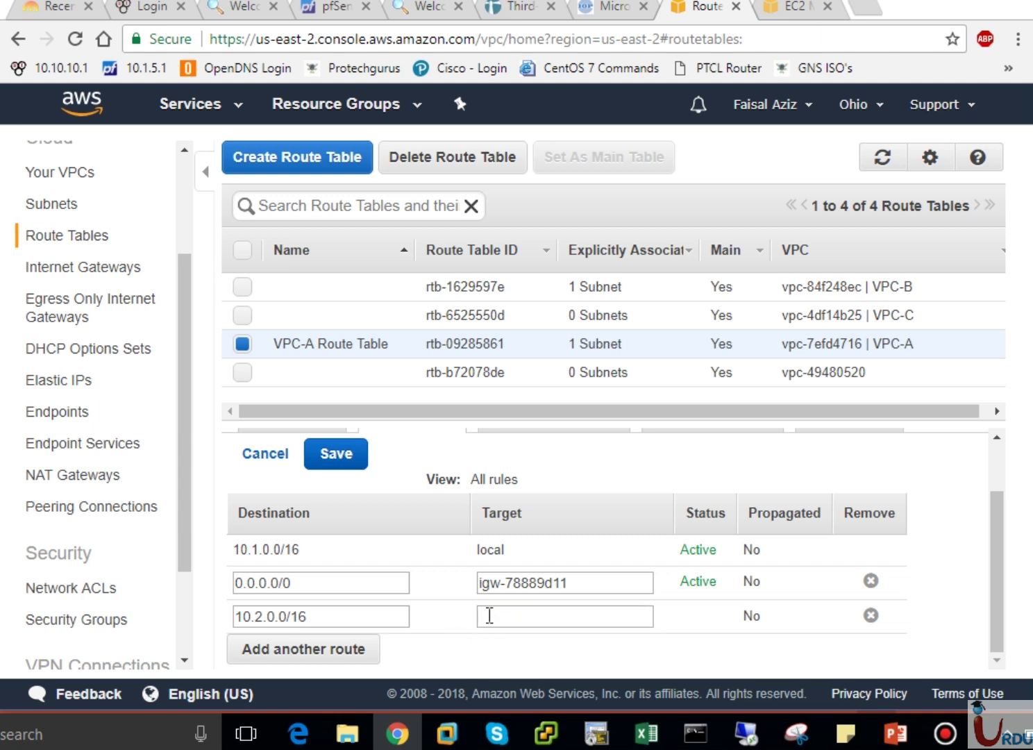
{"action": "left_click", "coordinate": [486, 616]}
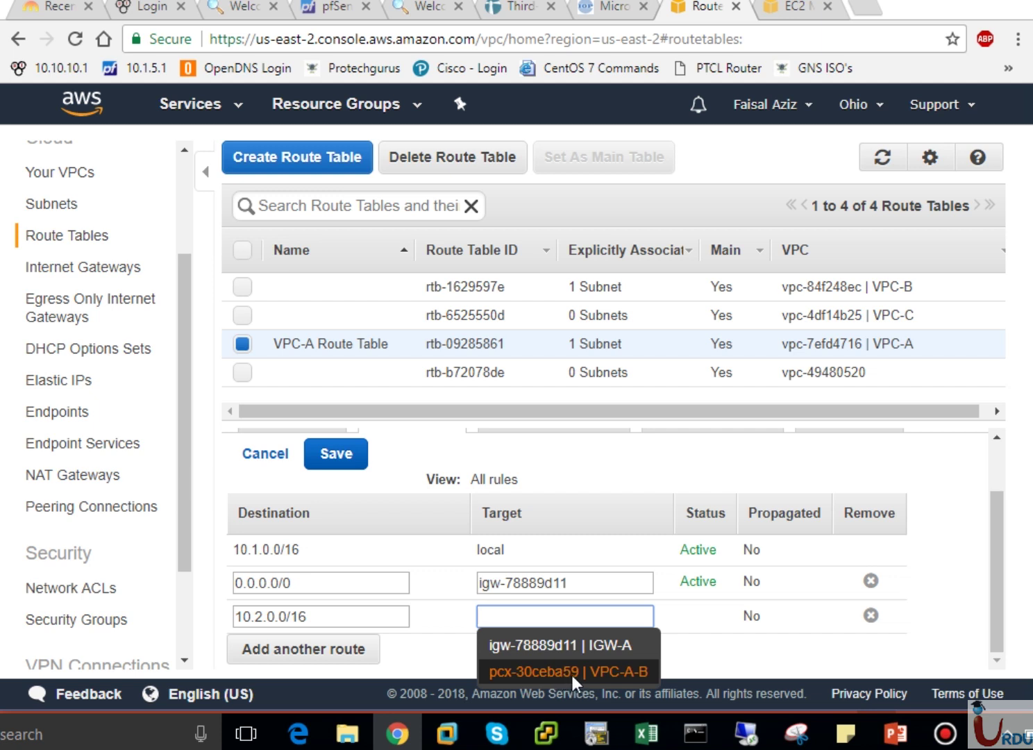
{"action": "left_click", "coordinate": [638, 674]}
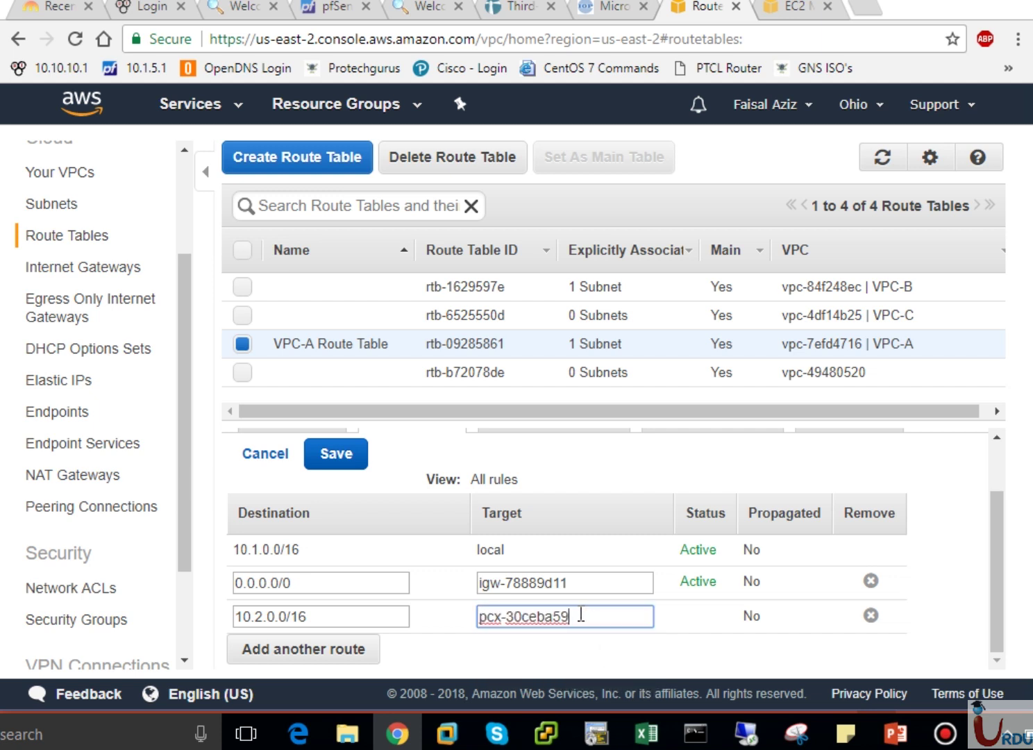
{"action": "left_click", "coordinate": [357, 458]}
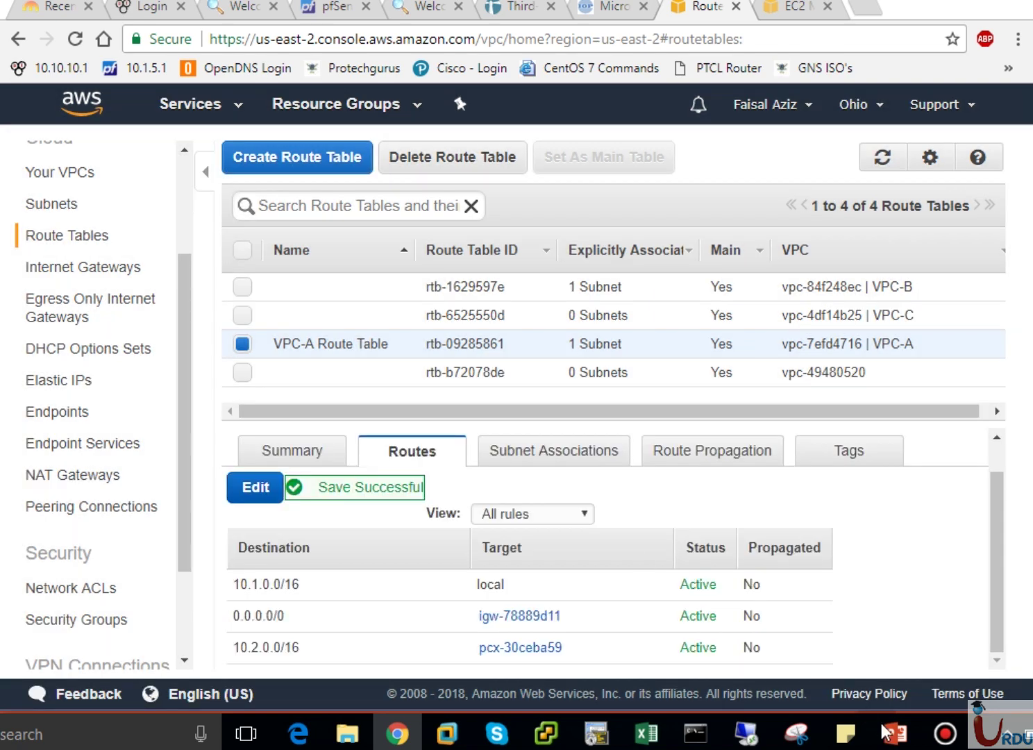
{"action": "left_click", "coordinate": [892, 733]}
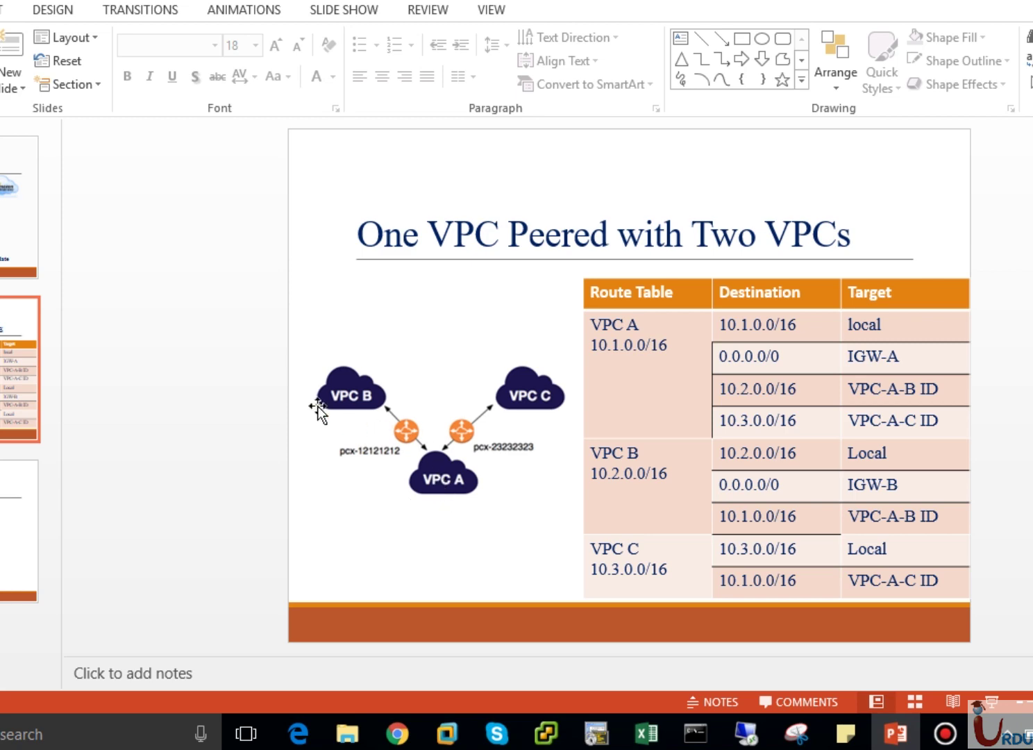
Name the VPC-B route table rtb-1629597e 'VPC B Route table'.
{"action": "left_click", "coordinate": [397, 734]}
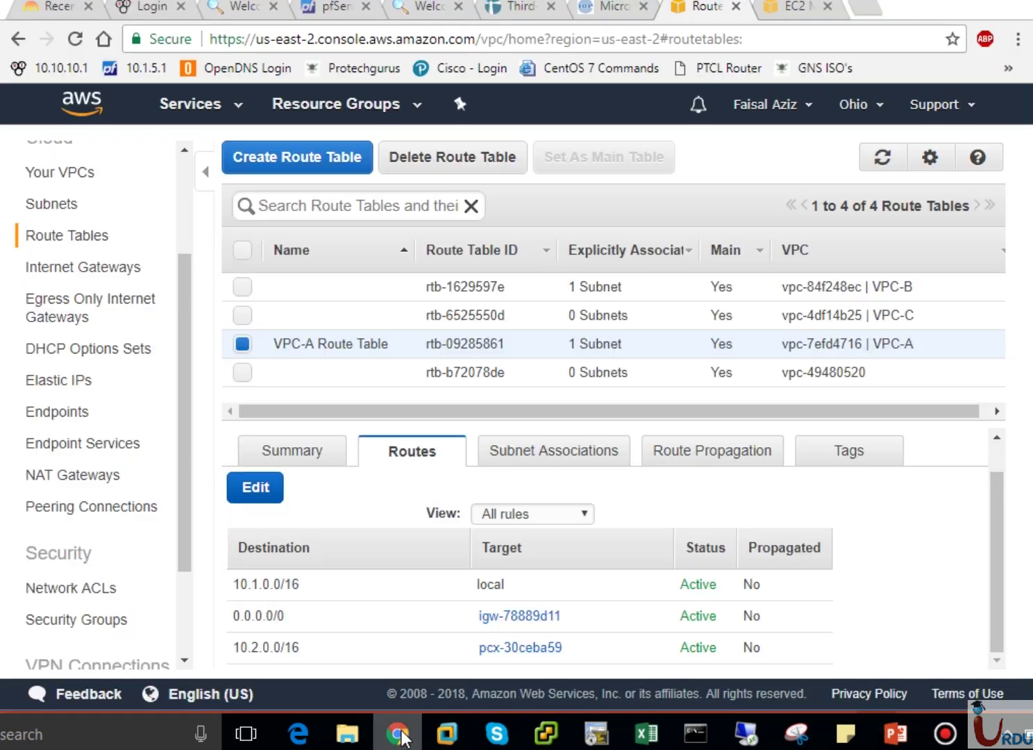
{"action": "left_click", "coordinate": [383, 286]}
{"action": "left_click", "coordinate": [349, 287]}
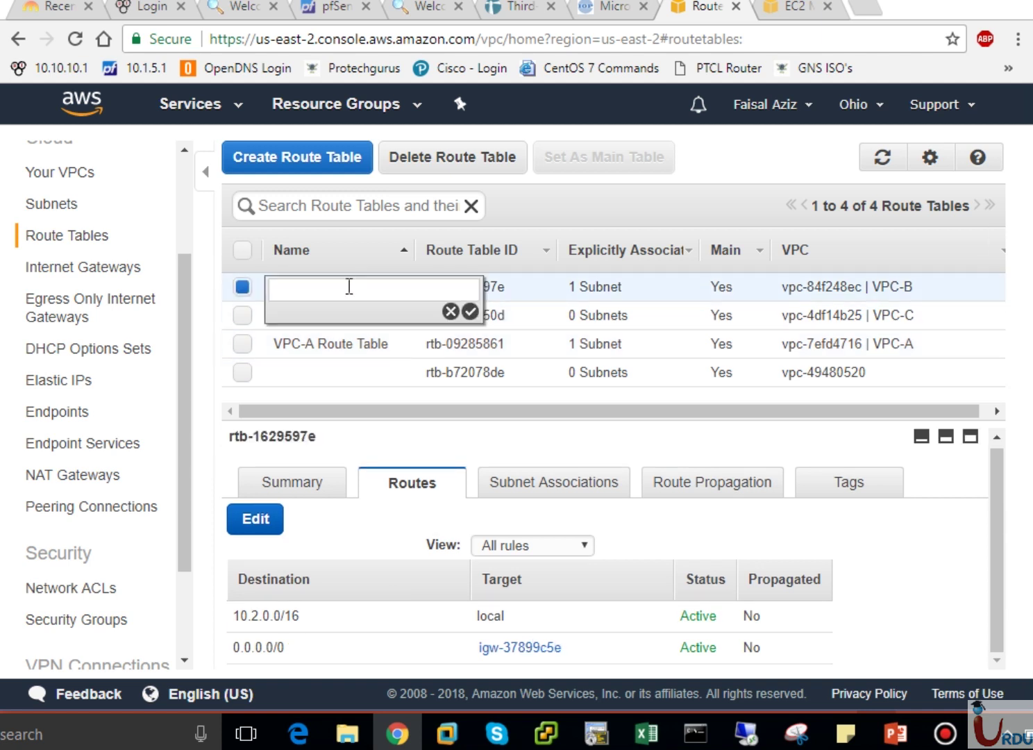
{"action": "type", "text": "VPC B Route table"}
{"action": "key", "text": "Return"}
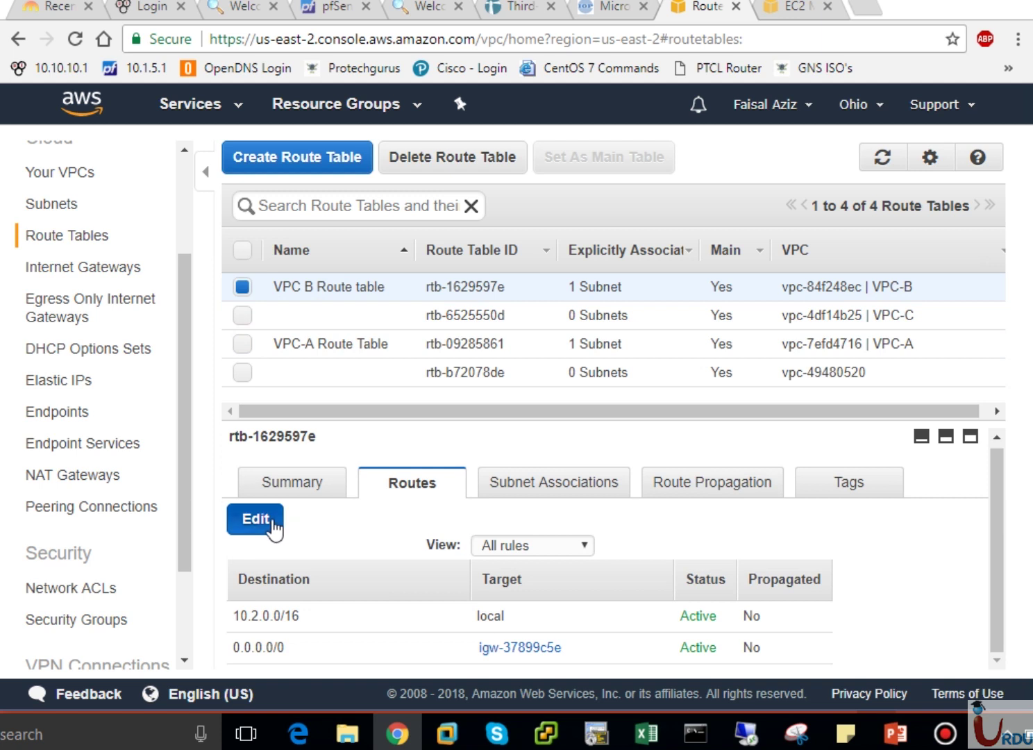
Add and save a 10.1.0.0/16 route targeting pcx-30ceba59 in VPC-B's route table.
{"action": "left_click", "coordinate": [278, 526]}
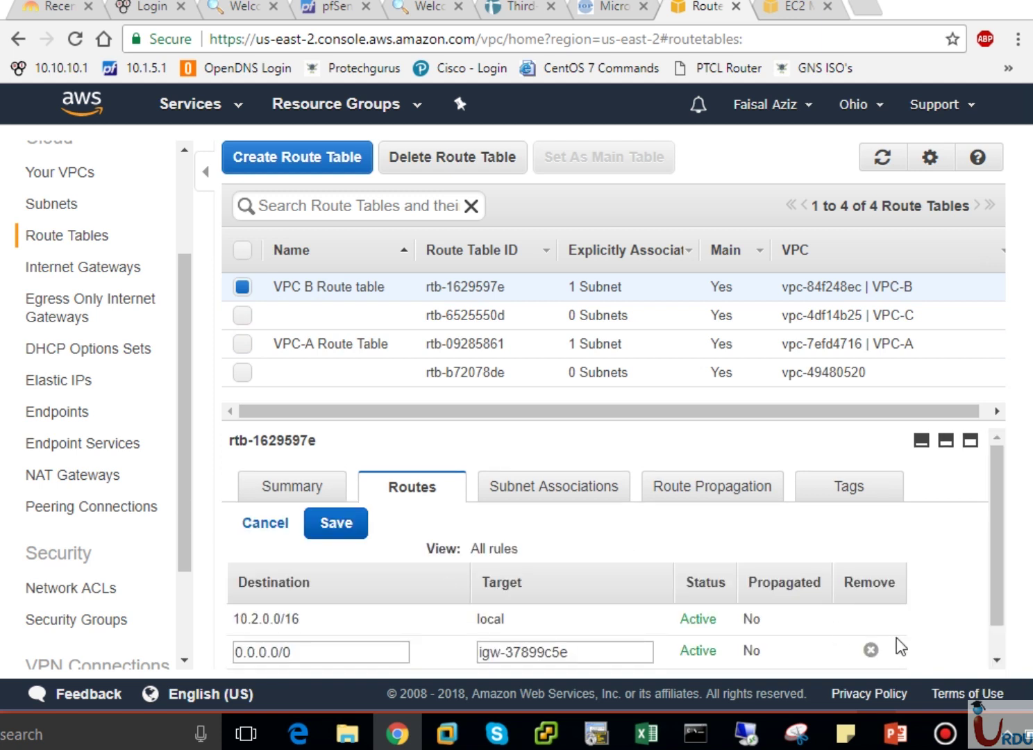
{"action": "scroll", "coordinate": [991, 639], "scroll_direction": "down", "scroll_amount": 1}
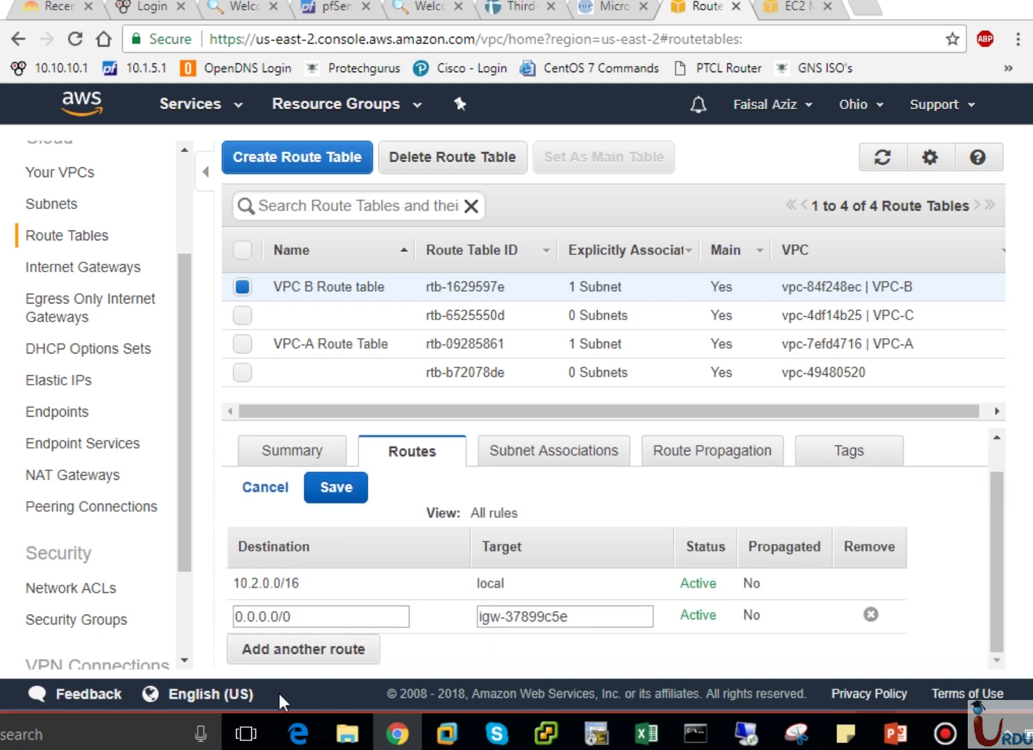
{"action": "left_click", "coordinate": [293, 660]}
{"action": "left_click", "coordinate": [294, 652]}
{"action": "type", "text": "1"}
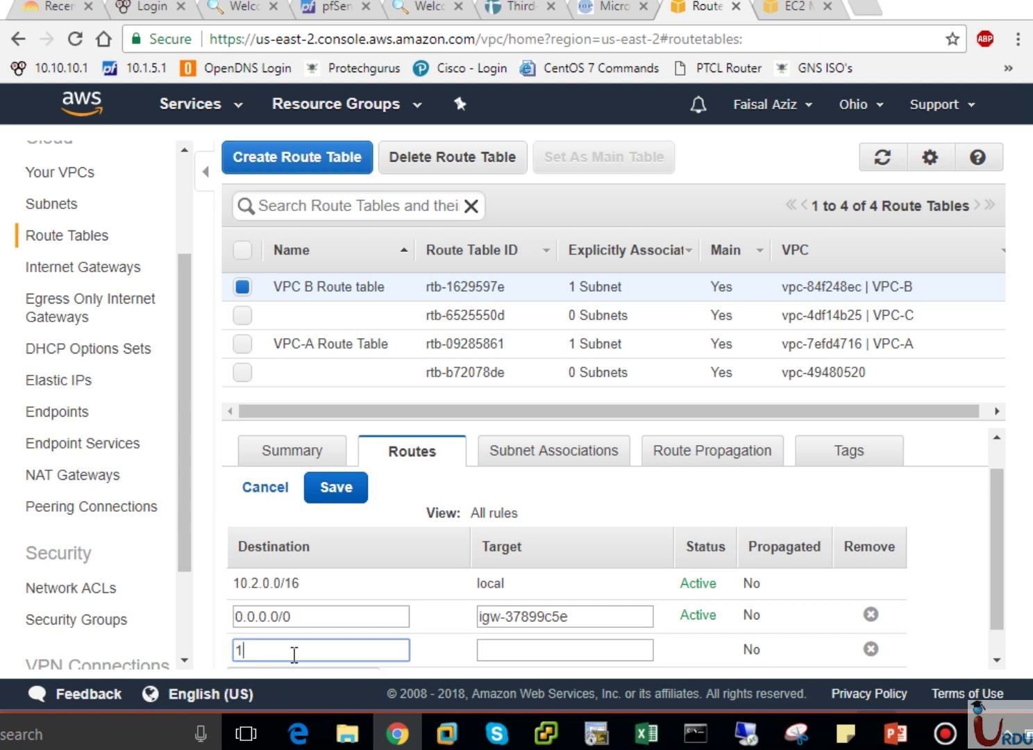
{"action": "type", "text": "0.1.0.0/16"}
{"action": "left_click", "coordinate": [497, 648]}
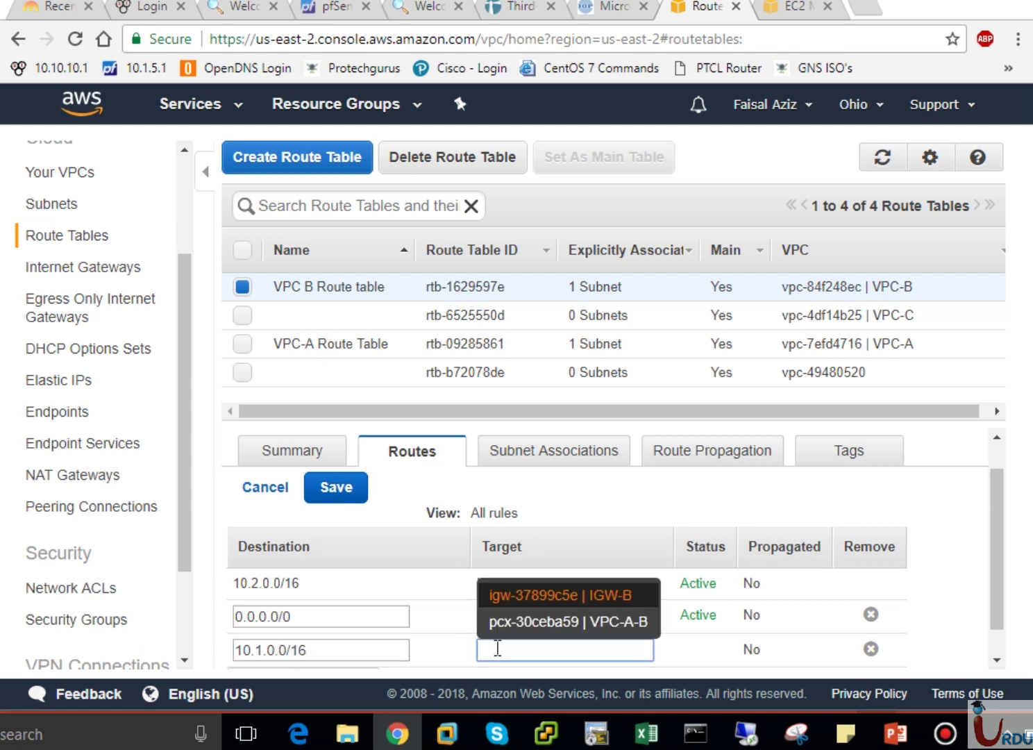
{"action": "left_click", "coordinate": [562, 622]}
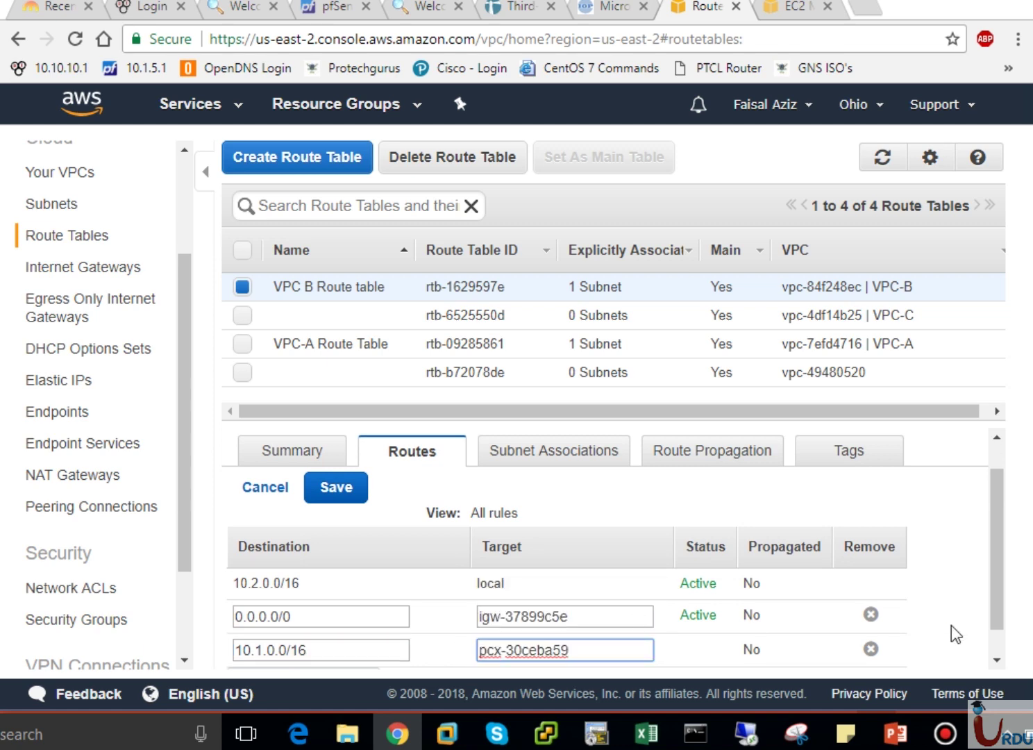
{"action": "left_click", "coordinate": [329, 496]}
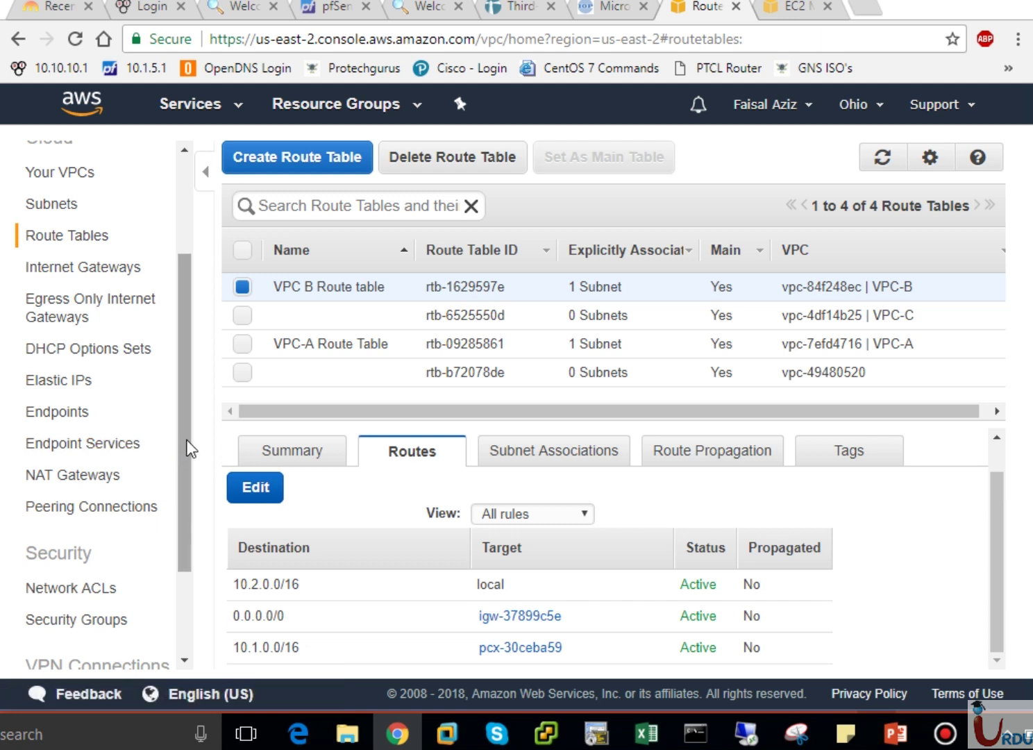
{"action": "scroll", "coordinate": [998, 453], "scroll_direction": "up", "scroll_amount": 1}
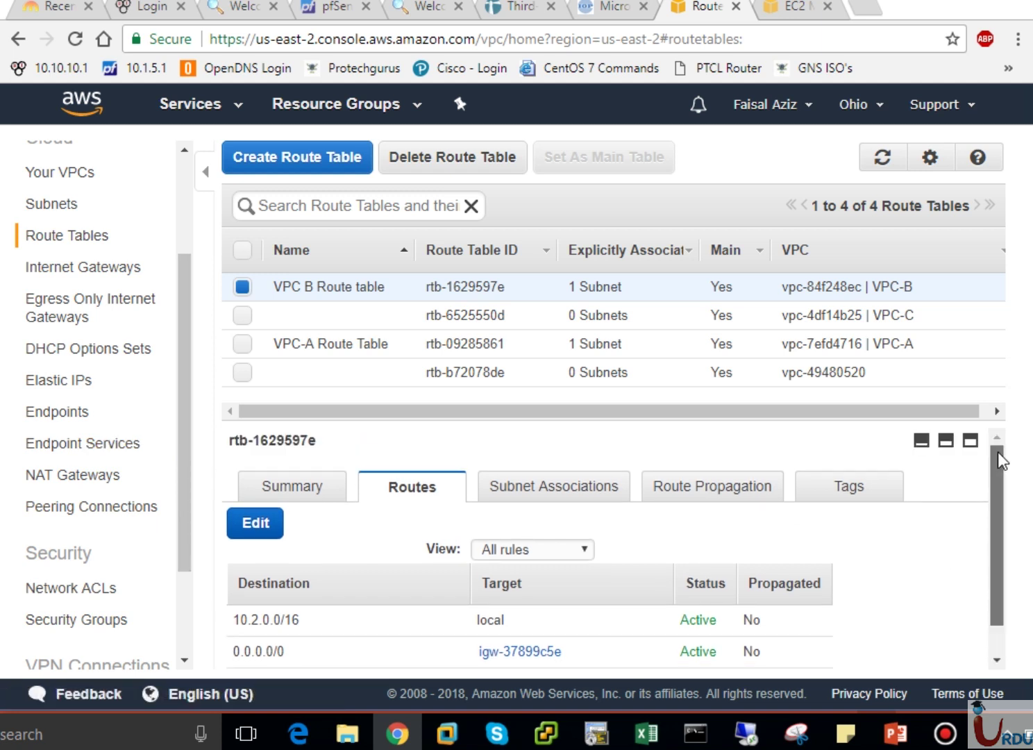
{"action": "left_click_drag", "start_coordinate": [182, 417], "coordinate": [187, 497]}
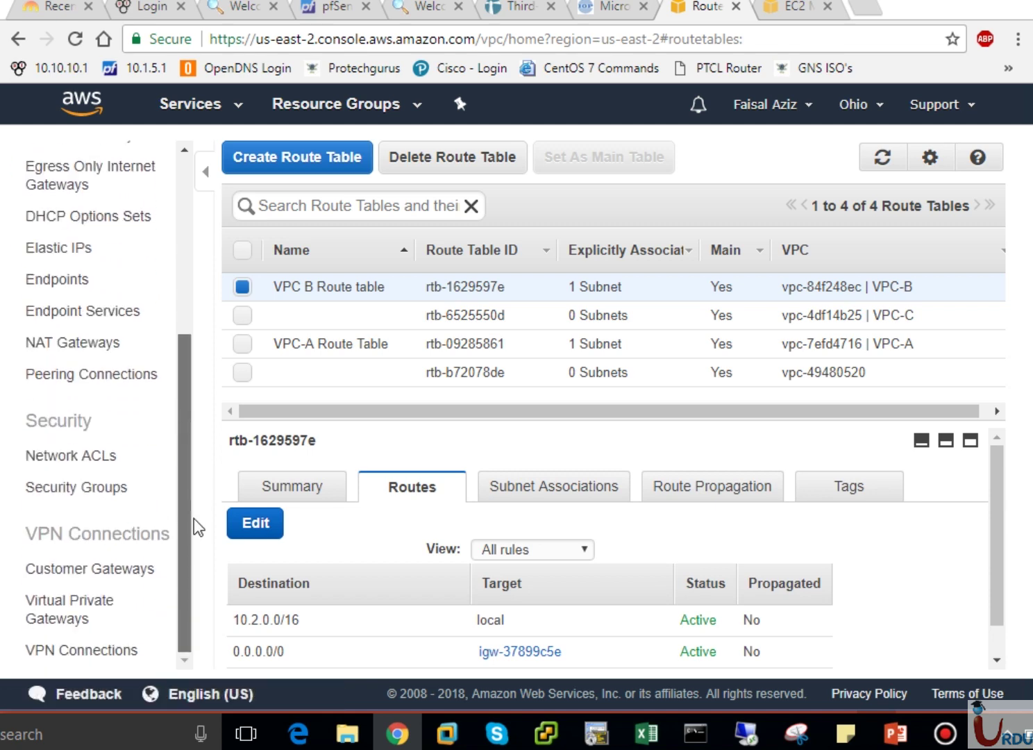
Review VPC B's 10.1.0.0/16 VPC-A-B route row on the slide, then return to the AWS route tables.
{"action": "left_click", "coordinate": [909, 743]}
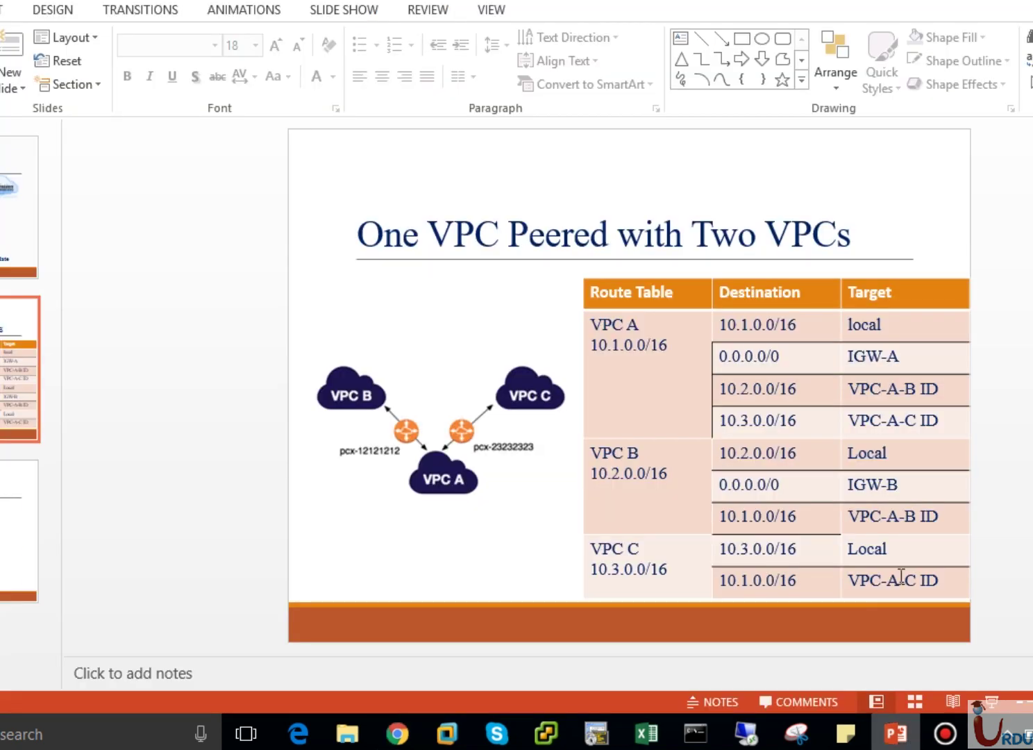
{"action": "left_click_drag", "start_coordinate": [729, 518], "coordinate": [901, 506]}
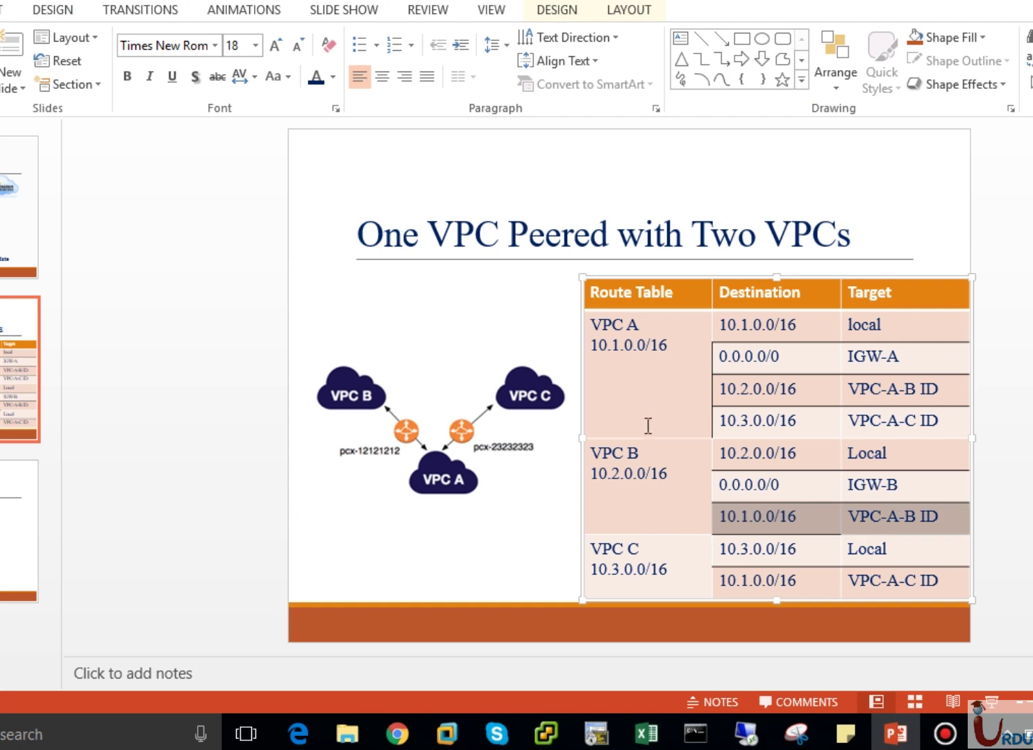
{"action": "left_click", "coordinate": [512, 557]}
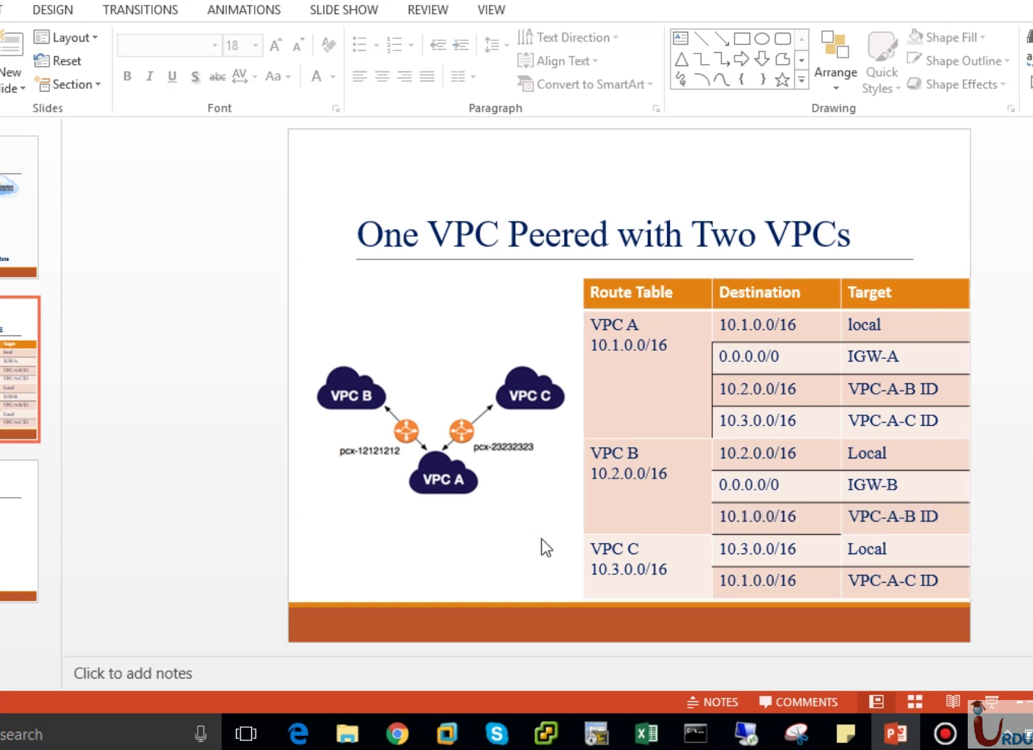
{"action": "left_click", "coordinate": [399, 737]}
{"action": "left_click", "coordinate": [401, 737]}
{"action": "left_click", "coordinate": [397, 734]}
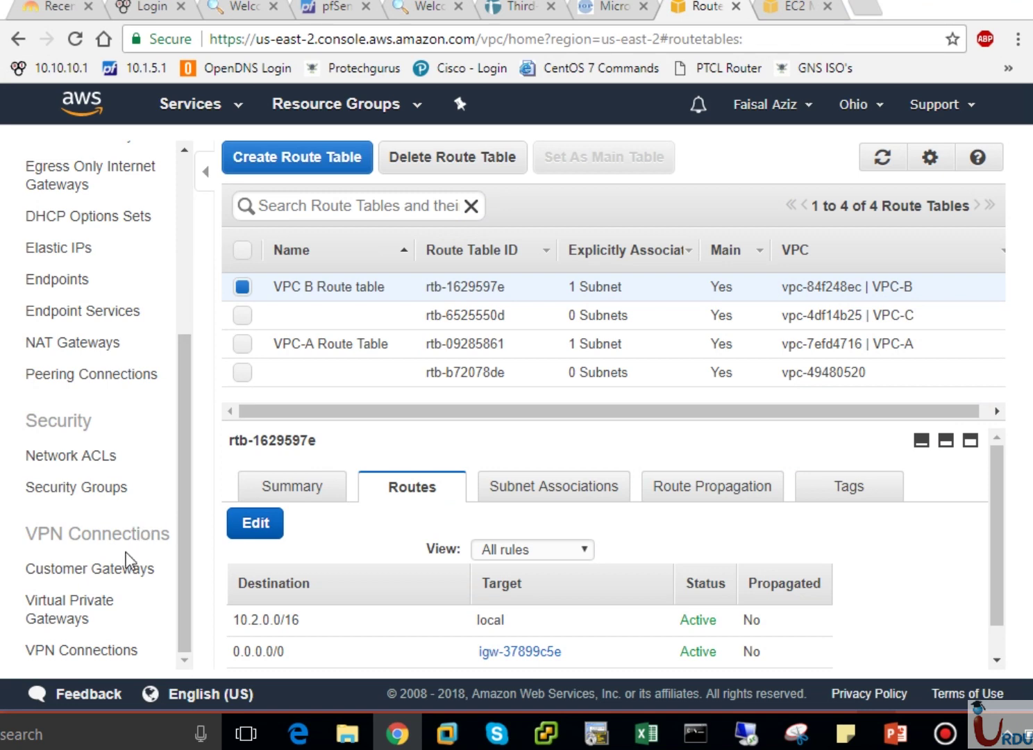
Create peering connection VPC-A-C with requester vpc-7efd4716 (VPC-A) and accepter vpc-4df14b25 (VPC-C).
{"action": "left_click", "coordinate": [79, 375]}
{"action": "left_click", "coordinate": [295, 157]}
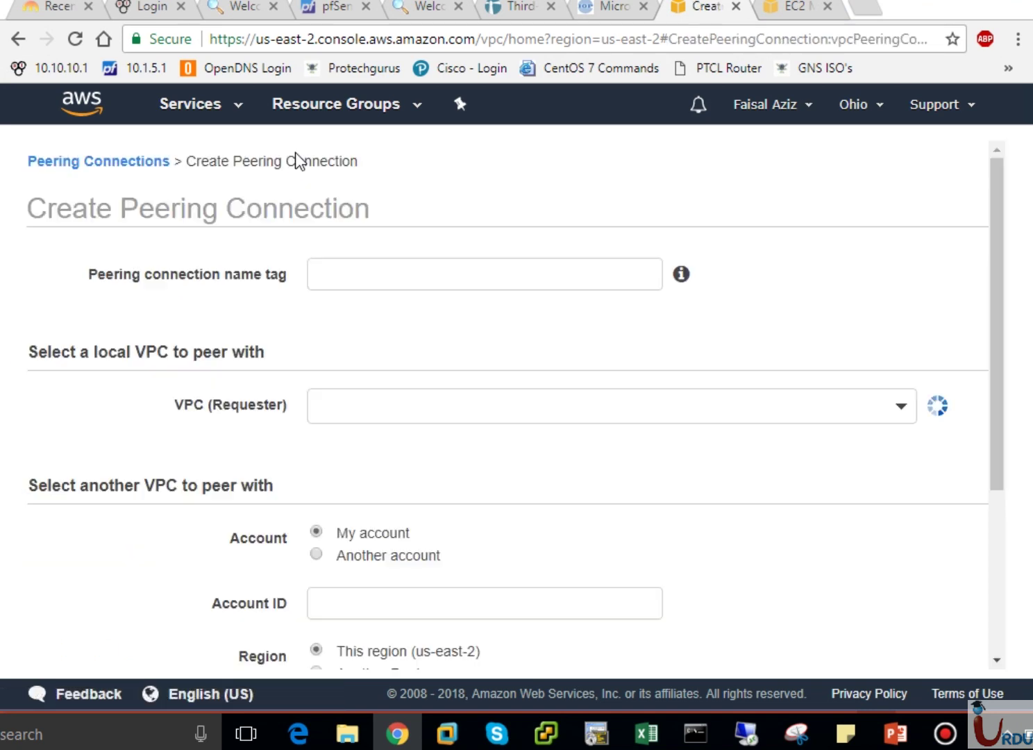
{"action": "left_click", "coordinate": [367, 280]}
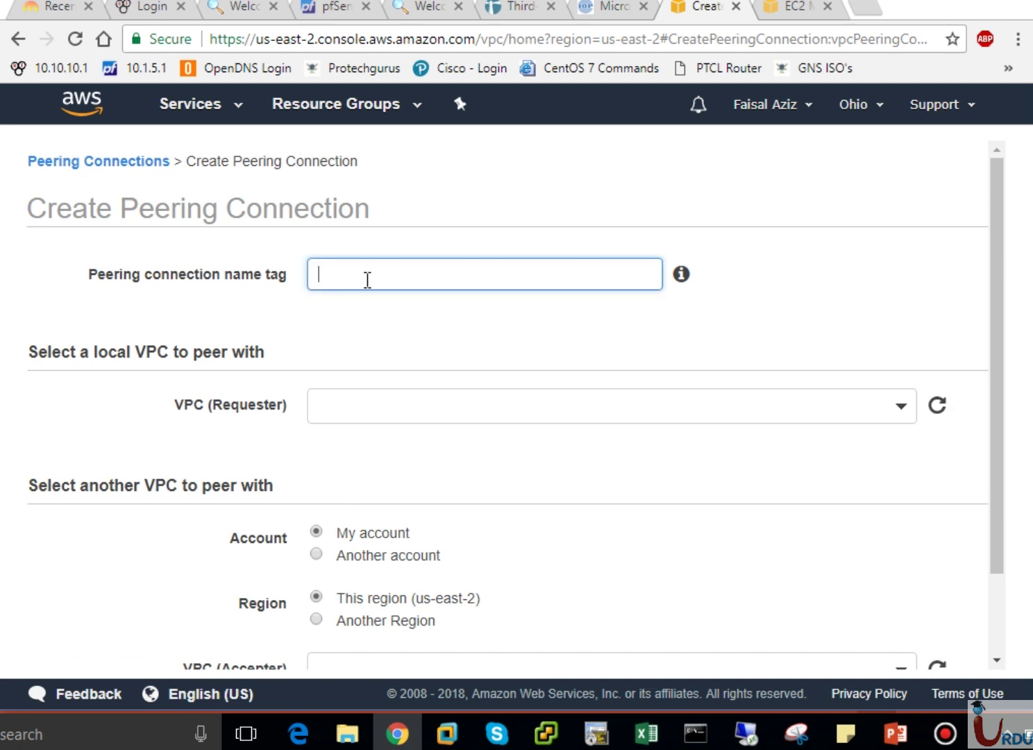
{"action": "type", "text": "VPC-A-C-C"}
{"action": "left_click", "coordinate": [336, 414]}
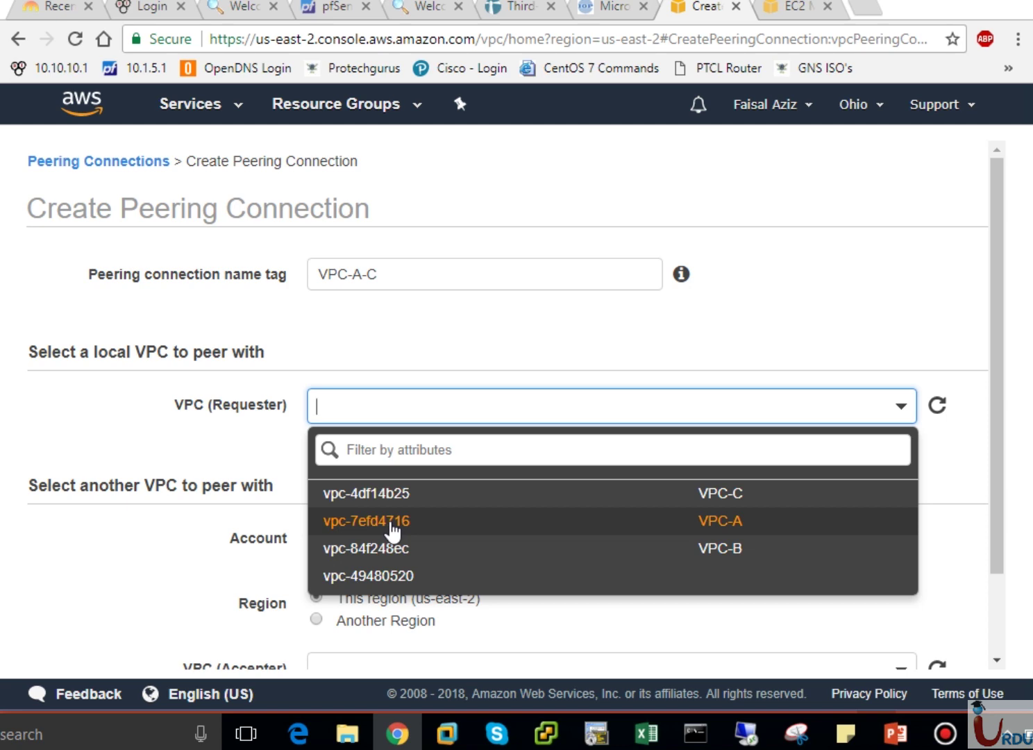
{"action": "left_click", "coordinate": [392, 529]}
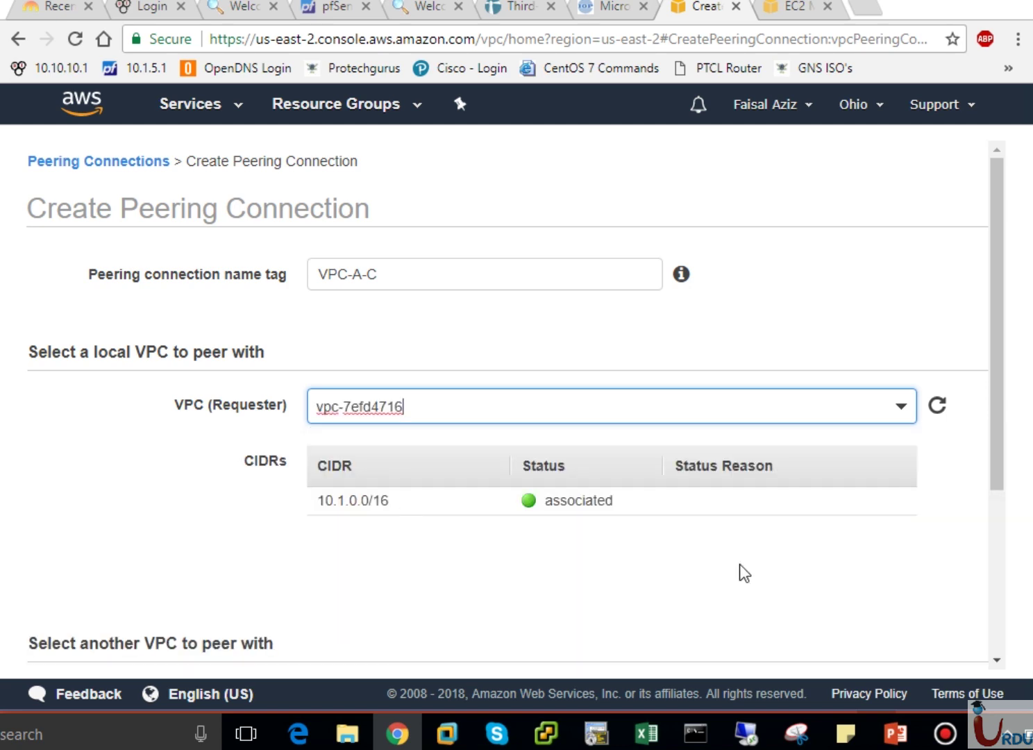
{"action": "scroll", "coordinate": [992, 517], "scroll_direction": "down", "scroll_amount": 4}
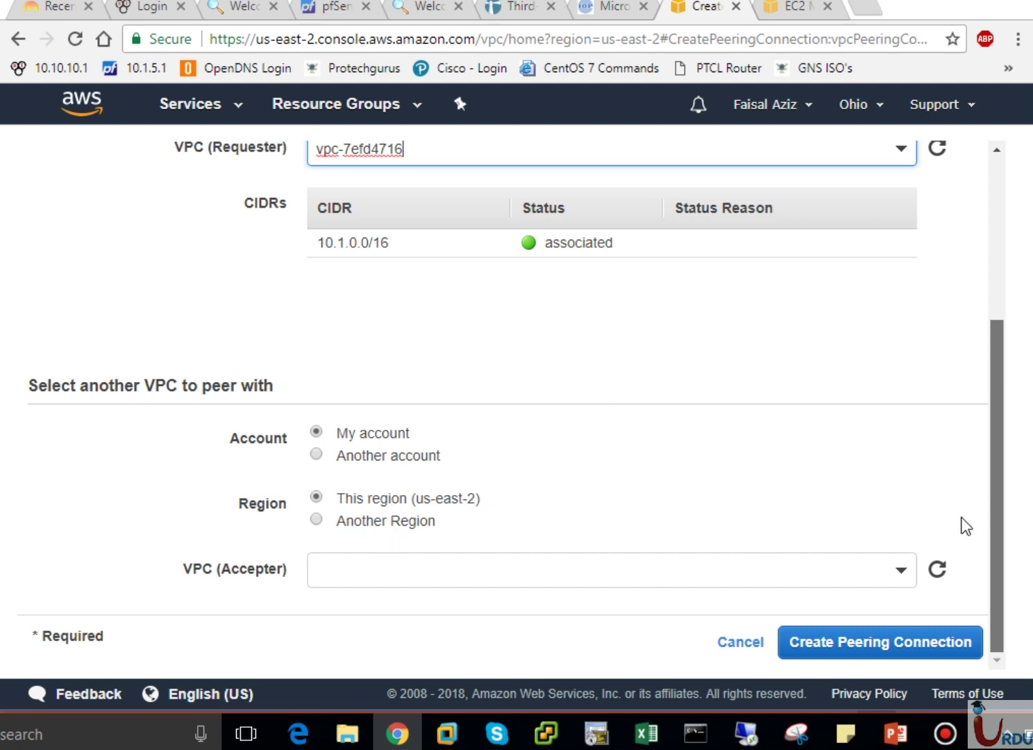
{"action": "left_click", "coordinate": [894, 582]}
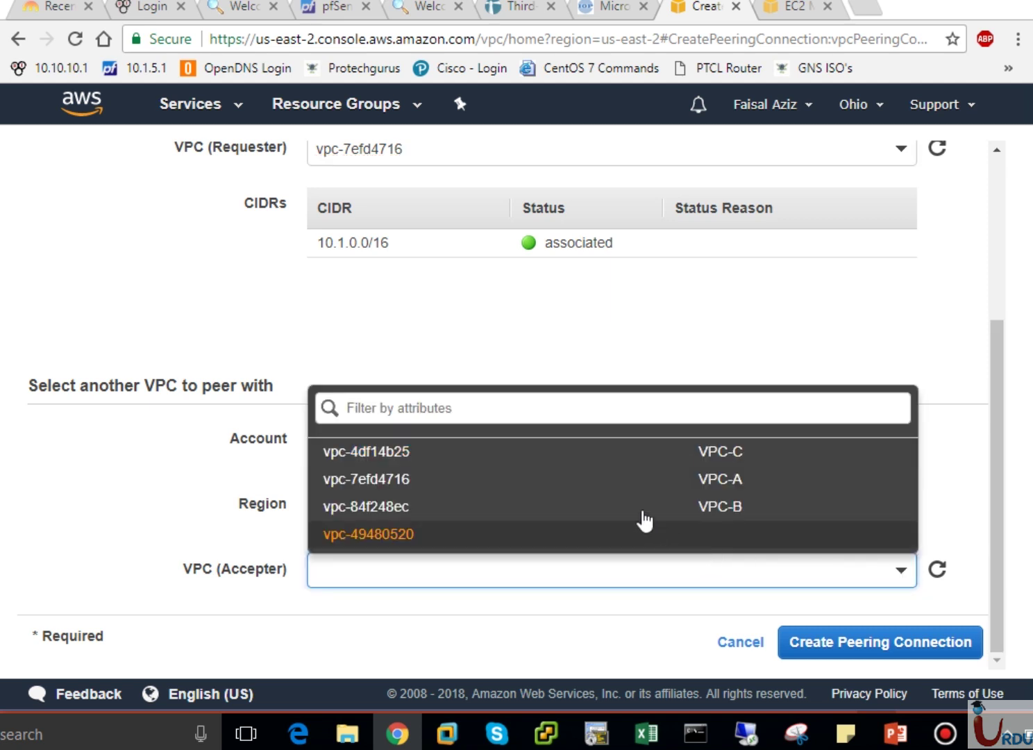
{"action": "left_click", "coordinate": [560, 453]}
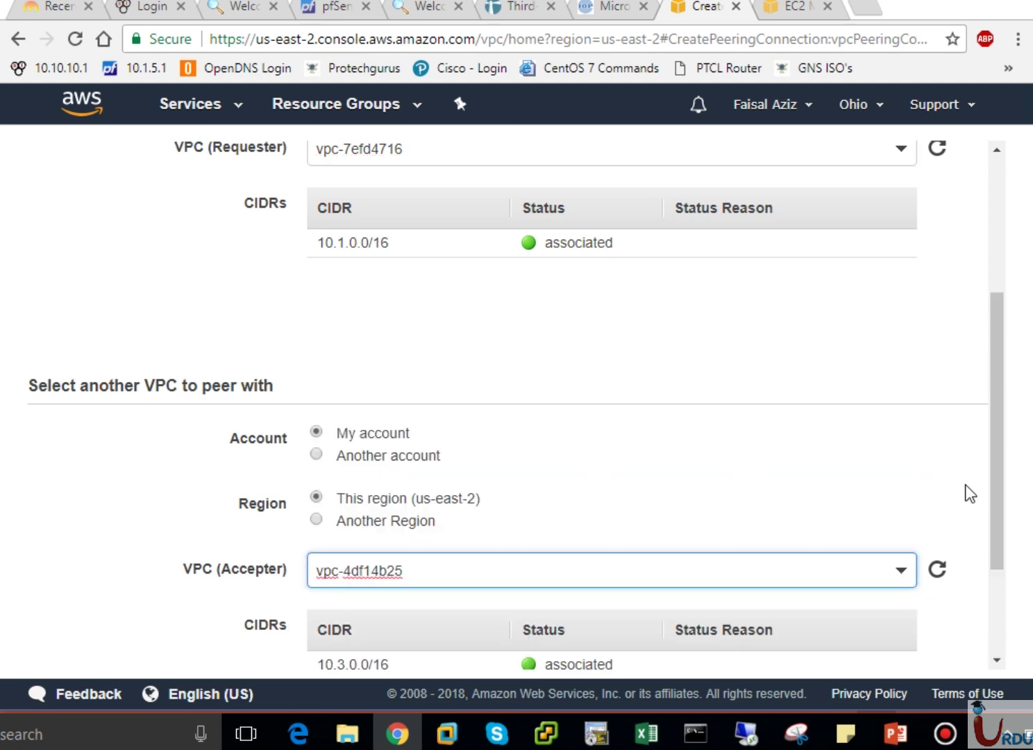
{"action": "scroll", "coordinate": [999, 594], "scroll_direction": "down", "scroll_amount": 2}
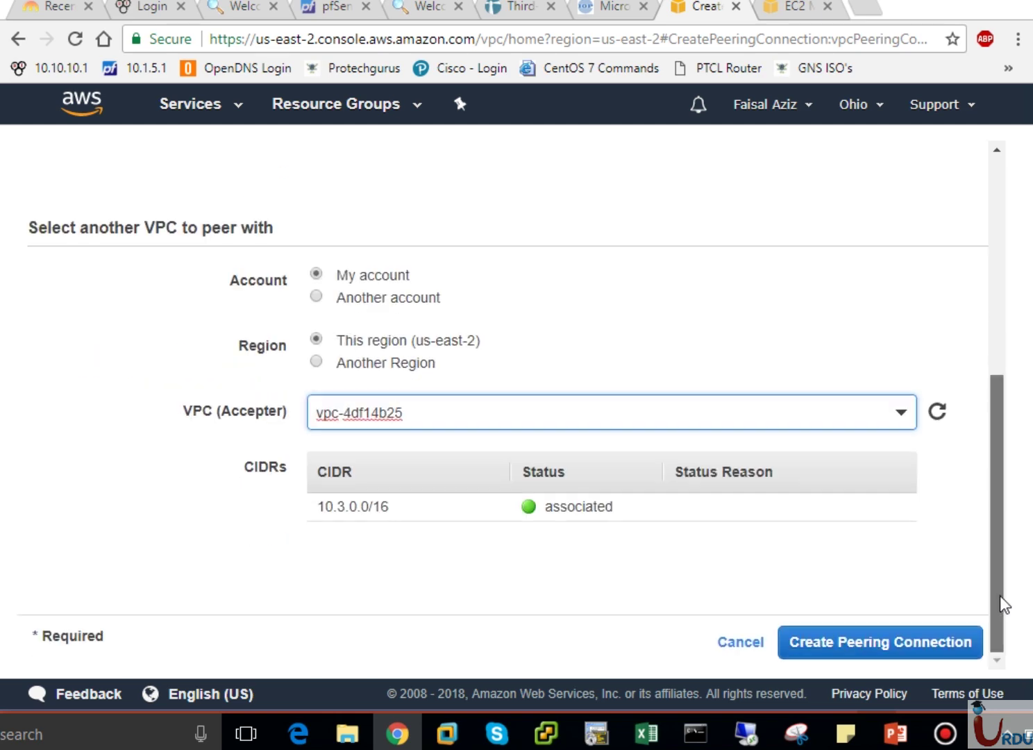
{"action": "left_click", "coordinate": [931, 642]}
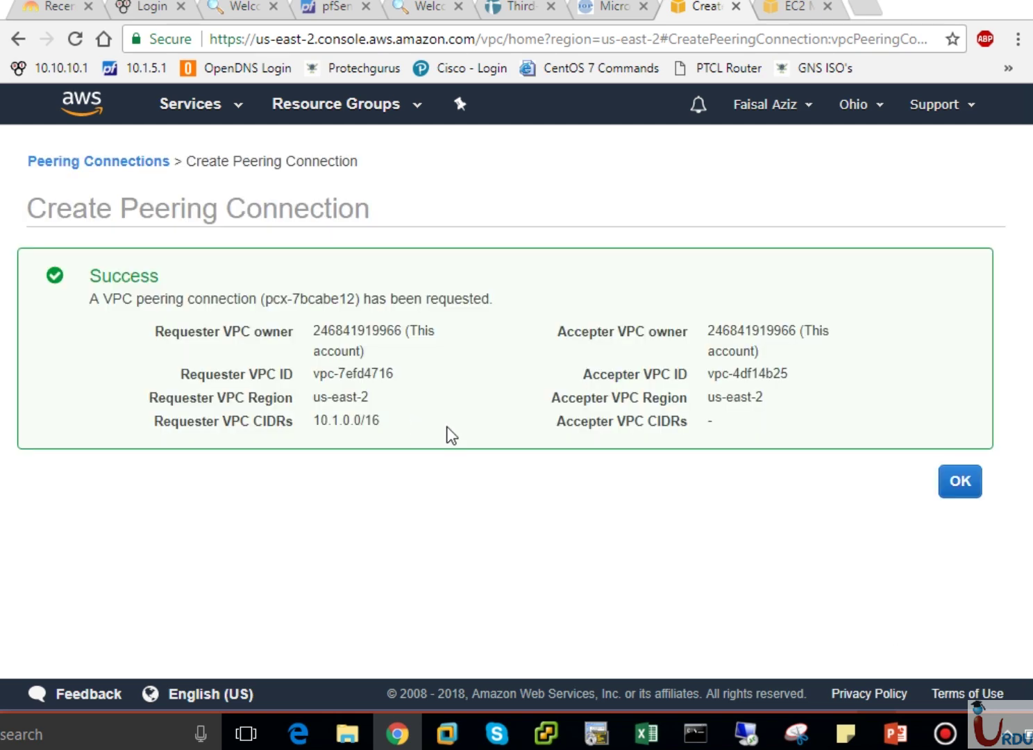
{"action": "left_click", "coordinate": [971, 488]}
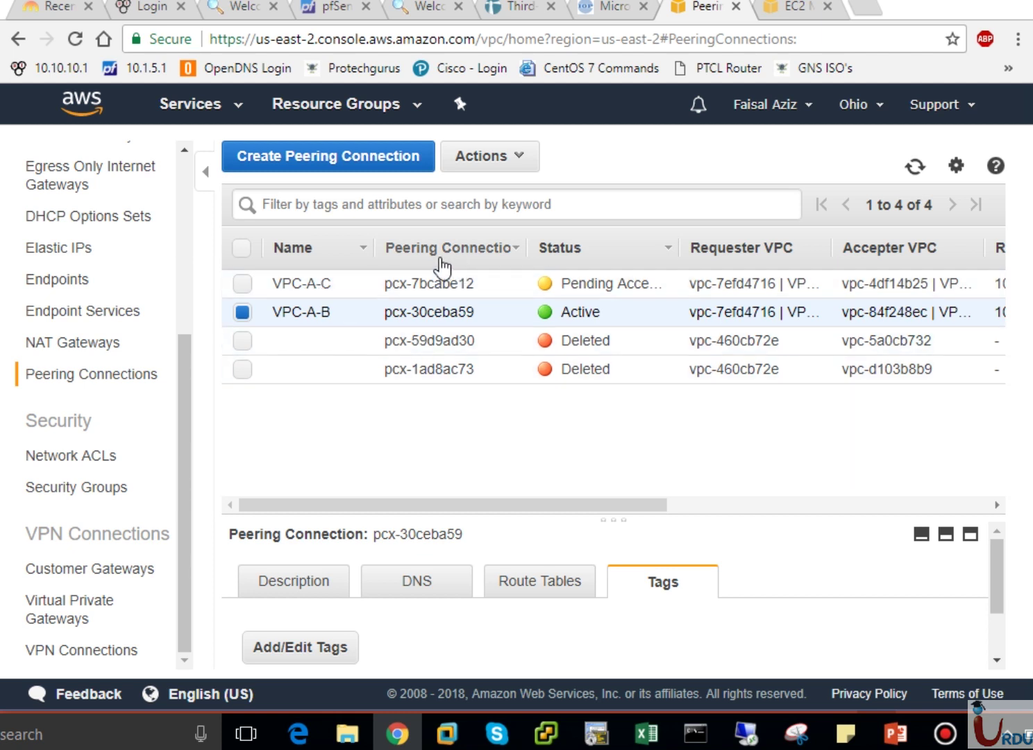
Select the VPC-A-C connection and accept its request, making pcx-7bcabe12 Active.
{"action": "left_click", "coordinate": [497, 157]}
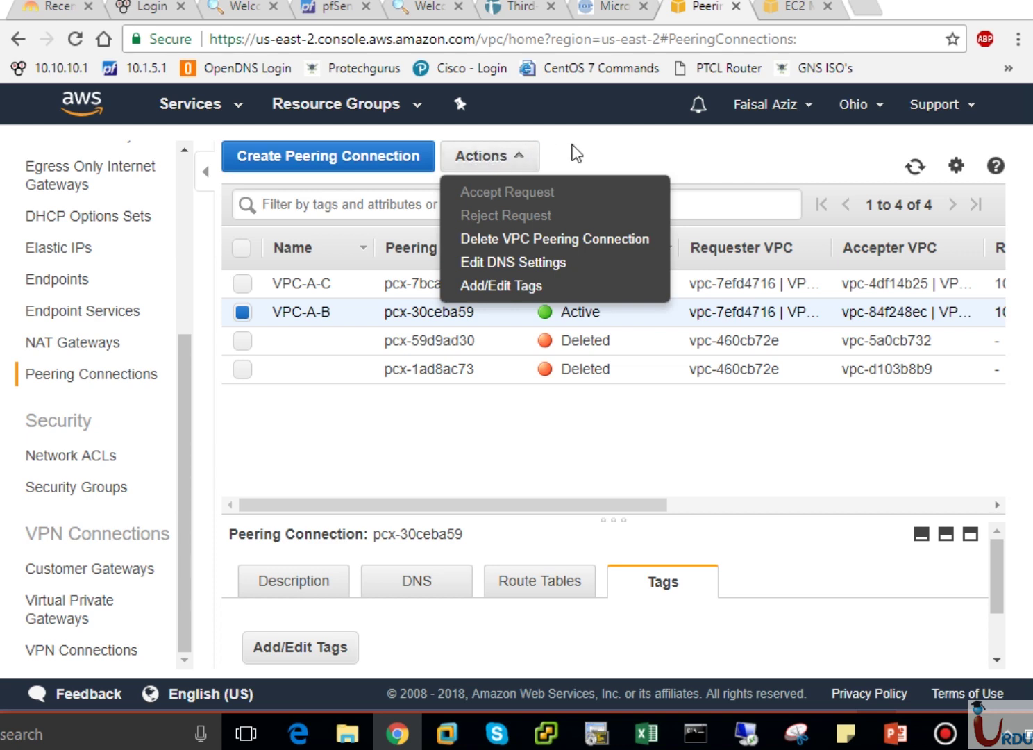
{"action": "left_click", "coordinate": [573, 153]}
{"action": "left_click", "coordinate": [242, 312]}
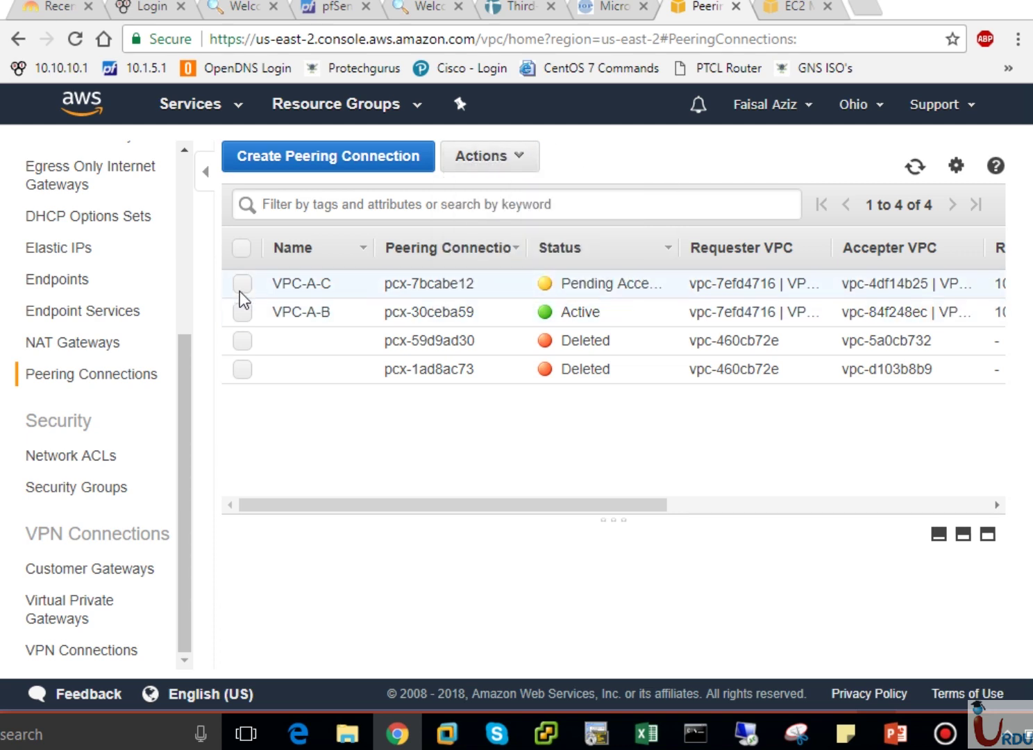
{"action": "left_click", "coordinate": [241, 285]}
{"action": "left_click", "coordinate": [497, 157]}
{"action": "left_click", "coordinate": [491, 190]}
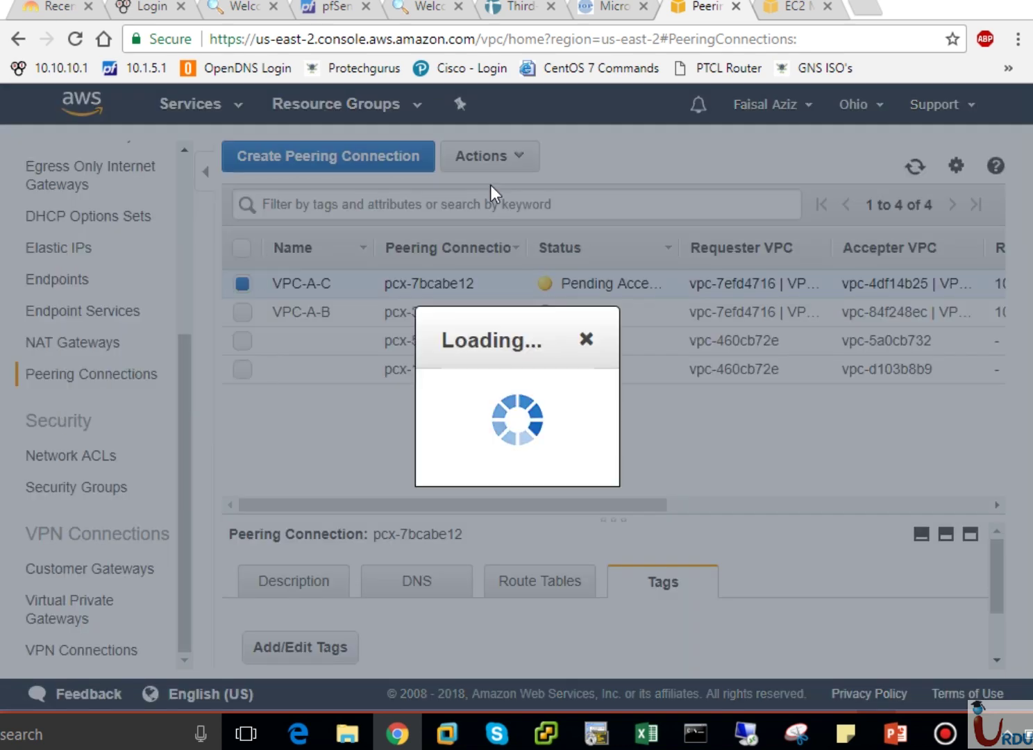
{"action": "left_click", "coordinate": [867, 500]}
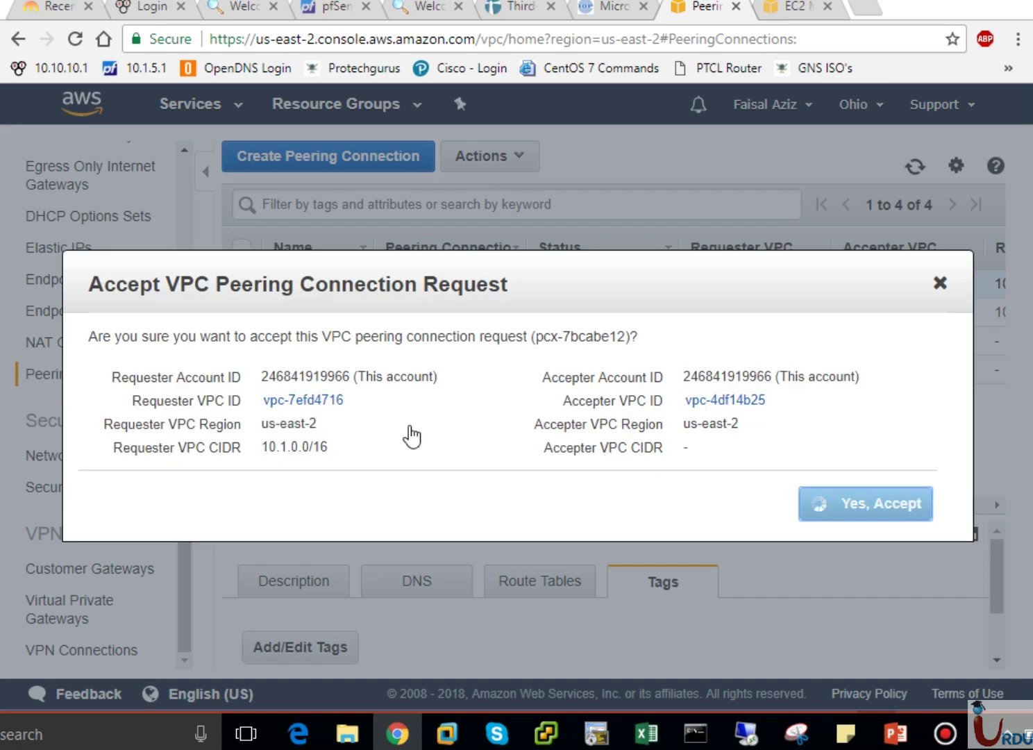
{"action": "left_click", "coordinate": [886, 491]}
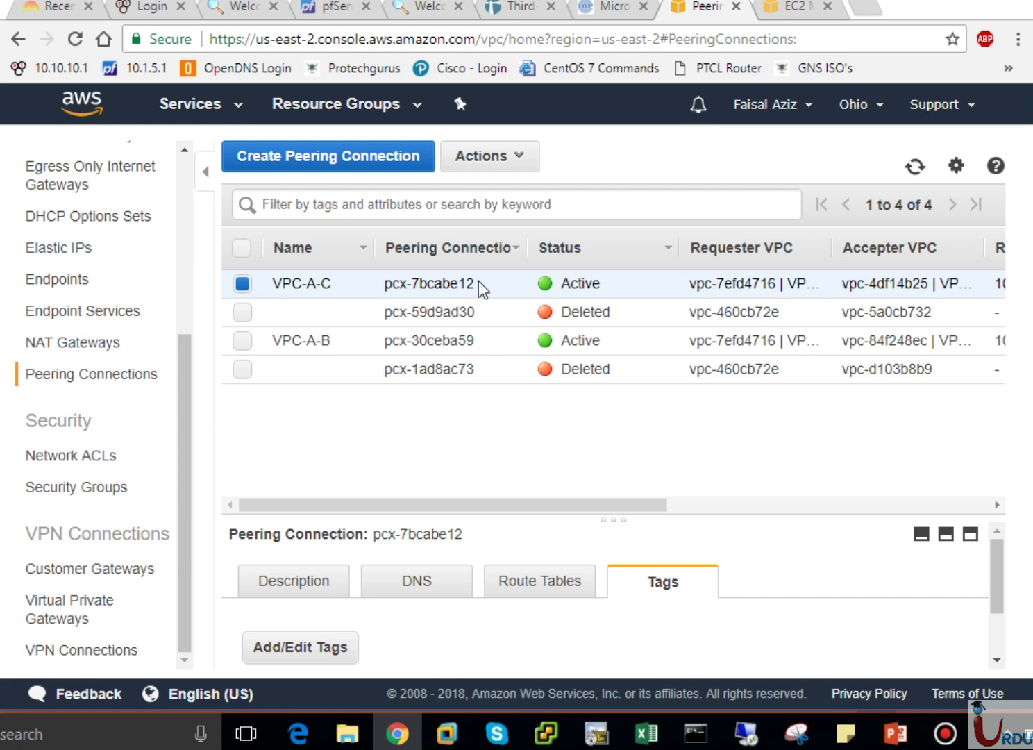
{"action": "left_click_drag", "start_coordinate": [476, 281], "coordinate": [455, 283]}
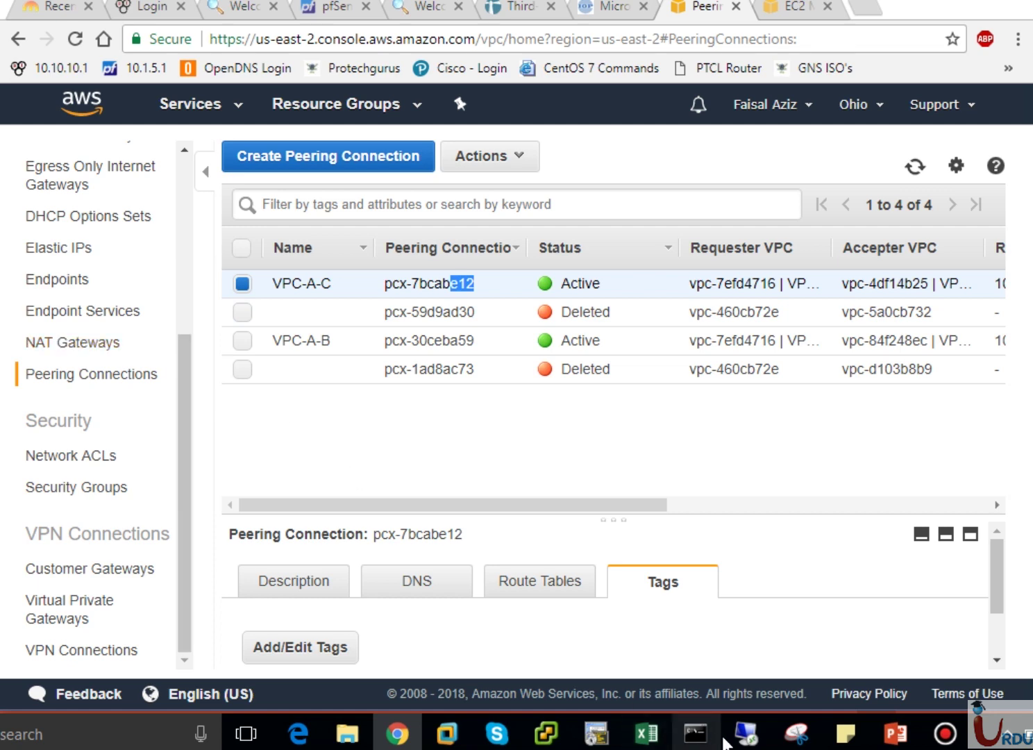
Highlight VPC A's planned 10.3.0.0/16 destination on the PowerPoint peering slide.
{"action": "left_click", "coordinate": [885, 740]}
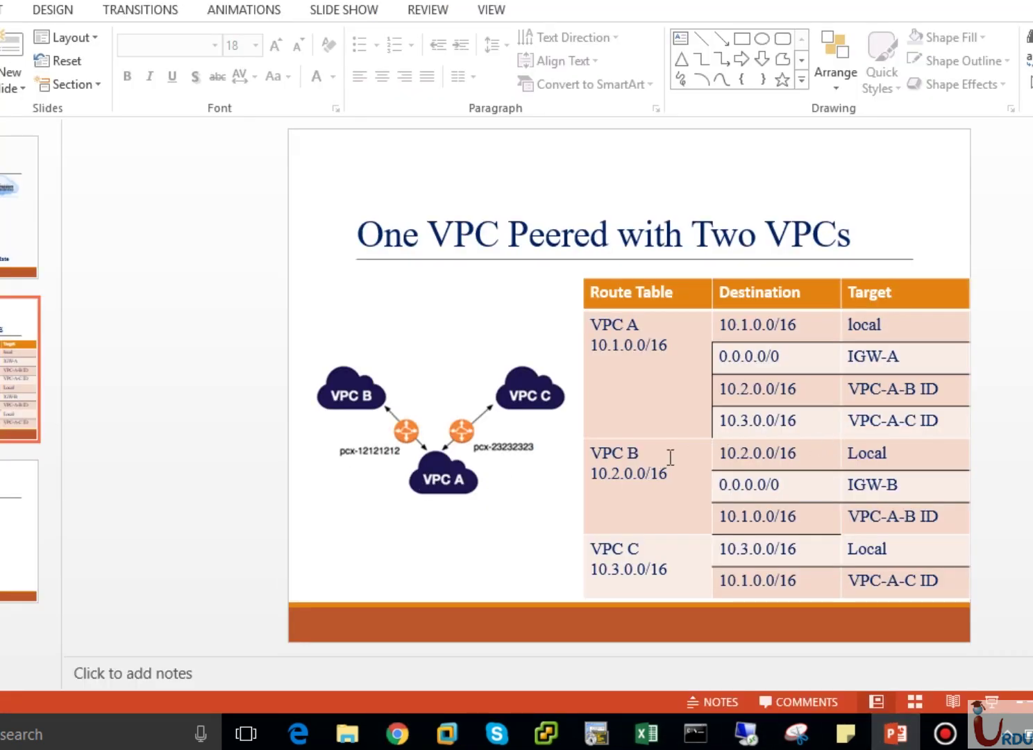
{"action": "left_click_drag", "start_coordinate": [723, 422], "coordinate": [798, 422]}
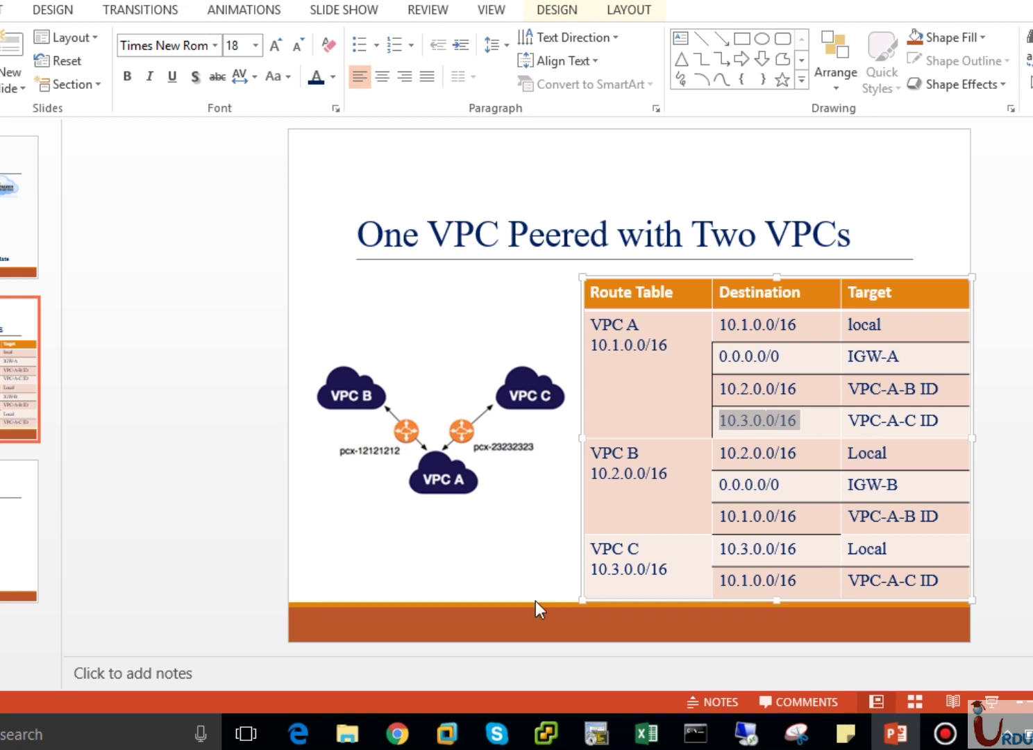
Go to Route Tables and select the VPC-A Route Table.
{"action": "left_click", "coordinate": [397, 734]}
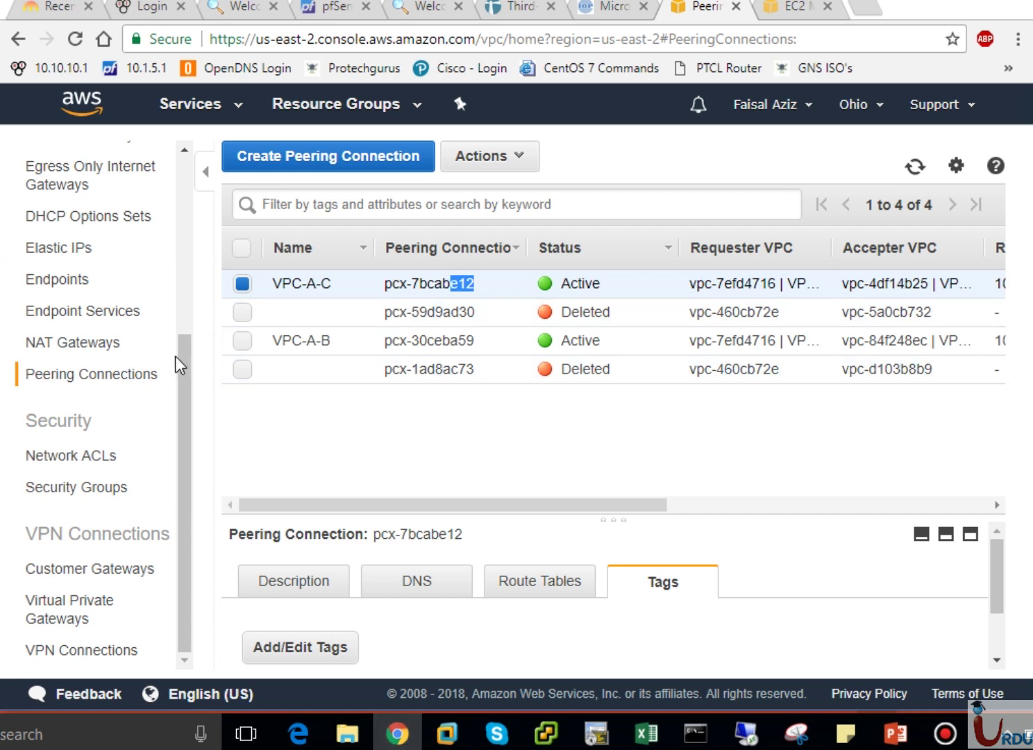
{"action": "scroll", "coordinate": [191, 286], "scroll_direction": "up", "scroll_amount": 5}
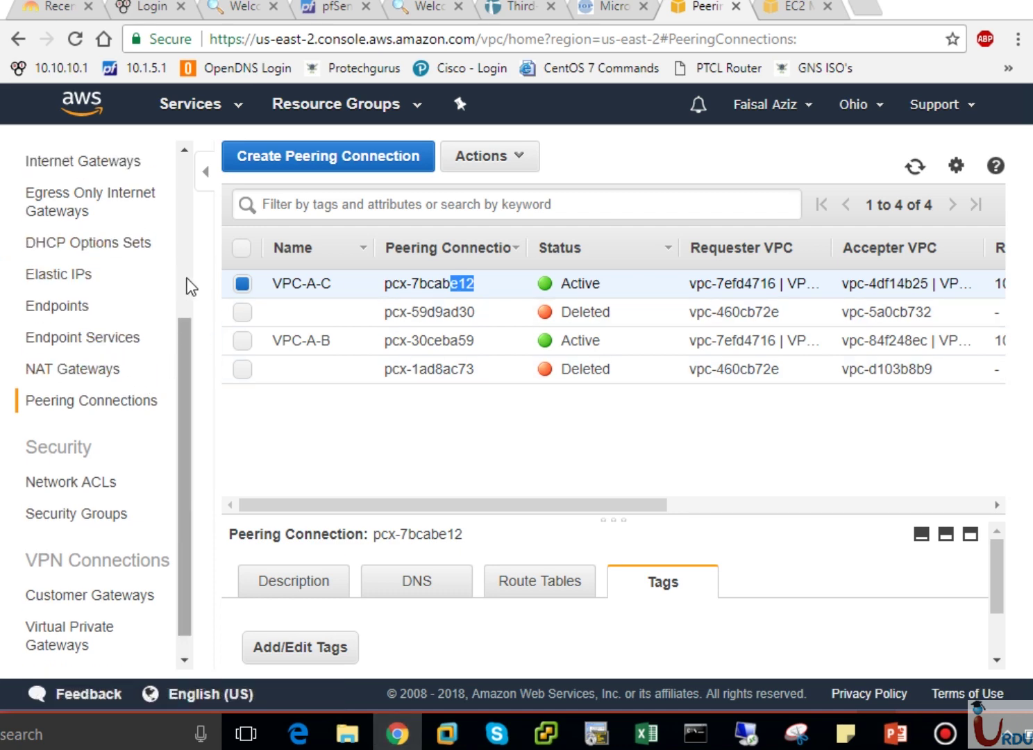
{"action": "left_click", "coordinate": [84, 409]}
{"action": "left_click", "coordinate": [84, 397]}
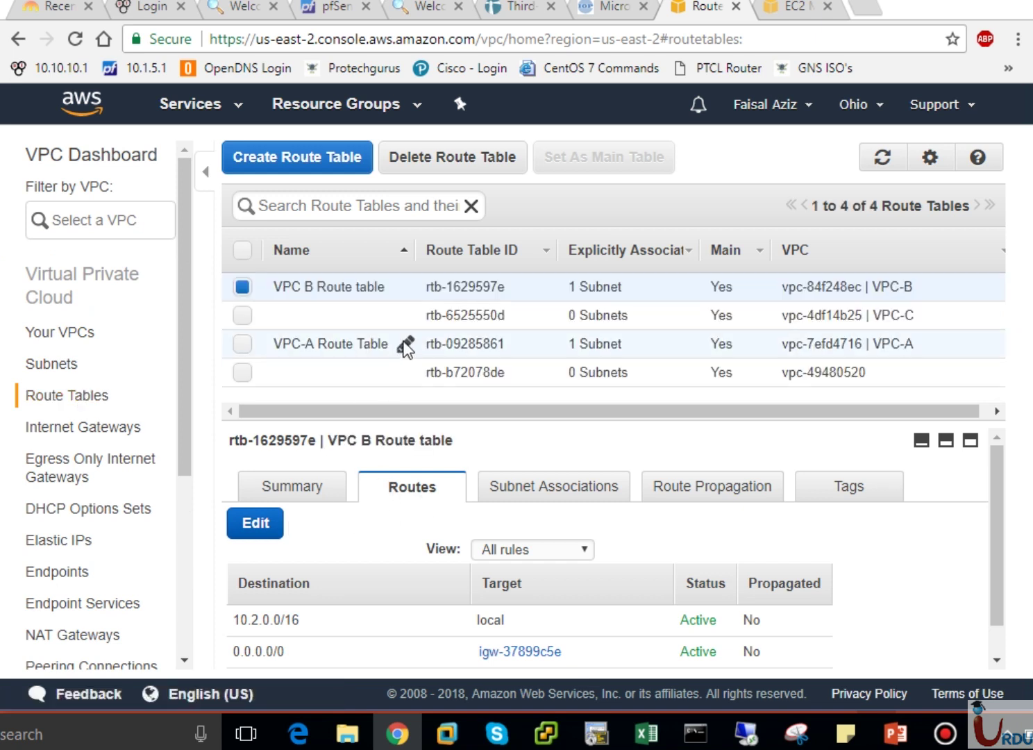
{"action": "left_click", "coordinate": [324, 345]}
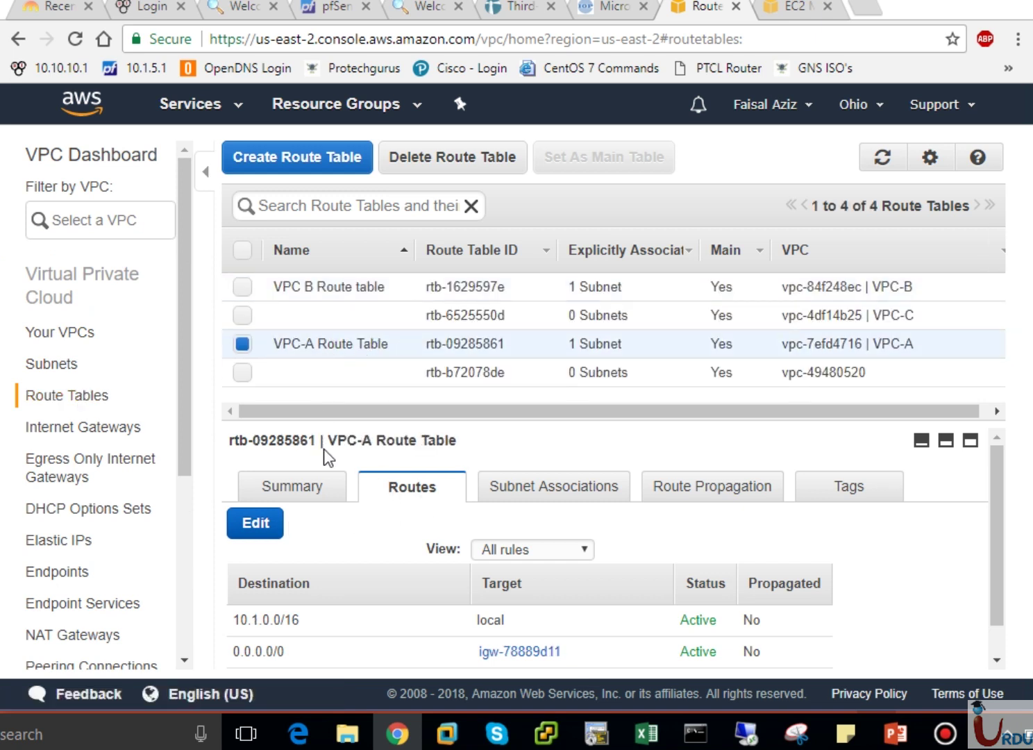
Add and save a 10.3.0.0/16 route via pcx-7bcabe12, then select VPC-C's route table.
{"action": "left_click", "coordinate": [250, 526]}
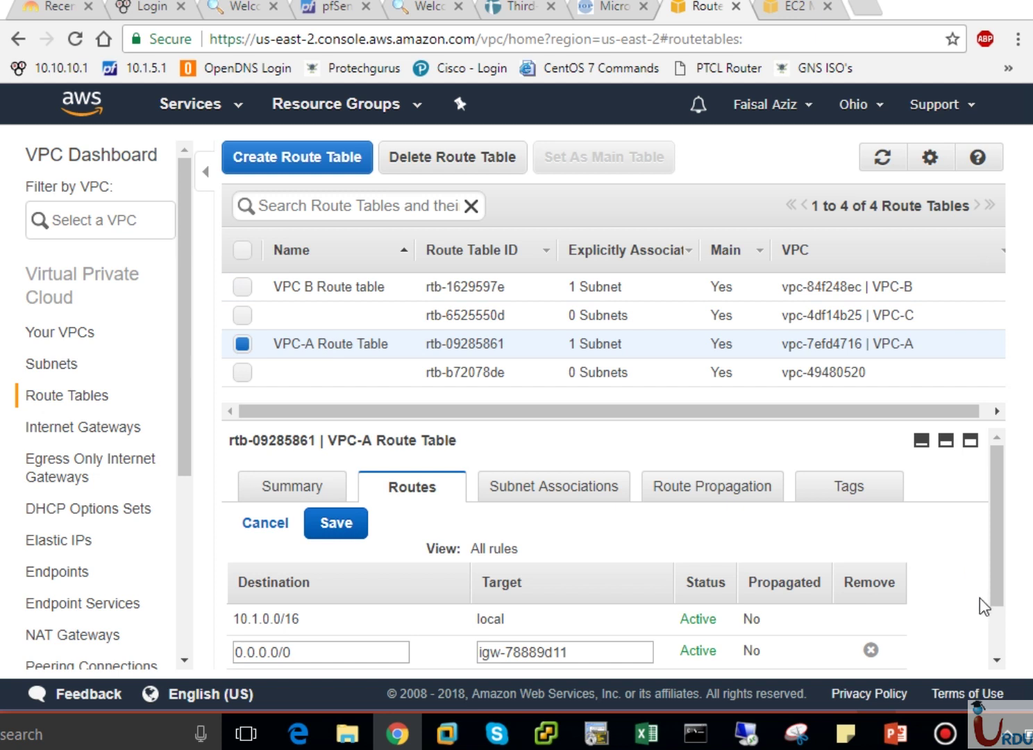
{"action": "scroll", "coordinate": [1000, 629], "scroll_direction": "down", "scroll_amount": 1}
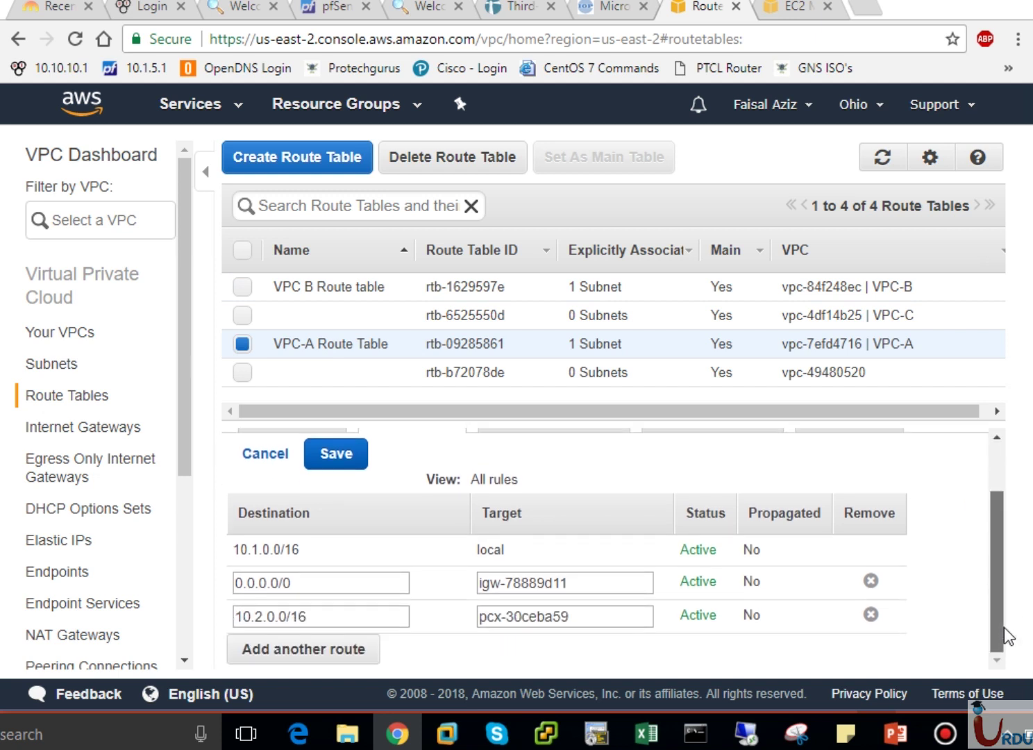
{"action": "left_click", "coordinate": [318, 650]}
{"action": "left_click", "coordinate": [315, 649]}
{"action": "type", "text": "10.3.0.0."}
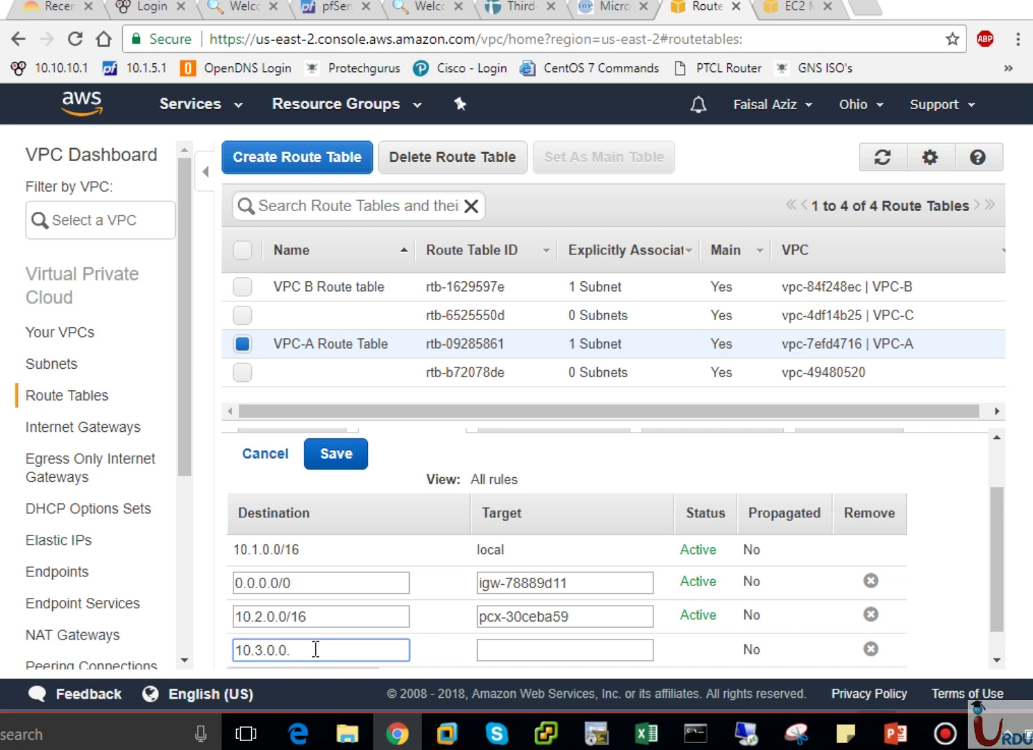
{"action": "key", "text": "BackSpace"}
{"action": "type", "text": "/16"}
{"action": "left_click", "coordinate": [480, 650]}
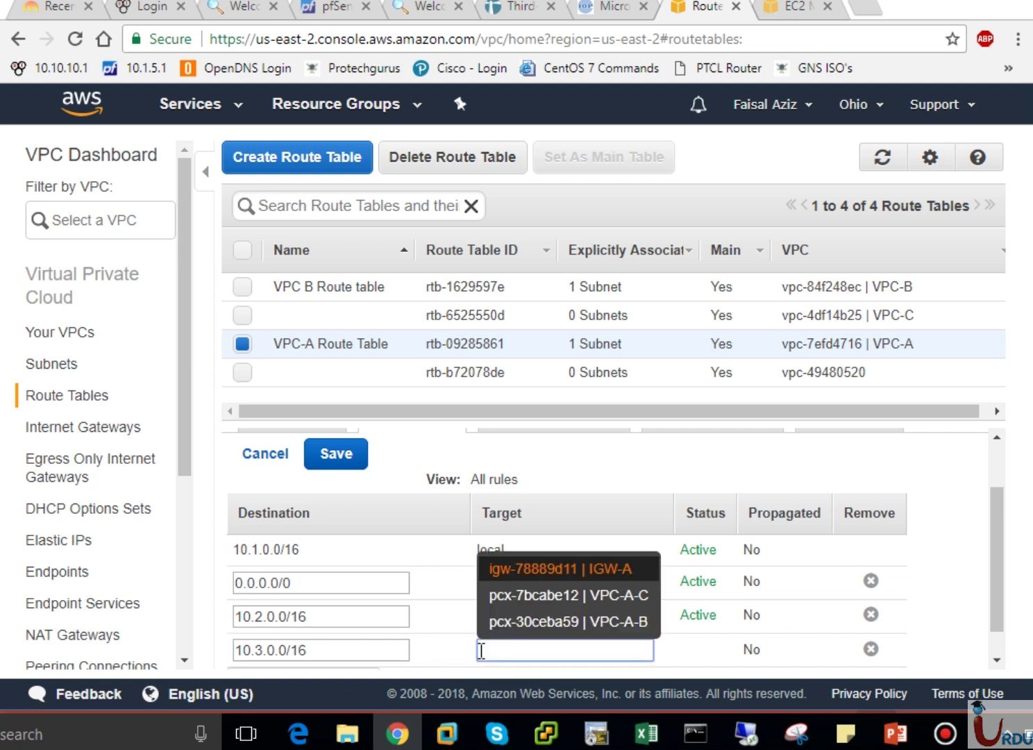
{"action": "left_click", "coordinate": [552, 595]}
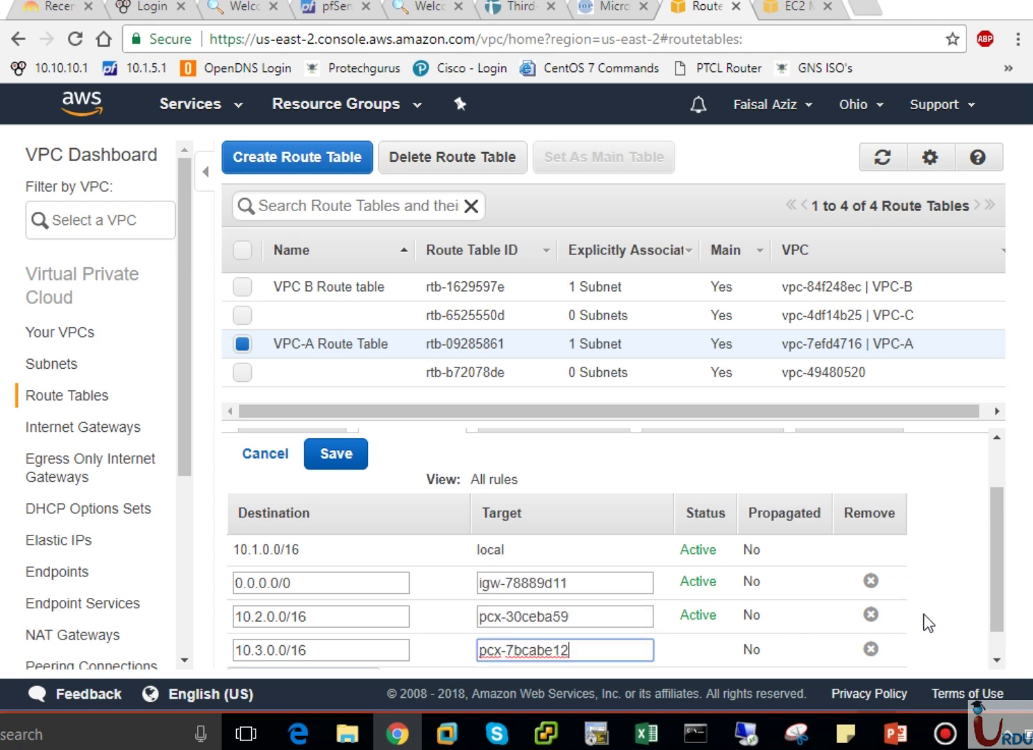
{"action": "left_click", "coordinate": [356, 452]}
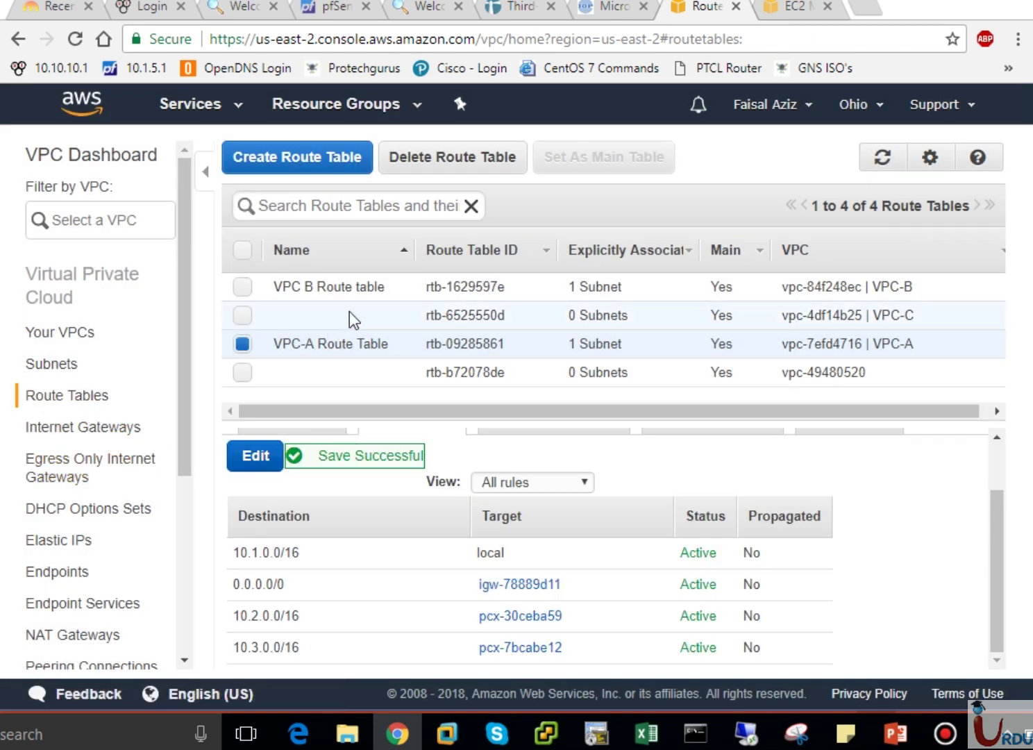
{"action": "left_click", "coordinate": [326, 316]}
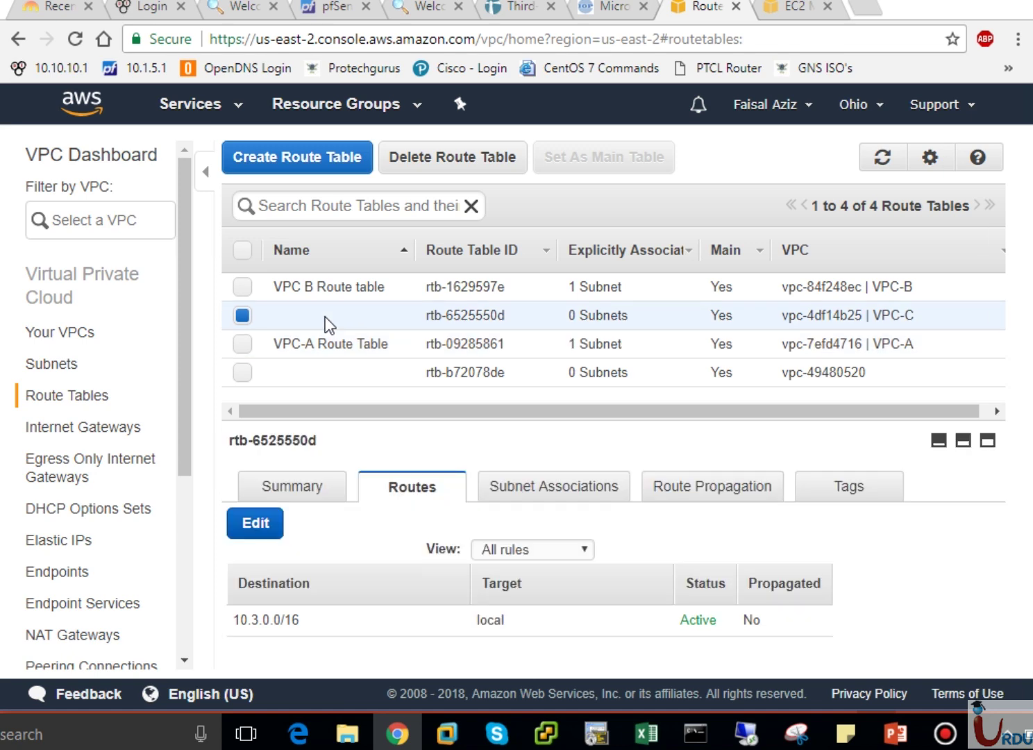
{"action": "left_click", "coordinate": [896, 734]}
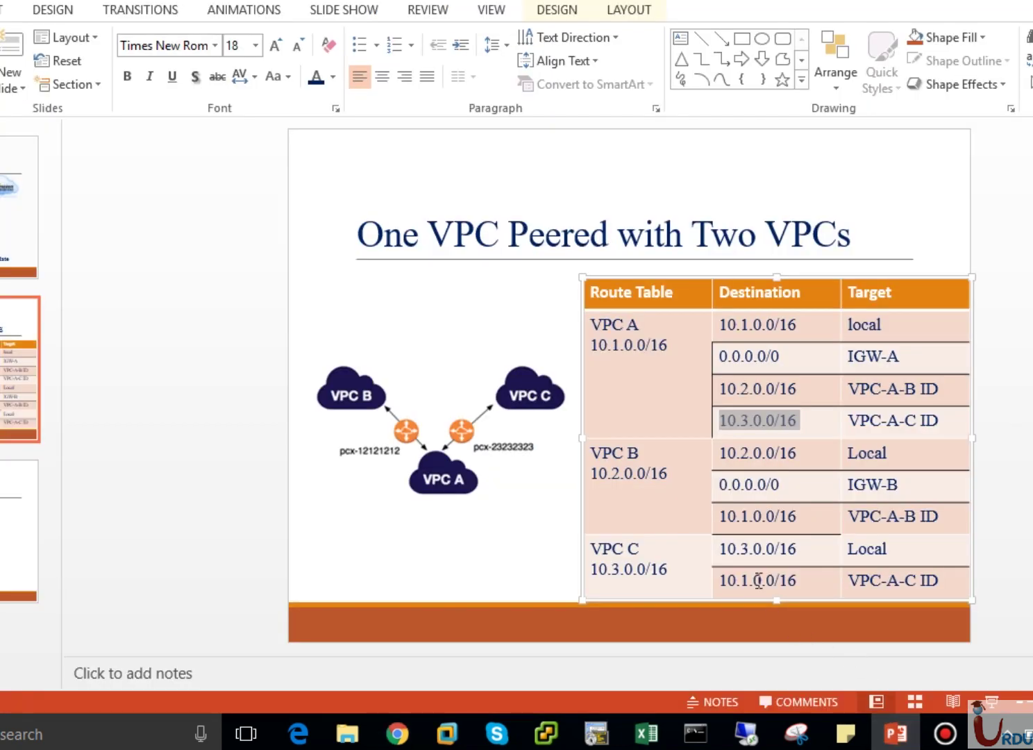
{"action": "left_click_drag", "start_coordinate": [720, 548], "coordinate": [799, 549]}
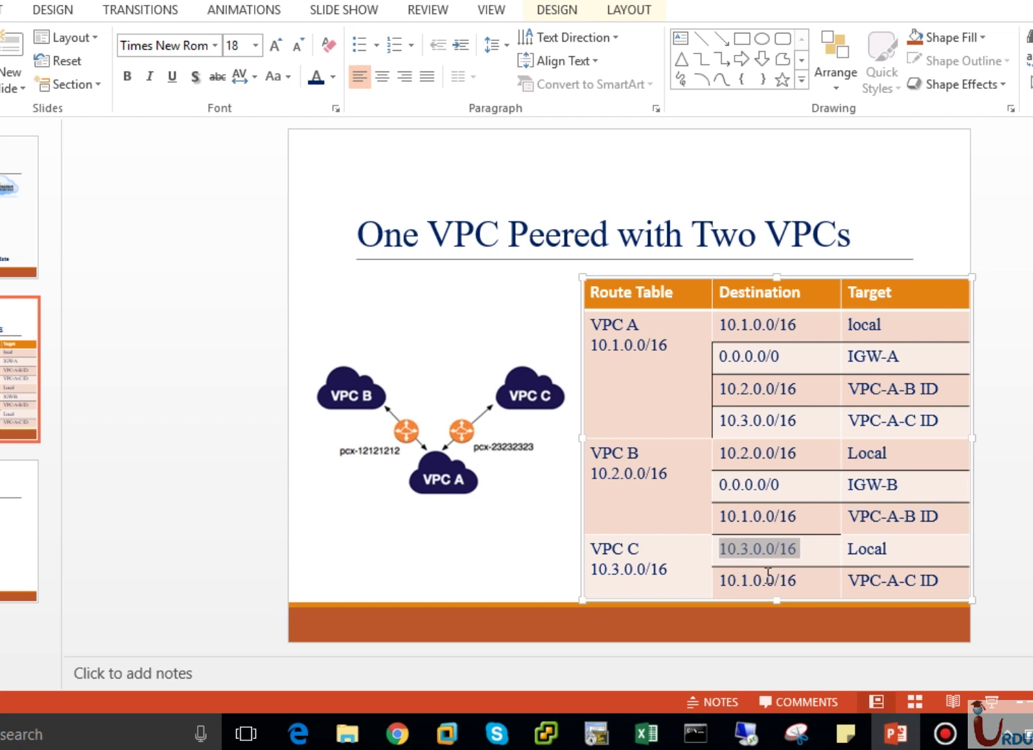
{"action": "left_click", "coordinate": [818, 583]}
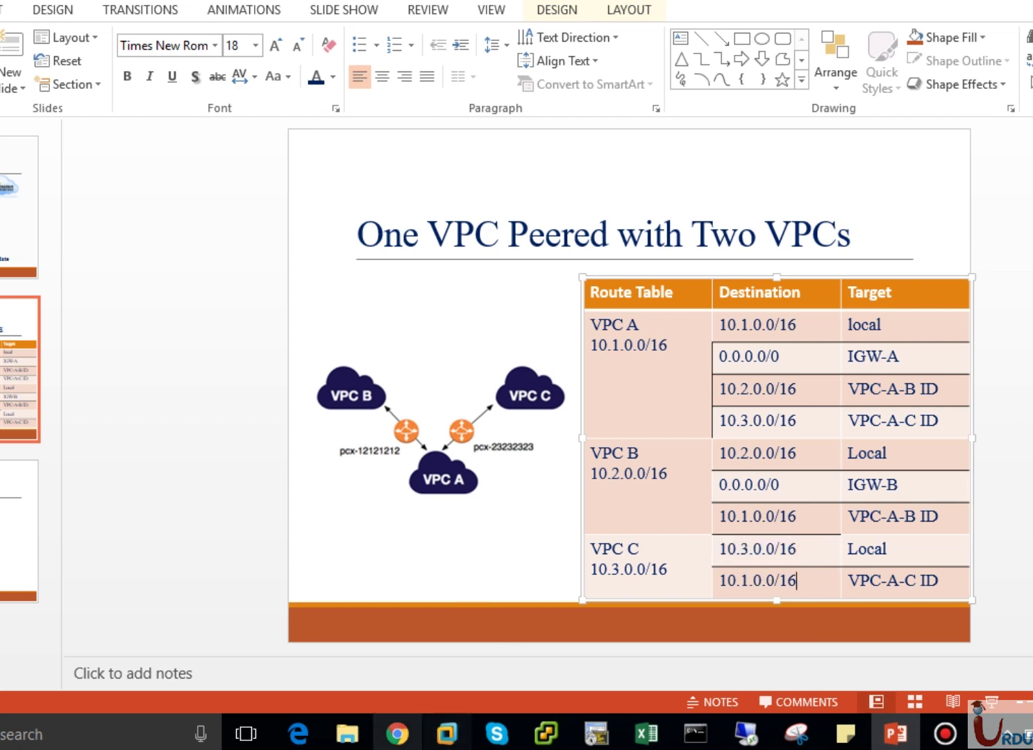
{"action": "left_click", "coordinate": [397, 732]}
Add and save a 10.1.0.0/16 route via pcx-7bcabe12 in rtb-6525550d, then view its subnet associations.
{"action": "left_click", "coordinate": [250, 521]}
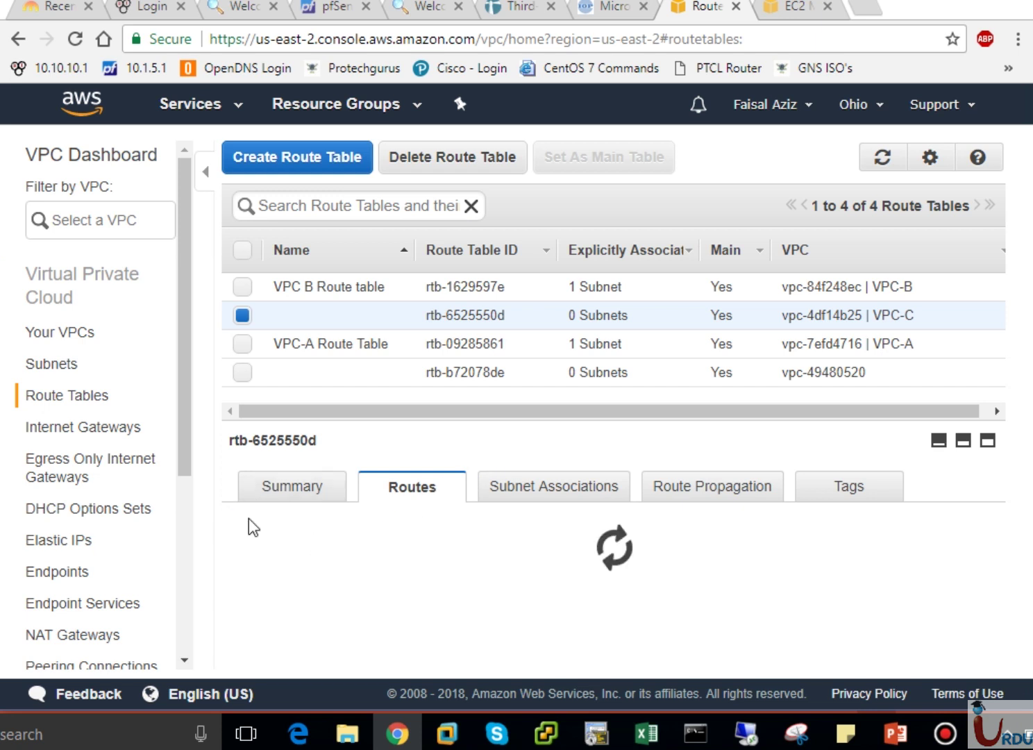
{"action": "left_click", "coordinate": [361, 658]}
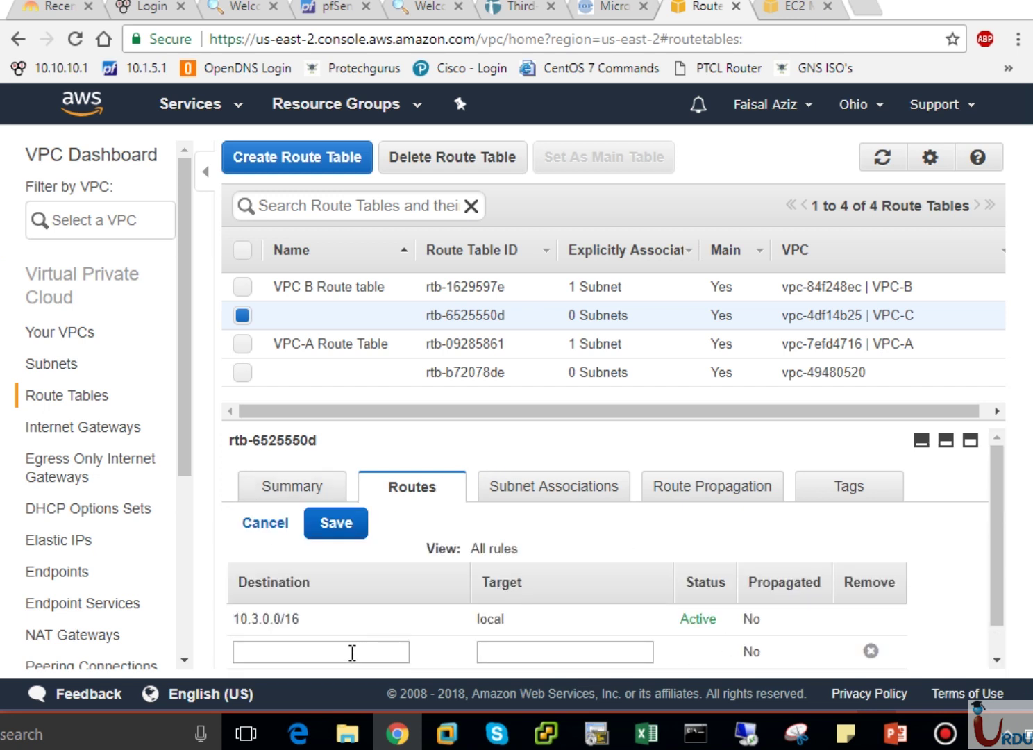
{"action": "left_click", "coordinate": [351, 653]}
{"action": "type", "text": "0."}
{"action": "key", "text": "BackSpace"}
{"action": "key", "text": "BackSpace"}
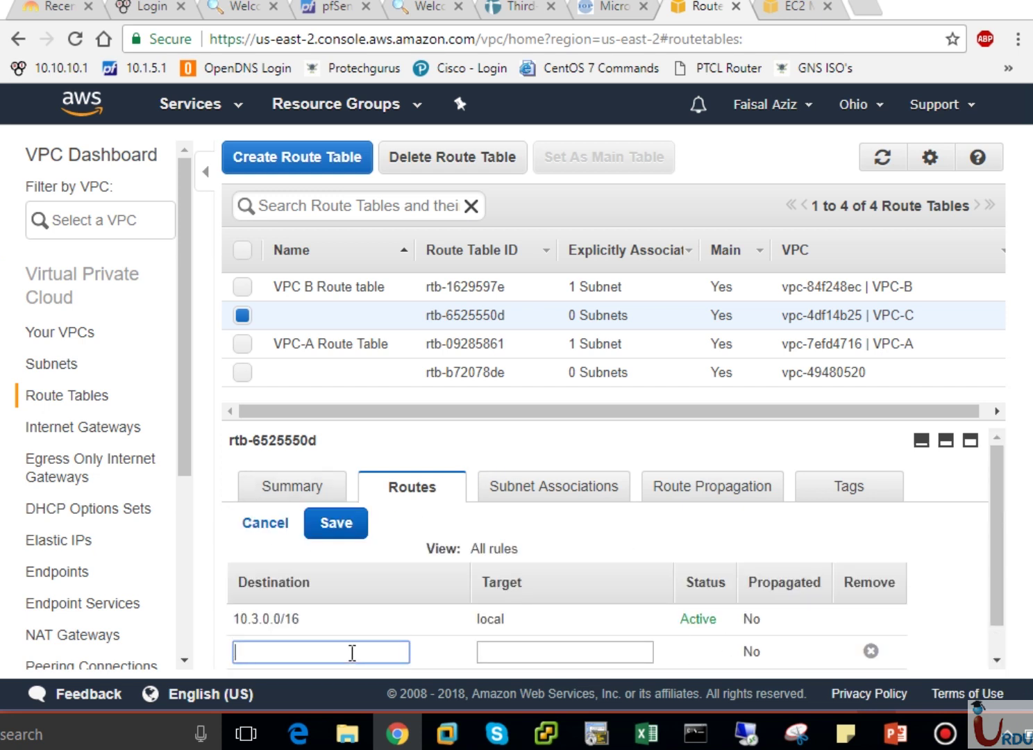
{"action": "type", "text": "10.1.0."}
{"action": "type", "text": "0."}
{"action": "type", "text": "16"}
{"action": "left_click", "coordinate": [503, 656]}
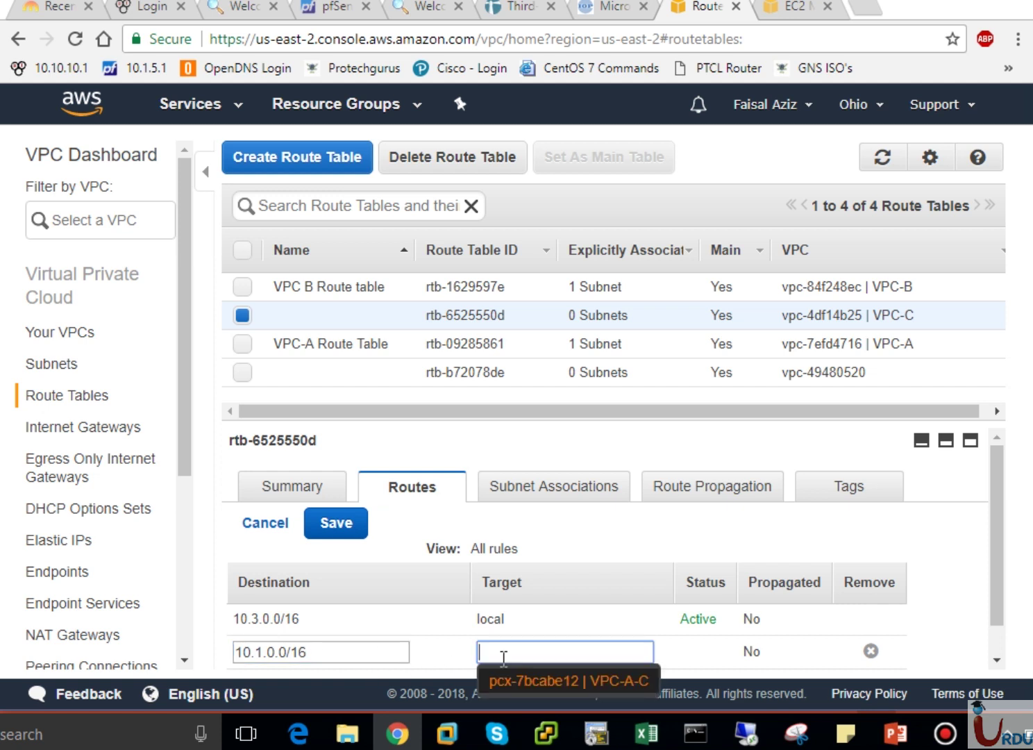
{"action": "left_click", "coordinate": [597, 675]}
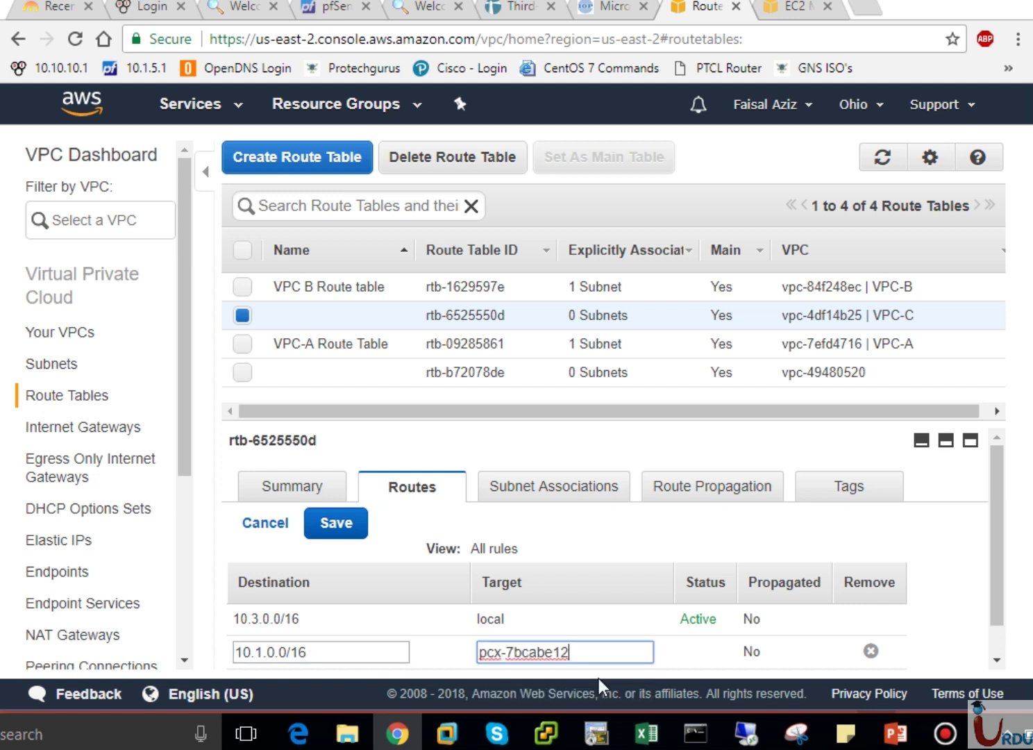
{"action": "left_click", "coordinate": [338, 525]}
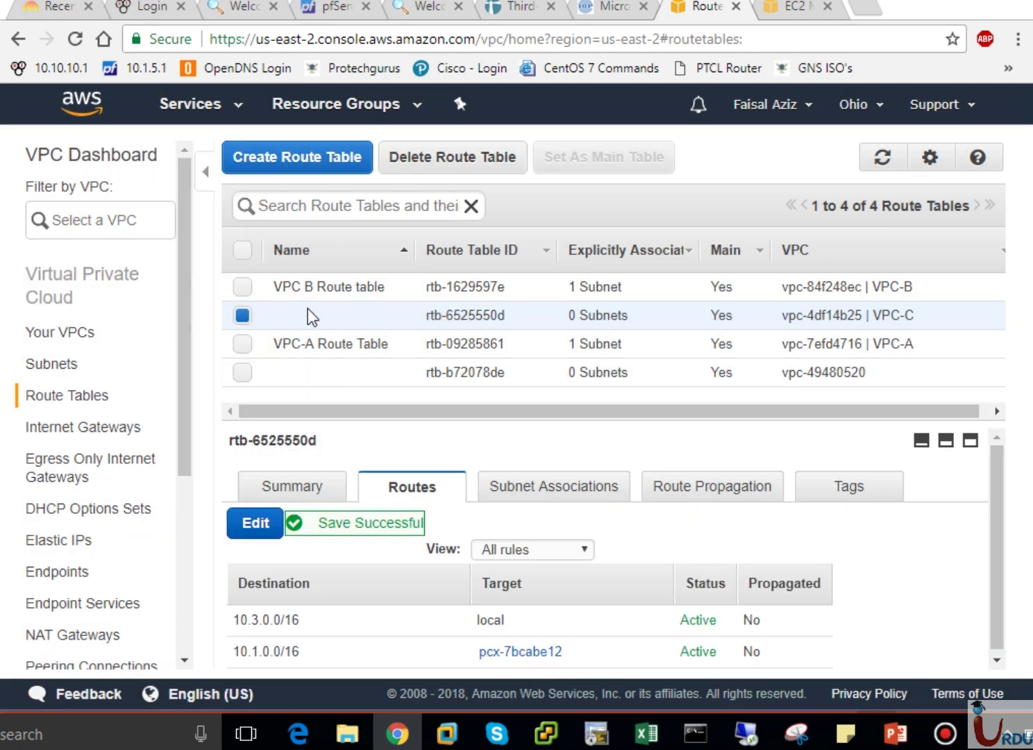
{"action": "left_click", "coordinate": [518, 486]}
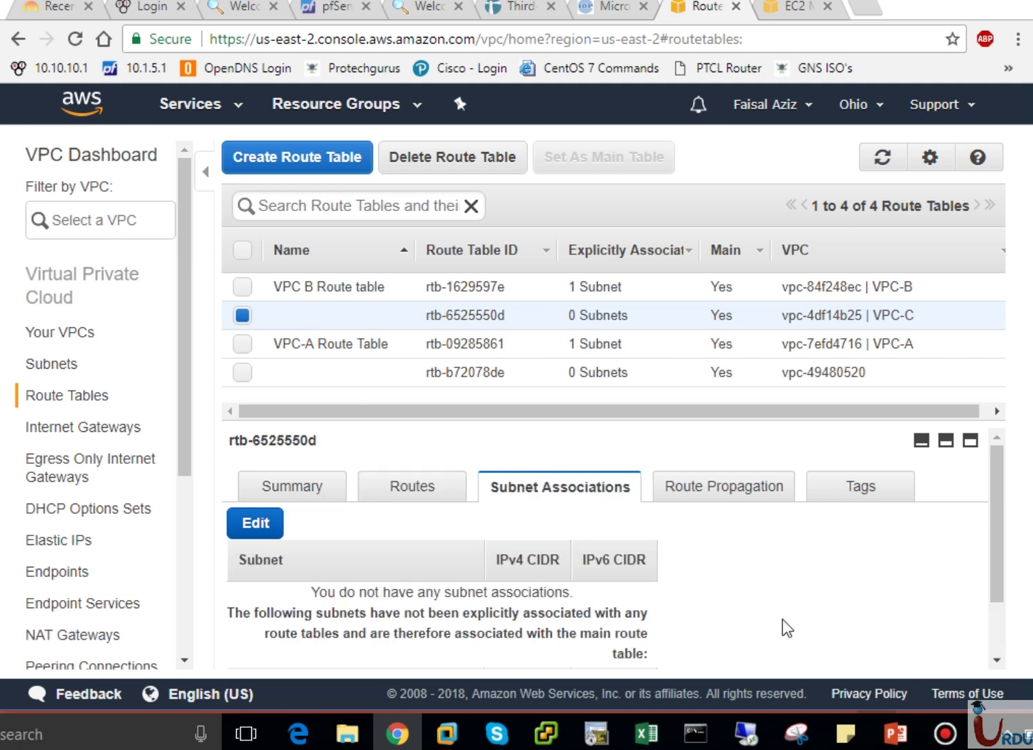
Review the peering routes in the VPC-C, VPC B and VPC-A route tables.
{"action": "left_click", "coordinate": [999, 641]}
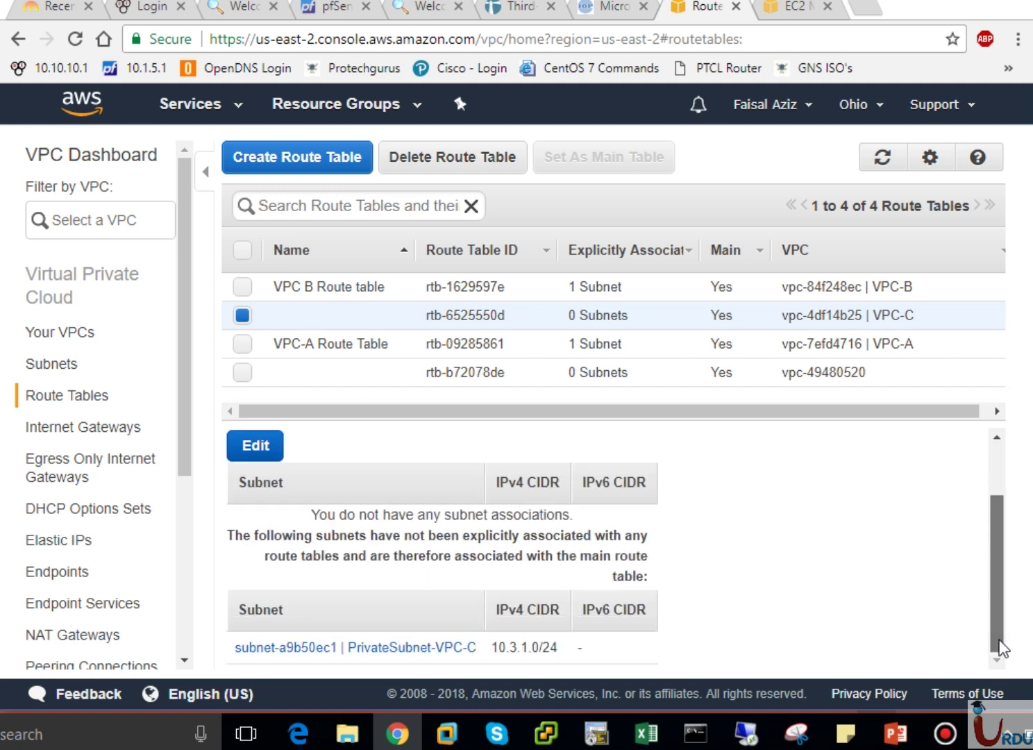
{"action": "left_click_drag", "start_coordinate": [999, 641], "coordinate": [992, 538]}
{"action": "left_click", "coordinate": [416, 489]}
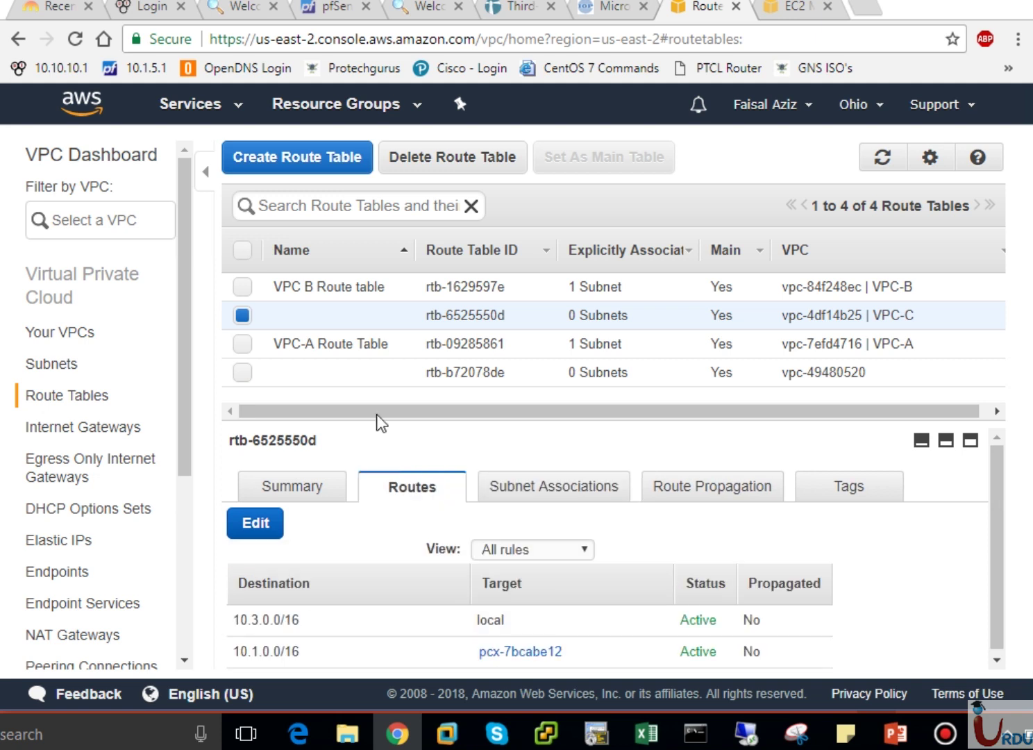
{"action": "left_click", "coordinate": [323, 286]}
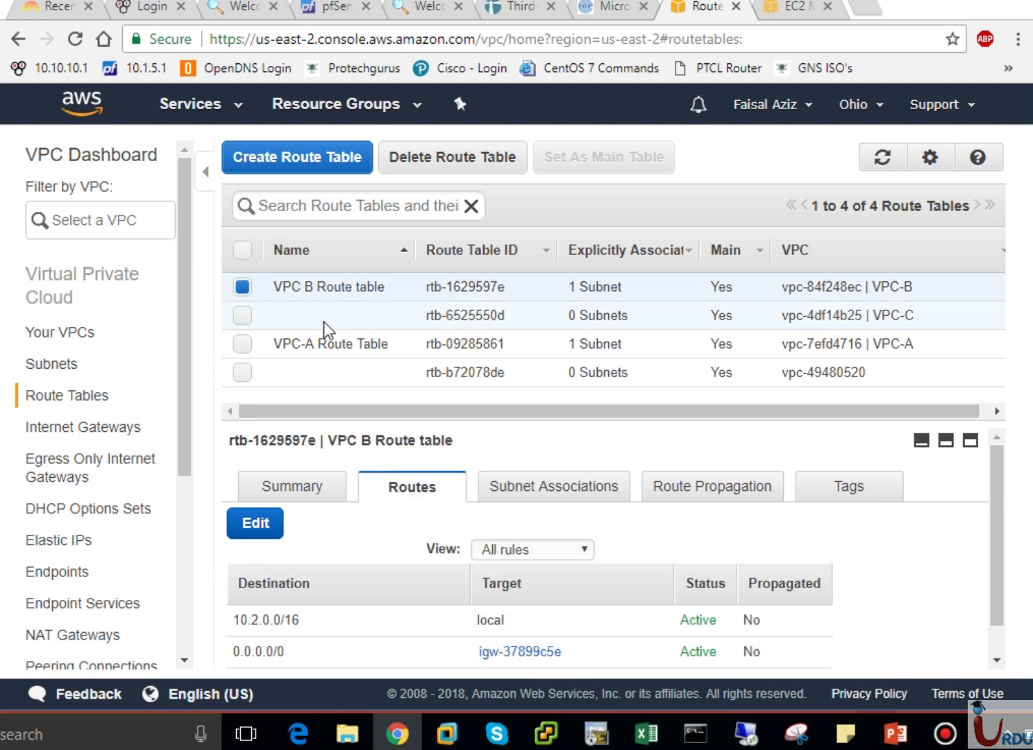
{"action": "left_click", "coordinate": [324, 342]}
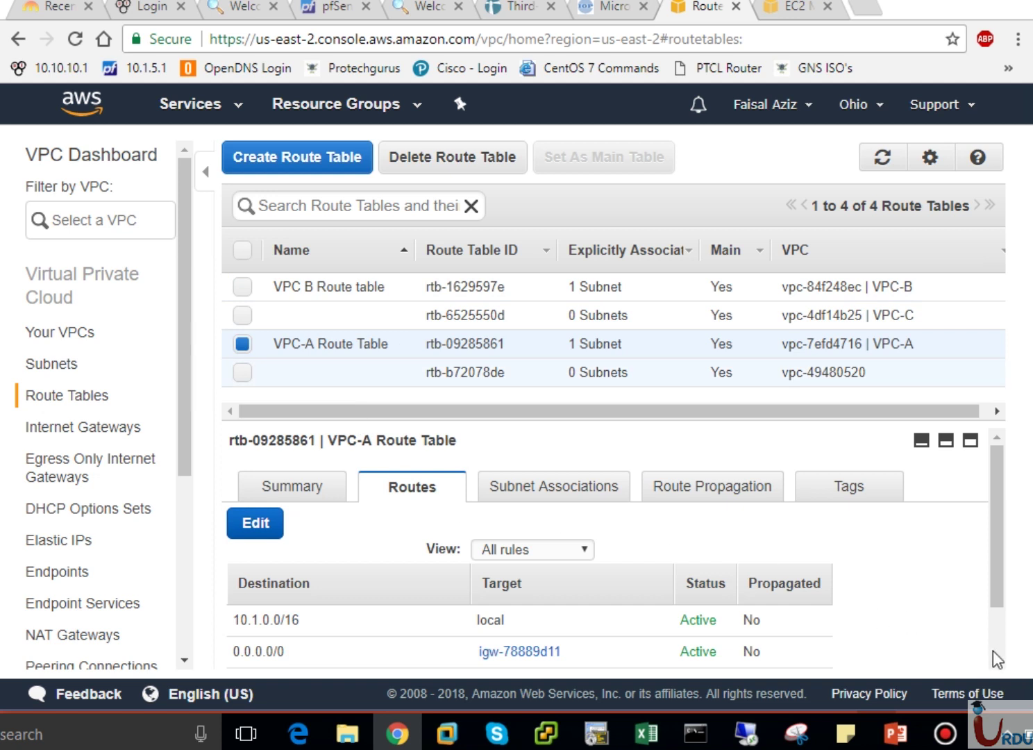
{"action": "scroll", "coordinate": [992, 651], "scroll_direction": "down", "scroll_amount": 2}
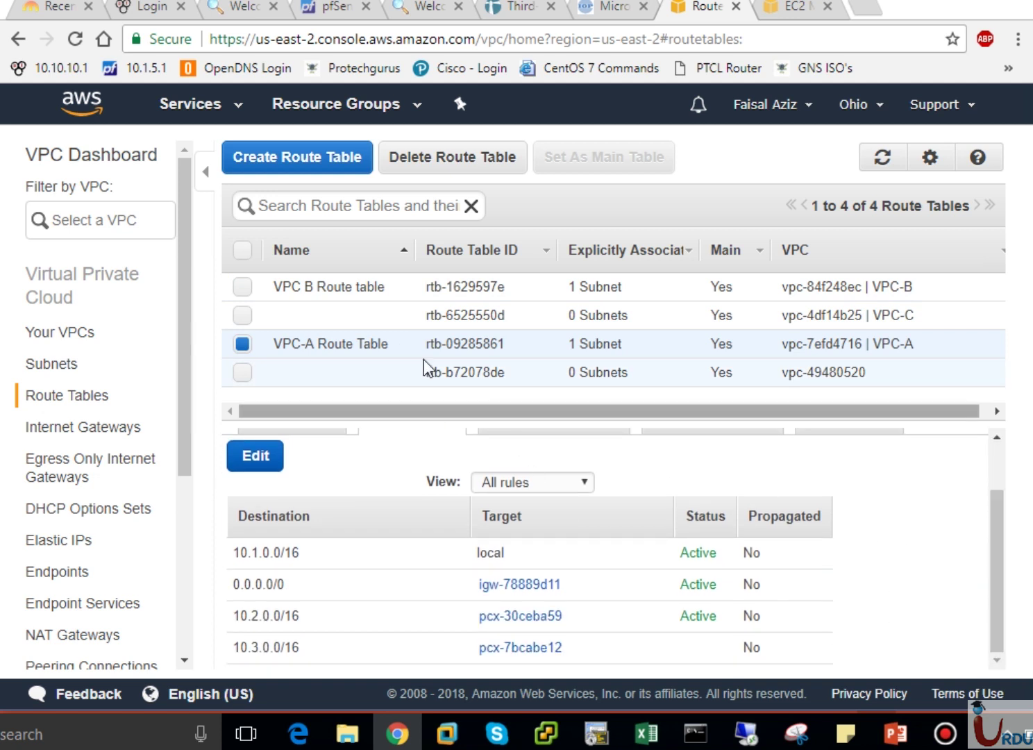
{"action": "left_click", "coordinate": [341, 292]}
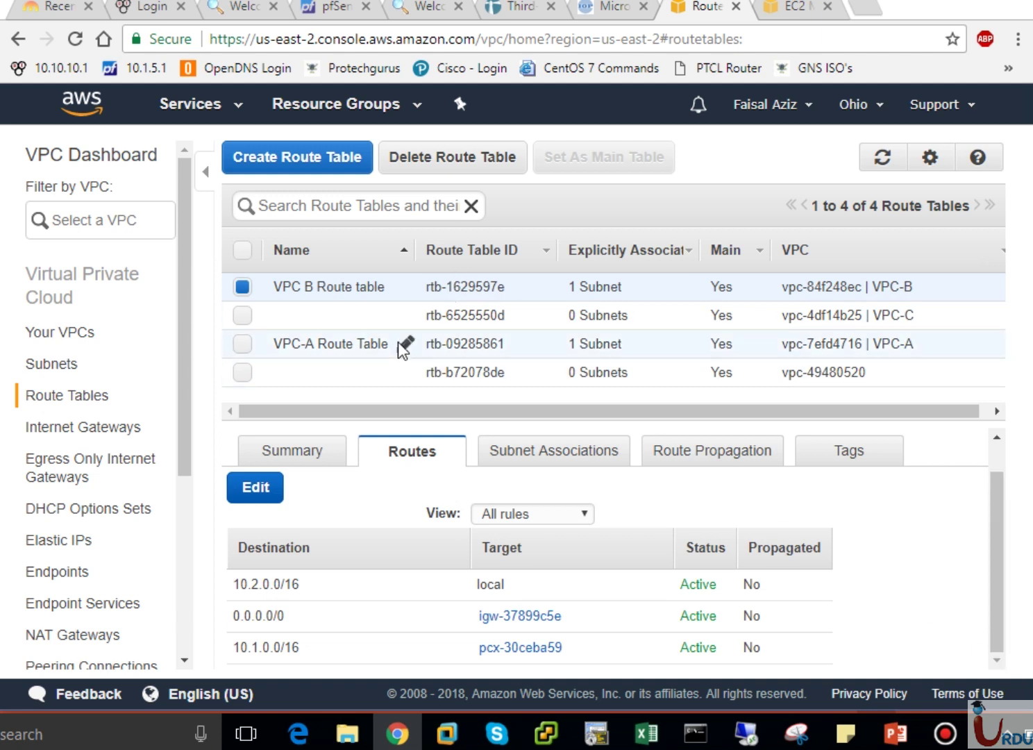
Name the VPC-C route table rtb-6525550d 'VPC C Route Table'.
{"action": "left_click", "coordinate": [338, 318]}
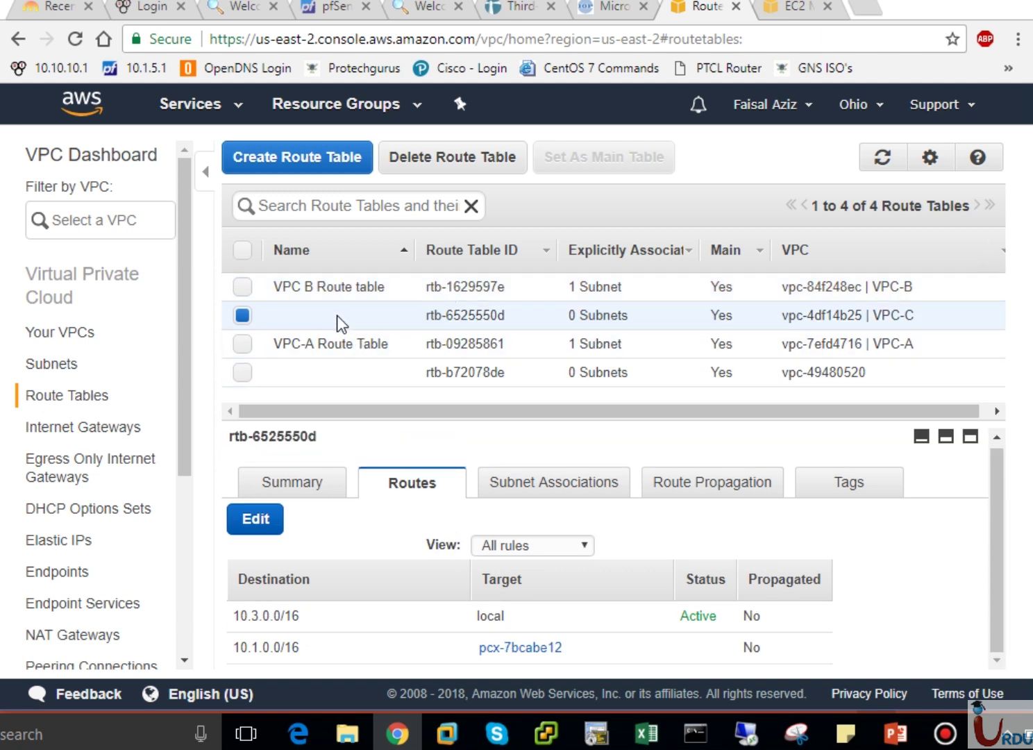
{"action": "left_click", "coordinate": [336, 316]}
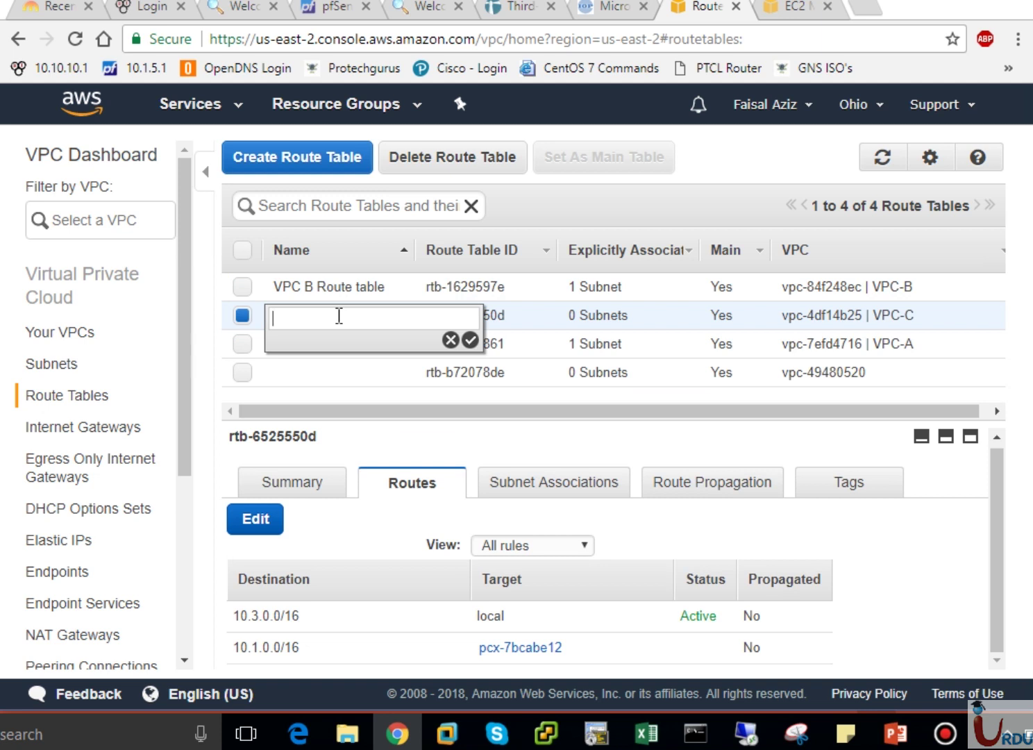
{"action": "type", "text": "VPC C Route Table"}
{"action": "key", "text": "Return"}
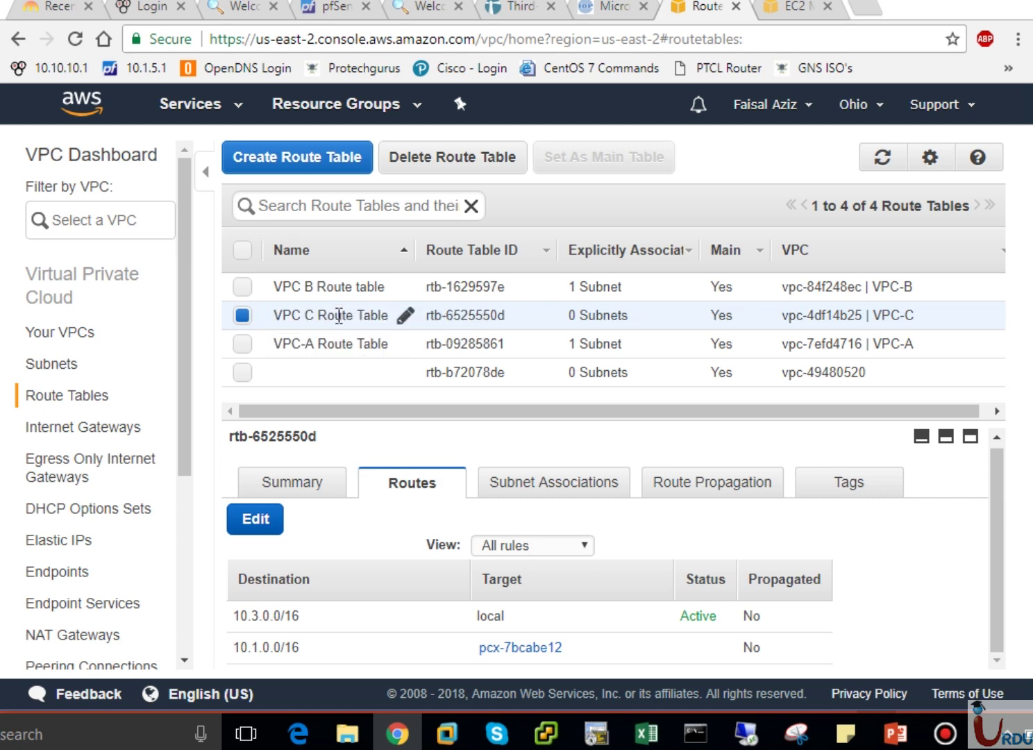
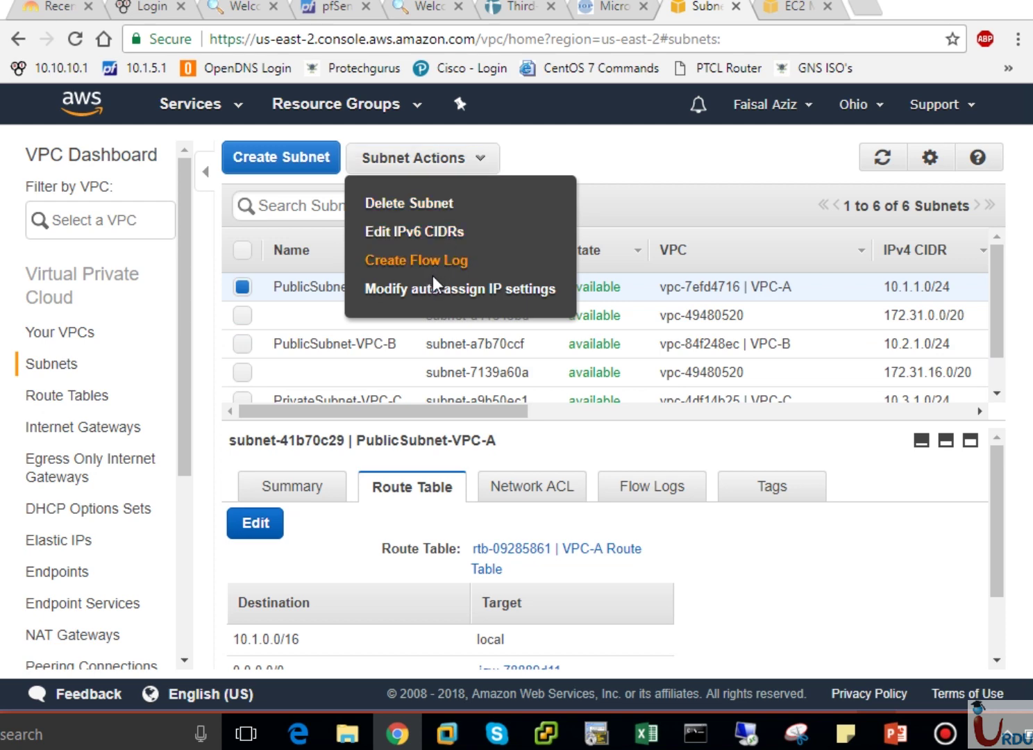
Set Auto-assign Public IP to Enable for the VPC-A instance in PublicSubnet-VPC-A.
{"action": "left_click", "coordinate": [434, 289]}
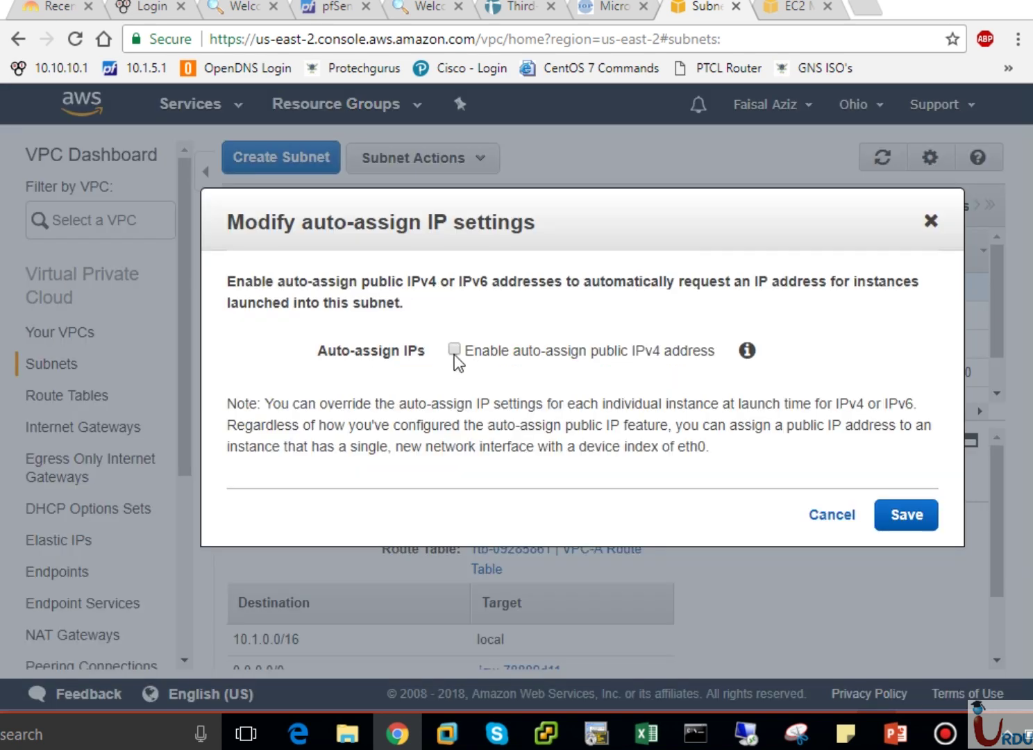
{"action": "left_click", "coordinate": [817, 514]}
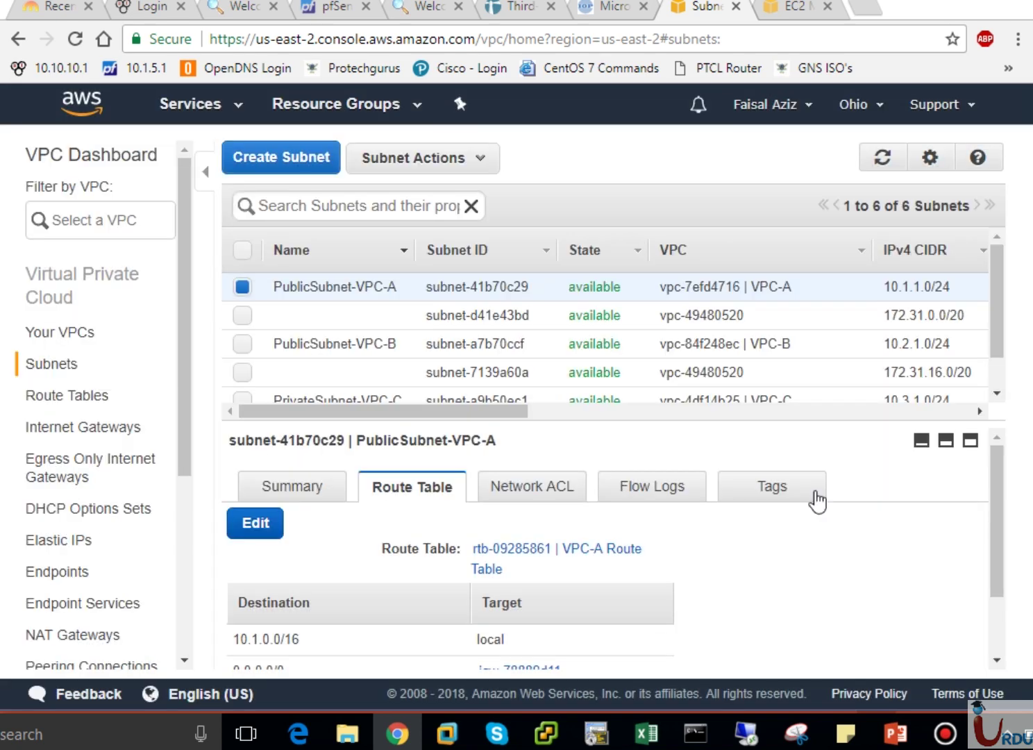
{"action": "left_click", "coordinate": [798, 10]}
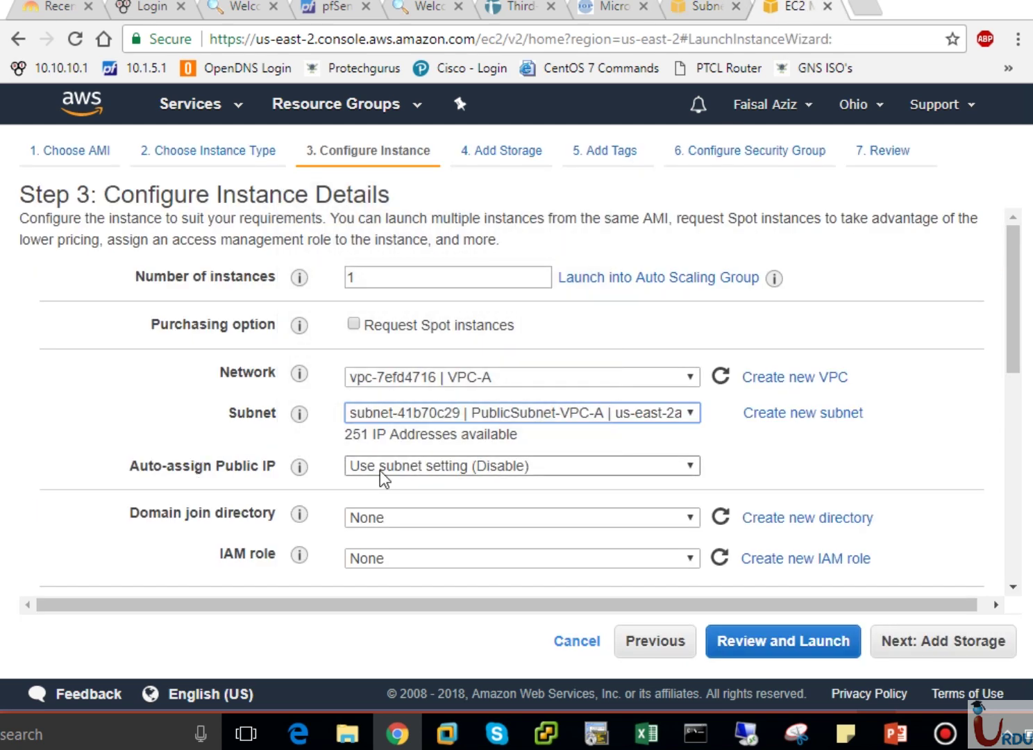
{"action": "left_click", "coordinate": [478, 466]}
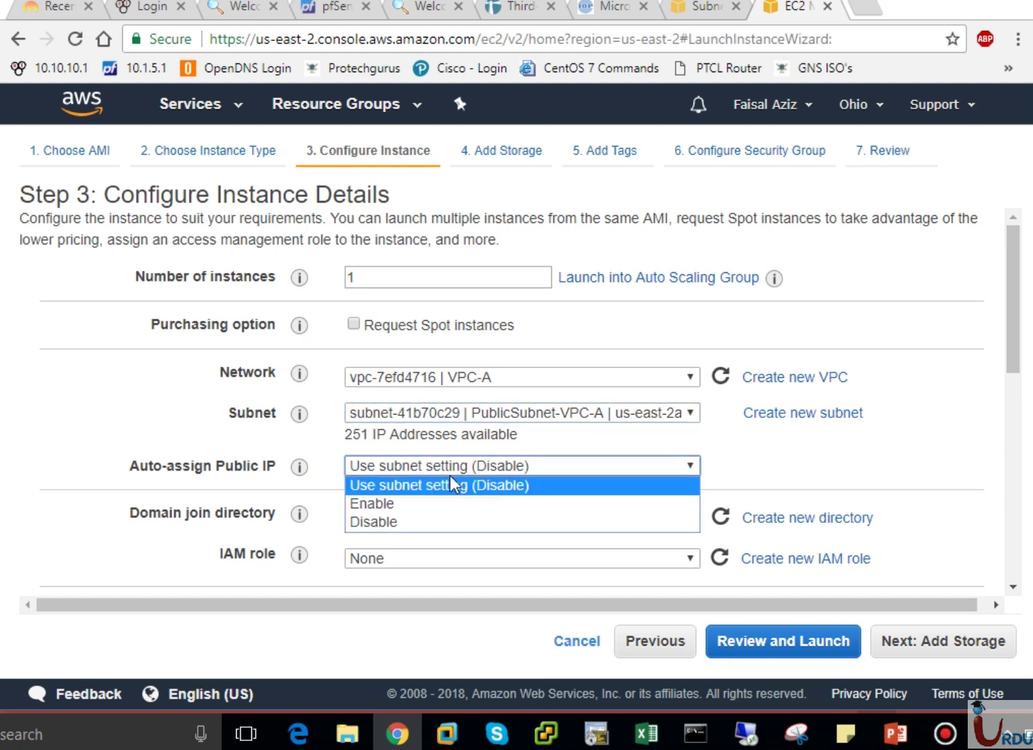
{"action": "left_click", "coordinate": [382, 505]}
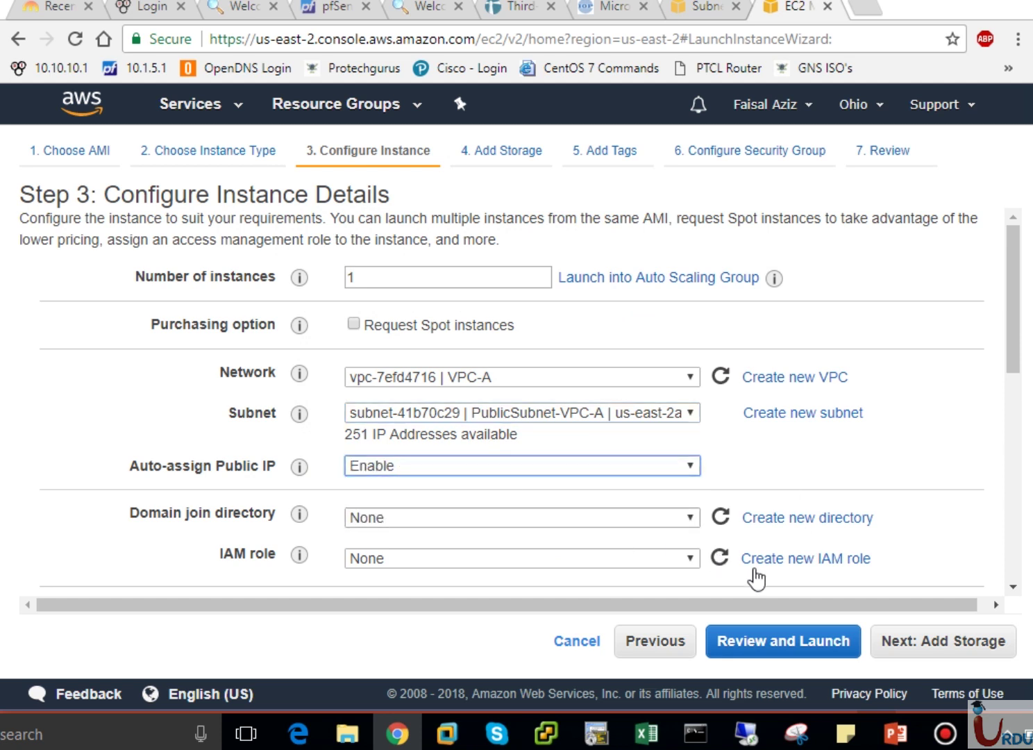
Tag the VPC-A instance with Name = VPC-A EC2.
{"action": "left_click", "coordinate": [944, 643]}
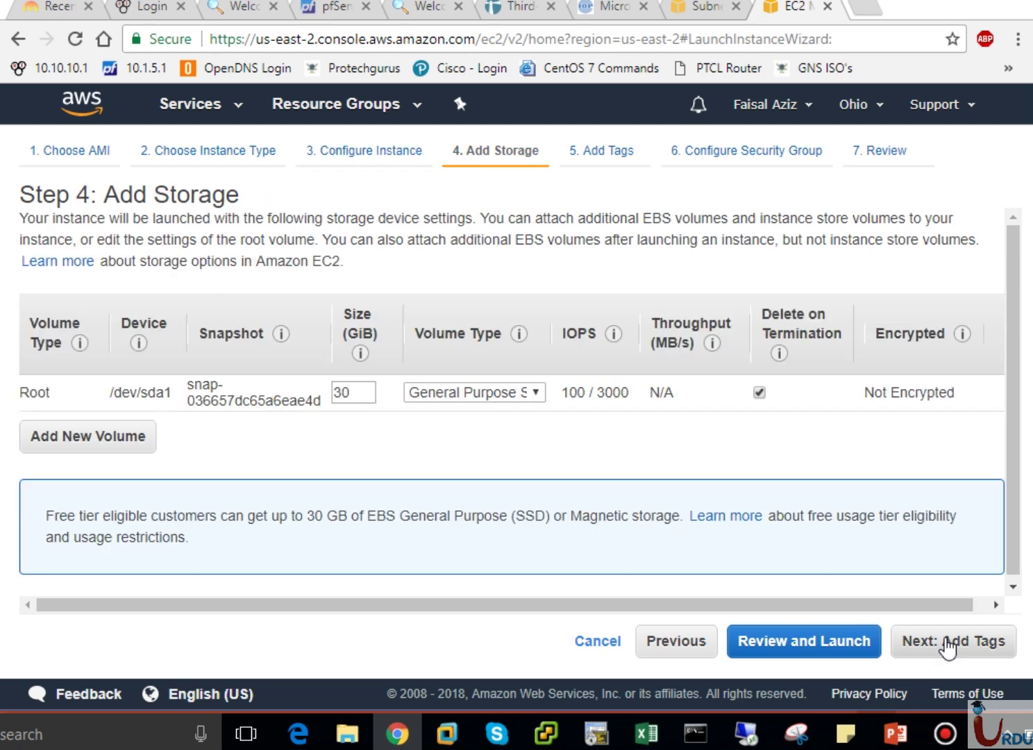
{"action": "left_click", "coordinate": [953, 644]}
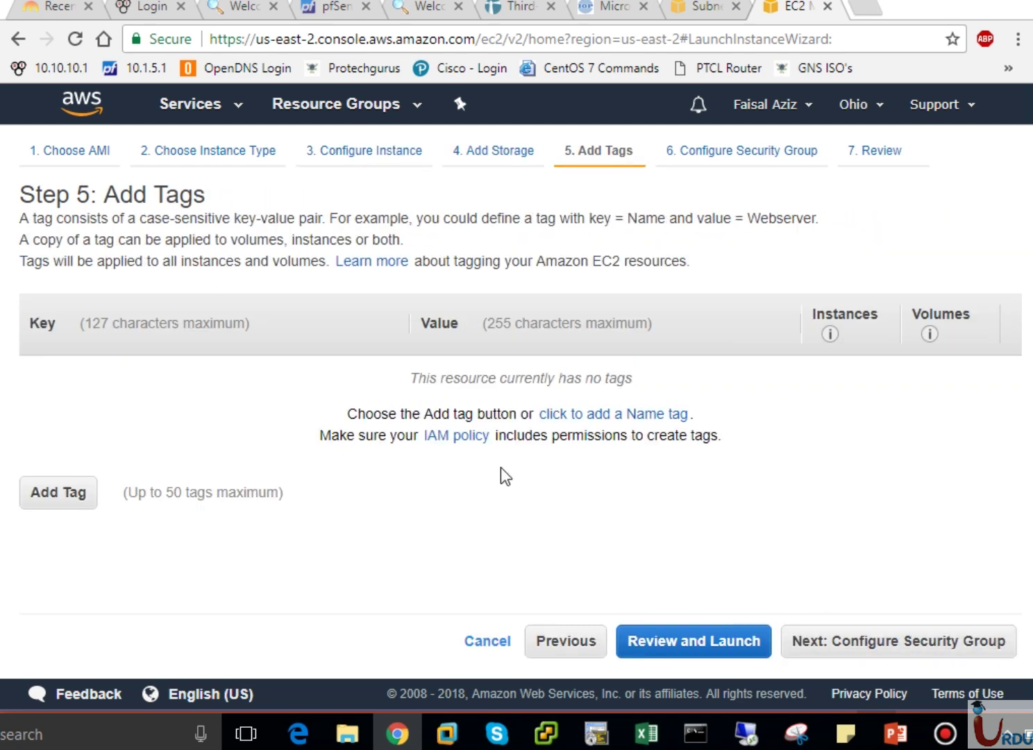
{"action": "left_click", "coordinate": [78, 514]}
{"action": "type", "text": "Name"}
{"action": "key", "text": "Tab"}
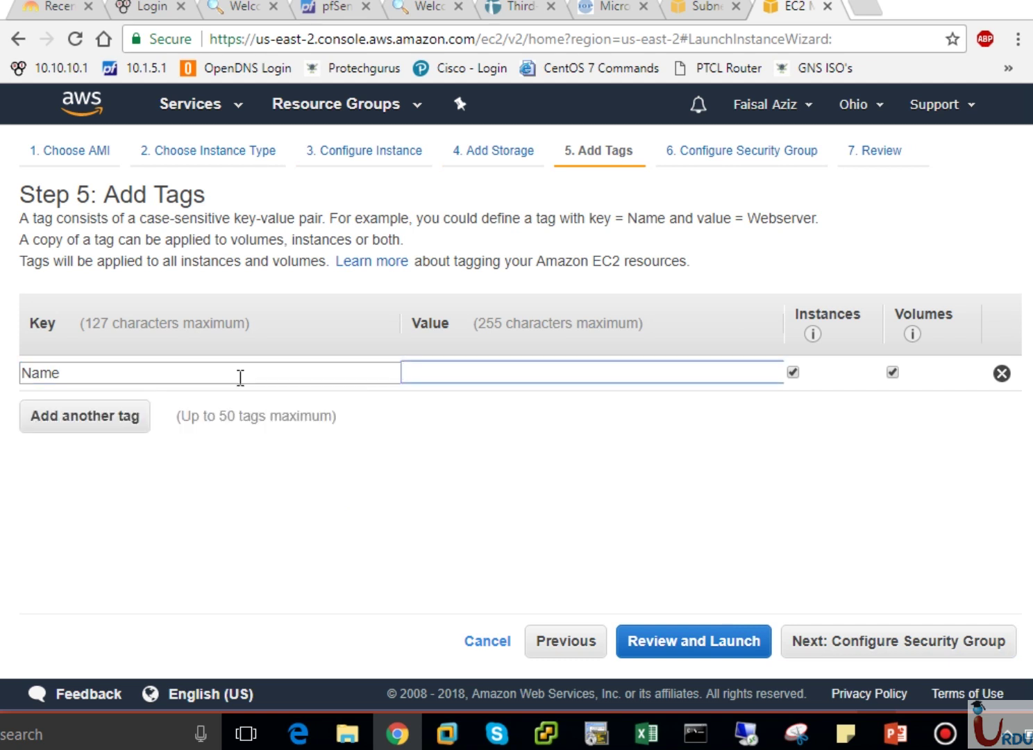
{"action": "type", "text": "VPC-A EC2"}
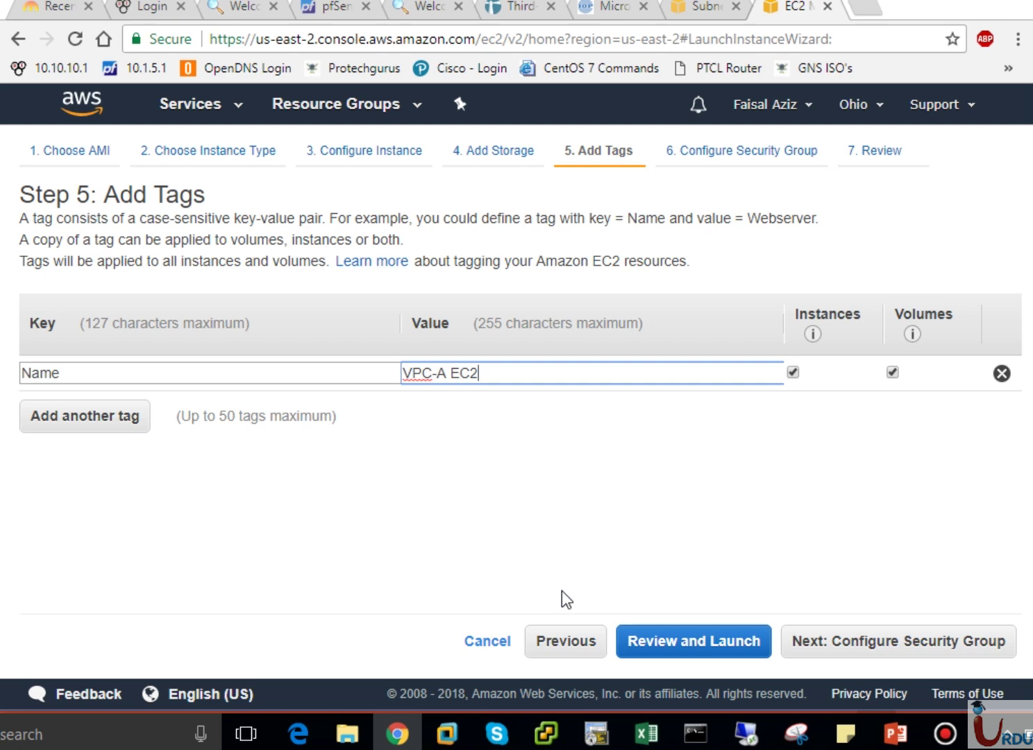
Create a new security group named RDP for port 3389 and reach the launch review.
{"action": "left_click", "coordinate": [881, 649]}
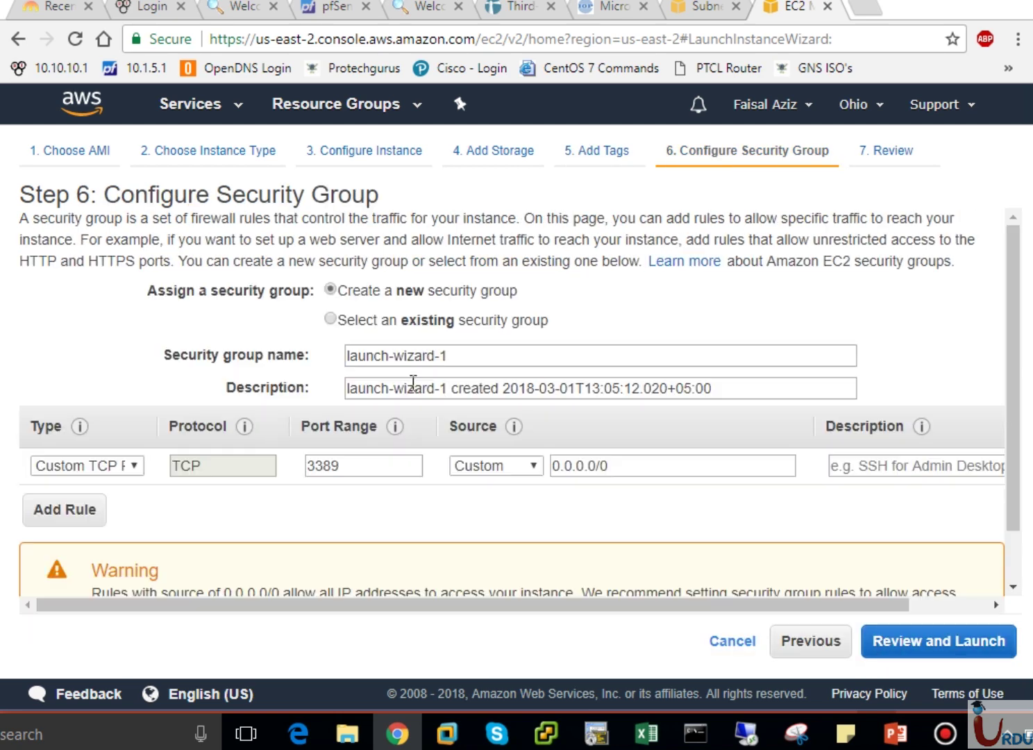
{"action": "left_click", "coordinate": [373, 318]}
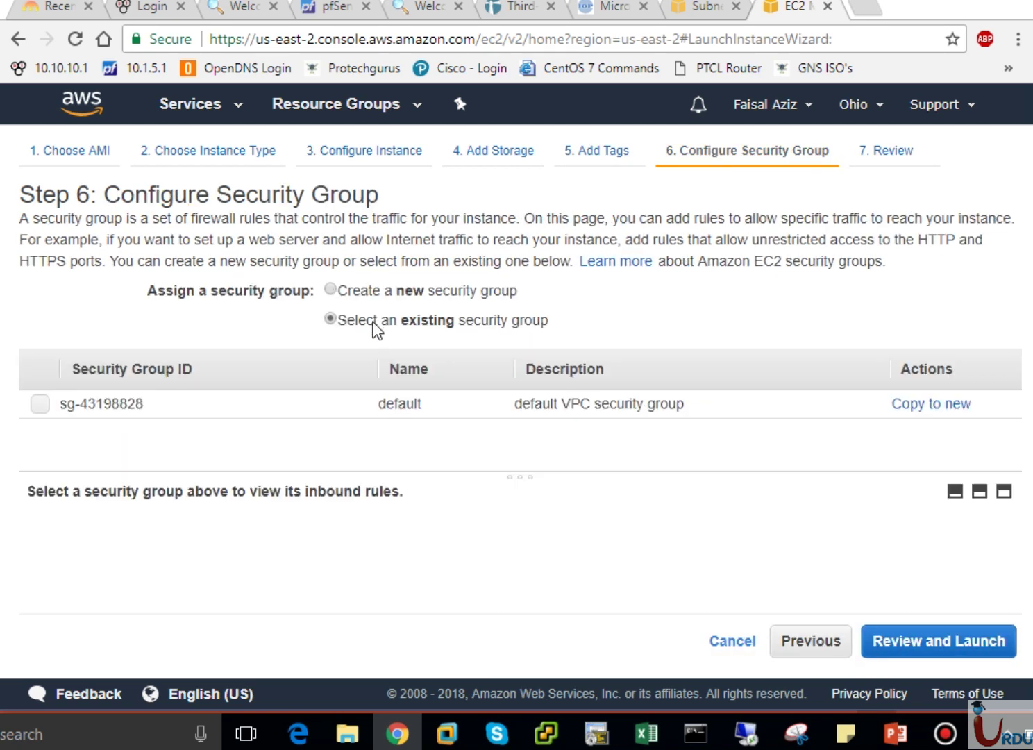
{"action": "left_click", "coordinate": [349, 295]}
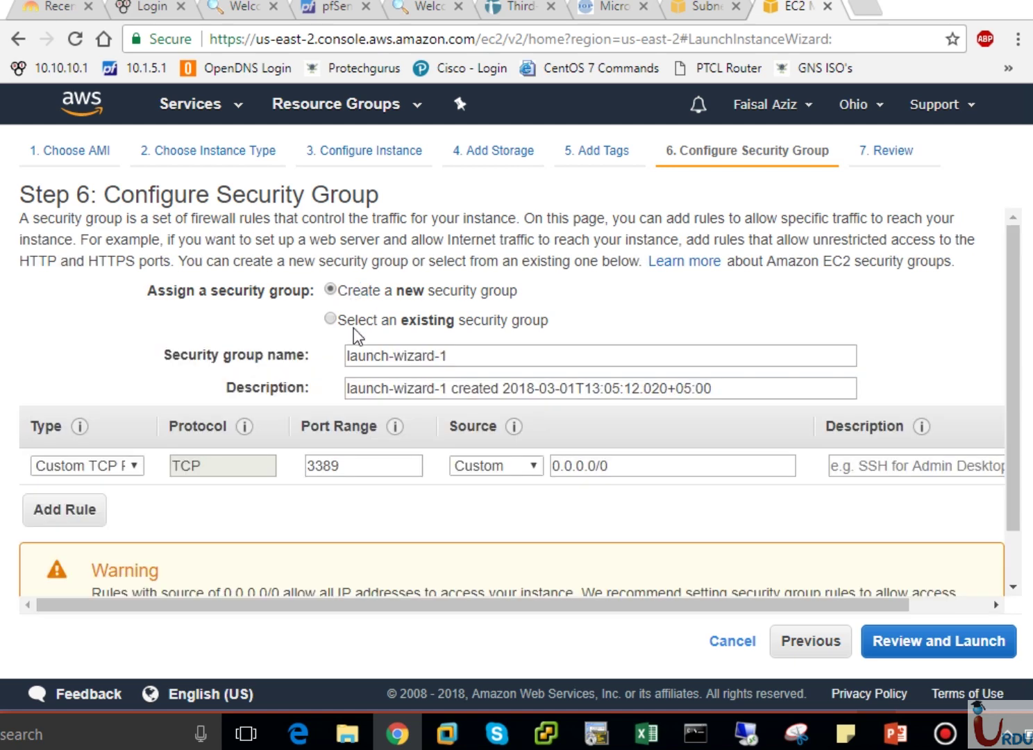
{"action": "left_click_drag", "start_coordinate": [457, 357], "coordinate": [233, 353]}
{"action": "type", "text": "r"}
{"action": "key", "text": "BackSpace"}
{"action": "type", "text": "RDP"}
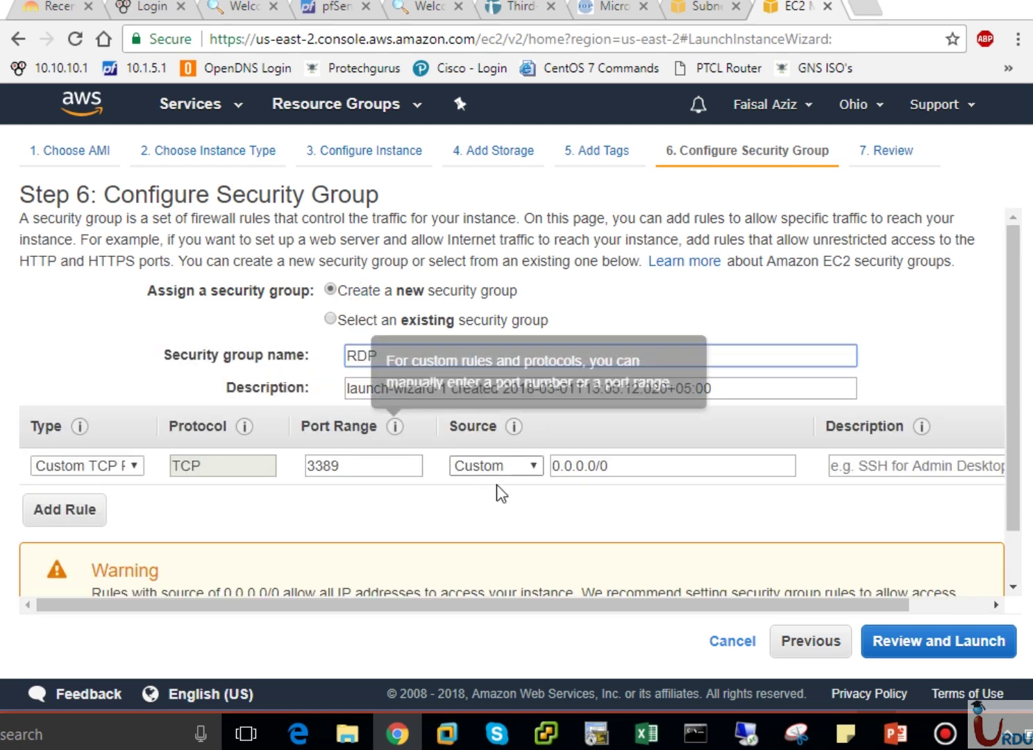
{"action": "left_click", "coordinate": [939, 647]}
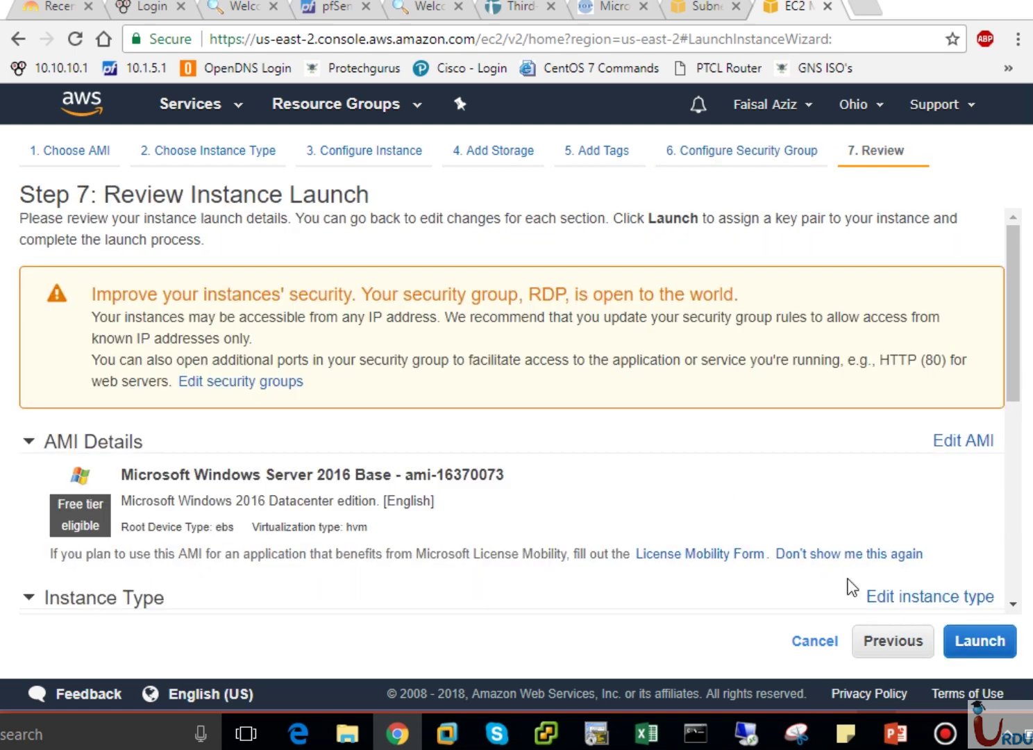
Launch VPC-A EC2 with the UITARDPKey key pair, acknowledging the private key file.
{"action": "left_click", "coordinate": [962, 642]}
{"action": "left_click", "coordinate": [628, 469]}
{"action": "left_click", "coordinate": [433, 507]}
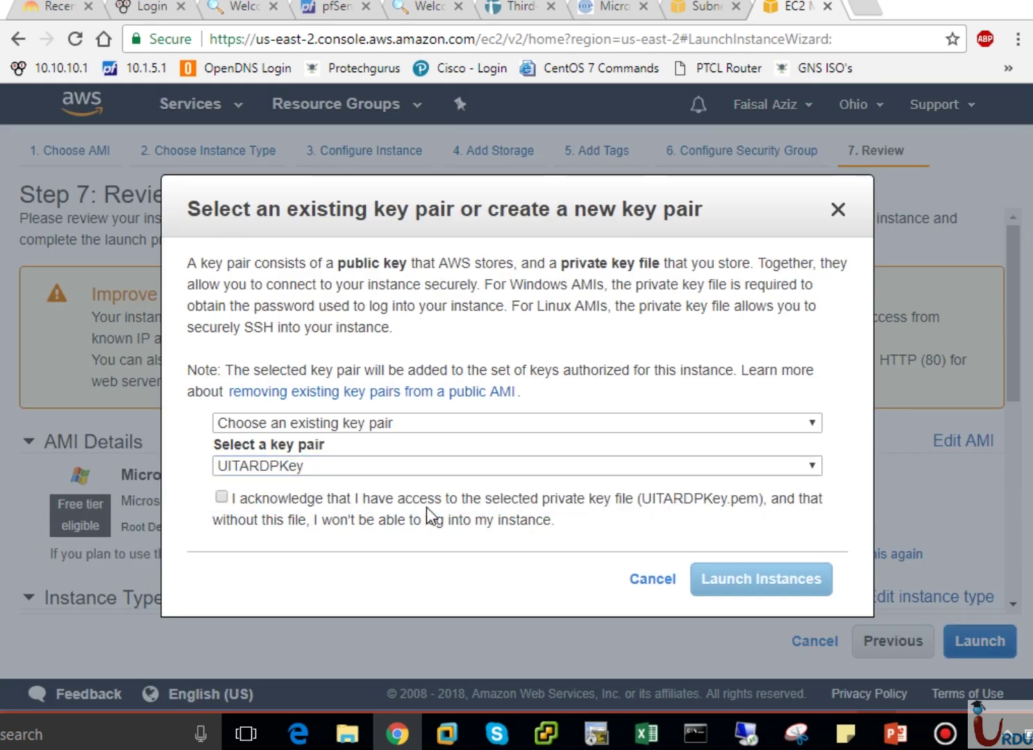
{"action": "left_click", "coordinate": [623, 499]}
{"action": "left_click", "coordinate": [761, 577]}
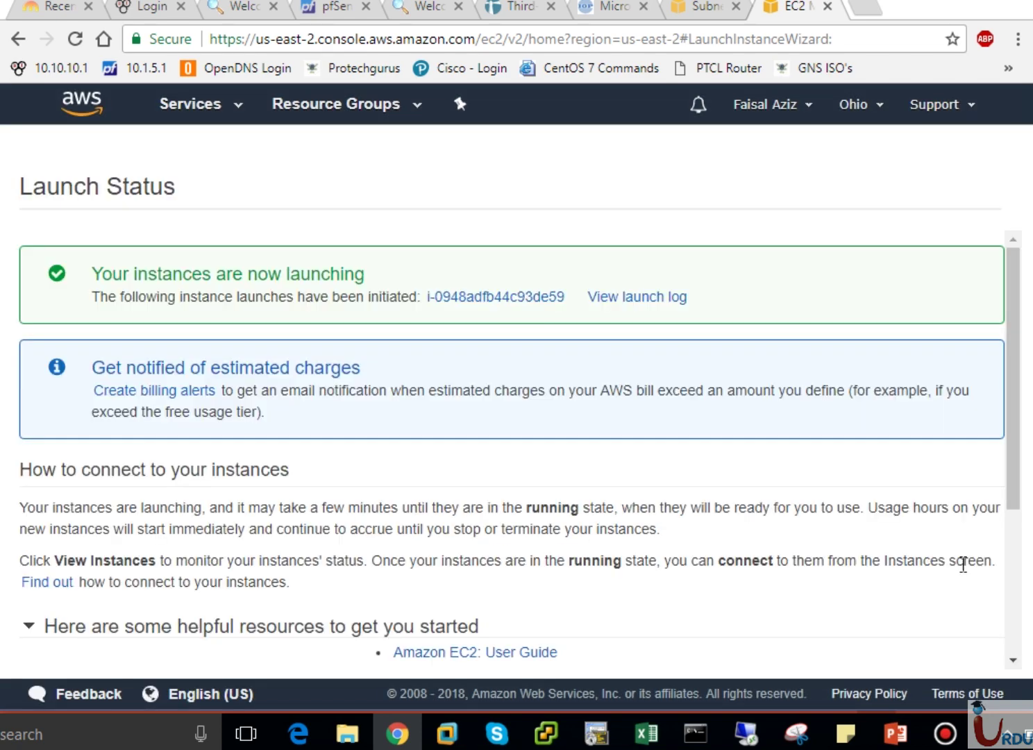
Go to the Instances list and start launching another instance.
{"action": "scroll", "coordinate": [1026, 604], "scroll_direction": "down", "scroll_amount": 5}
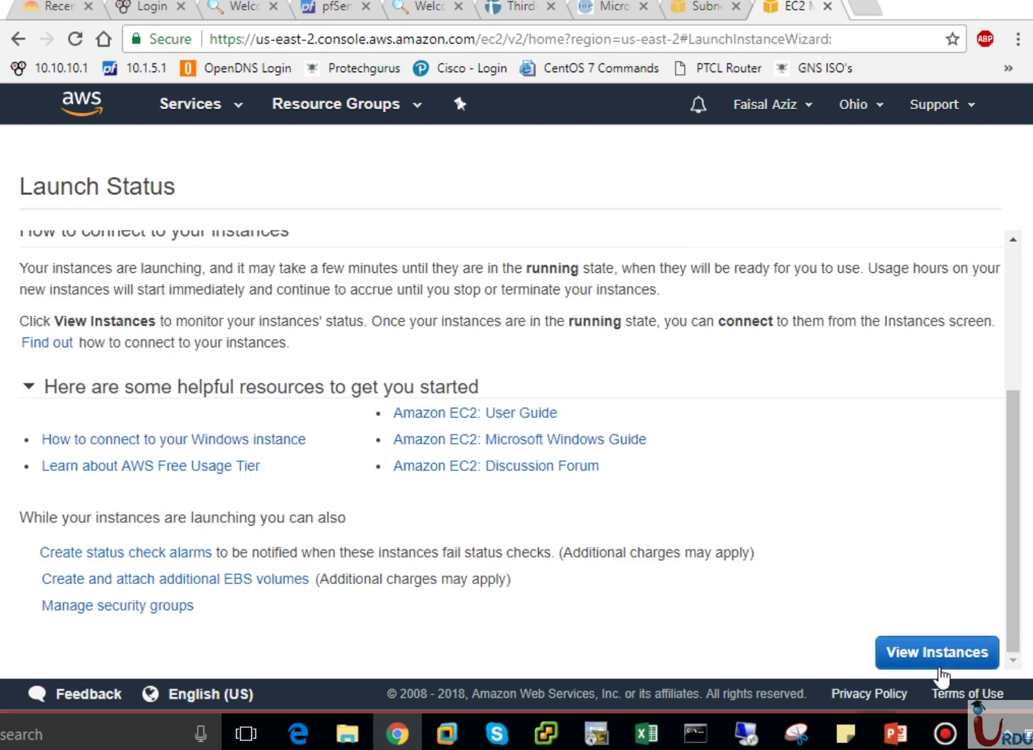
{"action": "left_click", "coordinate": [939, 651]}
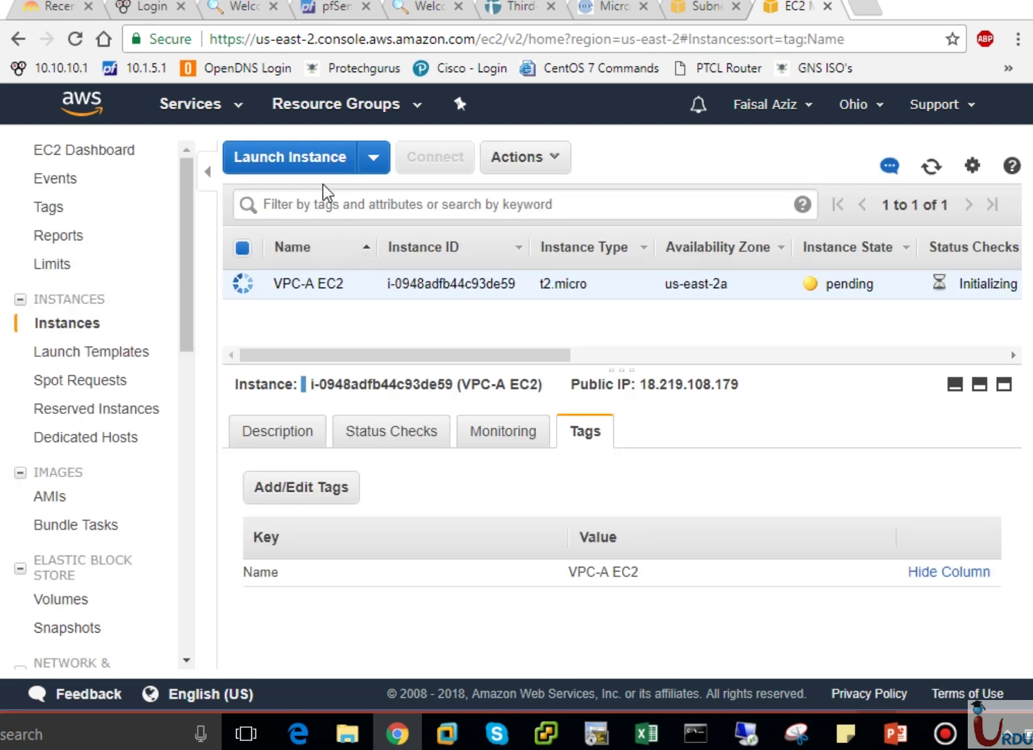
{"action": "left_click", "coordinate": [317, 163]}
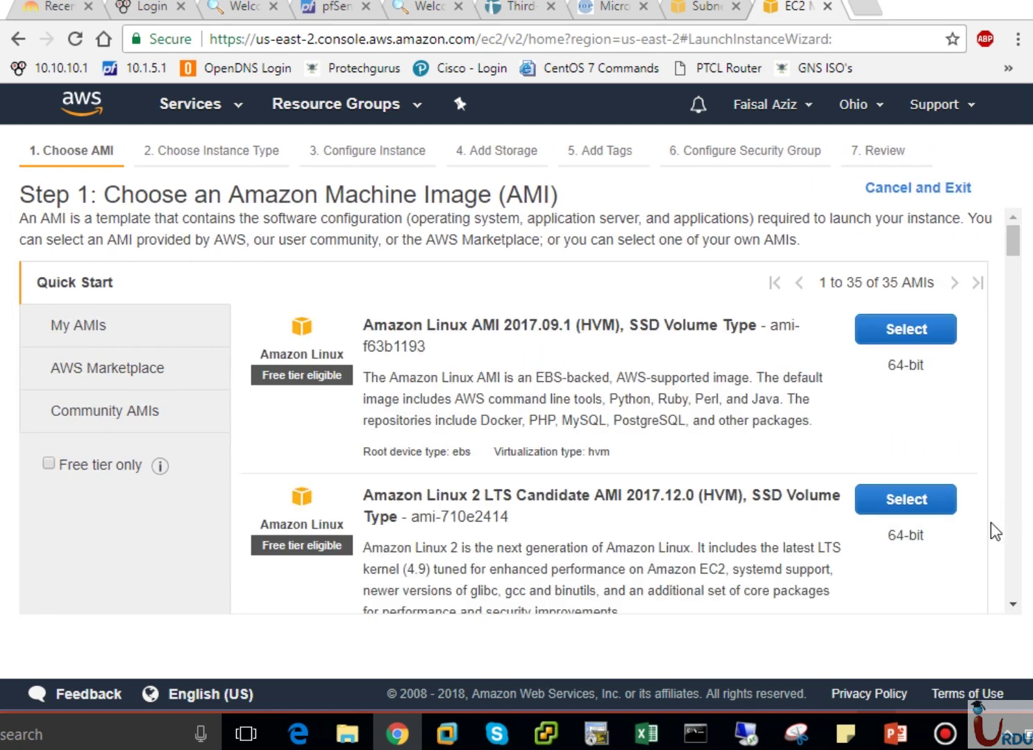
Choose the Microsoft Windows Server 2016 Base image on a t2.micro instance type.
{"action": "scroll", "coordinate": [1013, 533], "scroll_direction": "down", "scroll_amount": 10}
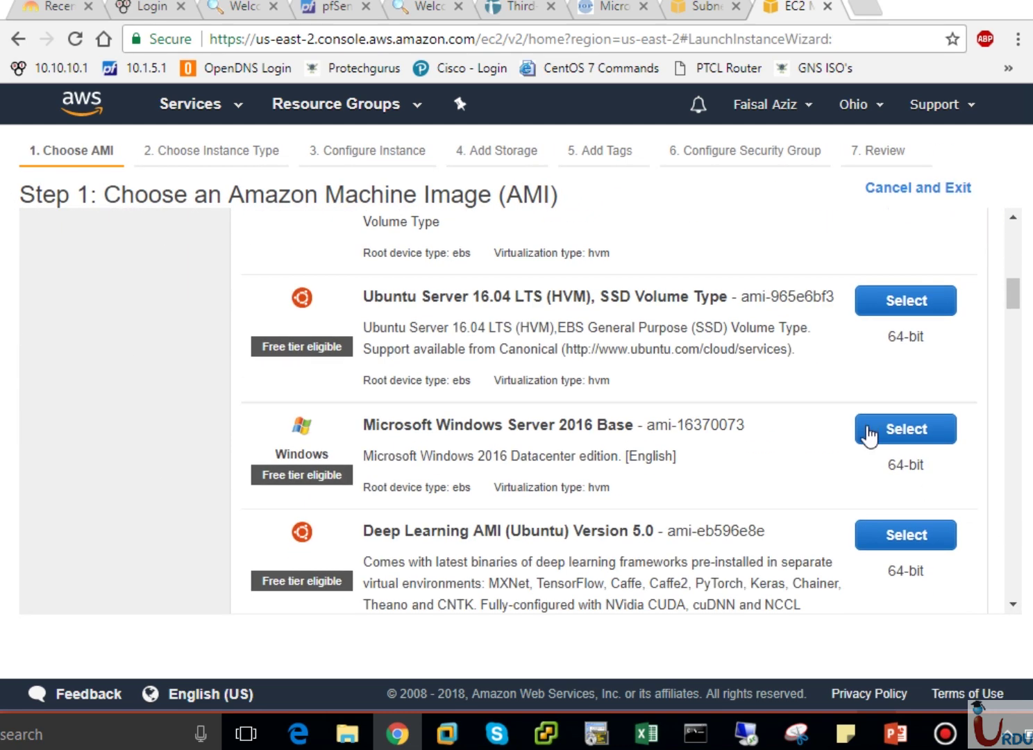
{"action": "left_click", "coordinate": [897, 439]}
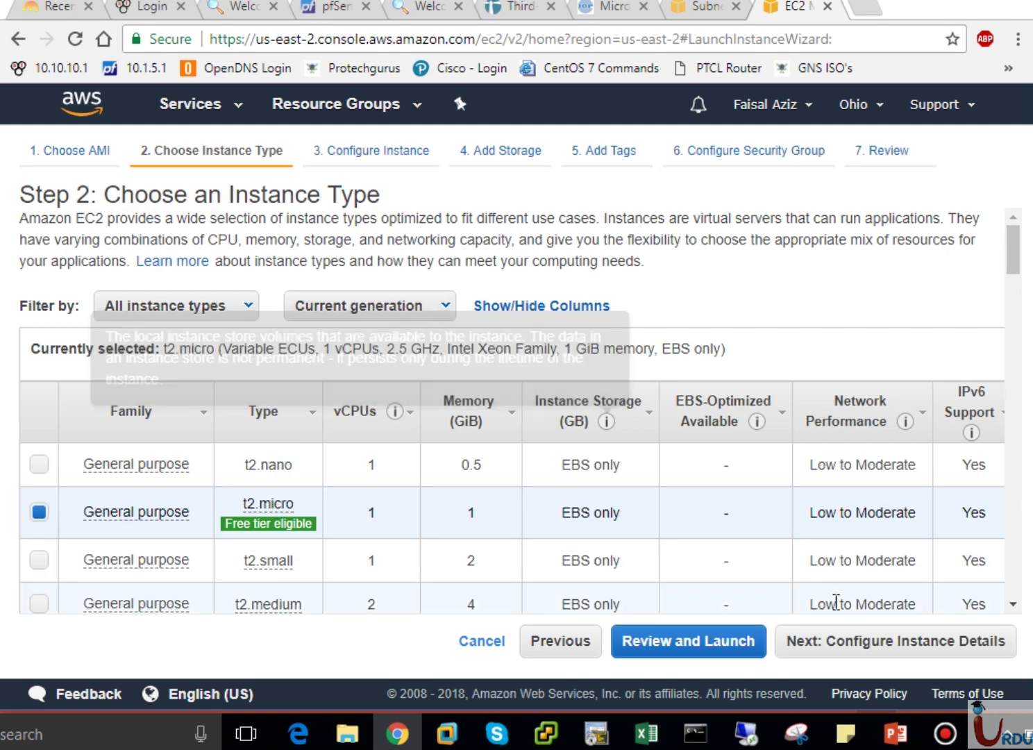
{"action": "left_click", "coordinate": [917, 650]}
Place the instance in VPC-B's PublicSubnet-VPC-B with auto-assigned public IP enabled.
{"action": "left_click", "coordinate": [493, 375]}
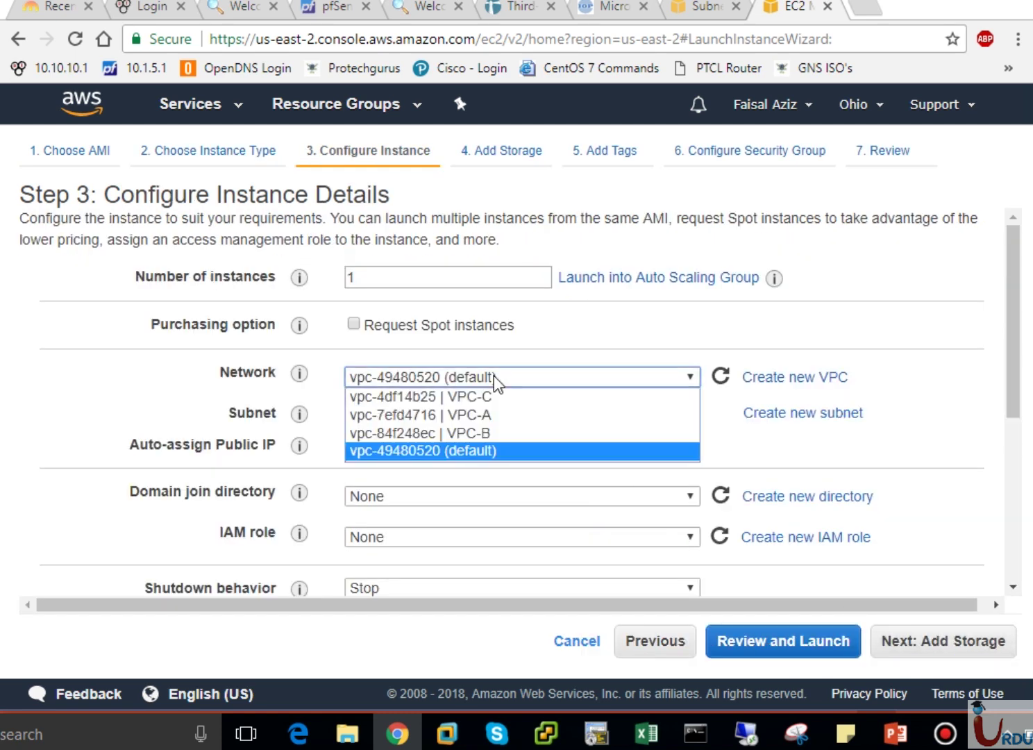
{"action": "left_click", "coordinate": [491, 432]}
{"action": "left_click", "coordinate": [523, 414]}
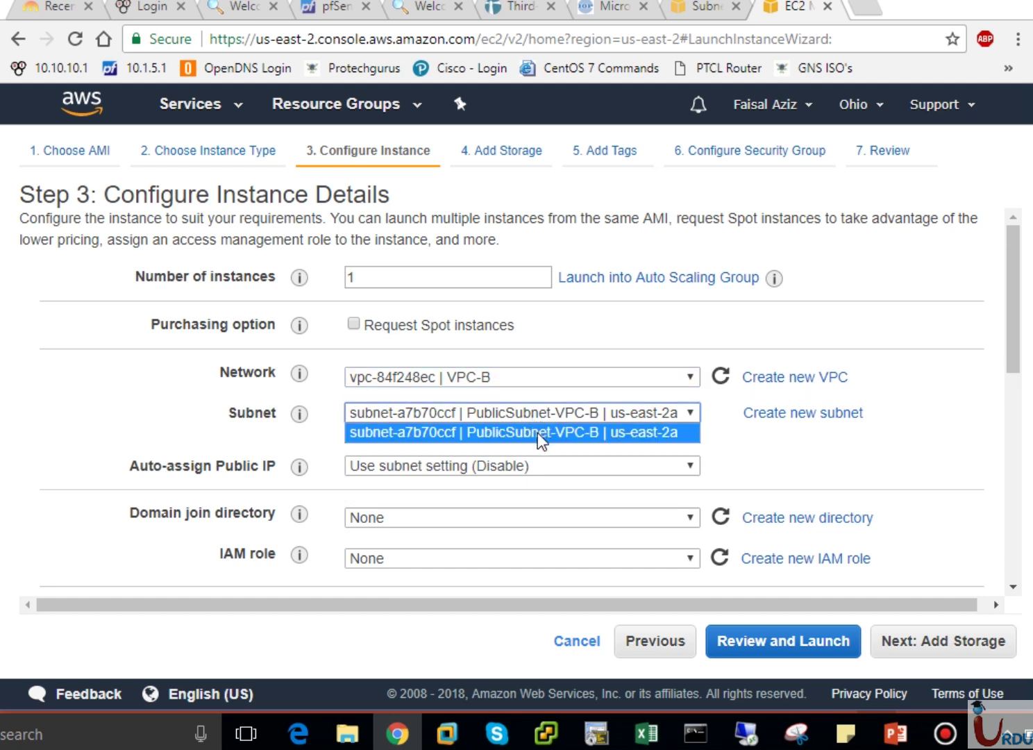
{"action": "left_click", "coordinate": [530, 434]}
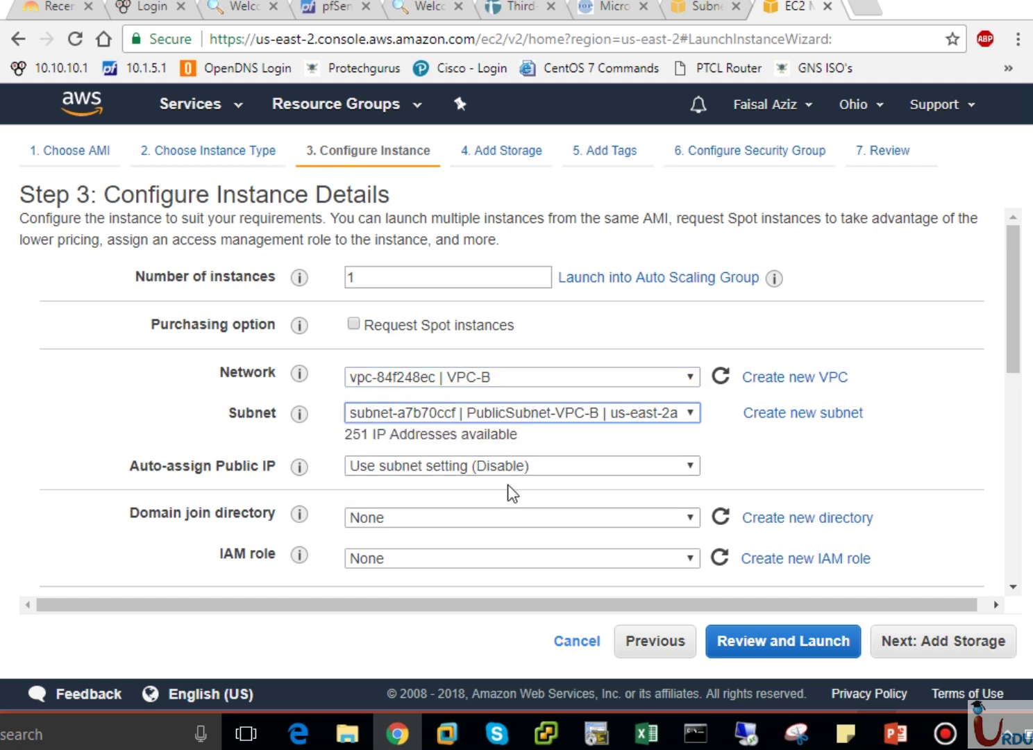
{"action": "left_click", "coordinate": [520, 465]}
{"action": "left_click", "coordinate": [469, 504]}
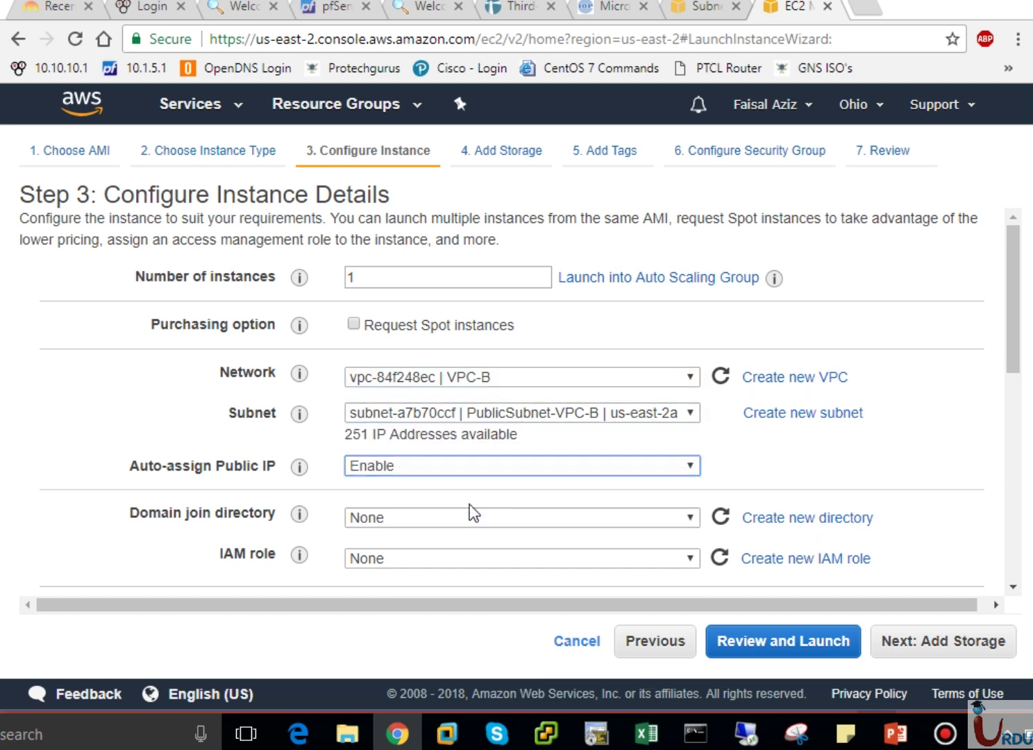
{"action": "left_click", "coordinate": [925, 640]}
Tag the second instance with Name = VPC-B EC2.
{"action": "left_click", "coordinate": [925, 639]}
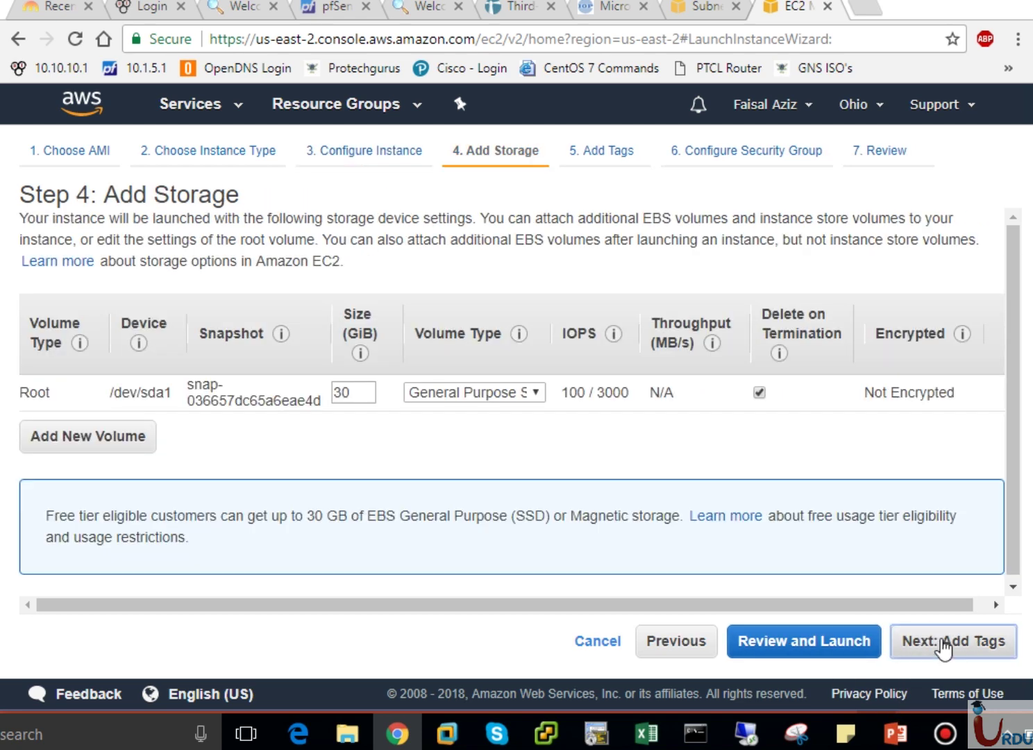
{"action": "left_click", "coordinate": [57, 501]}
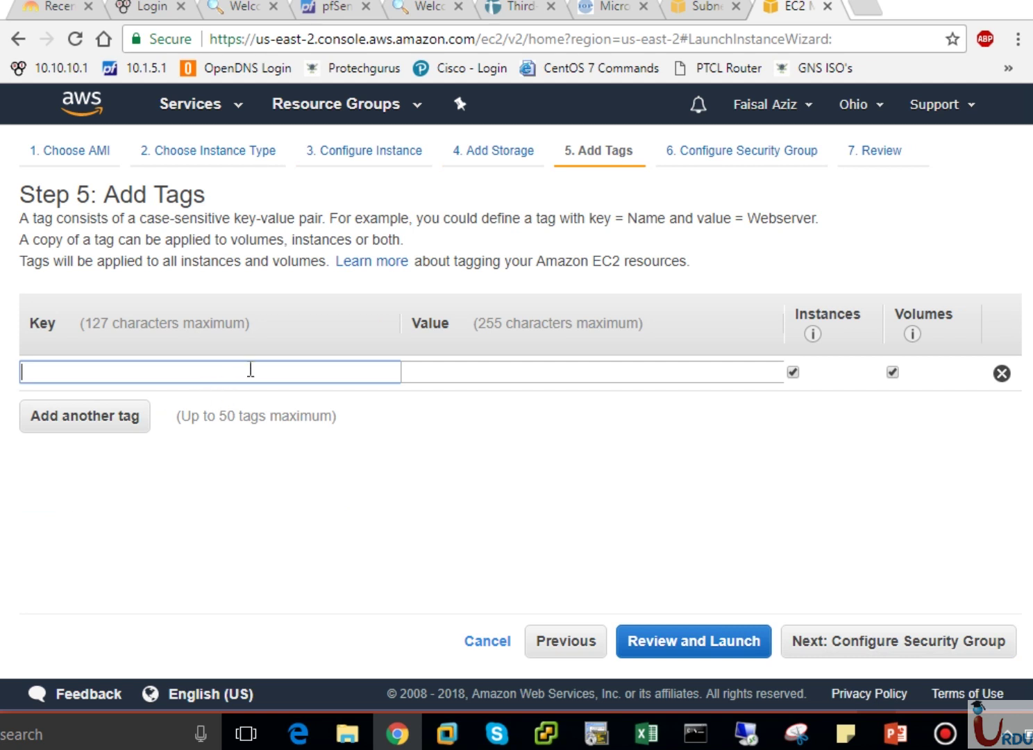
{"action": "type", "text": "Name"}
{"action": "key", "text": "Tab"}
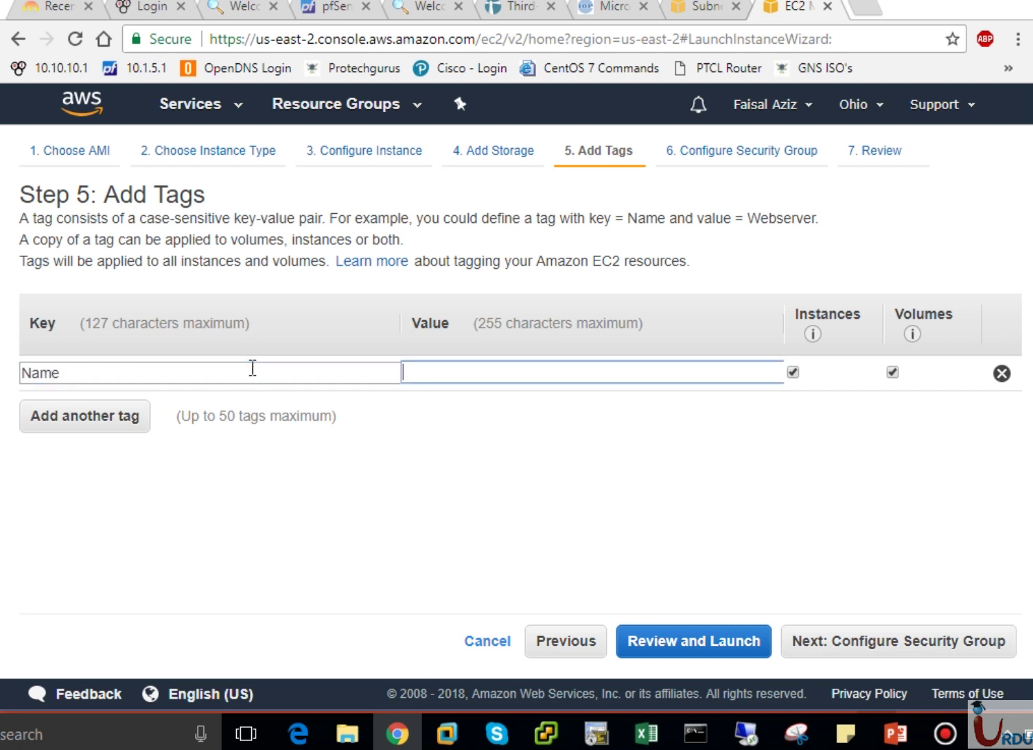
{"action": "type", "text": "CPC"}
{"action": "key", "text": "BackSpace"}
{"action": "key", "text": "BackSpace"}
{"action": "key", "text": "BackSpace"}
{"action": "type", "text": "VPC"}
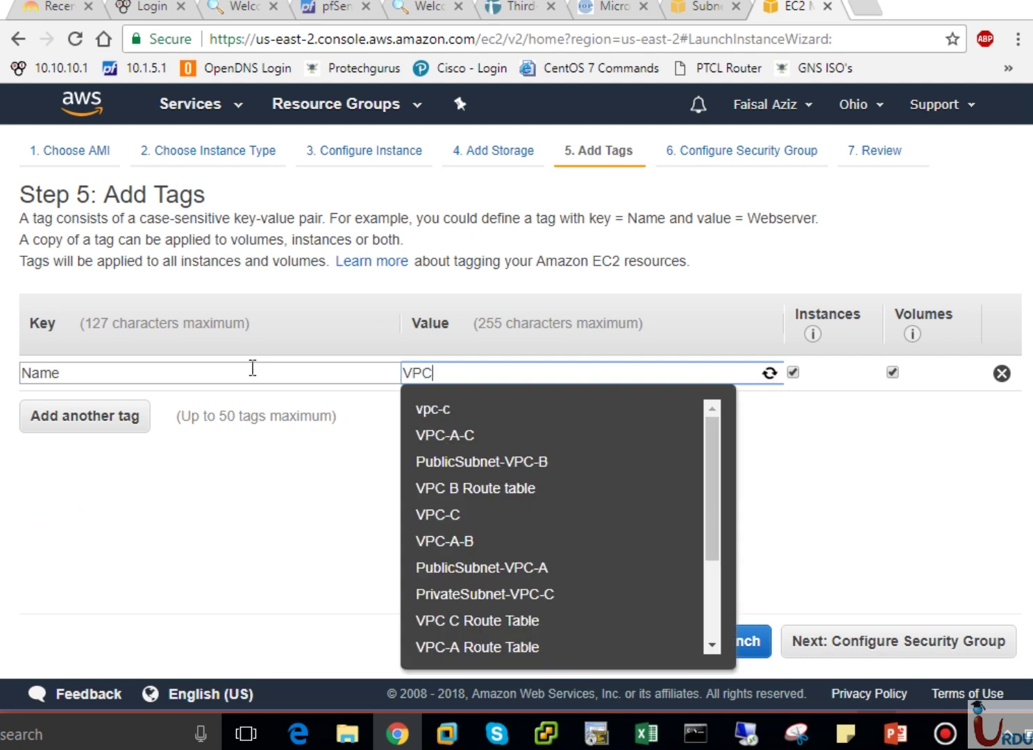
{"action": "type", "text": "-B EC2"}
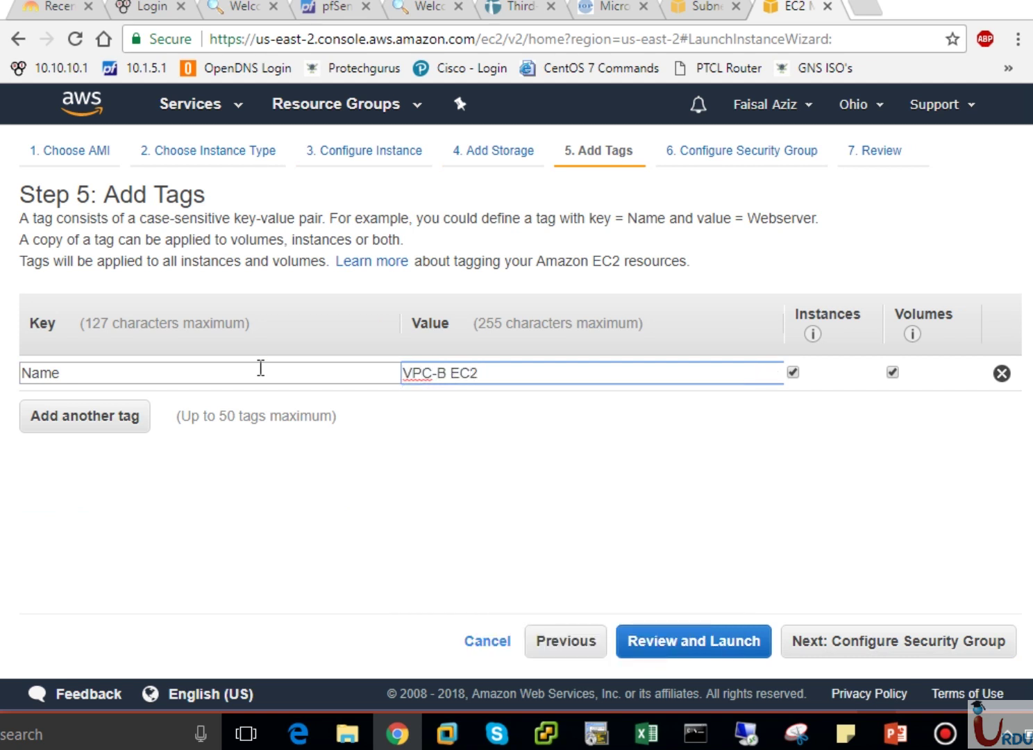
Name the new security group RDP and reach the launch review.
{"action": "left_click", "coordinate": [910, 654]}
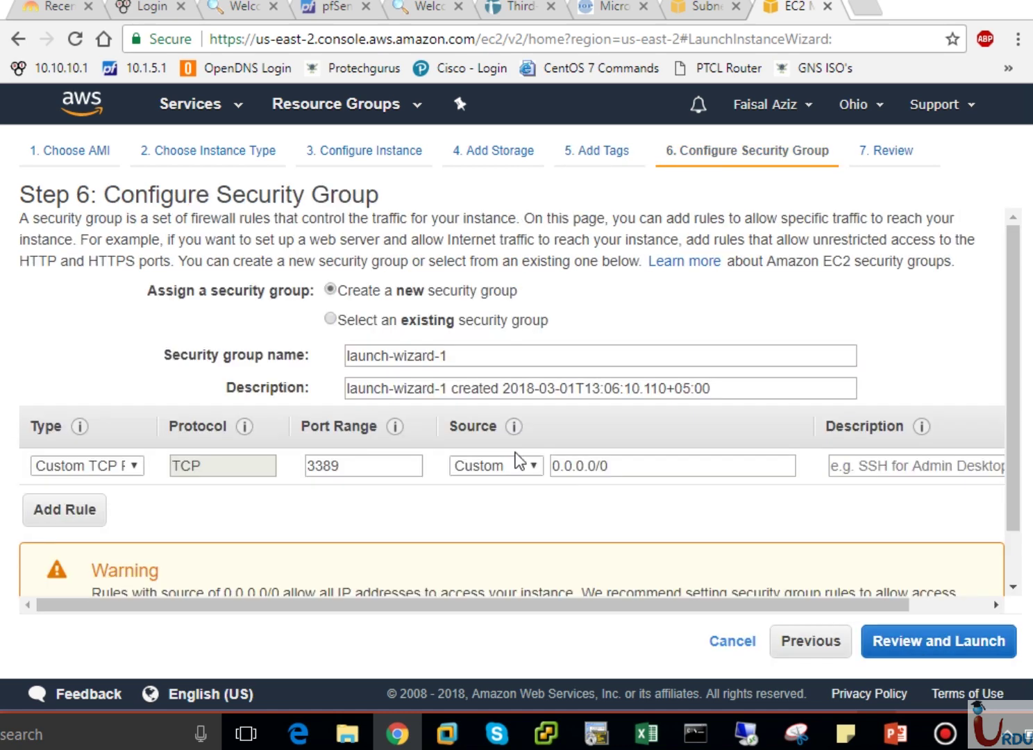
{"action": "left_click", "coordinate": [368, 319]}
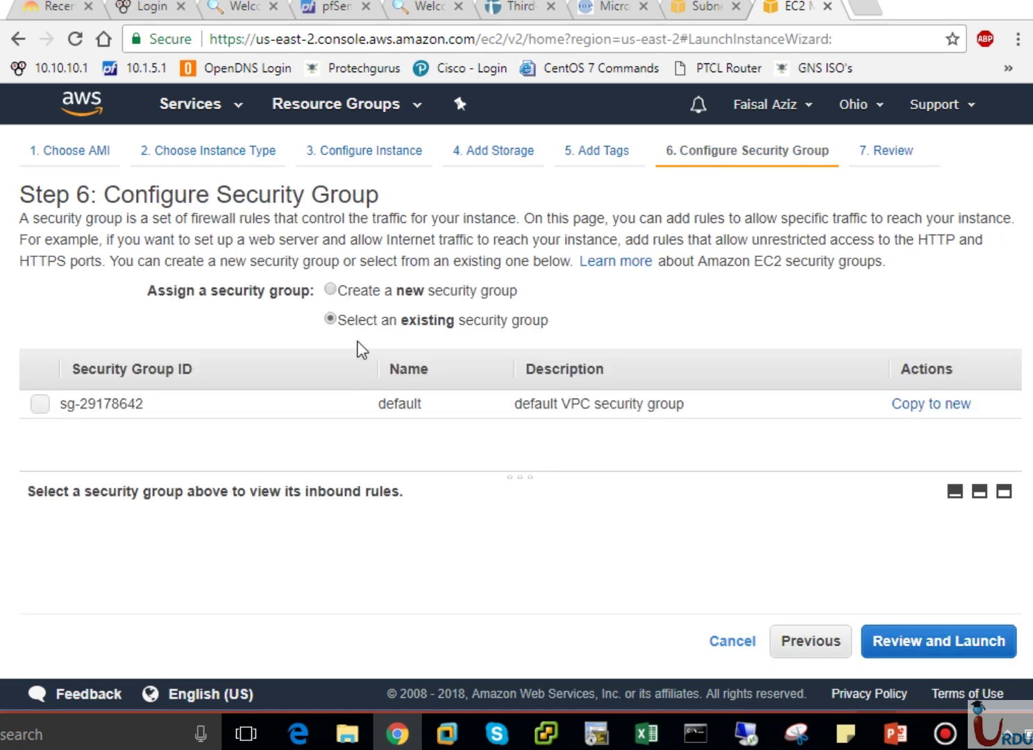
{"action": "left_click", "coordinate": [362, 296]}
{"action": "left_click_drag", "start_coordinate": [415, 349], "coordinate": [203, 369]}
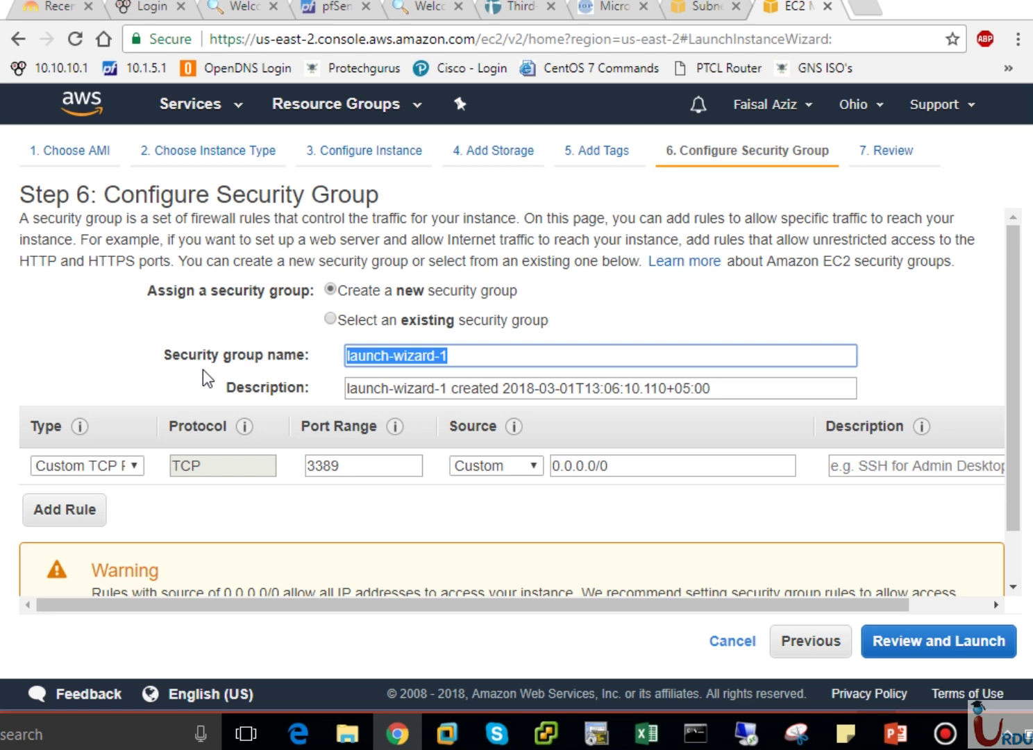
{"action": "type", "text": "RDP"}
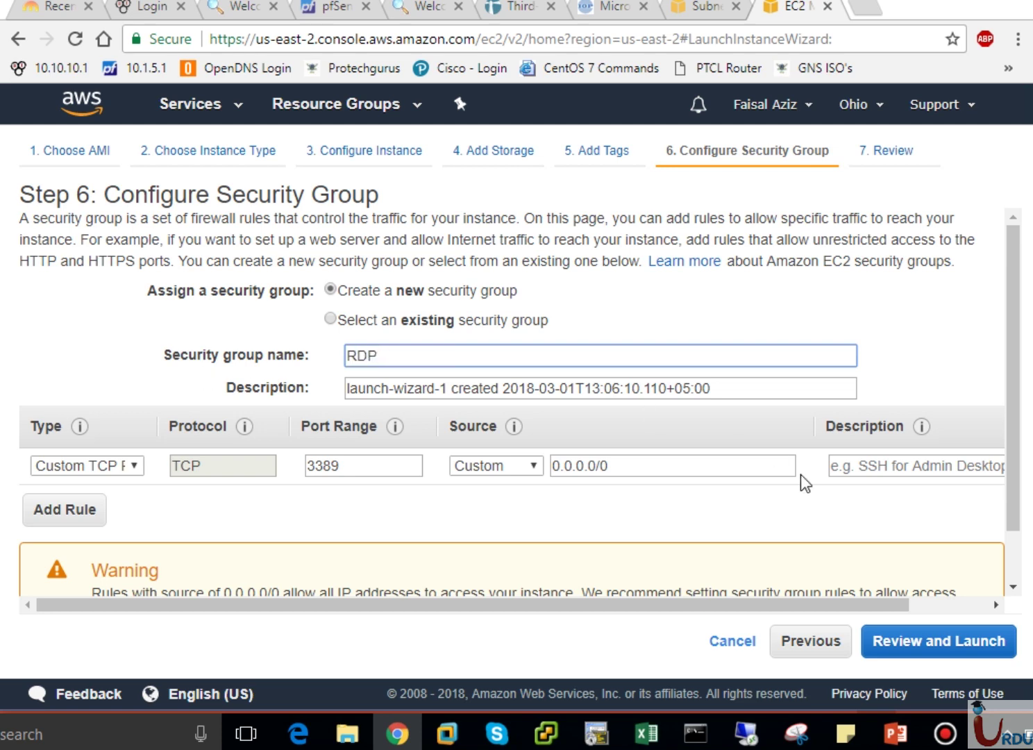
{"action": "left_click", "coordinate": [948, 651]}
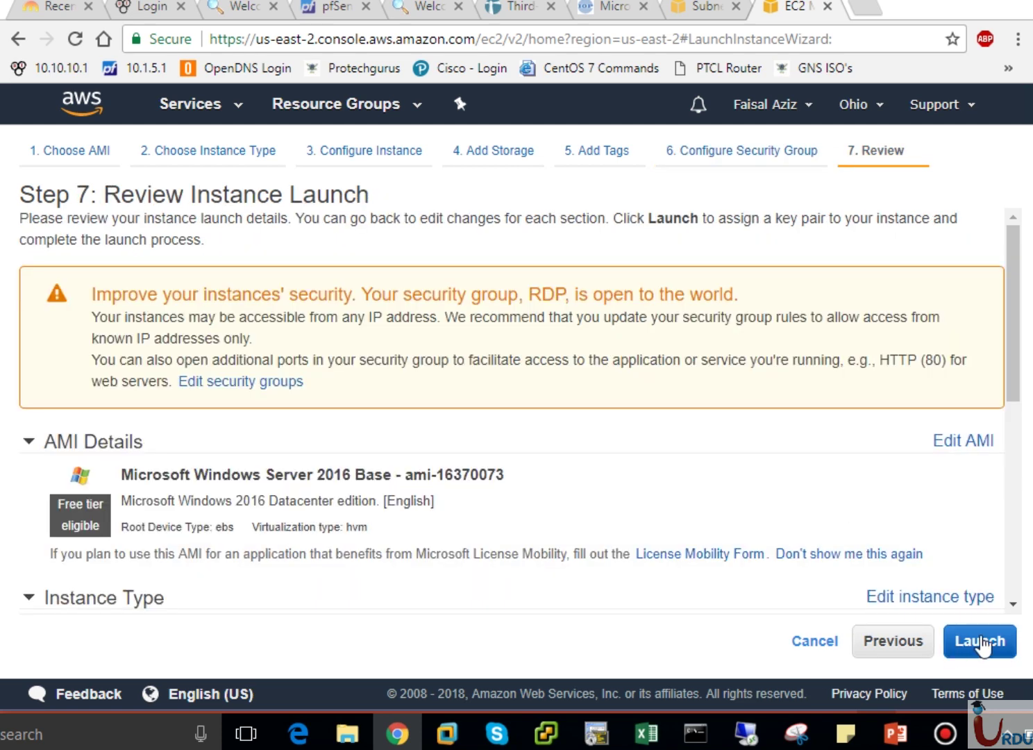
Launch VPC-B EC2 with the UITARDPKey key pair, acknowledging the private key file.
{"action": "left_click", "coordinate": [981, 644]}
{"action": "left_click", "coordinate": [563, 469]}
{"action": "left_click", "coordinate": [386, 502]}
{"action": "left_click", "coordinate": [532, 513]}
{"action": "left_click", "coordinate": [739, 578]}
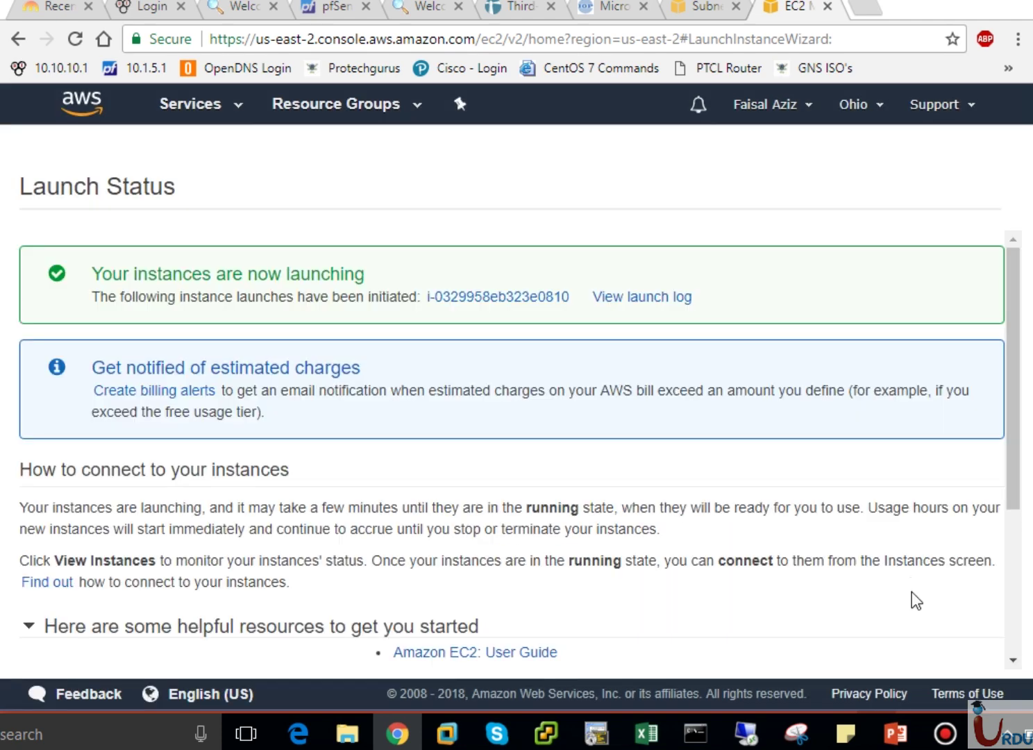
{"action": "scroll", "coordinate": [1016, 625], "scroll_direction": "down", "scroll_amount": 2}
Start a third launch using the Windows Server 2016 image on t2.micro.
{"action": "left_click", "coordinate": [978, 663]}
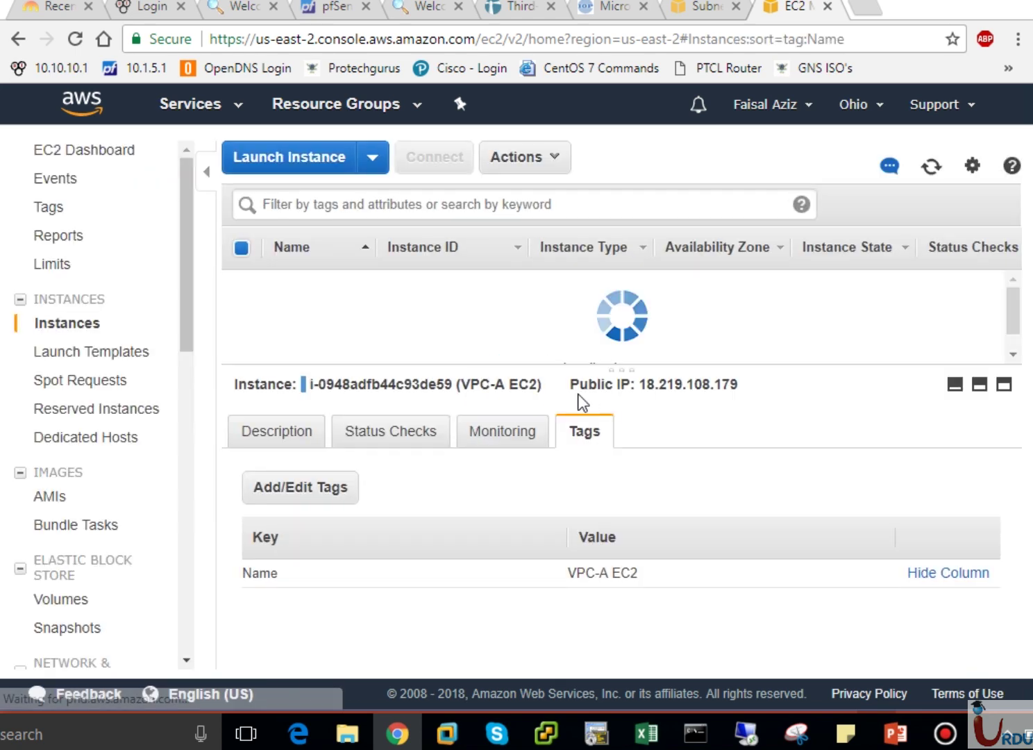
{"action": "left_click", "coordinate": [307, 156]}
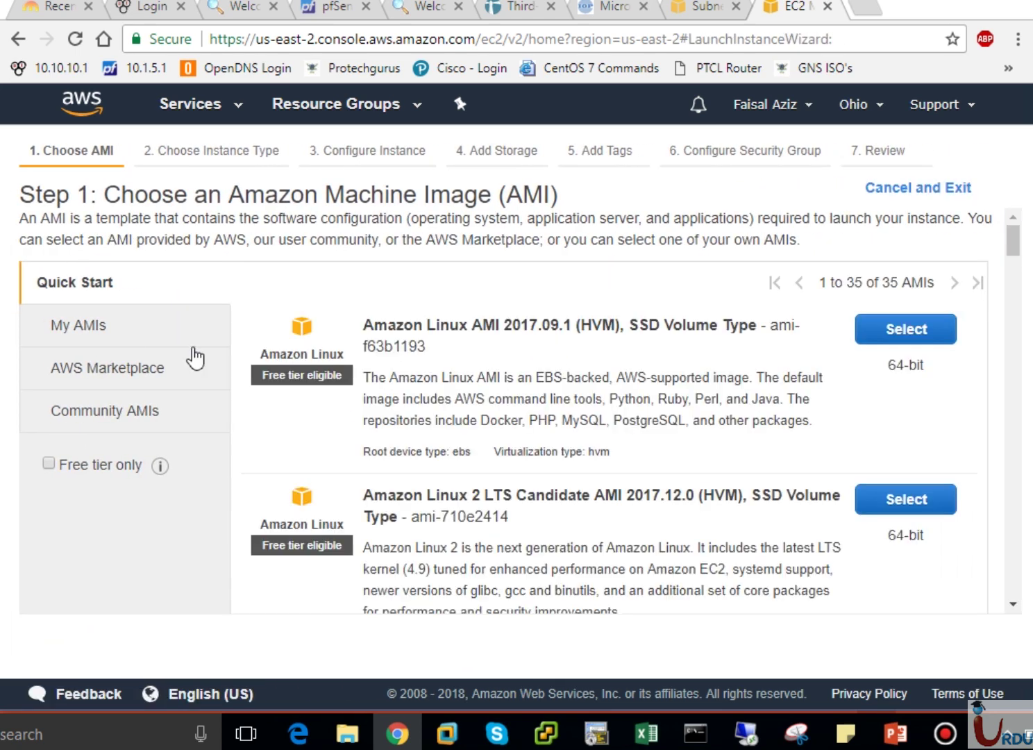
{"action": "scroll", "coordinate": [1003, 538], "scroll_direction": "down", "scroll_amount": 10}
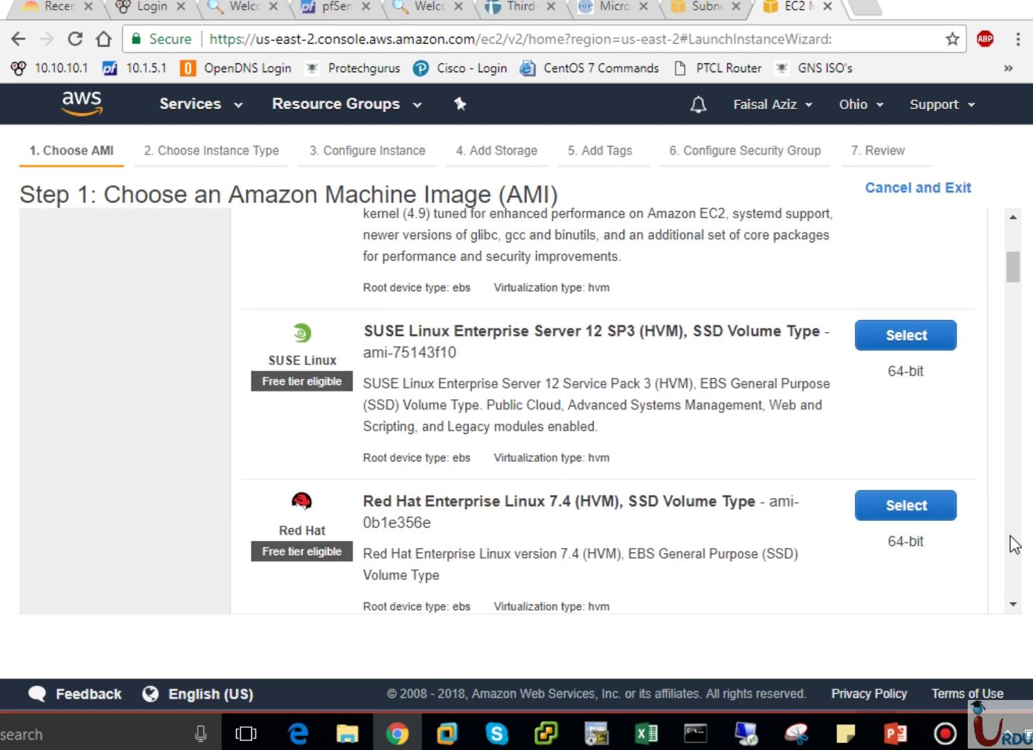
{"action": "left_click", "coordinate": [917, 434]}
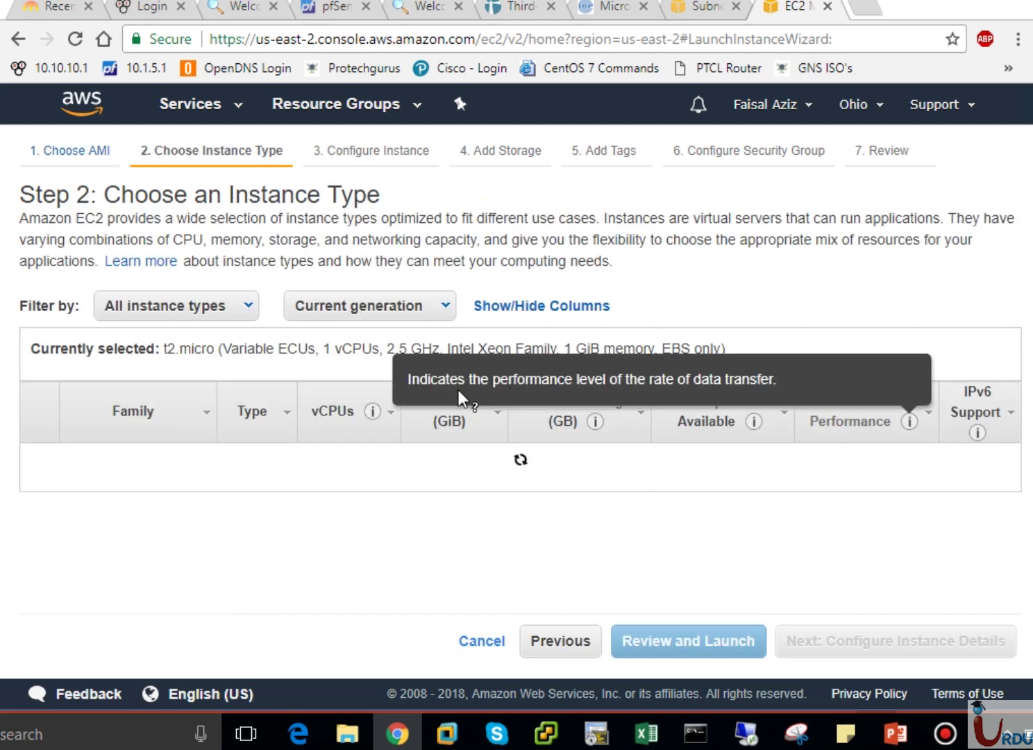
{"action": "left_click", "coordinate": [952, 644]}
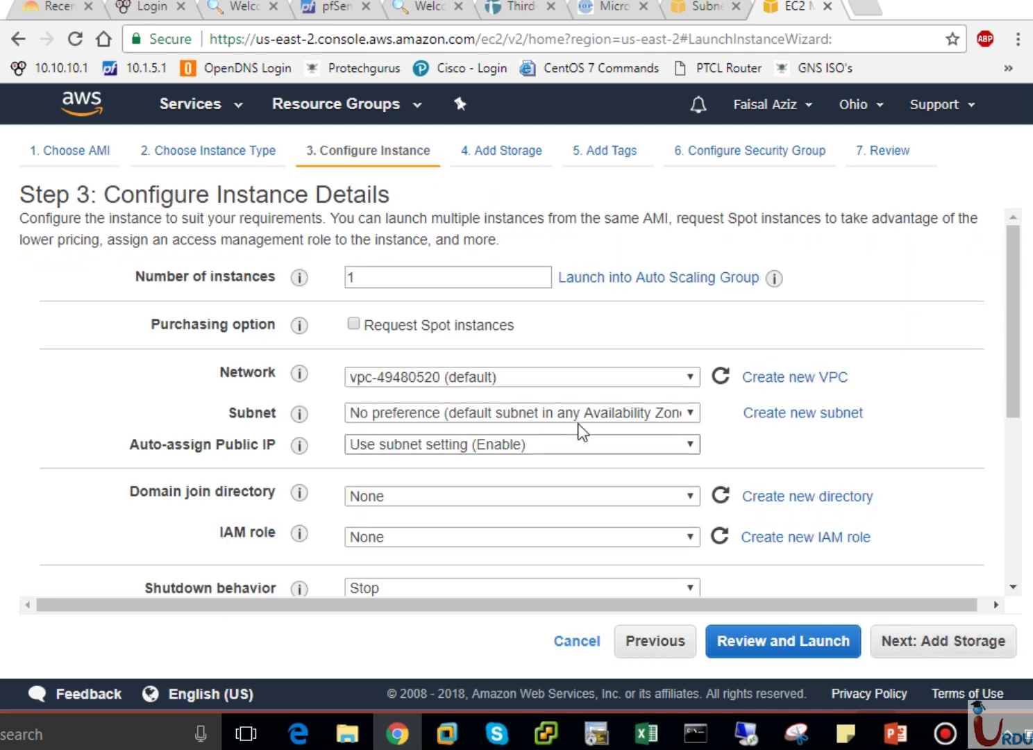
Place the instance in VPC-C's PrivateSubnet-VPC-C, leaving public IP at the subnet default.
{"action": "left_click", "coordinate": [531, 381]}
{"action": "left_click", "coordinate": [489, 396]}
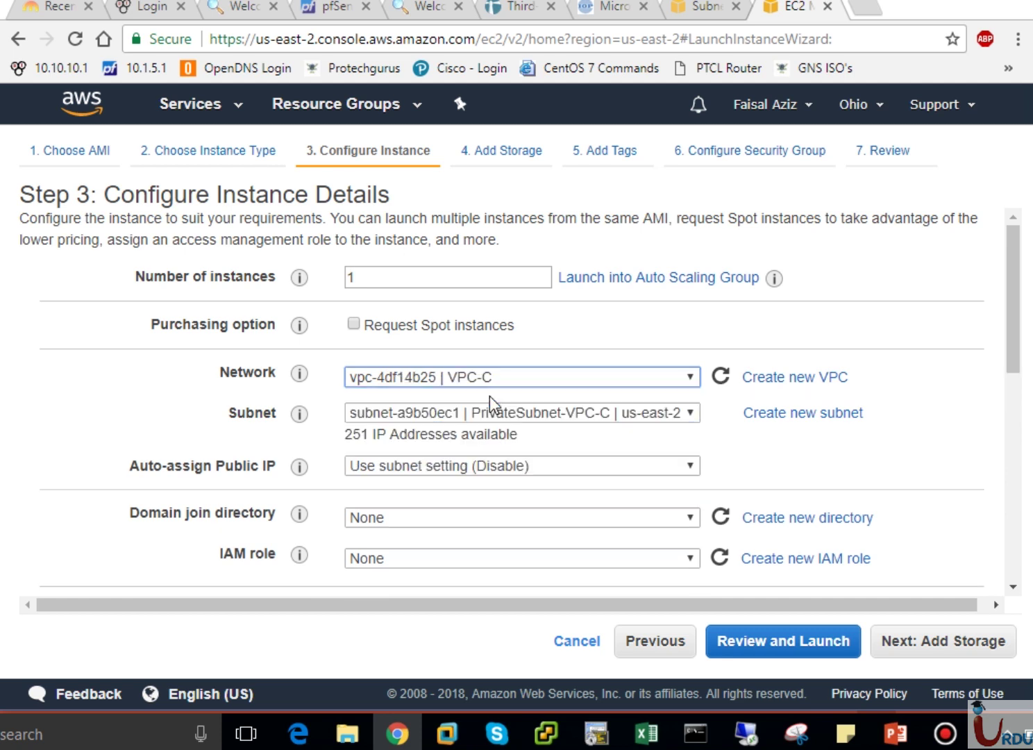
{"action": "left_click", "coordinate": [545, 414]}
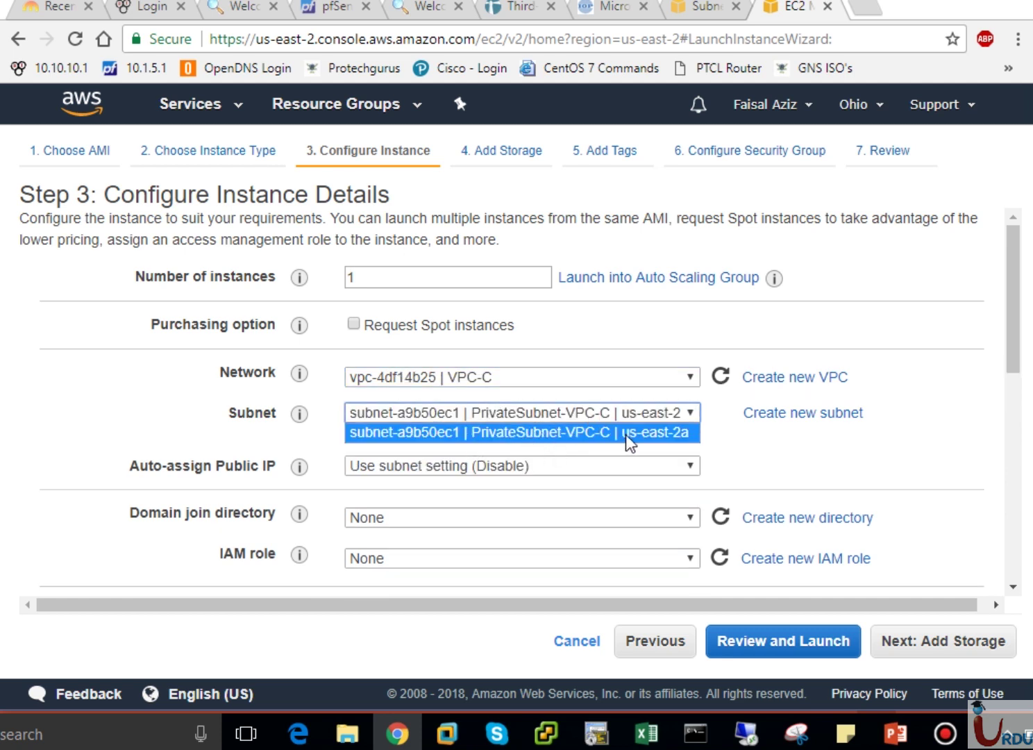
{"action": "left_click", "coordinate": [675, 436]}
{"action": "left_click", "coordinate": [590, 468]}
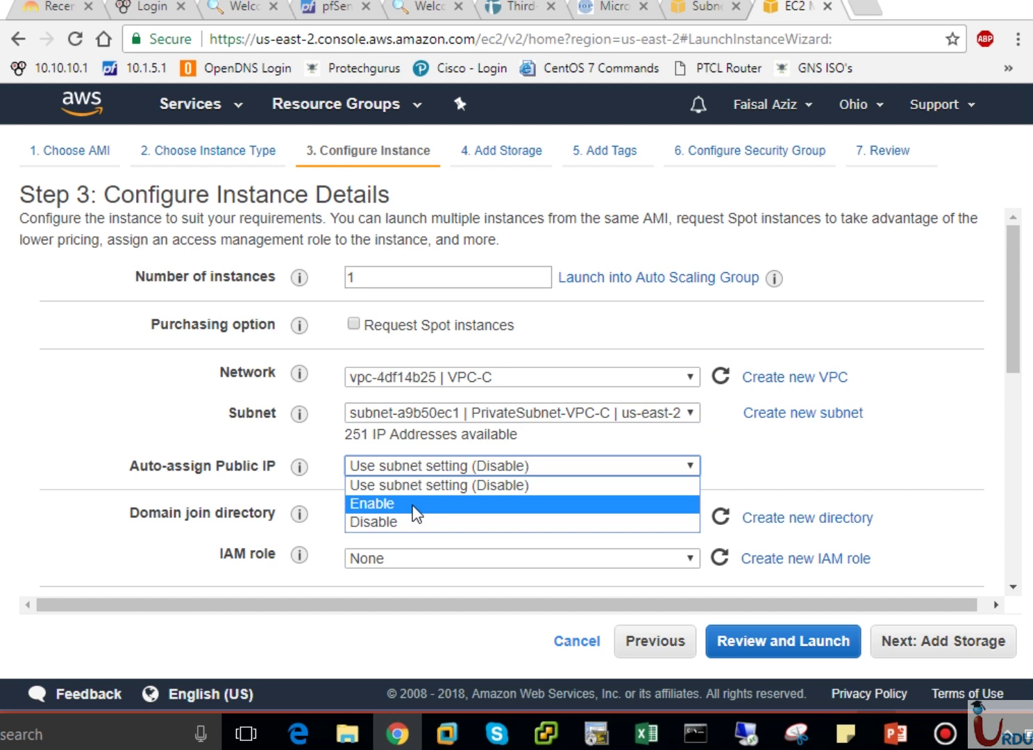
{"action": "left_click", "coordinate": [478, 466]}
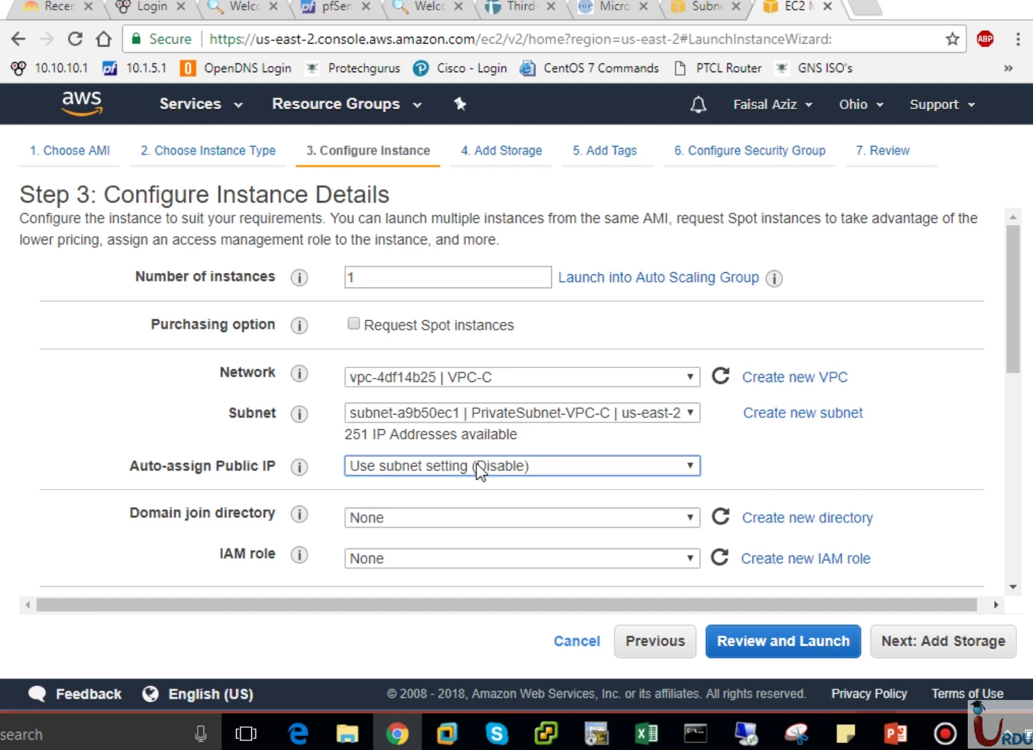
Tag the third instance with Name = VPC-C EC2.
{"action": "left_click", "coordinate": [928, 651]}
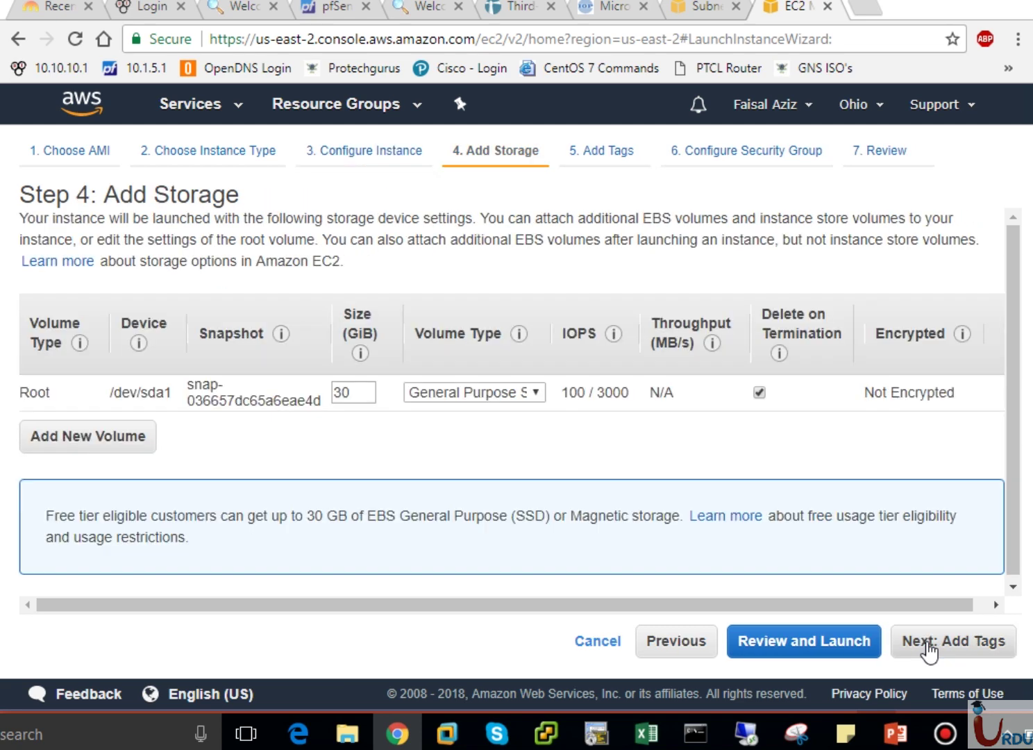
{"action": "left_click", "coordinate": [941, 651]}
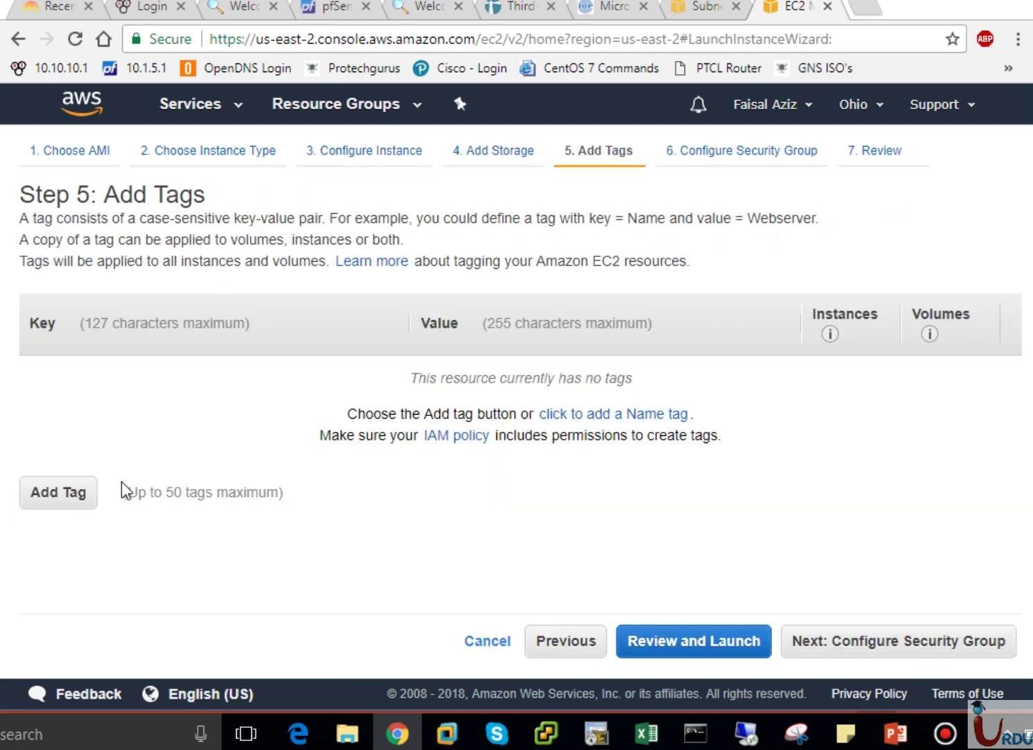
{"action": "left_click", "coordinate": [44, 504]}
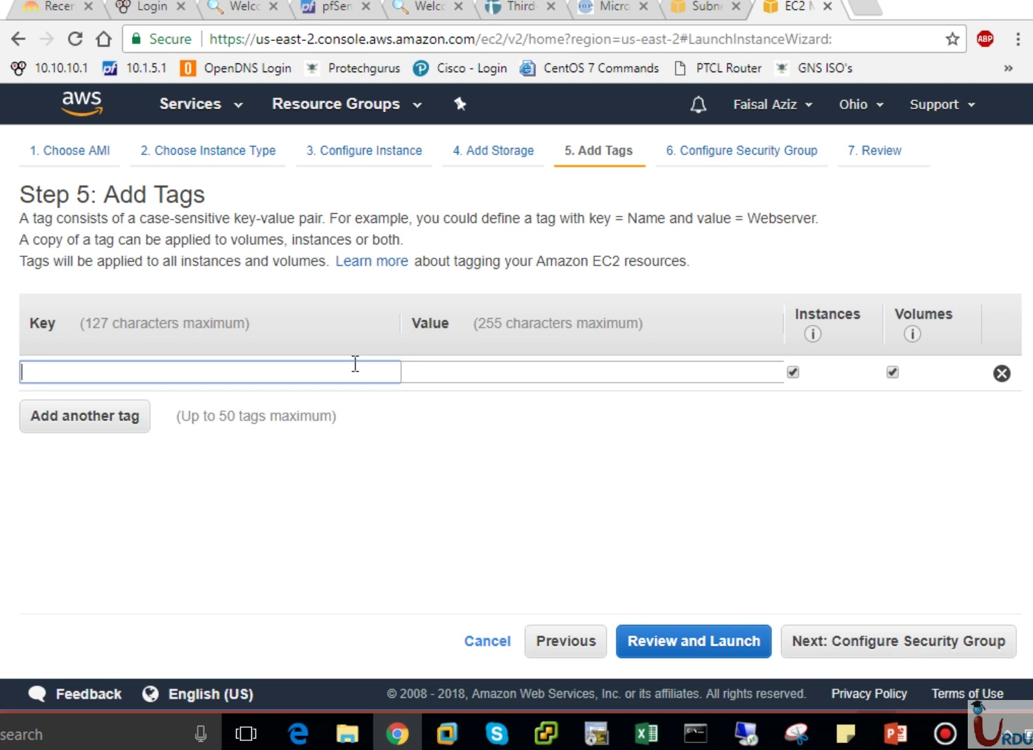
{"action": "type", "text": "Name"}
{"action": "key", "text": "Tab"}
{"action": "type", "text": "VPC-C EC2"}
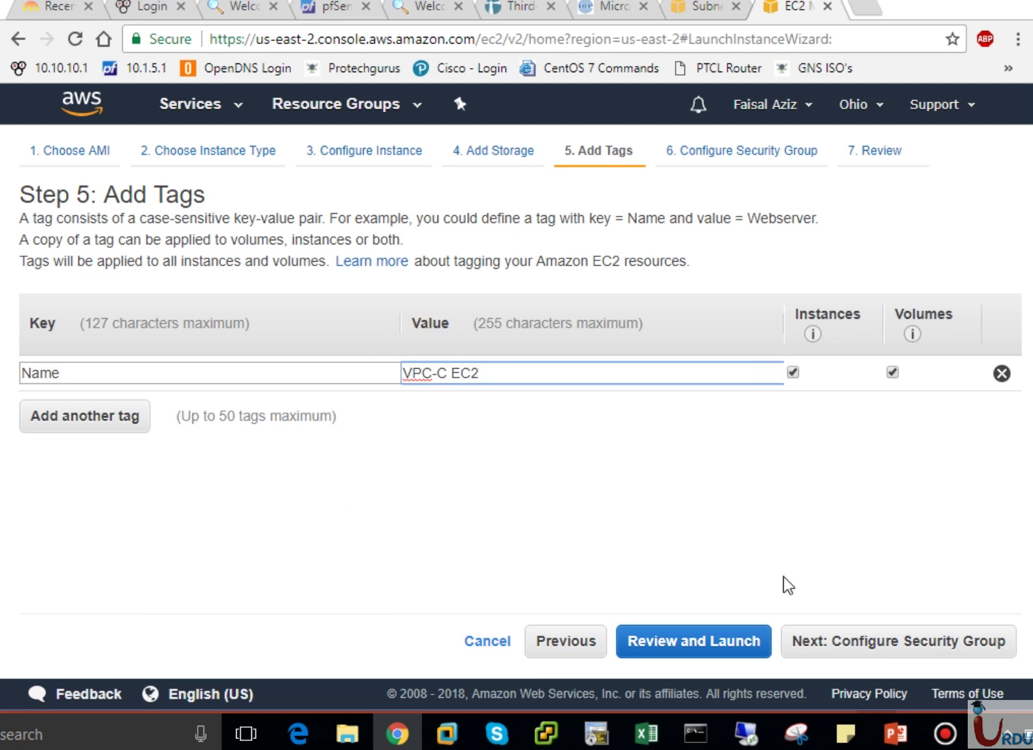
Rename the new security group to RDP and reach the launch review.
{"action": "left_click", "coordinate": [941, 649]}
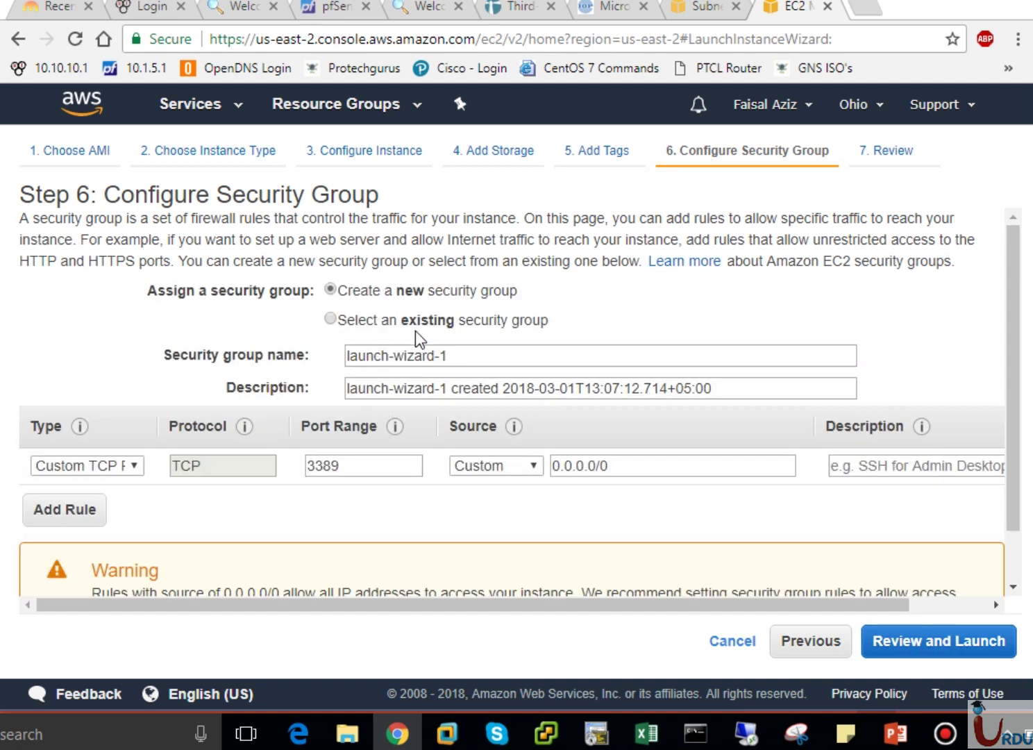
{"action": "left_click", "coordinate": [467, 361]}
{"action": "key", "text": "ctrl+a"}
{"action": "type", "text": "RDP"}
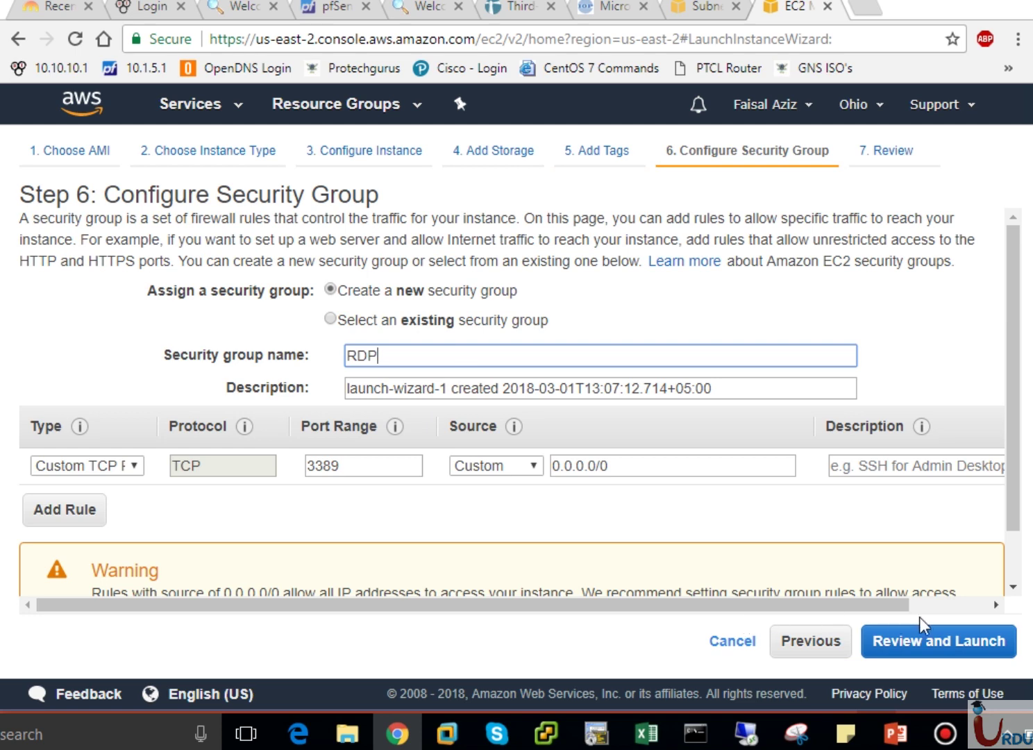
{"action": "left_click", "coordinate": [936, 634]}
Launch VPC-C EC2 with the UITARDPKey key pair and open the Instances list.
{"action": "left_click", "coordinate": [986, 646]}
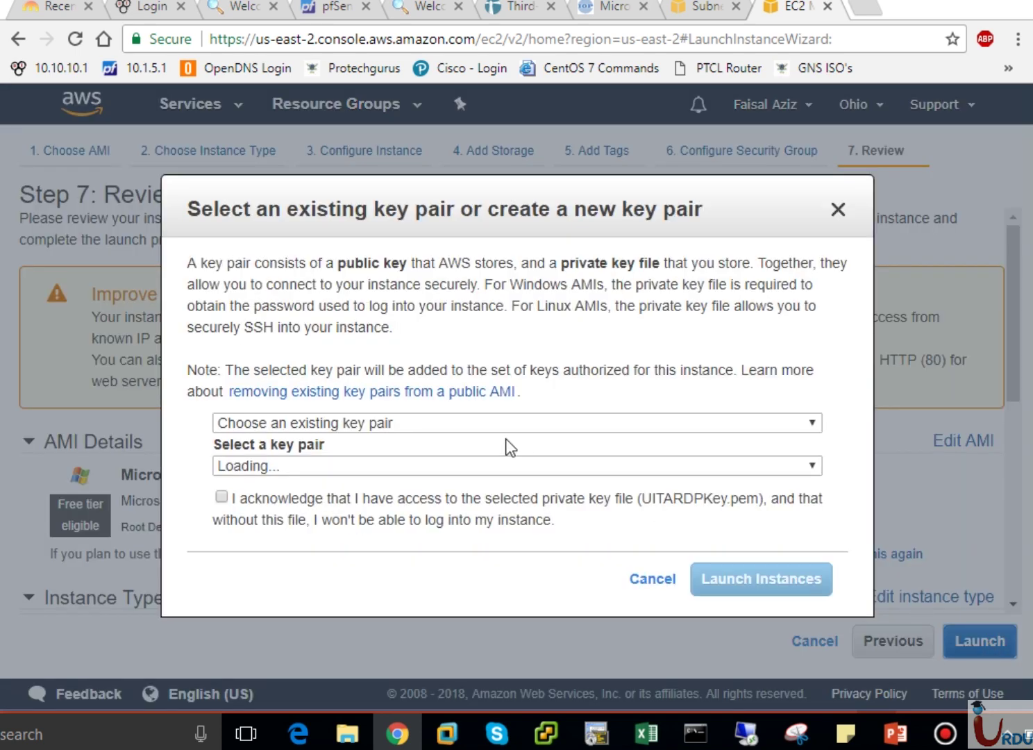
{"action": "left_click", "coordinate": [480, 466]}
{"action": "left_click", "coordinate": [350, 501]}
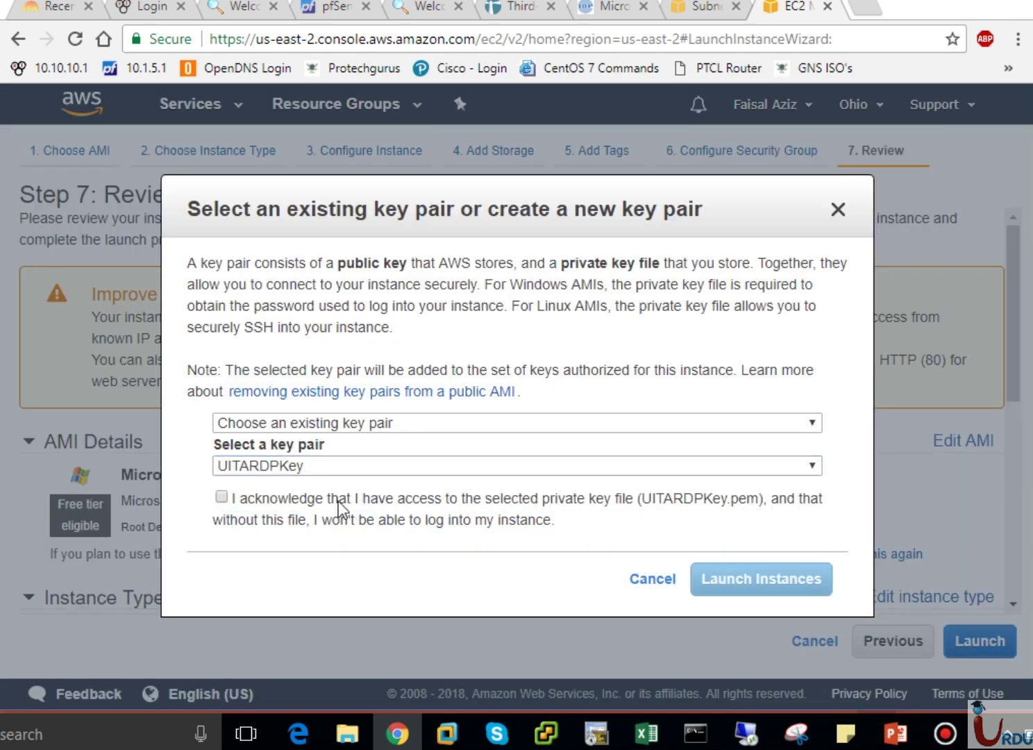
{"action": "left_click", "coordinate": [338, 498]}
{"action": "left_click", "coordinate": [754, 585]}
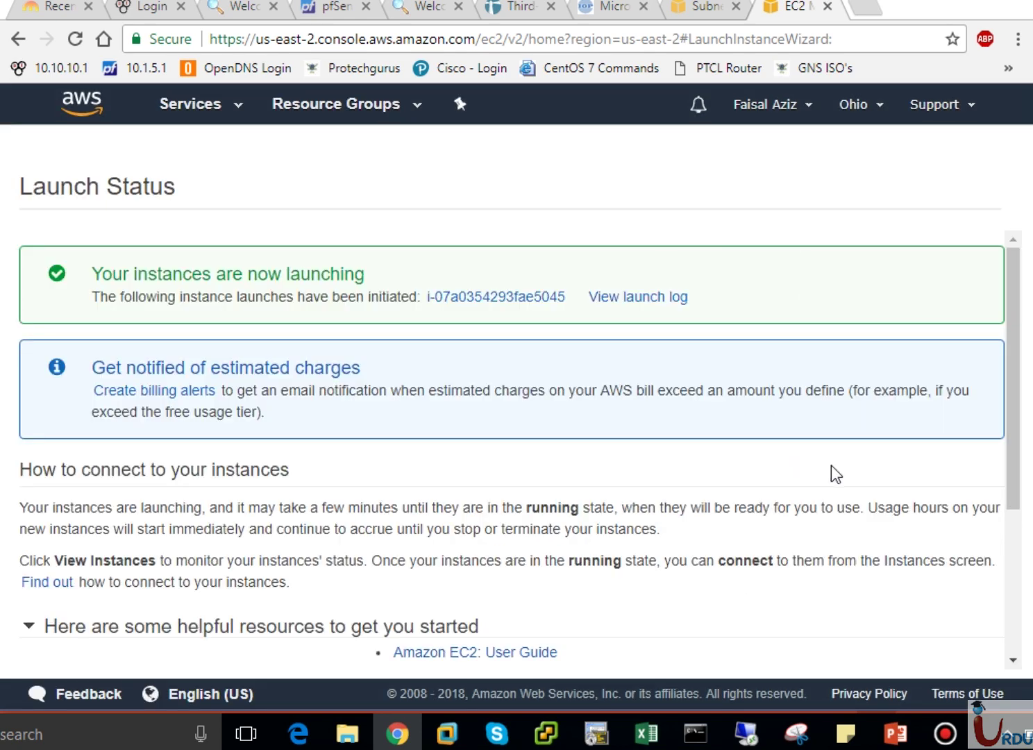
{"action": "scroll", "coordinate": [1007, 594], "scroll_direction": "down", "scroll_amount": 4}
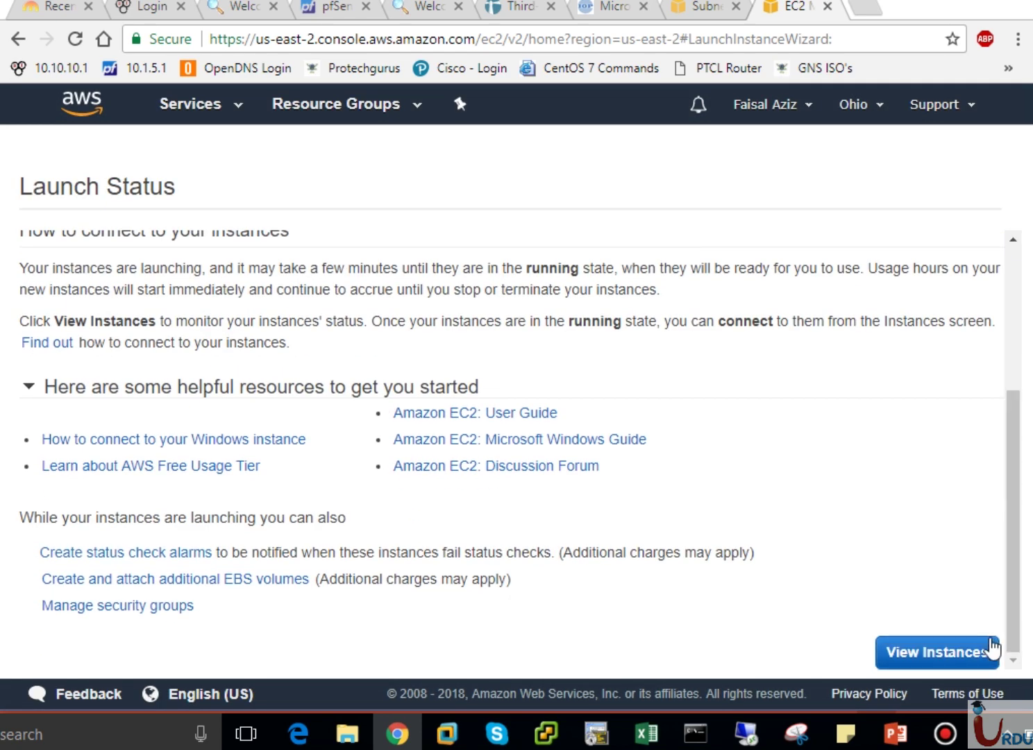
{"action": "left_click", "coordinate": [993, 654]}
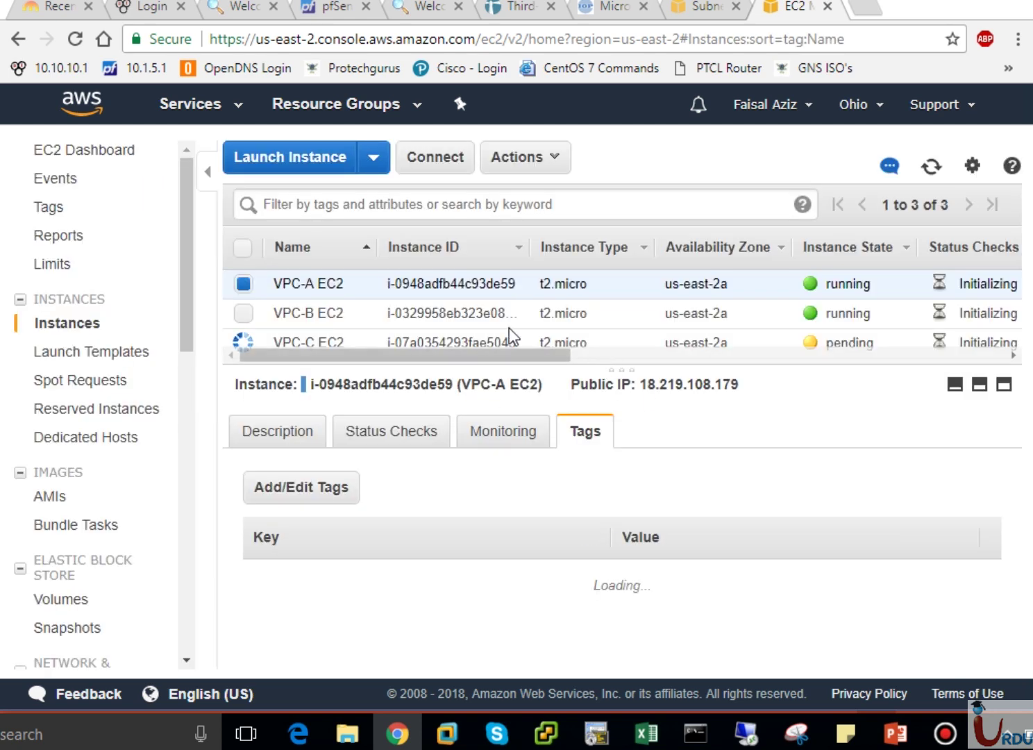
Inspect the VPC-A, VPC-B and VPC-C EC2 instance details, then switch to the PowerPoint slide.
{"action": "left_click_drag", "start_coordinate": [633, 362], "coordinate": [638, 415]}
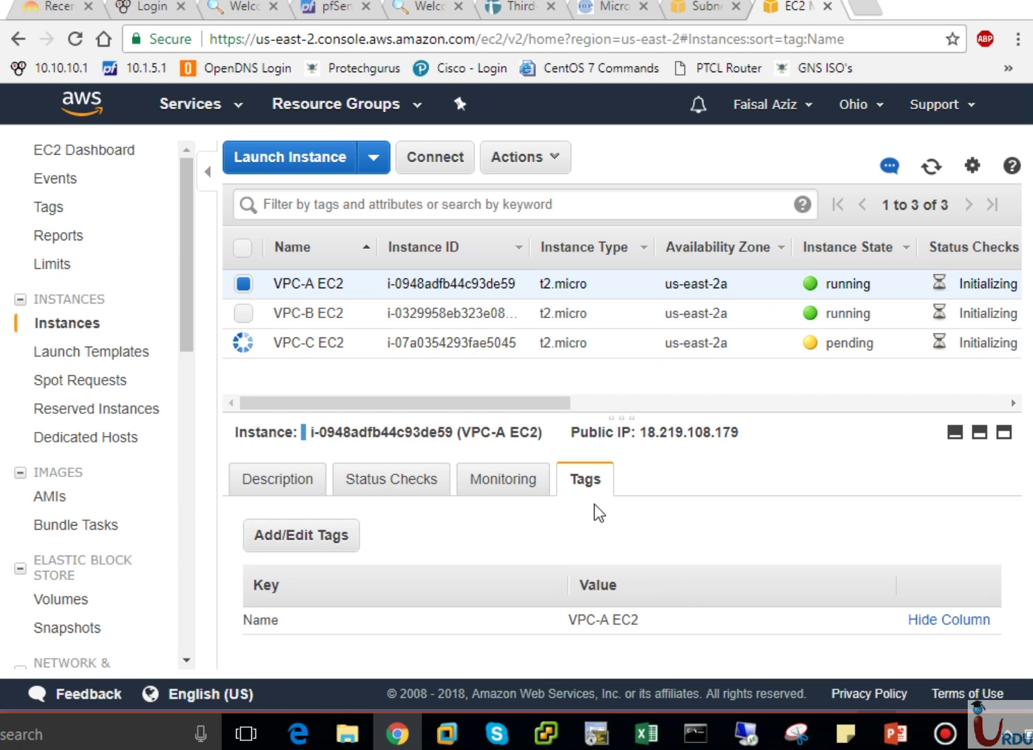
{"action": "left_click", "coordinate": [332, 303]}
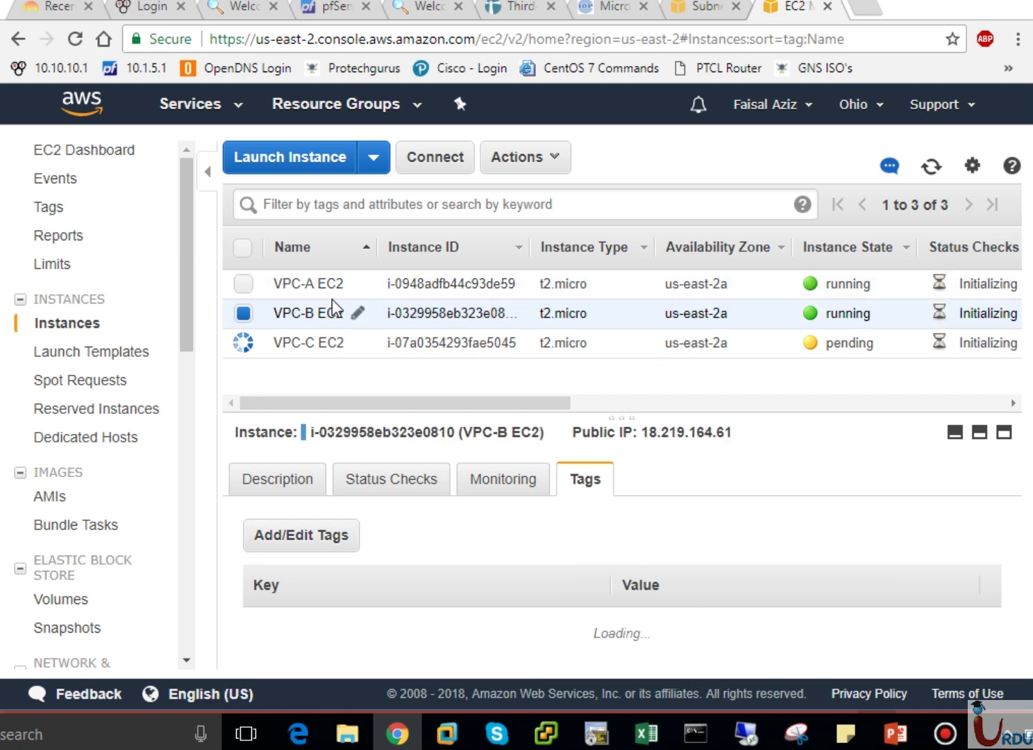
{"action": "left_click", "coordinate": [288, 476]}
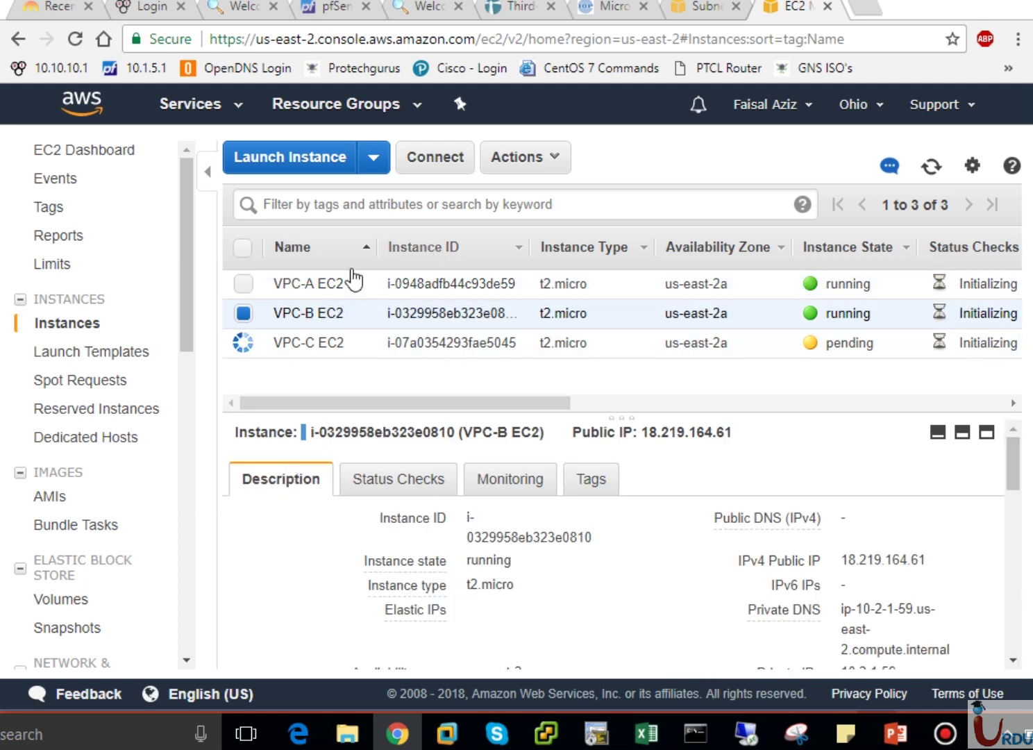
{"action": "left_click", "coordinate": [301, 286]}
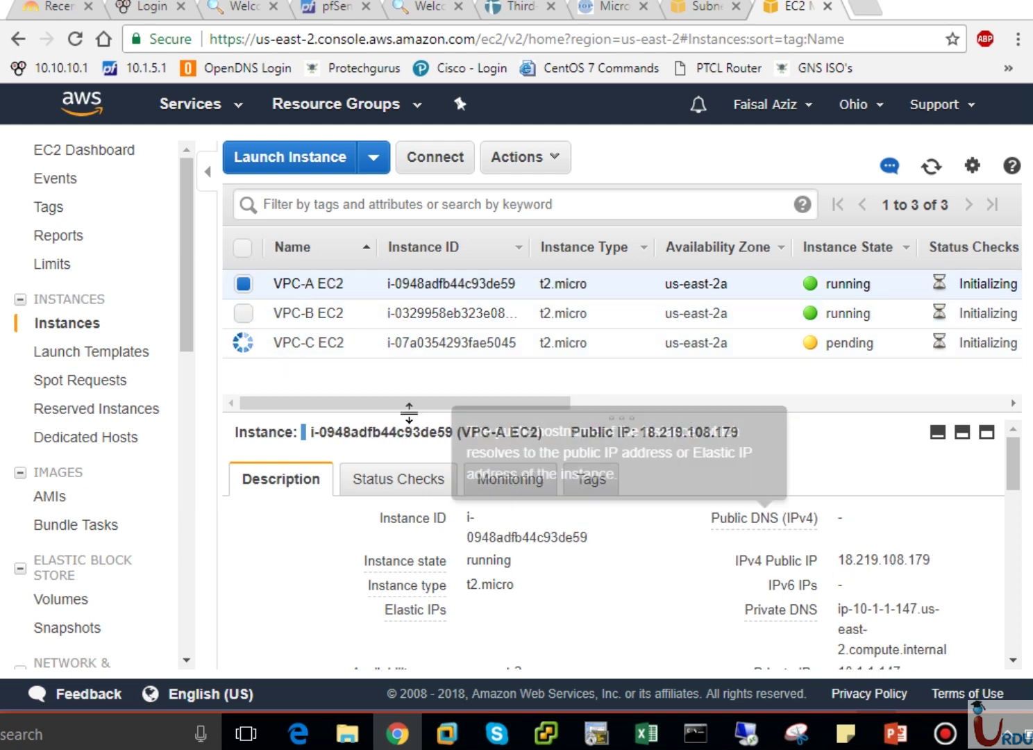
{"action": "left_click", "coordinate": [305, 316]}
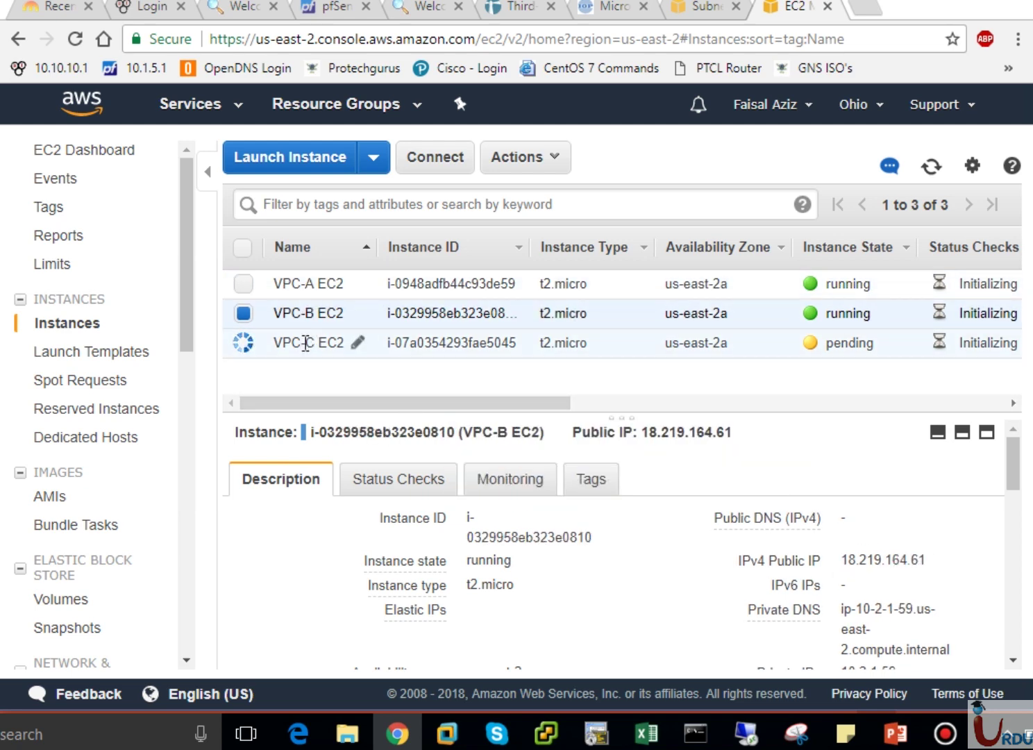
{"action": "left_click", "coordinate": [307, 341]}
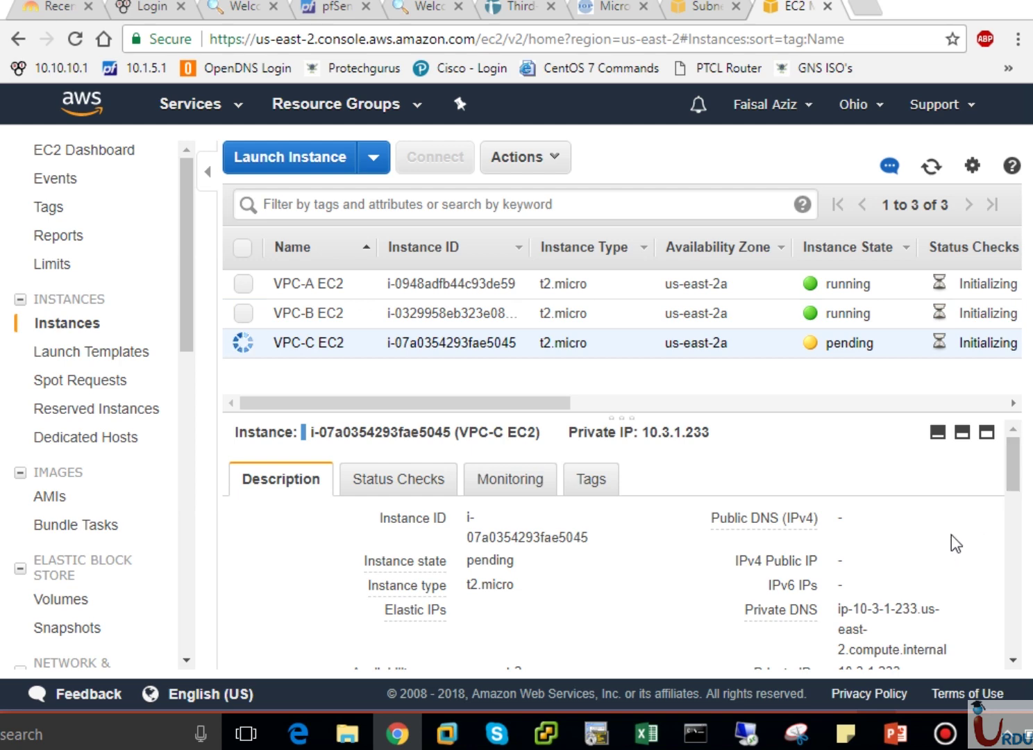
{"action": "left_click", "coordinate": [895, 733]}
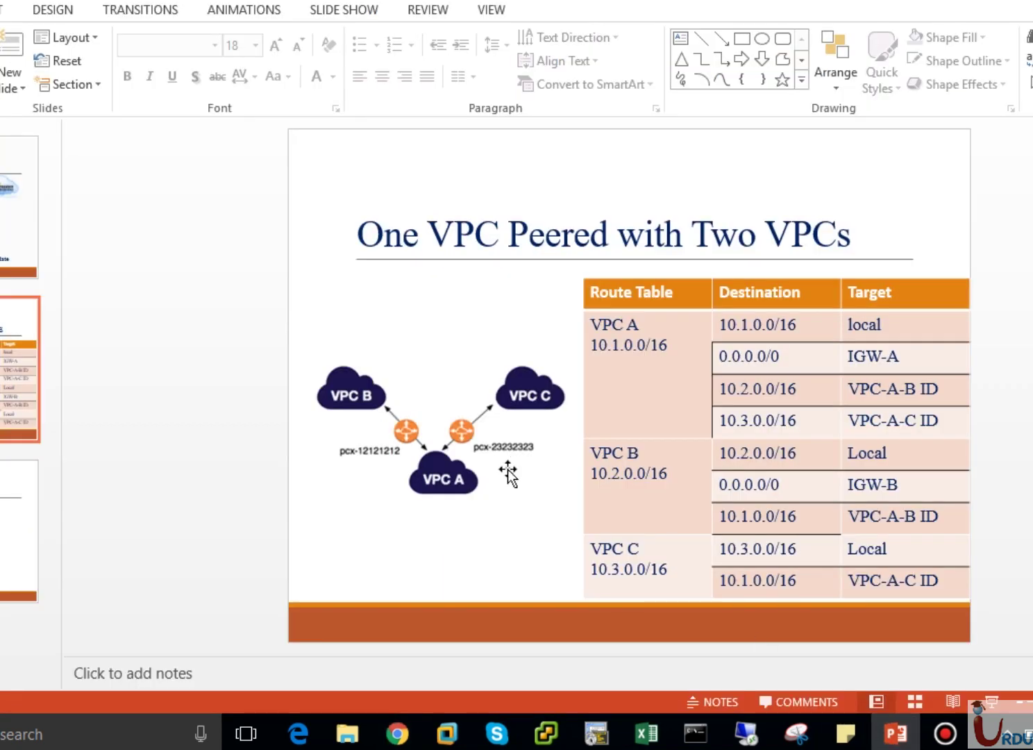
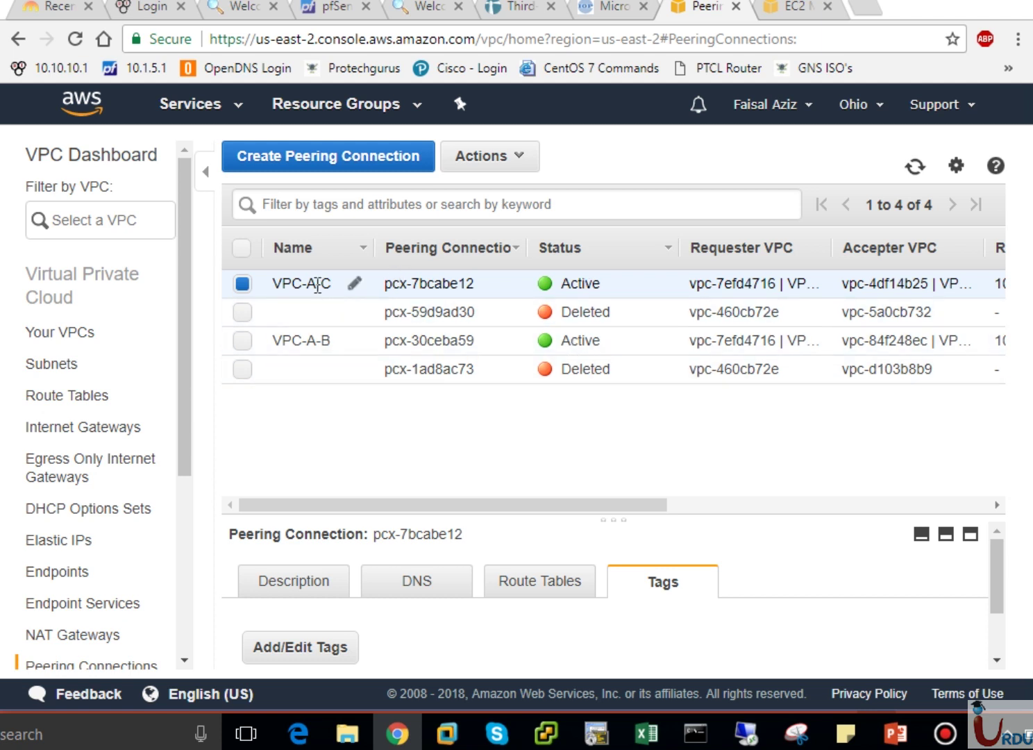
Select the VPC-A-B peering connection and widen the Requester and Accepter VPC columns.
{"action": "left_click", "coordinate": [330, 345]}
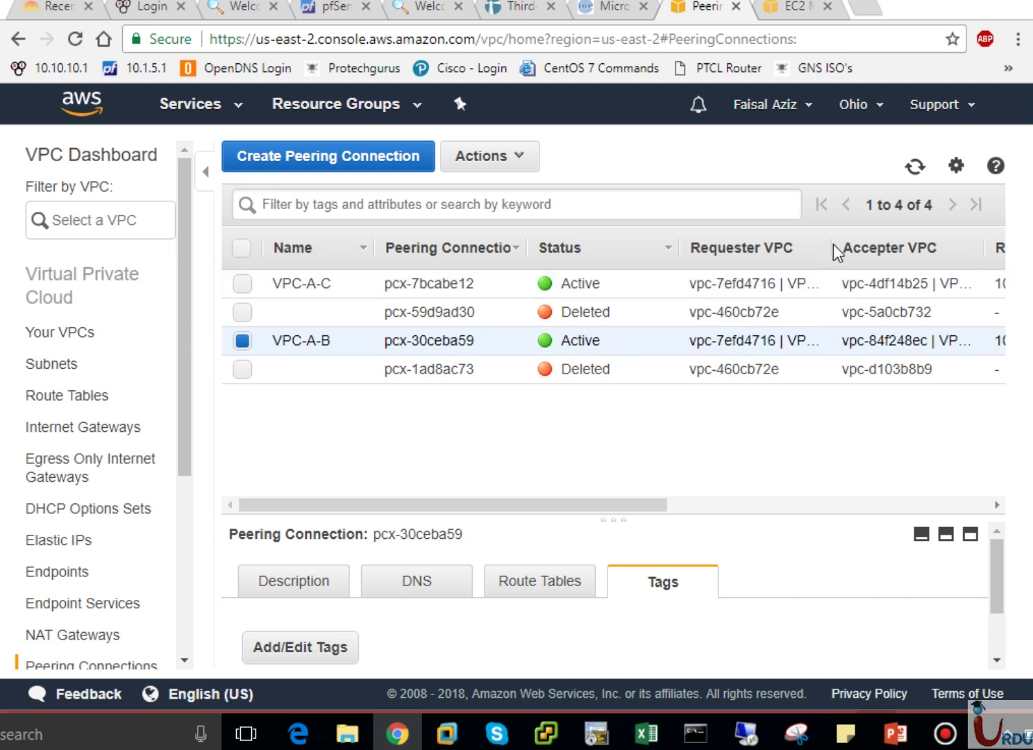
{"action": "left_click_drag", "start_coordinate": [884, 242], "coordinate": [911, 245]}
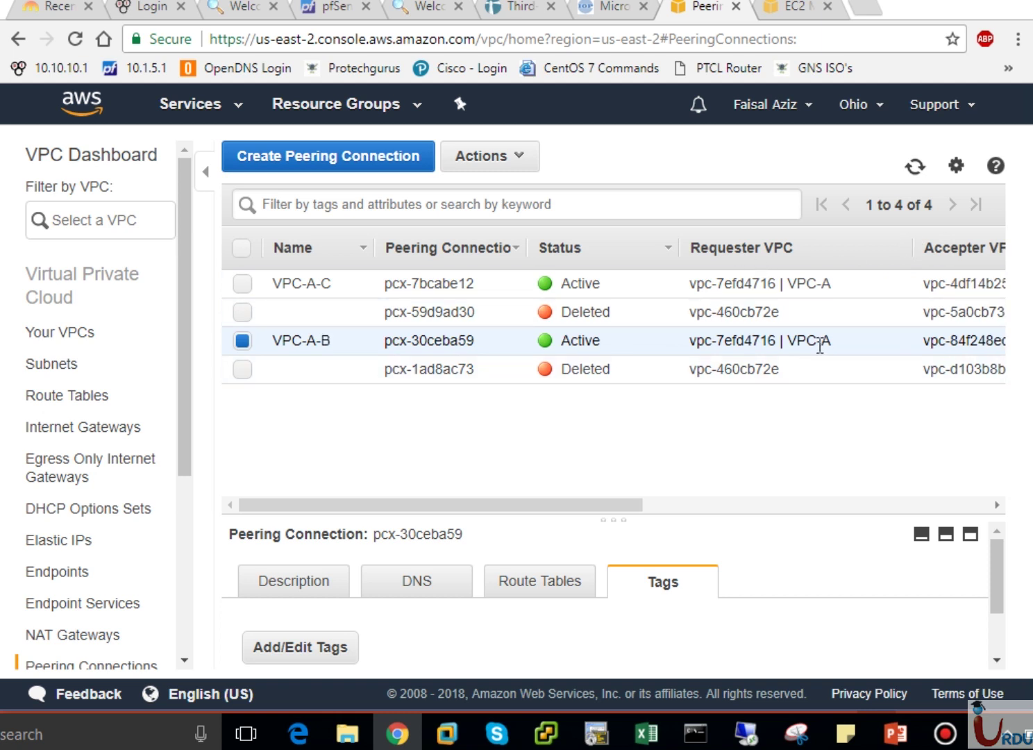
{"action": "mouse_move", "coordinate": [288, 347]}
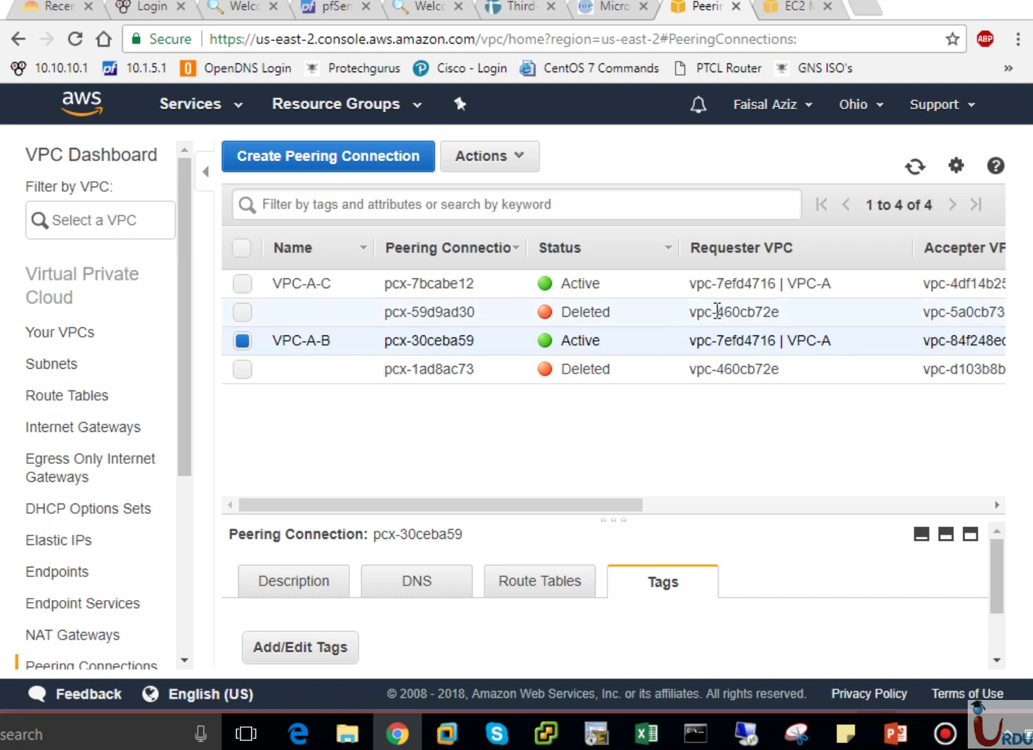
{"action": "mouse_move", "coordinate": [312, 279]}
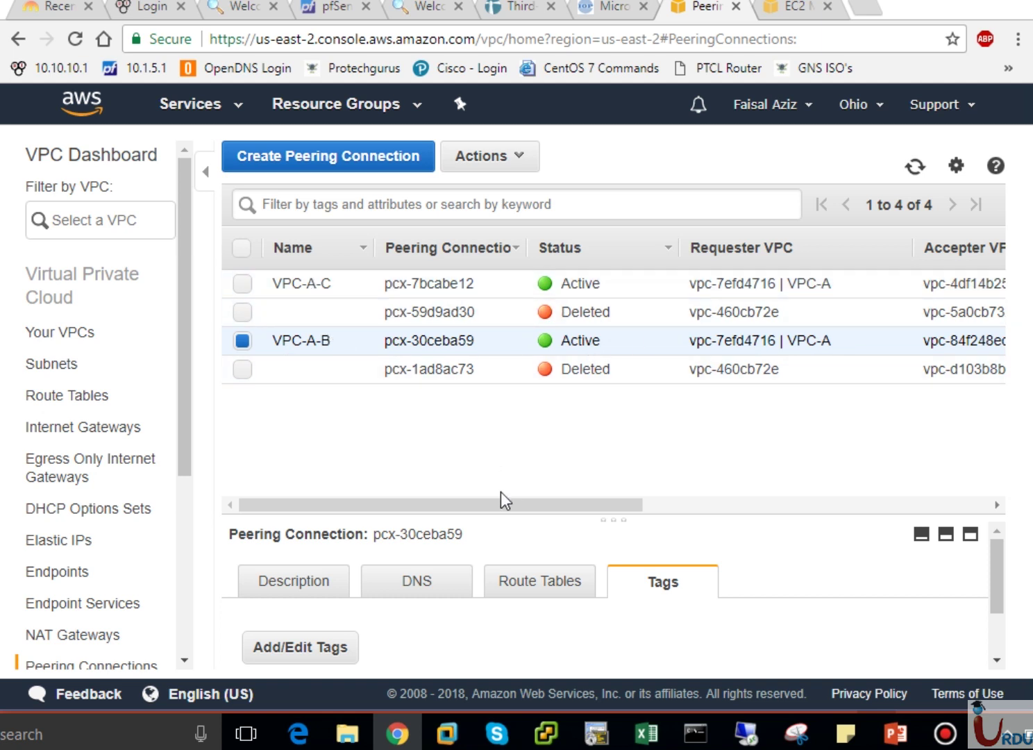
{"action": "left_click_drag", "start_coordinate": [508, 507], "coordinate": [722, 494]}
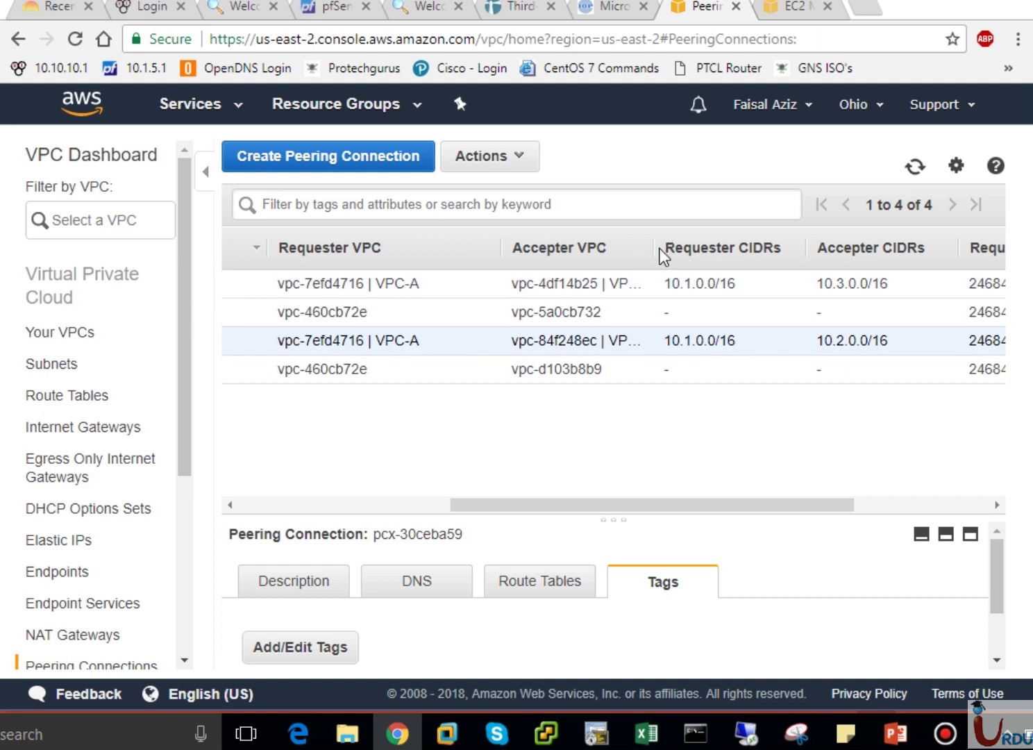
{"action": "left_click_drag", "start_coordinate": [654, 256], "coordinate": [733, 242]}
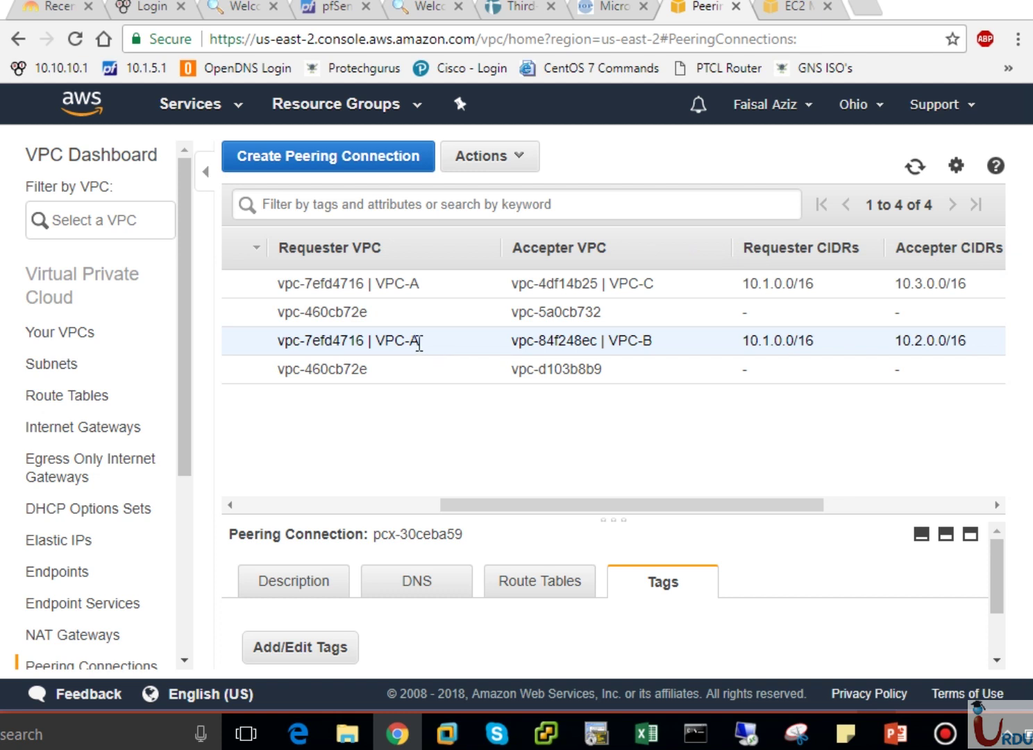
{"action": "left_click_drag", "start_coordinate": [701, 505], "coordinate": [948, 491]}
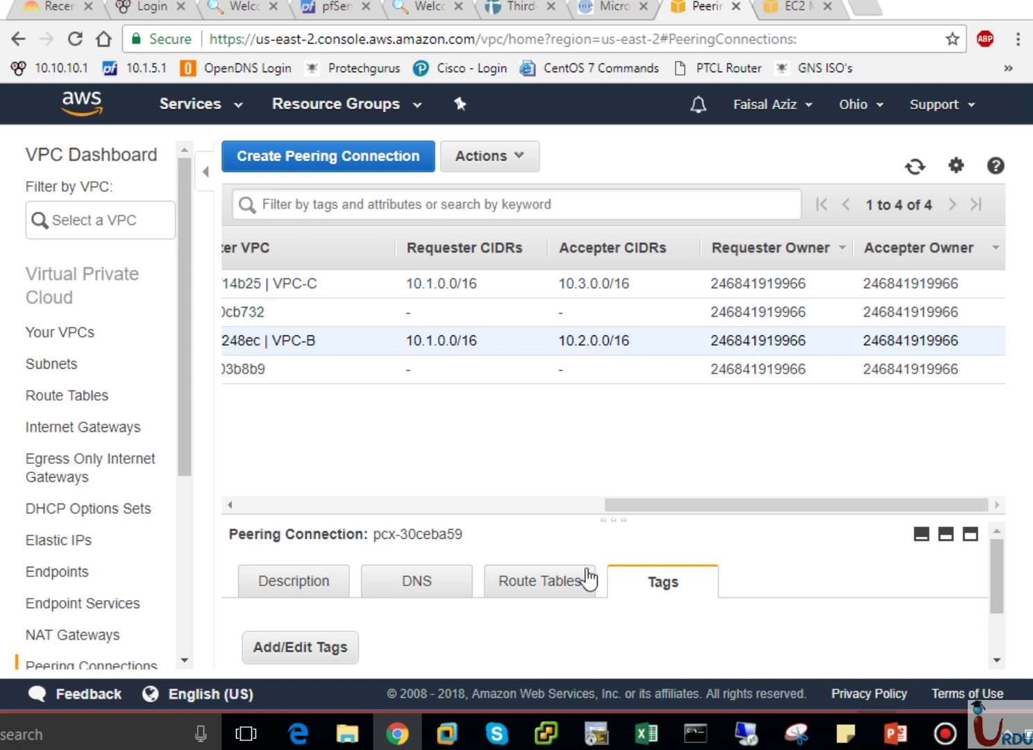
{"action": "left_click", "coordinate": [542, 505]}
{"action": "left_click_drag", "start_coordinate": [542, 505], "coordinate": [463, 514]}
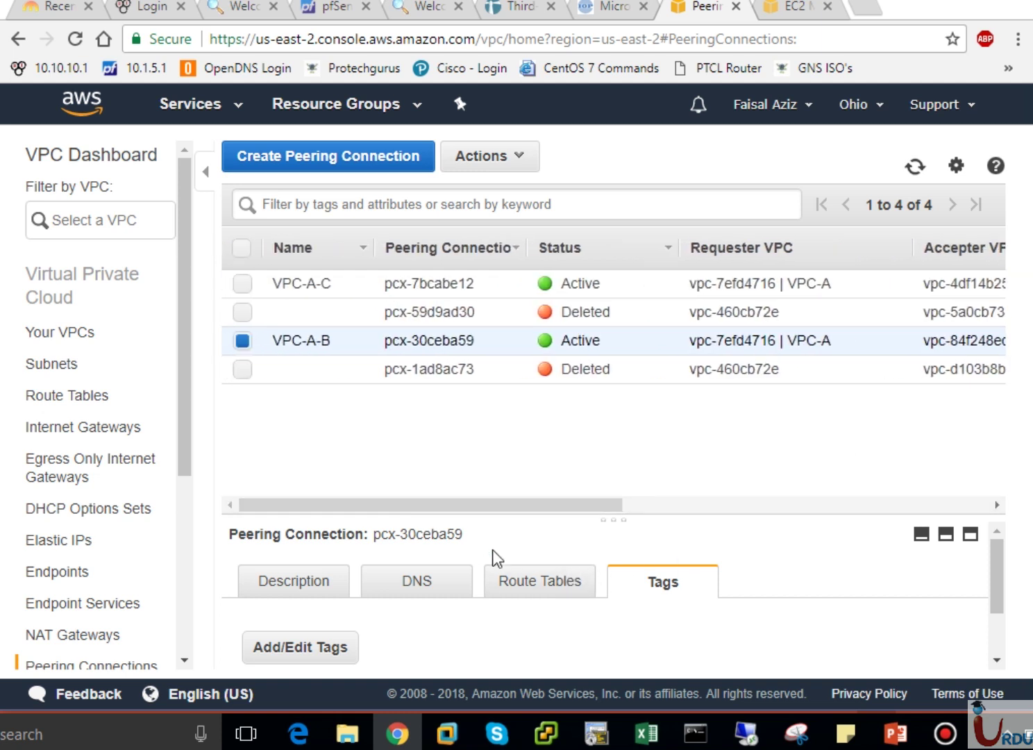
Review the peering's Route Tables, DNS and Description tabs, then open the EC2 dashboard.
{"action": "left_click", "coordinate": [544, 590]}
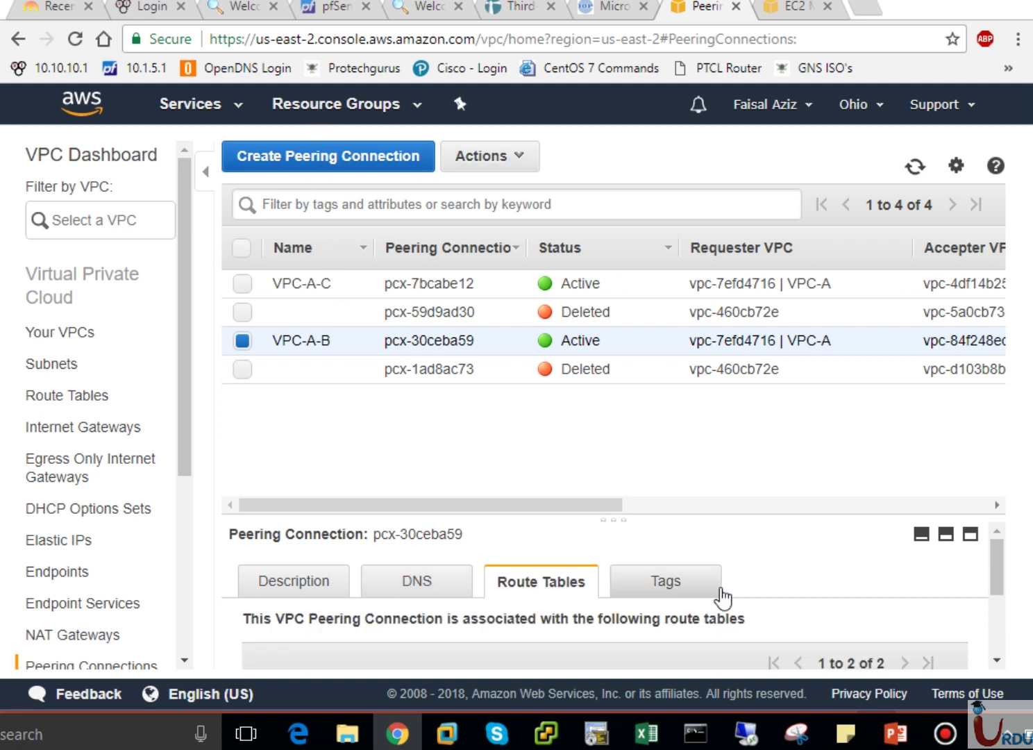
{"action": "mouse_move", "coordinate": [999, 572]}
{"action": "left_mouse_down"}
{"action": "mouse_move", "coordinate": [1006, 663]}
{"action": "mouse_move", "coordinate": [1008, 573]}
{"action": "left_mouse_up"}
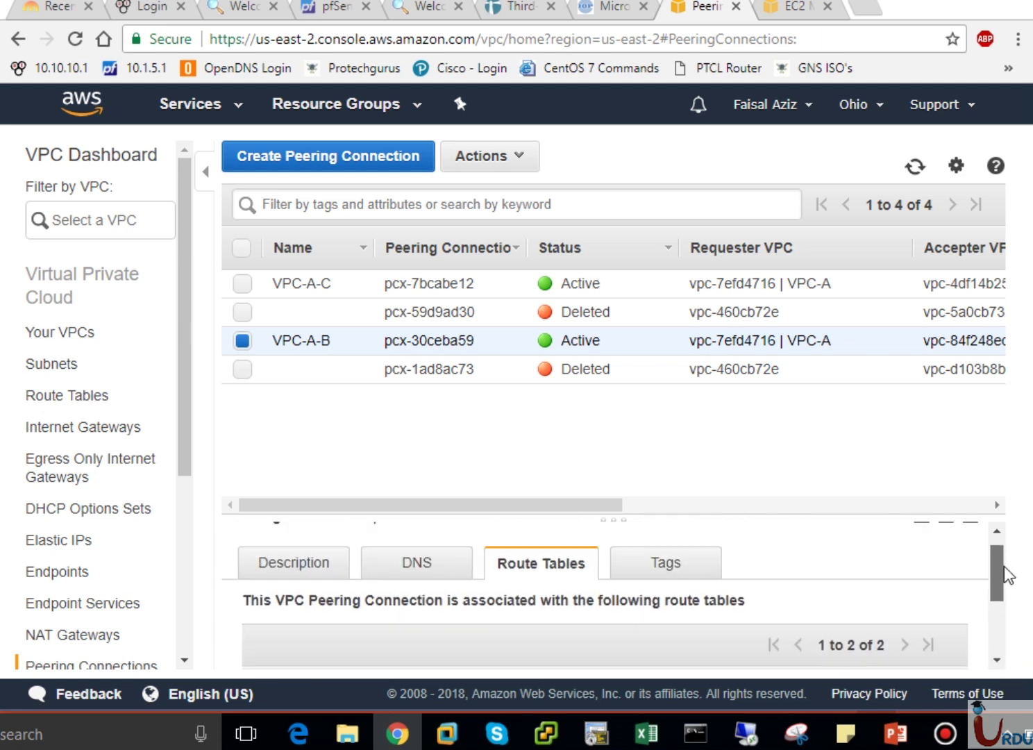
{"action": "left_click", "coordinate": [400, 589]}
{"action": "left_click", "coordinate": [318, 588]}
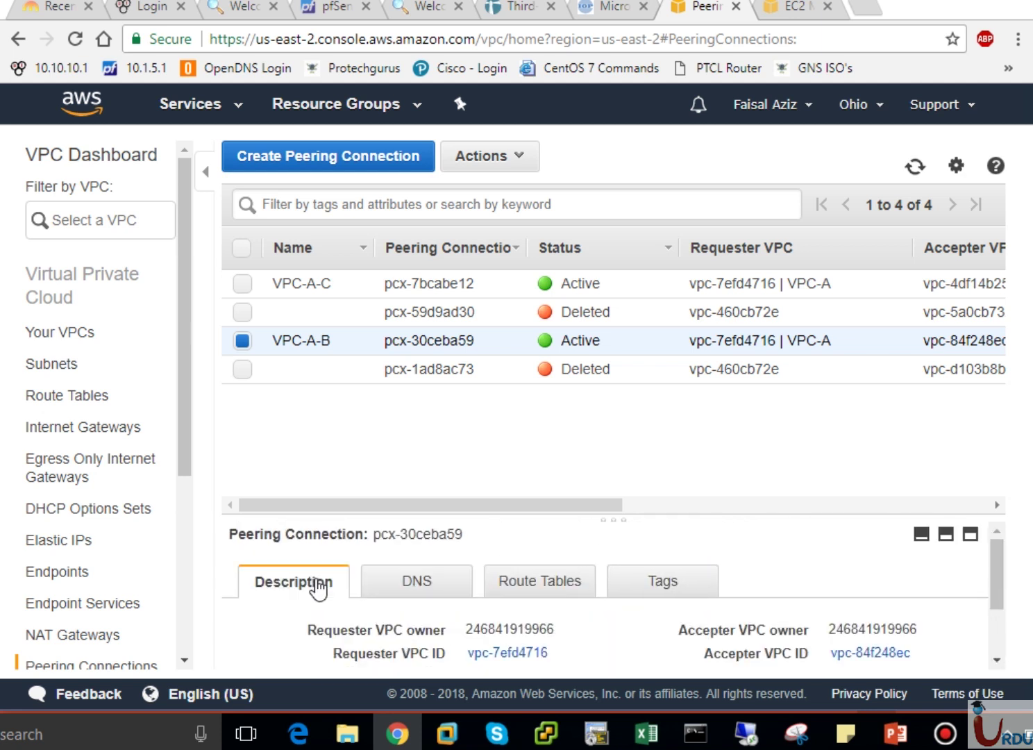
{"action": "left_click", "coordinate": [792, 10]}
{"action": "left_click", "coordinate": [61, 200]}
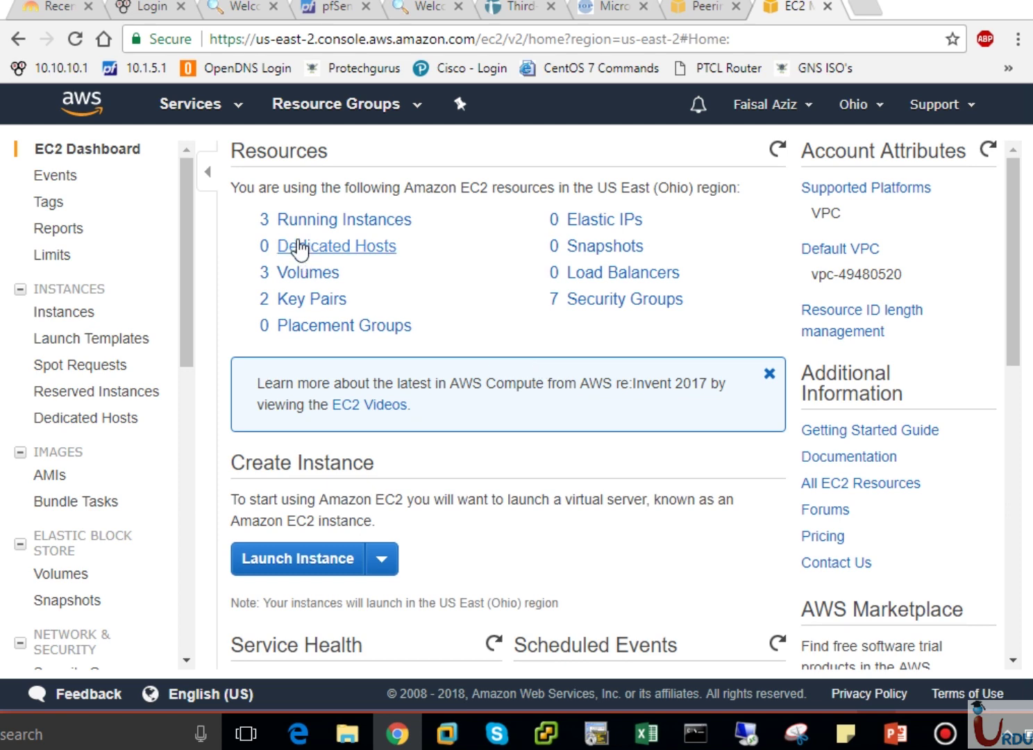
List the running EC2 instances, then view Your VPCs in the VPC console.
{"action": "left_click", "coordinate": [297, 219]}
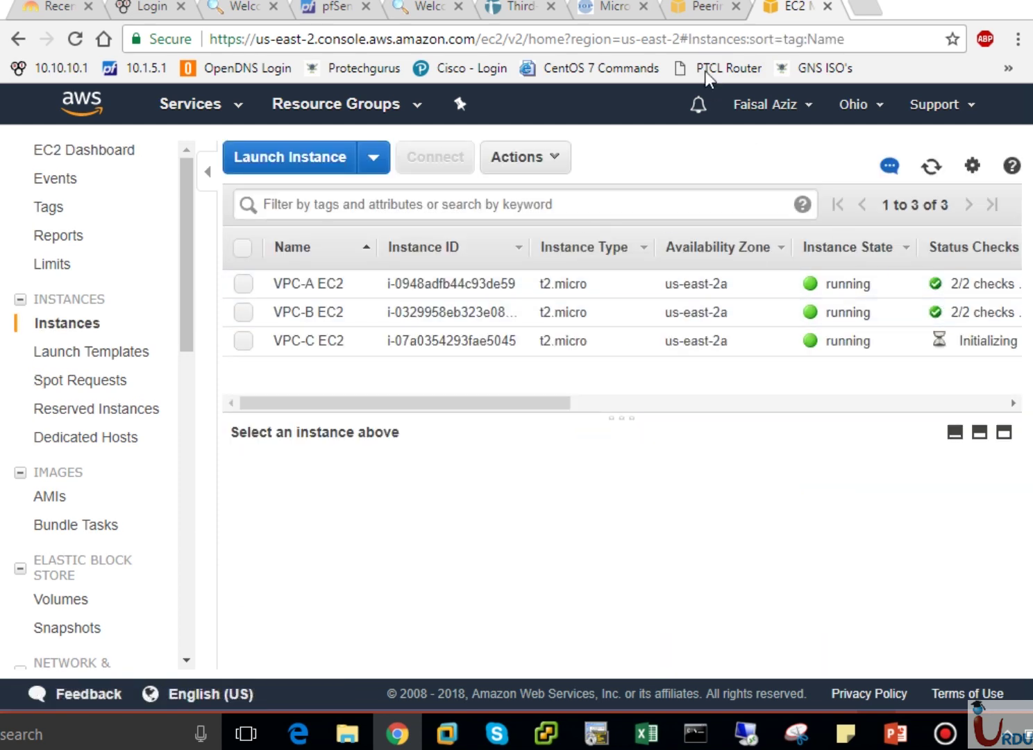
{"action": "left_click", "coordinate": [707, 13]}
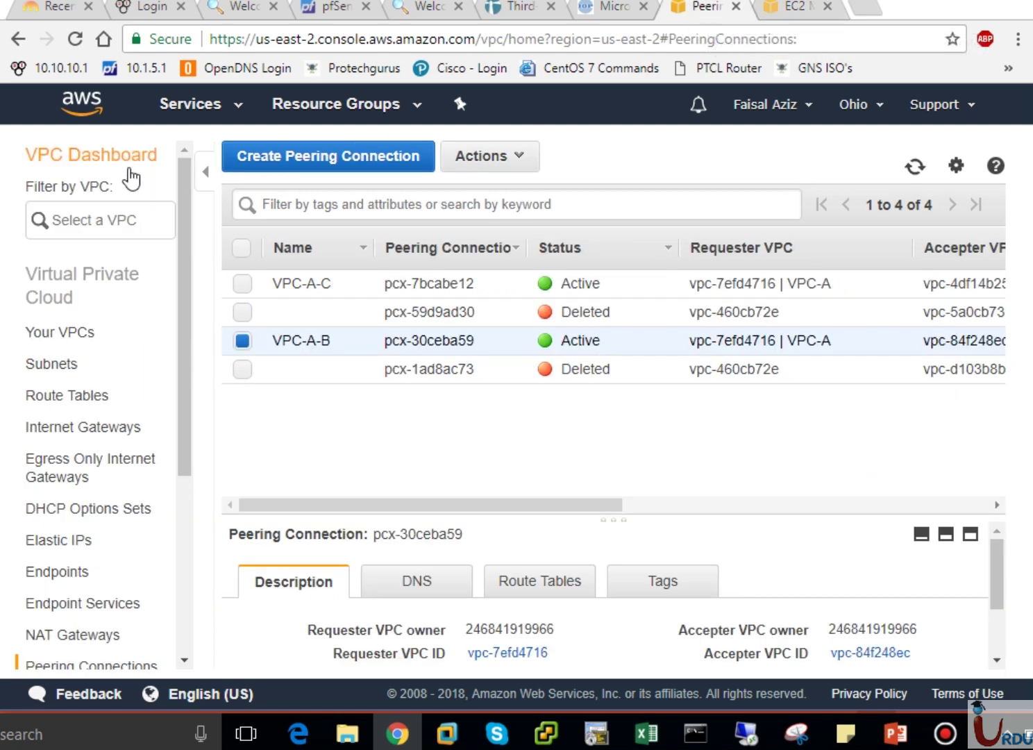
{"action": "left_click", "coordinate": [63, 332]}
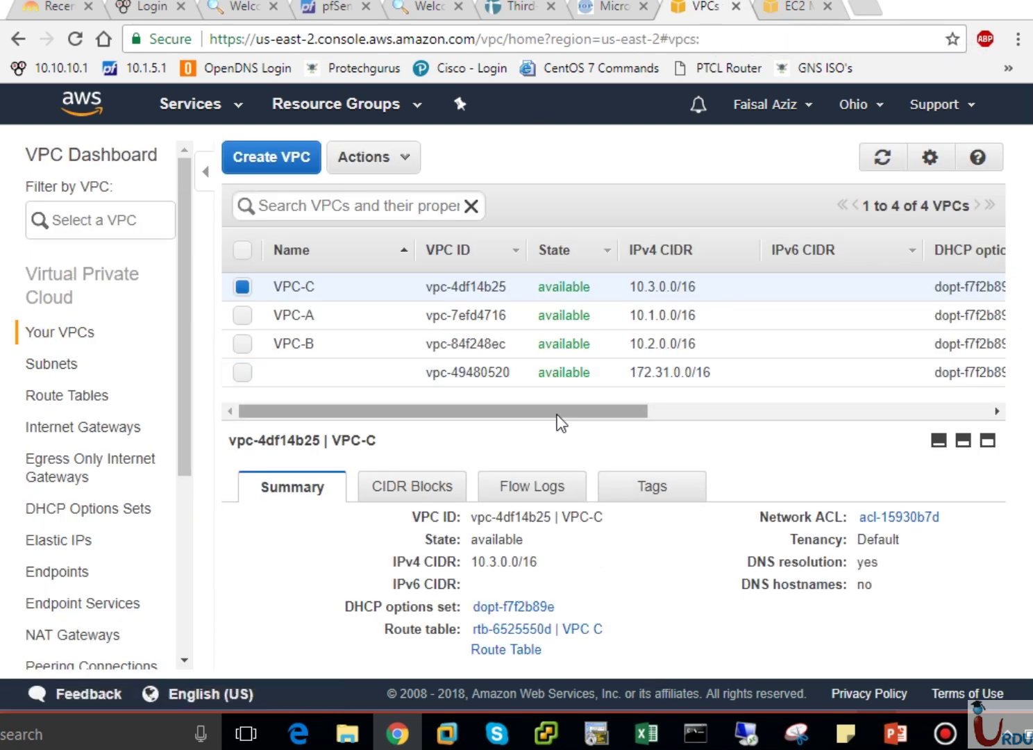
{"action": "left_click_drag", "start_coordinate": [556, 414], "coordinate": [514, 414]}
Go to the VPC dashboard and open the complete service health details.
{"action": "left_click", "coordinate": [210, 108]}
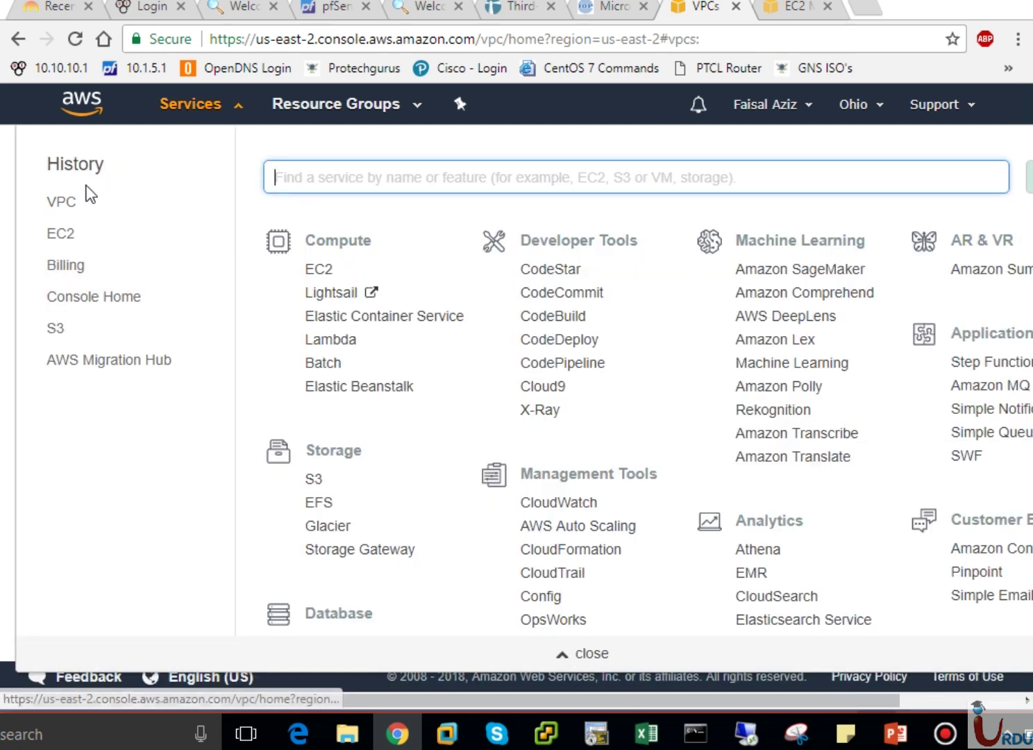
{"action": "left_click", "coordinate": [66, 202]}
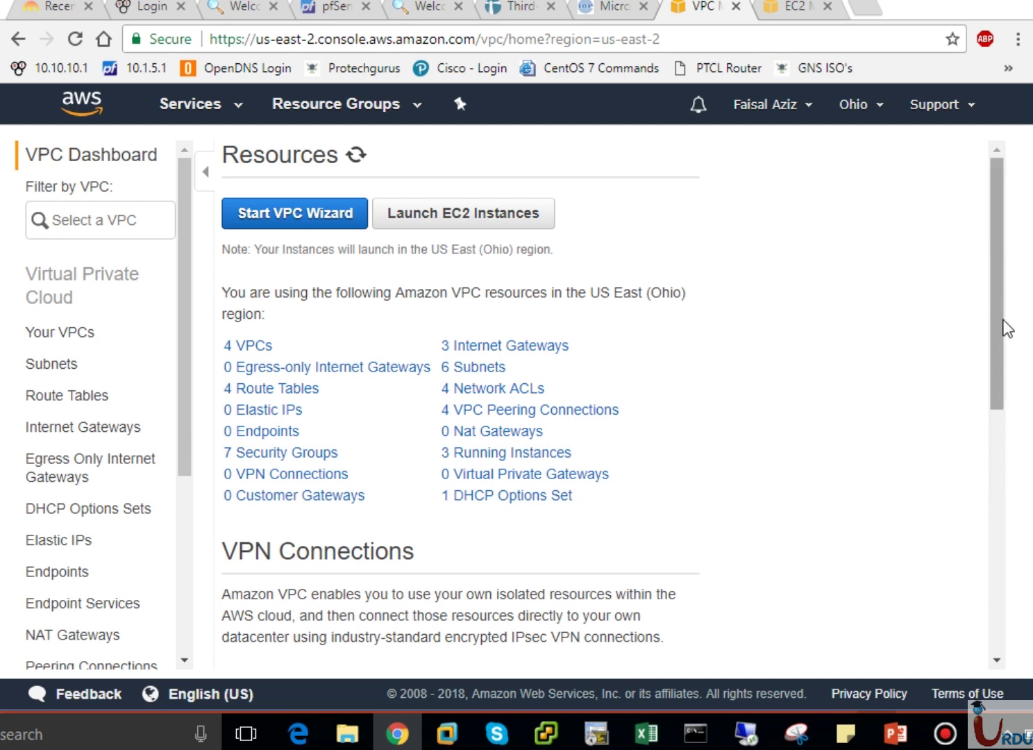
{"action": "left_click_drag", "start_coordinate": [1006, 328], "coordinate": [1006, 549]}
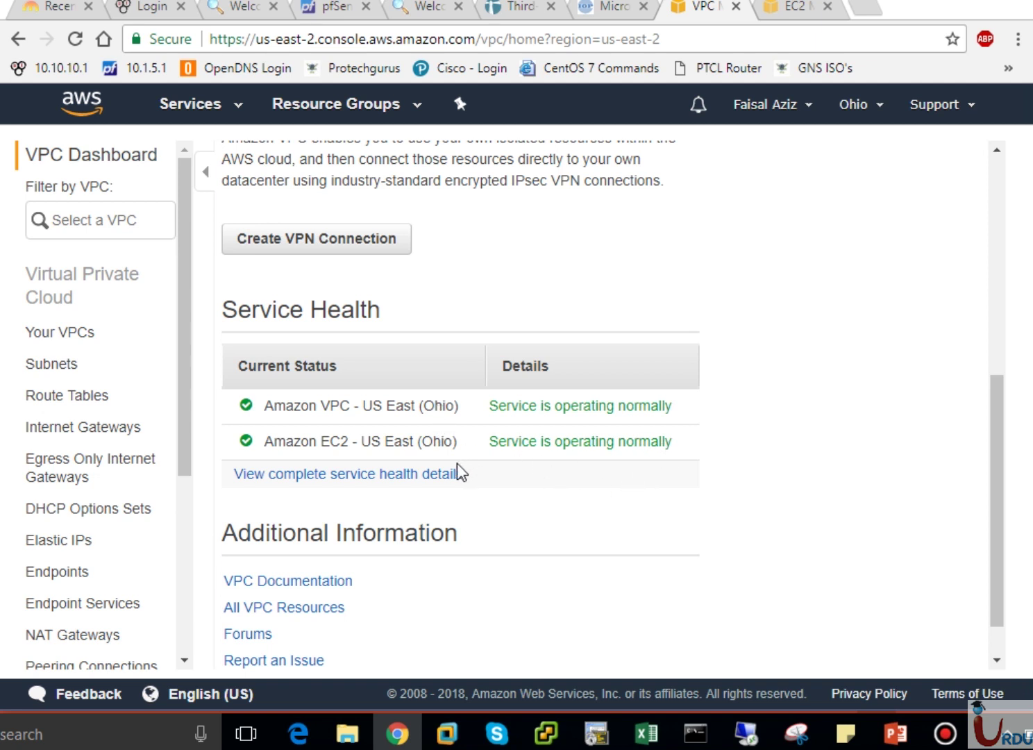
{"action": "left_click", "coordinate": [442, 480]}
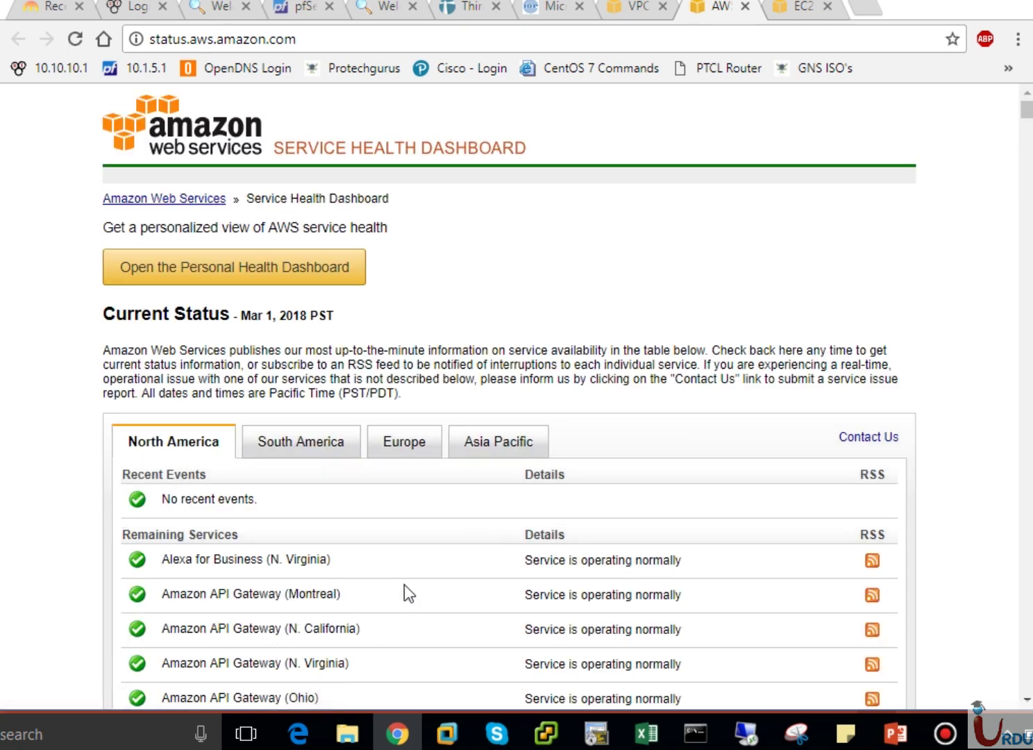
Scroll through the Service Health Dashboard's status listings, then close its tab.
{"action": "scroll", "coordinate": [1028, 240], "scroll_direction": "down", "scroll_amount": 8}
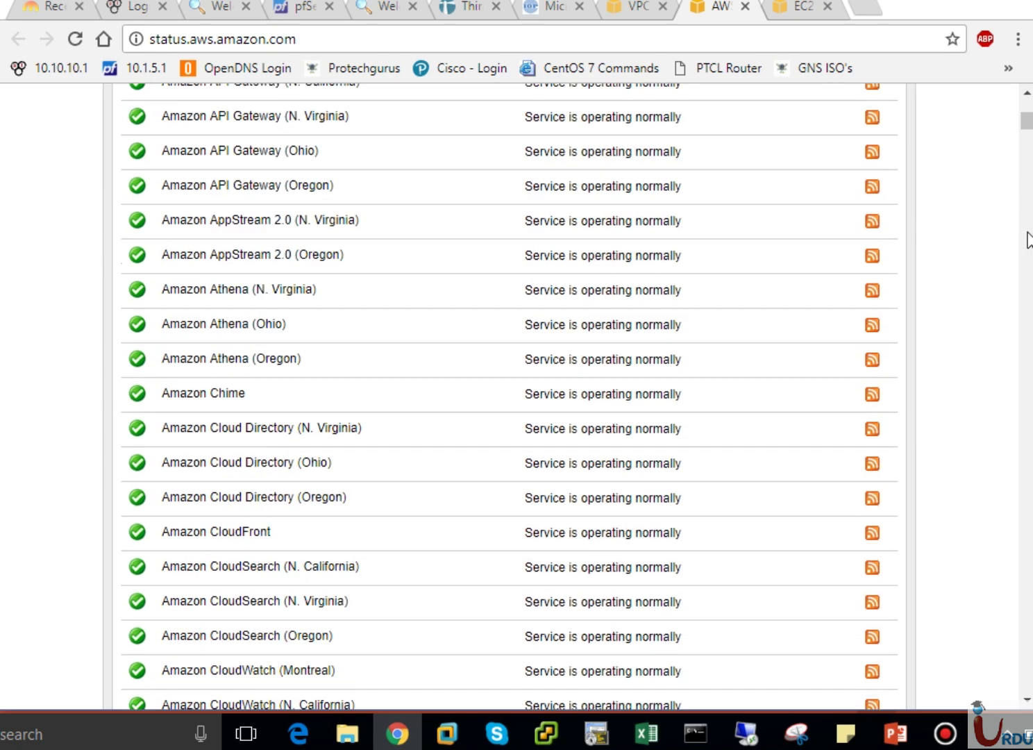
{"action": "scroll", "coordinate": [1029, 240], "scroll_direction": "down", "scroll_amount": 8}
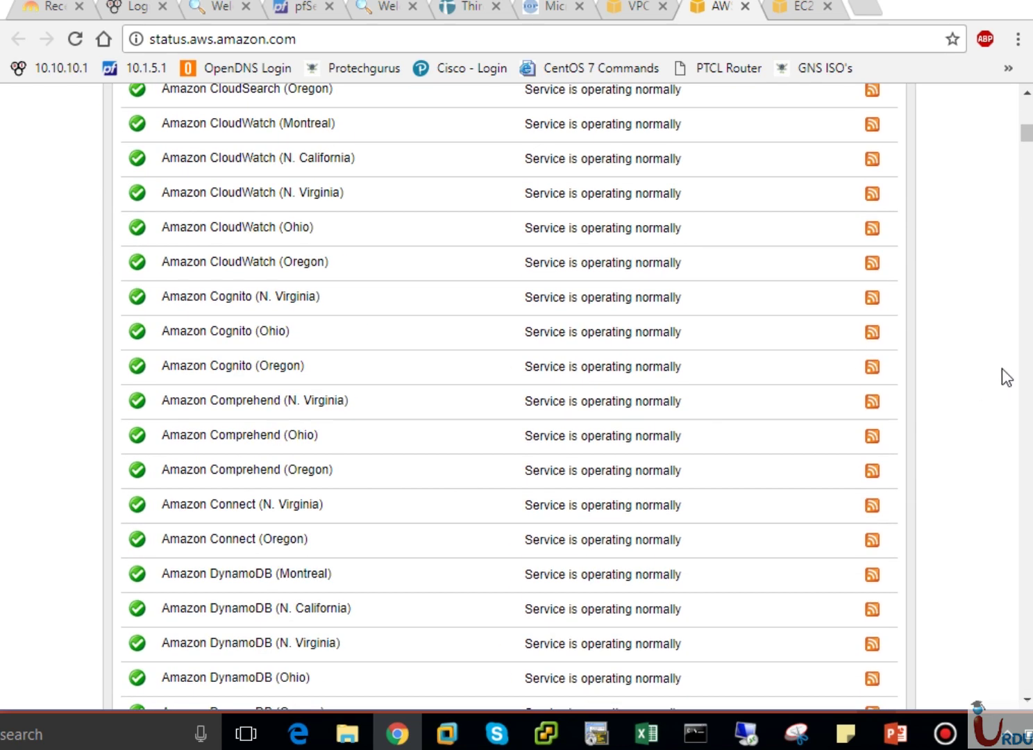
{"action": "scroll", "coordinate": [1029, 375], "scroll_direction": "down", "scroll_amount": 20}
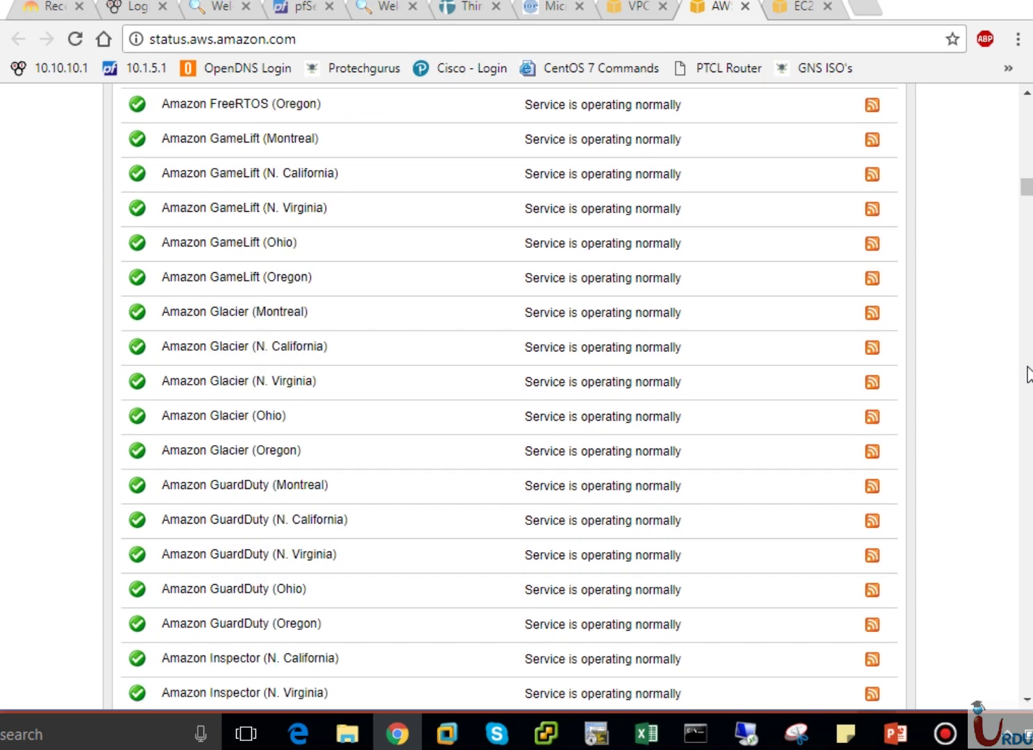
{"action": "scroll", "coordinate": [1029, 375], "scroll_direction": "down", "scroll_amount": 8}
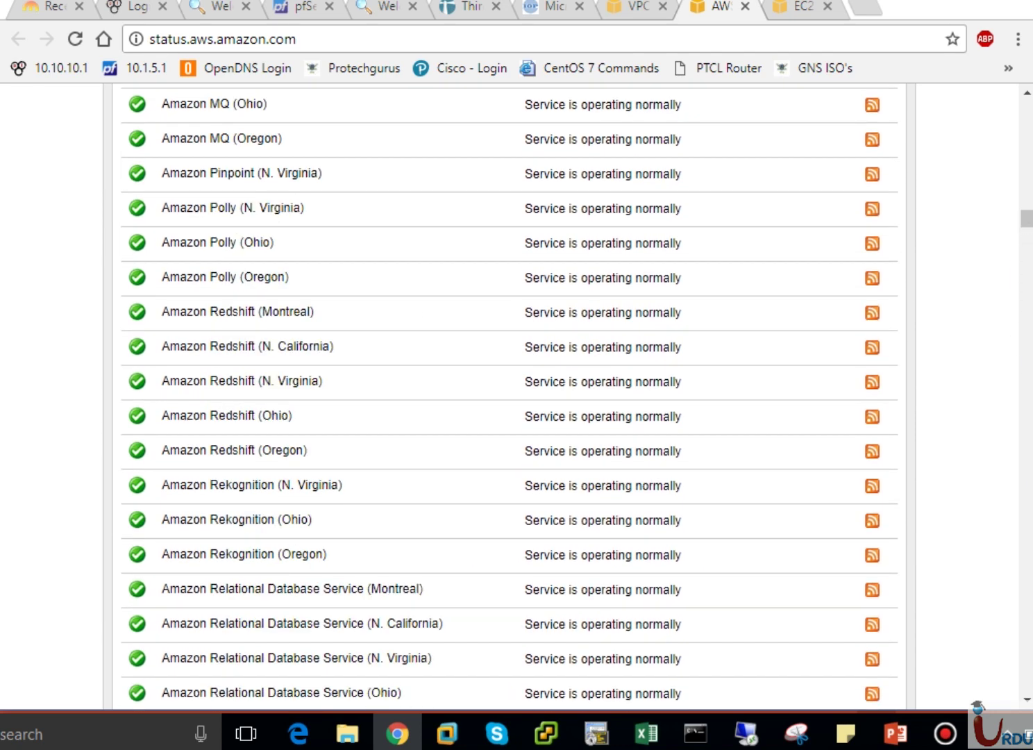
{"action": "scroll", "coordinate": [1030, 255], "scroll_direction": "up", "scroll_amount": 16}
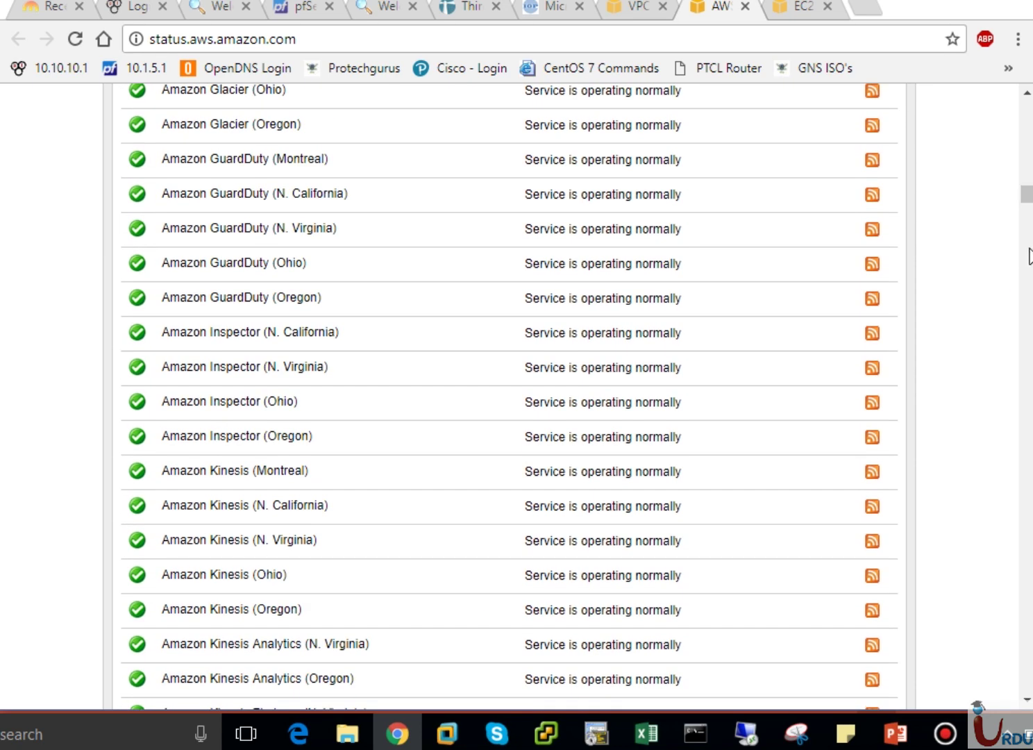
{"action": "scroll", "coordinate": [1030, 256], "scroll_direction": "down", "scroll_amount": 8}
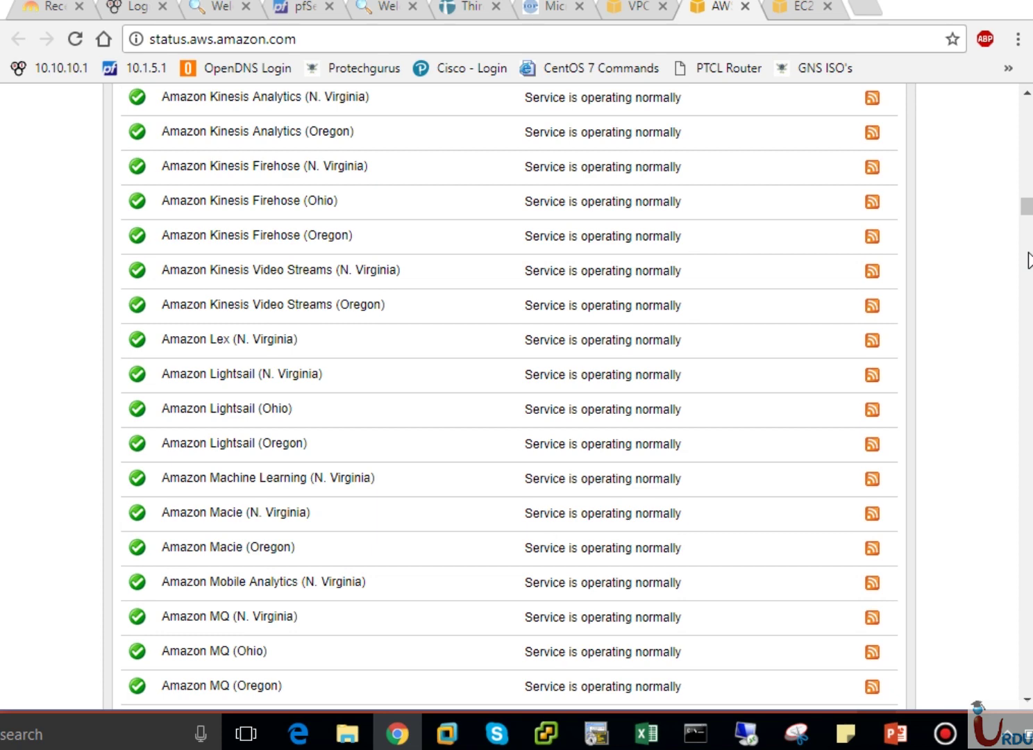
{"action": "scroll", "coordinate": [1029, 261], "scroll_direction": "down", "scroll_amount": 8}
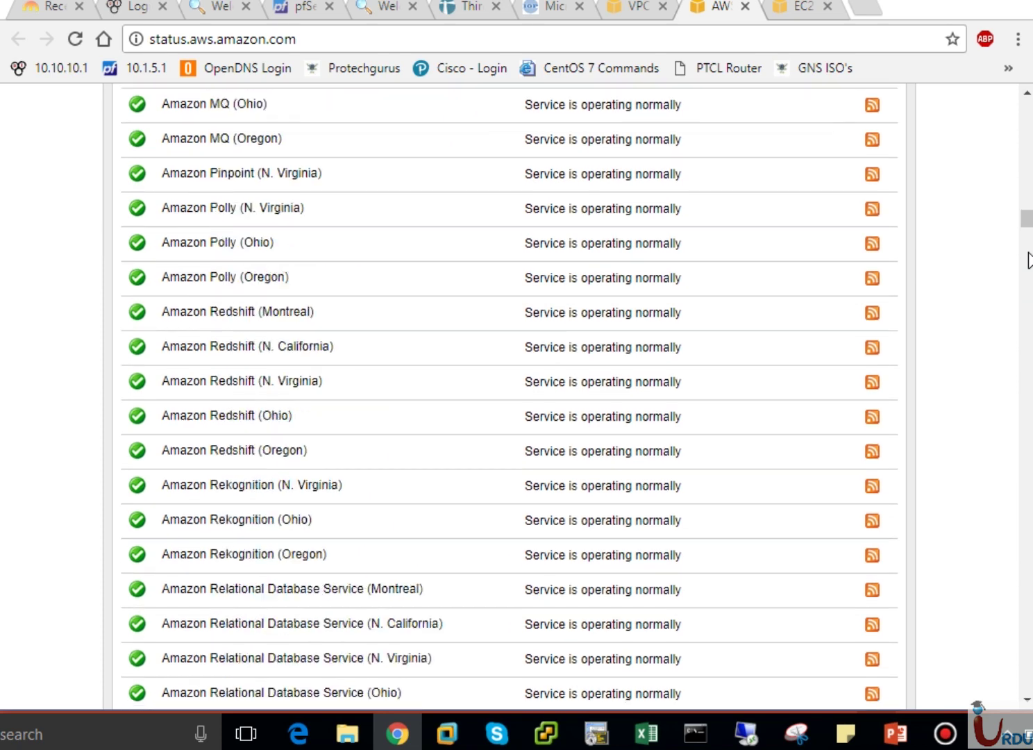
{"action": "scroll", "coordinate": [1028, 261], "scroll_direction": "down", "scroll_amount": 8}
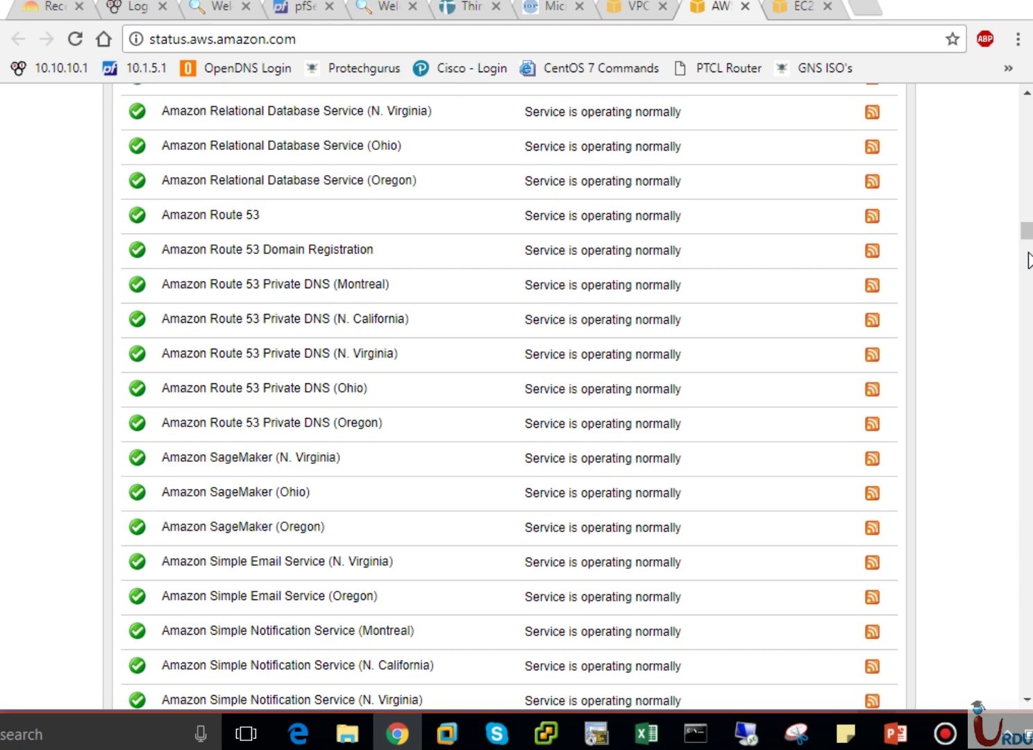
{"action": "scroll", "coordinate": [1028, 261], "scroll_direction": "down", "scroll_amount": 10}
{"action": "scroll", "coordinate": [1029, 258], "scroll_direction": "down", "scroll_amount": 10}
{"action": "scroll", "coordinate": [1029, 258], "scroll_direction": "down", "scroll_amount": 10}
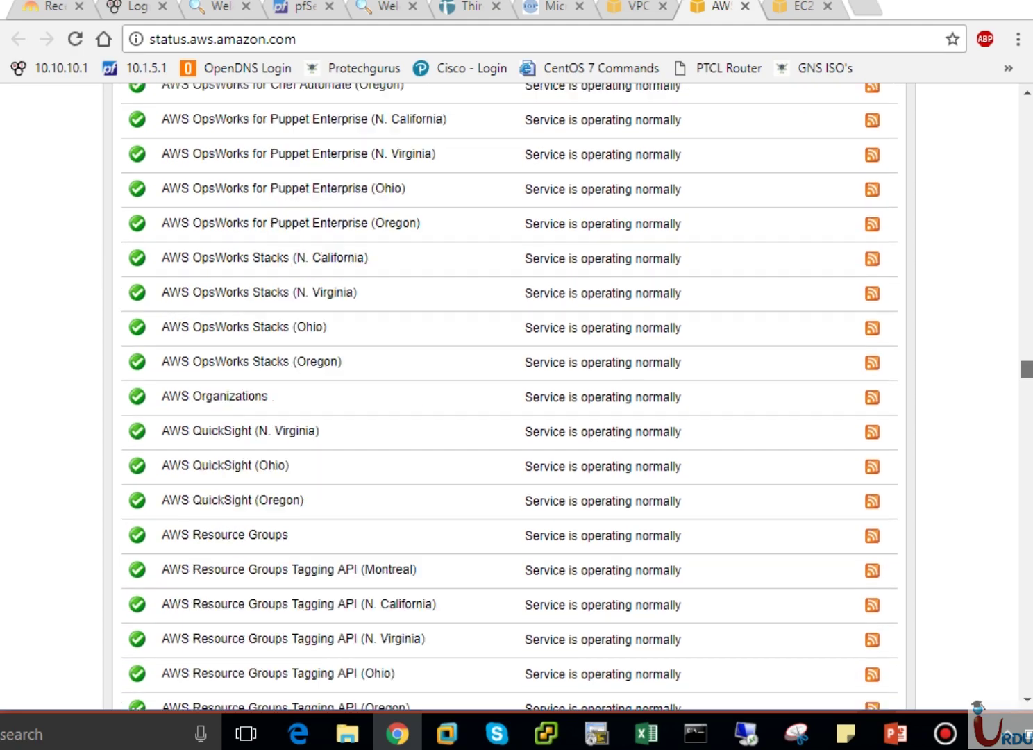
{"action": "scroll", "coordinate": [1028, 259], "scroll_direction": "down", "scroll_amount": 20}
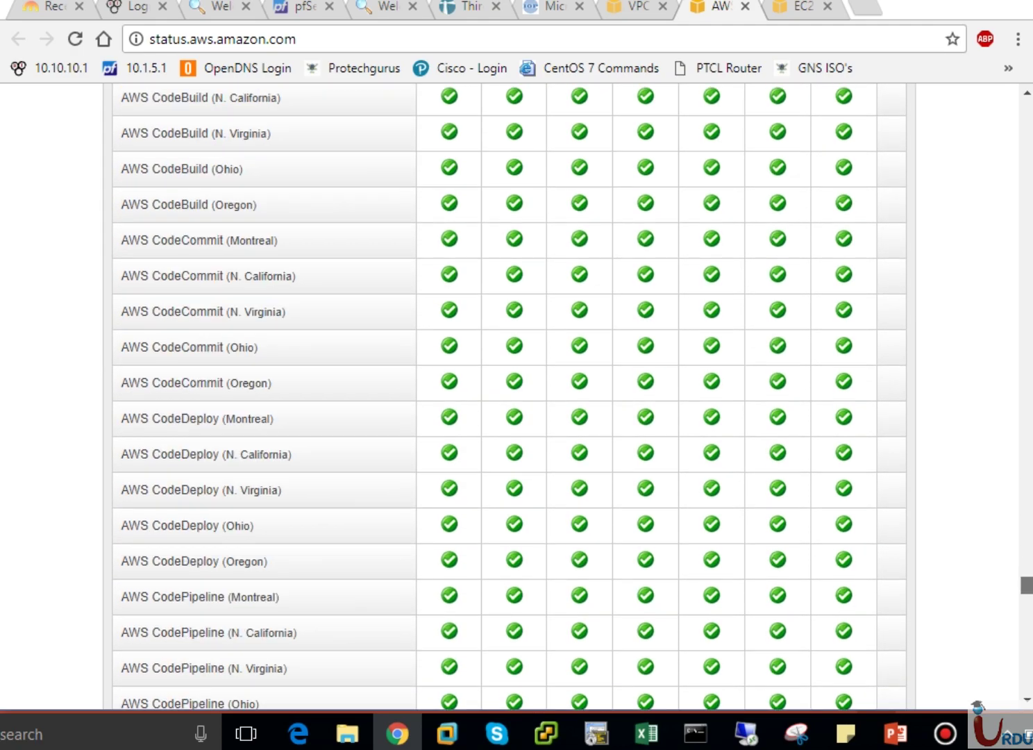
{"action": "scroll", "coordinate": [1005, 202], "scroll_direction": "up", "scroll_amount": 20}
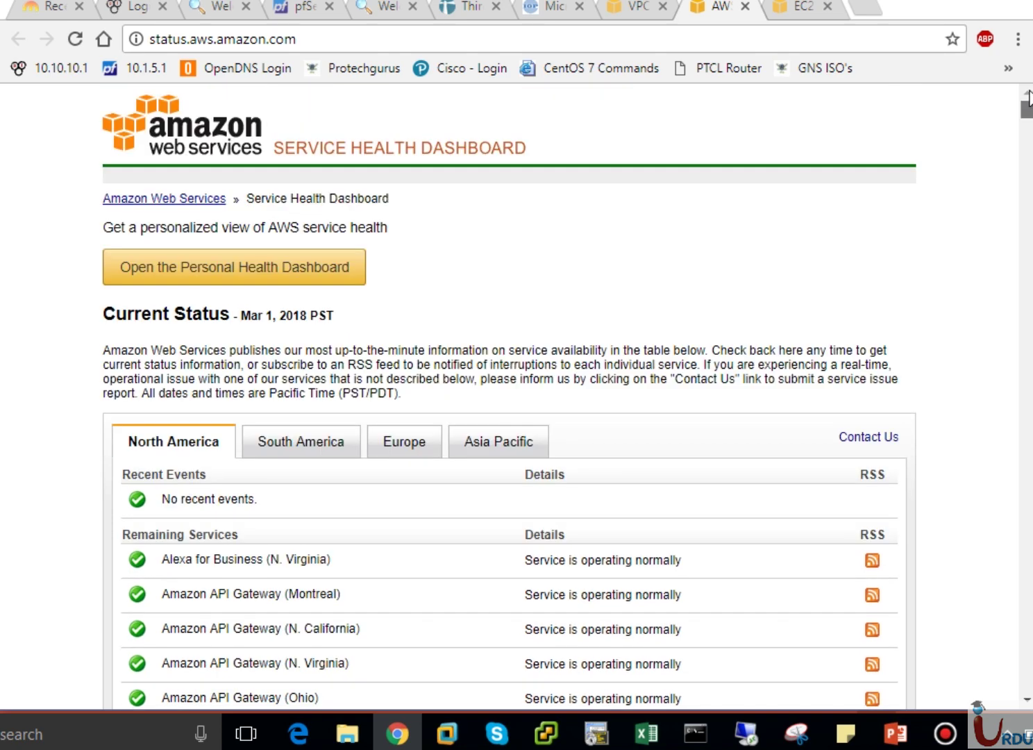
{"action": "left_click", "coordinate": [745, 8]}
Decrypt VPC-B EC2's Administrator password with UITARDPKey.pem and paste it into a sticky note.
{"action": "left_click", "coordinate": [719, 11]}
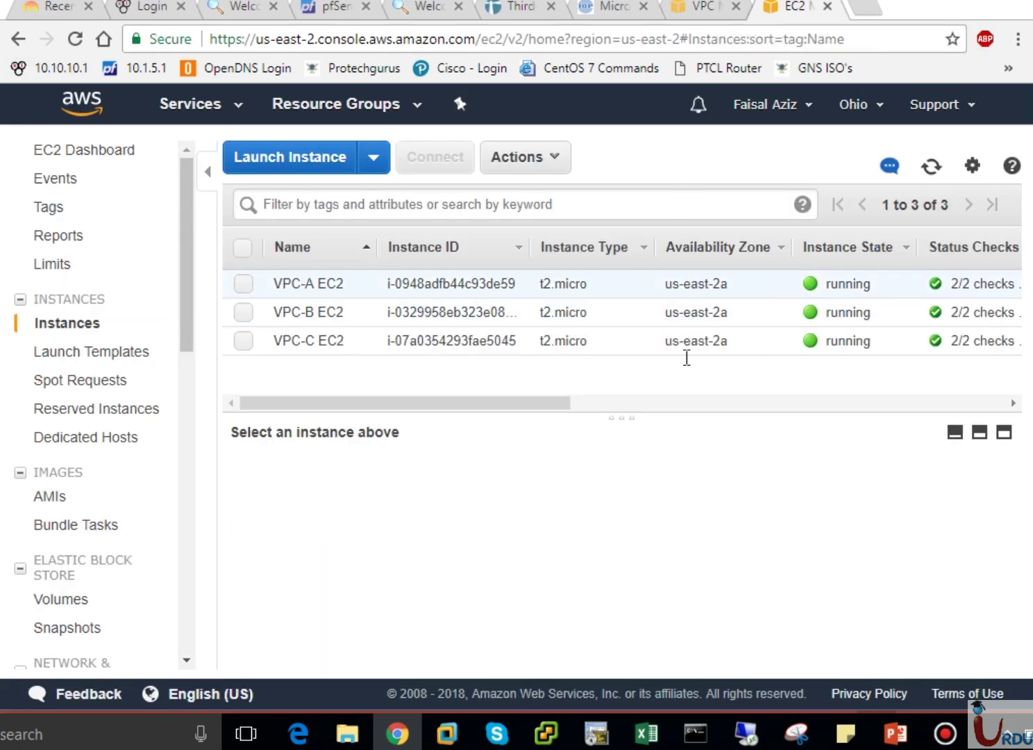
{"action": "left_click", "coordinate": [941, 174]}
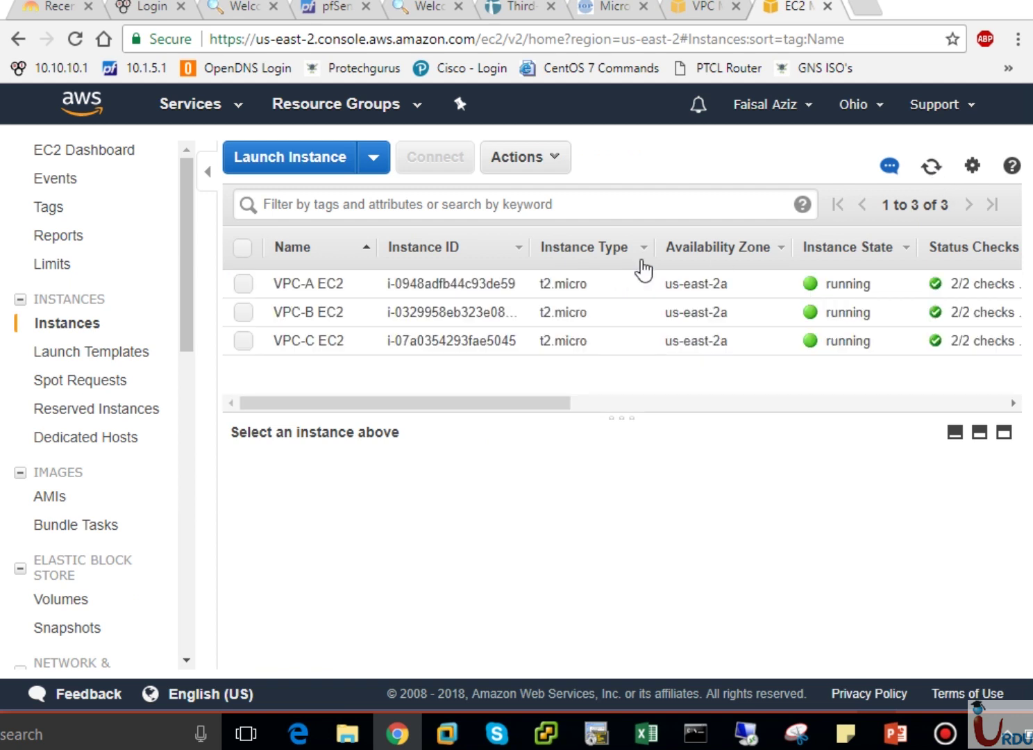
{"action": "left_click", "coordinate": [299, 311]}
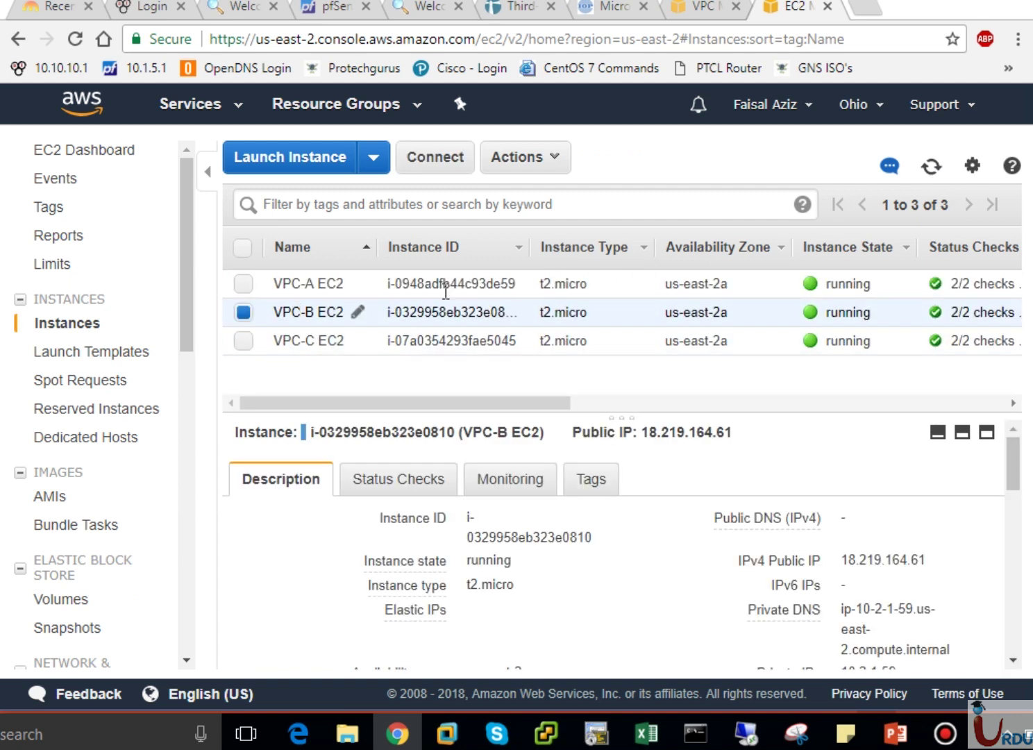
{"action": "left_click", "coordinate": [445, 170]}
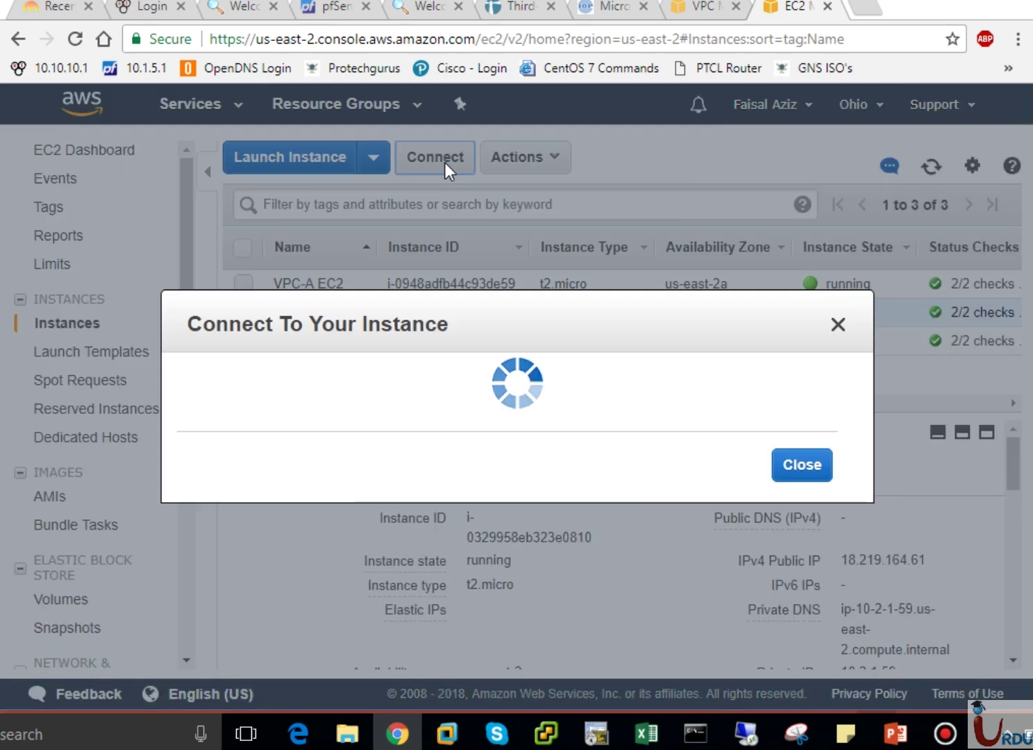
{"action": "left_click", "coordinate": [570, 442]}
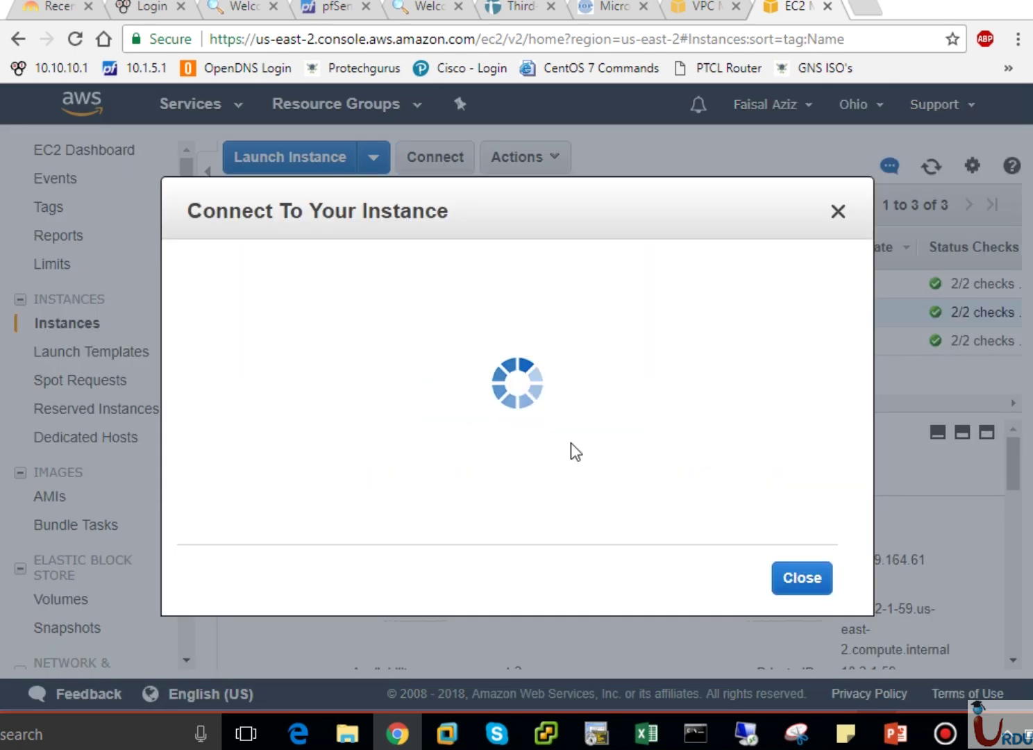
{"action": "left_click", "coordinate": [477, 341]}
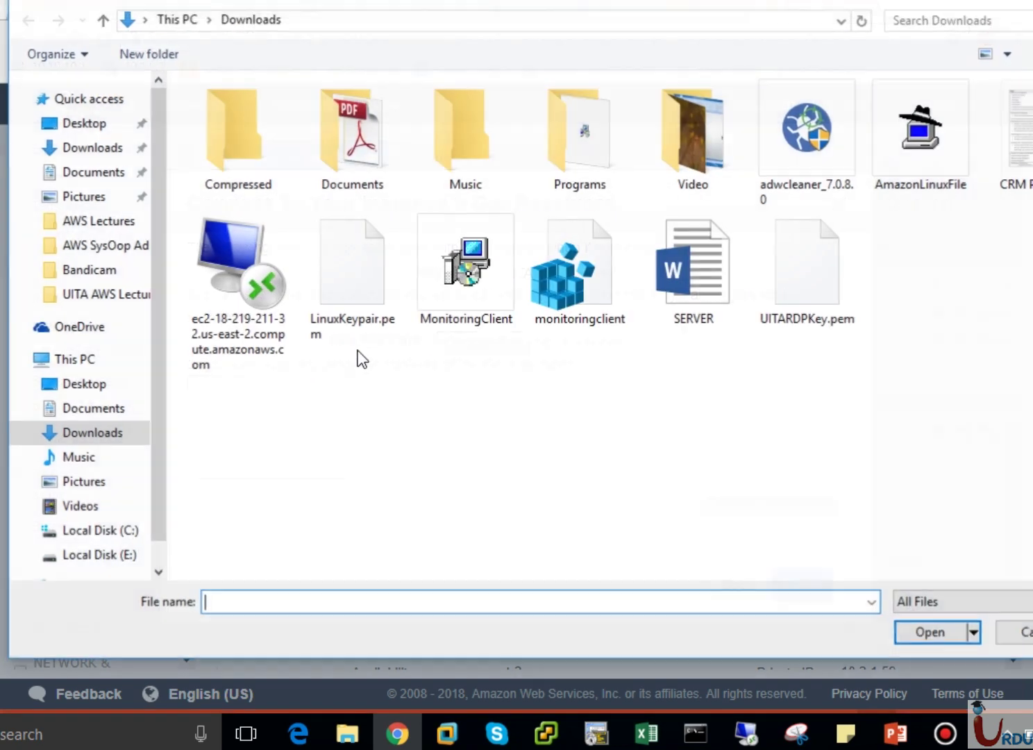
{"action": "left_click", "coordinate": [812, 276]}
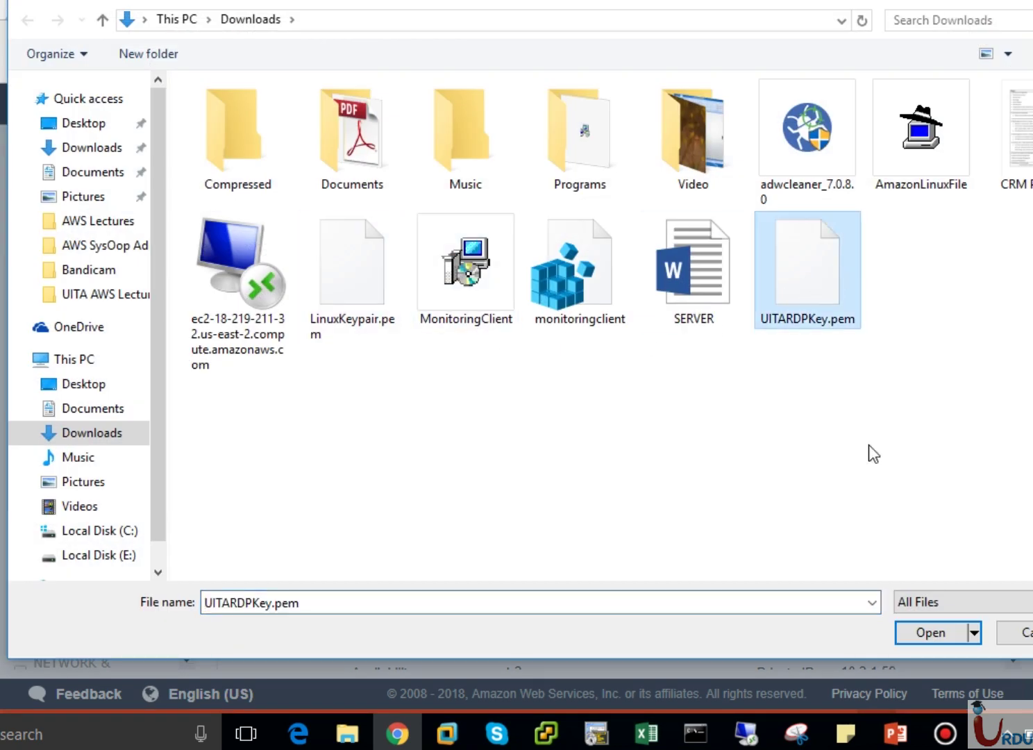
{"action": "left_click", "coordinate": [929, 627]}
{"action": "left_click", "coordinate": [781, 513]}
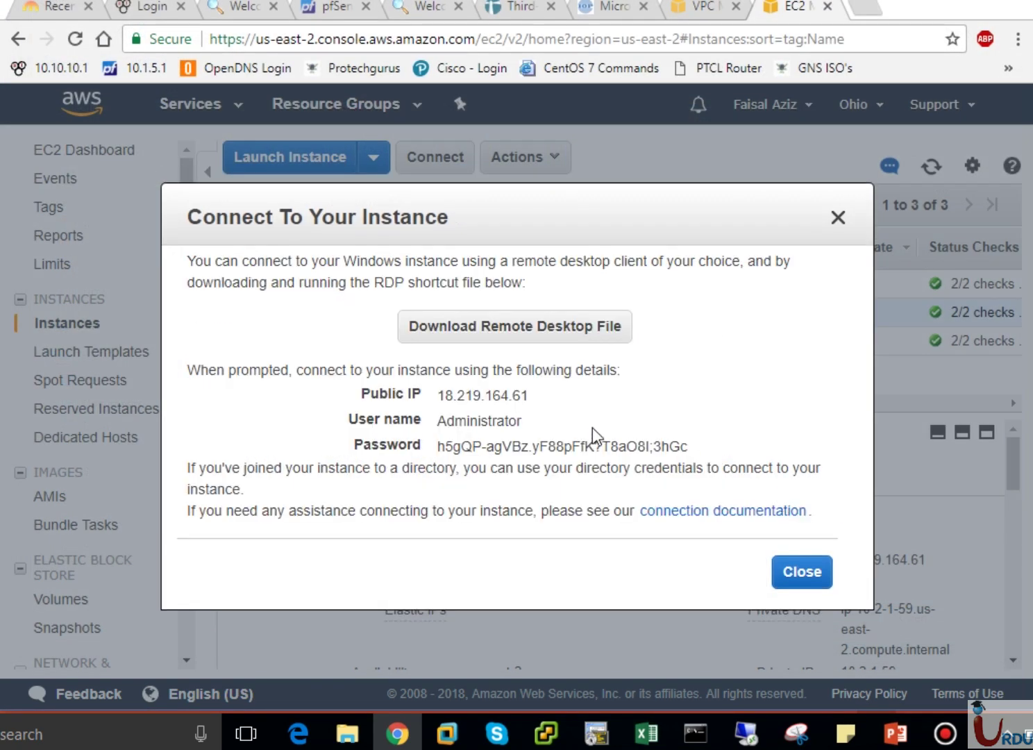
{"action": "left_click_drag", "start_coordinate": [709, 446], "coordinate": [436, 449]}
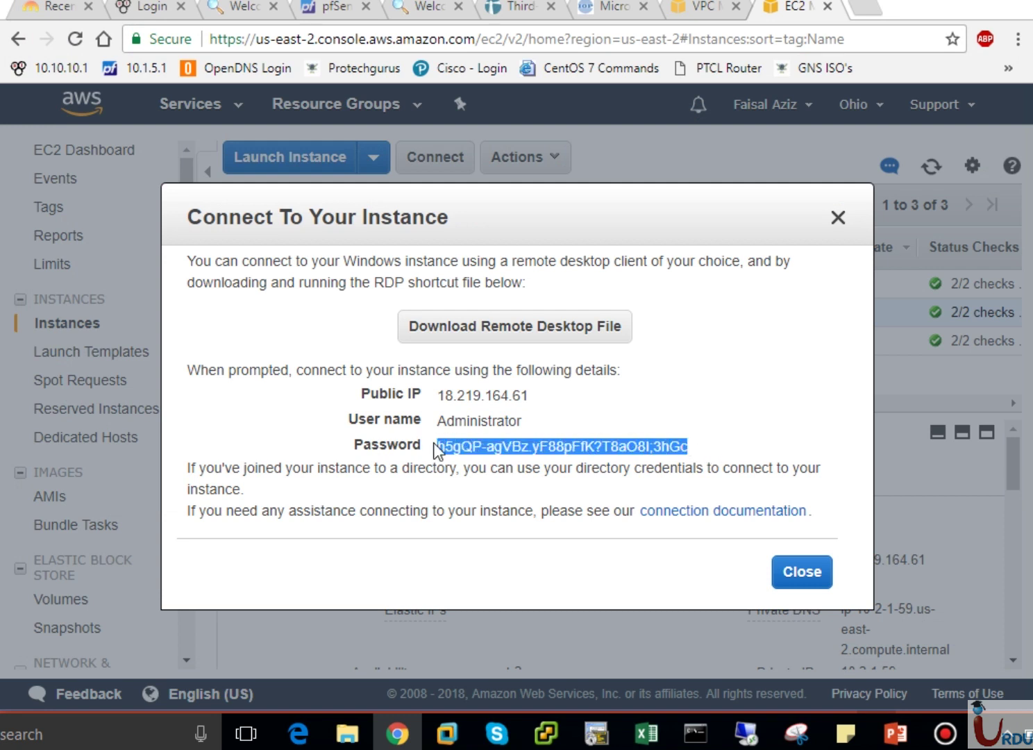
{"action": "left_click", "coordinate": [846, 733]}
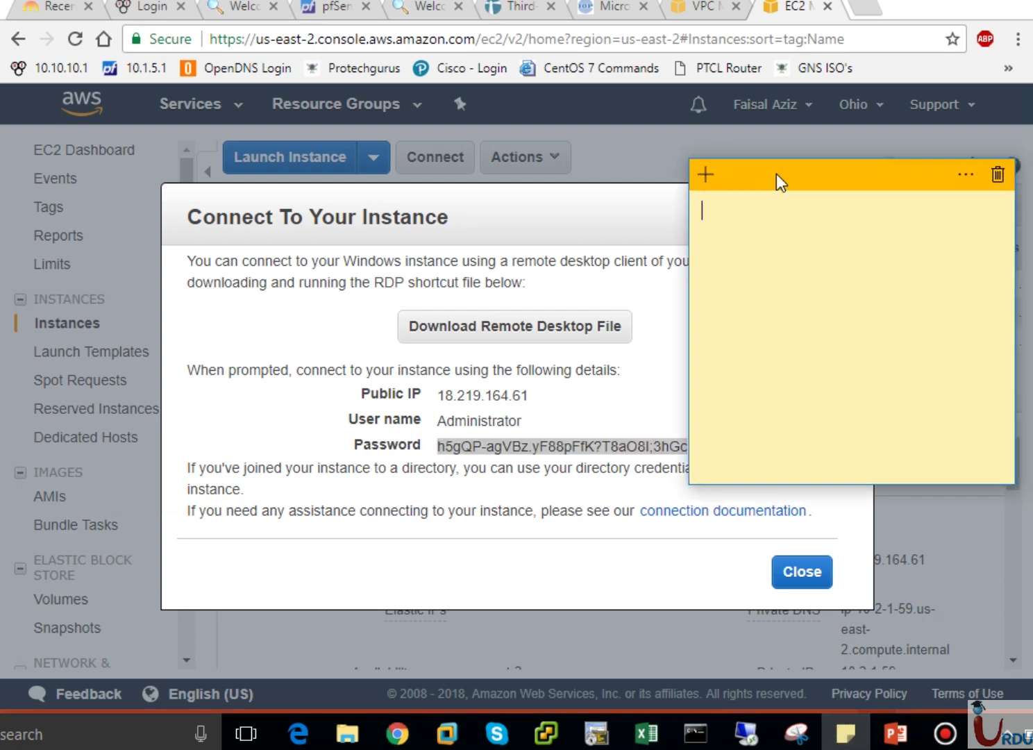
{"action": "key", "text": "ctrl+v"}
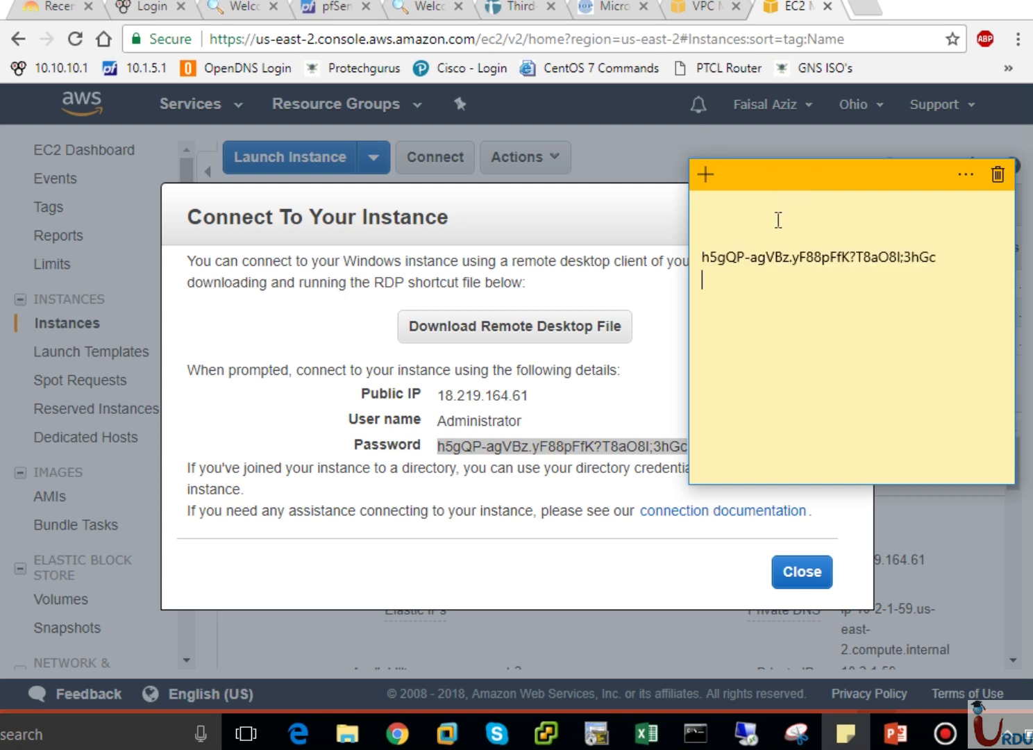
{"action": "left_click", "coordinate": [772, 225]}
{"action": "key", "text": "BackSpace"}
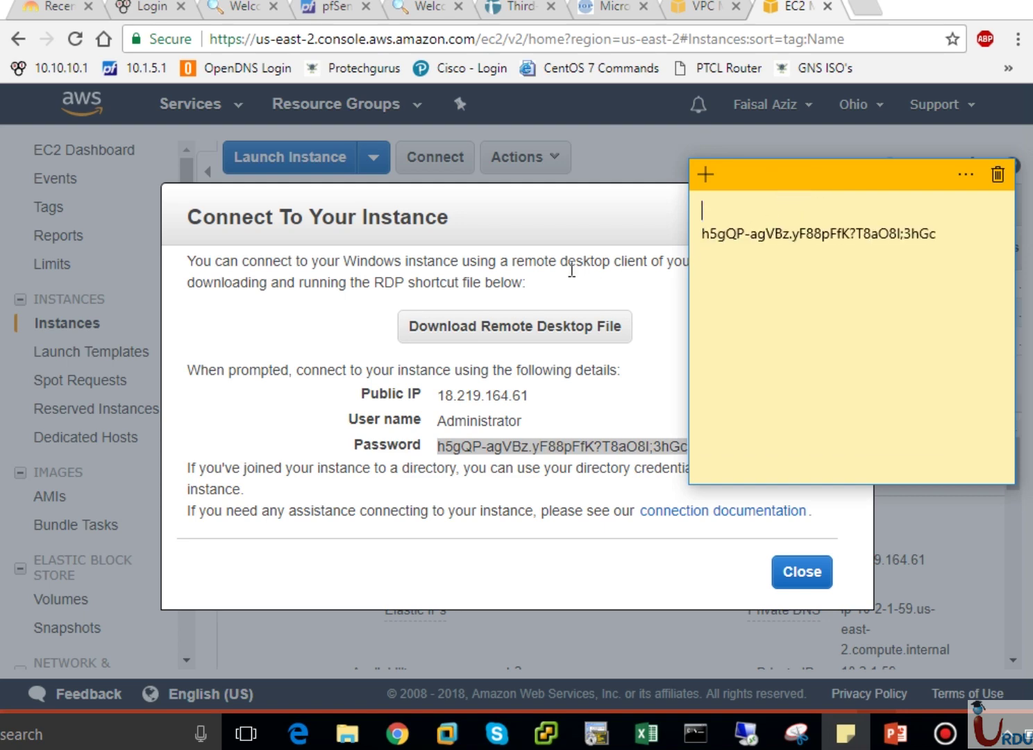
{"action": "left_click", "coordinate": [804, 576]}
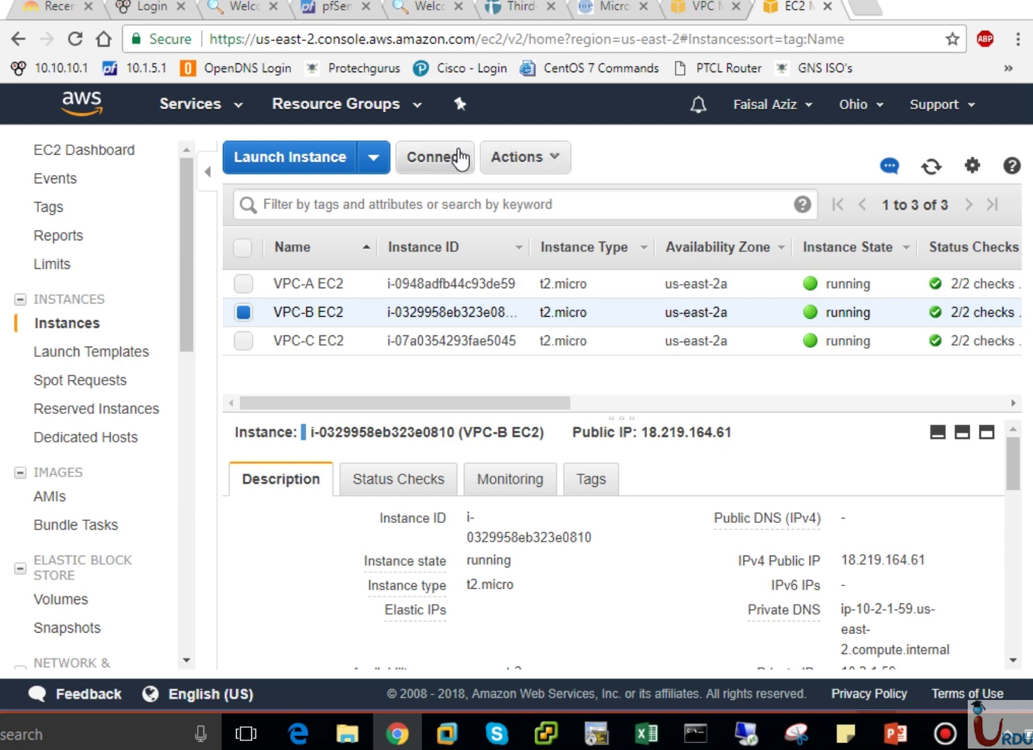
Decrypt VPC-A EC2's Administrator password the same way and add it to the top of the note.
{"action": "left_click", "coordinate": [244, 285]}
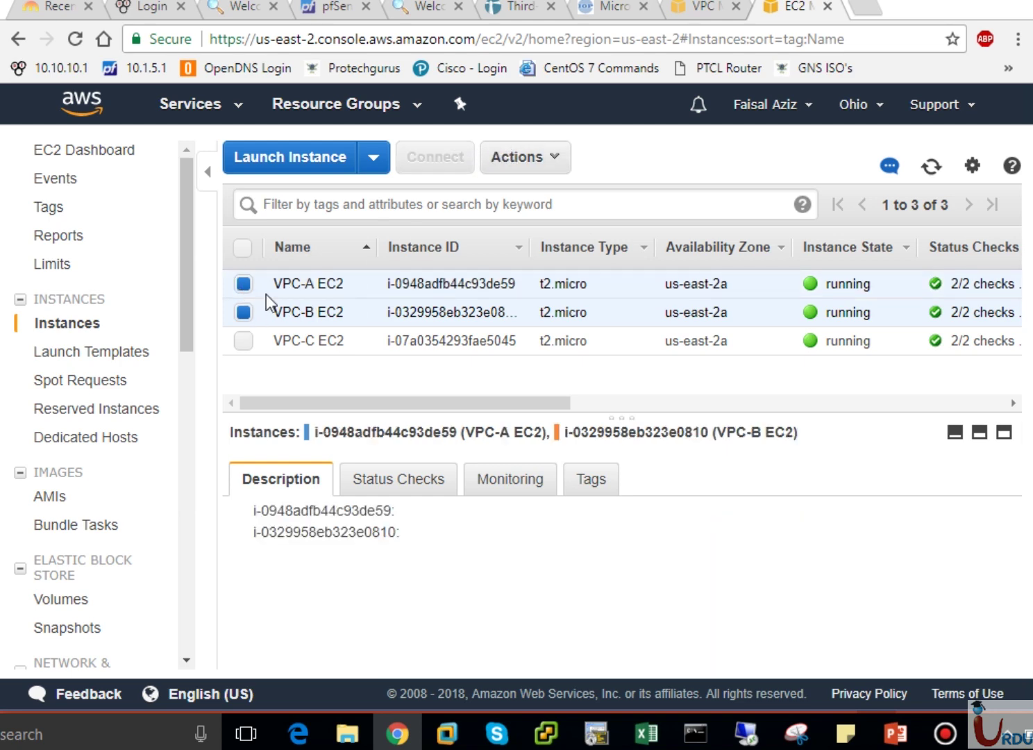
{"action": "left_click", "coordinate": [265, 295]}
{"action": "left_click", "coordinate": [438, 158]}
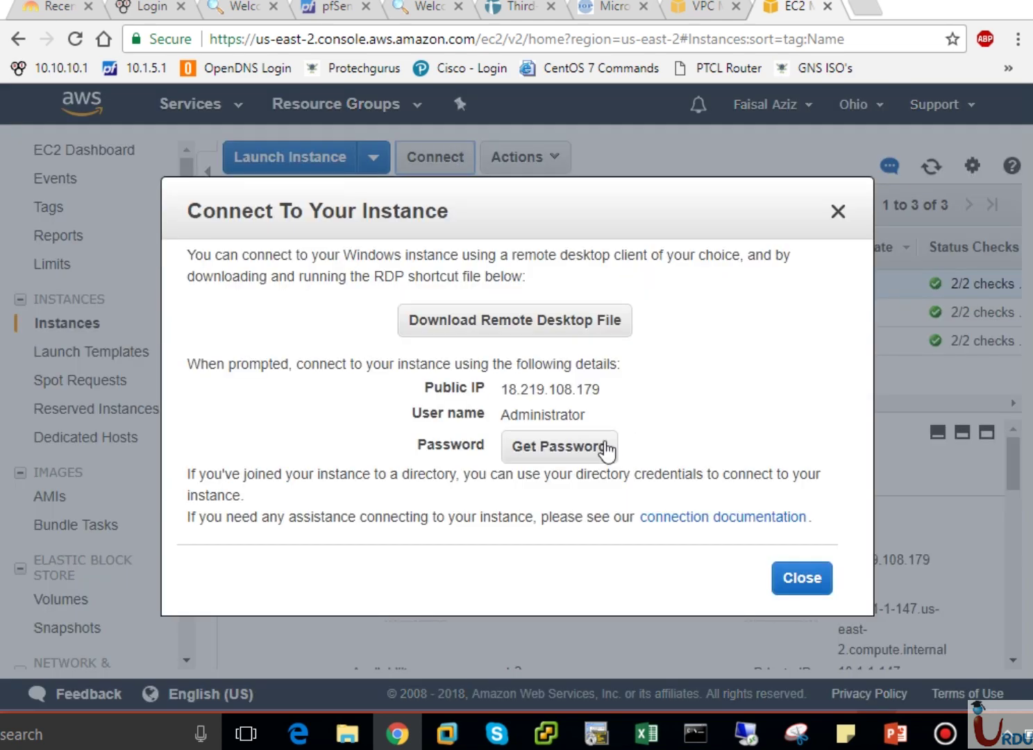
{"action": "left_click", "coordinate": [606, 448]}
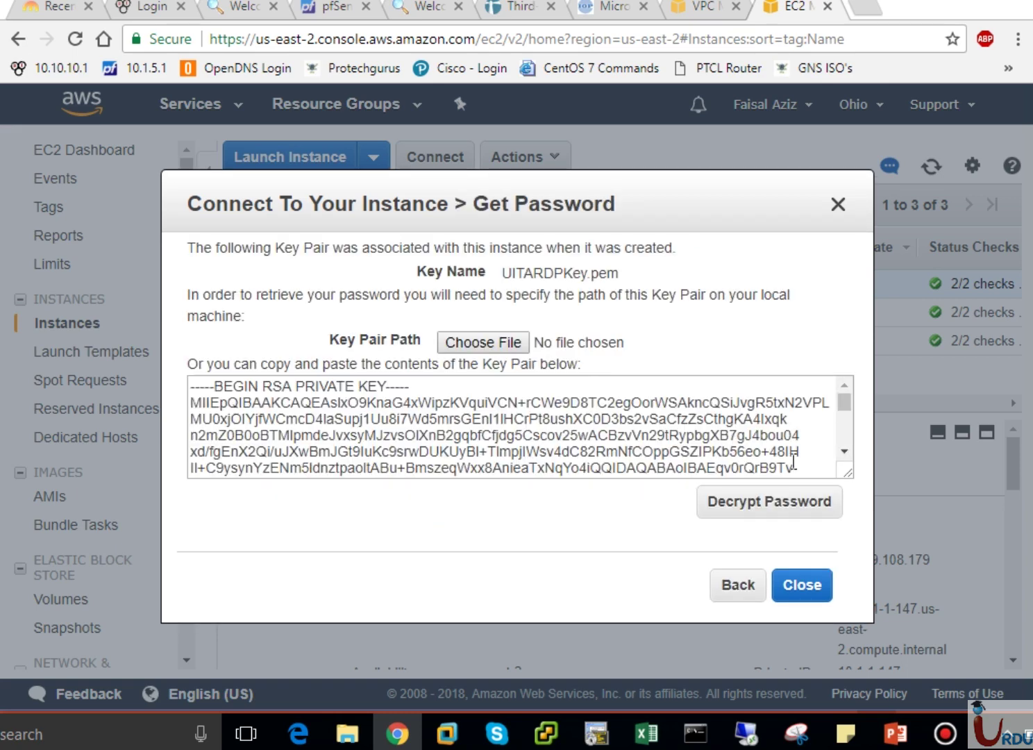
{"action": "left_click", "coordinate": [519, 347]}
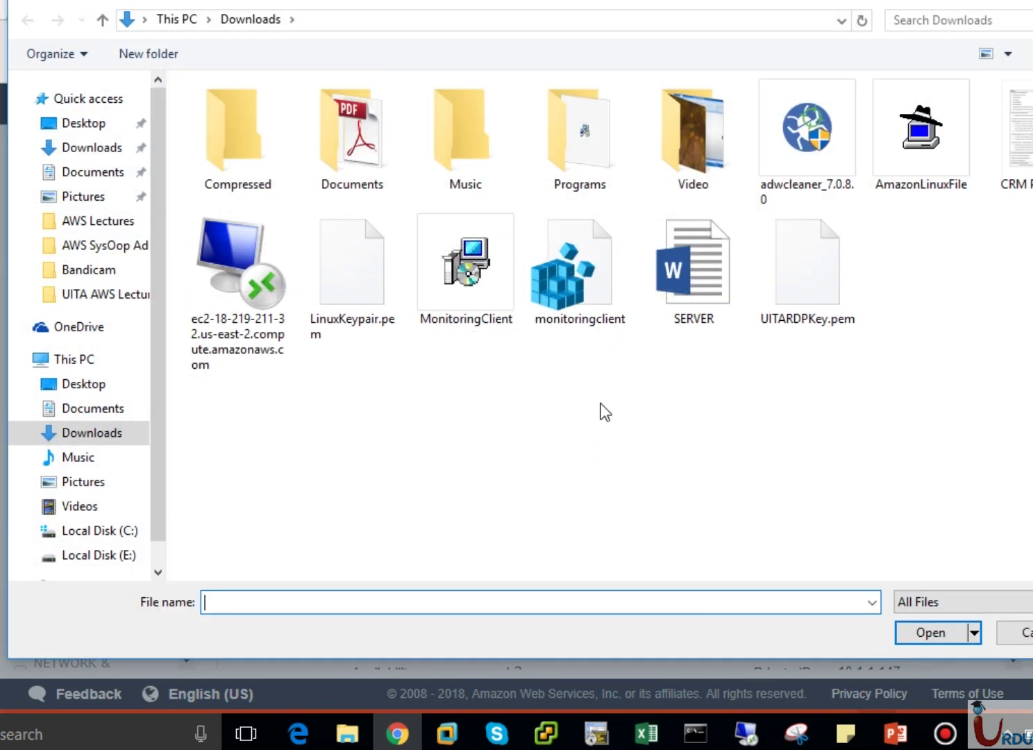
{"action": "left_click", "coordinate": [782, 313]}
{"action": "left_click", "coordinate": [911, 633]}
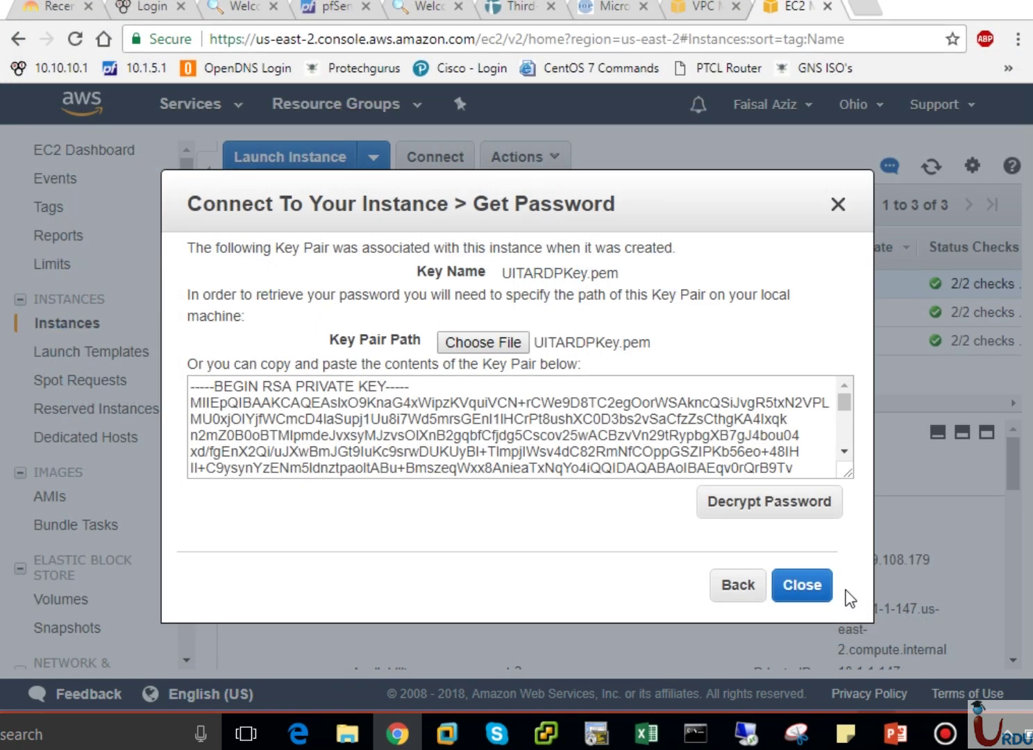
{"action": "left_click", "coordinate": [767, 523]}
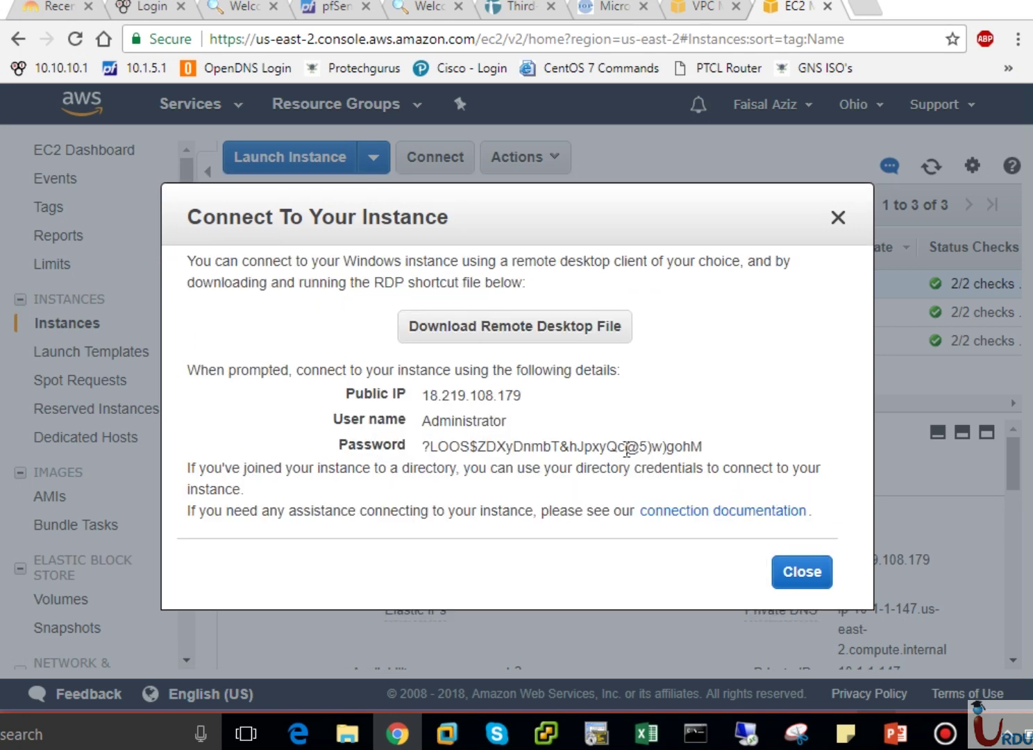
{"action": "left_click_drag", "start_coordinate": [703, 446], "coordinate": [416, 450]}
{"action": "key", "text": "ctrl+c"}
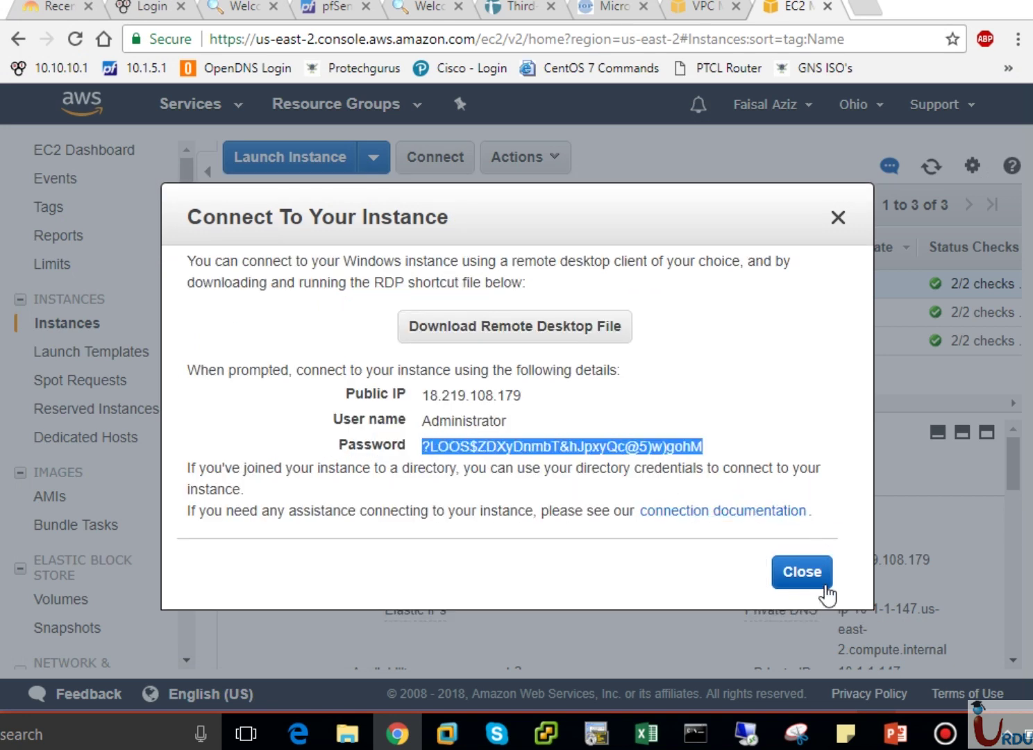
{"action": "left_click", "coordinate": [819, 569]}
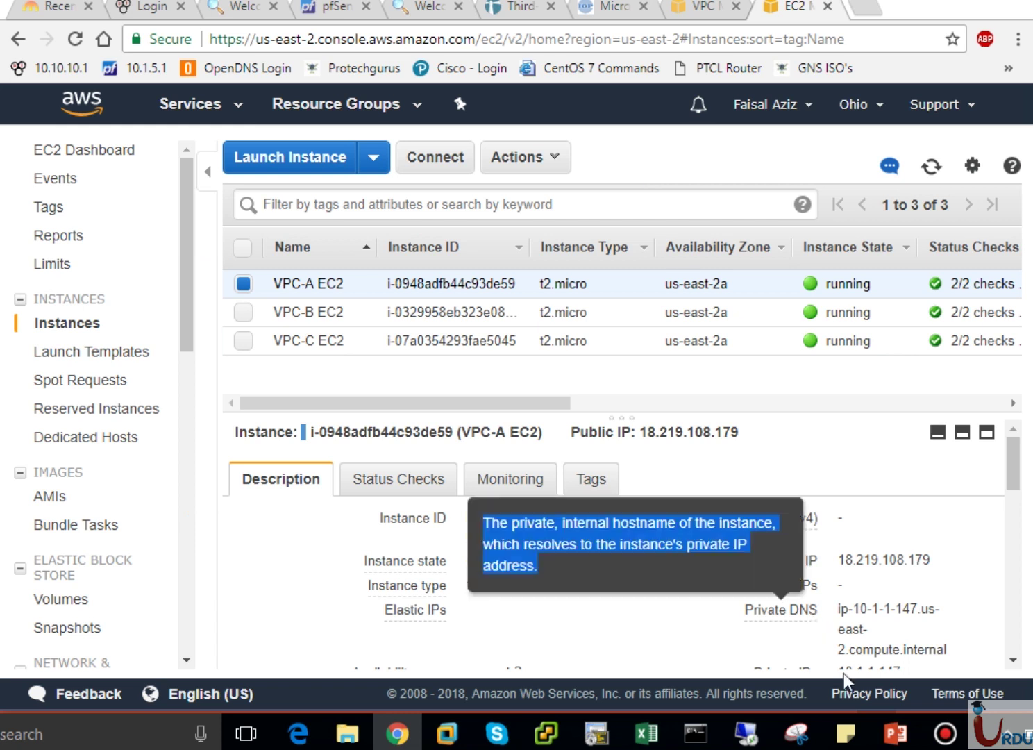
{"action": "left_click", "coordinate": [846, 733]}
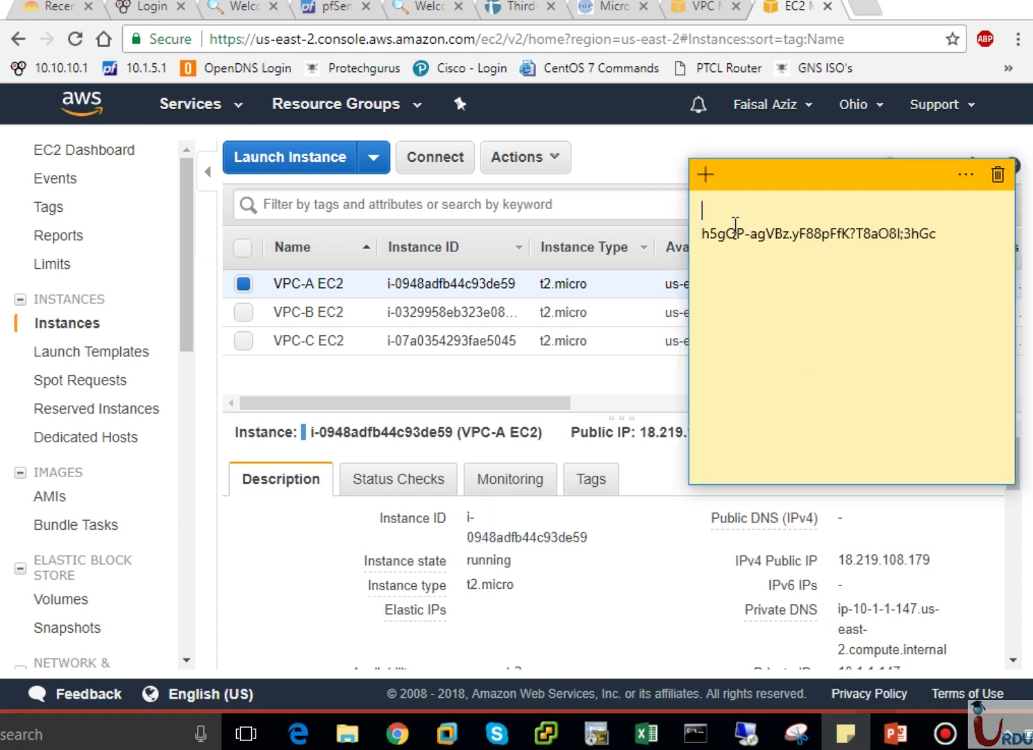
{"action": "key", "text": "ctrl+v"}
{"action": "key", "text": "Return"}
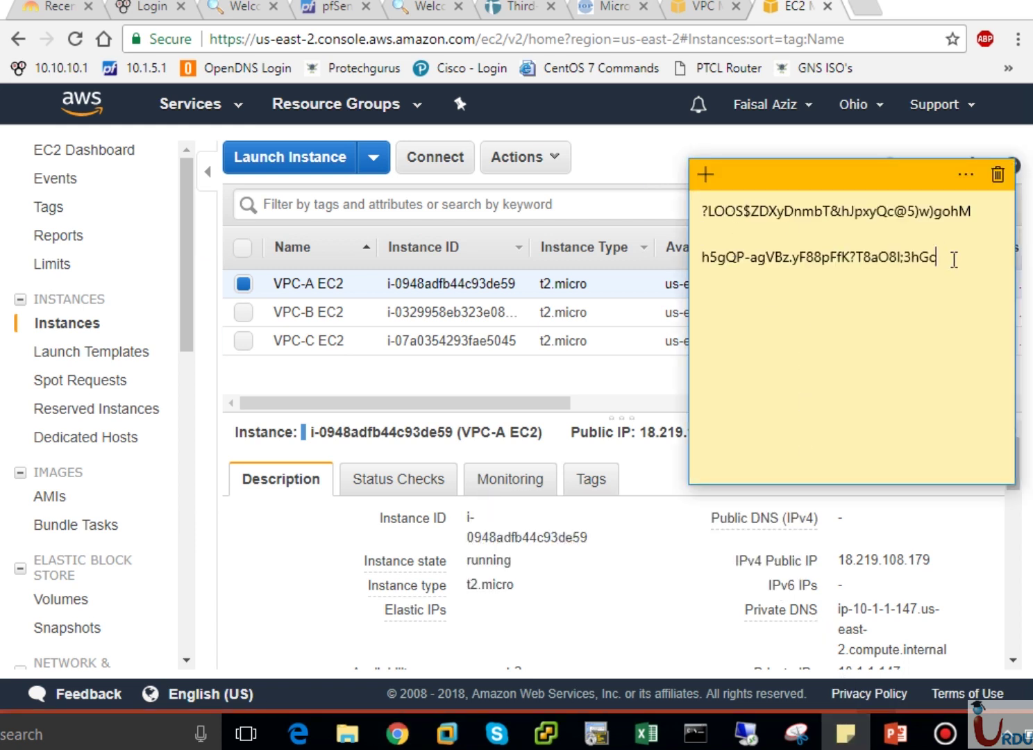
{"action": "left_click", "coordinate": [676, 340]}
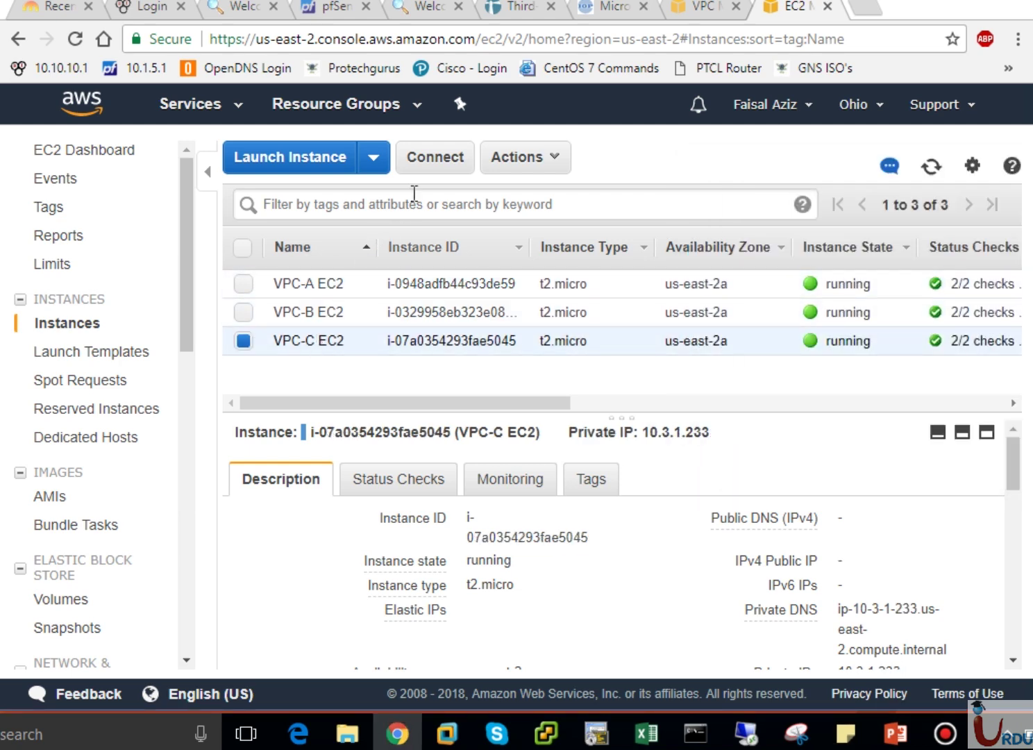
Decrypt VPC-C EC2's Administrator password using the UITARDPKey.pem key file.
{"action": "left_click", "coordinate": [447, 165]}
{"action": "left_click", "coordinate": [576, 446]}
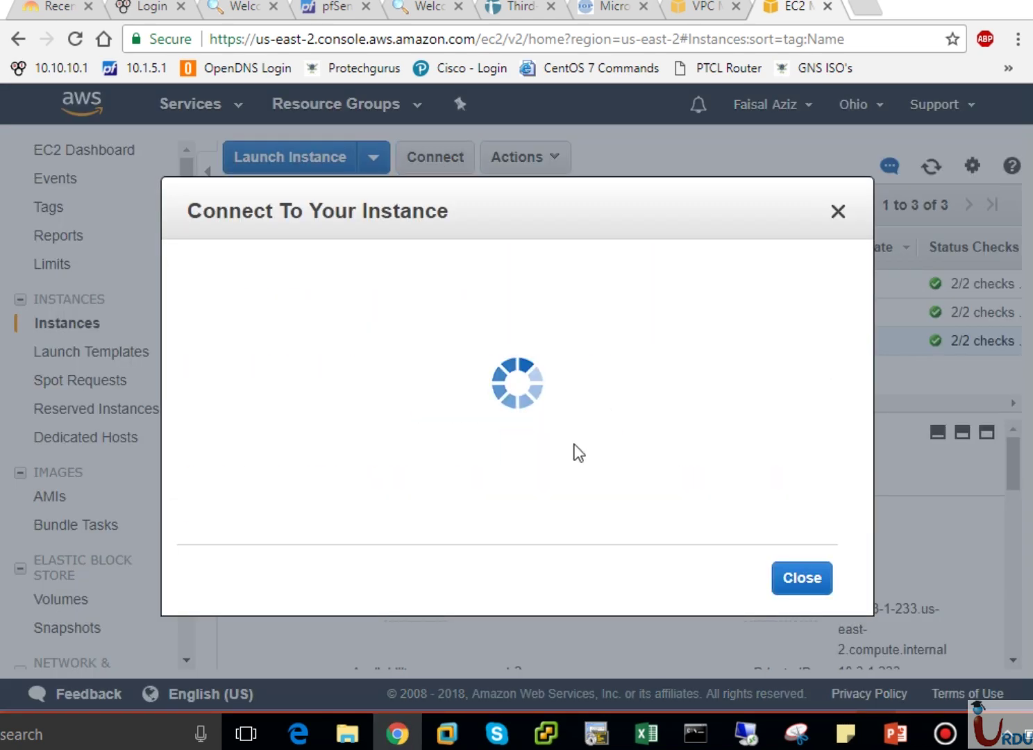
{"action": "left_click", "coordinate": [510, 343]}
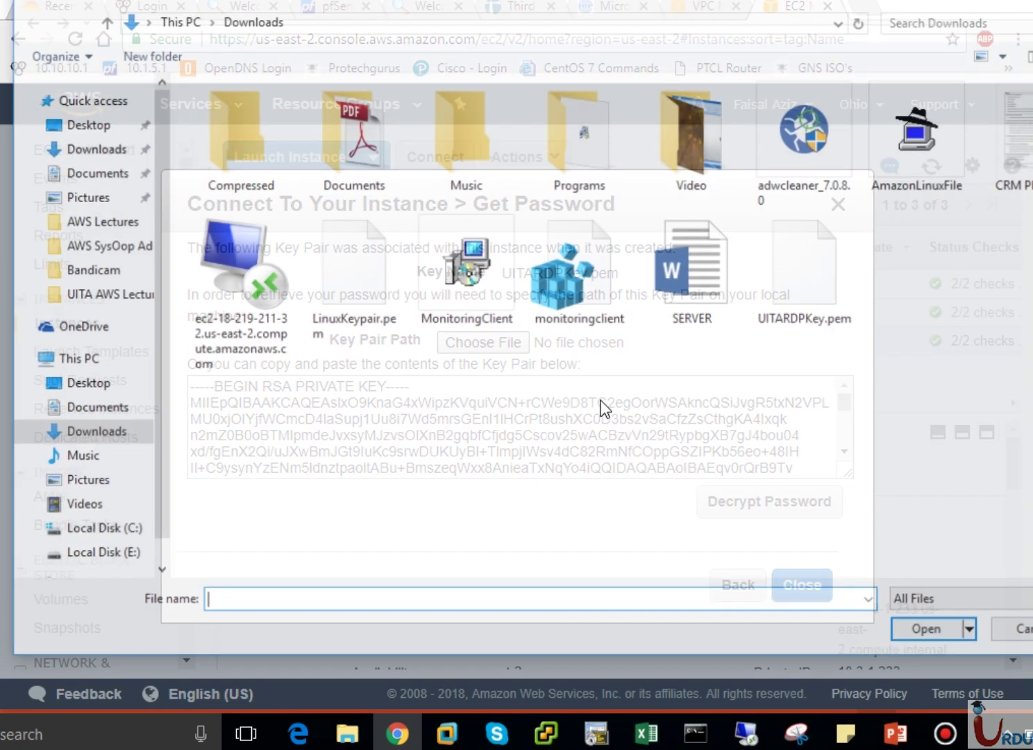
{"action": "left_click", "coordinate": [778, 298]}
{"action": "left_click", "coordinate": [932, 633]}
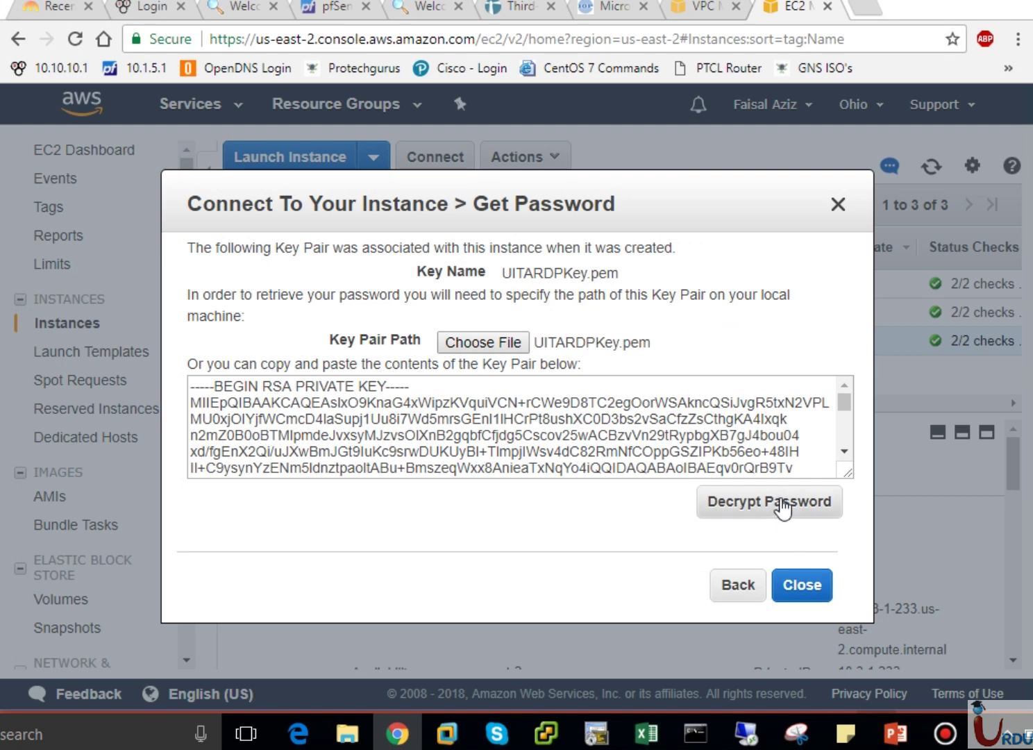
{"action": "left_click", "coordinate": [784, 506]}
Copy the VPC-C password into the sticky note, then show the VPC-B EC2 instance details.
{"action": "left_click_drag", "start_coordinate": [689, 445], "coordinate": [414, 447]}
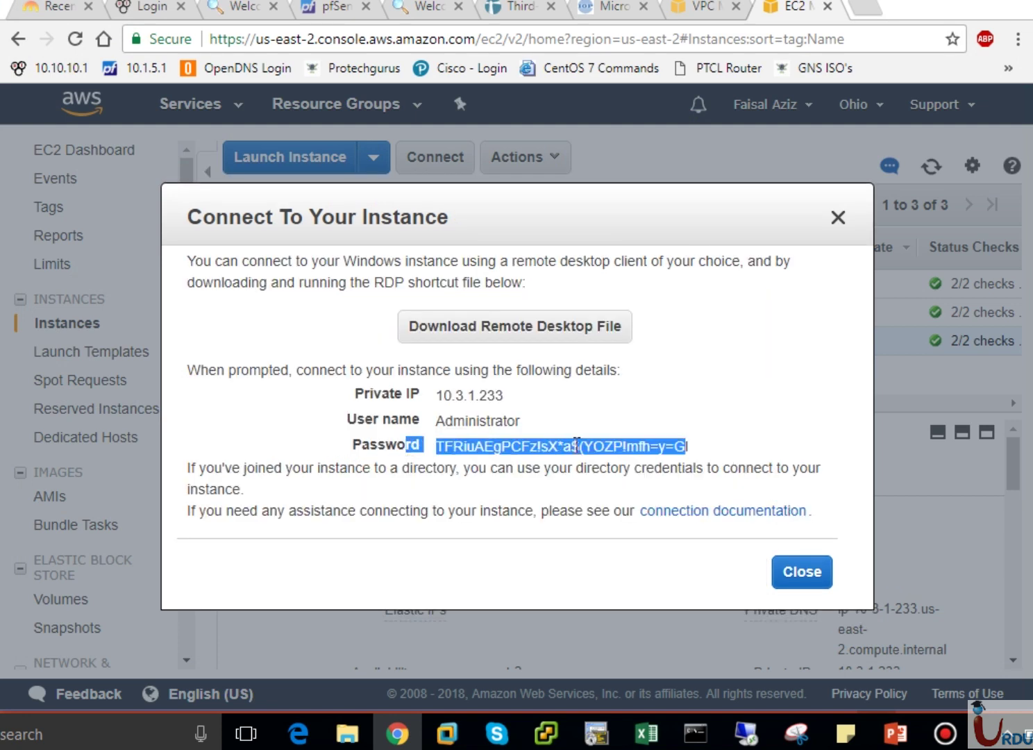
{"action": "left_click", "coordinate": [676, 446]}
{"action": "left_click_drag", "start_coordinate": [691, 445], "coordinate": [449, 452]}
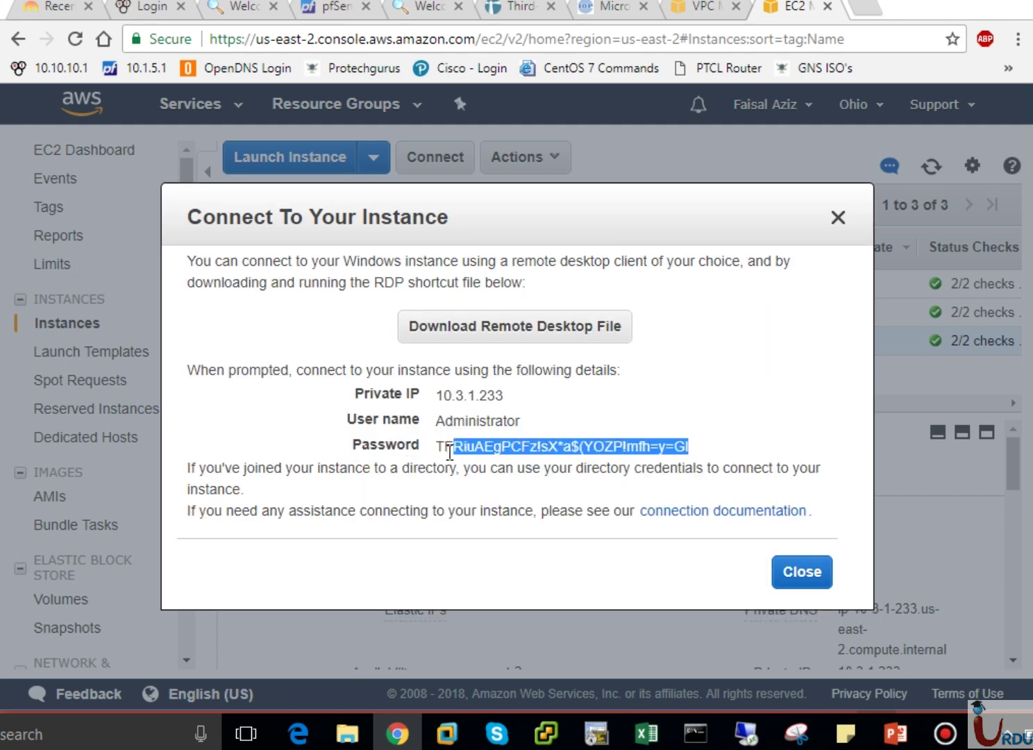
{"action": "left_click", "coordinate": [818, 574]}
{"action": "left_click", "coordinate": [864, 738]}
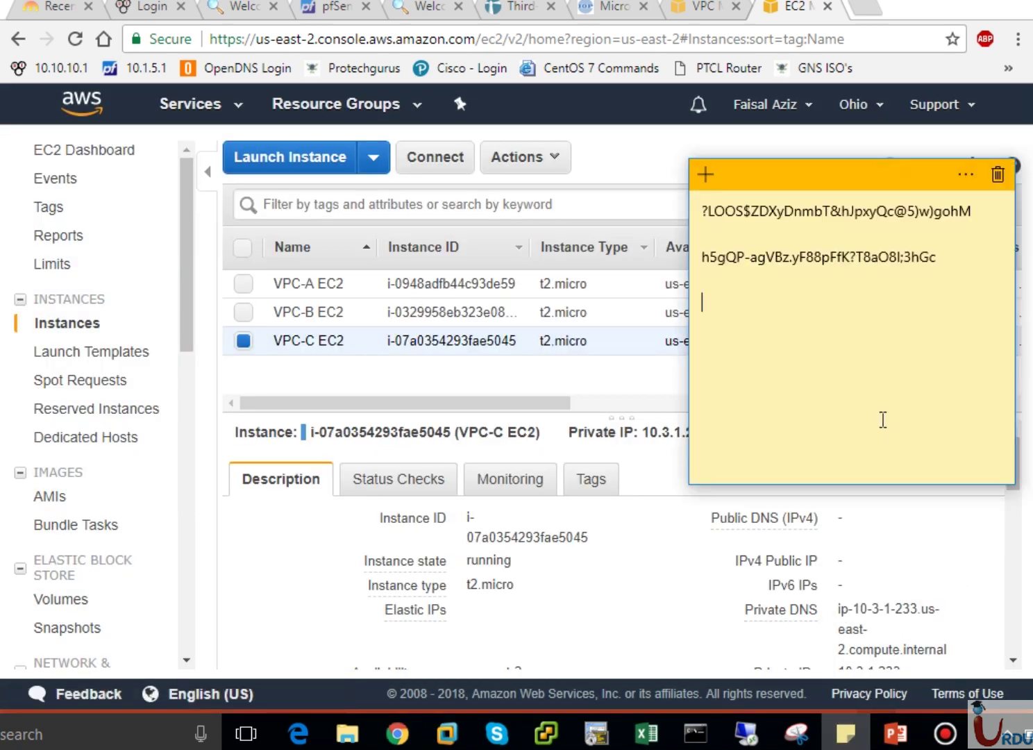
{"action": "key", "text": "ctrl+v"}
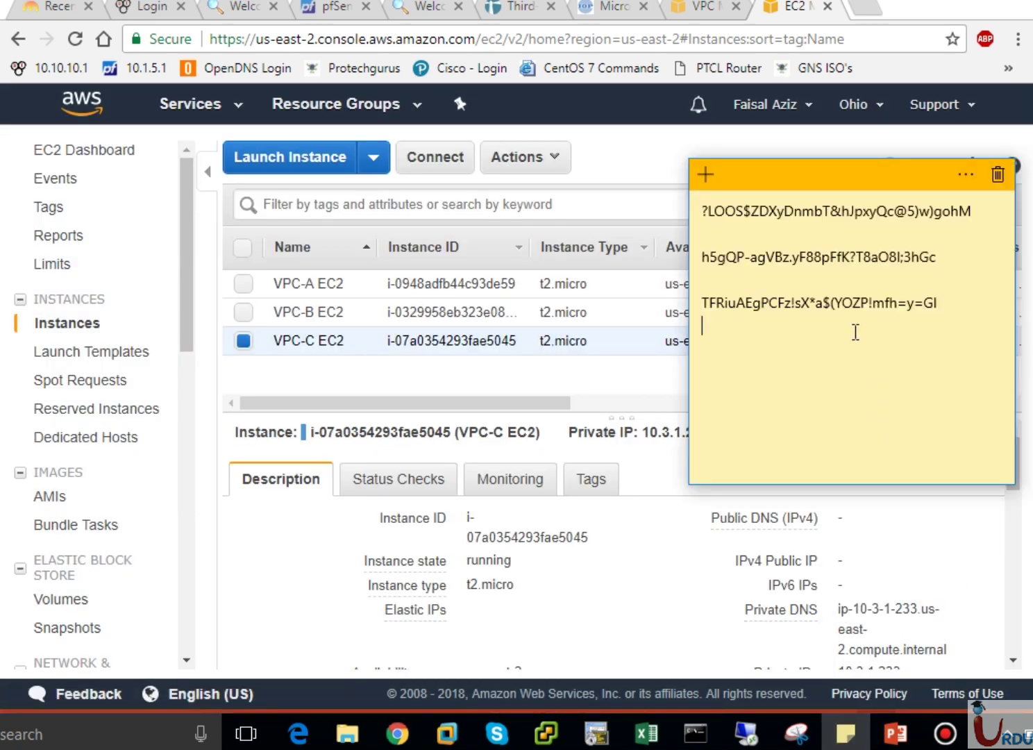
{"action": "left_click", "coordinate": [344, 311]}
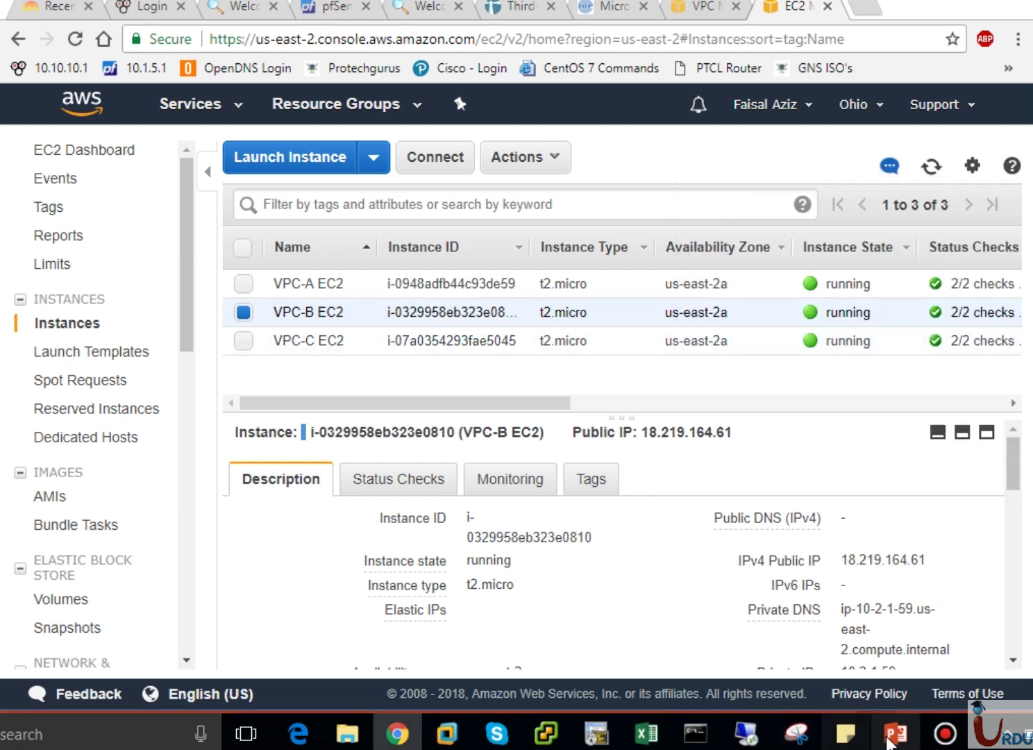
{"action": "left_click", "coordinate": [895, 734]}
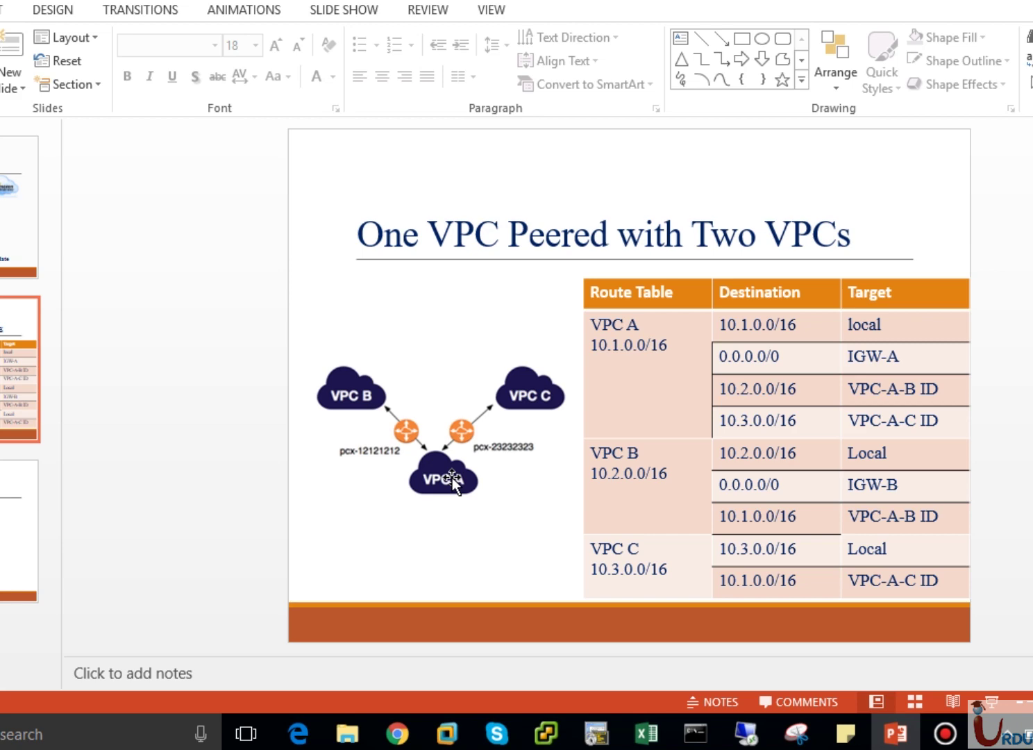
{"action": "left_click", "coordinate": [397, 733]}
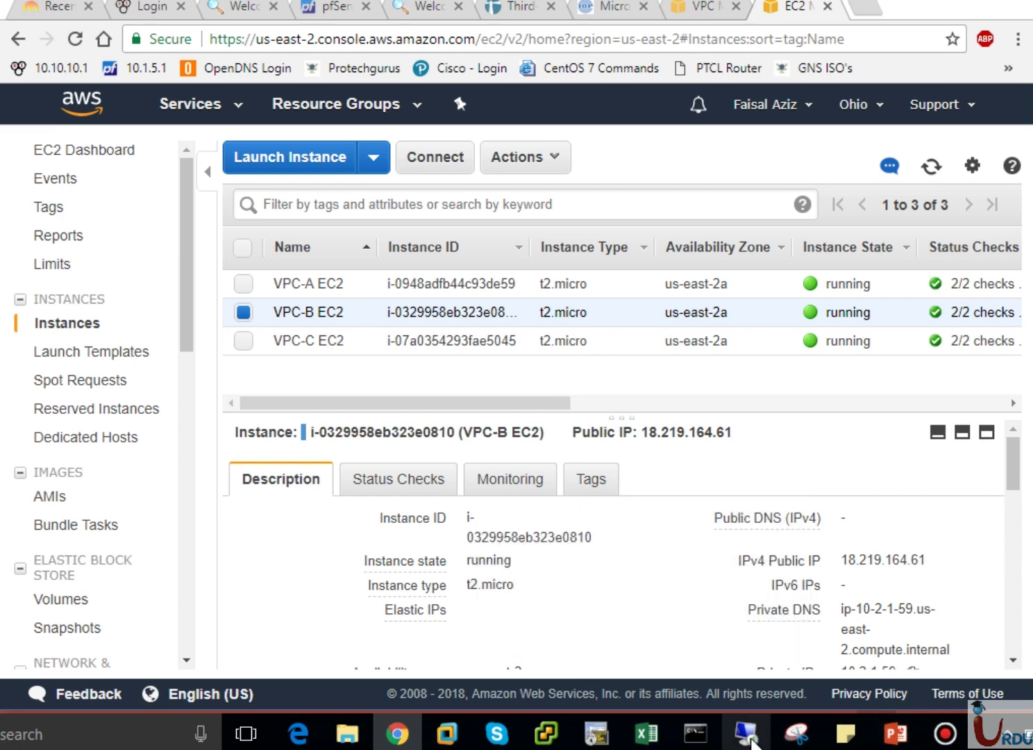
Connect Remote Desktop to 18.219.164.61 as administrator using VPC-B's saved password.
{"action": "left_click", "coordinate": [746, 732]}
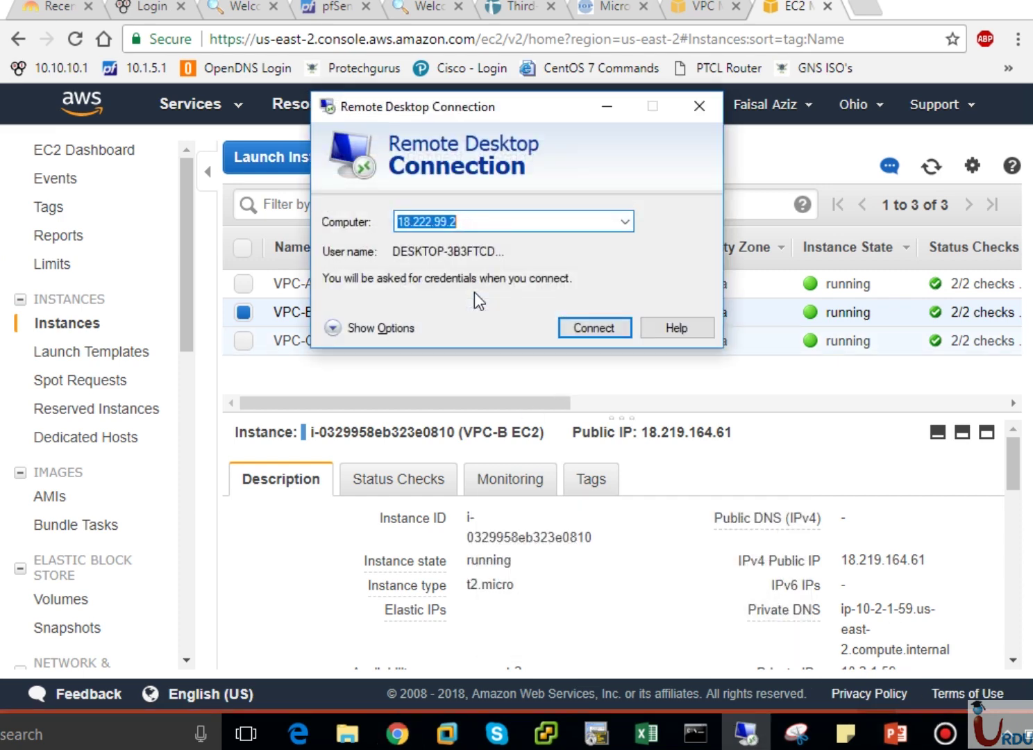
{"action": "type", "text": "18.21"}
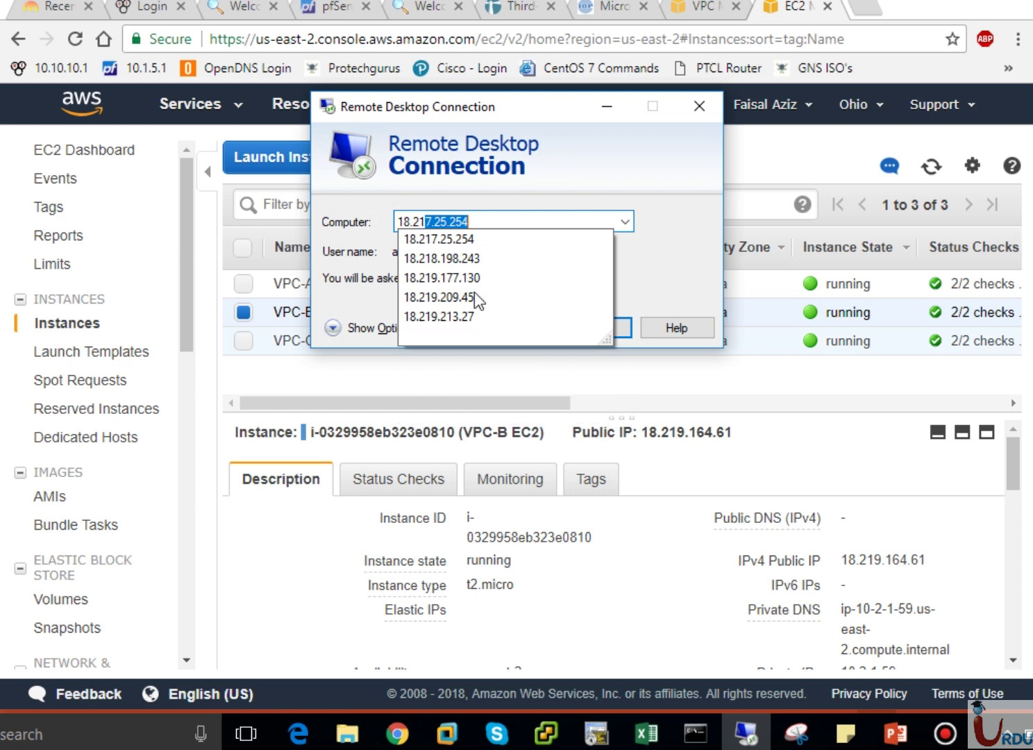
{"action": "type", "text": "9.1"}
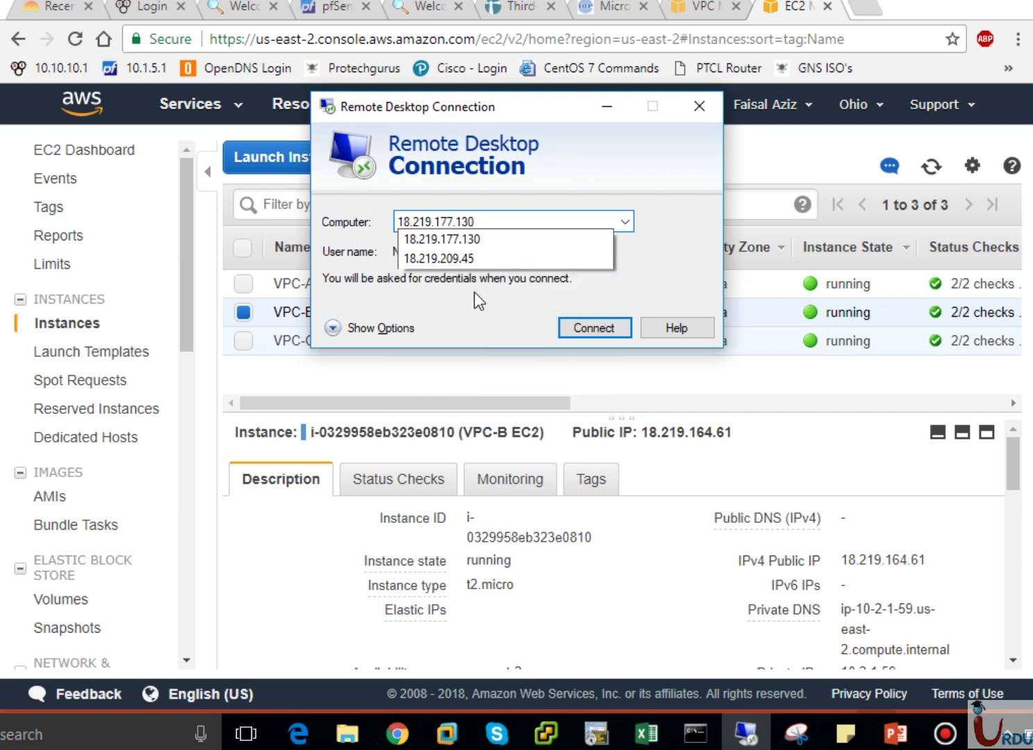
{"action": "type", "text": "64."}
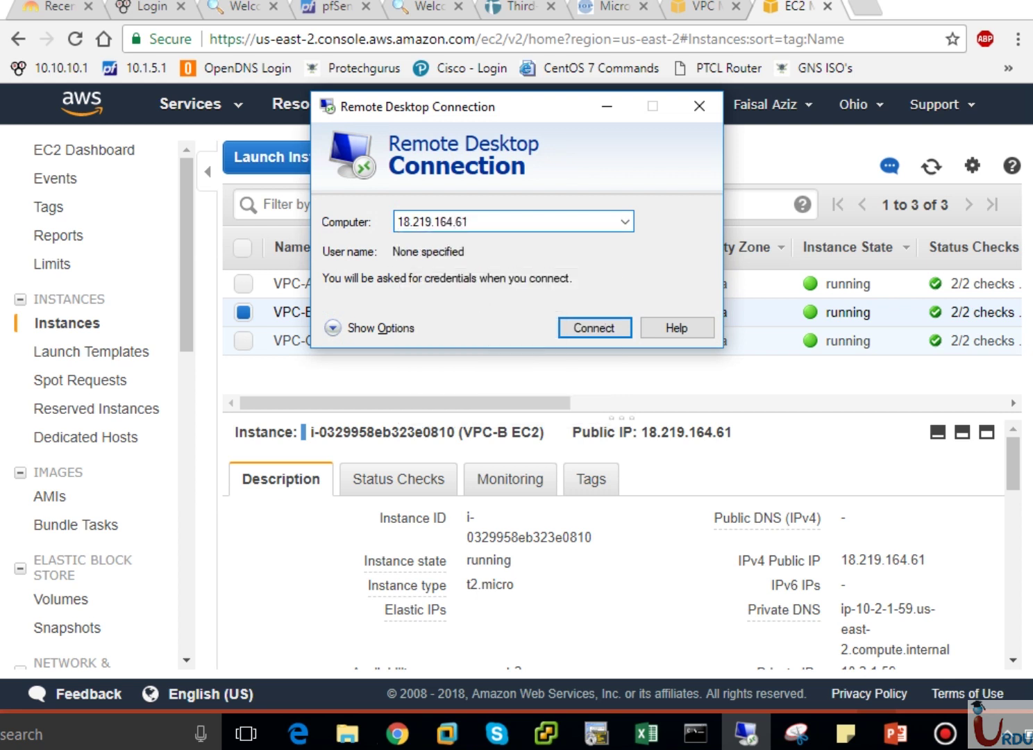
{"action": "key", "text": "Return"}
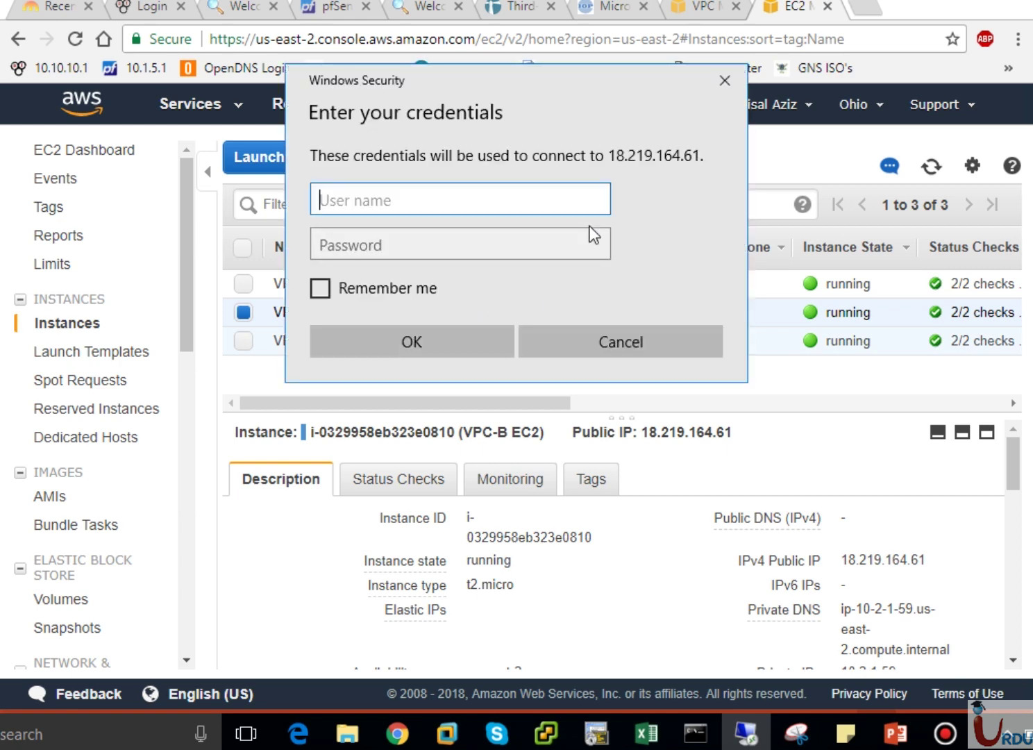
{"action": "type", "text": "administ"}
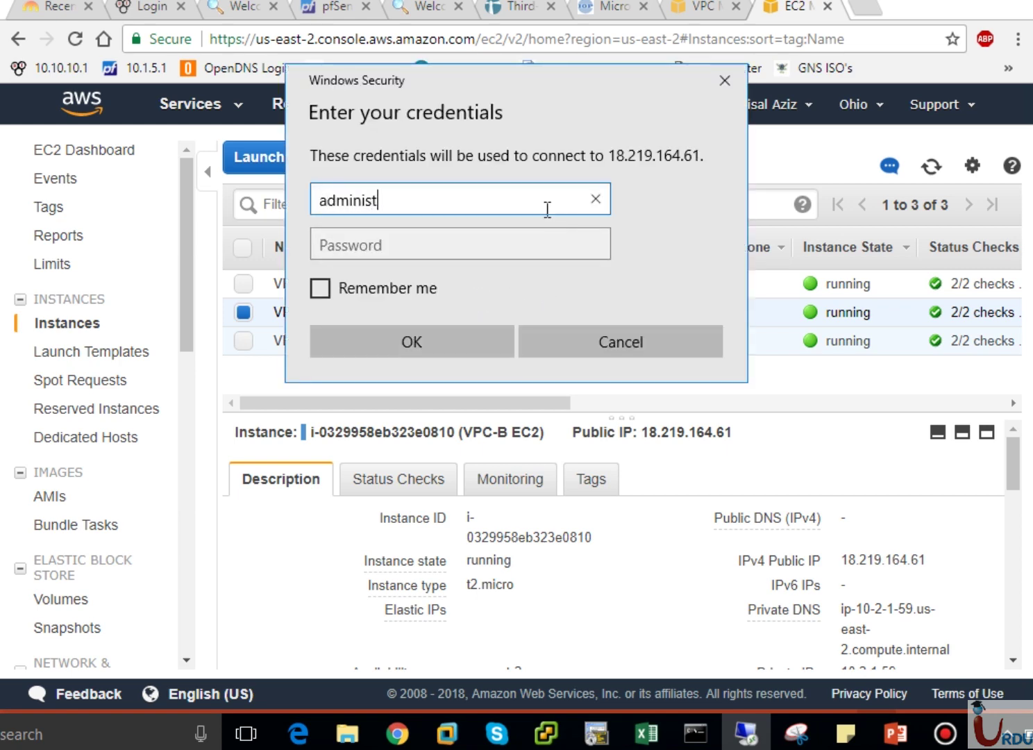
{"action": "type", "text": "rator"}
{"action": "key", "text": "Tab"}
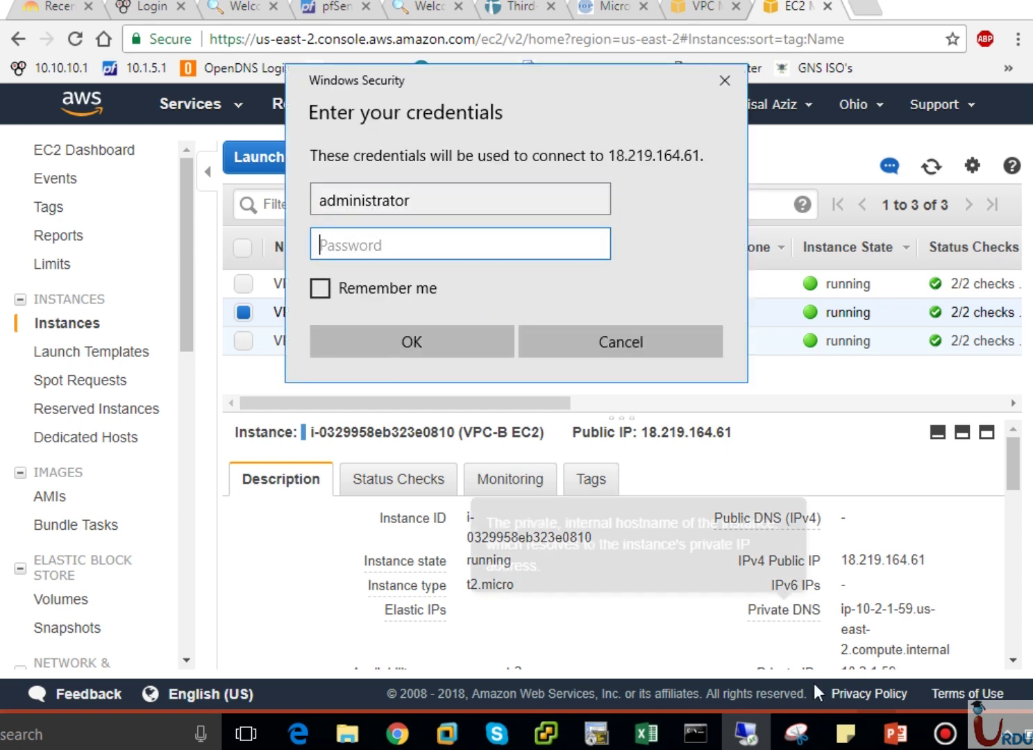
{"action": "left_click", "coordinate": [845, 733]}
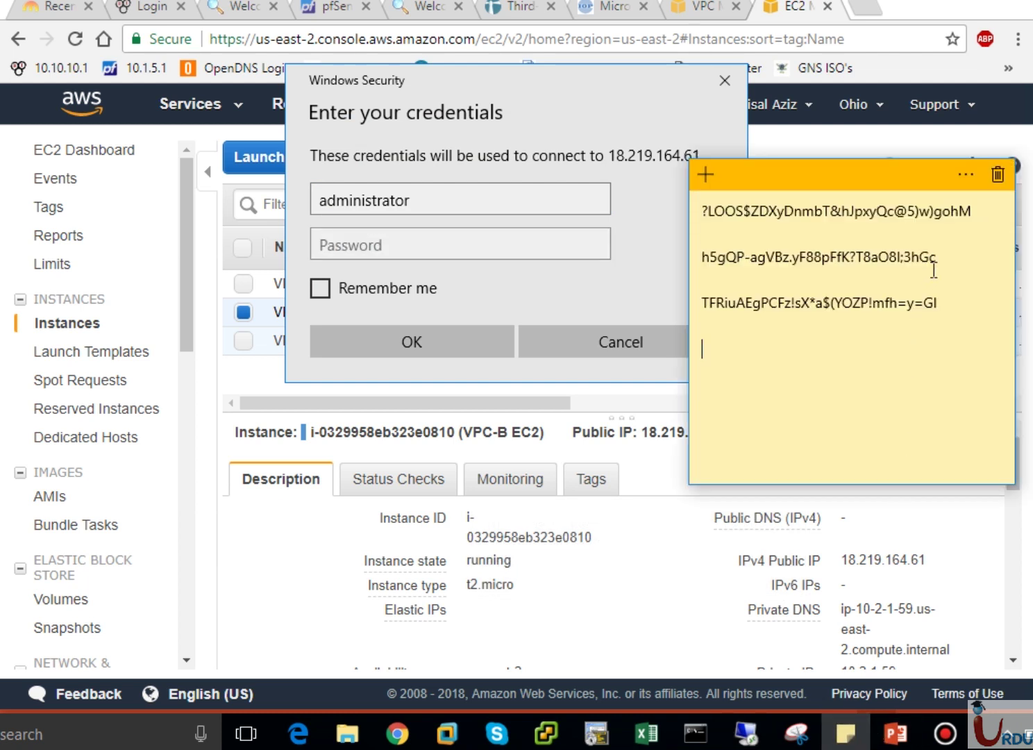
{"action": "left_click_drag", "start_coordinate": [933, 265], "coordinate": [721, 259]}
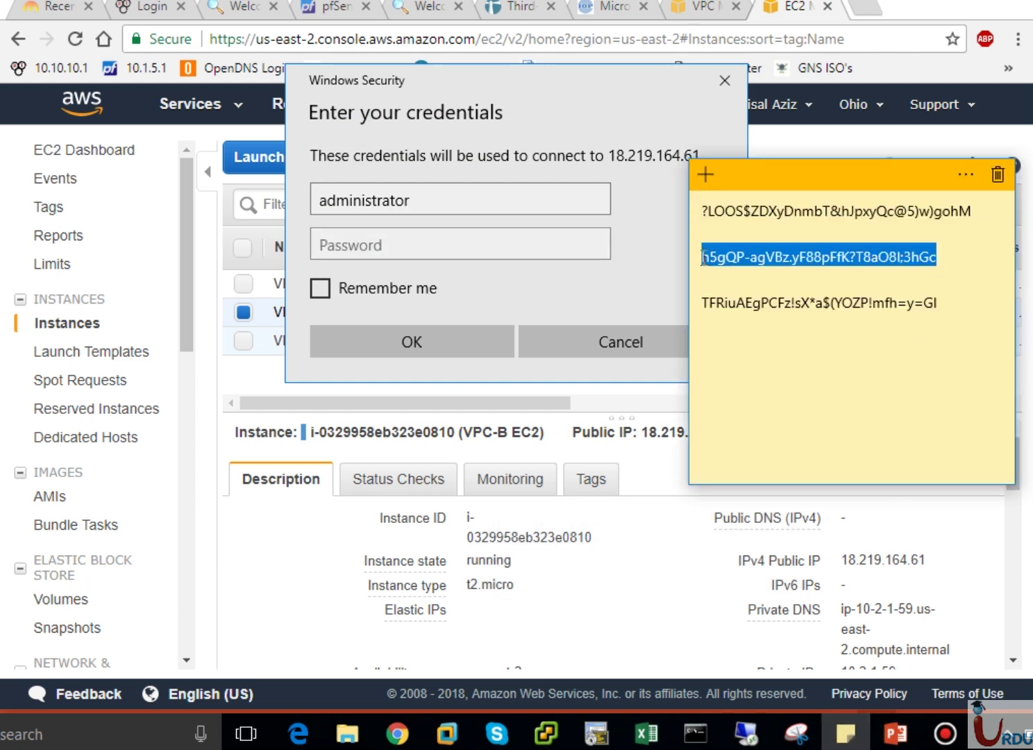
{"action": "left_click", "coordinate": [432, 245]}
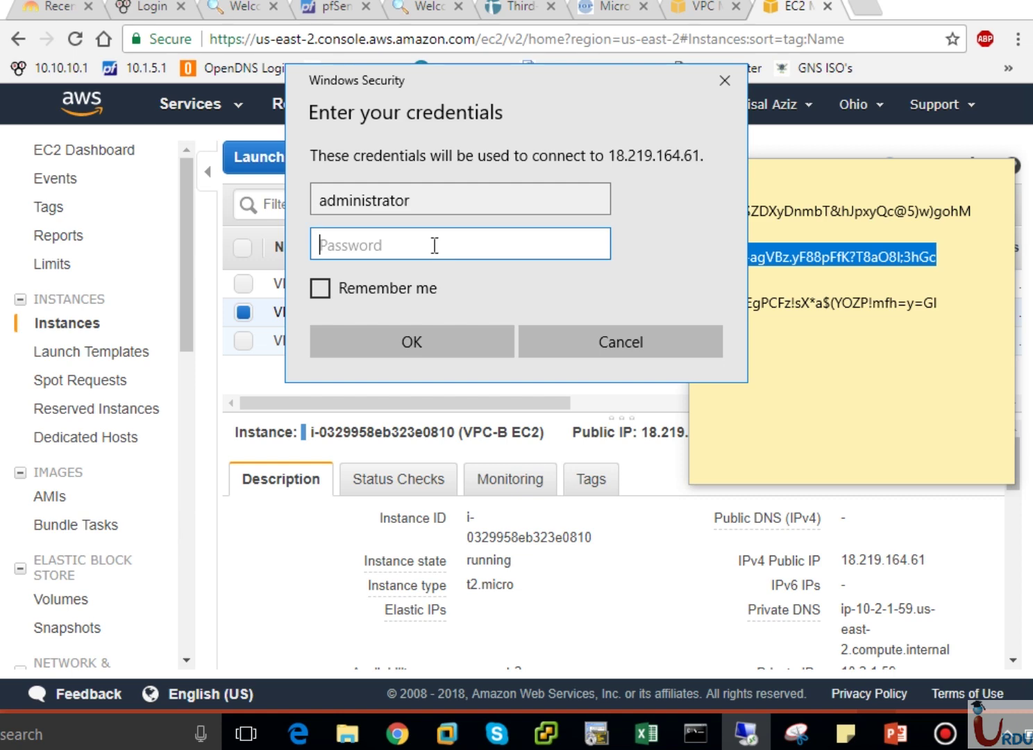
{"action": "key", "text": "ctrl+v"}
{"action": "left_click", "coordinate": [408, 341]}
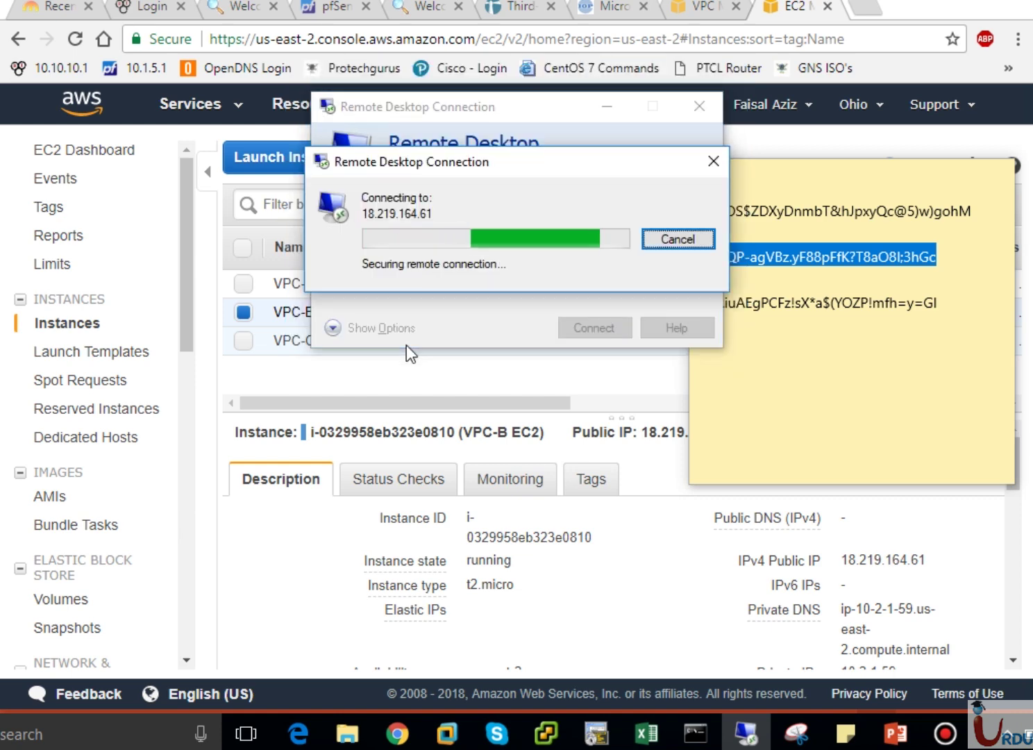
{"action": "left_click", "coordinate": [475, 361]}
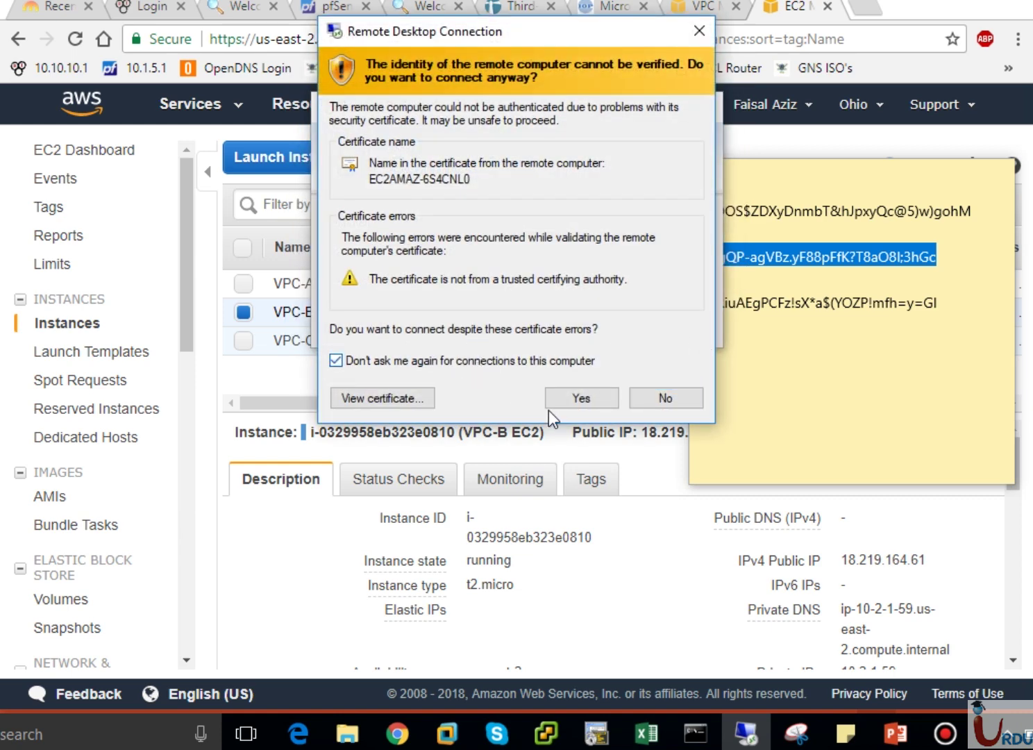
Accept VPC-B's certificate and bring the remote Windows desktop and taskbar into view.
{"action": "left_click", "coordinate": [558, 405]}
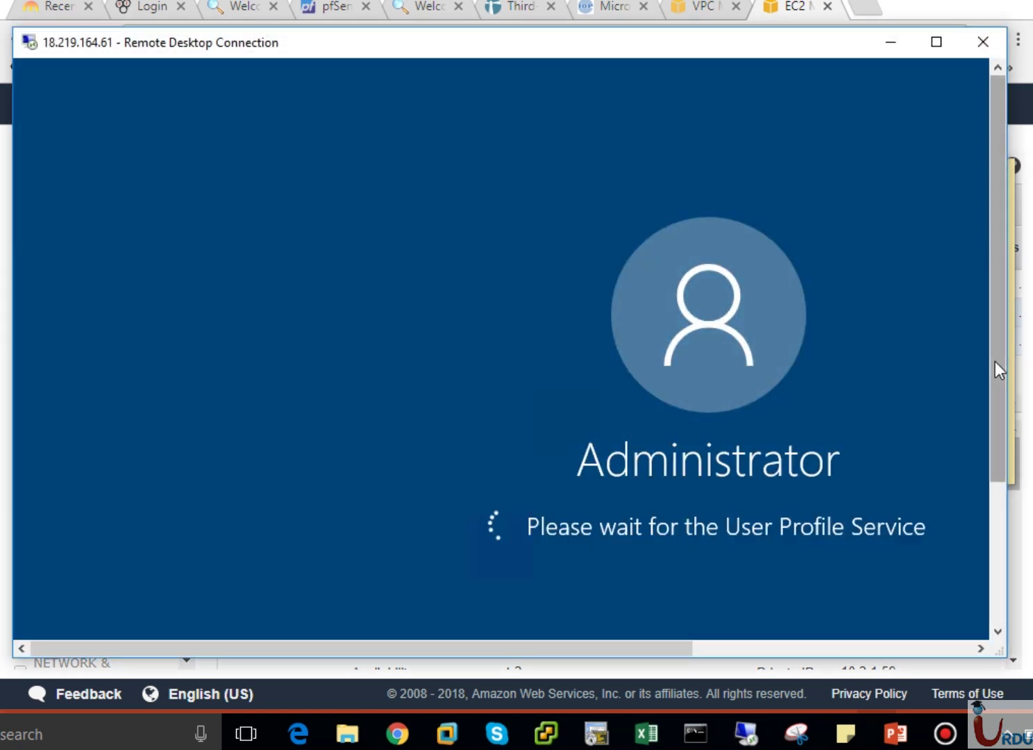
{"action": "left_click_drag", "start_coordinate": [995, 328], "coordinate": [989, 277]}
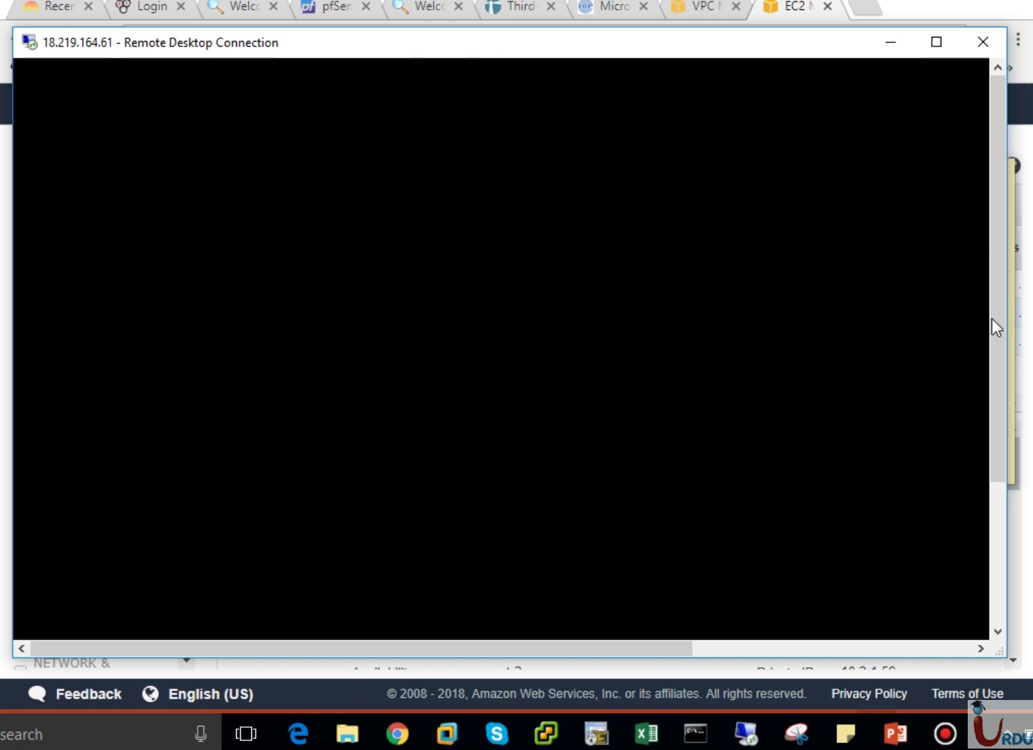
{"action": "left_click_drag", "start_coordinate": [990, 318], "coordinate": [991, 234]}
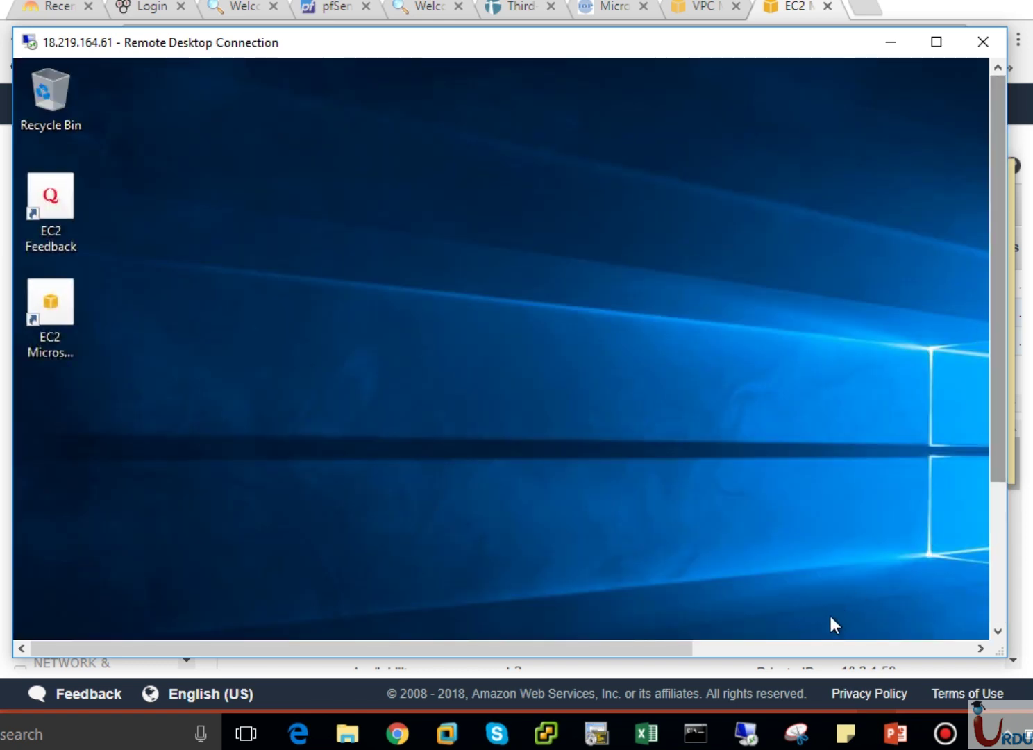
{"action": "left_click", "coordinate": [802, 649]}
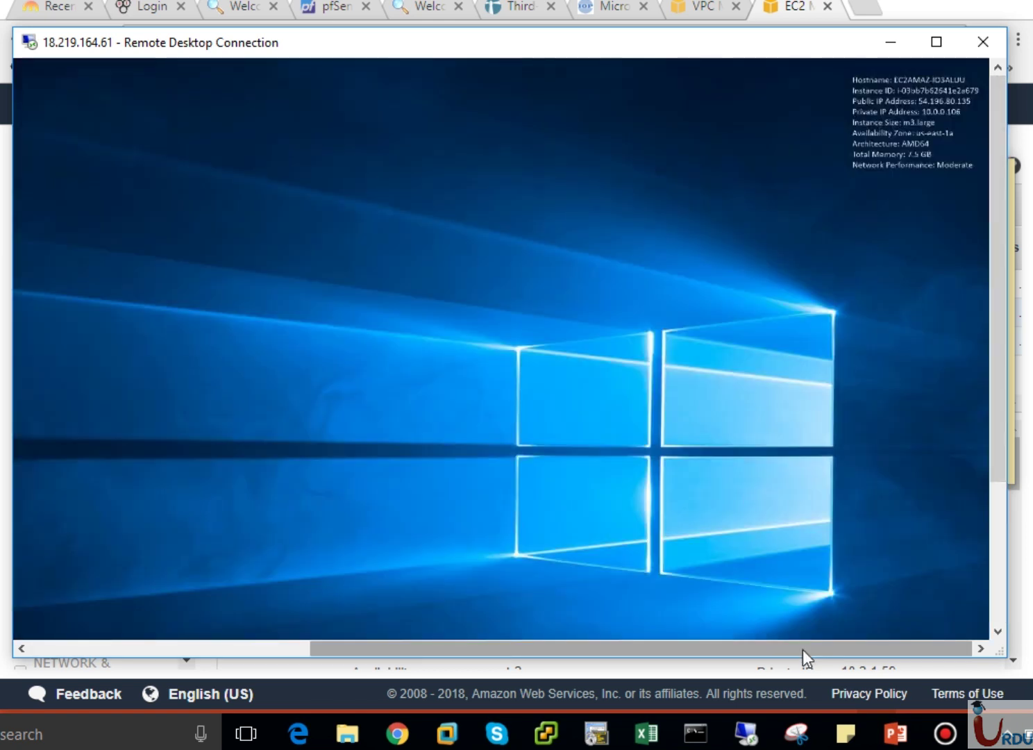
{"action": "left_click_drag", "start_coordinate": [803, 649], "coordinate": [507, 649]}
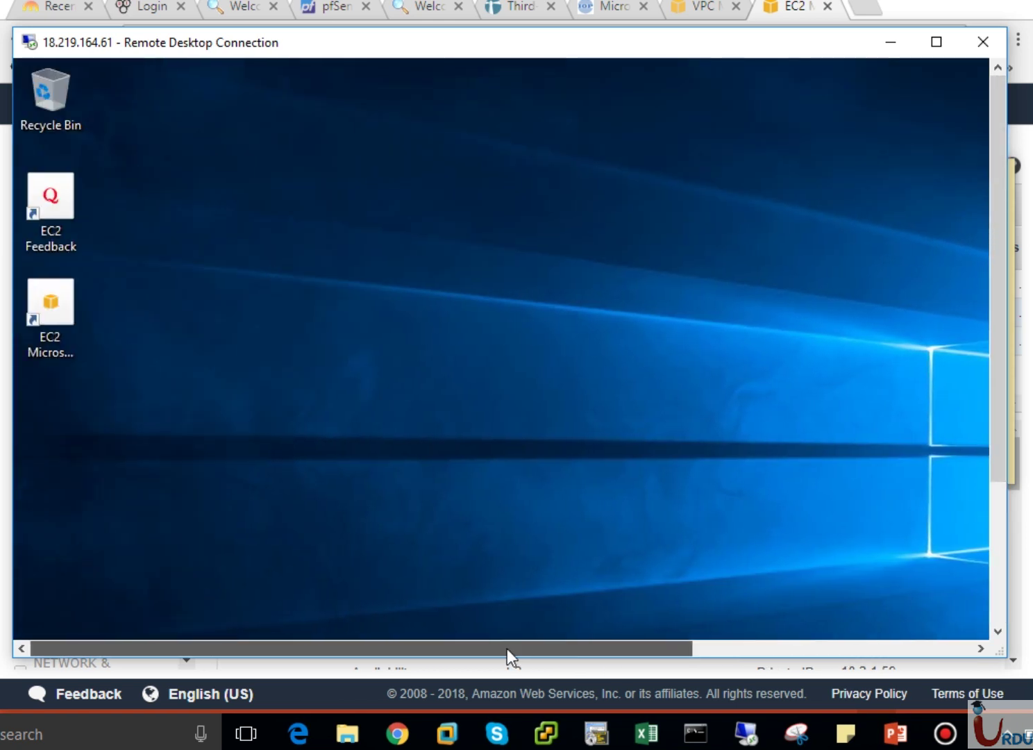
{"action": "left_click", "coordinate": [996, 617]}
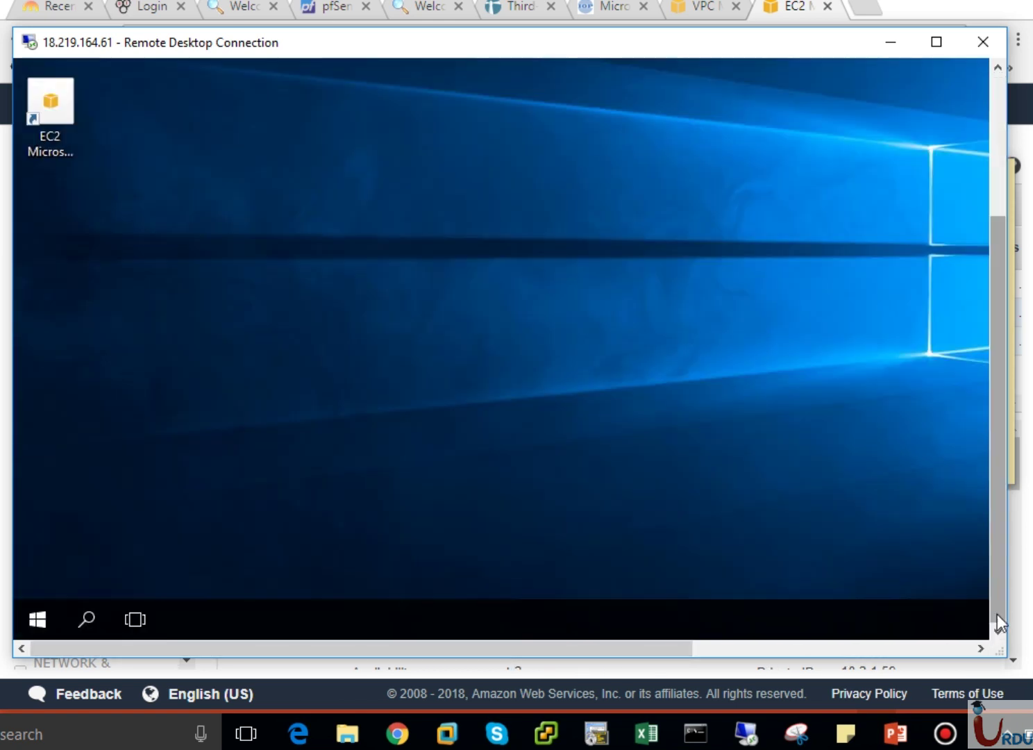
Launch the Remote Desktop client from VPC-B's Start menu.
{"action": "left_click", "coordinate": [37, 619]}
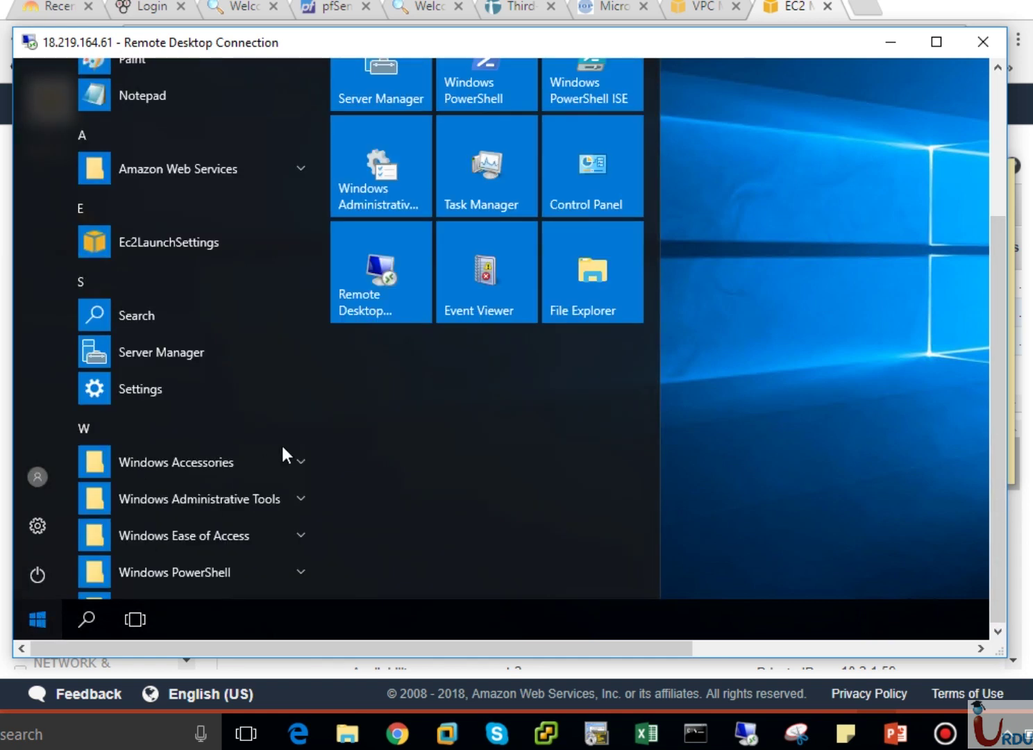
{"action": "left_click", "coordinate": [357, 306]}
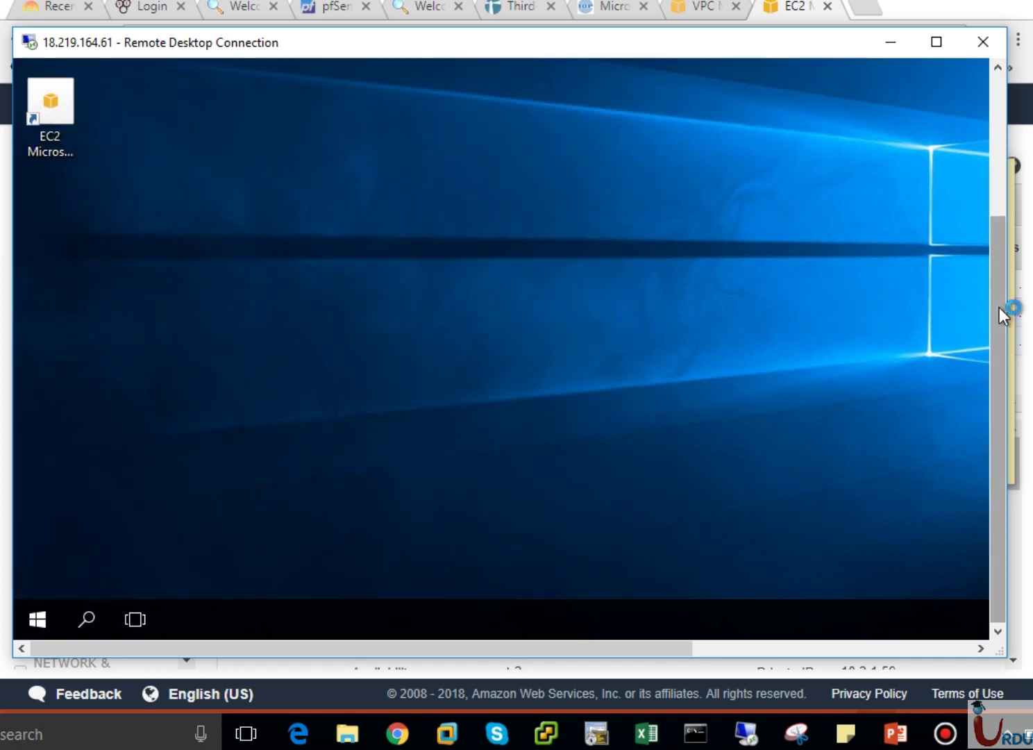
{"action": "left_click_drag", "start_coordinate": [999, 307], "coordinate": [1001, 186]}
Copy VPC-A EC2's private IP 10.1.1.147 from its instance Description details.
{"action": "left_click", "coordinate": [896, 733]}
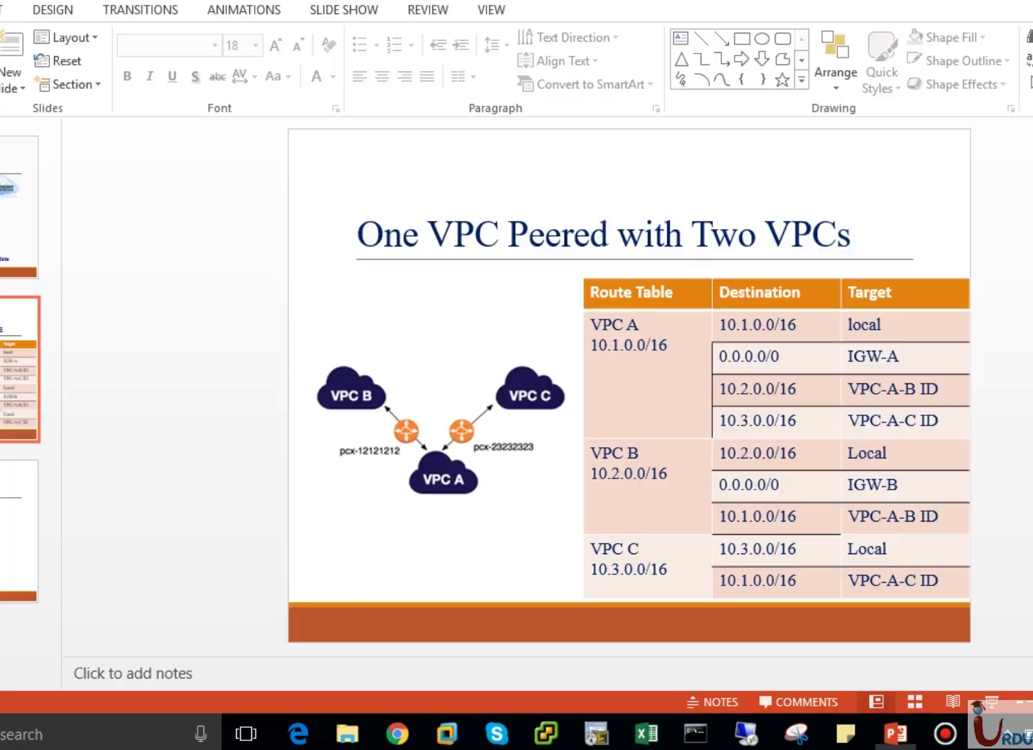
{"action": "left_click", "coordinate": [397, 733]}
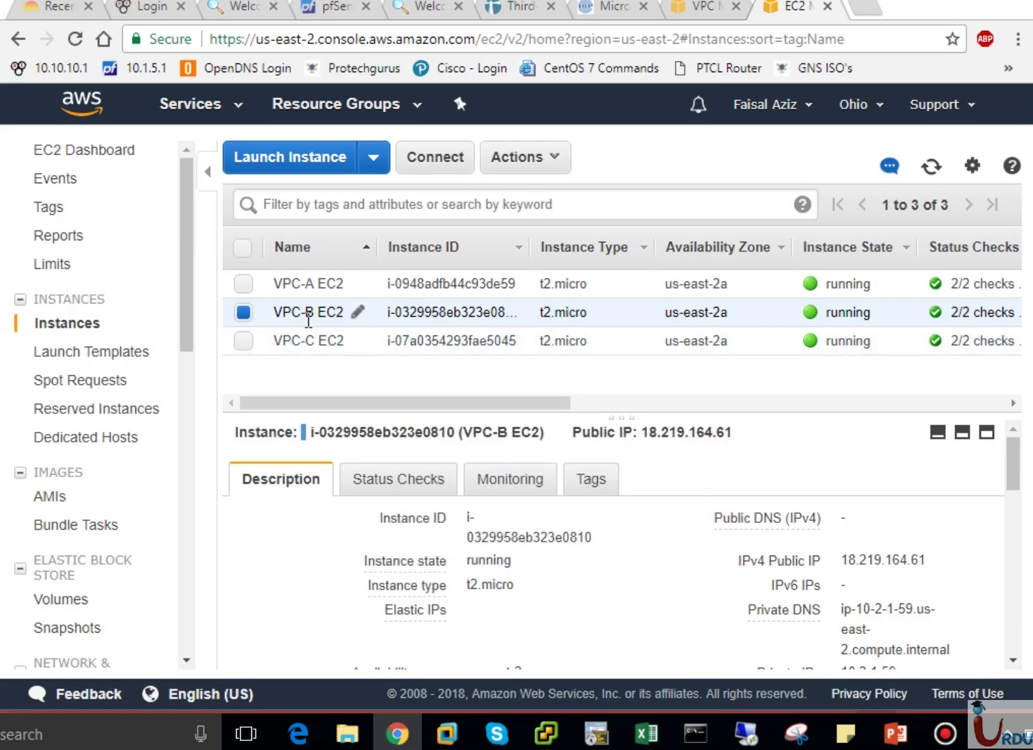
{"action": "left_click", "coordinate": [310, 288]}
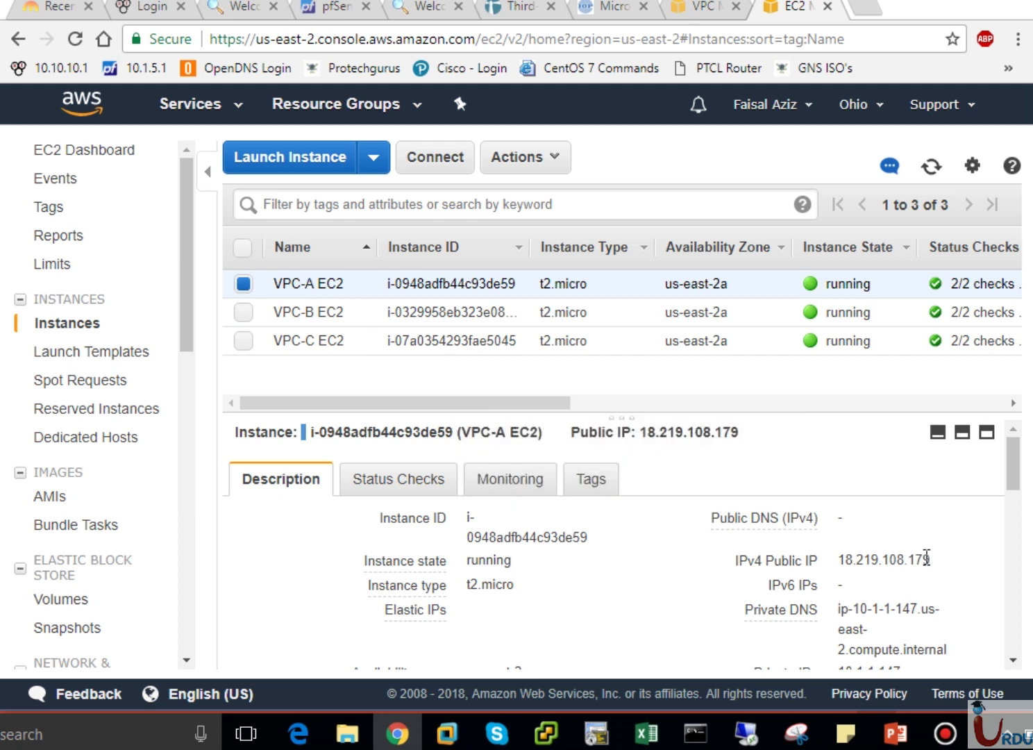
{"action": "left_click_drag", "start_coordinate": [1015, 463], "coordinate": [1015, 485]}
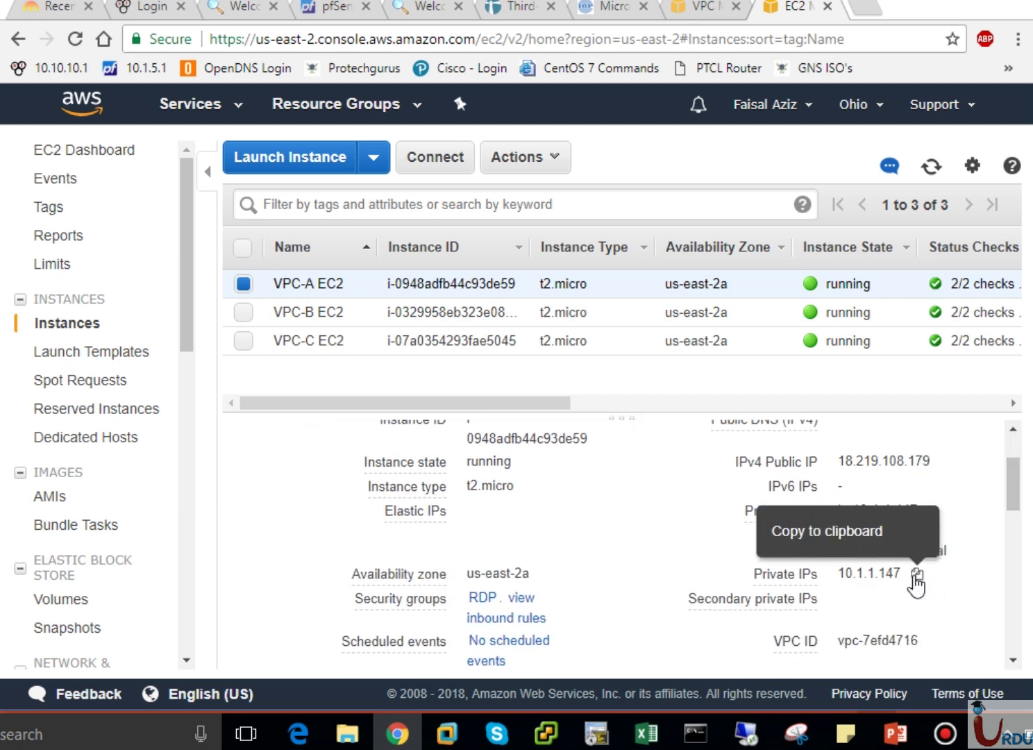
{"action": "left_click", "coordinate": [914, 578]}
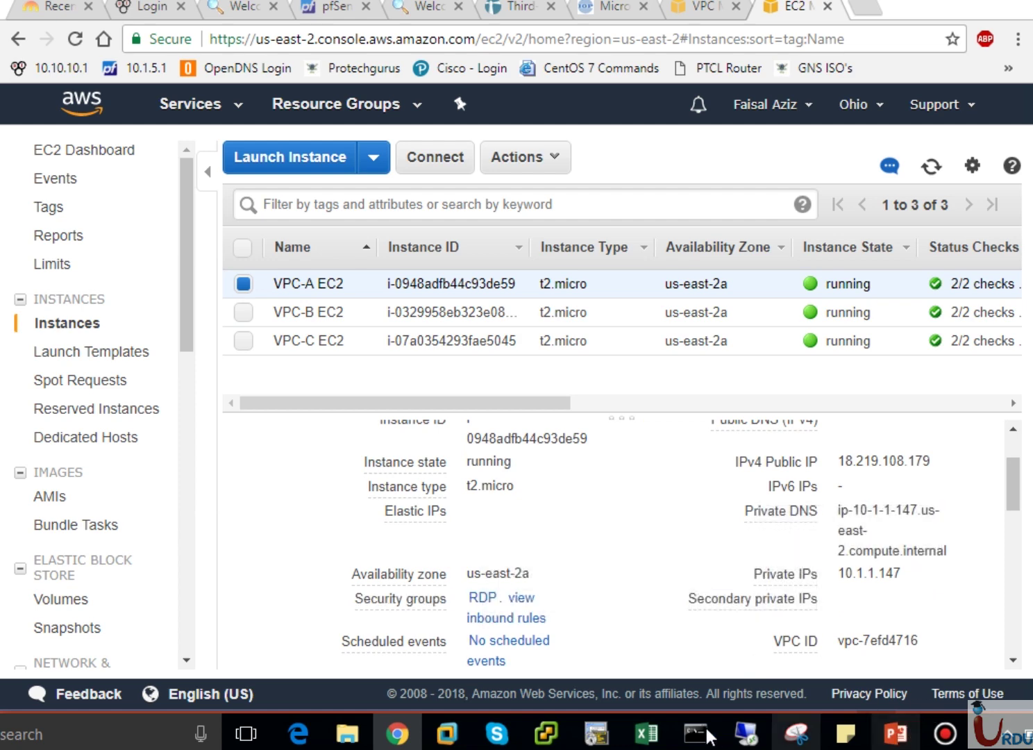
{"action": "left_click", "coordinate": [746, 735]}
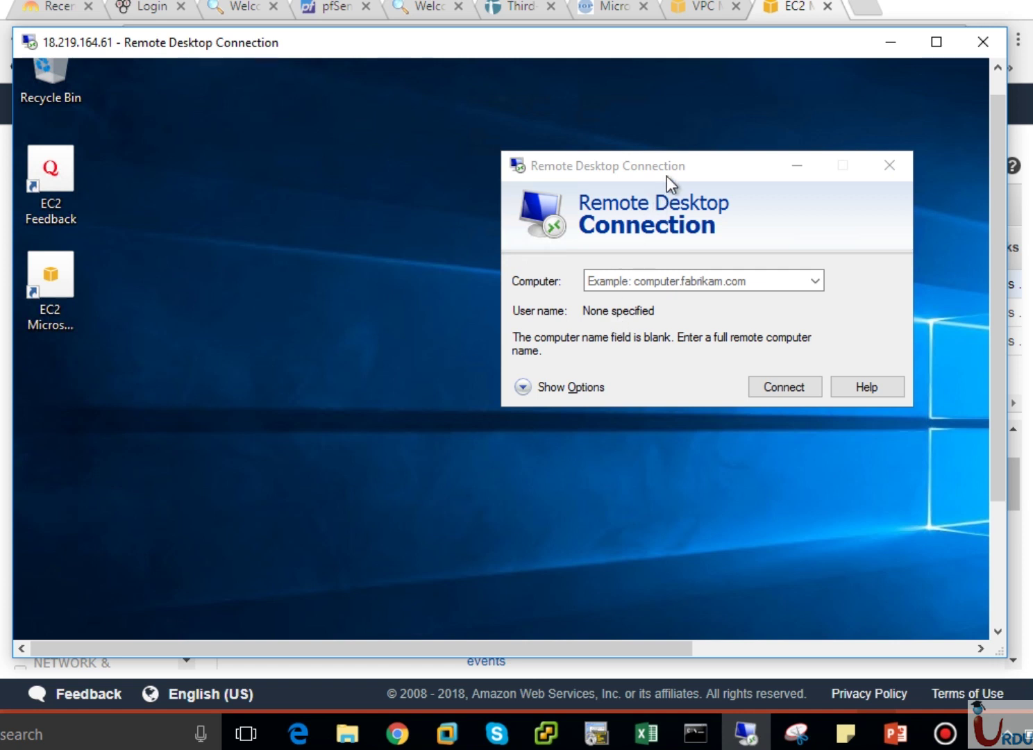
Enter 10.1.1.147 in VPC-B's Remote Desktop client, connect, and cancel the credentials prompt.
{"action": "left_click", "coordinate": [602, 280]}
{"action": "type", "text": "10.1."}
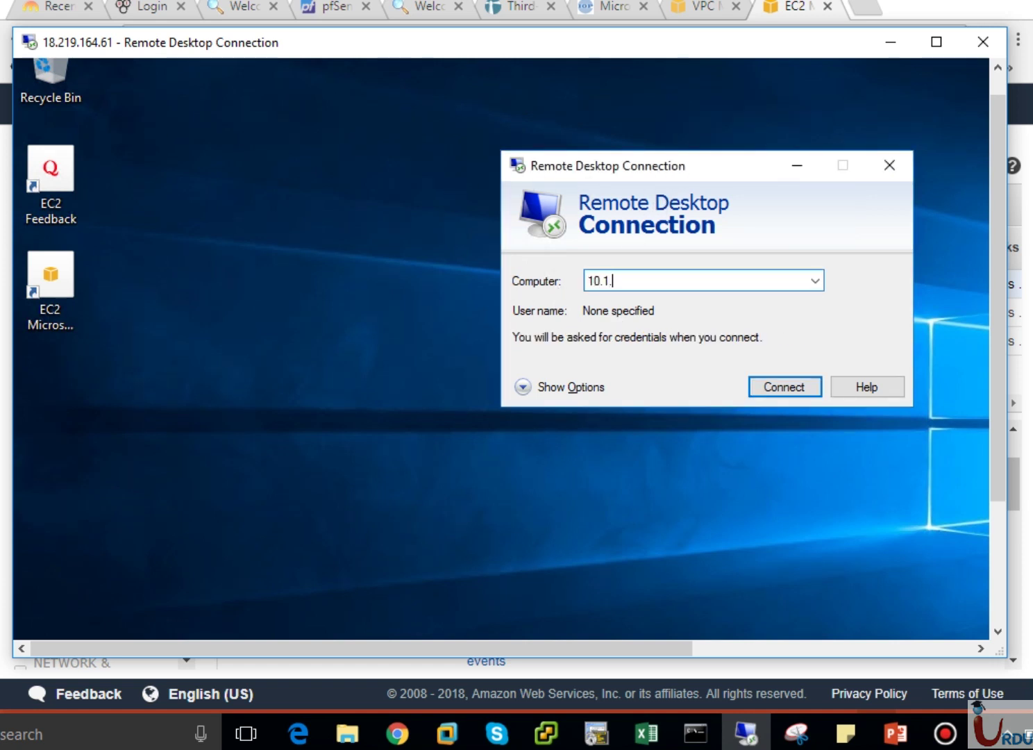
{"action": "type", "text": "1.147"}
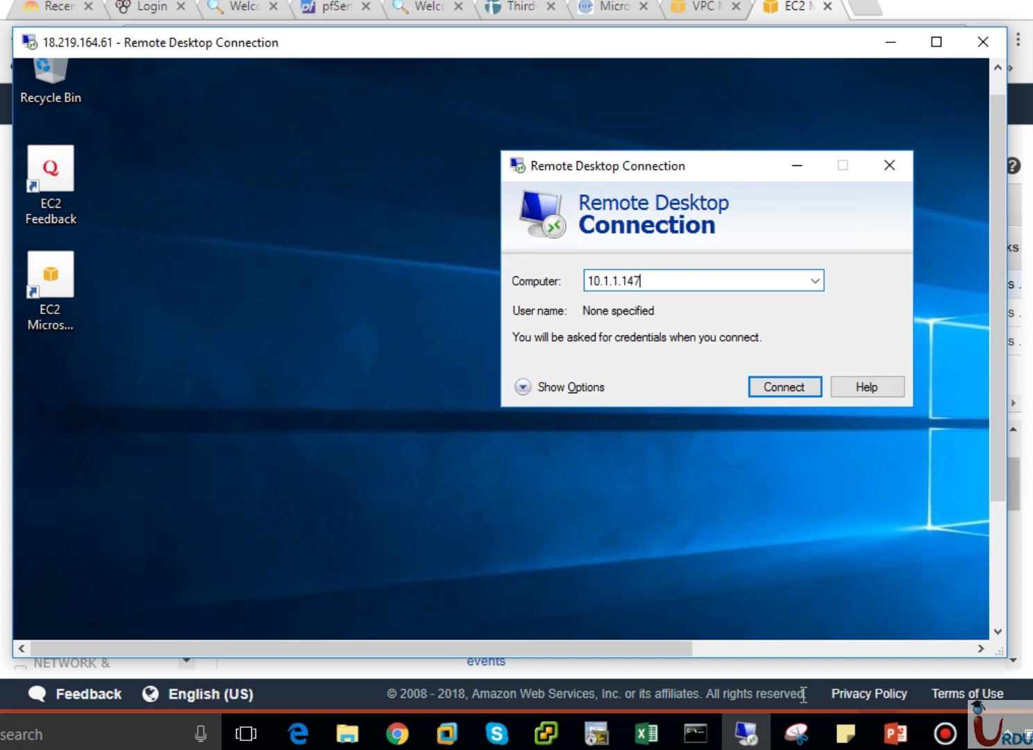
{"action": "left_click", "coordinate": [397, 736]}
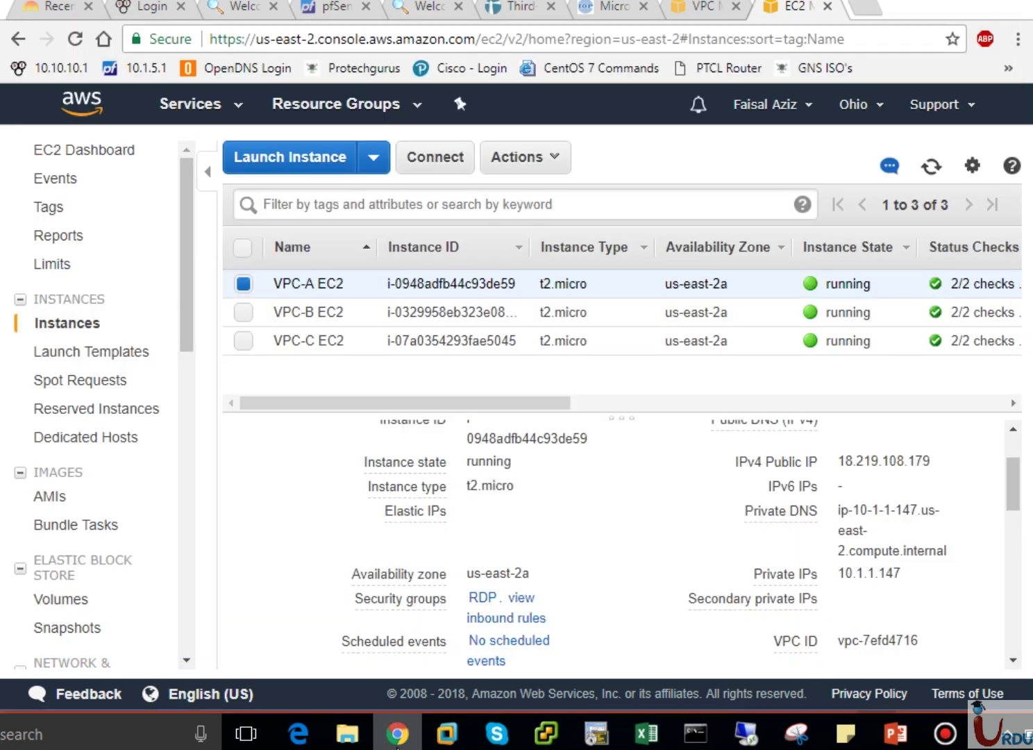
{"action": "left_click", "coordinate": [397, 740]}
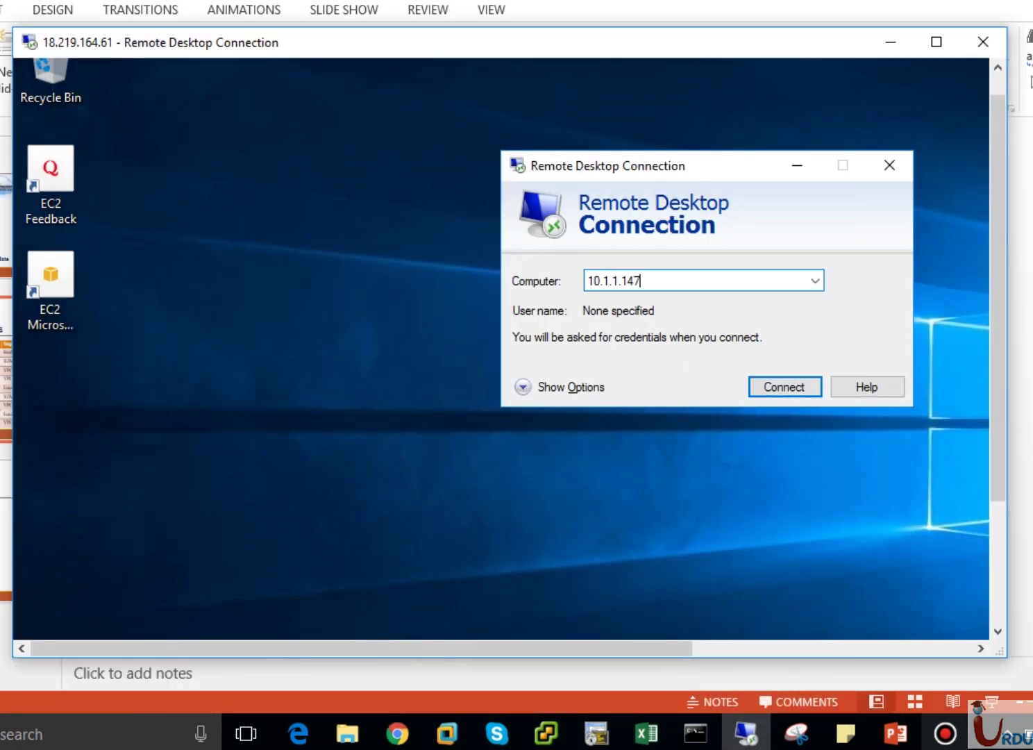
{"action": "left_click", "coordinate": [903, 735]}
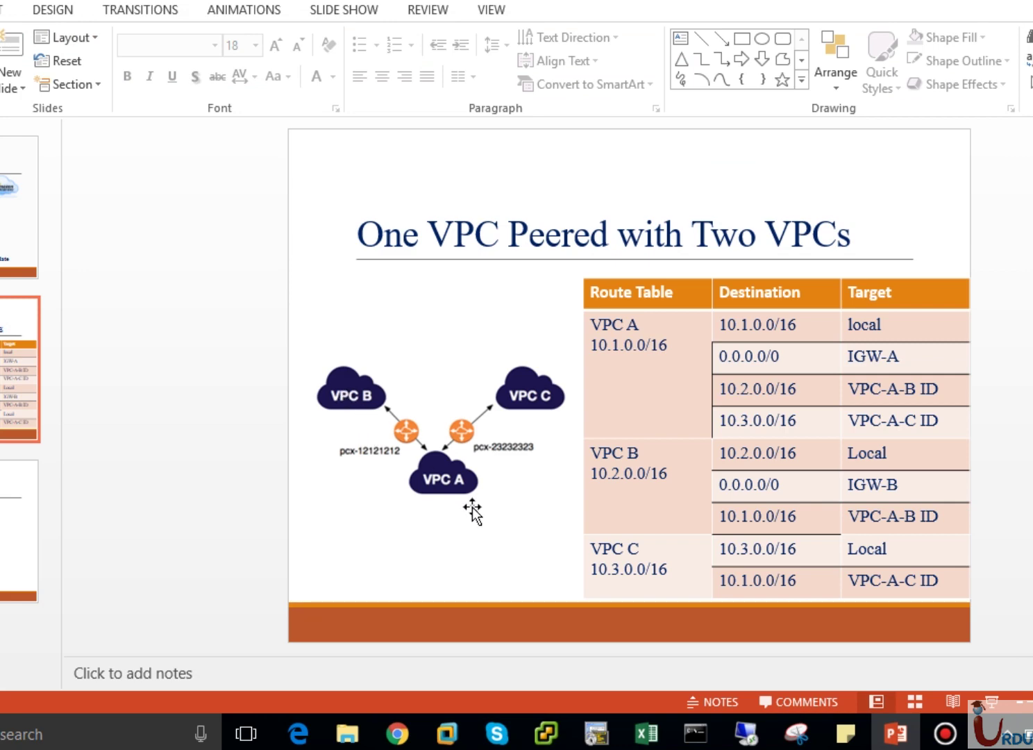
{"action": "left_click", "coordinate": [397, 733]}
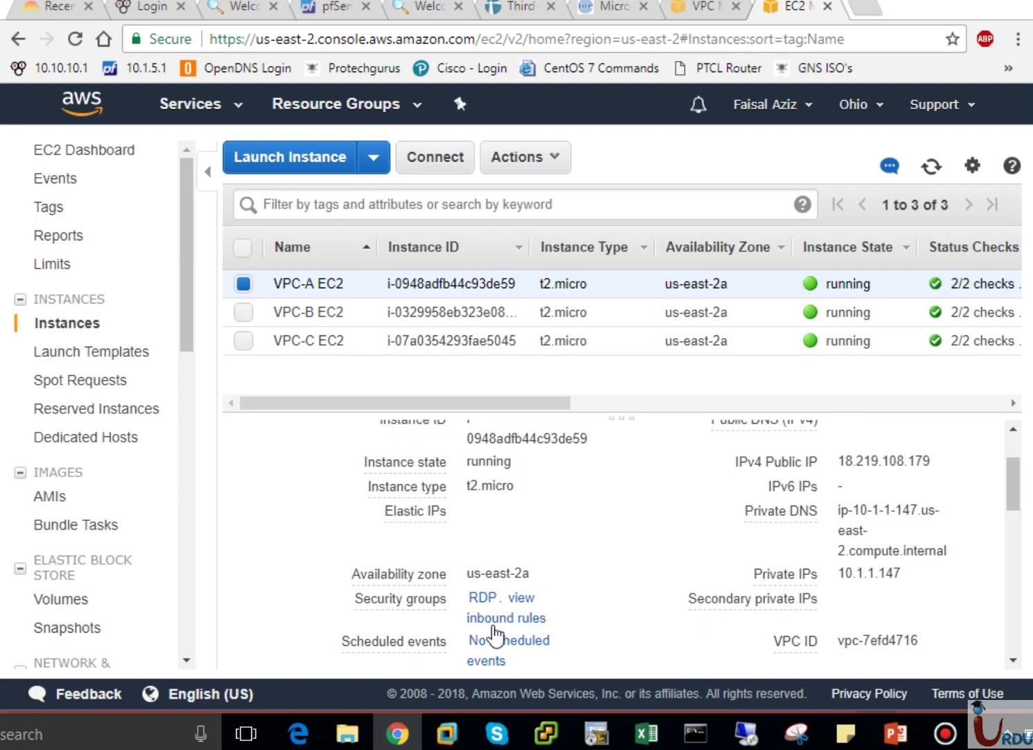
{"action": "left_click", "coordinate": [747, 733]}
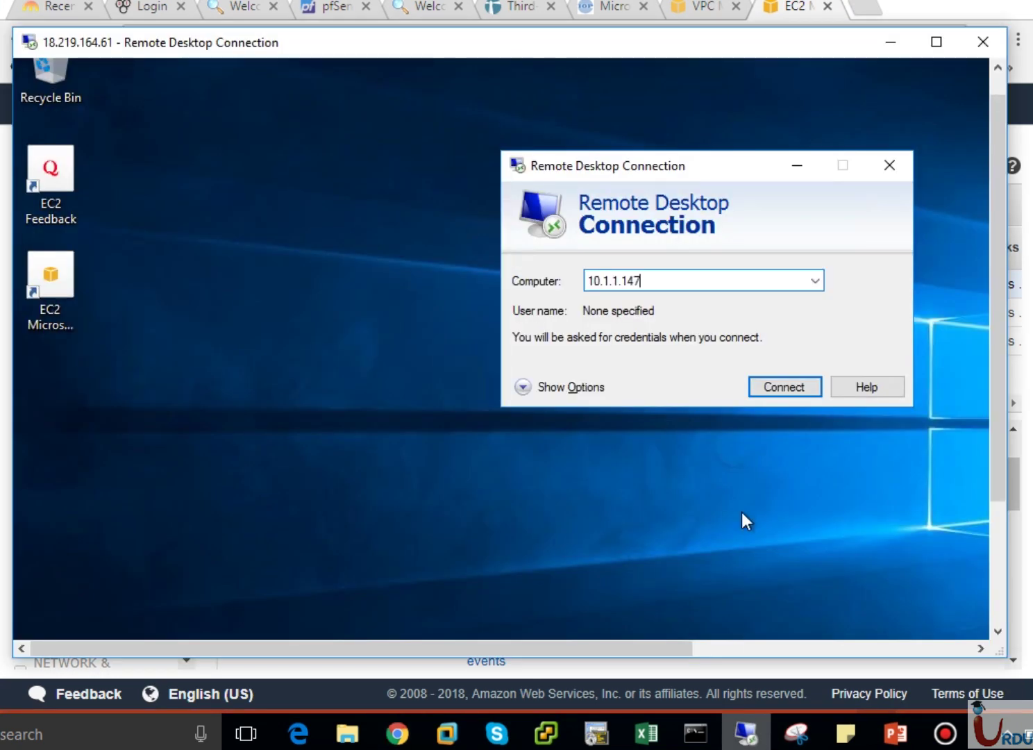
{"action": "left_click", "coordinate": [760, 386]}
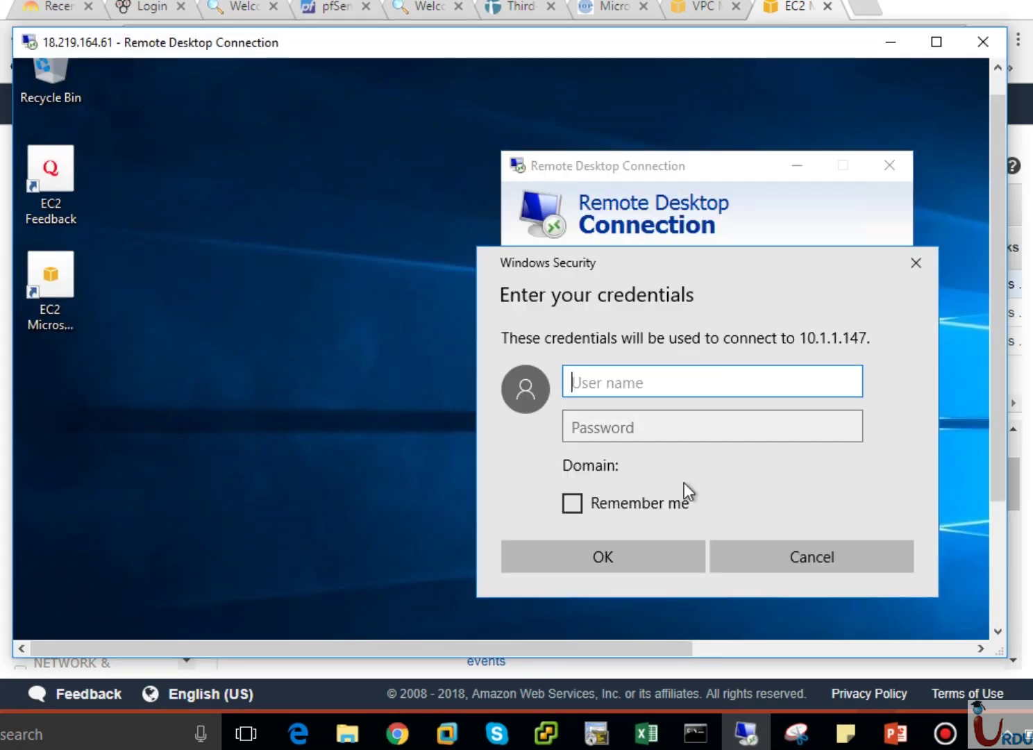
{"action": "left_click", "coordinate": [776, 559]}
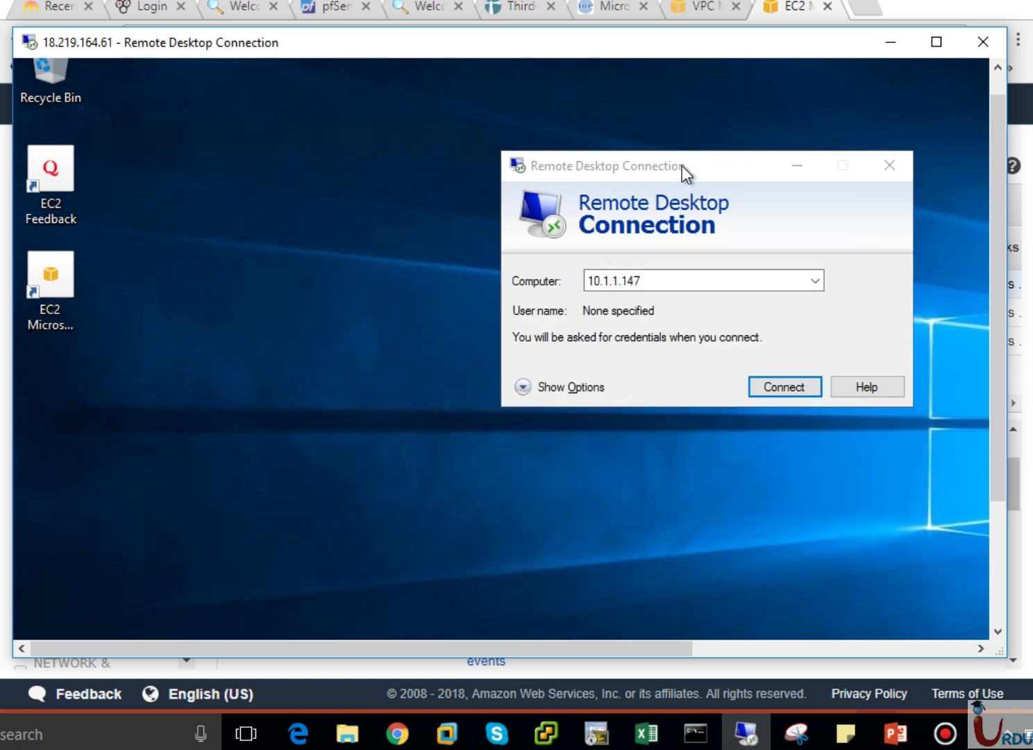
{"action": "left_click_drag", "start_coordinate": [682, 166], "coordinate": [522, 144]}
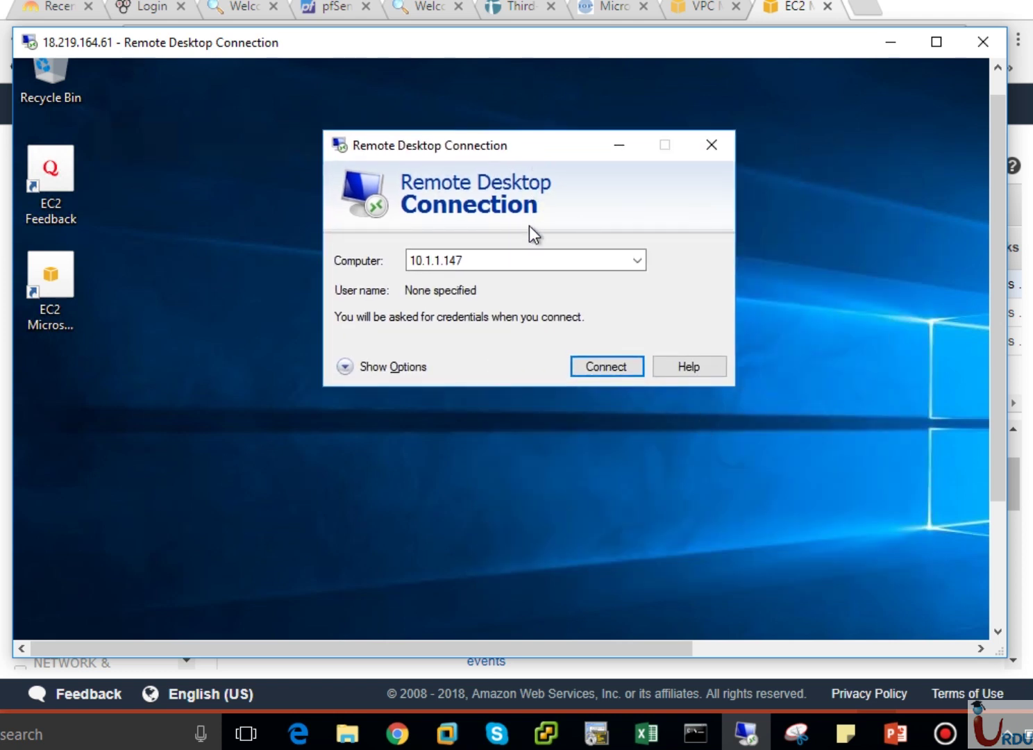
Look up VPC-C EC2's private IP 10.3.1.233 in the EC2 console.
{"action": "left_click", "coordinate": [876, 726]}
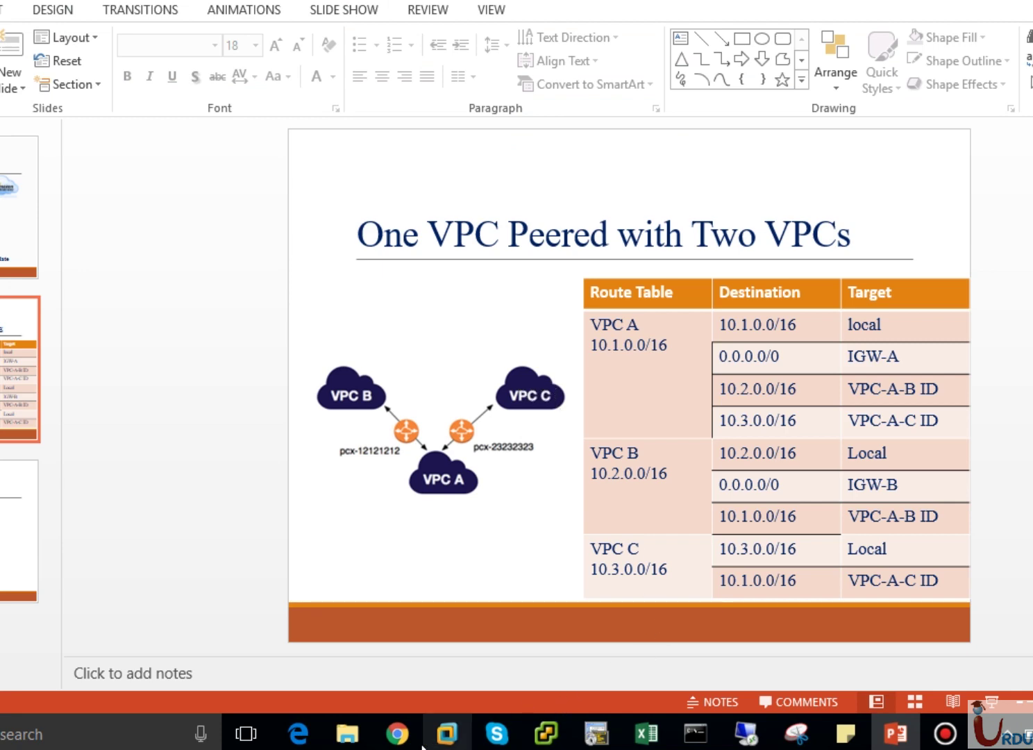
{"action": "left_click", "coordinate": [397, 733]}
{"action": "left_click", "coordinate": [300, 344]}
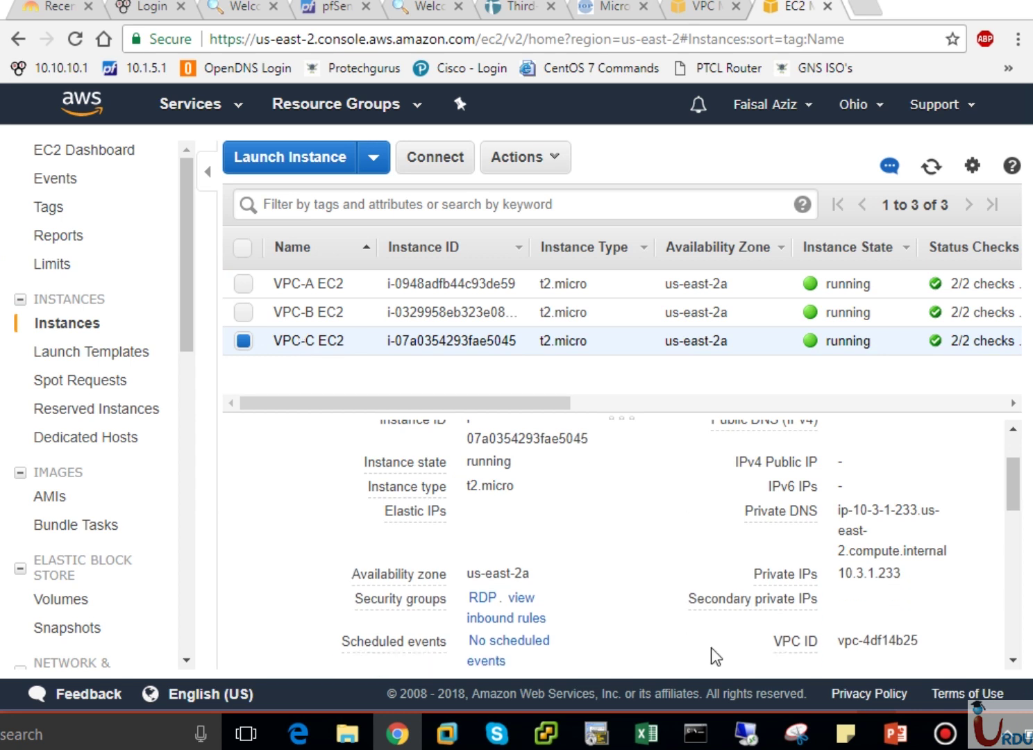
Try connecting from VPC-B to 10.3.1.233, dismiss the can't-connect error, and minimize the session.
{"action": "left_click", "coordinate": [747, 733]}
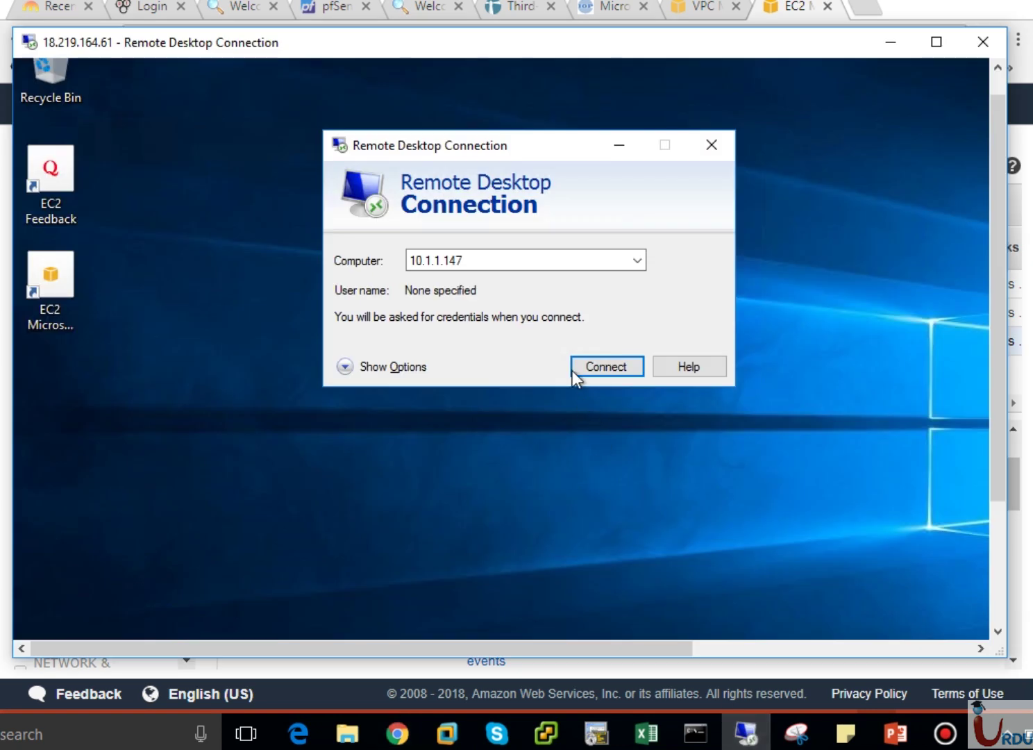
{"action": "left_click", "coordinate": [491, 259]}
{"action": "type", "text": "1"}
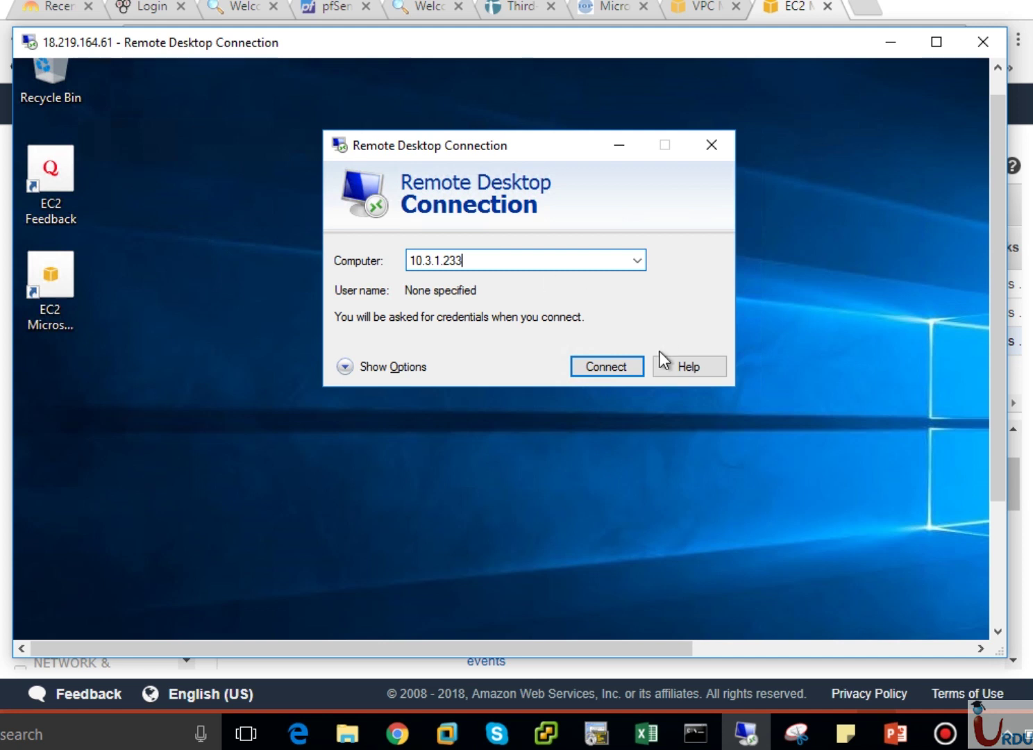
{"action": "left_click", "coordinate": [623, 366]}
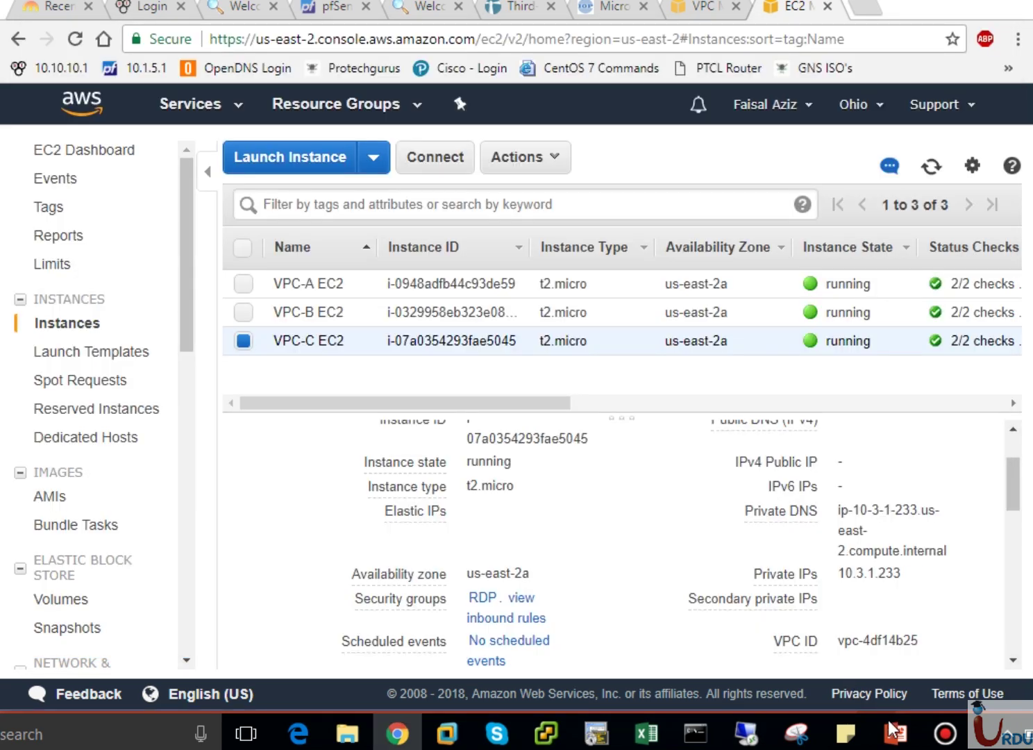
{"action": "left_click", "coordinate": [889, 725]}
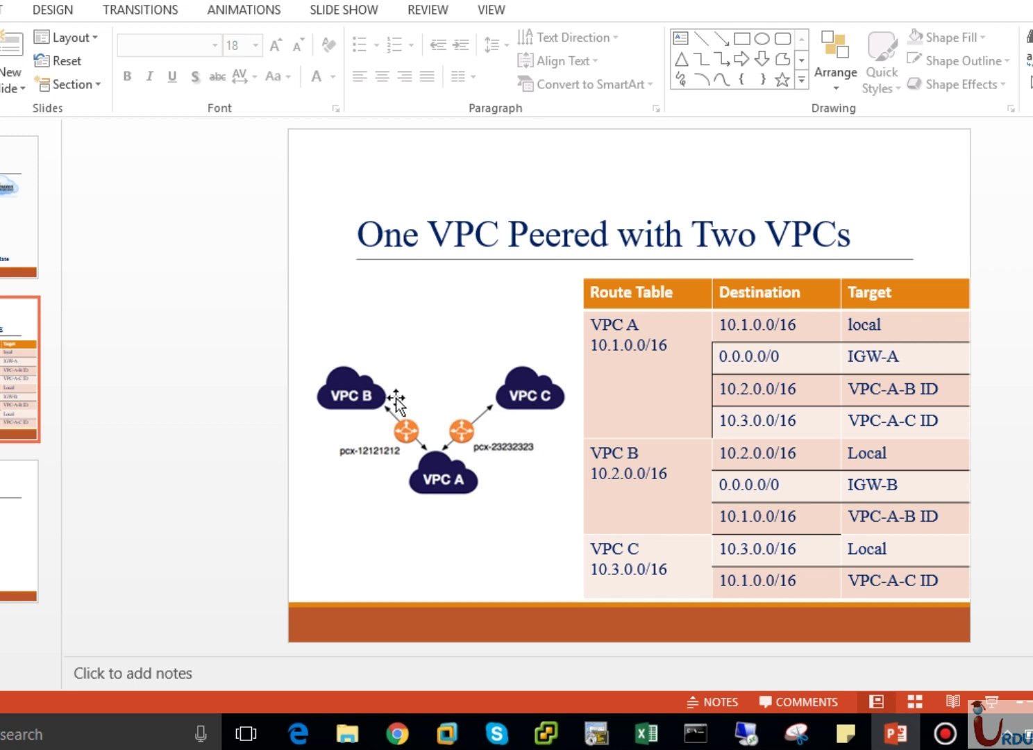
{"action": "left_click", "coordinate": [746, 733]}
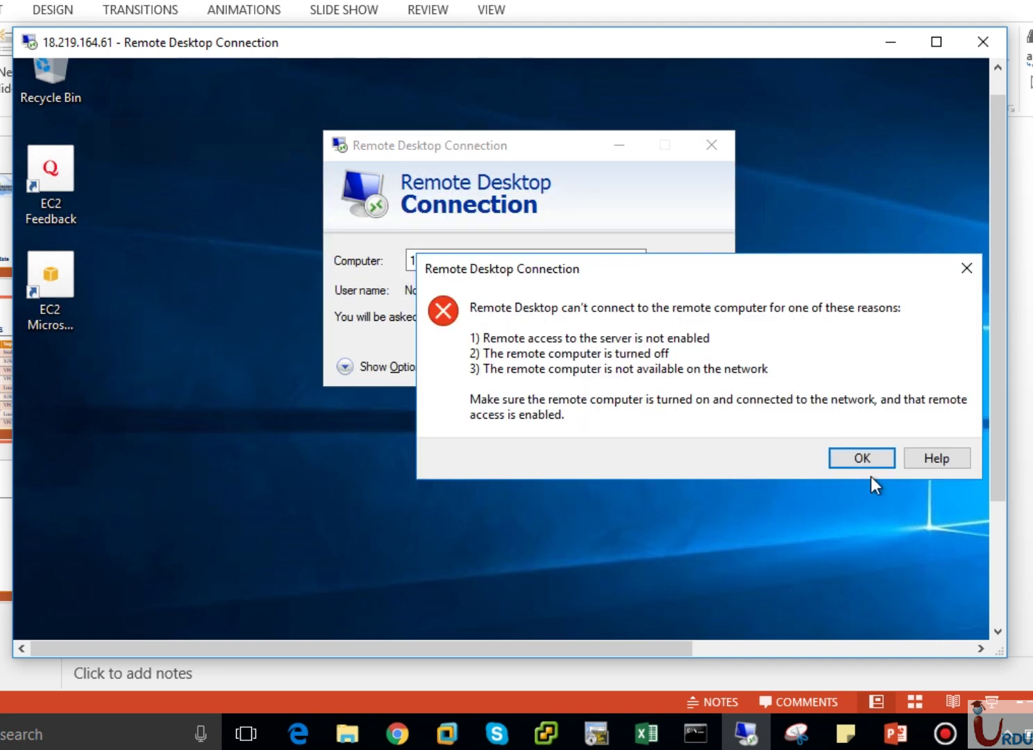
{"action": "left_click", "coordinate": [867, 459]}
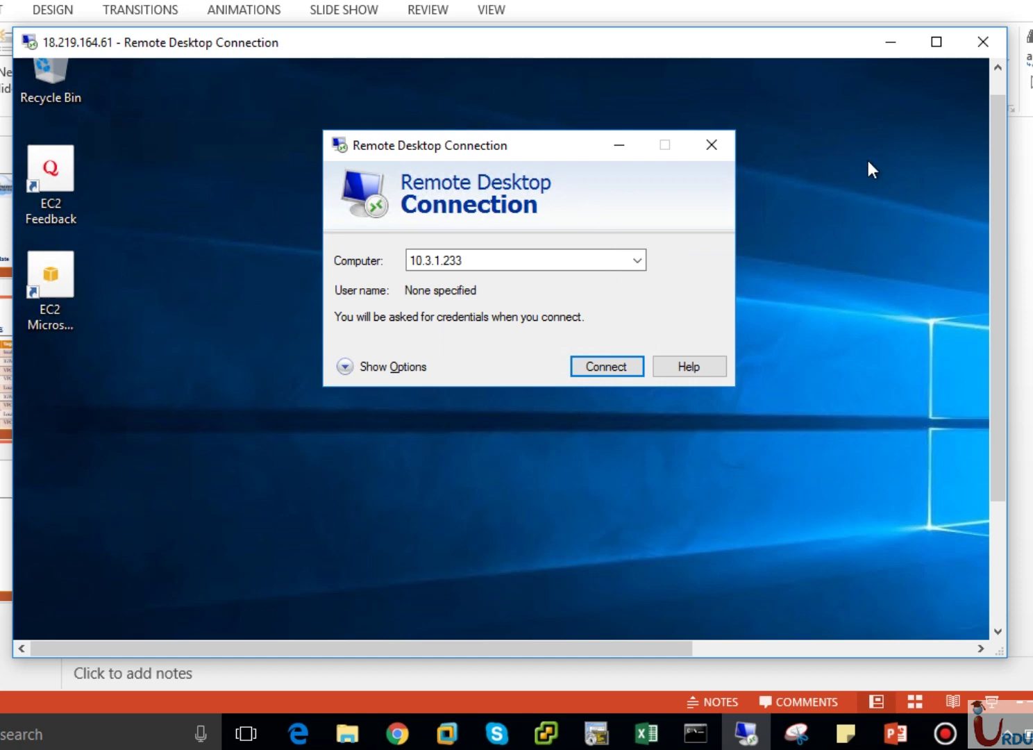
{"action": "left_click", "coordinate": [891, 42]}
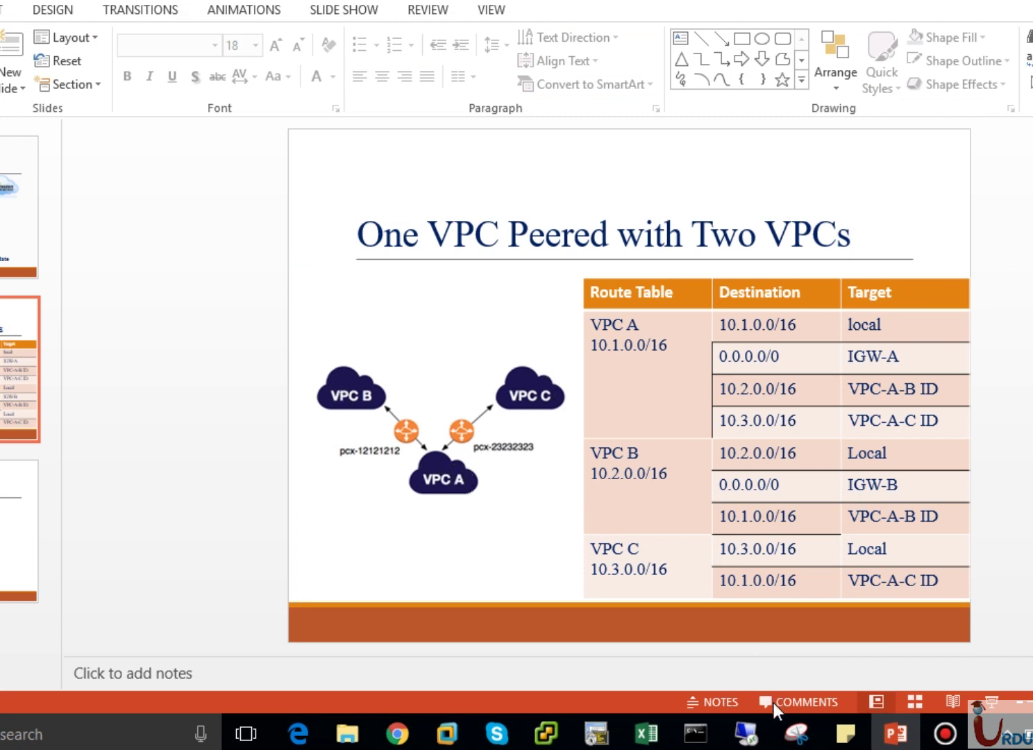
{"action": "left_click", "coordinate": [398, 733]}
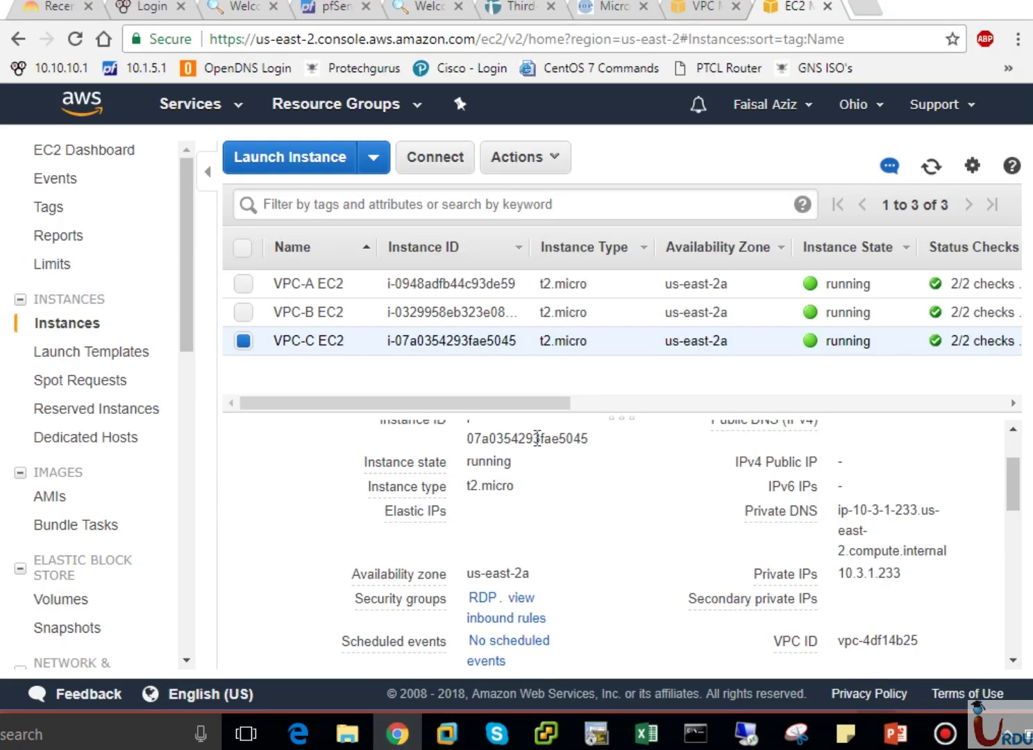
Check VPC-A EC2's details and start a new Remote Desktop connection to 18.219.108.179.
{"action": "left_click", "coordinate": [309, 285]}
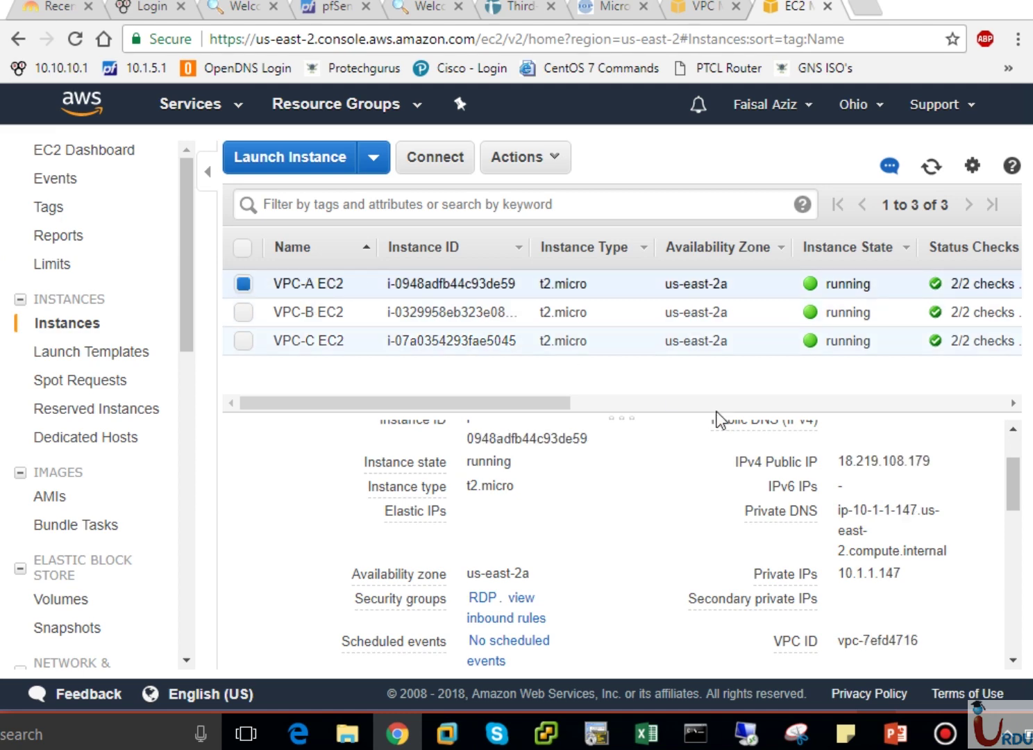
{"action": "right_click", "coordinate": [746, 734]}
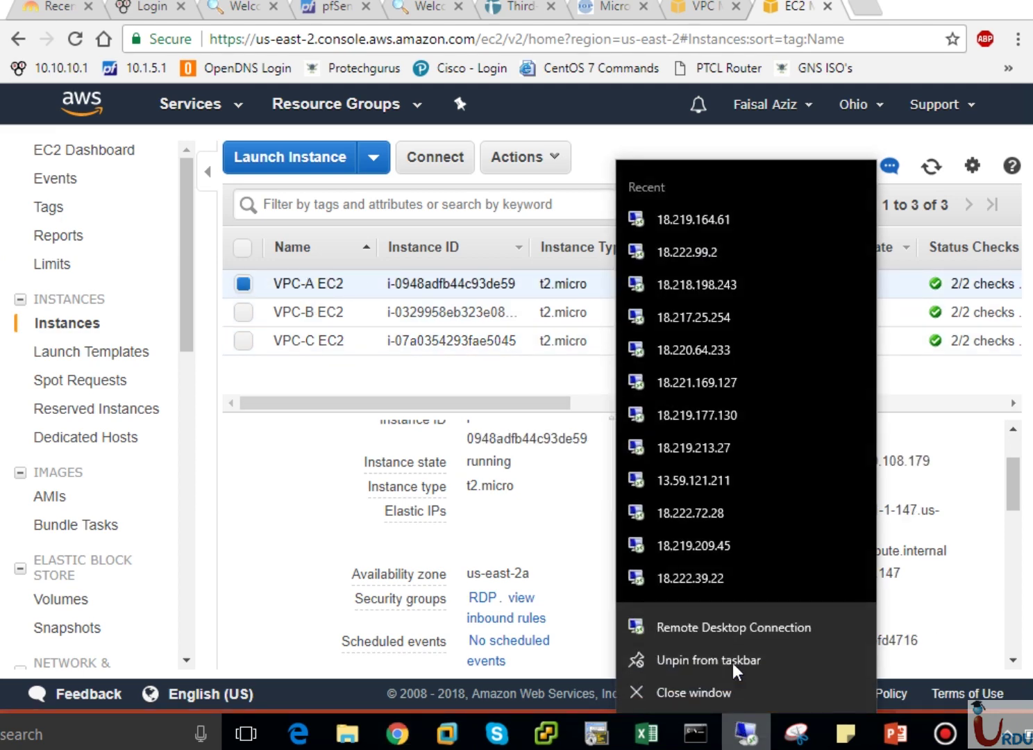
{"action": "left_click", "coordinate": [732, 625]}
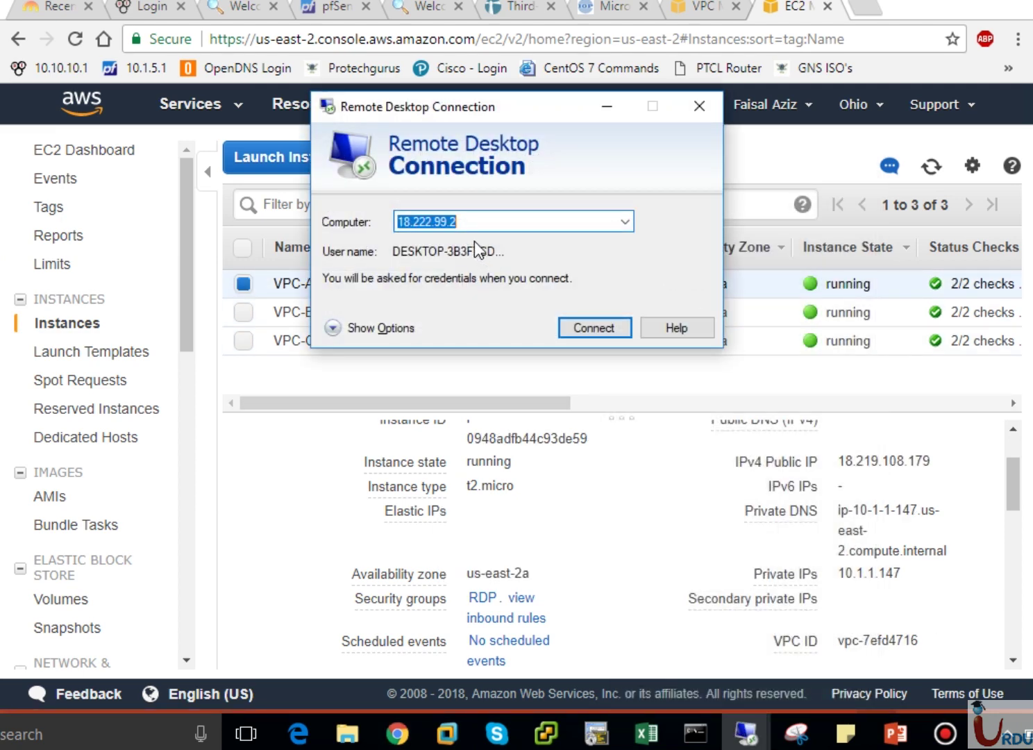
{"action": "type", "text": "18.2"}
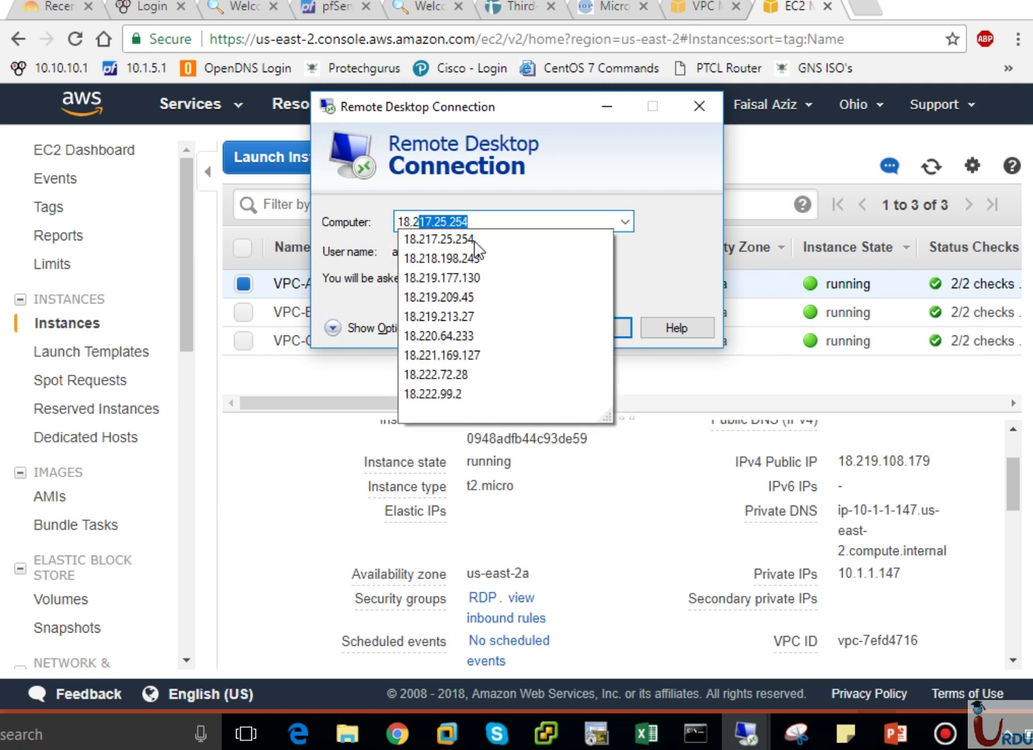
{"action": "type", "text": "19.108.179"}
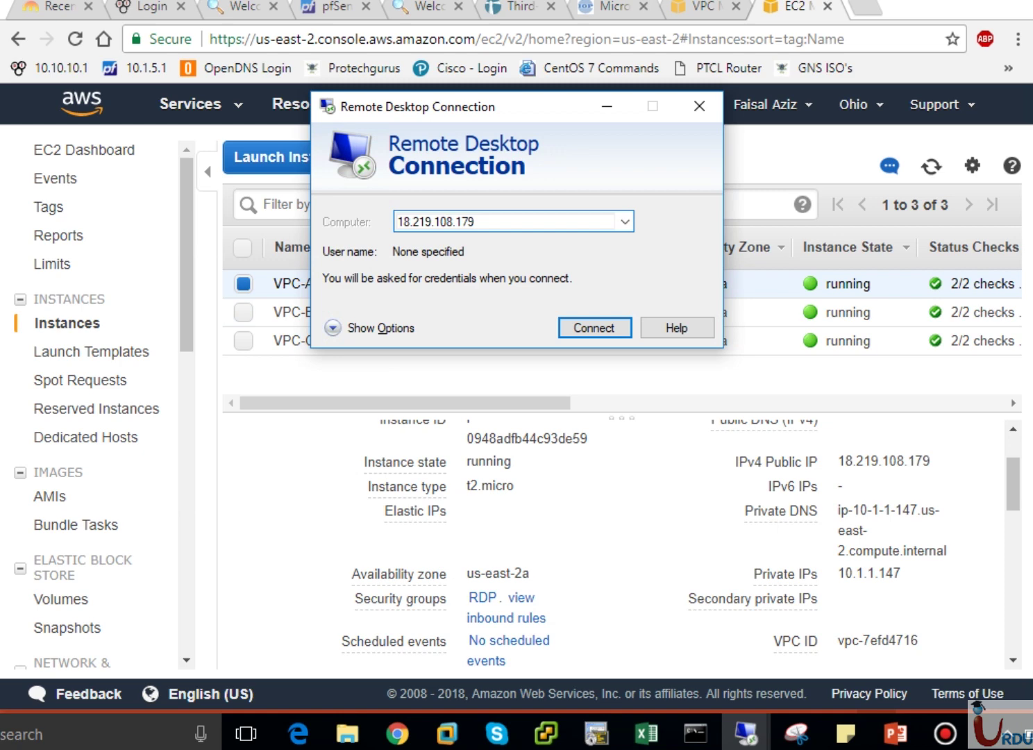
{"action": "key", "text": "Return"}
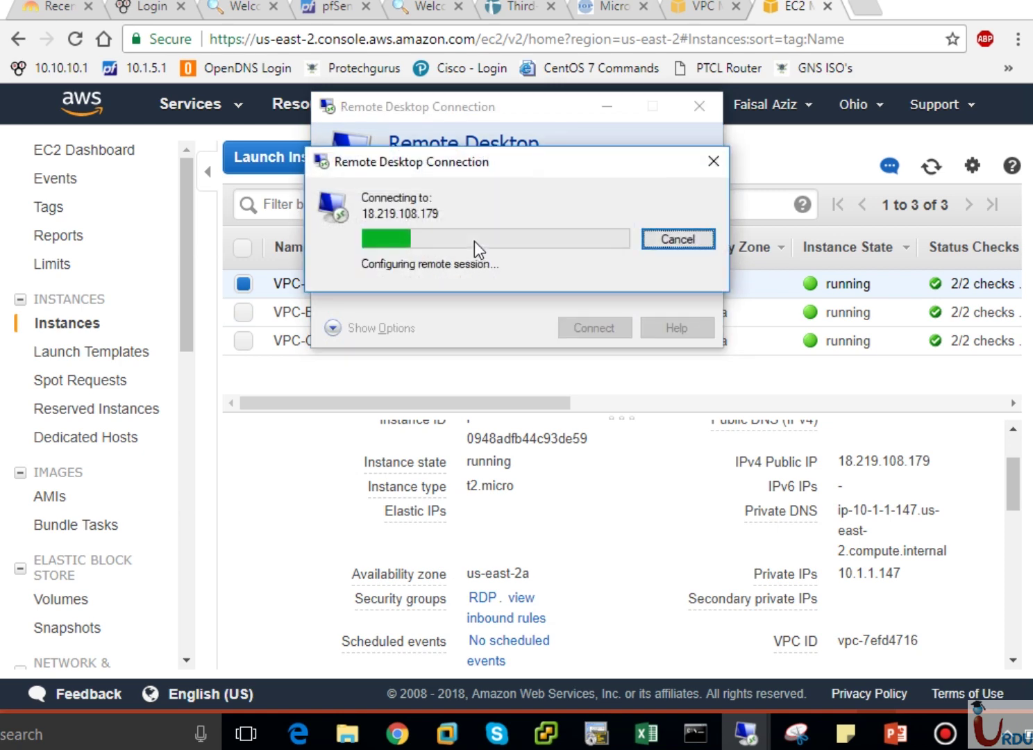
Enter administrator as the user name and paste the first saved password from Sticky Notes.
{"action": "left_click", "coordinate": [475, 241]}
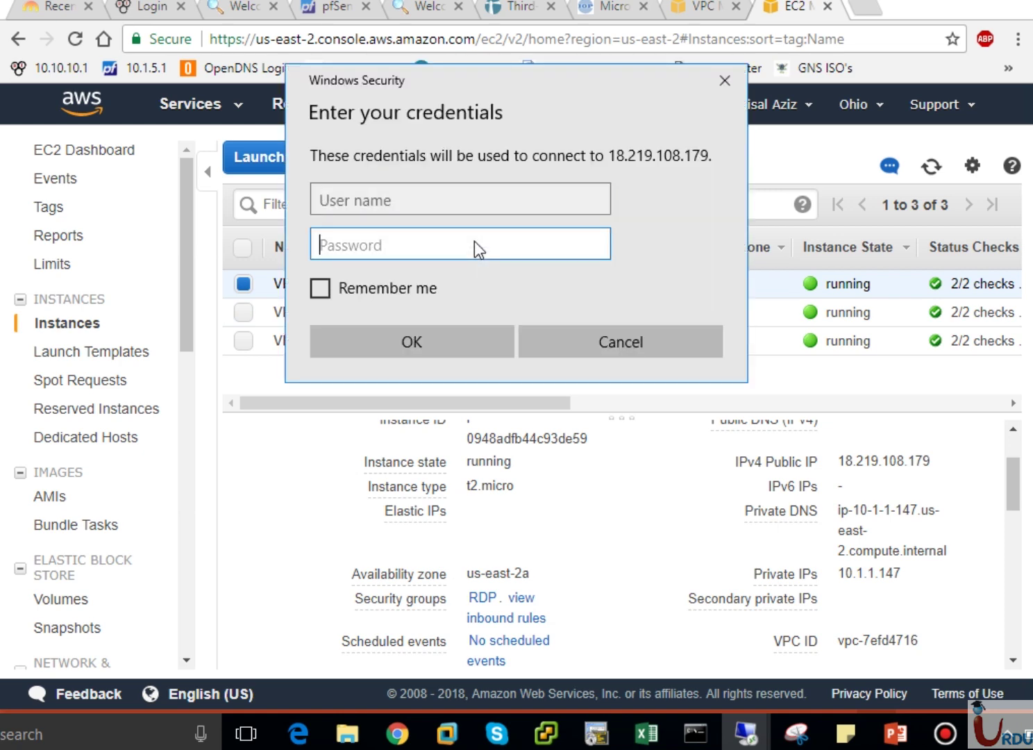
{"action": "left_click", "coordinate": [470, 196]}
{"action": "type", "text": "a"}
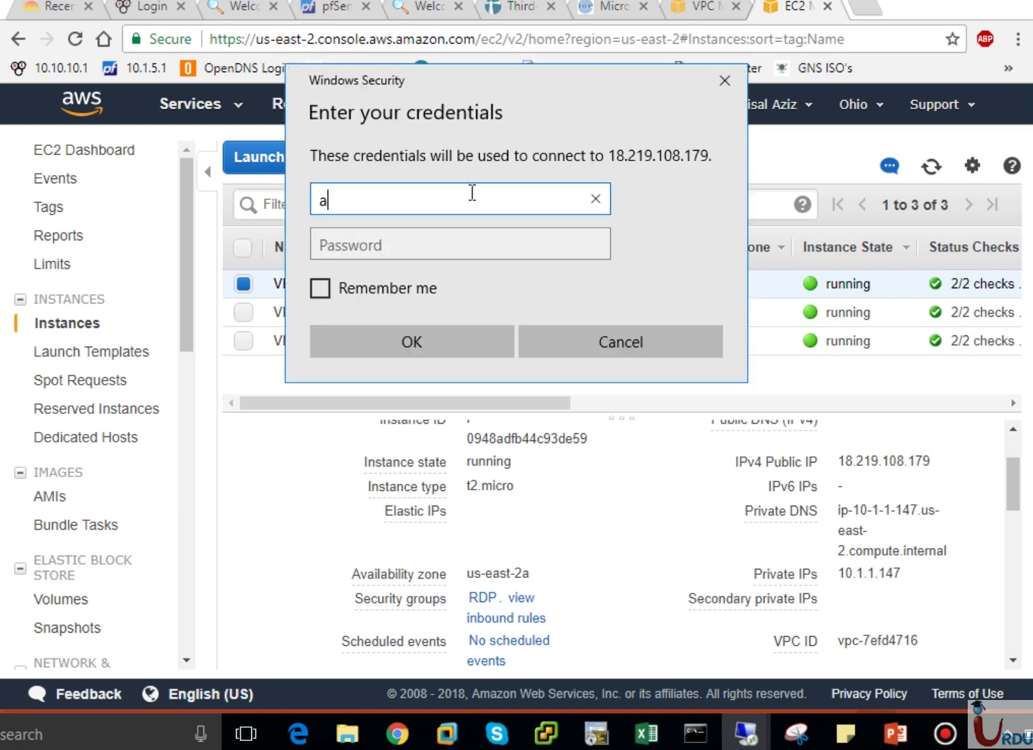
{"action": "type", "text": "dministrator"}
{"action": "key", "text": "Tab"}
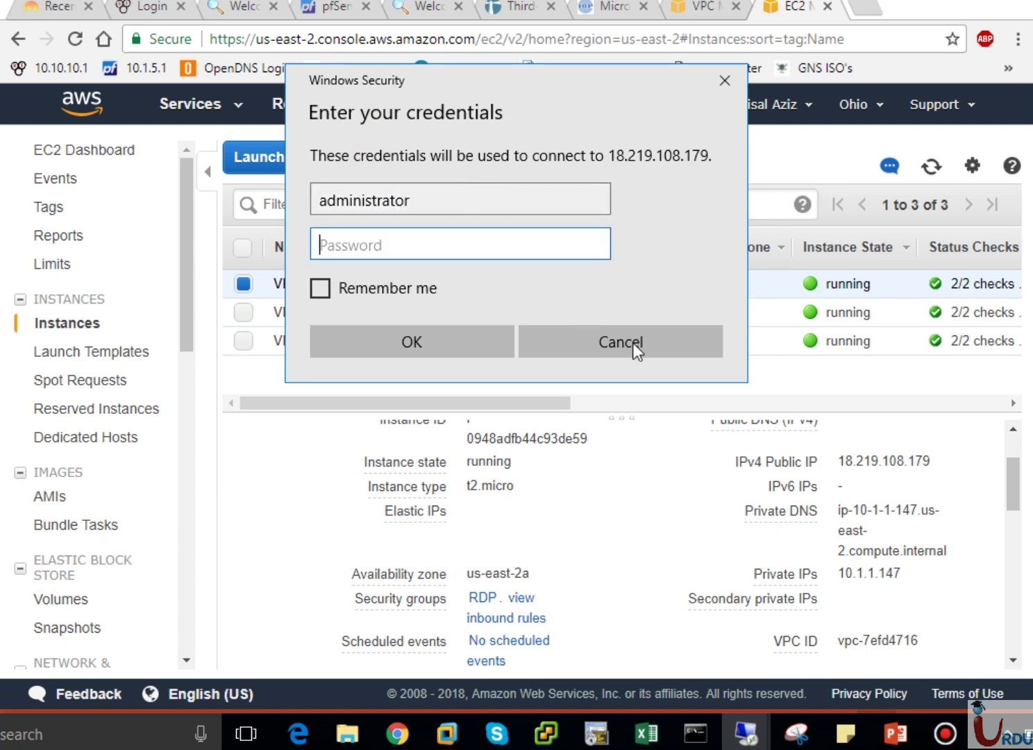
{"action": "left_click", "coordinate": [847, 731]}
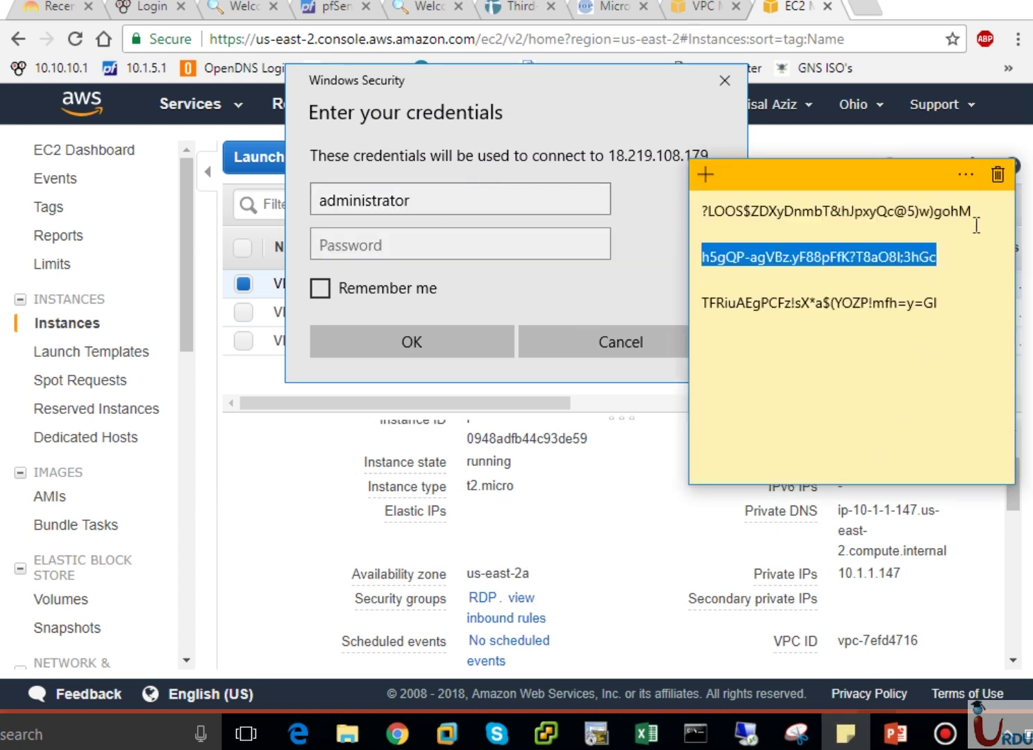
{"action": "left_click_drag", "start_coordinate": [974, 211], "coordinate": [704, 209]}
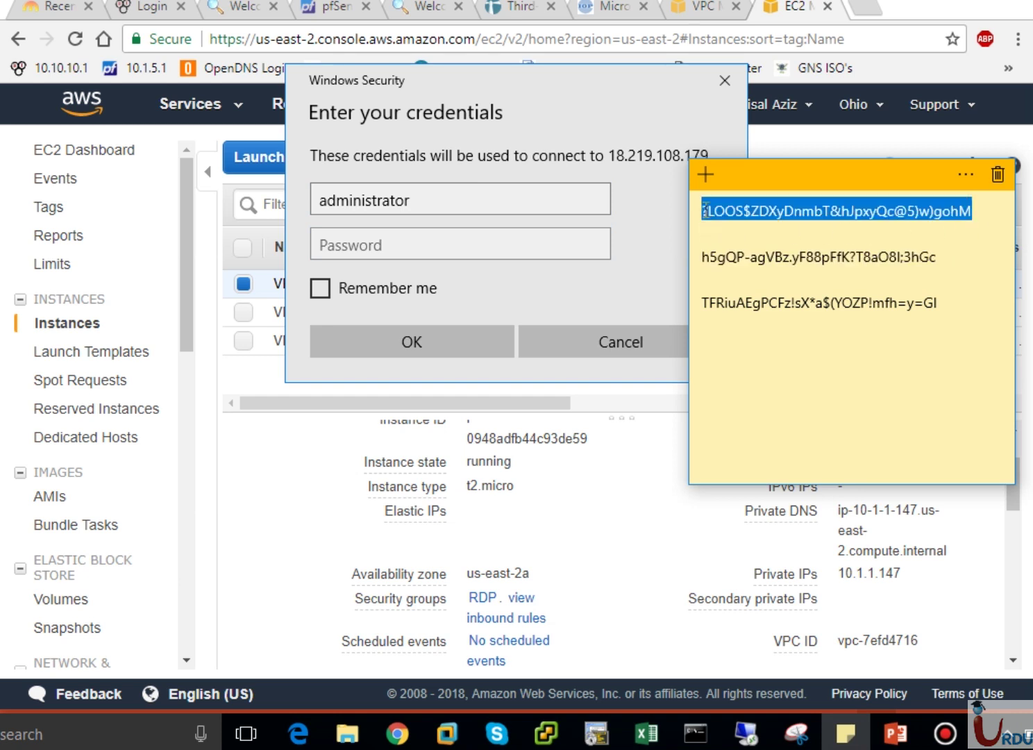
{"action": "left_click", "coordinate": [547, 242]}
{"action": "key", "text": "ctrl+v"}
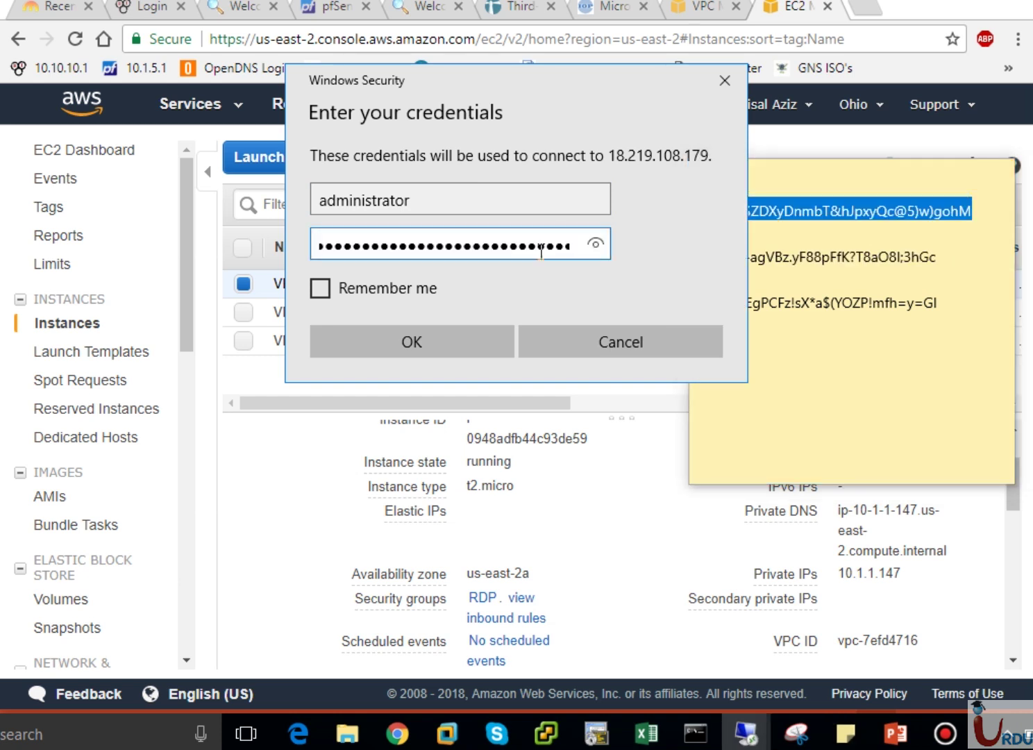
Submit the credentials, accept the certificate warning, and bring up the VPC peering slide.
{"action": "left_click", "coordinate": [452, 353]}
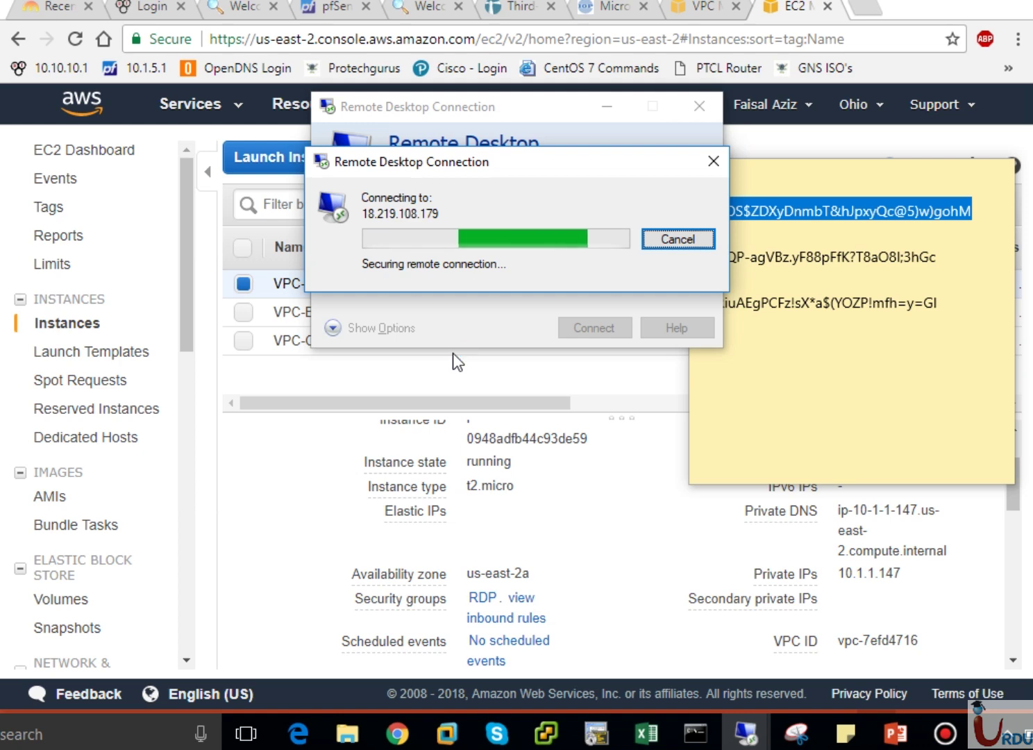
{"action": "left_click", "coordinate": [557, 395]}
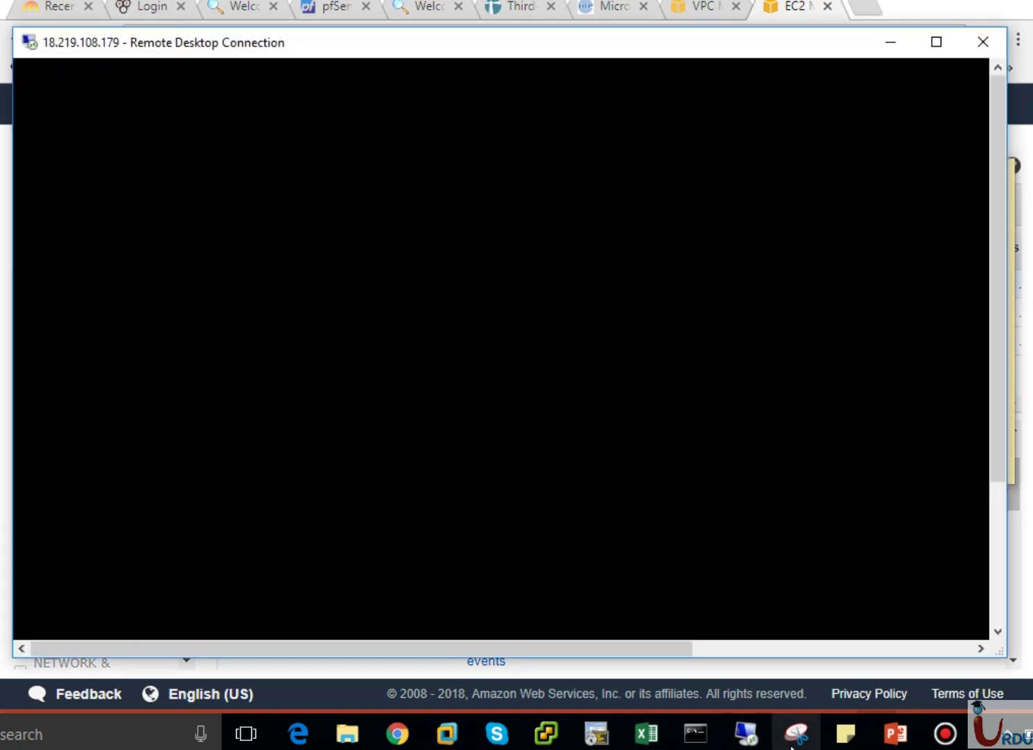
{"action": "left_click", "coordinate": [897, 733]}
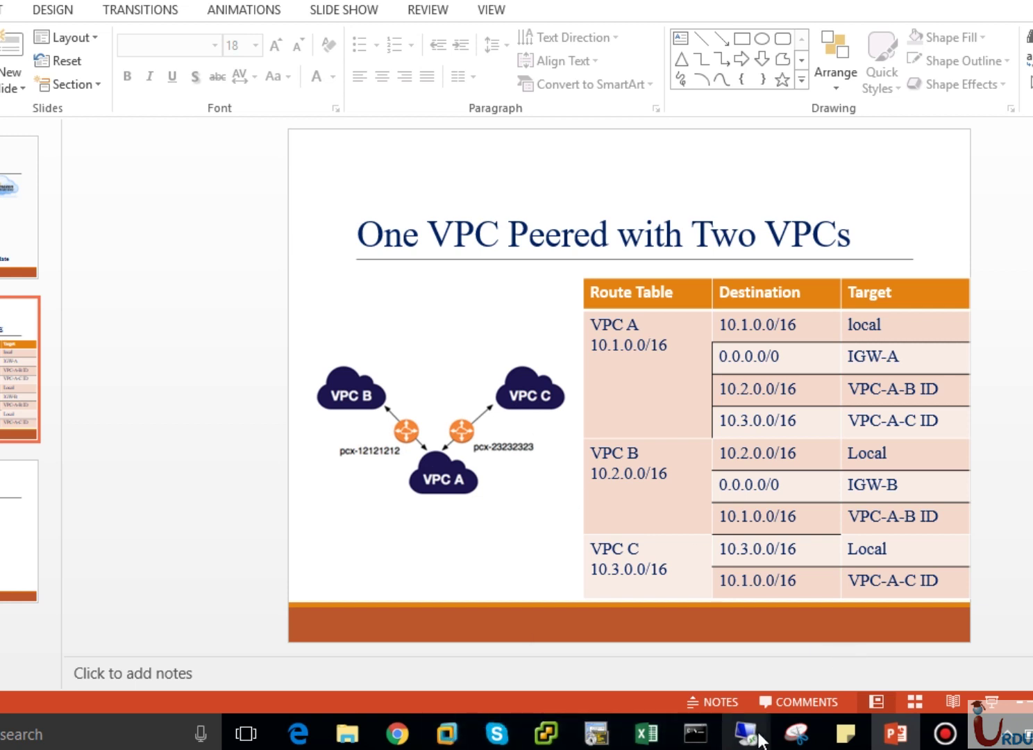
Bring the 18.219.108.179 remote session to the front.
{"action": "mouse_move", "coordinate": [762, 740]}
{"action": "left_click", "coordinate": [811, 675]}
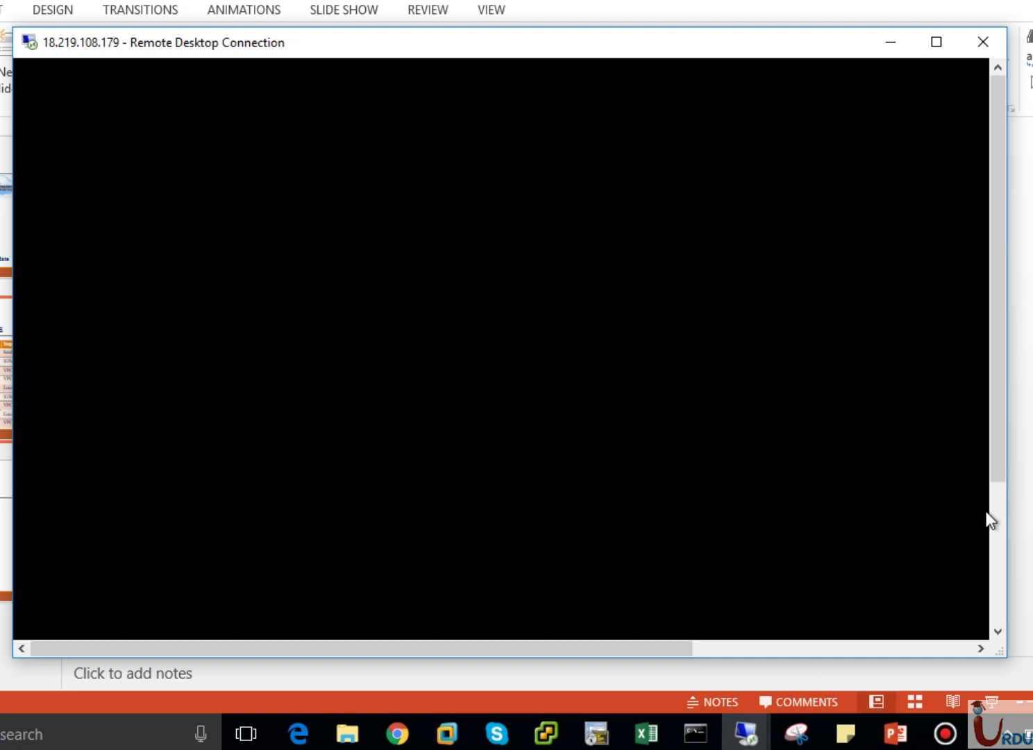
{"action": "left_click", "coordinate": [997, 529]}
{"action": "left_click_drag", "start_coordinate": [997, 531], "coordinate": [998, 366]}
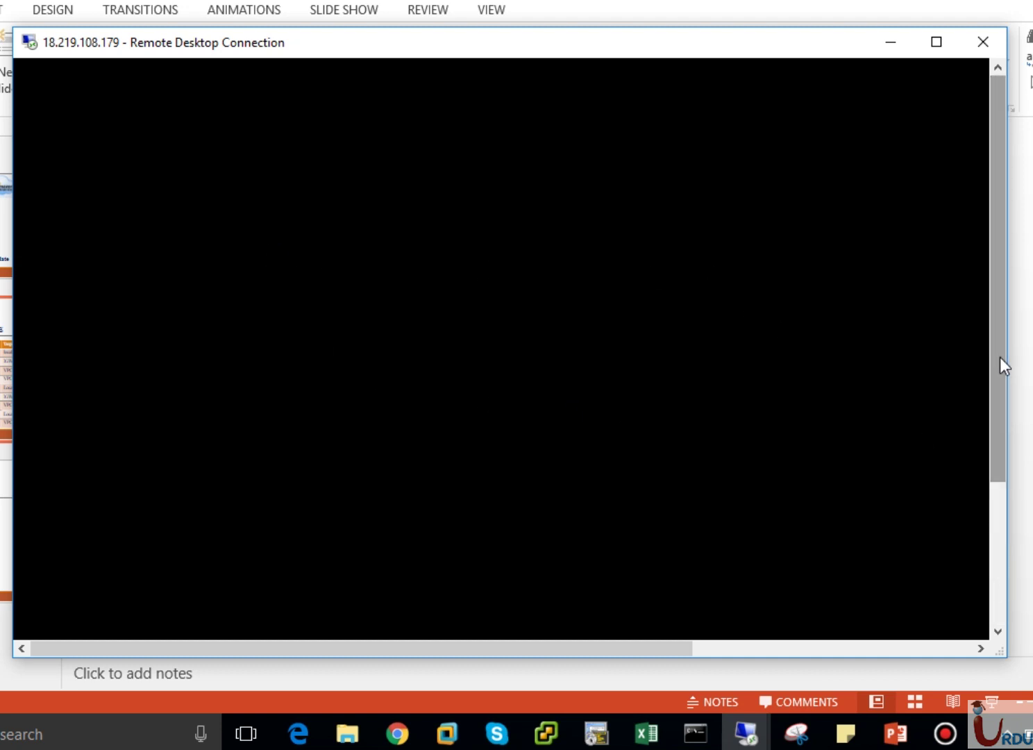
{"action": "left_click", "coordinate": [762, 649]}
{"action": "left_click_drag", "start_coordinate": [756, 649], "coordinate": [441, 651]}
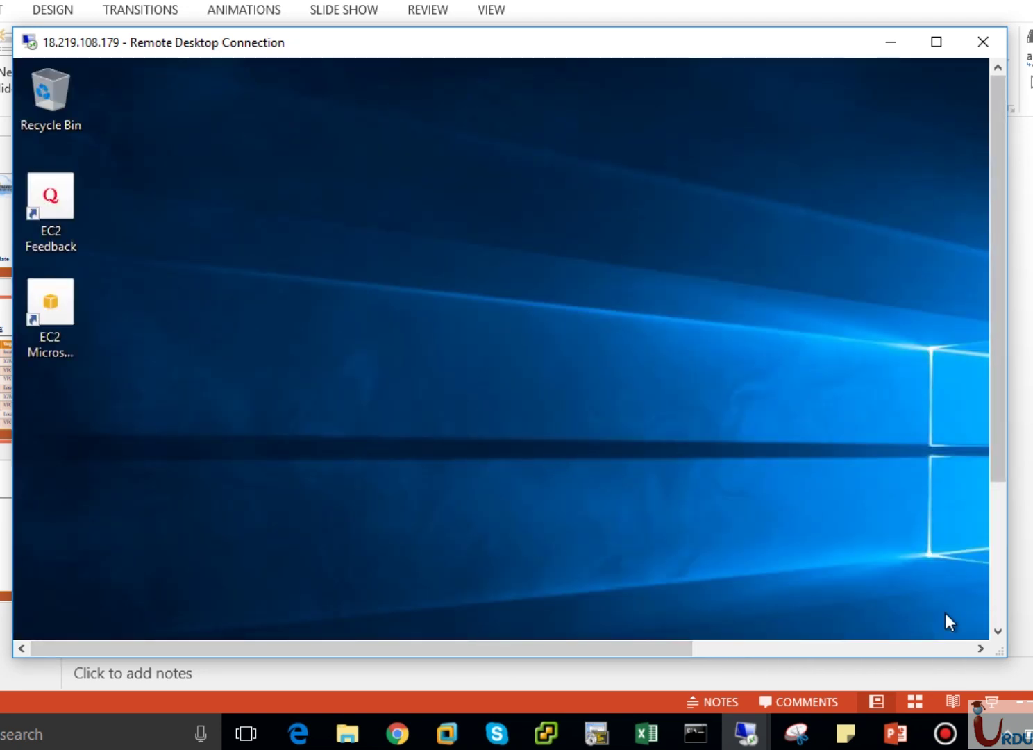
{"action": "left_click", "coordinate": [992, 613]}
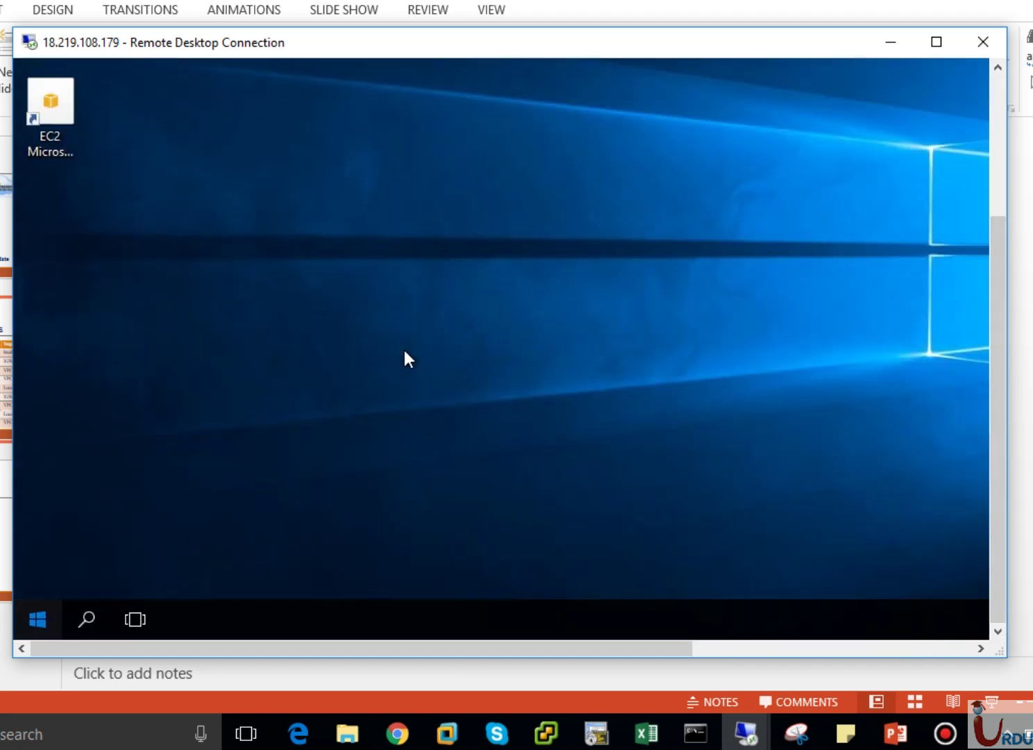
Open the remote machine's Start menu app list.
{"action": "left_click", "coordinate": [38, 620]}
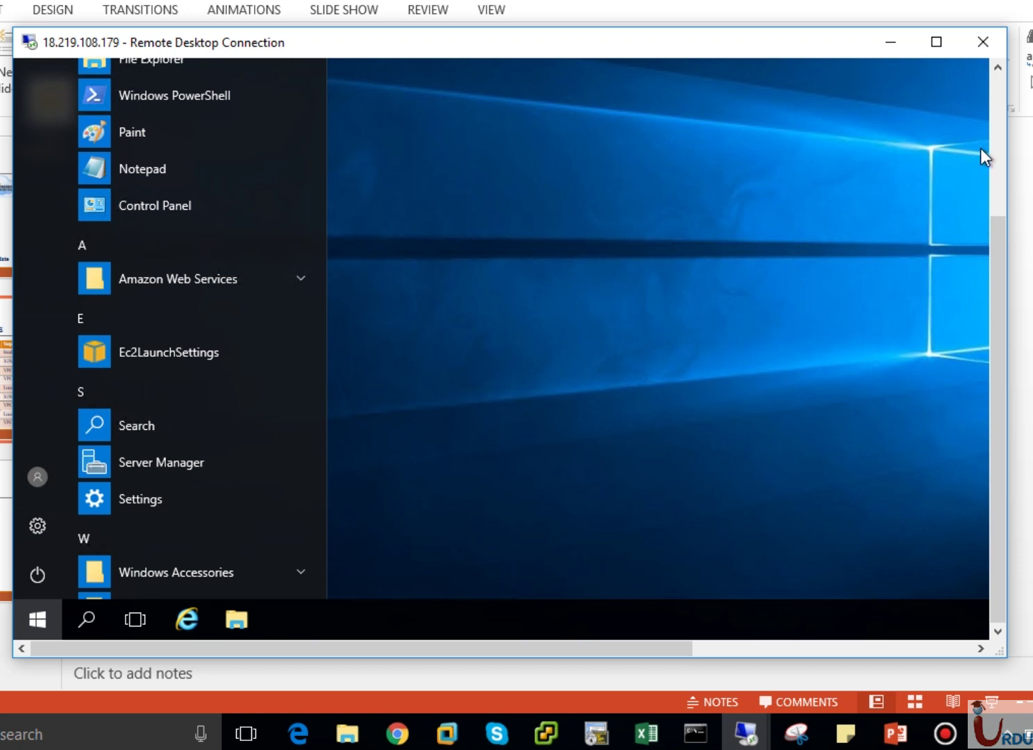
{"action": "left_click", "coordinate": [991, 162]}
{"action": "left_click_drag", "start_coordinate": [992, 162], "coordinate": [995, 371]}
{"action": "left_click", "coordinate": [39, 624]}
{"action": "left_click", "coordinate": [47, 613]}
{"action": "left_click", "coordinate": [47, 614]}
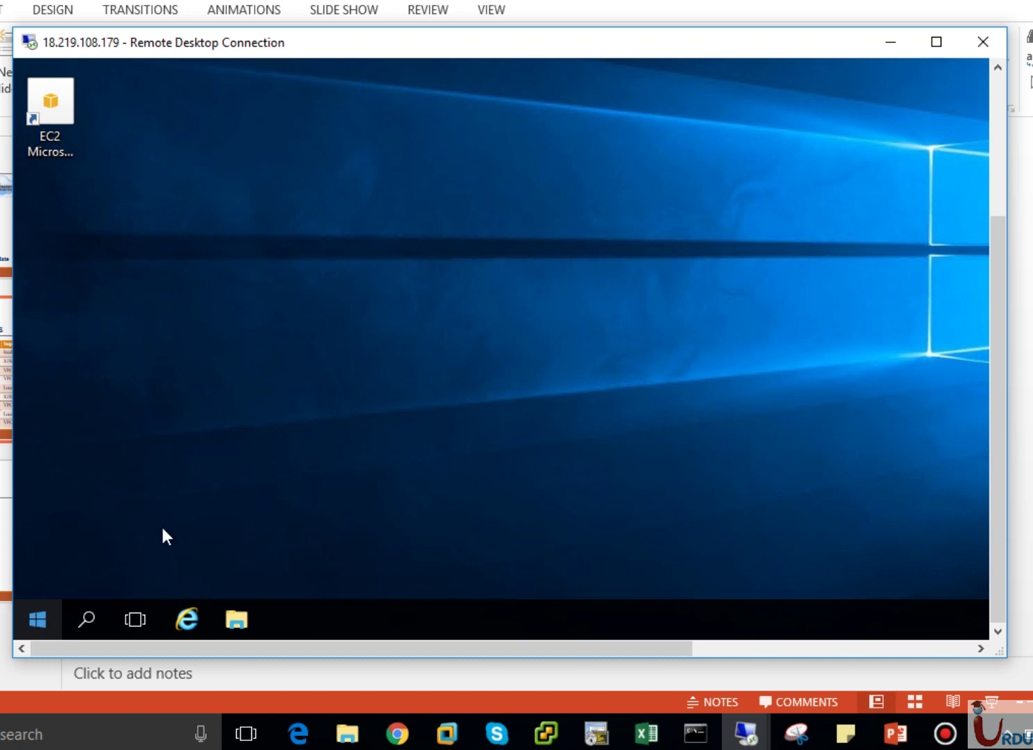
{"action": "left_click", "coordinate": [39, 616]}
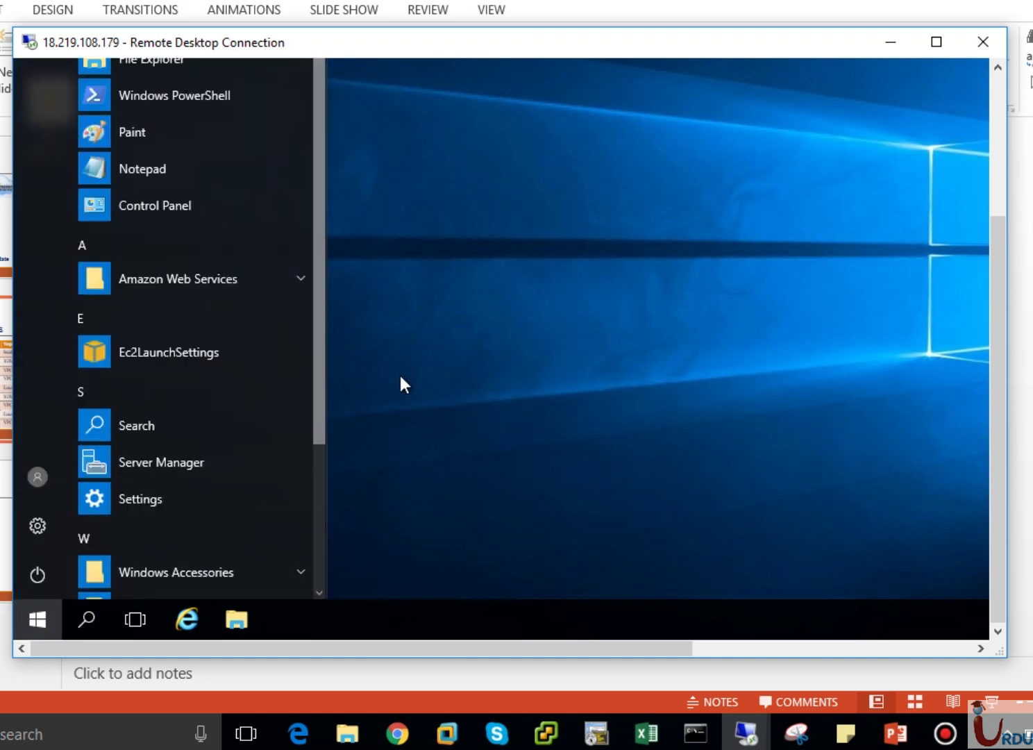
Search 'Remote' to launch Remote Desktop Connection remotely, then minimize the session.
{"action": "type", "text": "r"}
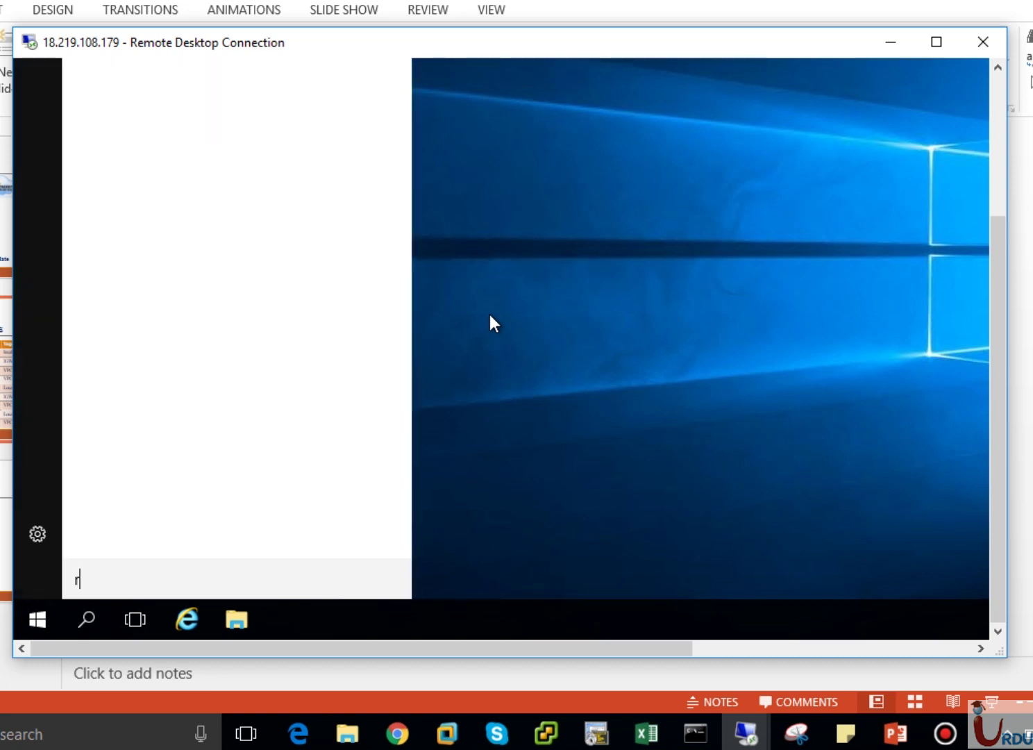
{"action": "type", "text": "emote"}
{"action": "left_click", "coordinate": [1002, 197]}
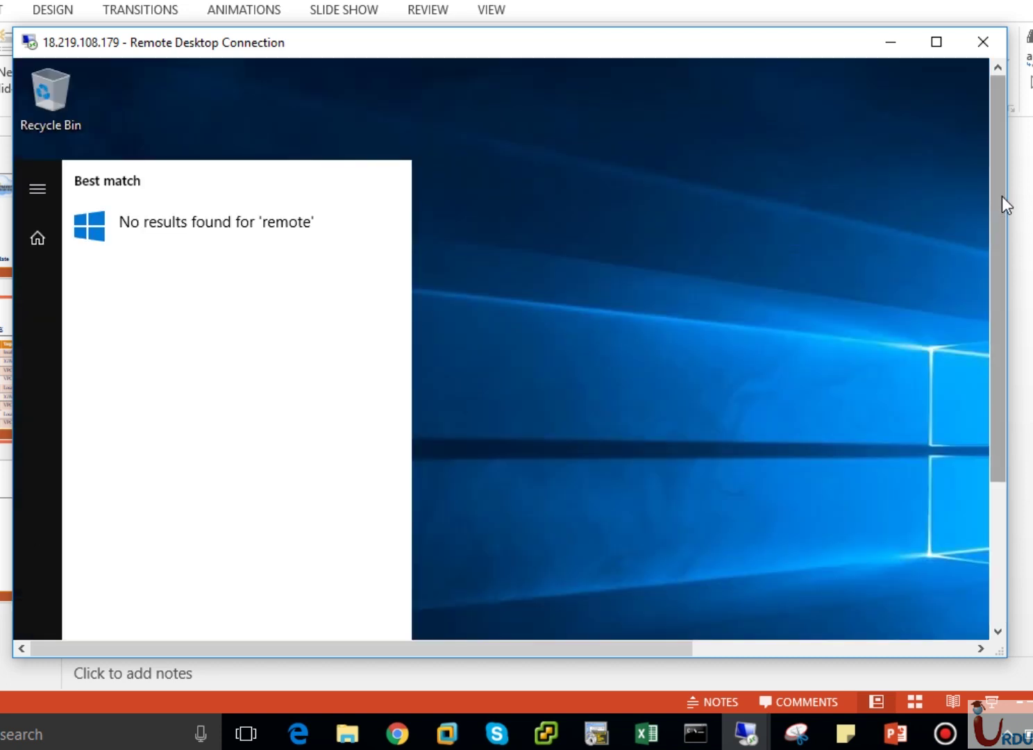
{"action": "left_click_drag", "start_coordinate": [1001, 196], "coordinate": [997, 333]}
{"action": "key", "text": "BackSpace"}
{"action": "key", "text": "BackSpace"}
{"action": "key", "text": "BackSpace"}
{"action": "key", "text": "BackSpace"}
{"action": "key", "text": "BackSpace"}
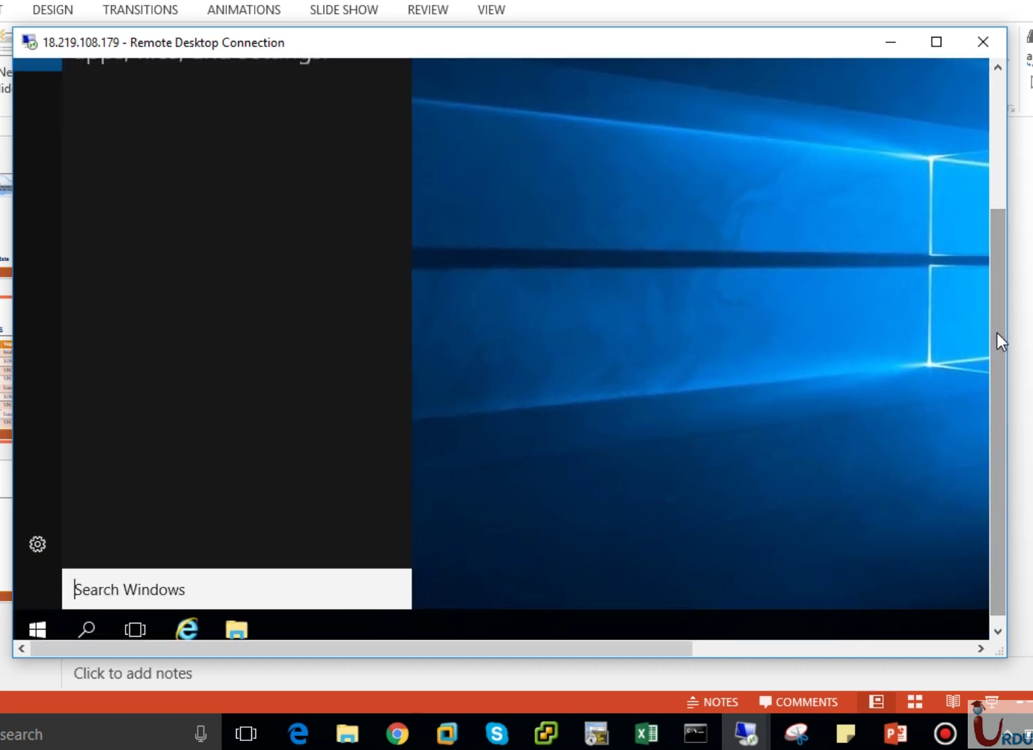
{"action": "type", "text": "Remote"}
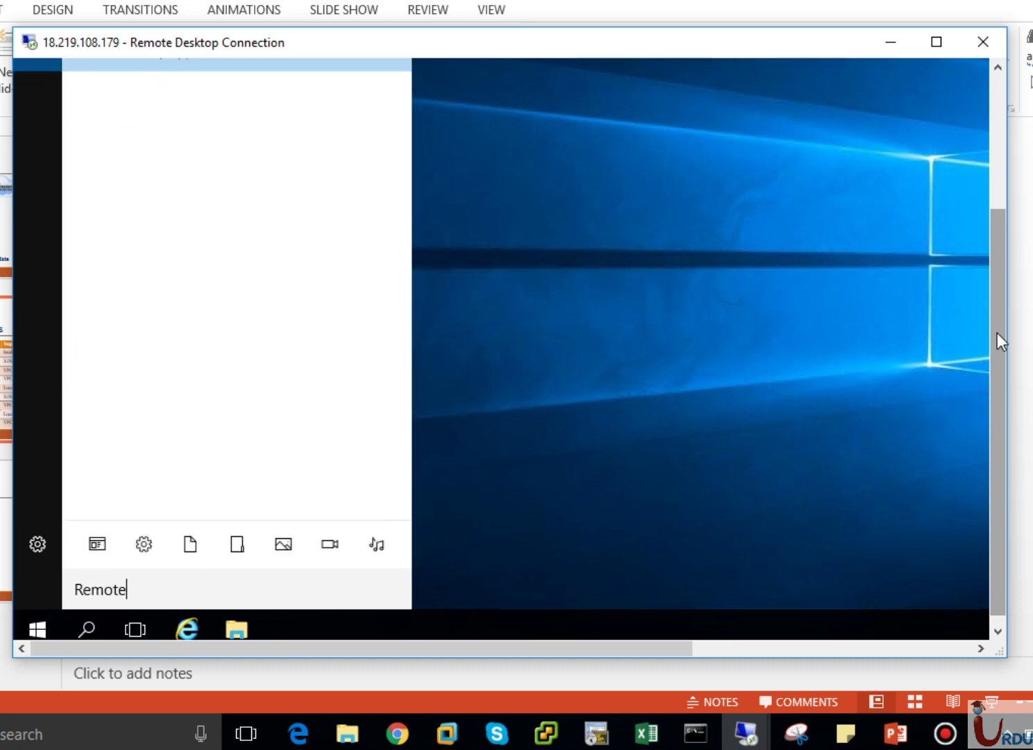
{"action": "key", "text": "Return"}
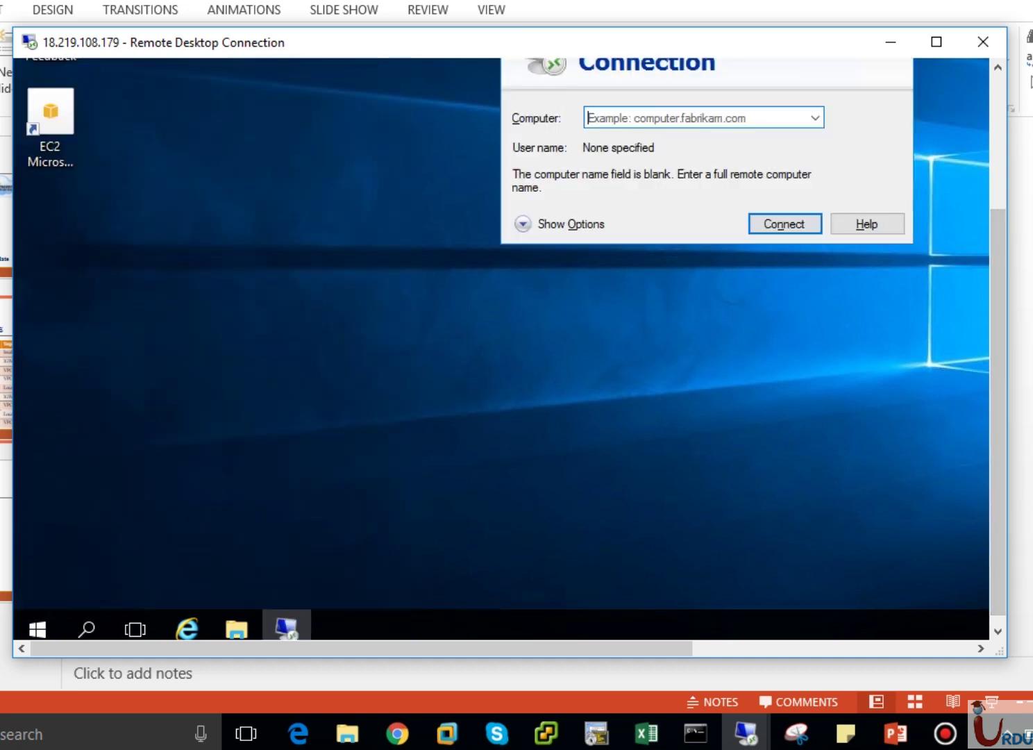
{"action": "left_click", "coordinate": [990, 128]}
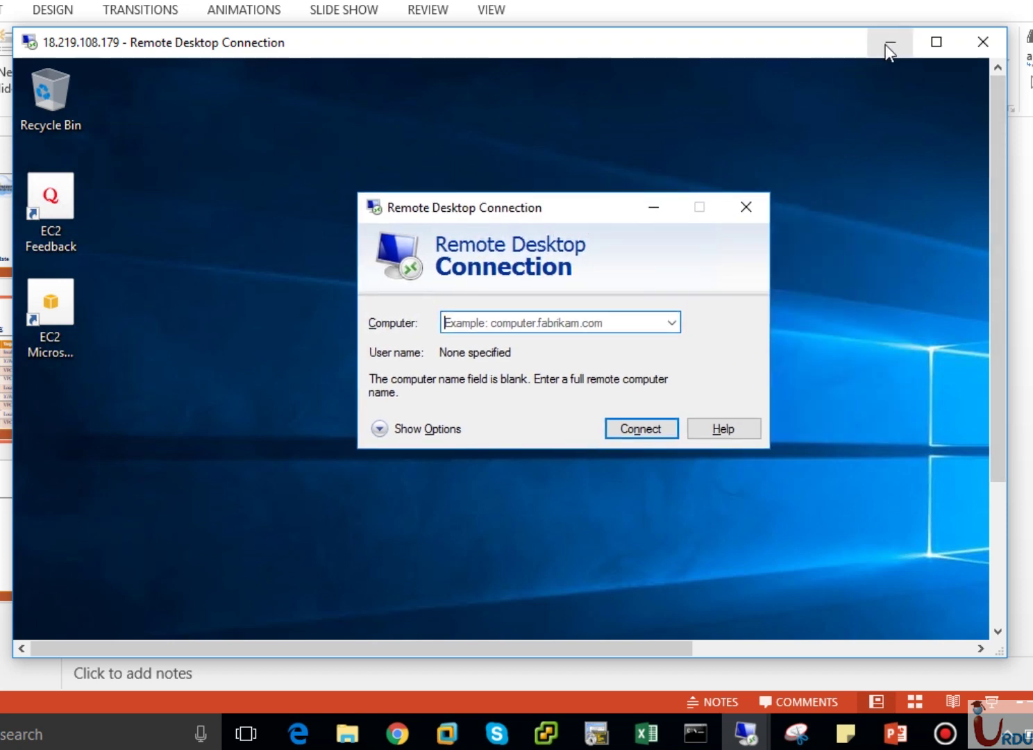
{"action": "left_click", "coordinate": [890, 42]}
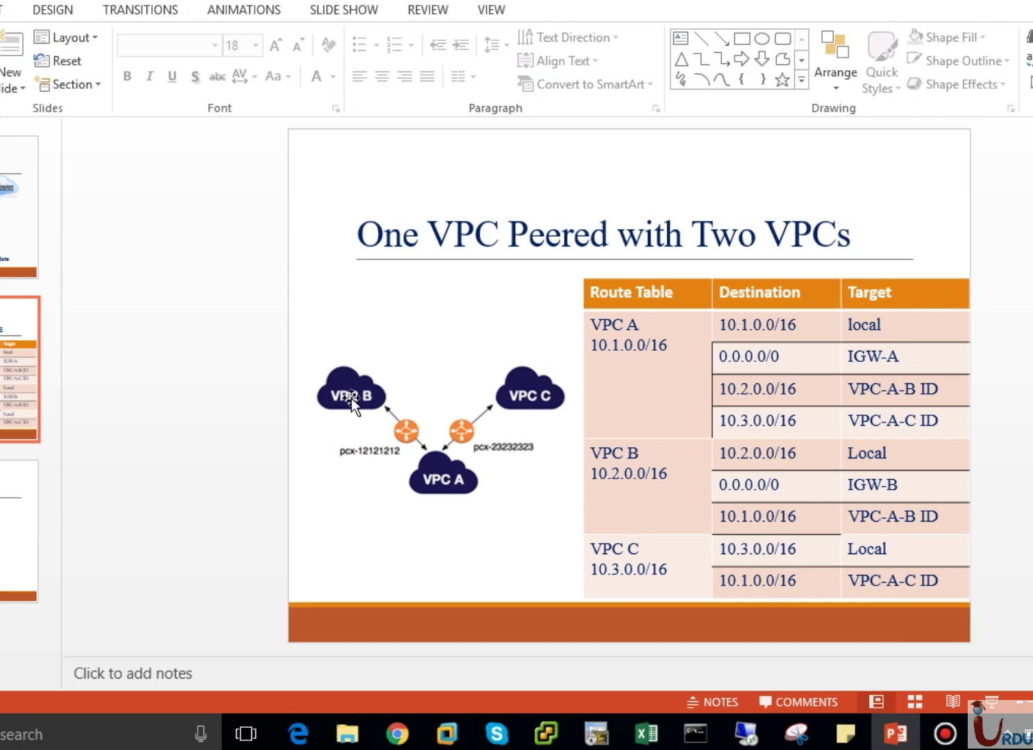
Read VPC-B EC2's private IP 10.2.1.59 in the EC2 console, then return to the 18.219.108.179 session.
{"action": "left_click", "coordinate": [395, 735]}
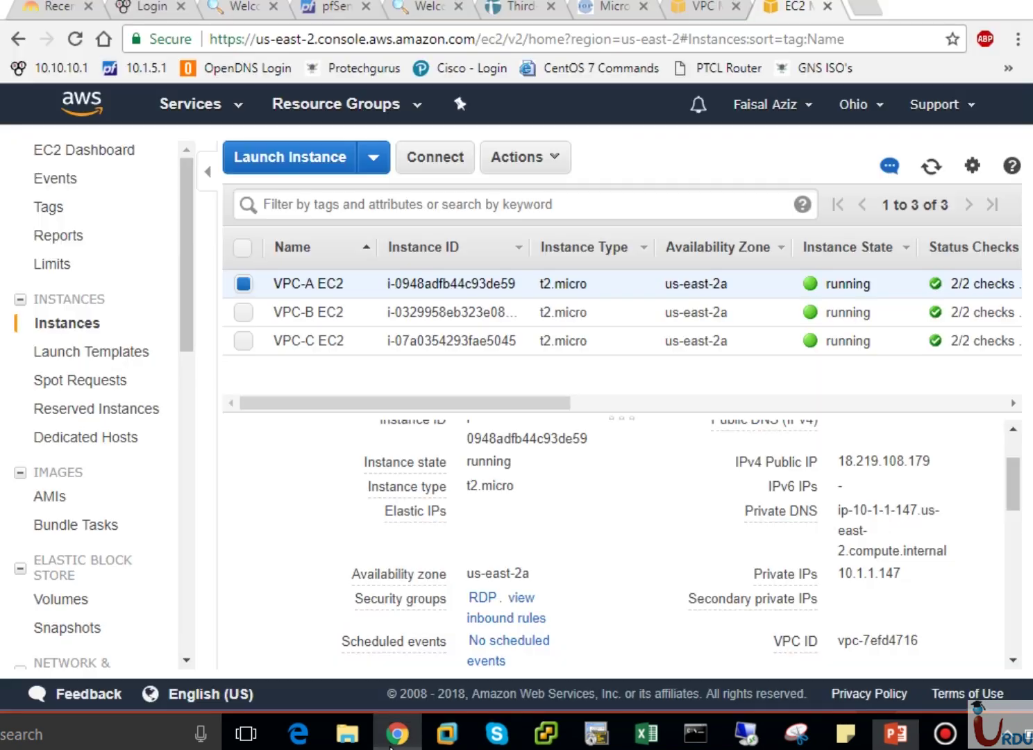
{"action": "left_click", "coordinate": [300, 315]}
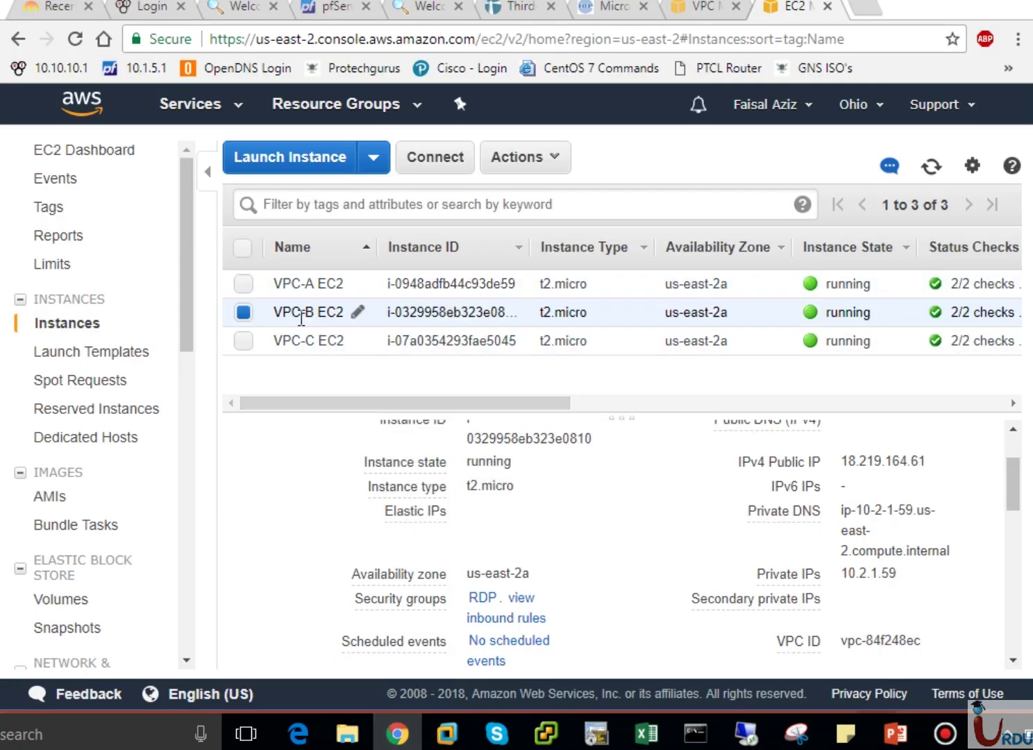
{"action": "left_click_drag", "start_coordinate": [1016, 483], "coordinate": [1017, 493]}
{"action": "mouse_move", "coordinate": [907, 522]}
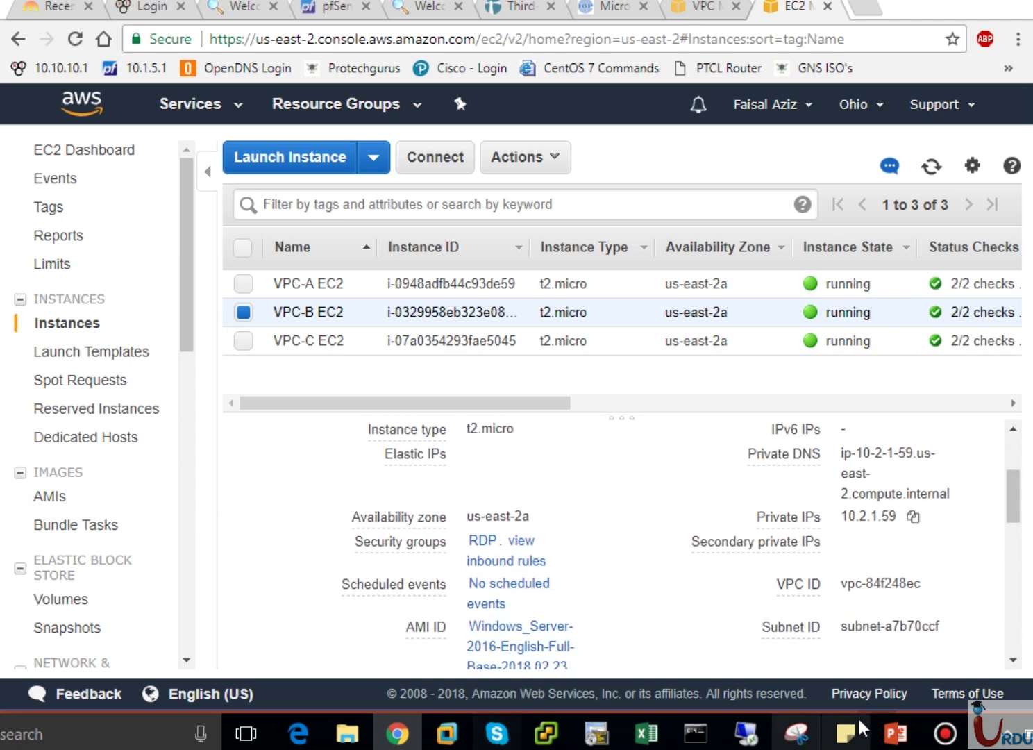
{"action": "mouse_move", "coordinate": [740, 734]}
{"action": "left_click", "coordinate": [853, 681]}
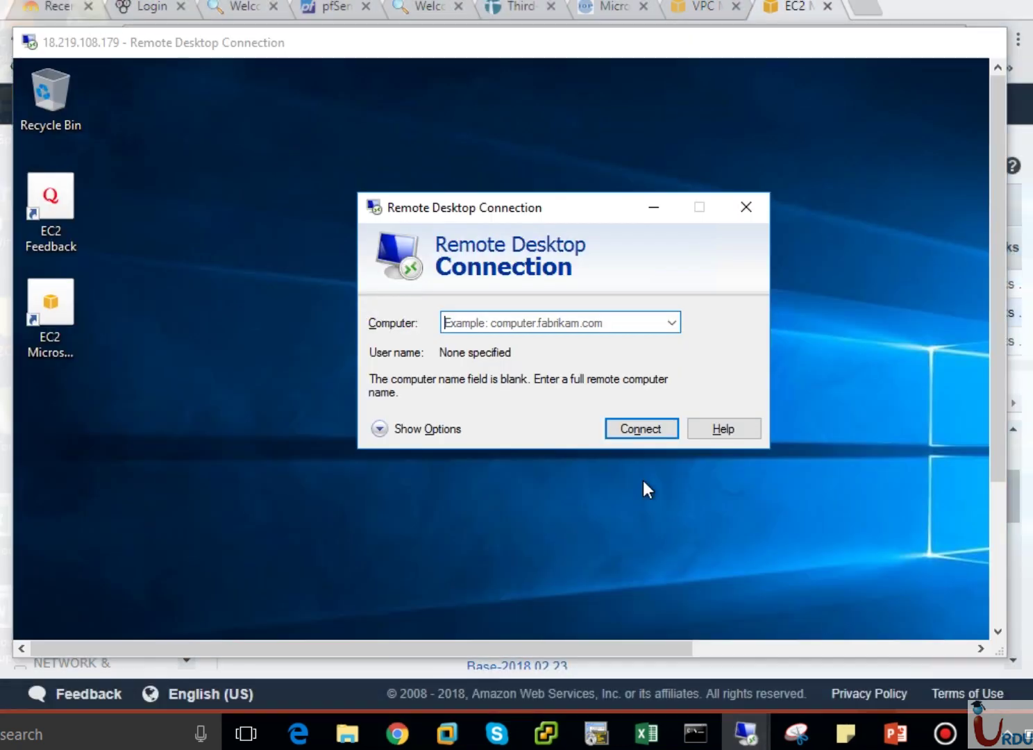
Start entering 10.2 as the computer address, recheck VPC-A EC2's details, and return to the session.
{"action": "left_click", "coordinate": [490, 321]}
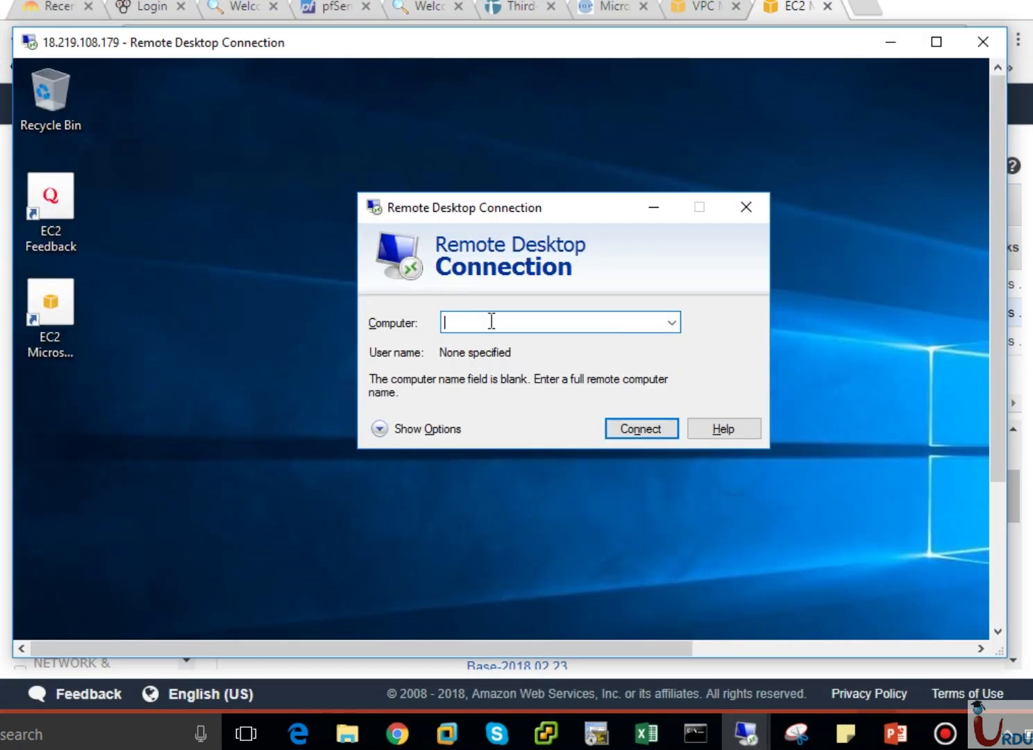
{"action": "type", "text": "10.2.1.59"}
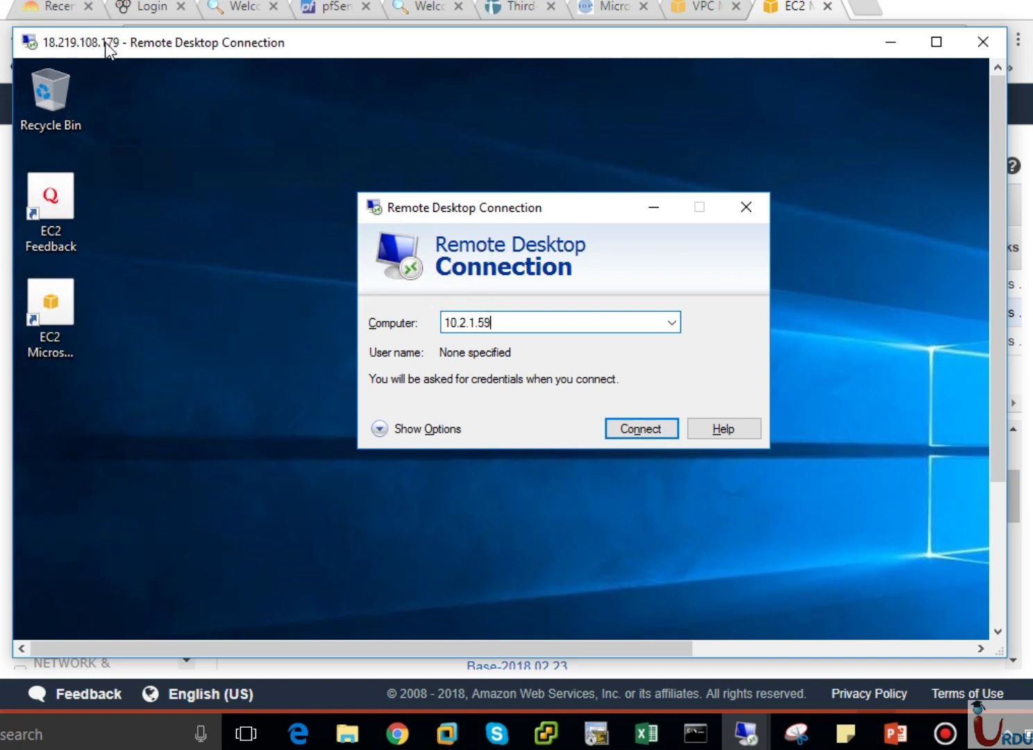
{"action": "left_click", "coordinate": [397, 732]}
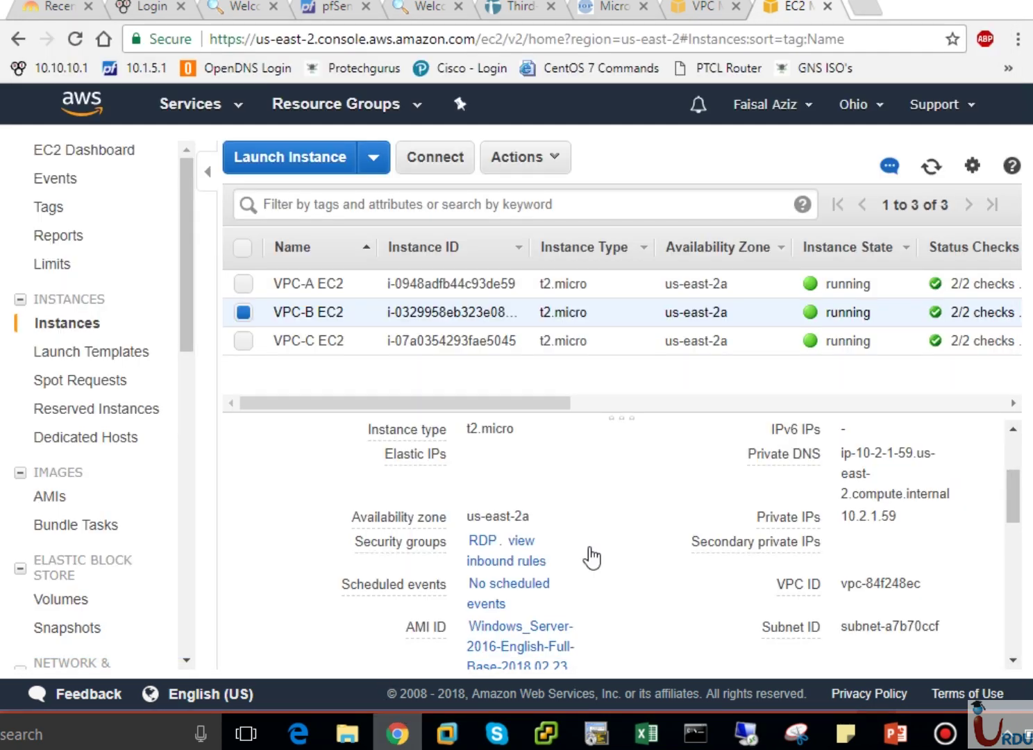
{"action": "left_click", "coordinate": [309, 283]}
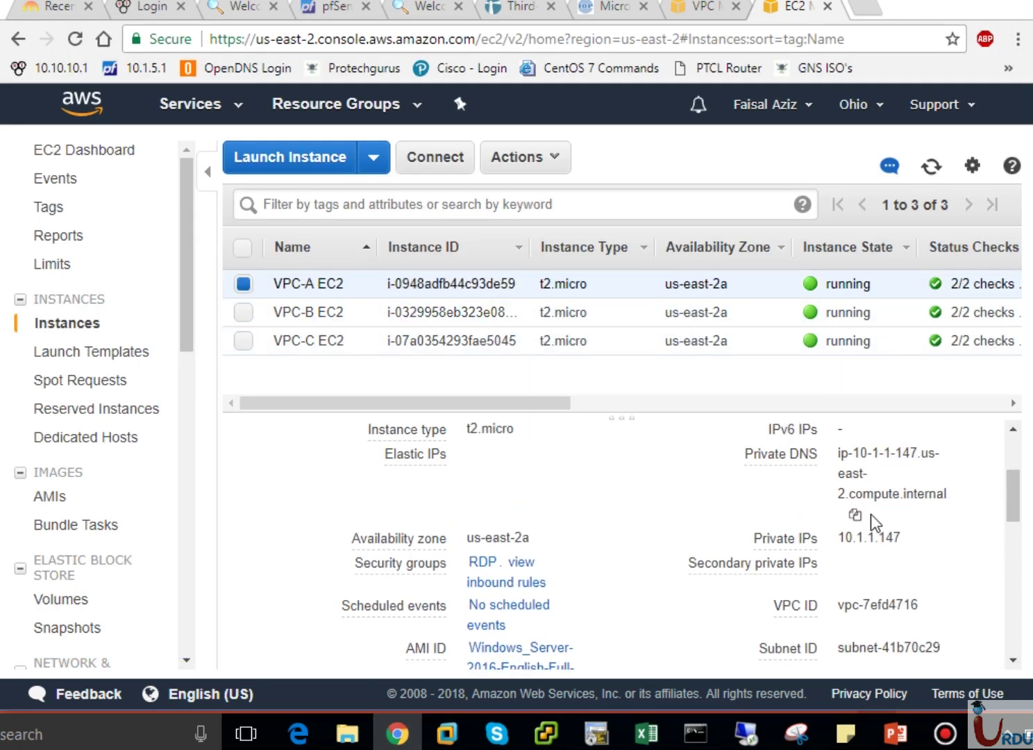
{"action": "left_click_drag", "start_coordinate": [1014, 484], "coordinate": [1024, 455]}
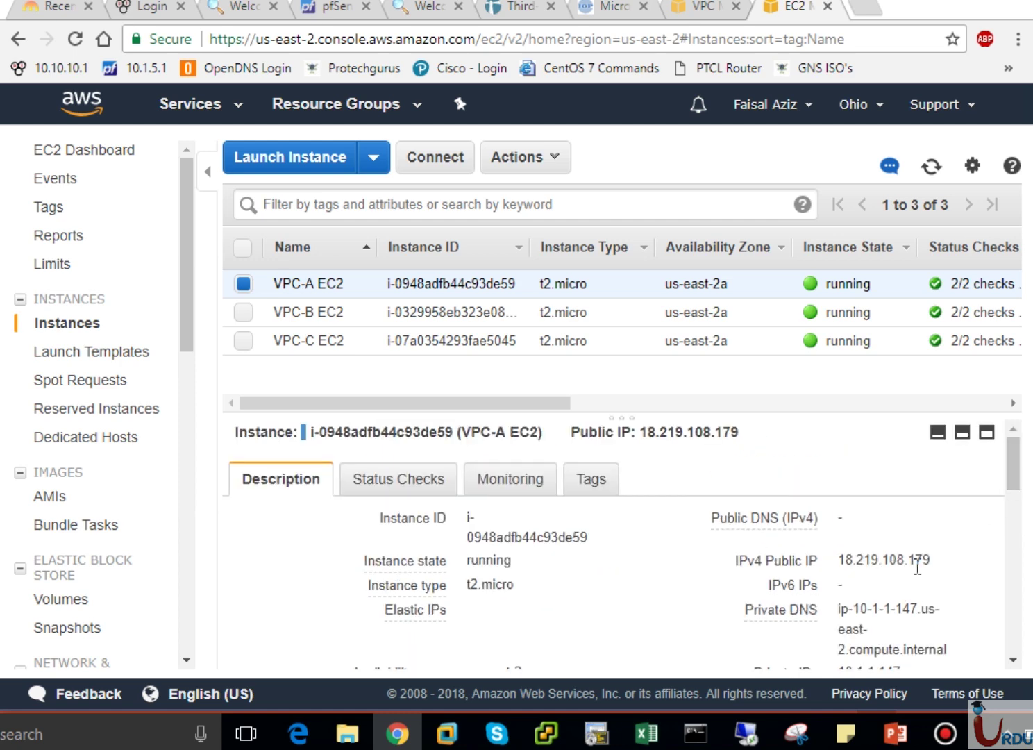
{"action": "mouse_move", "coordinate": [746, 734]}
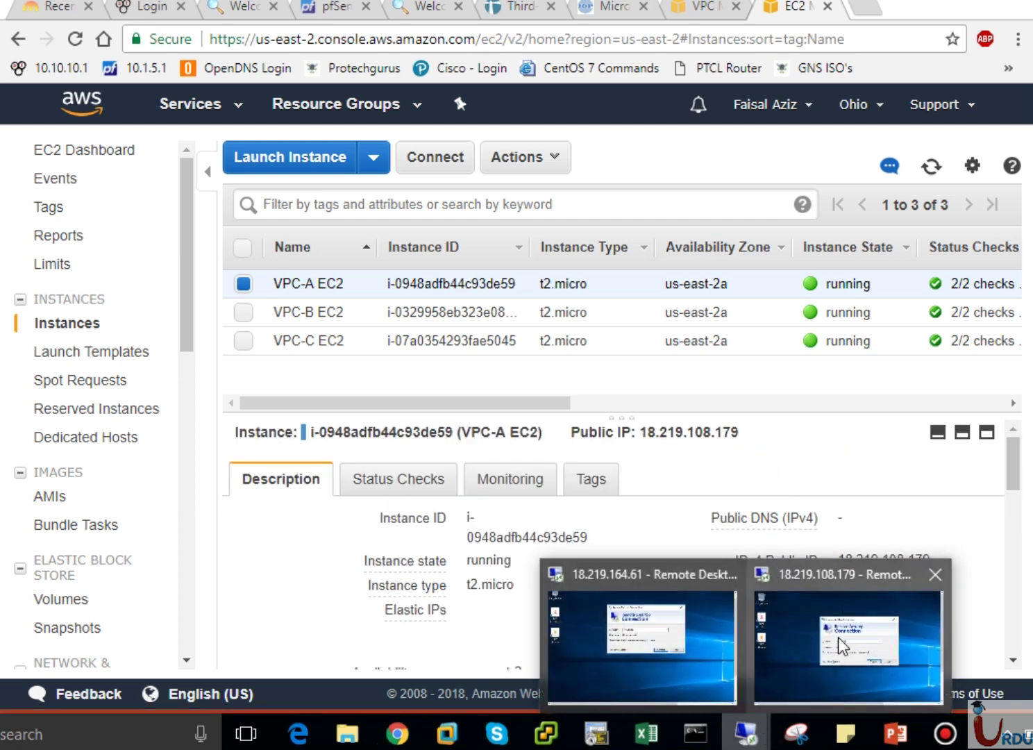
{"action": "left_click", "coordinate": [838, 636]}
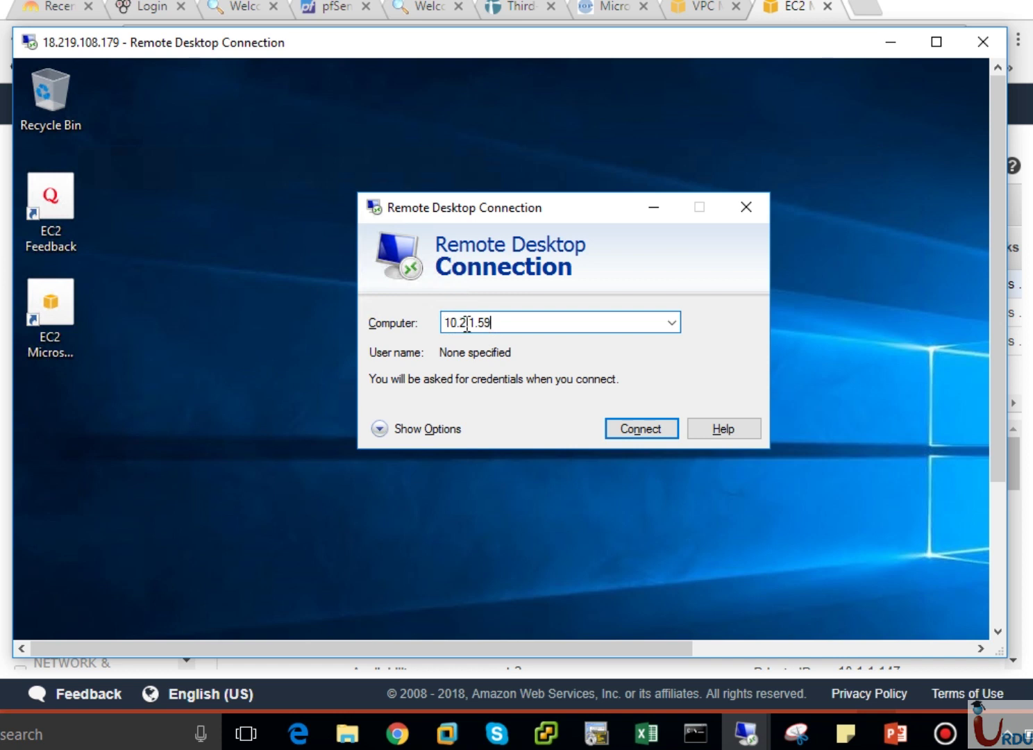
Connect to 10.2.1.59 as administrator, pasting the second saved password from Sticky Notes.
{"action": "left_click", "coordinate": [627, 439]}
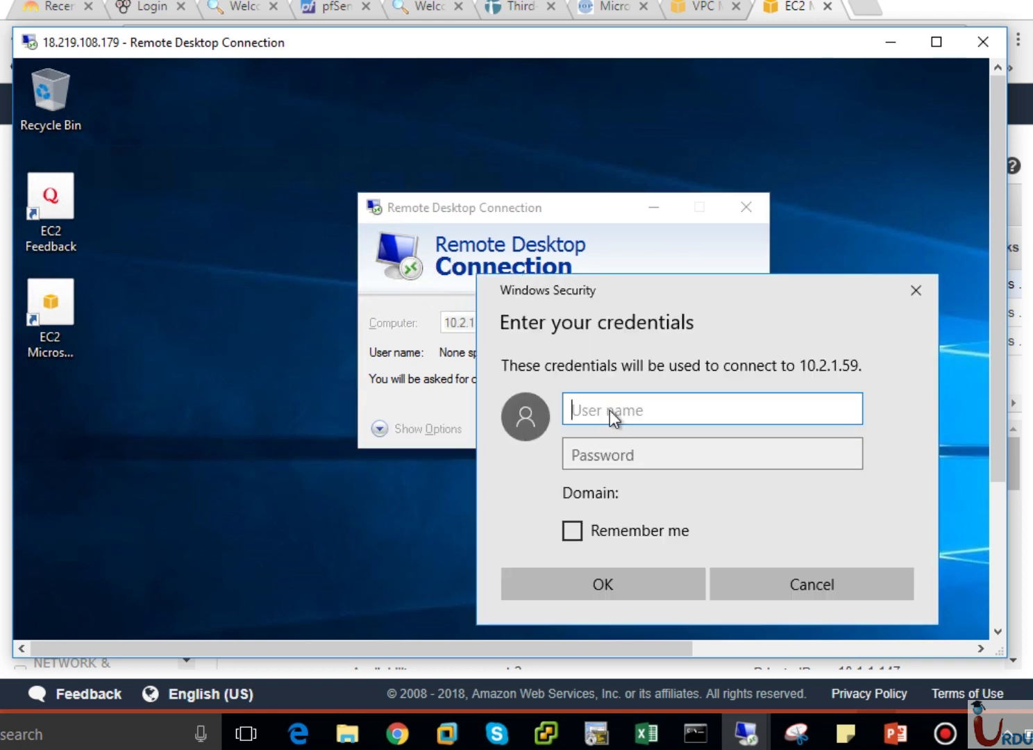
{"action": "type", "text": "administrator"}
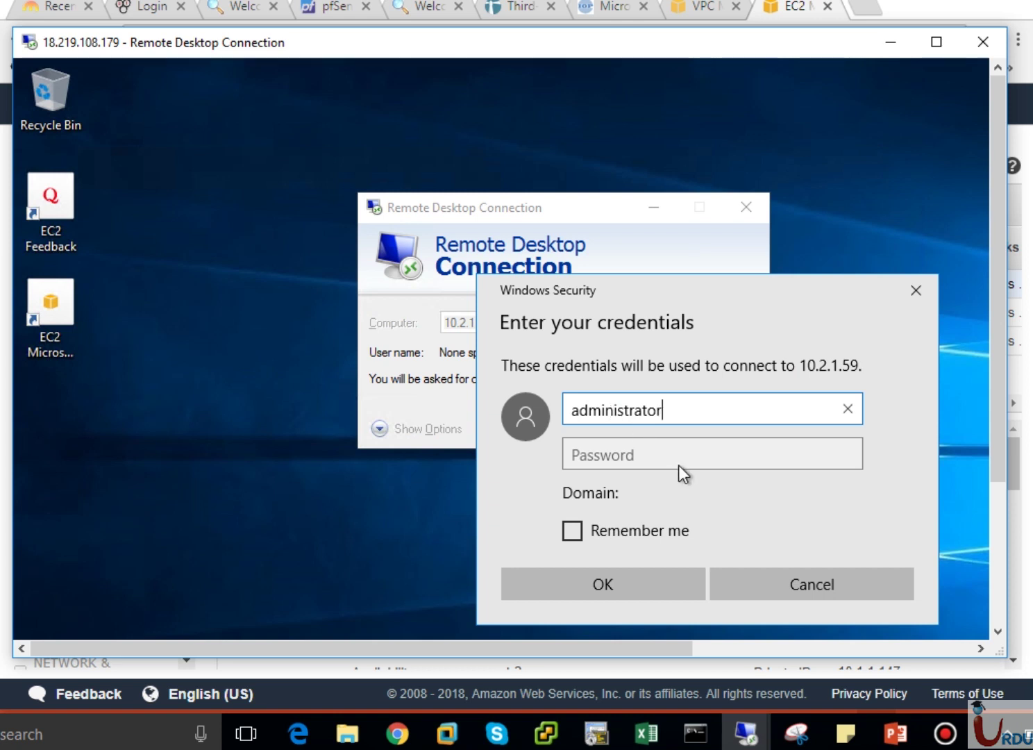
{"action": "left_click", "coordinate": [678, 464]}
{"action": "left_click", "coordinate": [846, 733]}
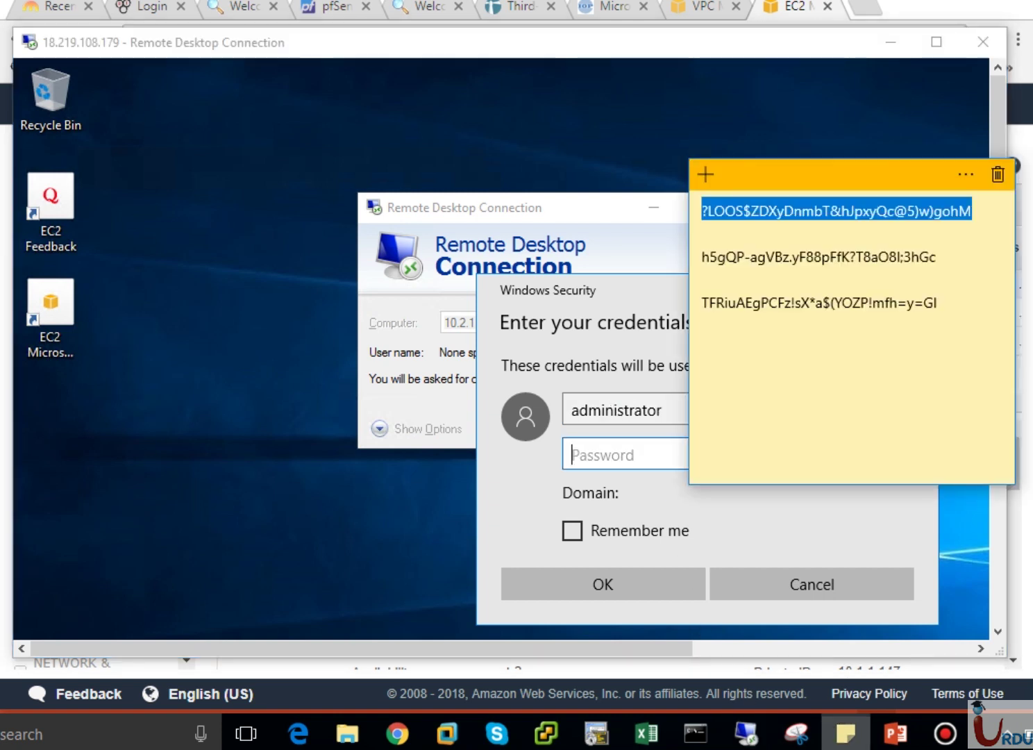
{"action": "left_click_drag", "start_coordinate": [936, 257], "coordinate": [665, 255]}
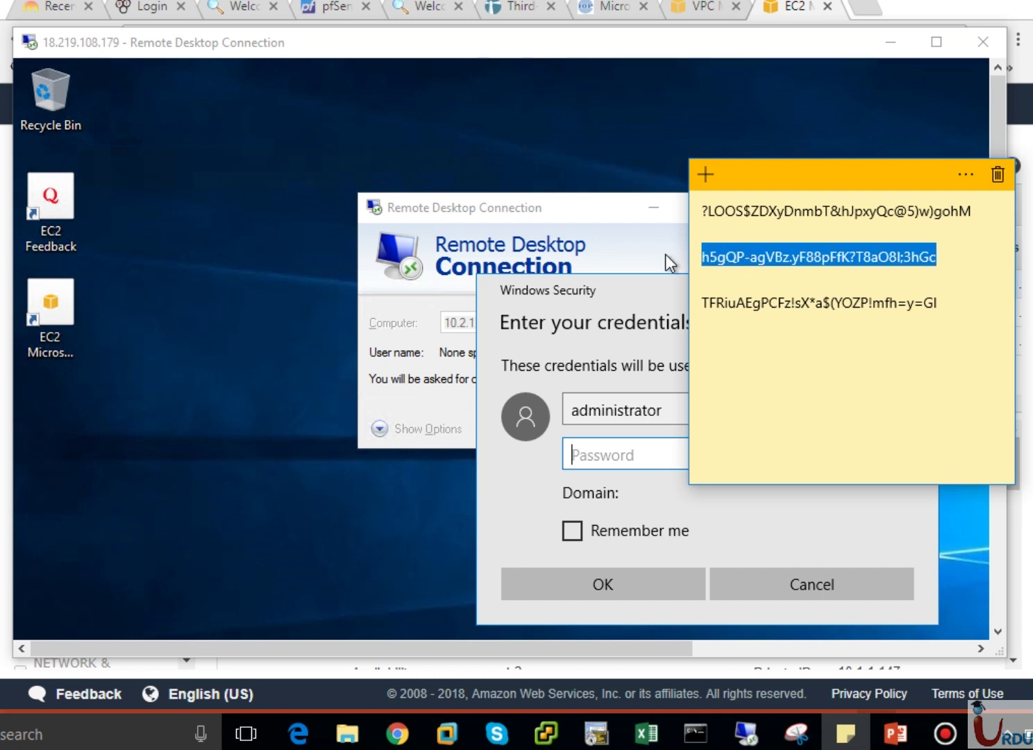
{"action": "left_click", "coordinate": [595, 453]}
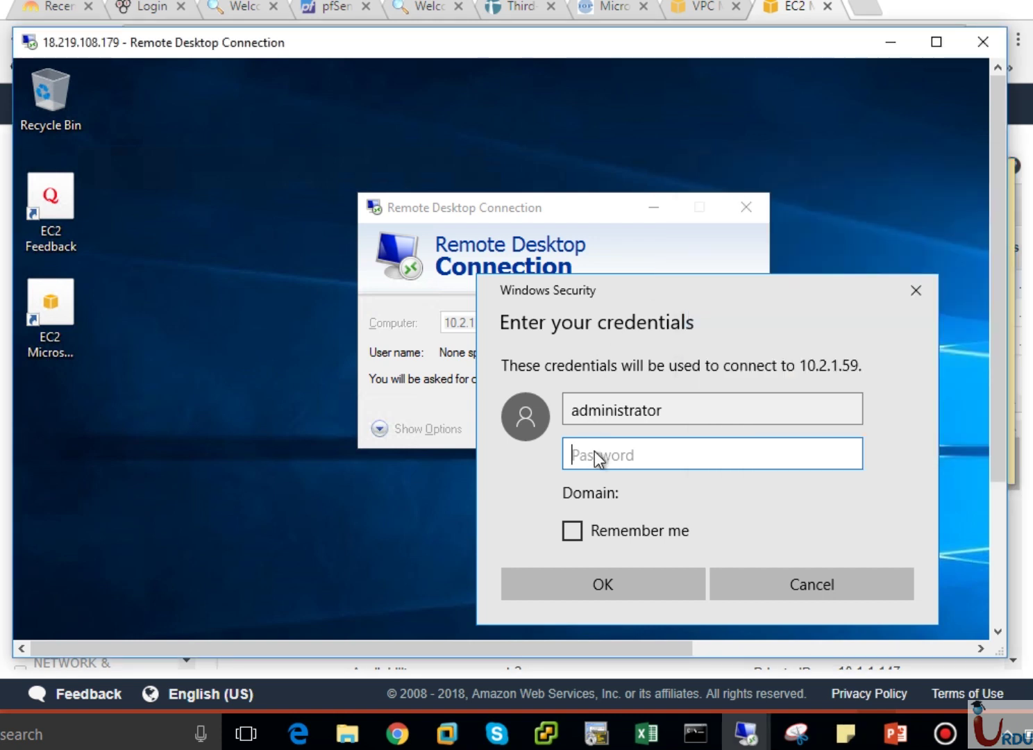
{"action": "key", "text": "ctrl+v"}
Submit the 10.2.1.59 credentials, accept the certificate warning, and restore the session window.
{"action": "key", "text": "Return"}
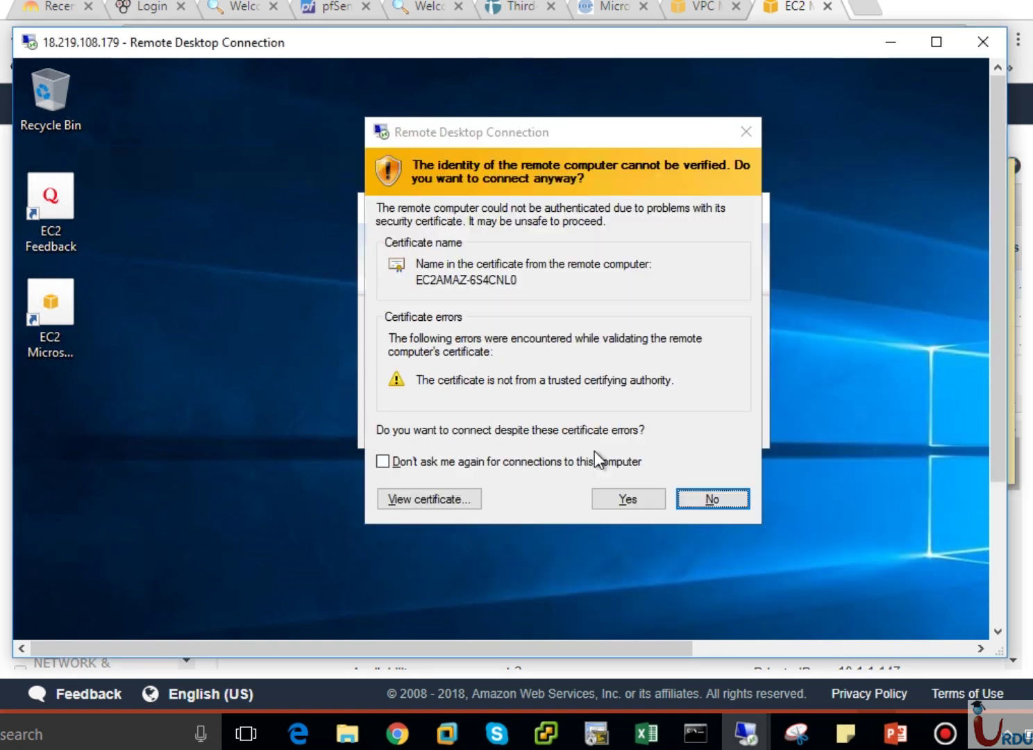
{"action": "left_click", "coordinate": [619, 498]}
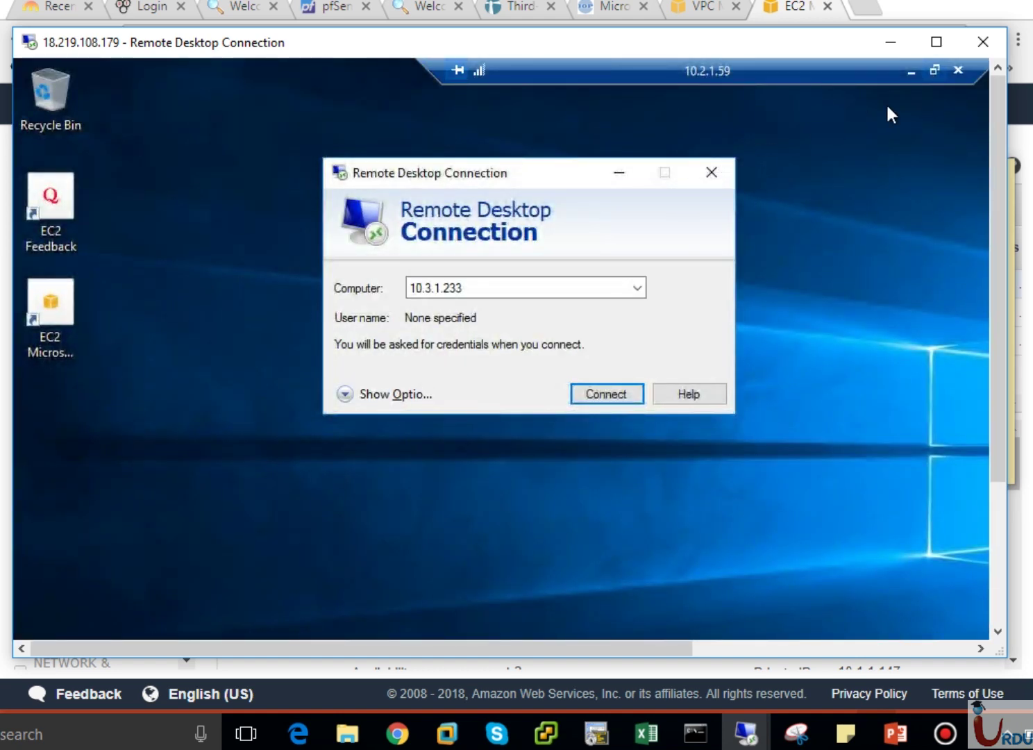
{"action": "left_click", "coordinate": [935, 69]}
{"action": "left_click_drag", "start_coordinate": [613, 86], "coordinate": [760, 100]}
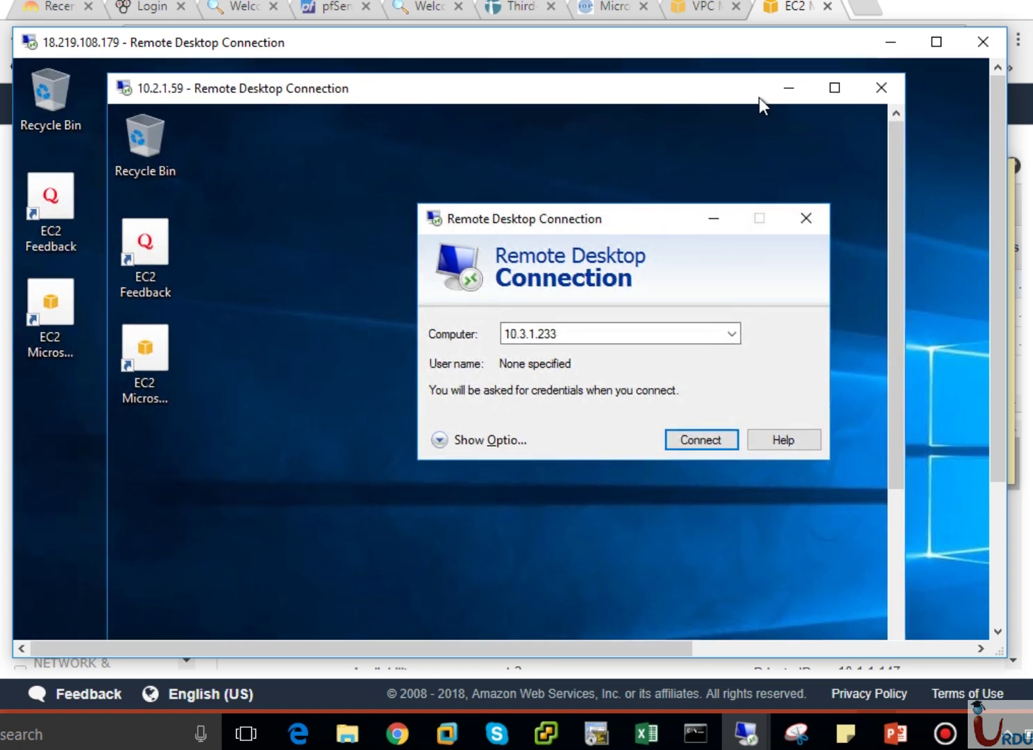
Close the leftover connection dialog and disconnect the 10.2.1.59 session.
{"action": "left_click", "coordinate": [578, 334]}
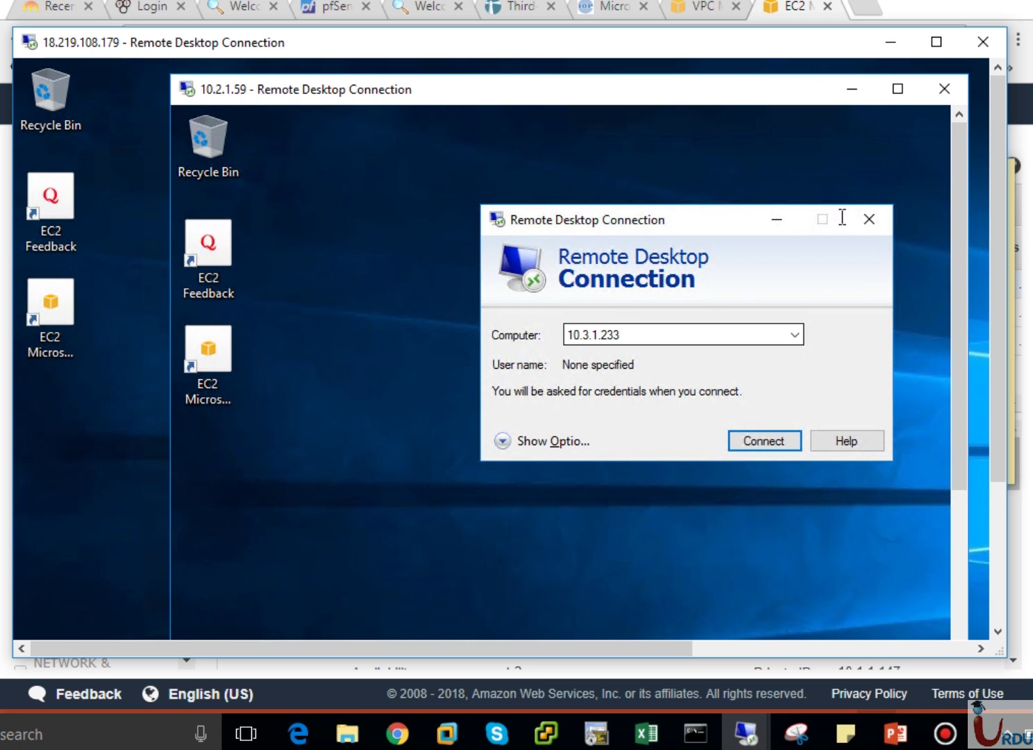
{"action": "left_click", "coordinate": [869, 220]}
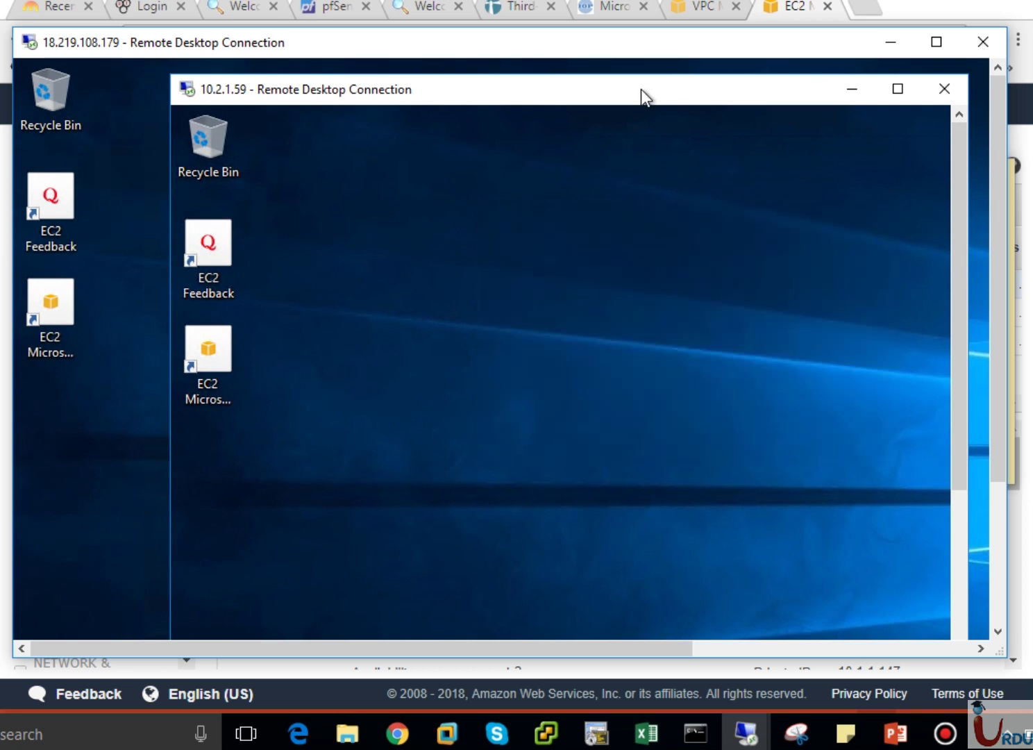
{"action": "left_click_drag", "start_coordinate": [641, 89], "coordinate": [597, 92]}
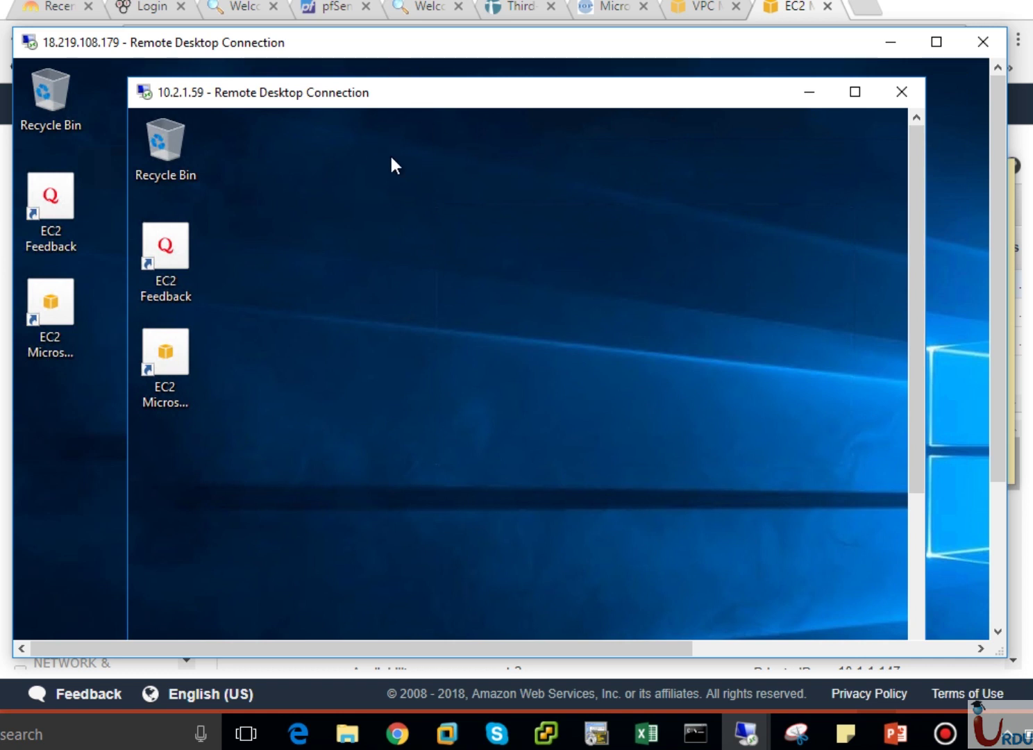
{"action": "left_click", "coordinate": [903, 90]}
{"action": "left_click", "coordinate": [614, 421]}
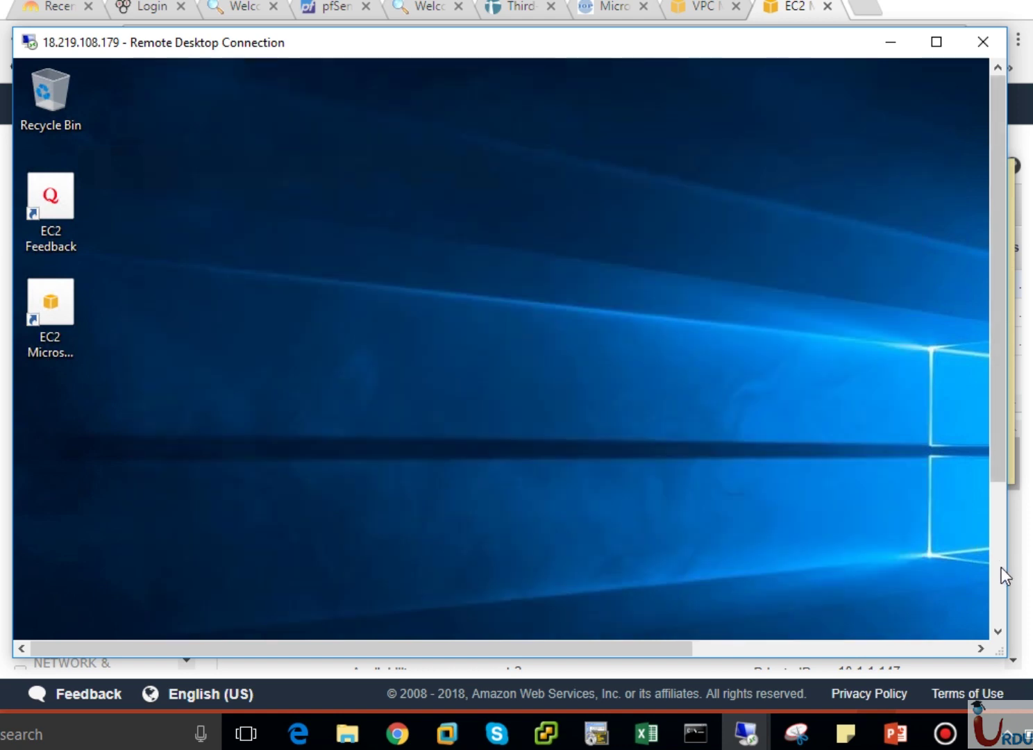
{"action": "left_click", "coordinate": [1001, 568]}
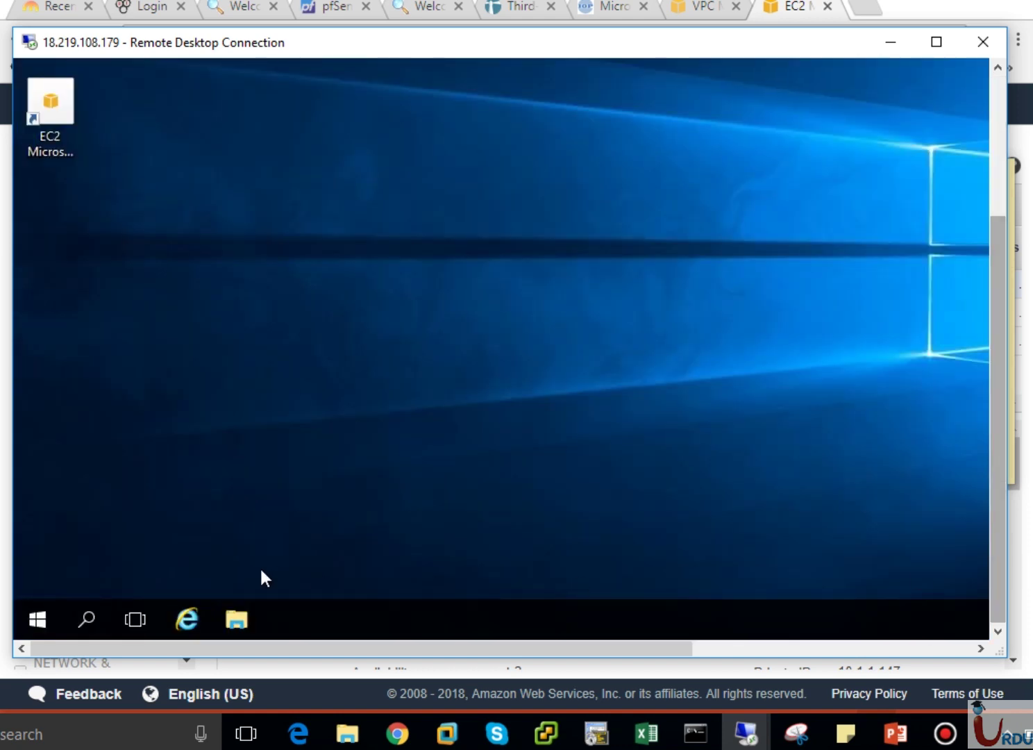
Launch Remote Desktop Connection from the VPC-A desktop's Start menu by searching 'remot'.
{"action": "left_click", "coordinate": [38, 619]}
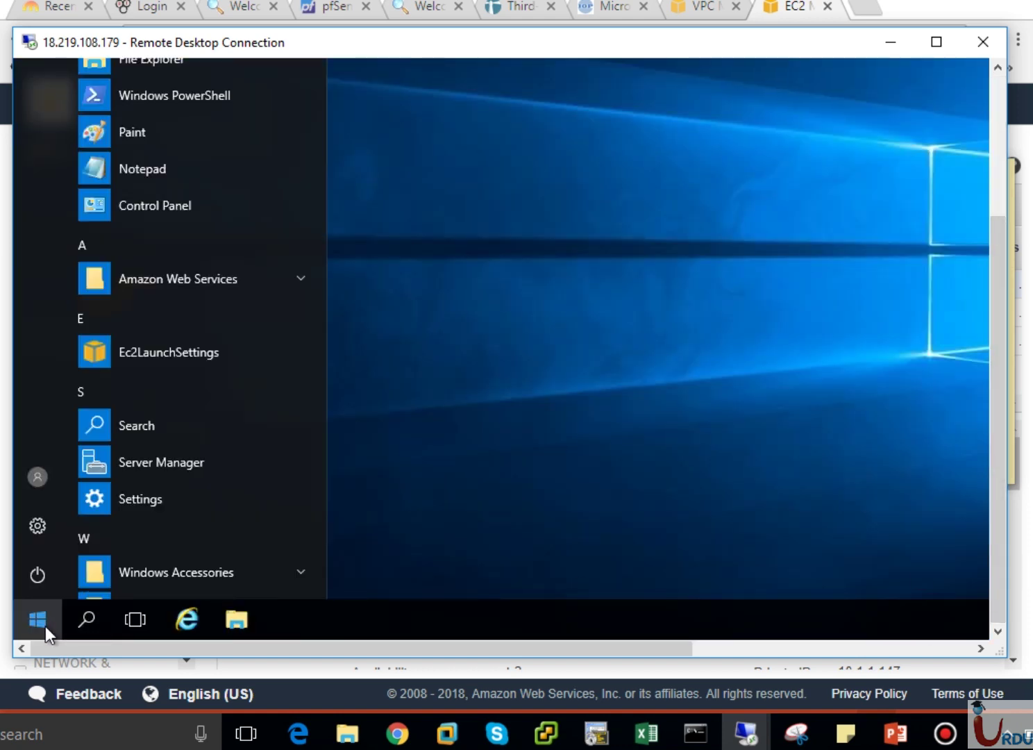
{"action": "type", "text": "remot"}
{"action": "key", "text": "Return"}
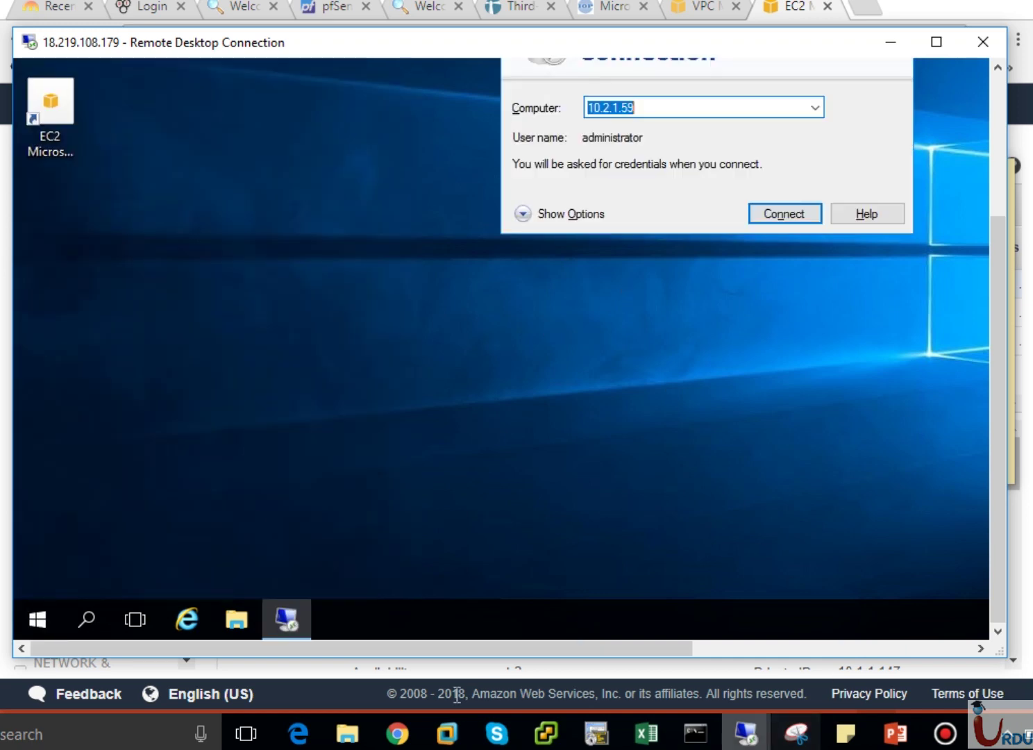
Look up VPC-C EC2's private IP and enter 10.3.1.233 as the computer address.
{"action": "left_click", "coordinate": [397, 733]}
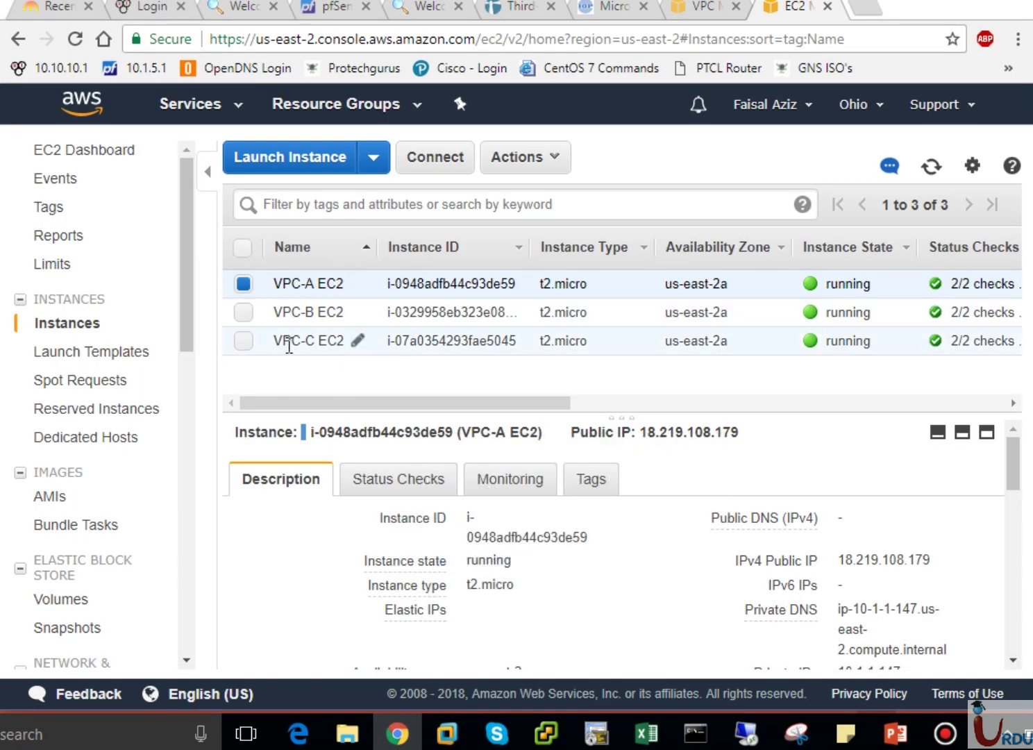
{"action": "left_click", "coordinate": [289, 343]}
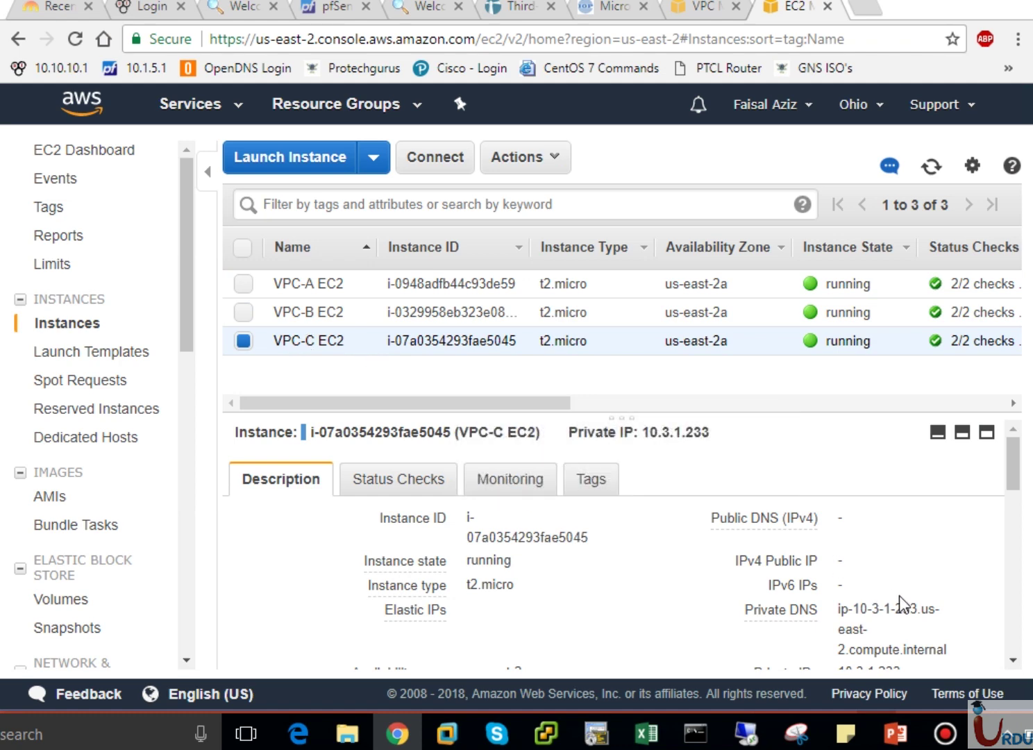
{"action": "scroll", "coordinate": [1014, 481], "scroll_direction": "down", "scroll_amount": 3}
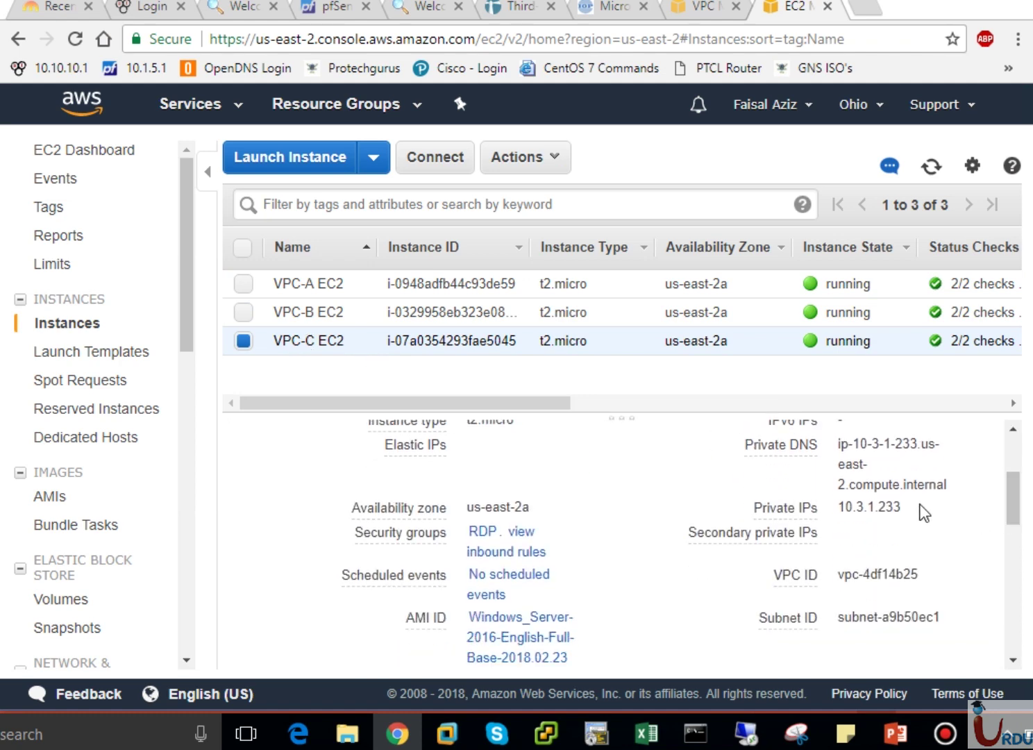
{"action": "mouse_move", "coordinate": [744, 733]}
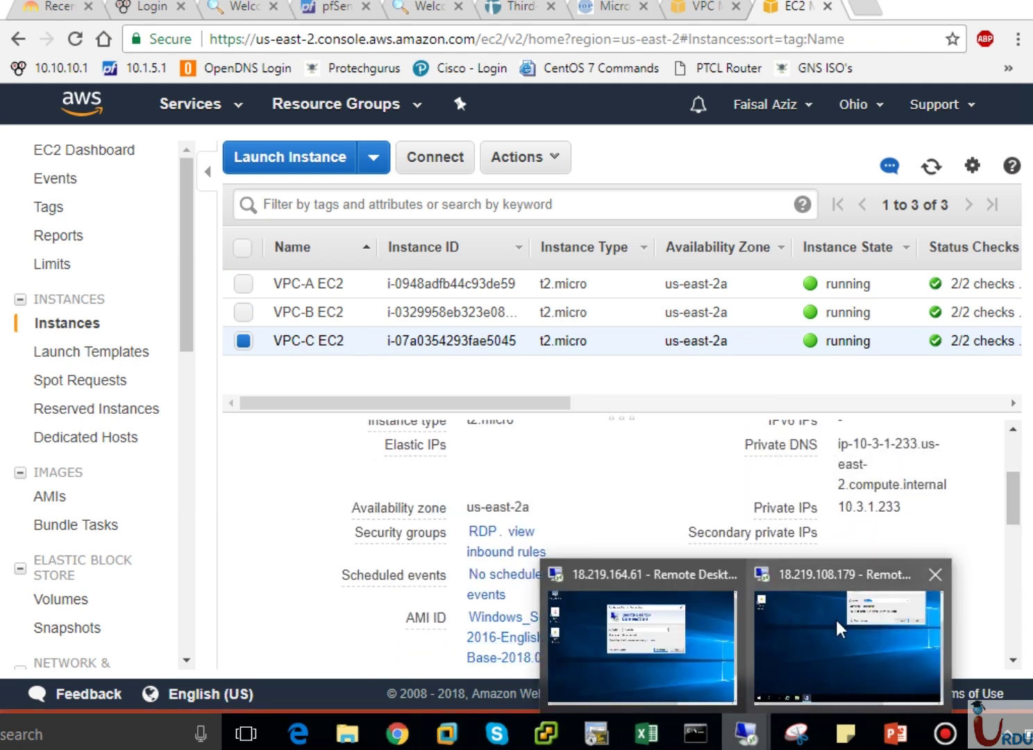
{"action": "left_click", "coordinate": [841, 628]}
{"action": "type", "text": "10.3.1."}
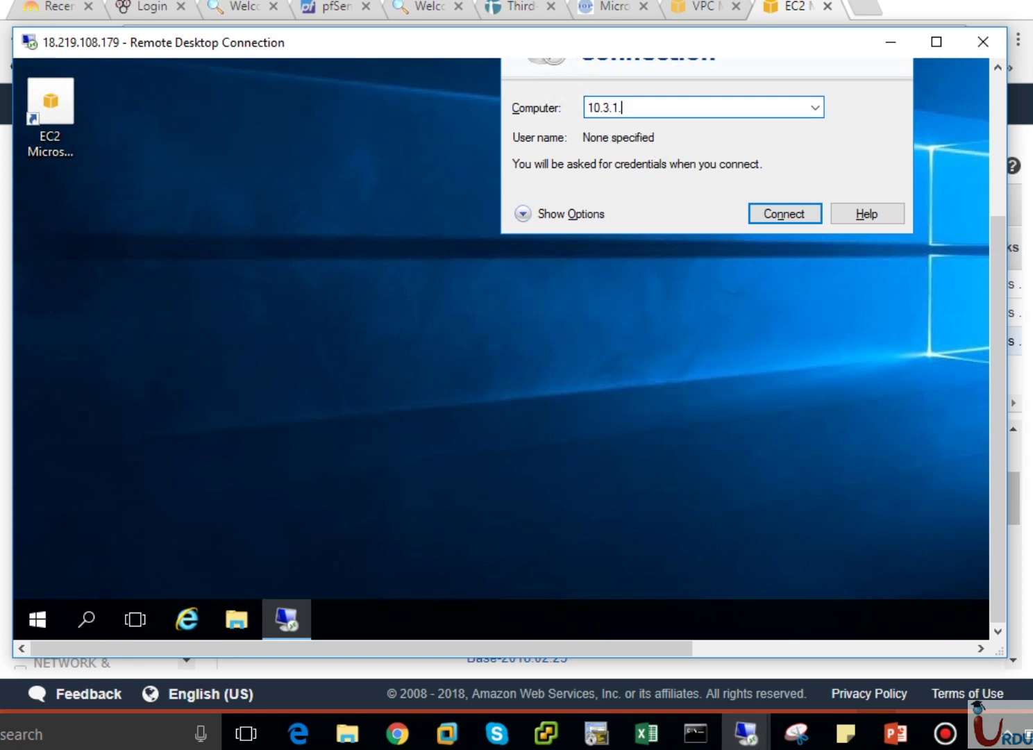
{"action": "type", "text": "233"}
Connect to 10.3.1.233 as administrator, pasting the third saved password from Sticky Notes.
{"action": "left_click", "coordinate": [782, 211]}
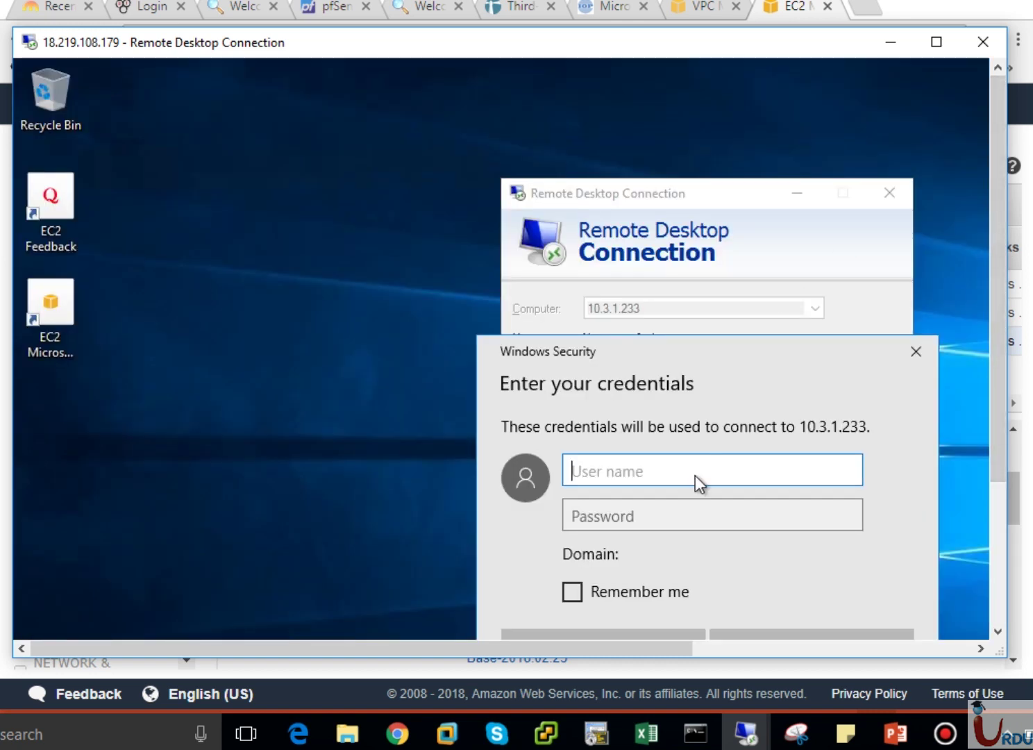
{"action": "type", "text": "administrator"}
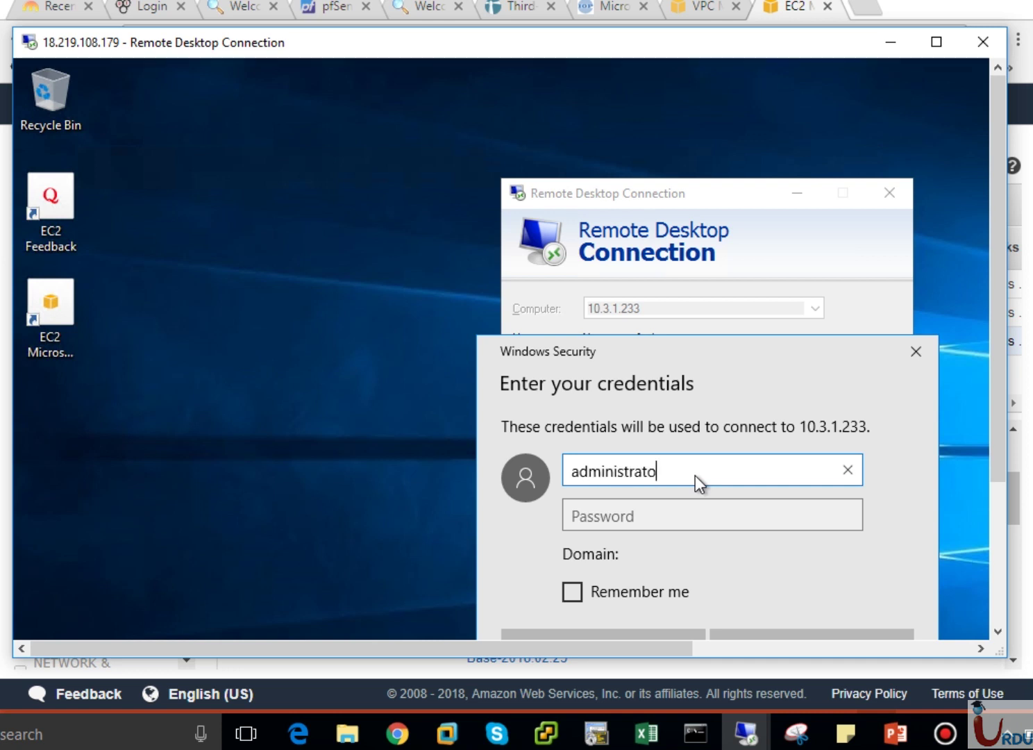
{"action": "left_click", "coordinate": [643, 514]}
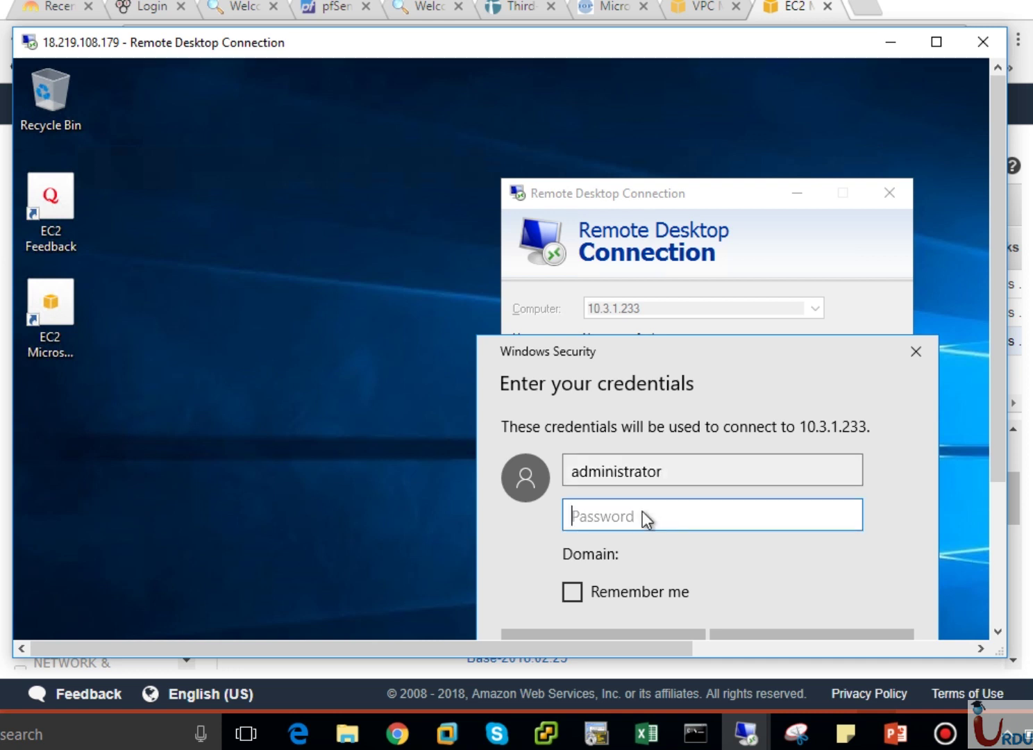
{"action": "left_click", "coordinate": [846, 733]}
{"action": "left_click_drag", "start_coordinate": [939, 302], "coordinate": [704, 305]}
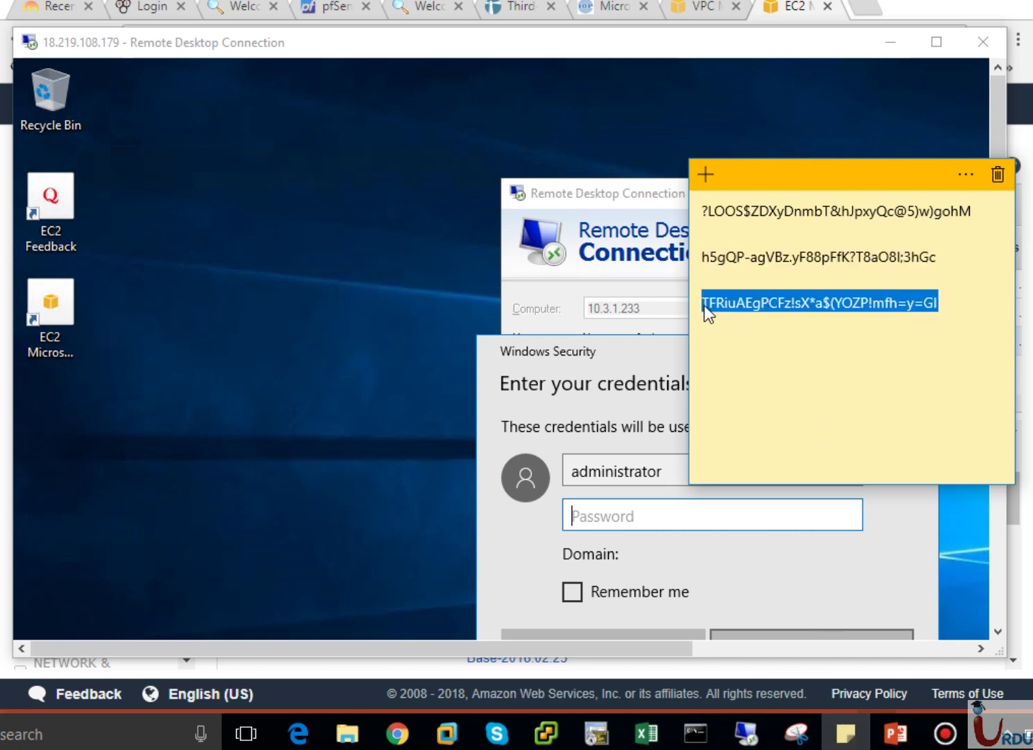
{"action": "left_click", "coordinate": [617, 519]}
{"action": "key", "text": "ctrl+v"}
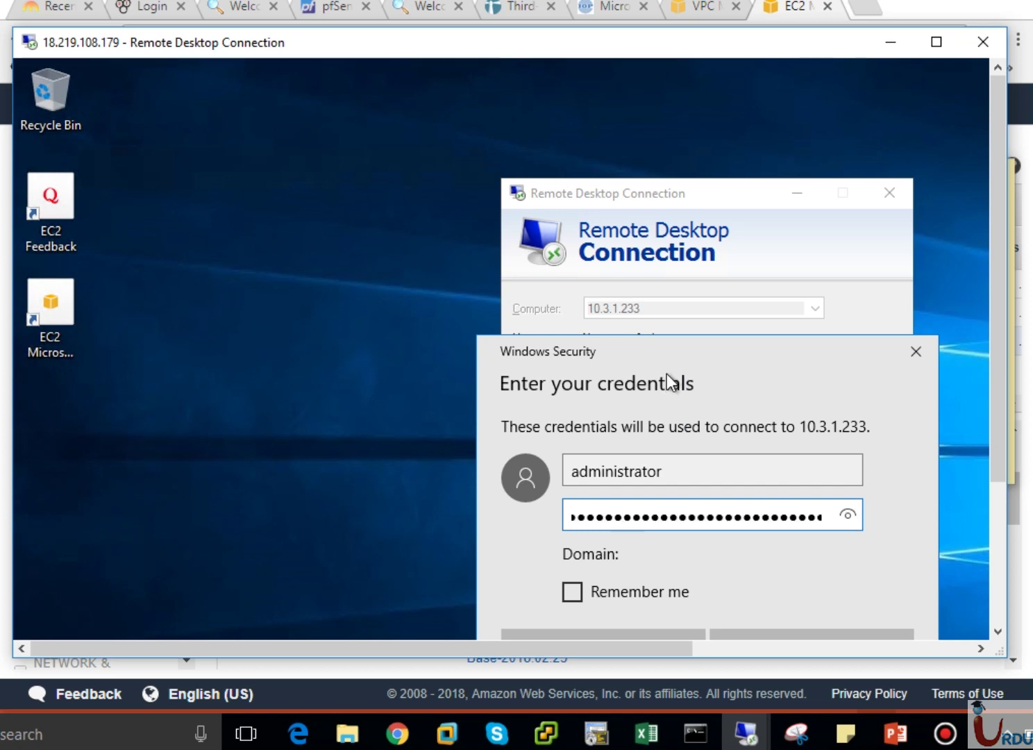
Submit the credentials, accept the certificate warning, then close and disconnect the 10.3.1.233 session.
{"action": "left_click_drag", "start_coordinate": [677, 352], "coordinate": [509, 168]}
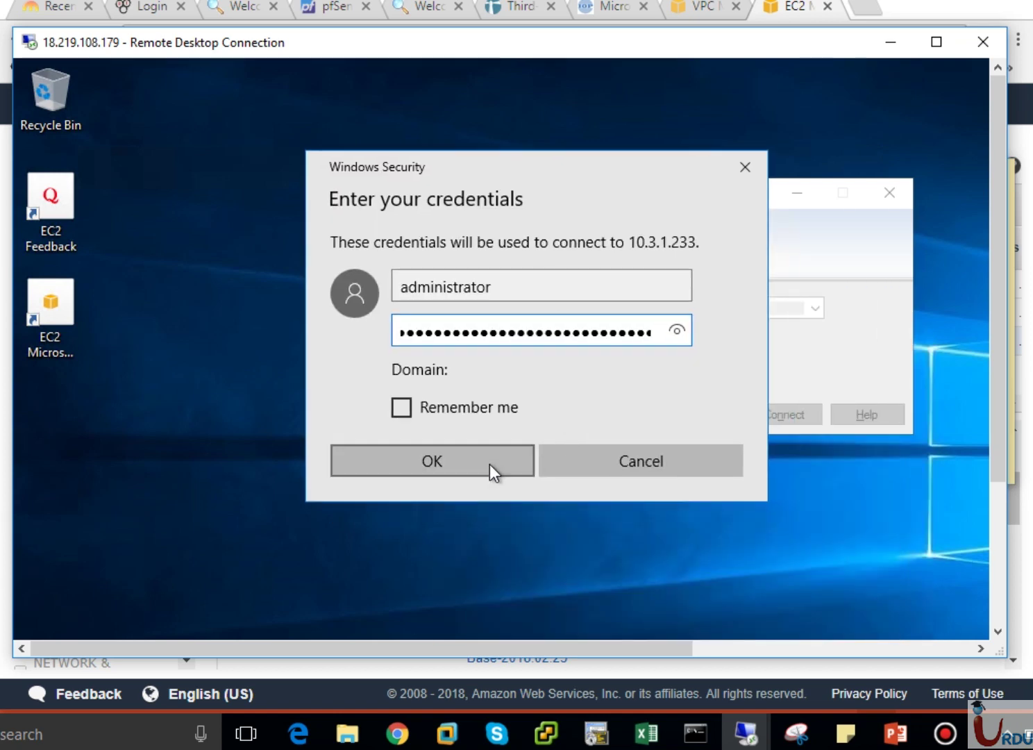
{"action": "left_click", "coordinate": [489, 465]}
{"action": "left_click", "coordinate": [744, 482]}
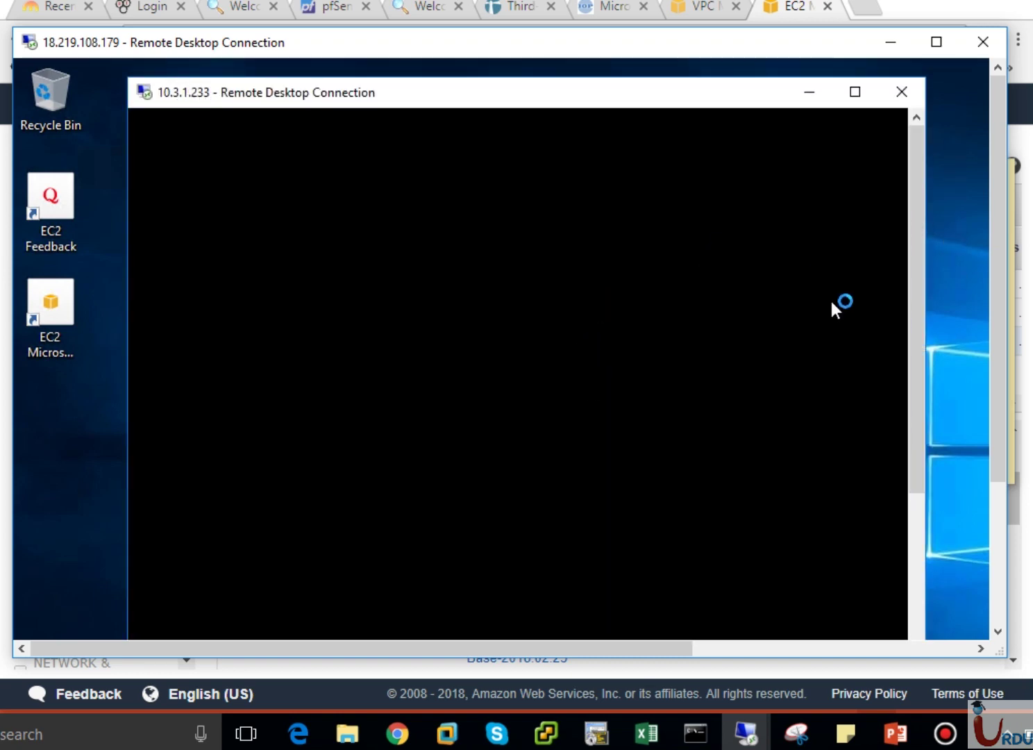
{"action": "left_click", "coordinate": [910, 99]}
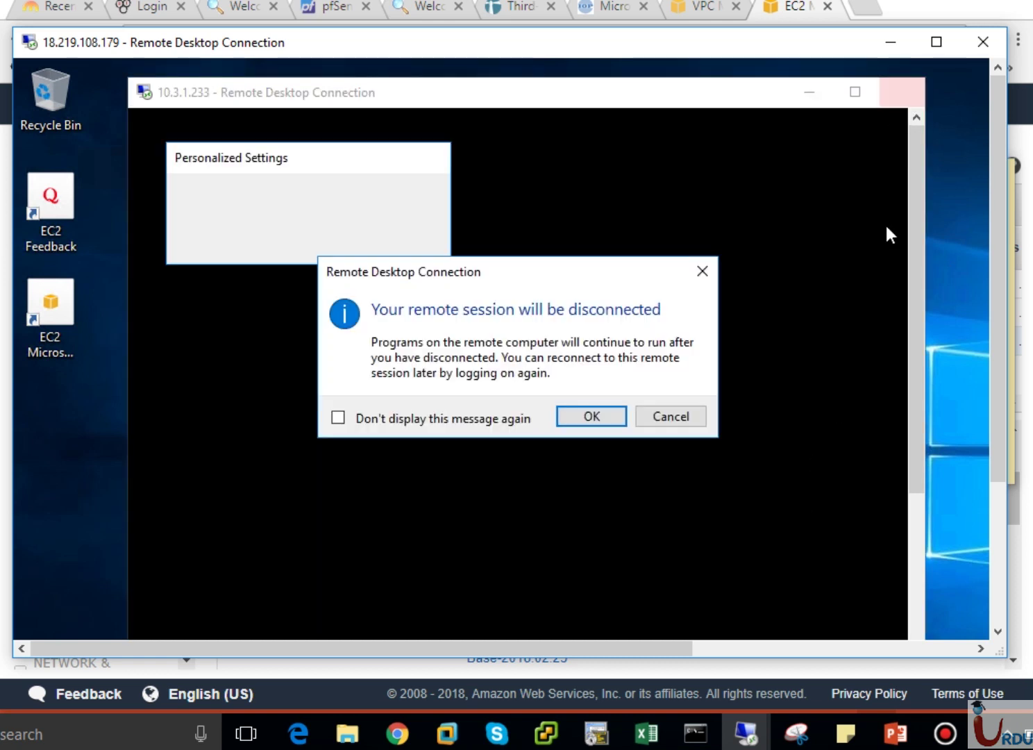
{"action": "left_click", "coordinate": [589, 420]}
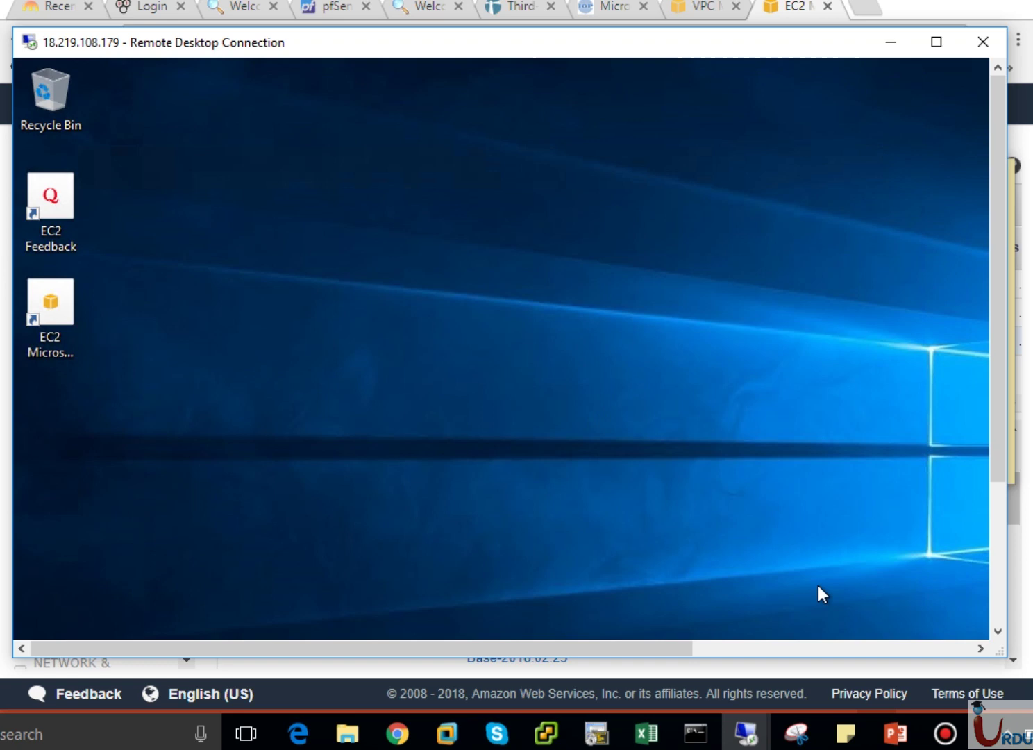
View the 'One VPC Peered with Two VPCs' slide, then return to the EC2 instances list.
{"action": "left_click", "coordinate": [893, 741]}
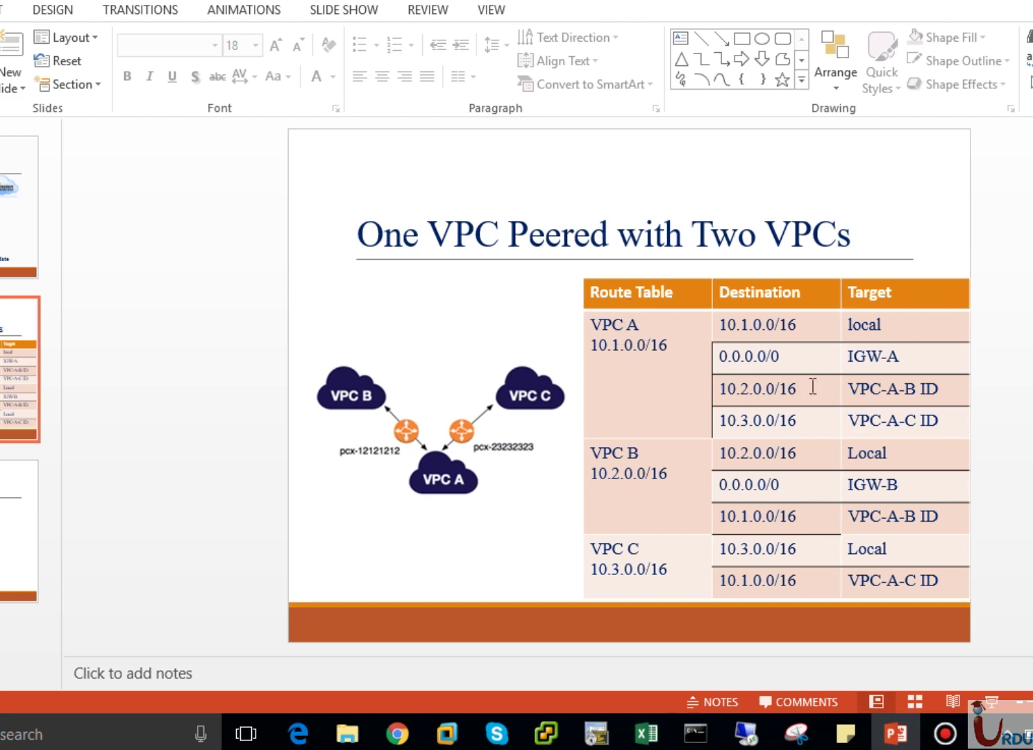
{"action": "left_click", "coordinate": [403, 735]}
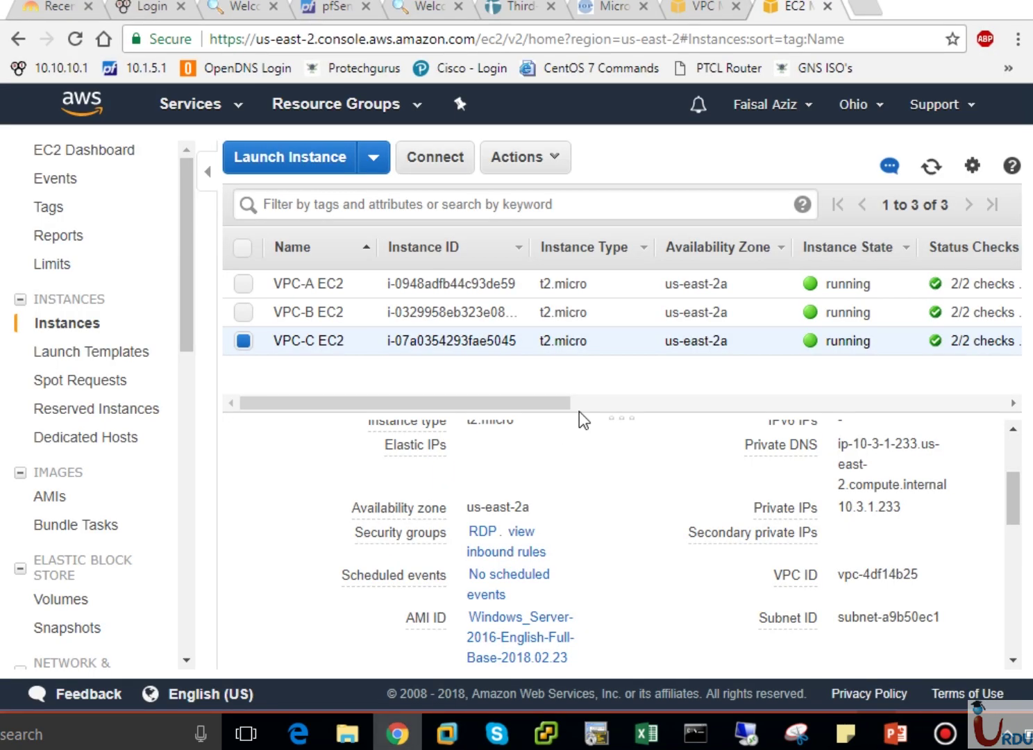
Show the routes of the VPC-A Route Table in the VPC dashboard.
{"action": "left_click", "coordinate": [703, 11]}
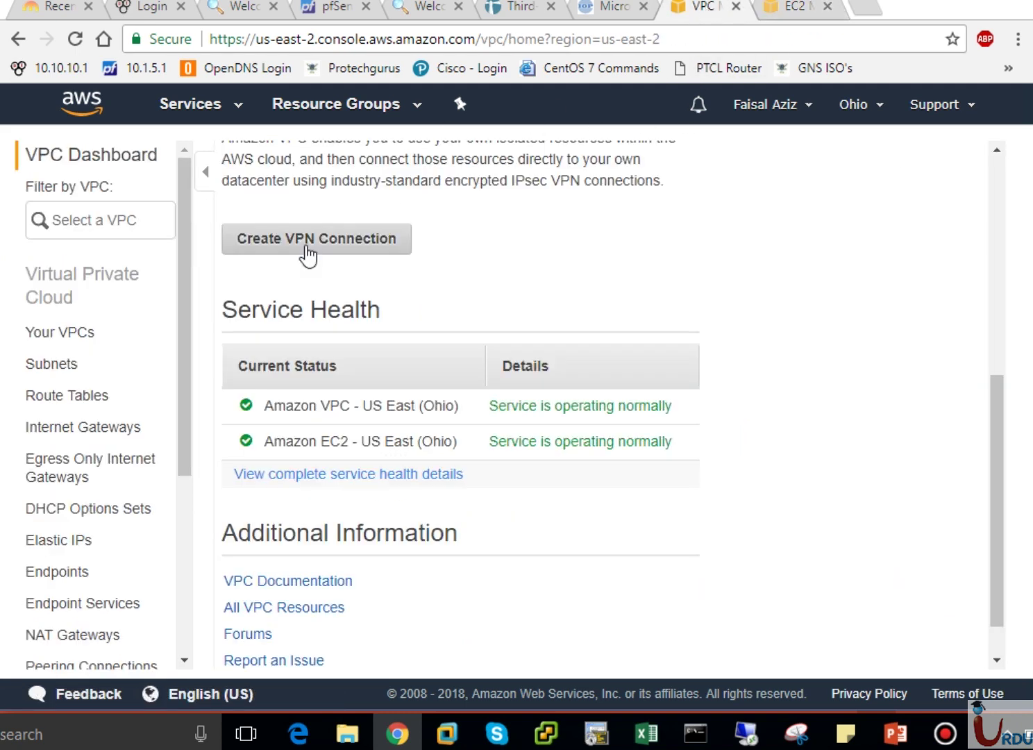
{"action": "left_click", "coordinate": [75, 400]}
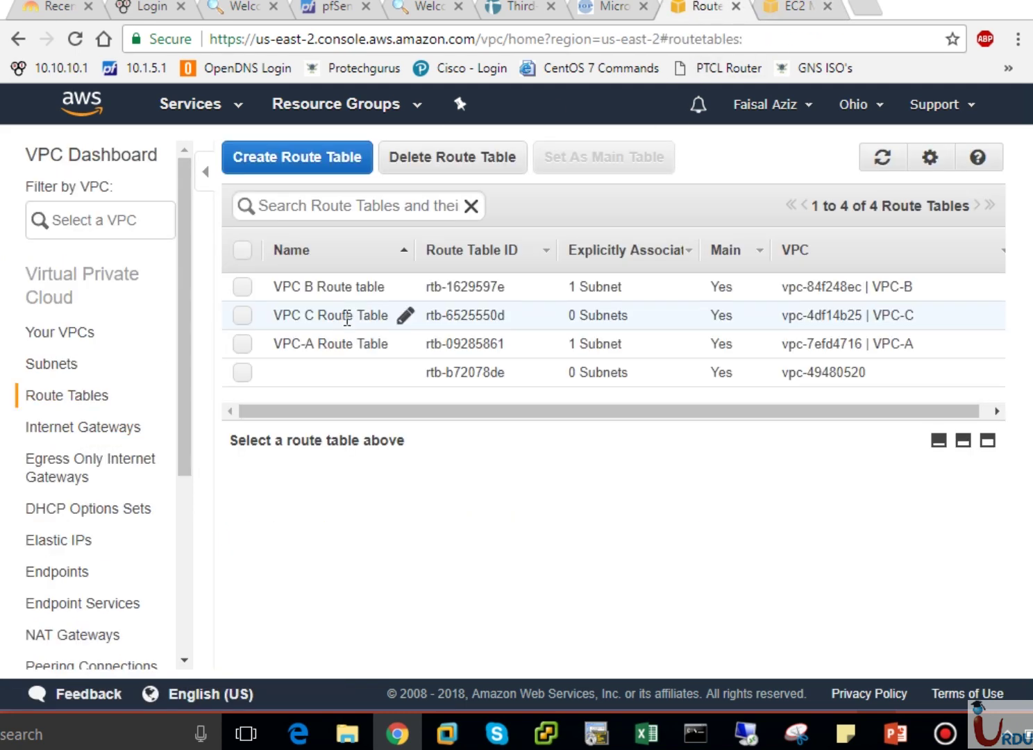
{"action": "left_click", "coordinate": [318, 341]}
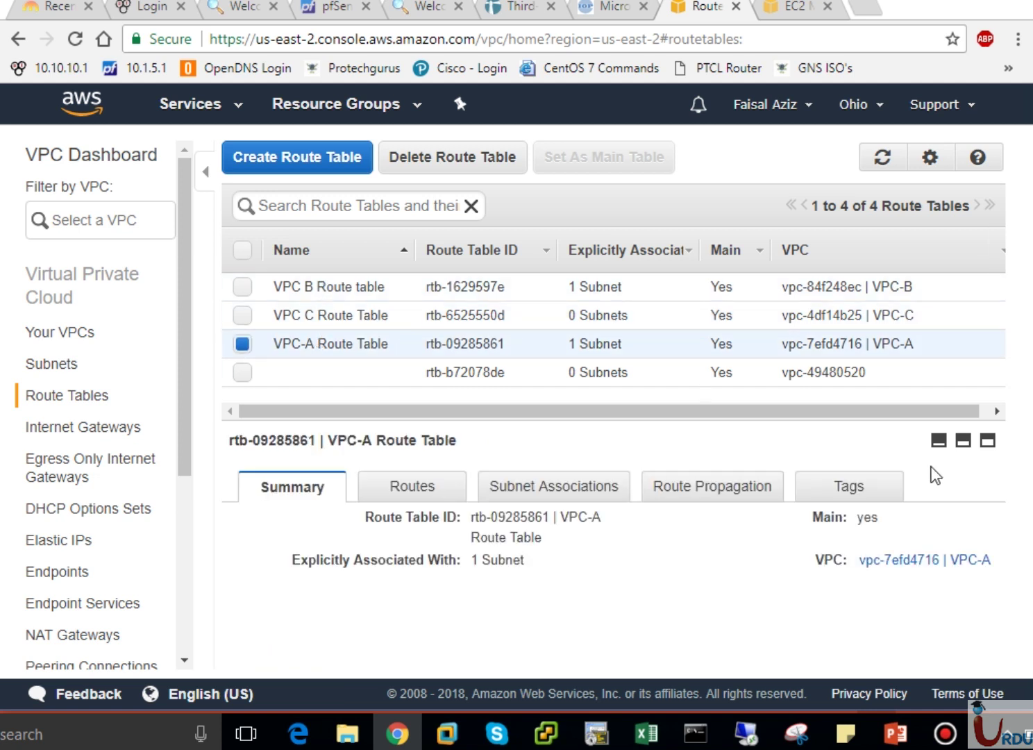
{"action": "left_click", "coordinate": [415, 489]}
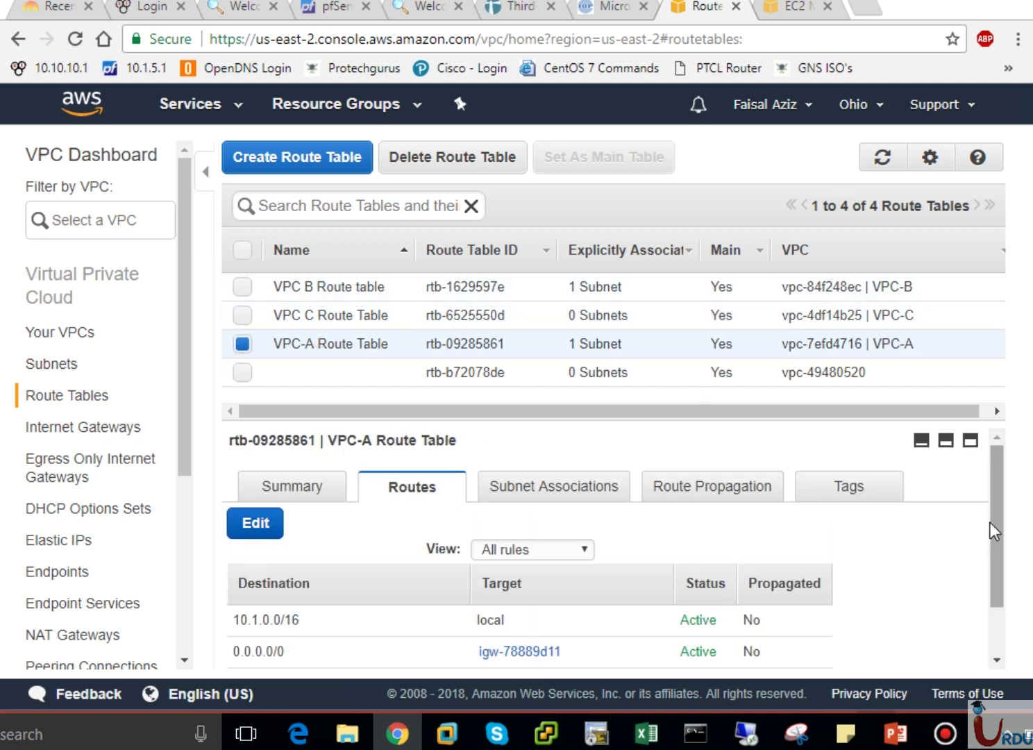
{"action": "left_click_drag", "start_coordinate": [991, 525], "coordinate": [1001, 582]}
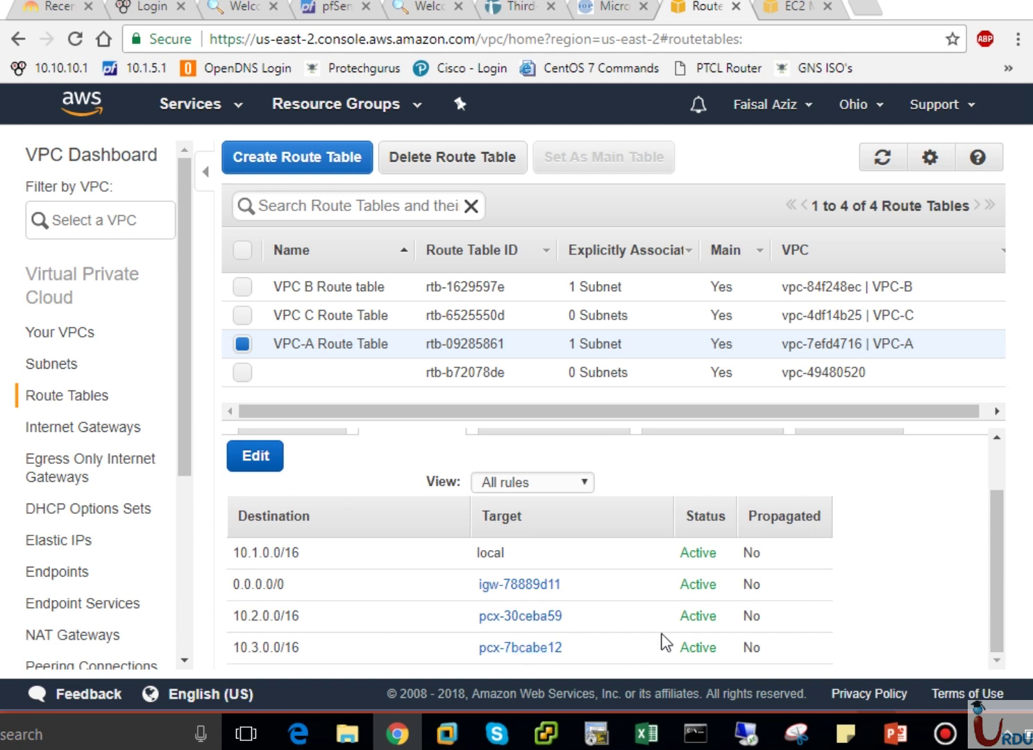
Delete the 10.2.0.0/16 route to VPC-B, save, and return to the 18.219.108.179 session.
{"action": "left_click", "coordinate": [256, 459]}
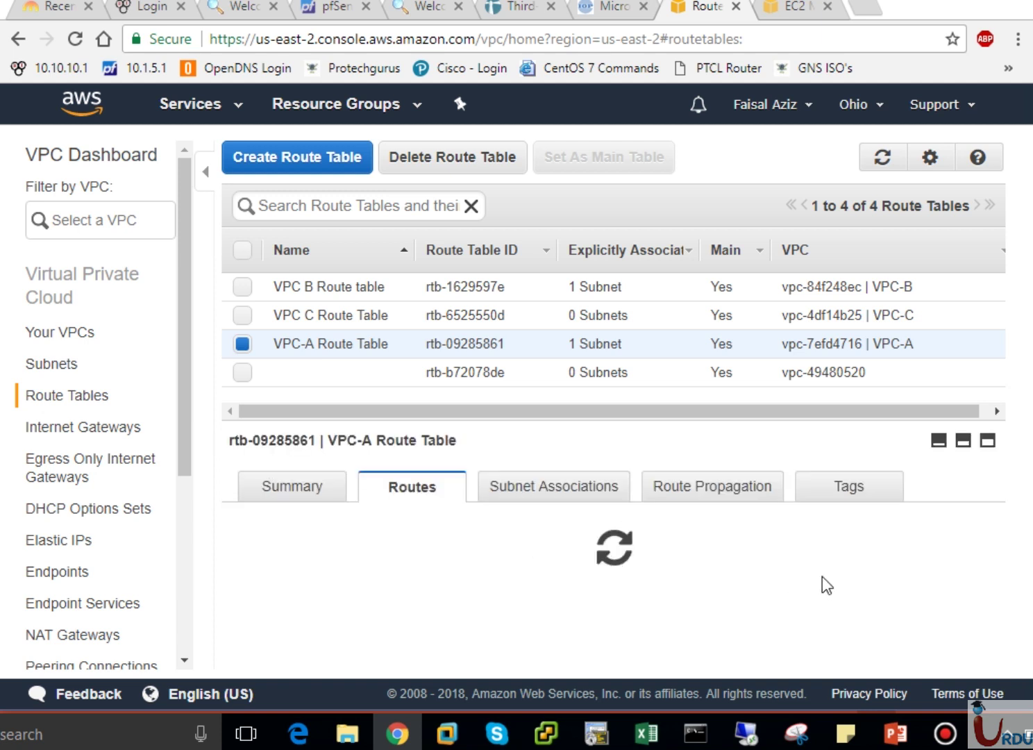
{"action": "scroll", "coordinate": [999, 630], "scroll_direction": "down", "scroll_amount": 3}
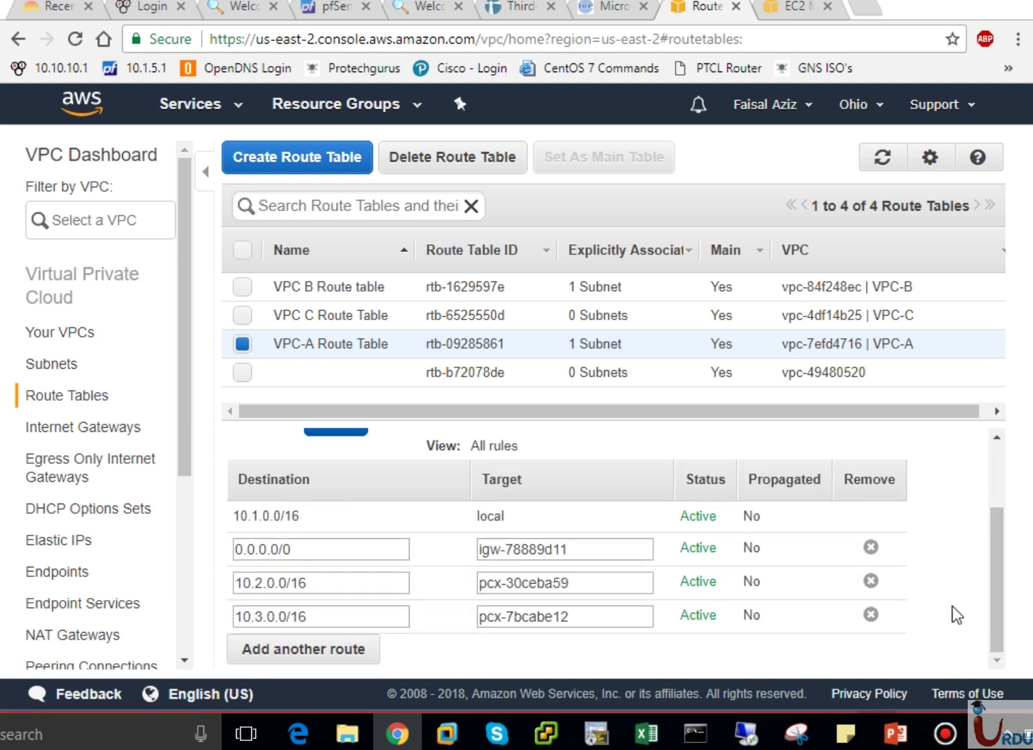
{"action": "left_click", "coordinate": [870, 581]}
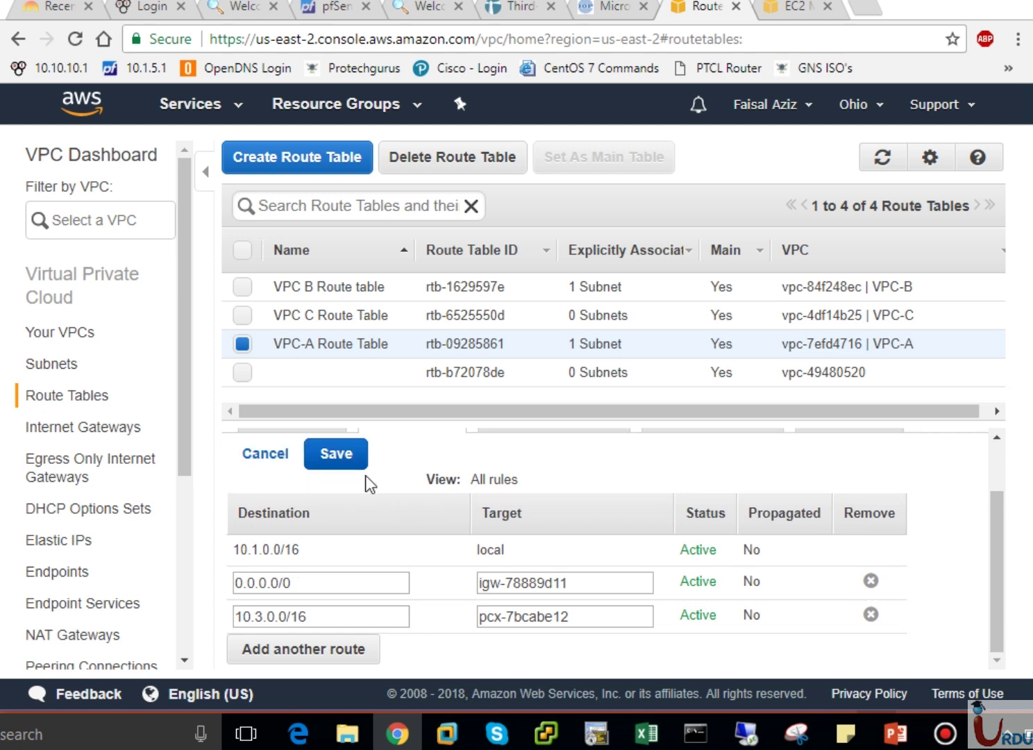
{"action": "left_click", "coordinate": [336, 455]}
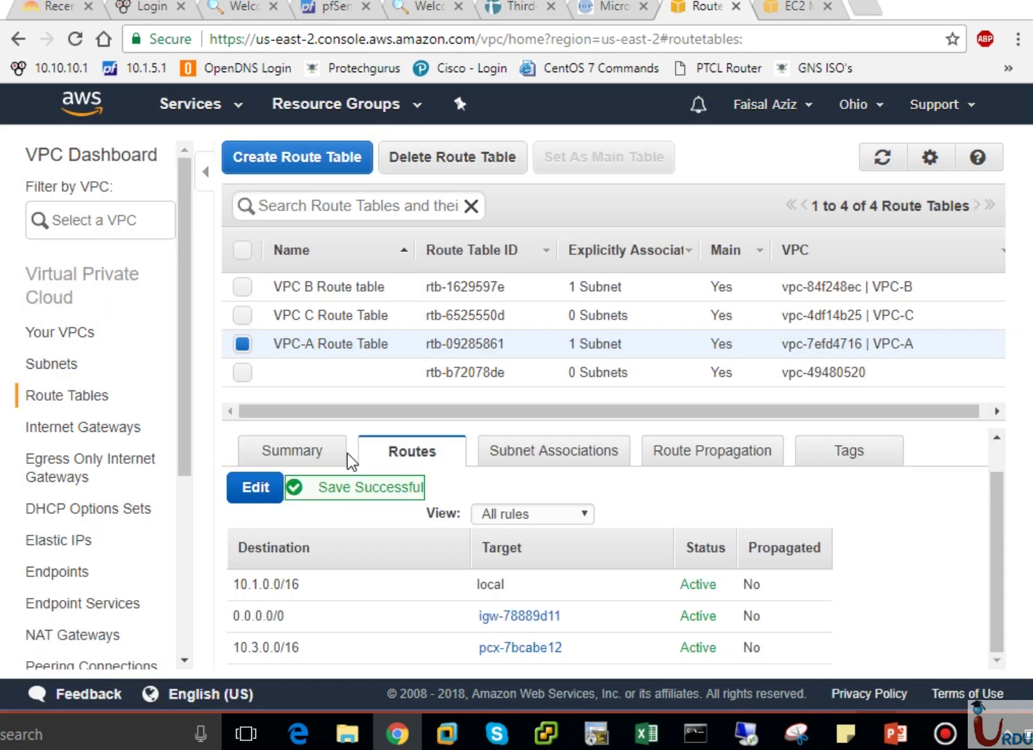
{"action": "mouse_move", "coordinate": [746, 731]}
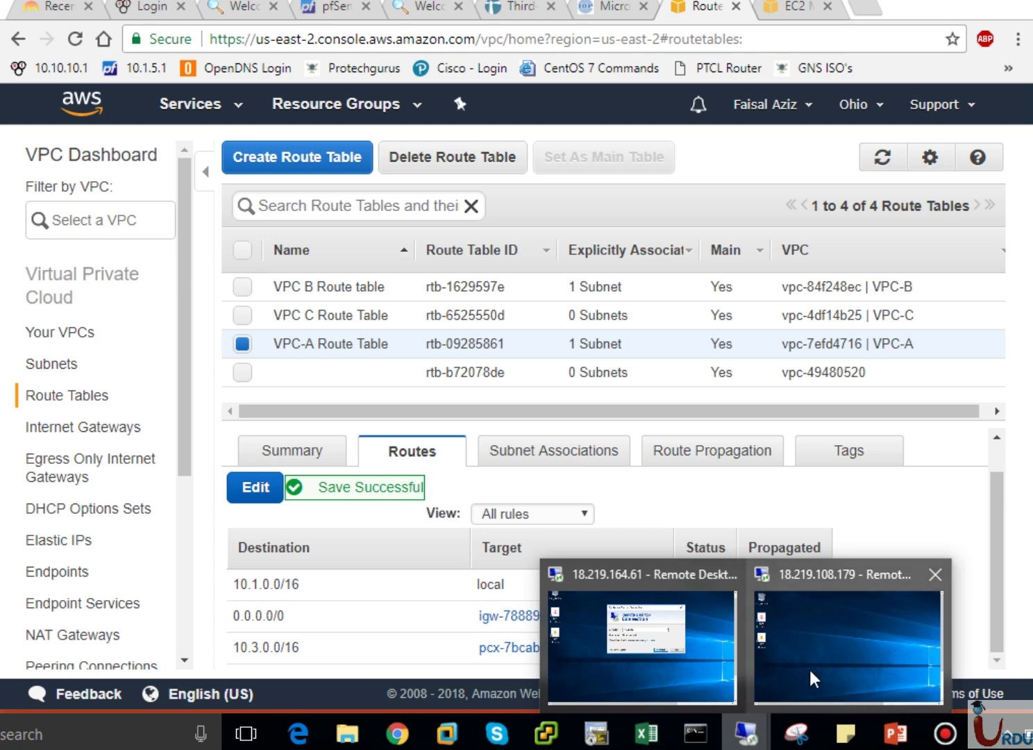
{"action": "left_click", "coordinate": [756, 674]}
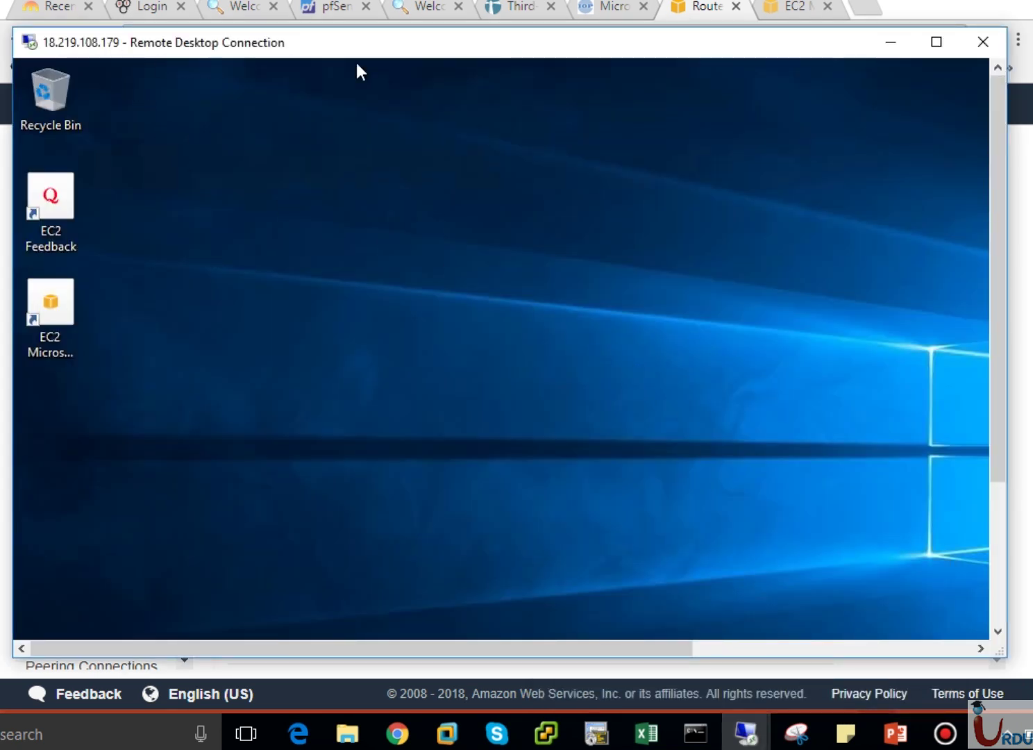
Check VPC-A EC2's IPs, then VPC-B EC2's private IP 10.2.1.59, in the instance list.
{"action": "left_click", "coordinate": [791, 10]}
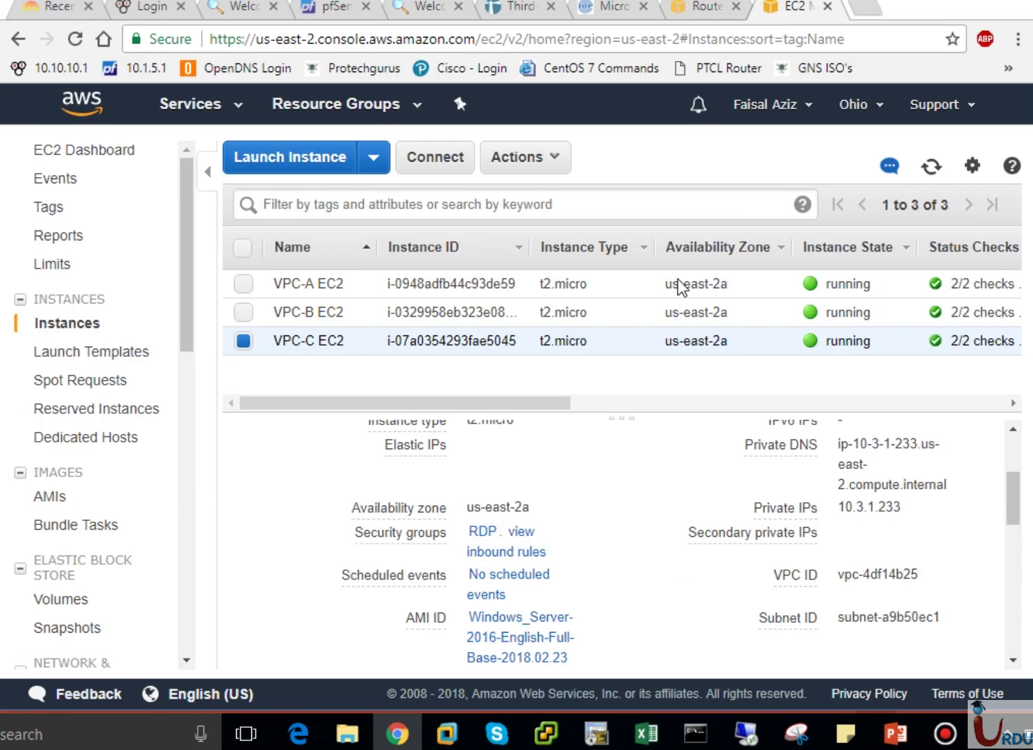
{"action": "left_click", "coordinate": [312, 286]}
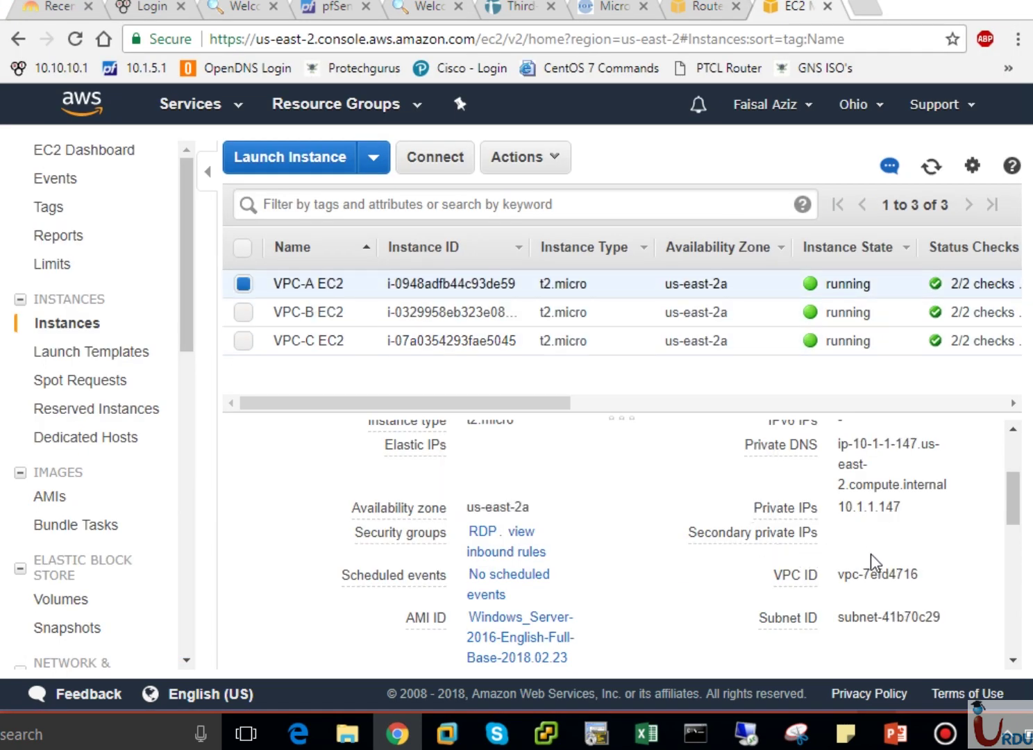
{"action": "scroll", "coordinate": [1013, 489], "scroll_direction": "up", "scroll_amount": 3}
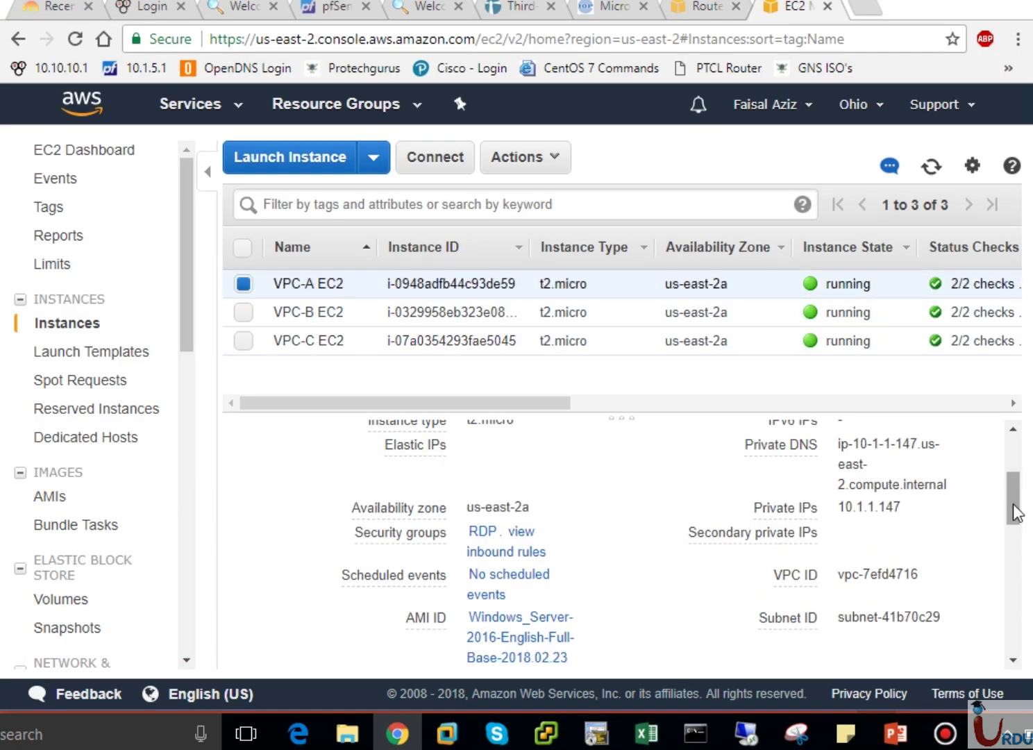
{"action": "scroll", "coordinate": [1014, 488], "scroll_direction": "up", "scroll_amount": 1}
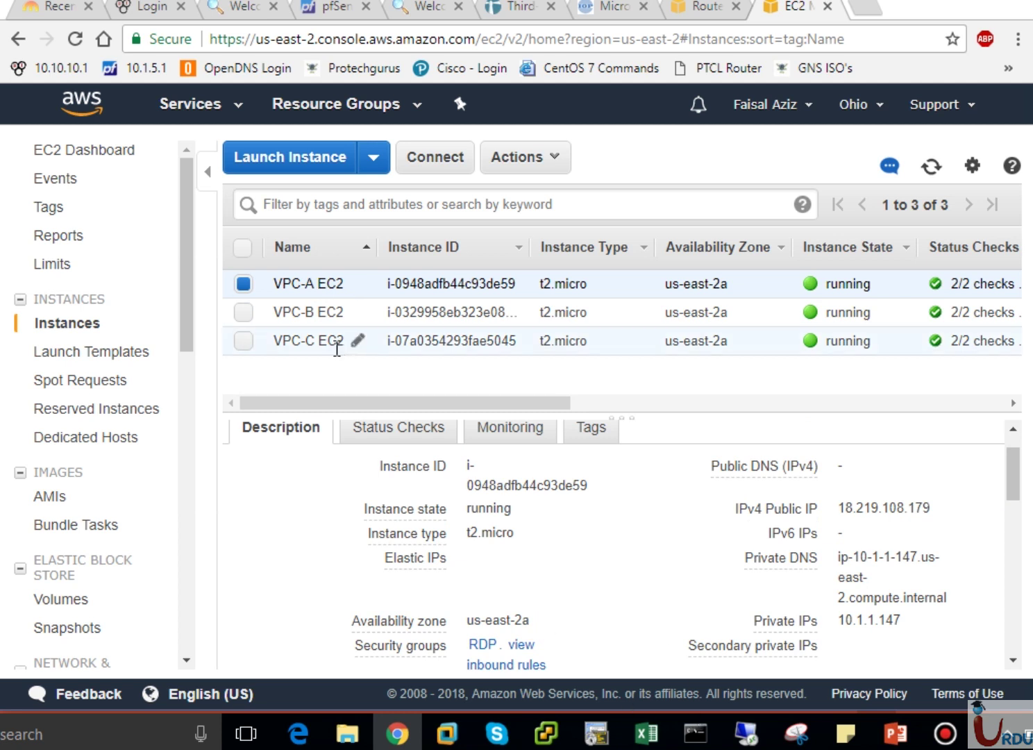
{"action": "left_click", "coordinate": [308, 314]}
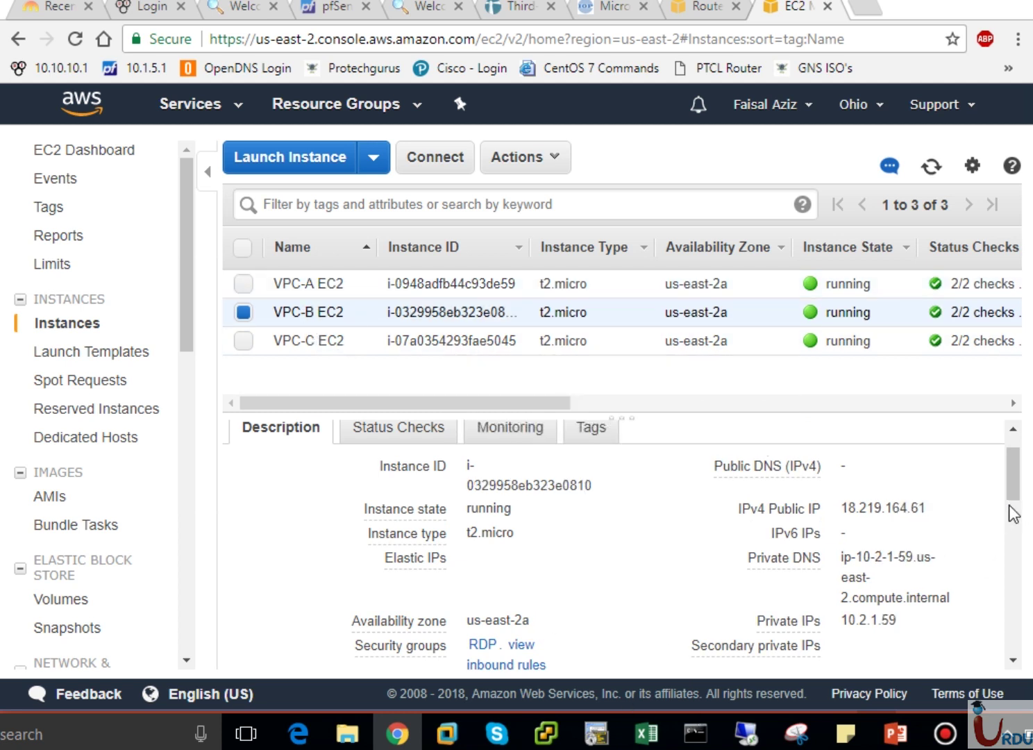
{"action": "scroll", "coordinate": [1015, 500], "scroll_direction": "down", "scroll_amount": 1}
{"action": "scroll", "coordinate": [1016, 499], "scroll_direction": "down", "scroll_amount": 1}
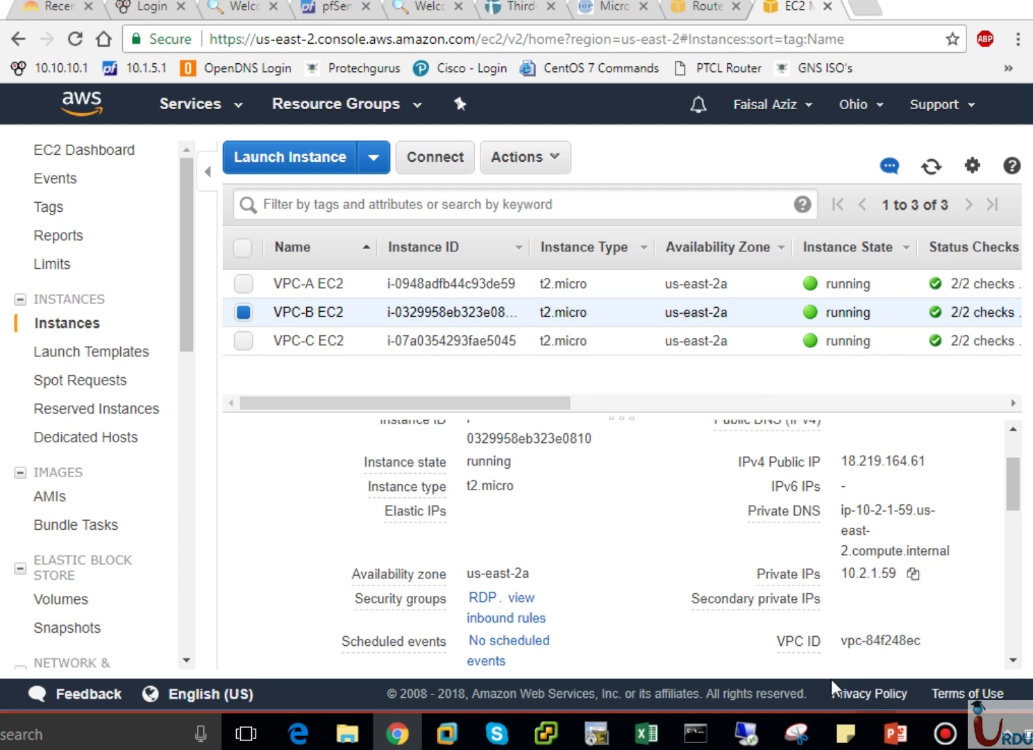
In VPC-A's remote session, launch Remote Desktop Connection from the Start search.
{"action": "mouse_move", "coordinate": [747, 733]}
{"action": "left_click", "coordinate": [812, 655]}
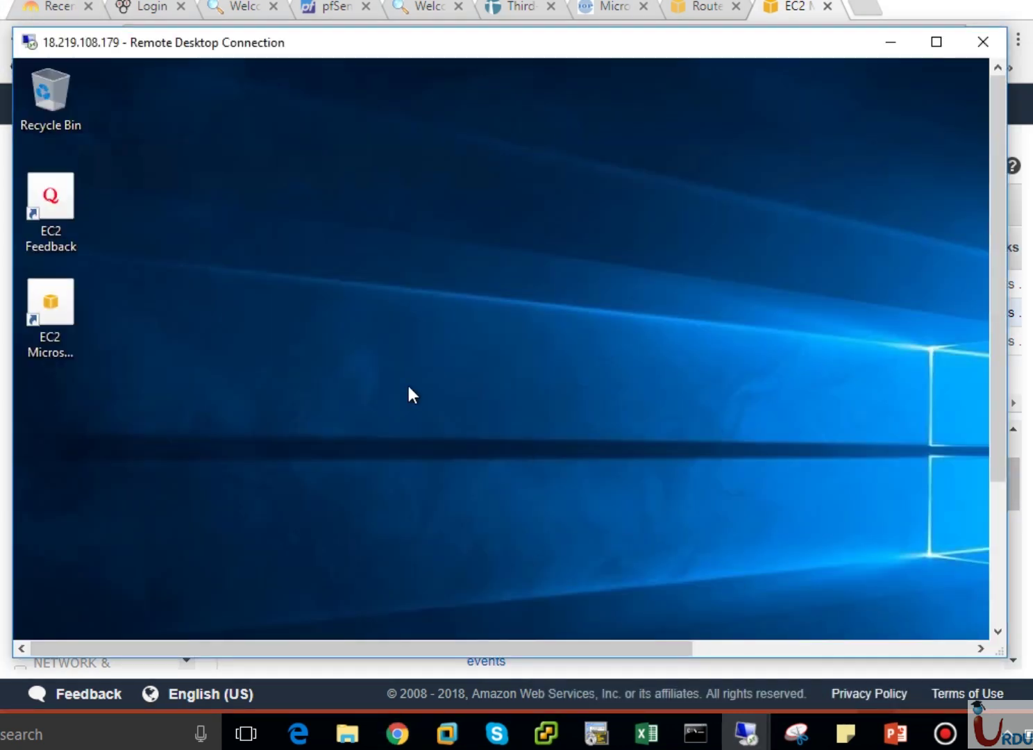
{"action": "left_click", "coordinate": [1001, 604]}
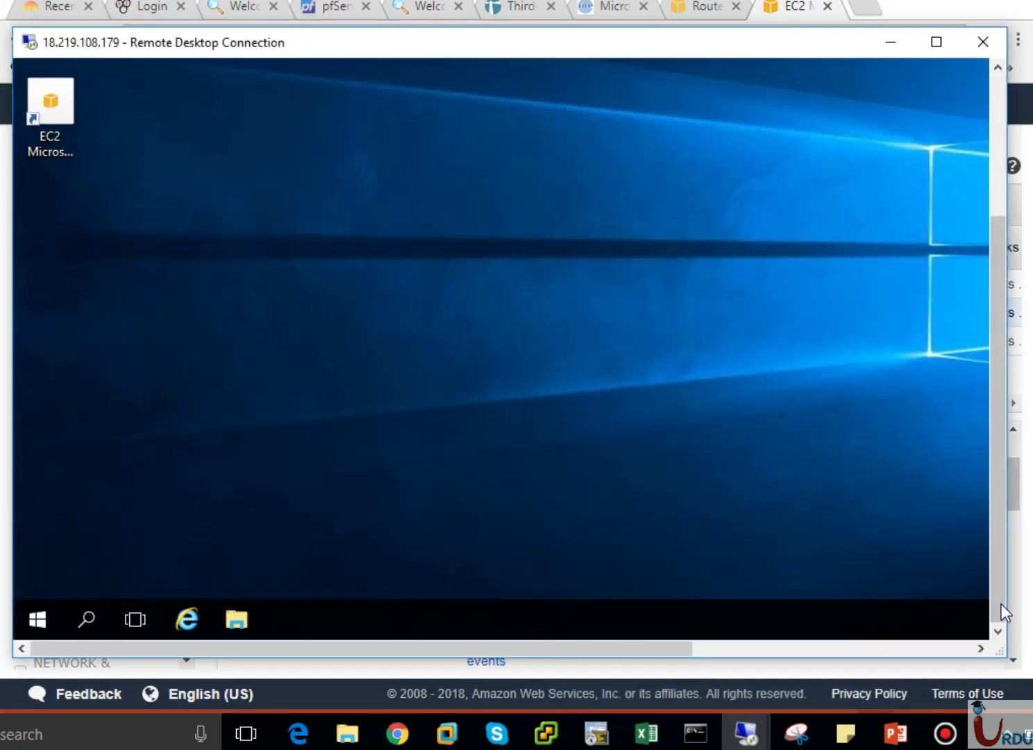
{"action": "left_click", "coordinate": [50, 617]}
{"action": "type", "text": "Remot"}
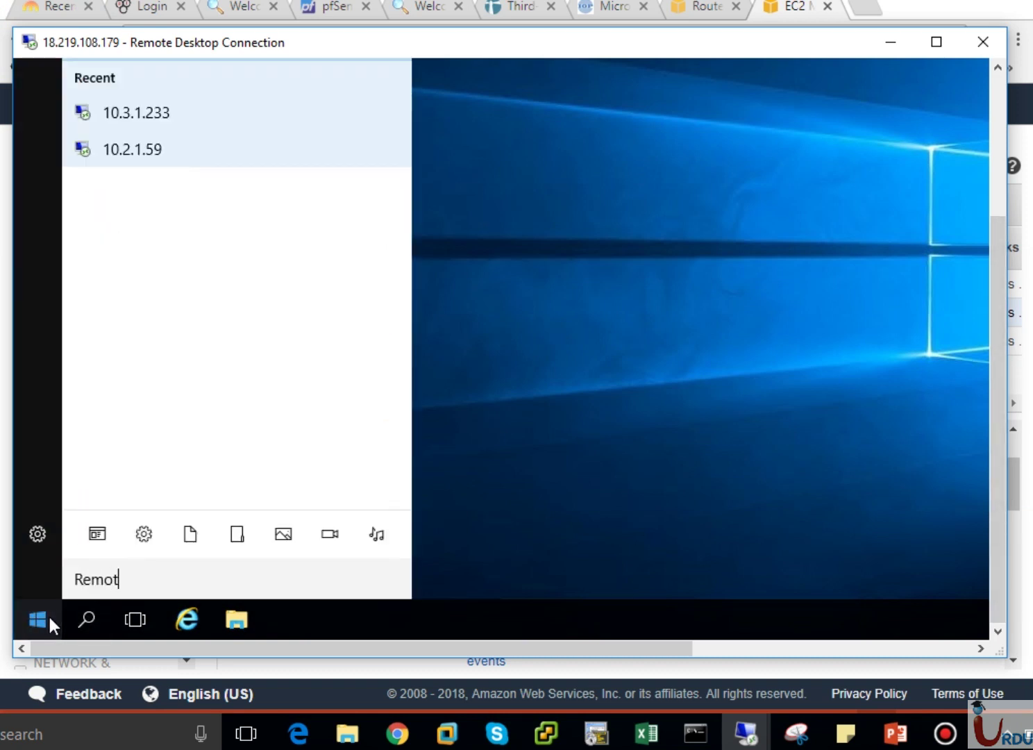
{"action": "key", "text": "Return"}
Try connecting to 10.2.1.59, dismiss the failure message, and return to the route-table slide.
{"action": "left_click", "coordinate": [1000, 139]}
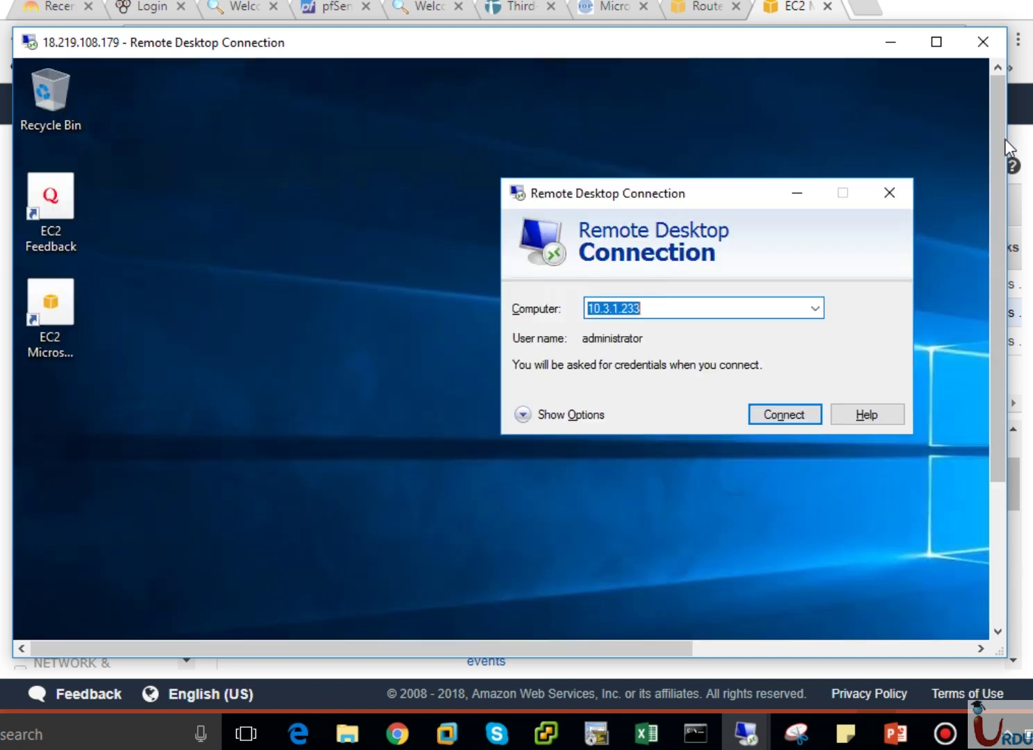
{"action": "type", "text": "10"}
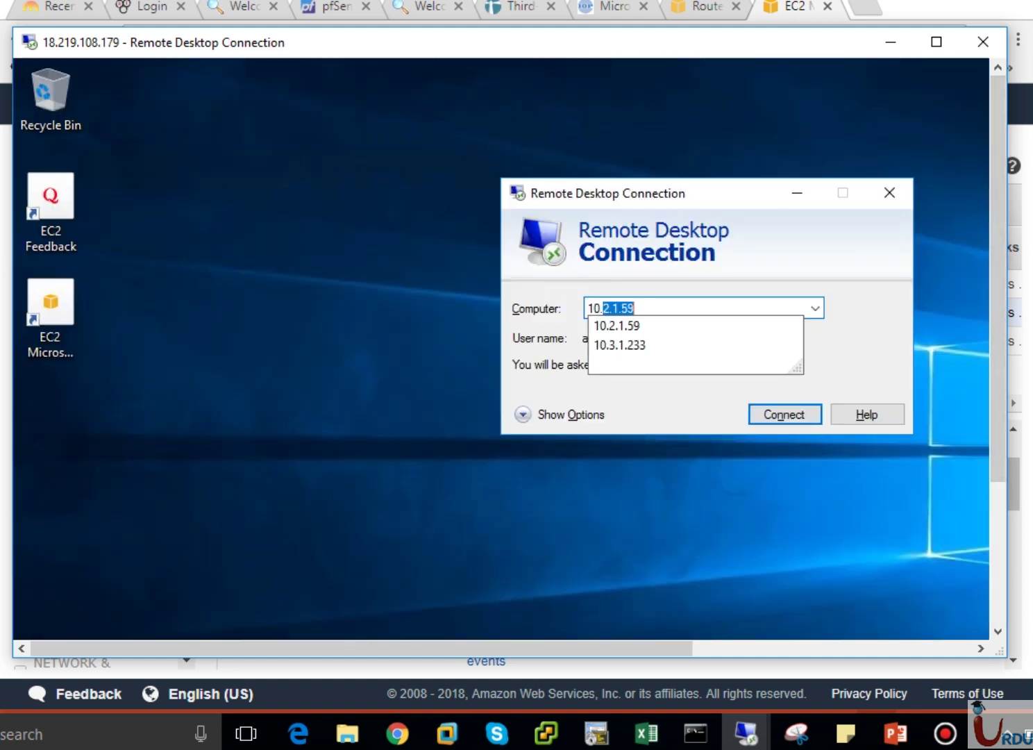
{"action": "type", "text": ".2.1."}
{"action": "key", "text": "Return"}
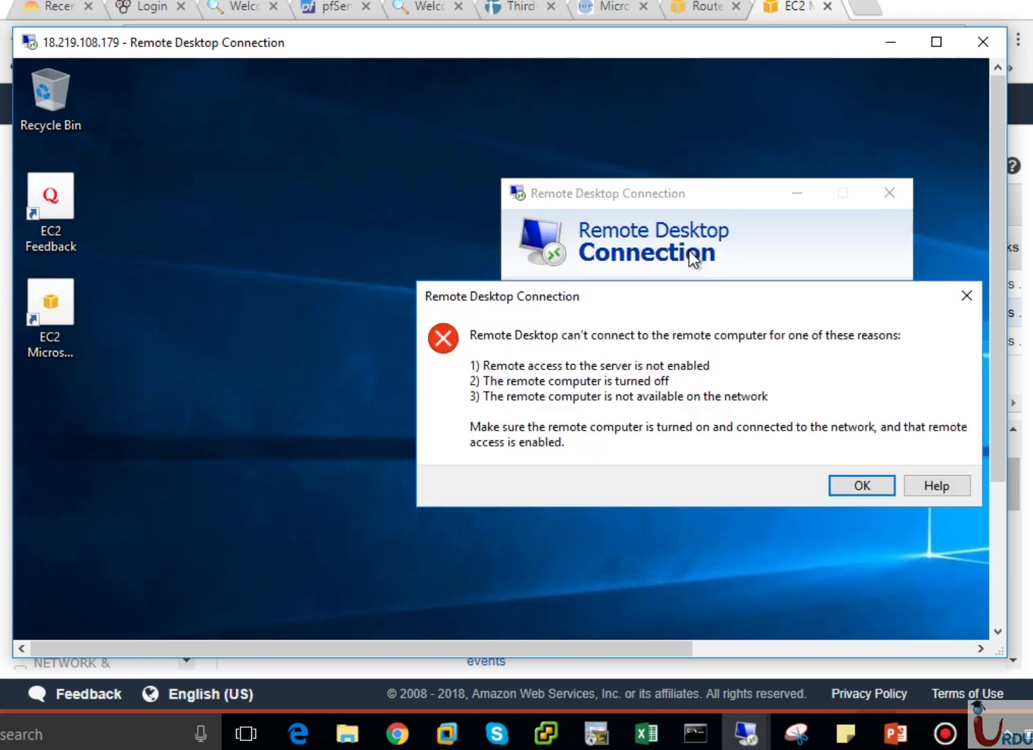
{"action": "left_click", "coordinate": [854, 485]}
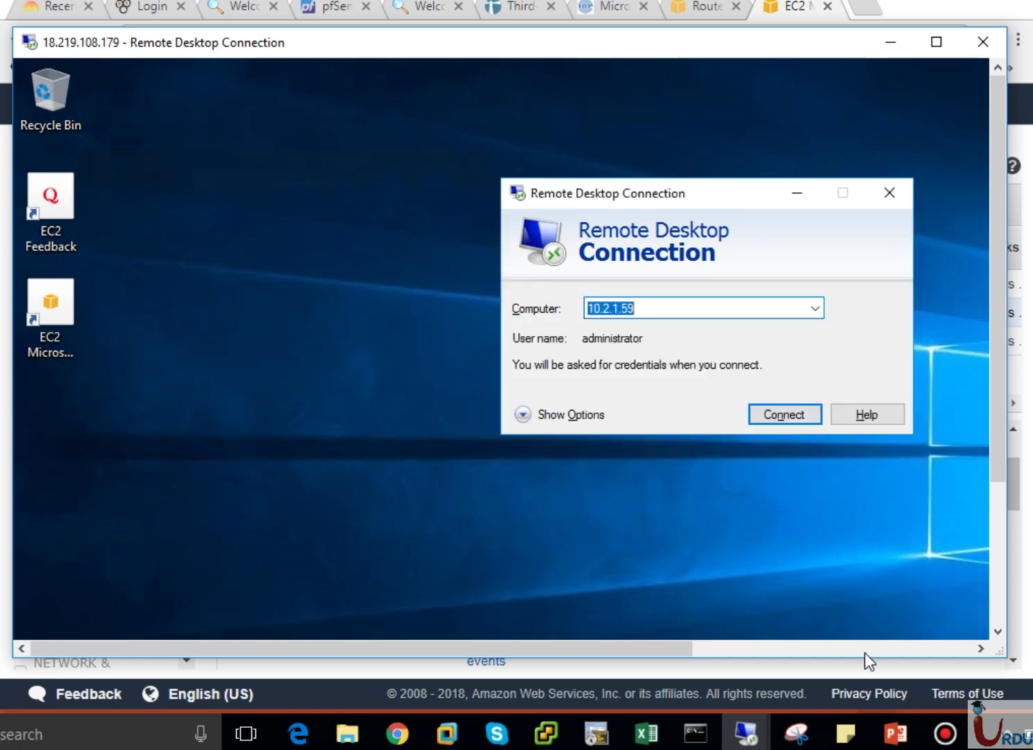
{"action": "left_click", "coordinate": [894, 733]}
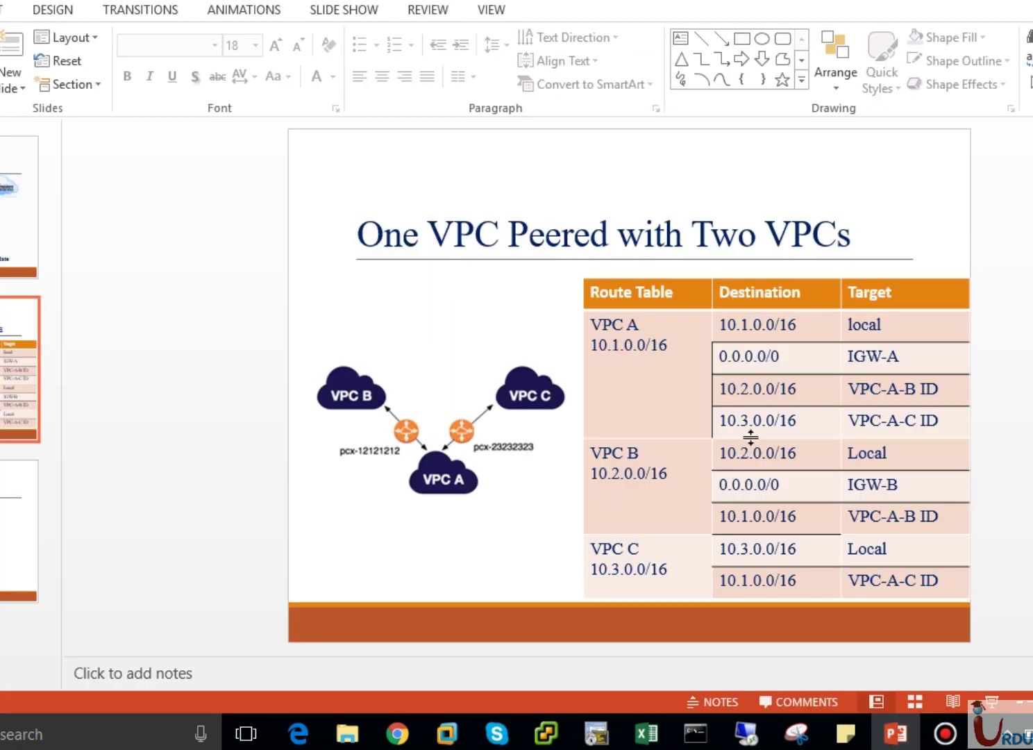
{"action": "left_click_drag", "start_coordinate": [724, 389], "coordinate": [804, 391]}
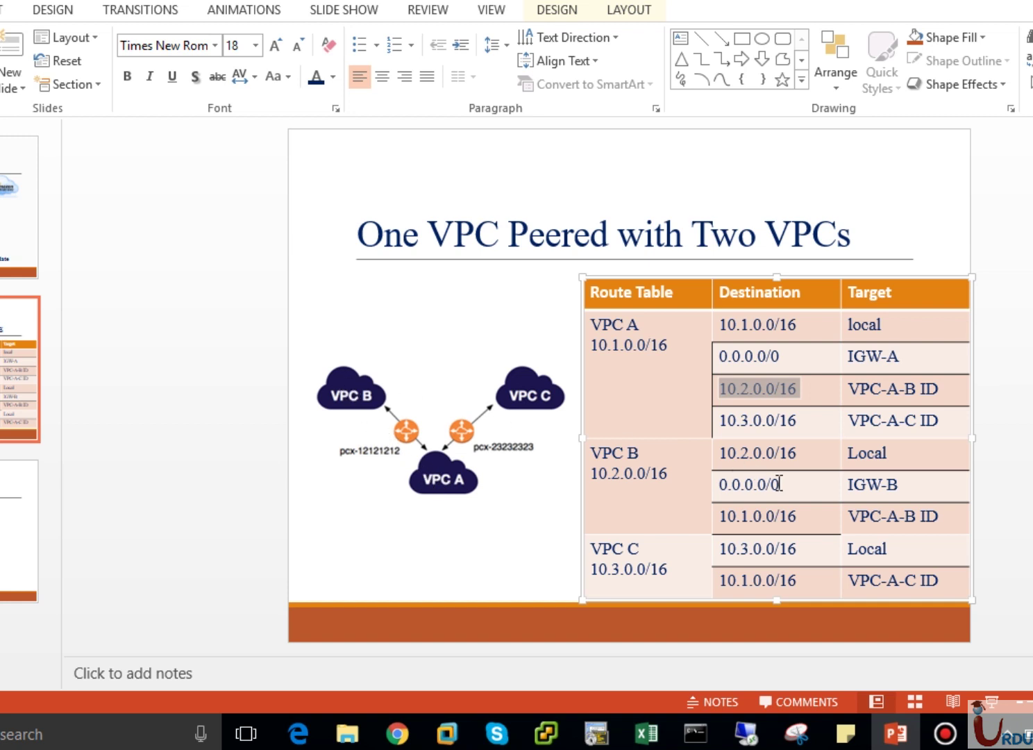
{"action": "left_click_drag", "start_coordinate": [722, 517], "coordinate": [780, 514]}
{"action": "left_click", "coordinate": [781, 514]}
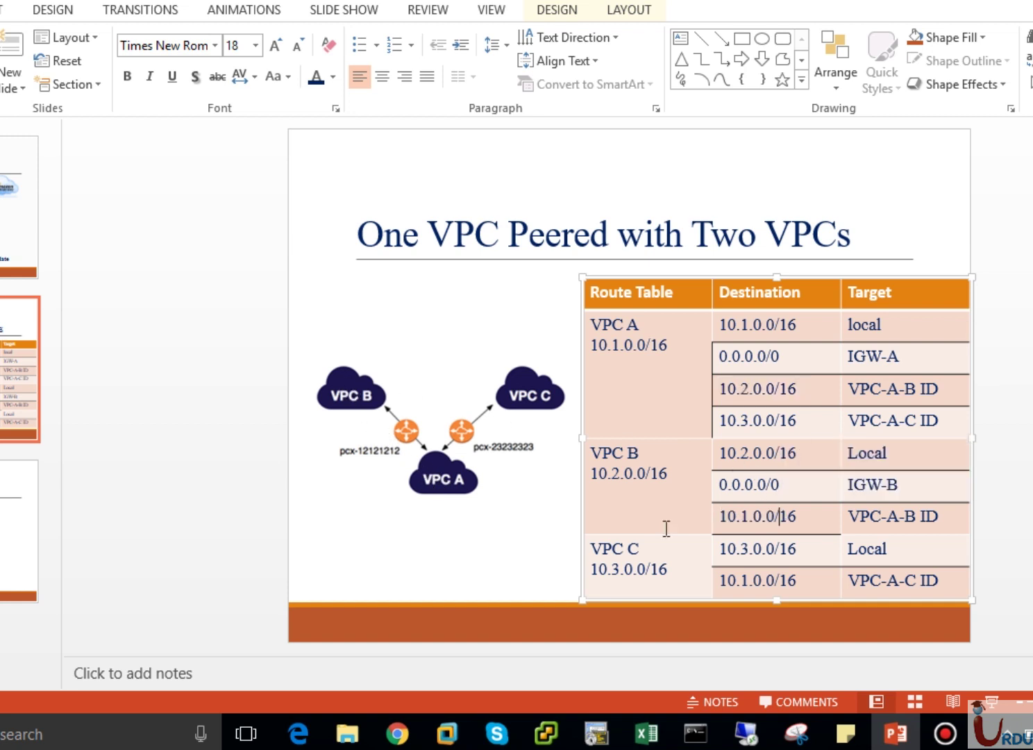
{"action": "mouse_move", "coordinate": [748, 743]}
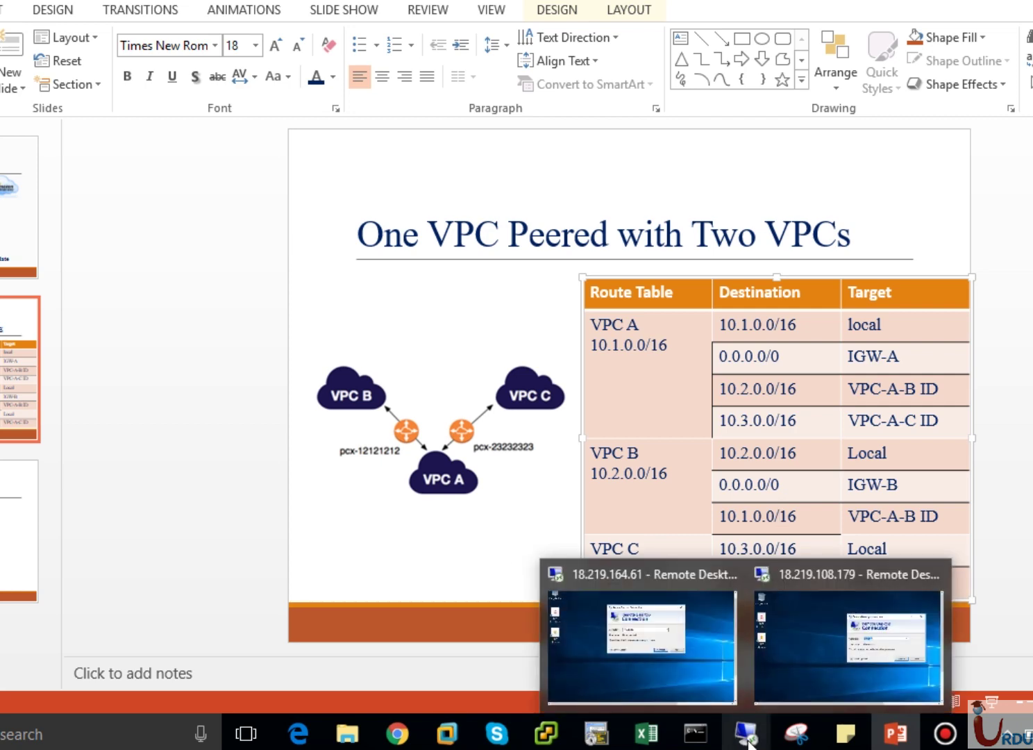
Dismiss the session-ended notice and reconnect to 18.219.164.61, bringing up its credentials prompt.
{"action": "left_click", "coordinate": [638, 622]}
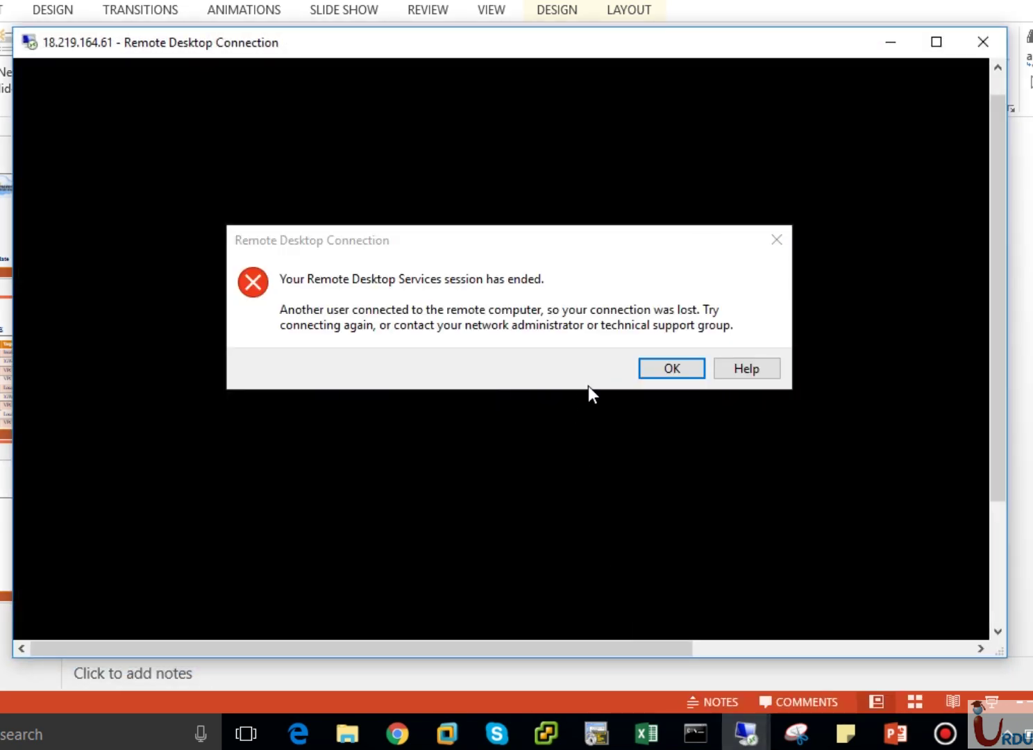
{"action": "left_click", "coordinate": [669, 371]}
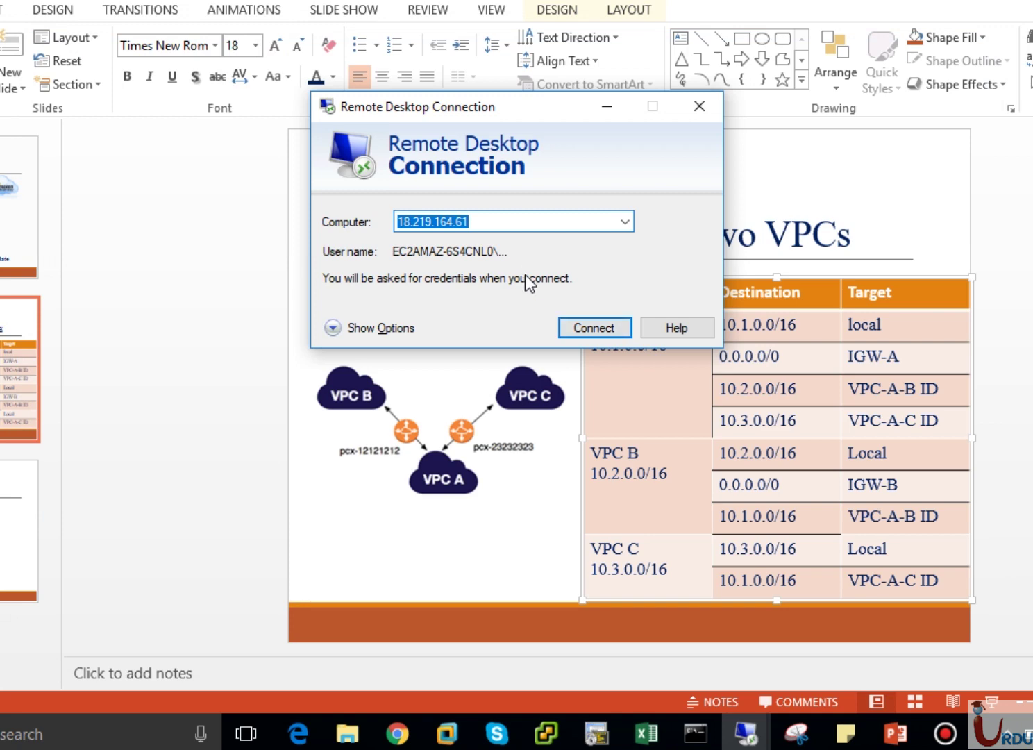
{"action": "left_click", "coordinate": [577, 332]}
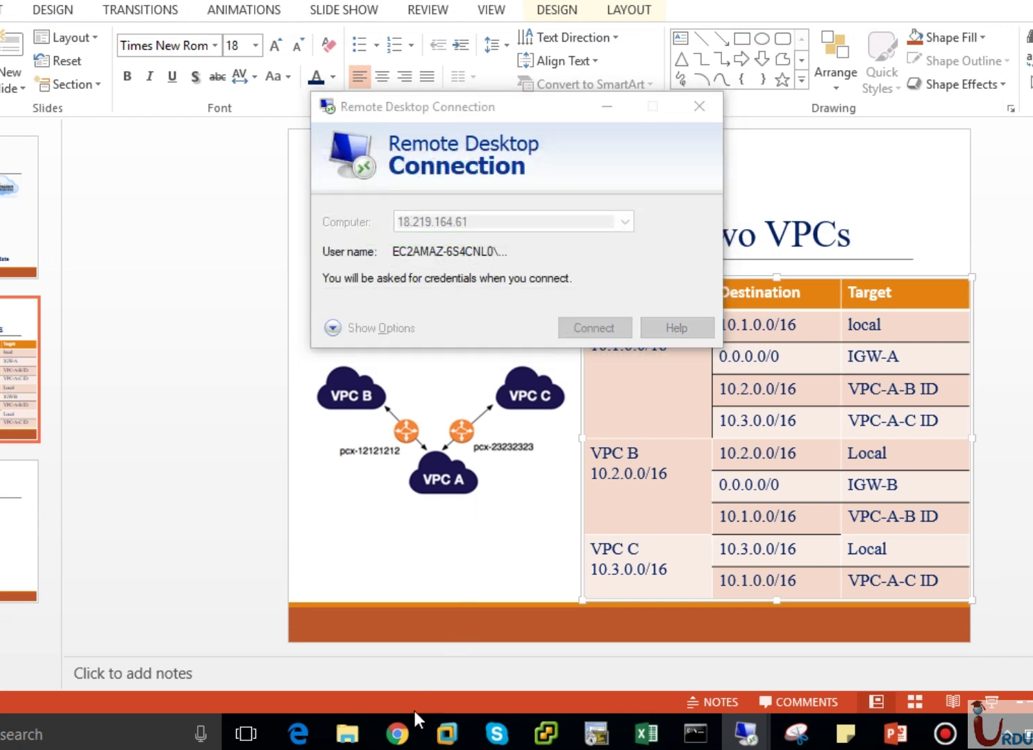
{"action": "left_click", "coordinate": [399, 735]}
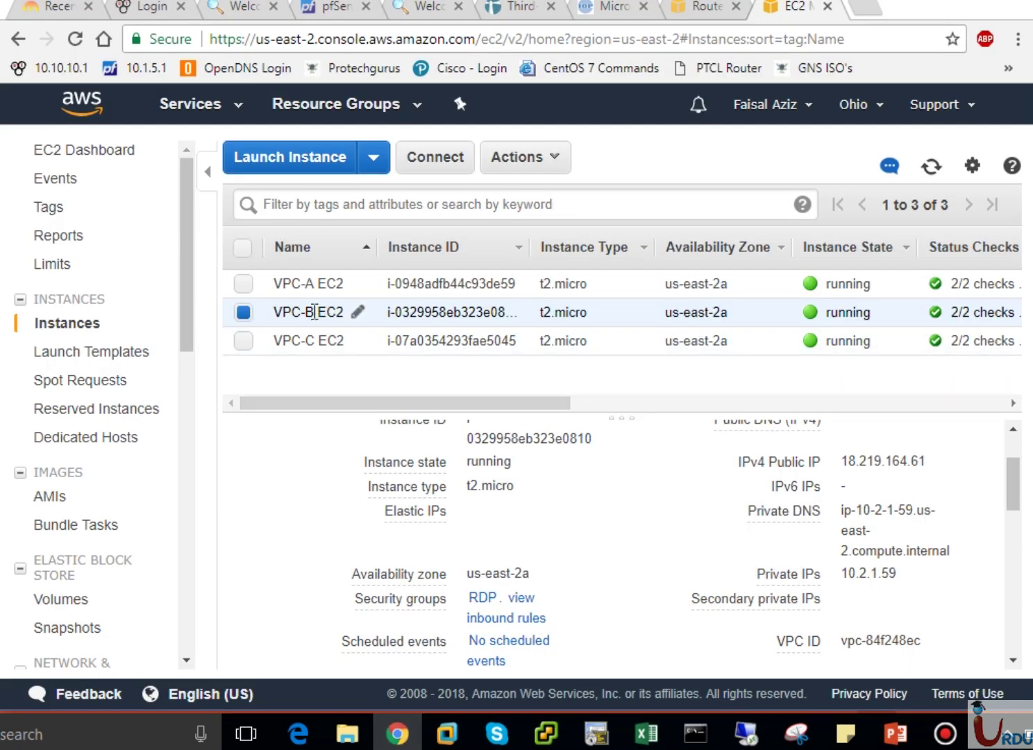
{"action": "mouse_move", "coordinate": [926, 515]}
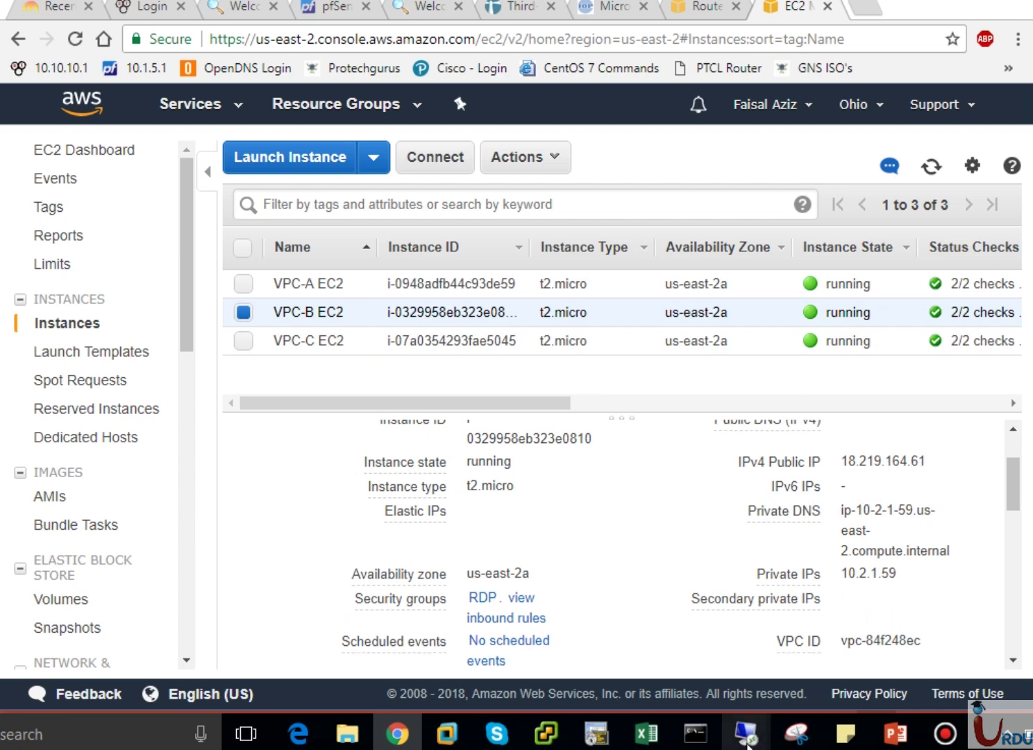
{"action": "mouse_move", "coordinate": [746, 735]}
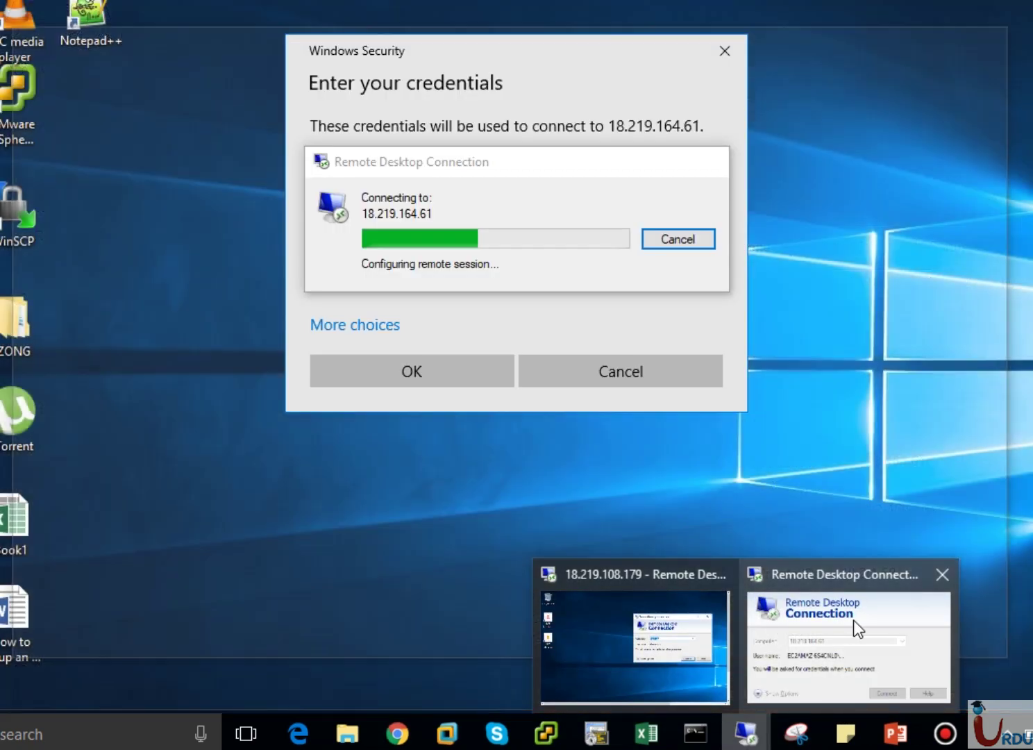
{"action": "left_click", "coordinate": [852, 620]}
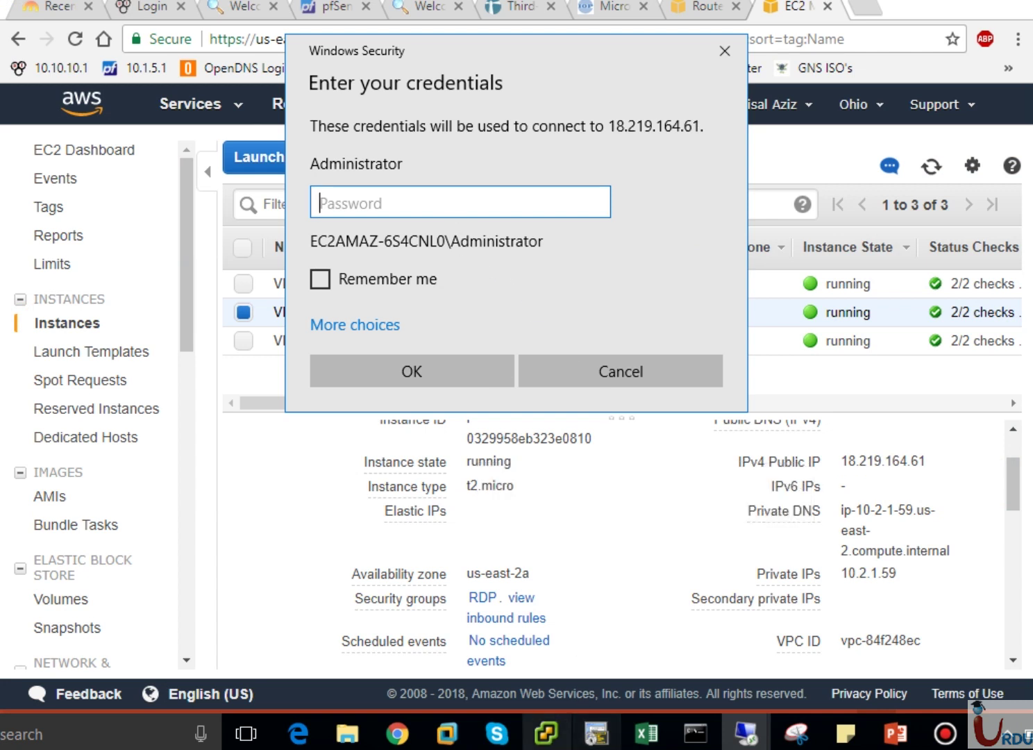
Paste the second saved password from the notes into Windows Security and sign in.
{"action": "left_click", "coordinate": [844, 733]}
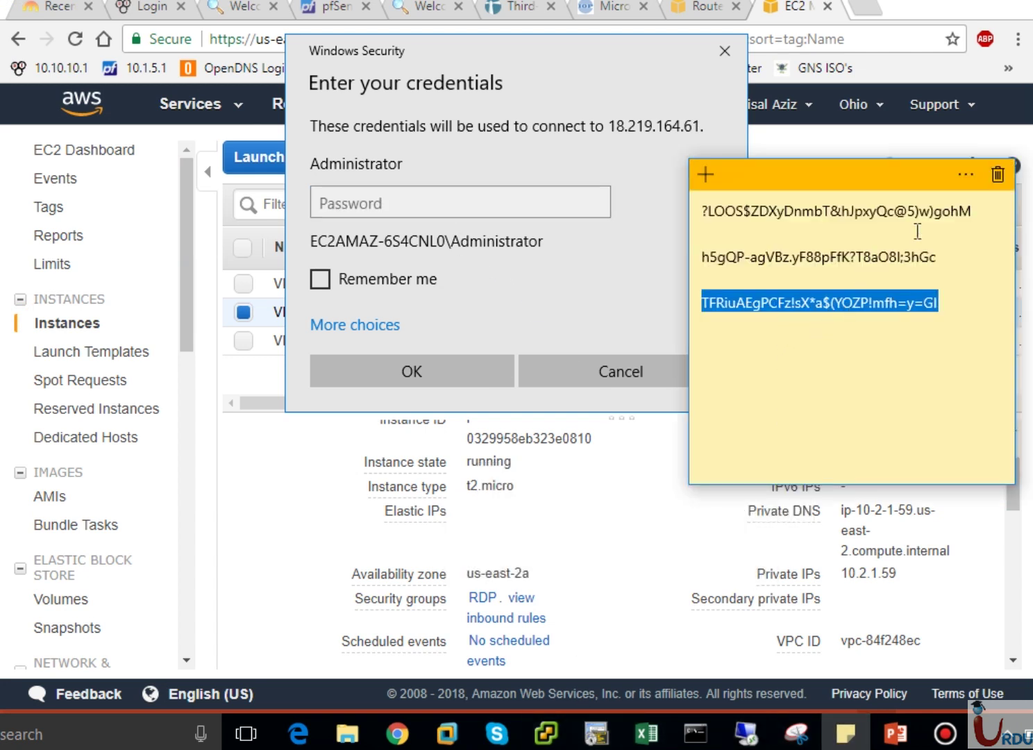
{"action": "left_click_drag", "start_coordinate": [943, 258], "coordinate": [723, 258]}
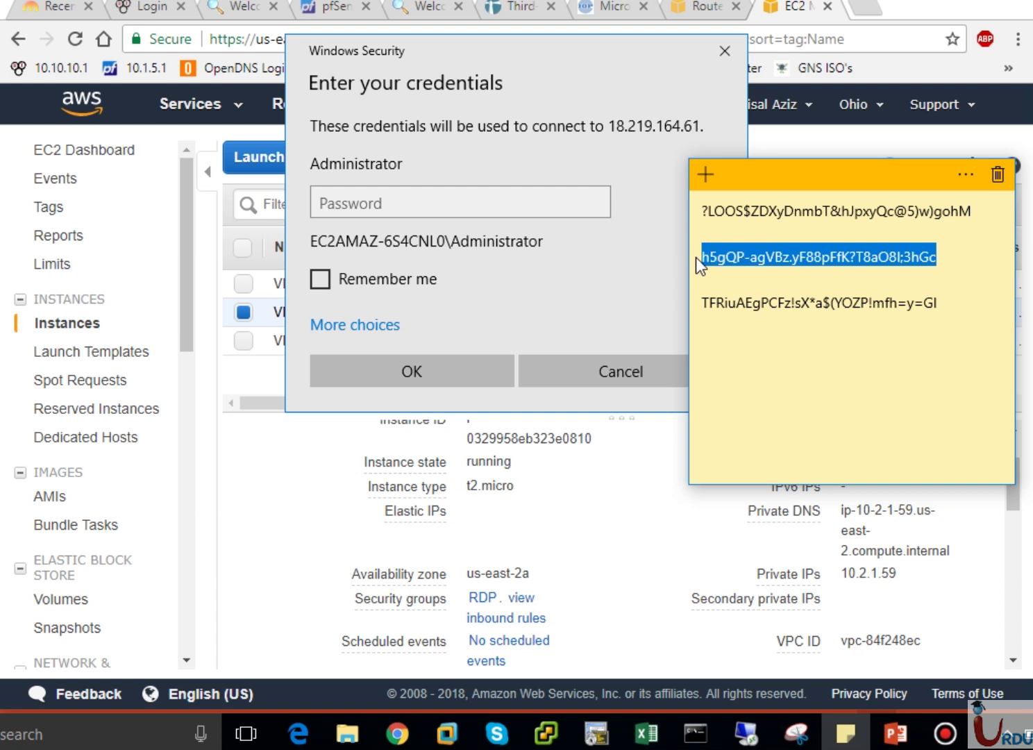
{"action": "key", "text": "ctrl+c"}
{"action": "left_click", "coordinate": [456, 208]}
{"action": "key", "text": "ctrl+v"}
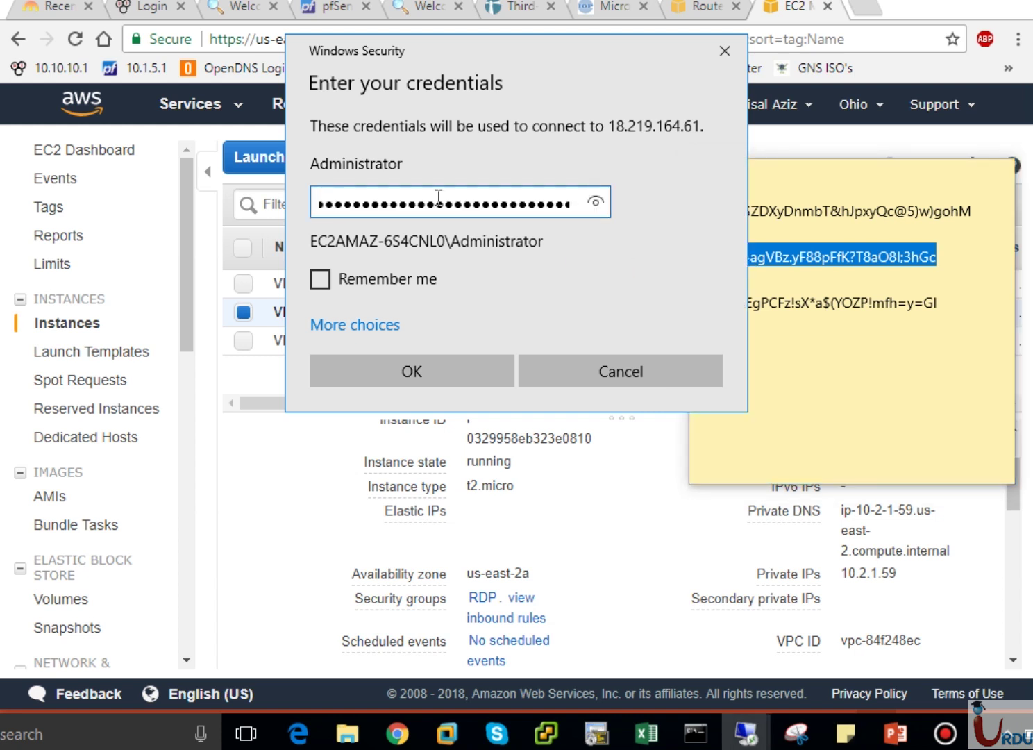
{"action": "left_click", "coordinate": [422, 368]}
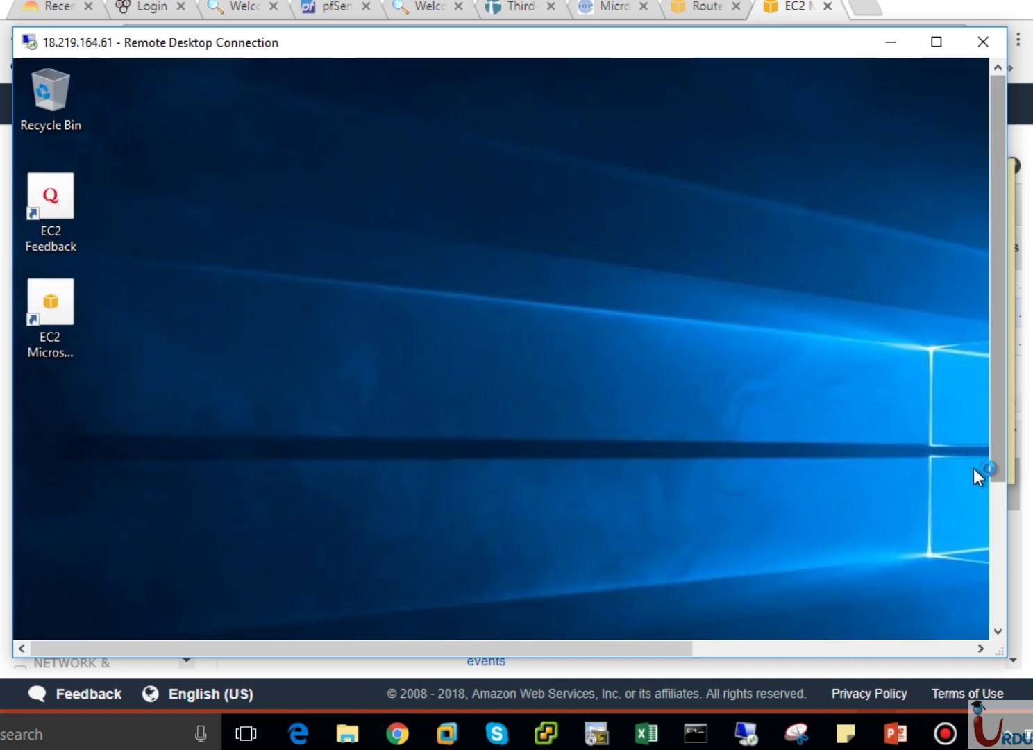
Inside VPC-B's session, launch Remote Desktop Connection from Start and begin entering 10.1.
{"action": "left_click", "coordinate": [999, 518]}
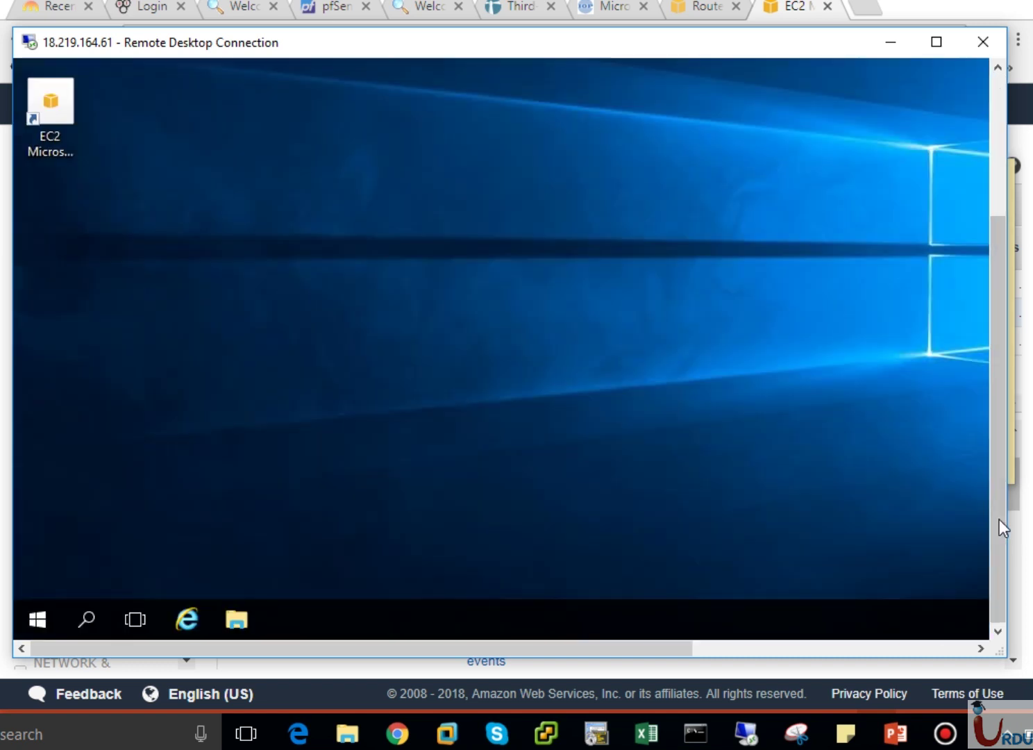
{"action": "left_click", "coordinate": [47, 619]}
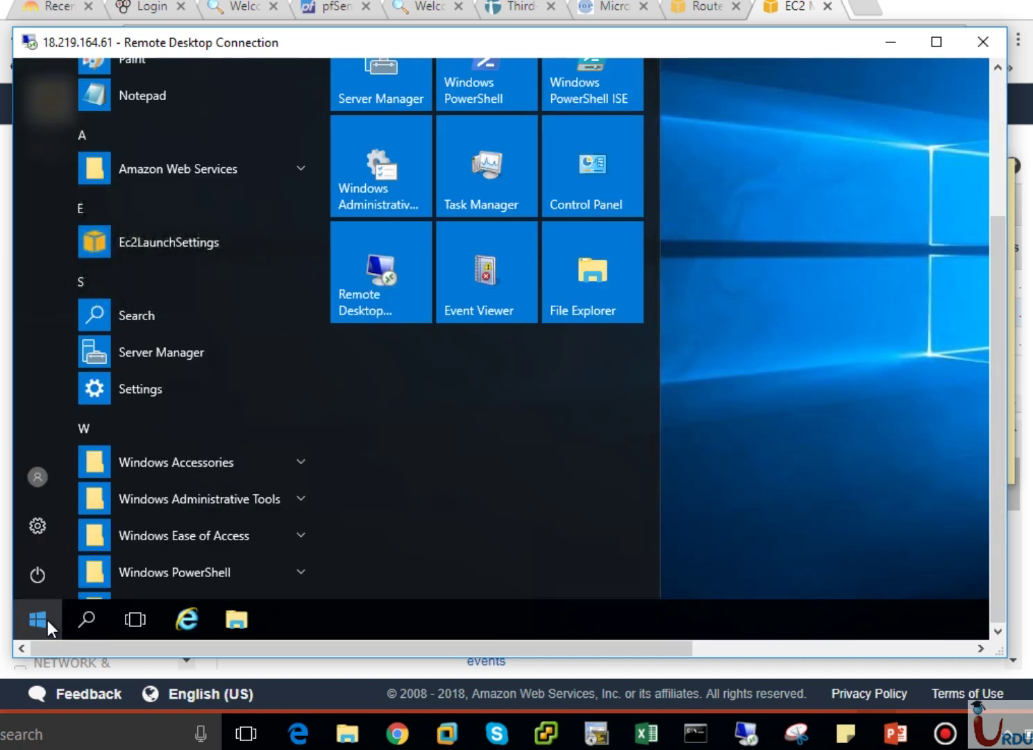
{"action": "left_click", "coordinate": [47, 620]}
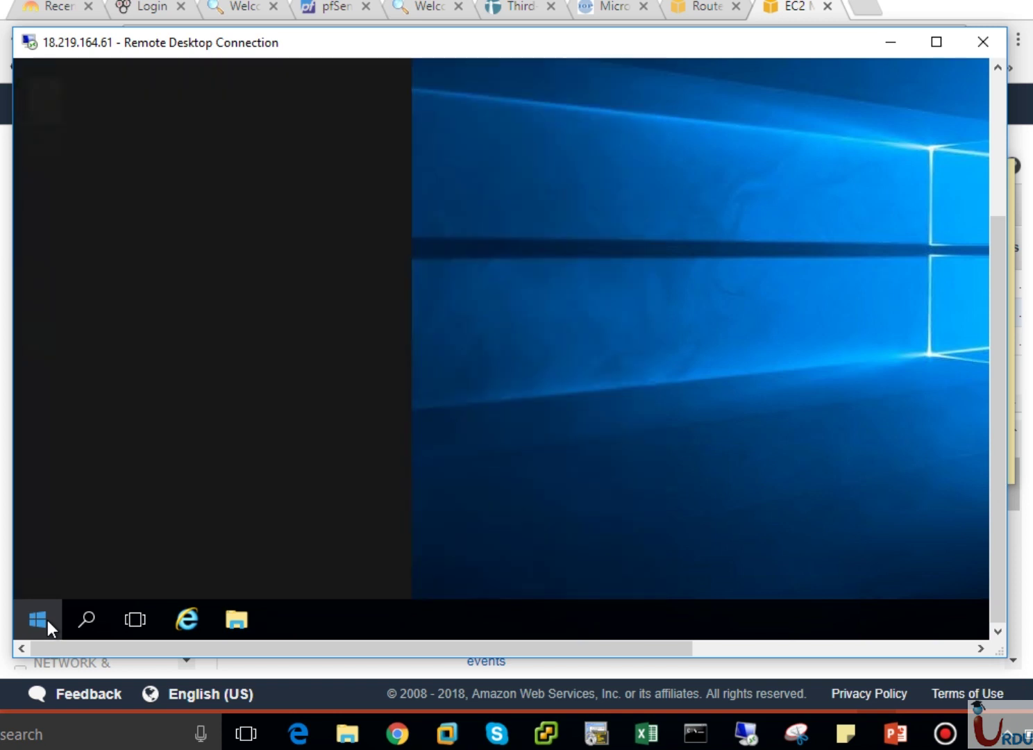
{"action": "type", "text": "R"}
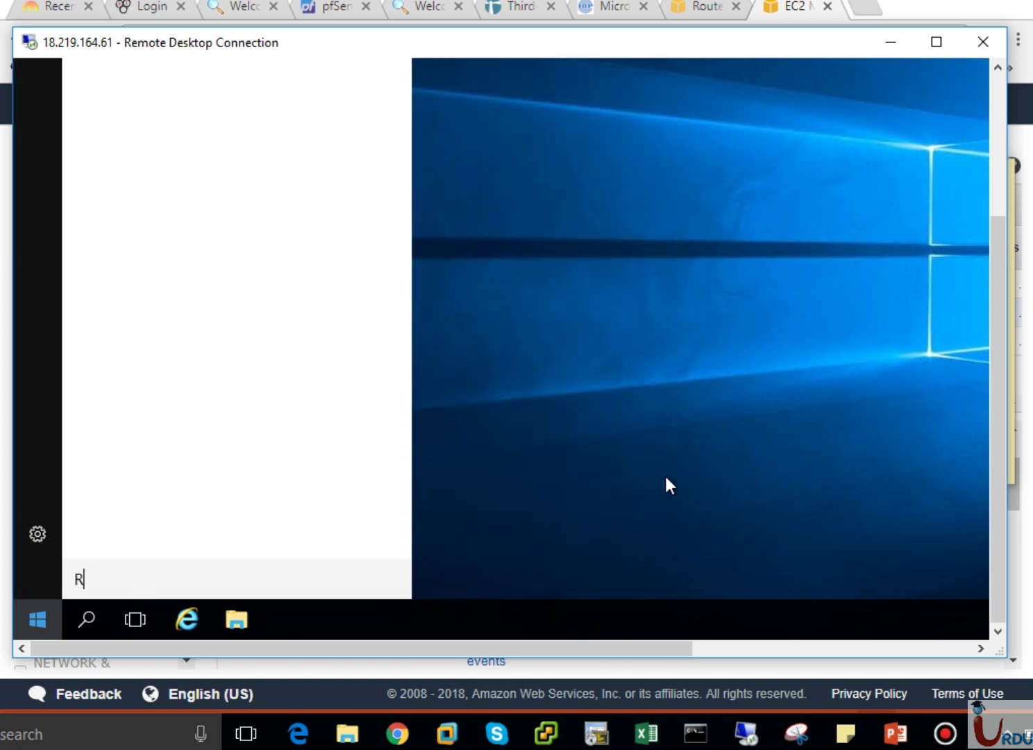
{"action": "type", "text": "emote"}
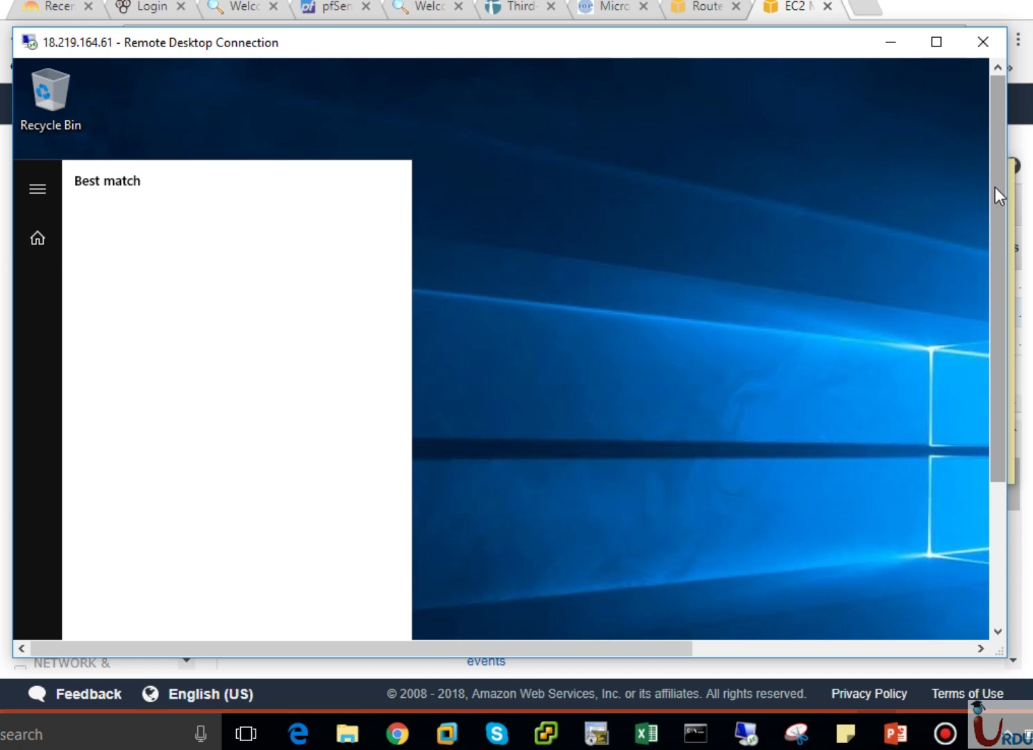
{"action": "left_click_drag", "start_coordinate": [995, 188], "coordinate": [994, 302]}
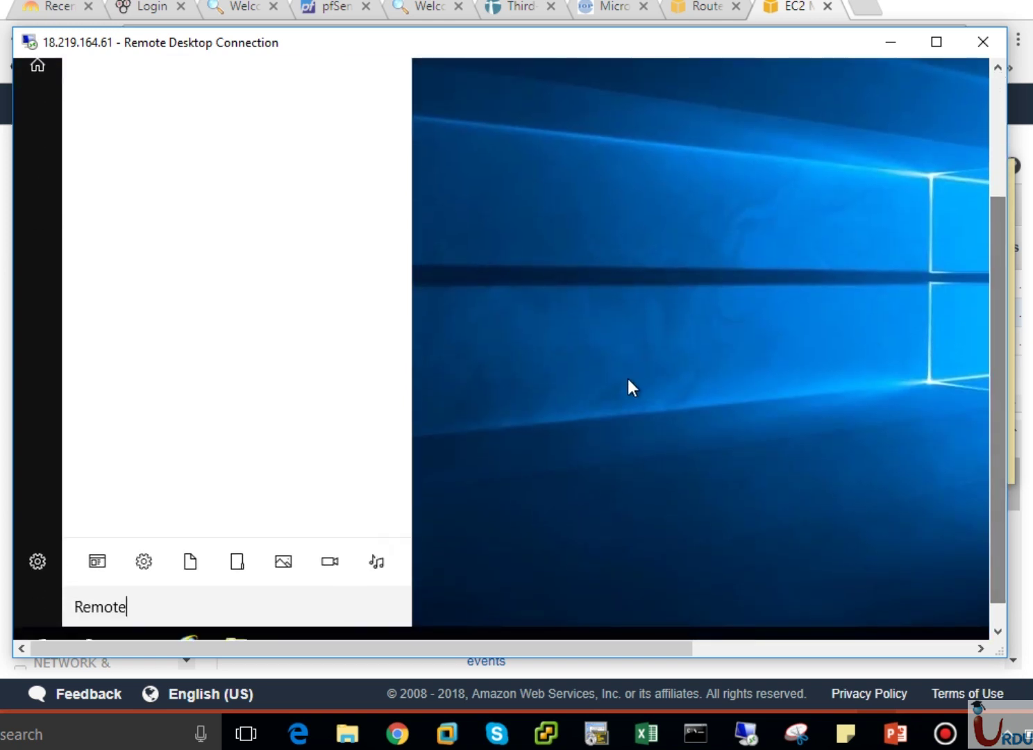
{"action": "left_click", "coordinate": [59, 632]}
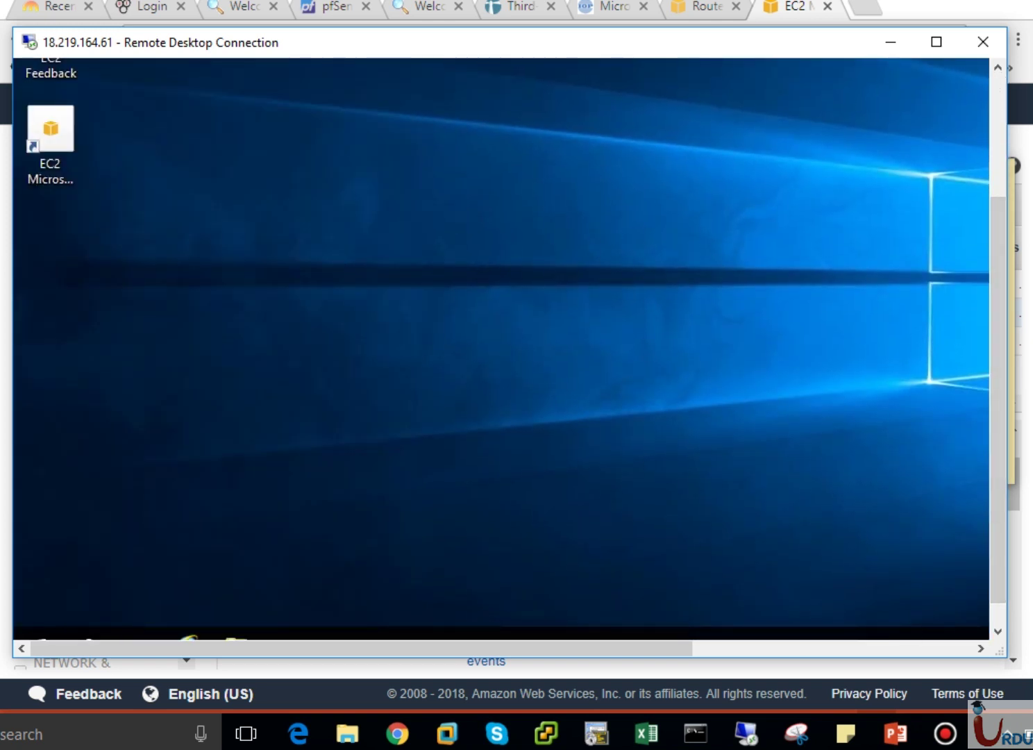
{"action": "left_click", "coordinate": [1002, 616]}
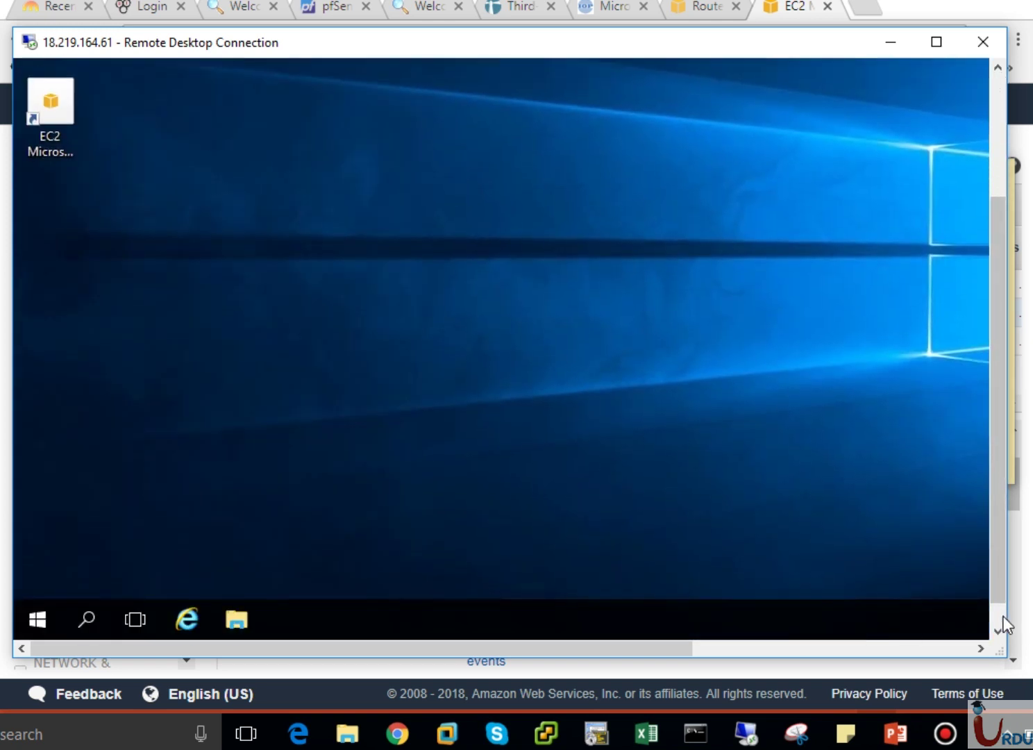
{"action": "left_click", "coordinate": [38, 618]}
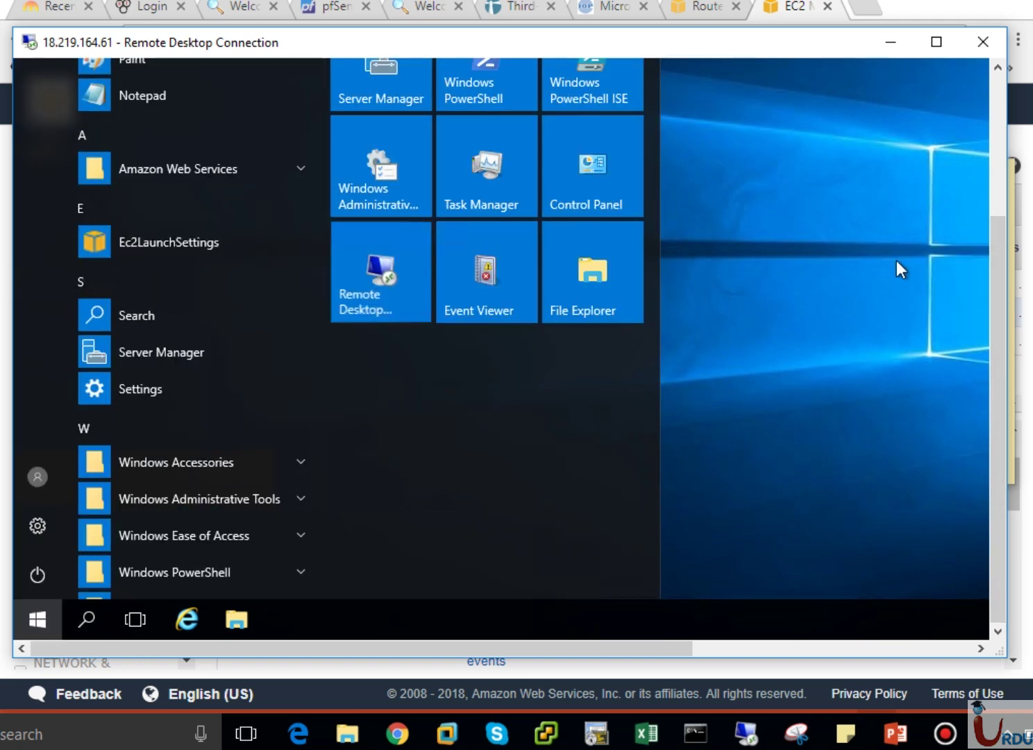
{"action": "left_click", "coordinate": [999, 204]}
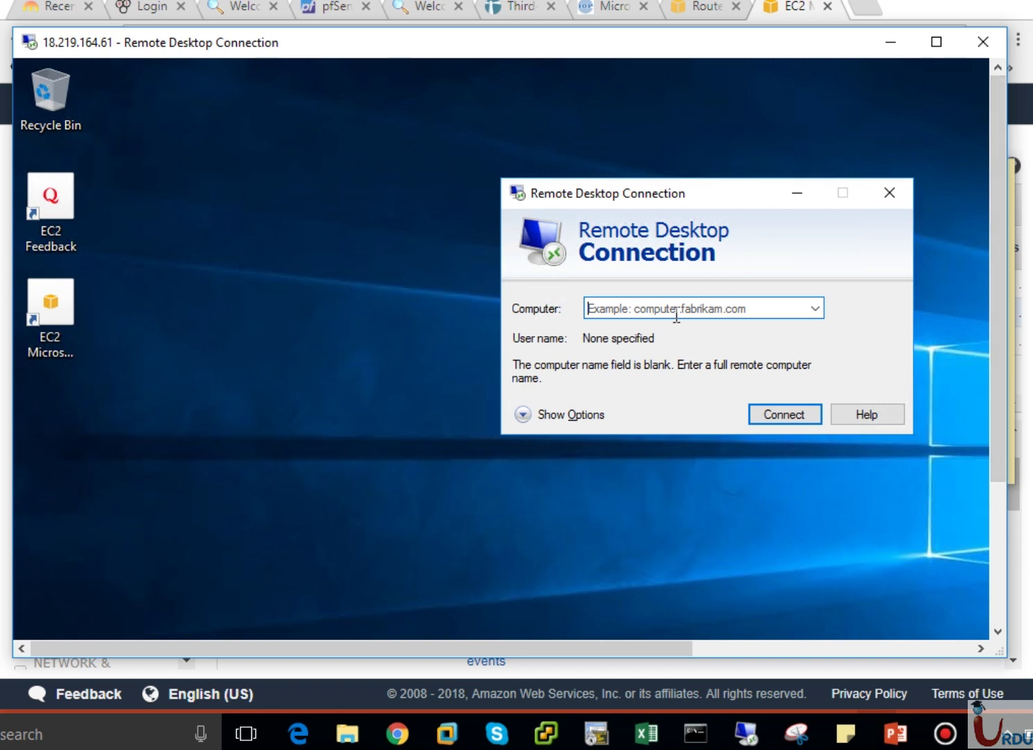
{"action": "type", "text": "10"}
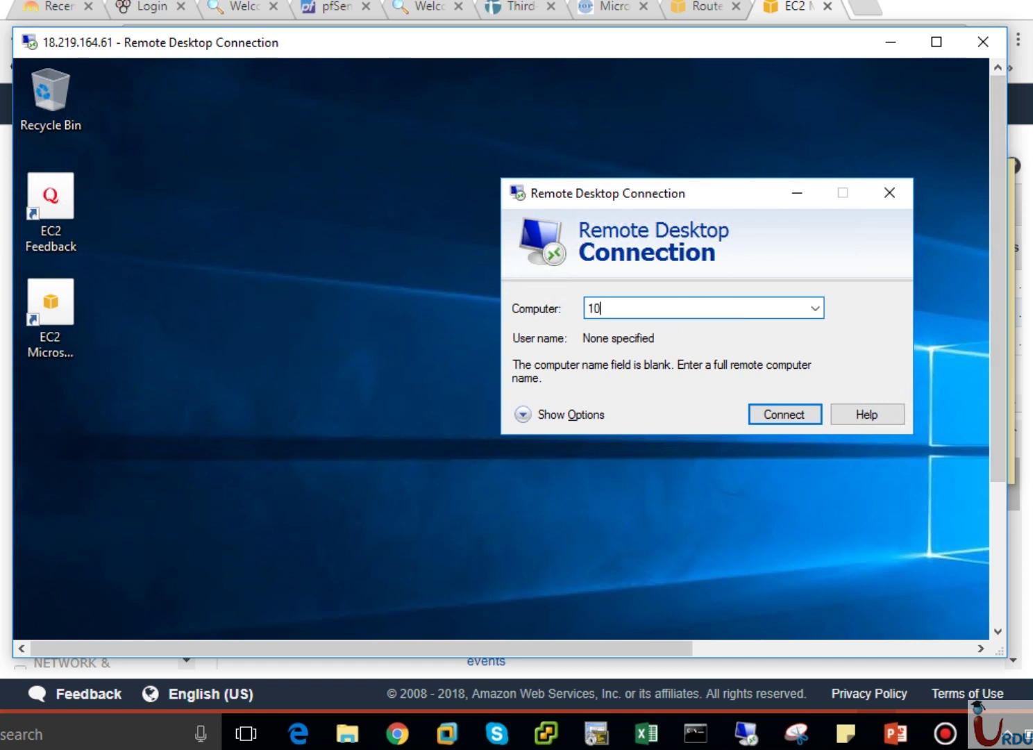
{"action": "type", "text": ".1"}
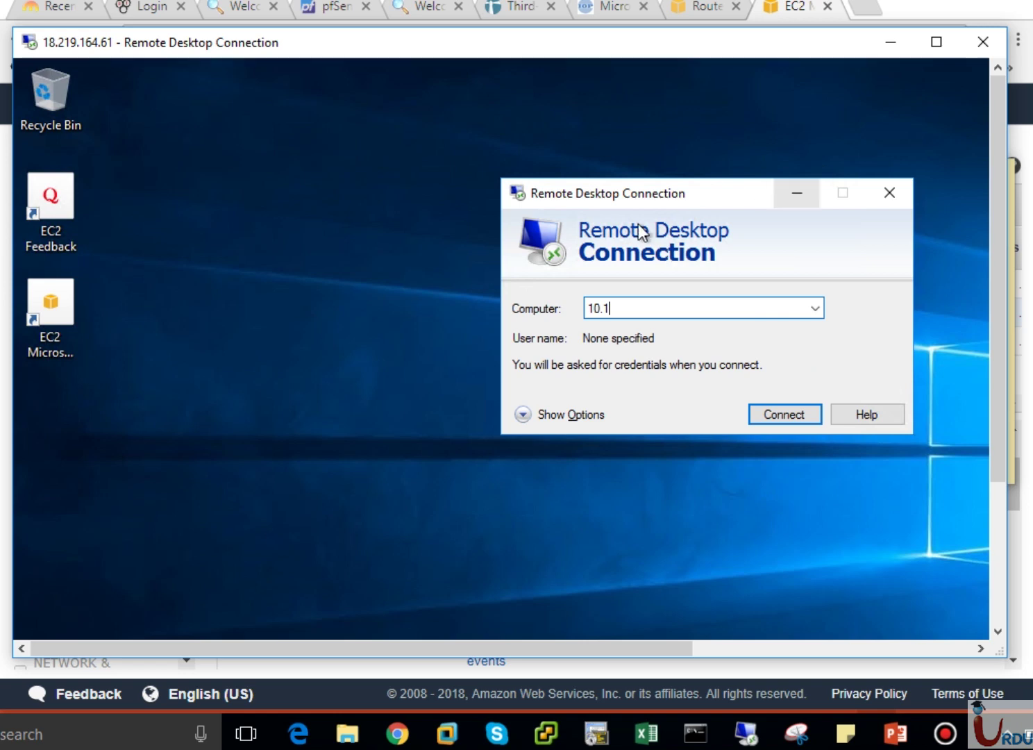
Look up VPC-A EC2's private IP, 10.1.1.147, on the EC2 instances page.
{"action": "left_click", "coordinate": [397, 733]}
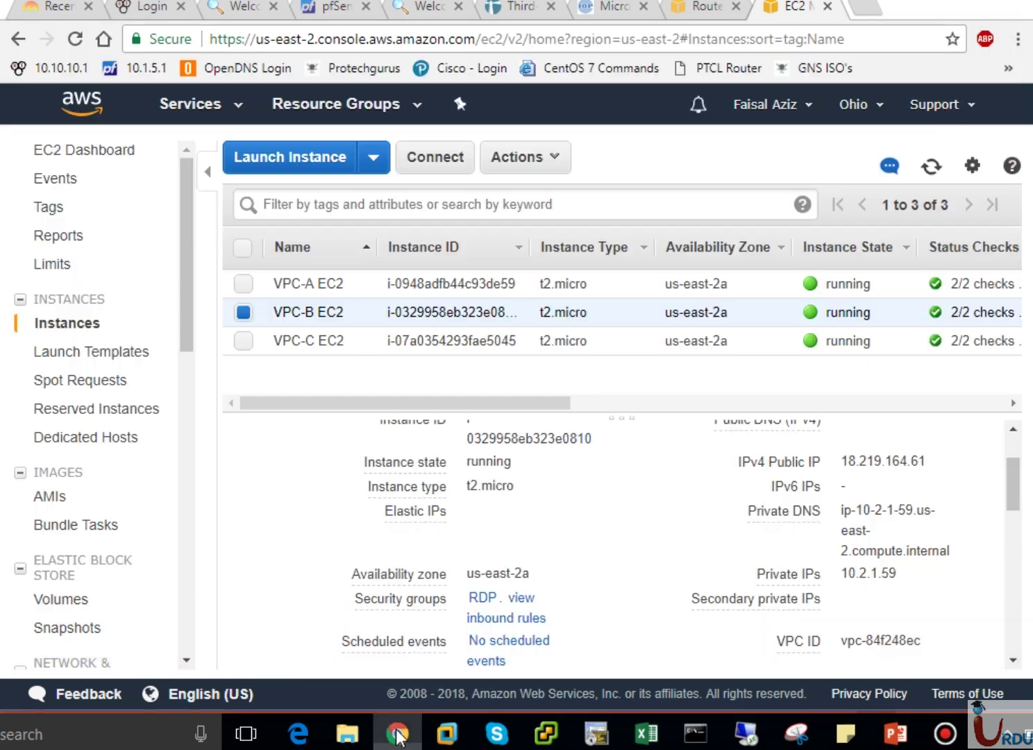
{"action": "left_click", "coordinate": [304, 285]}
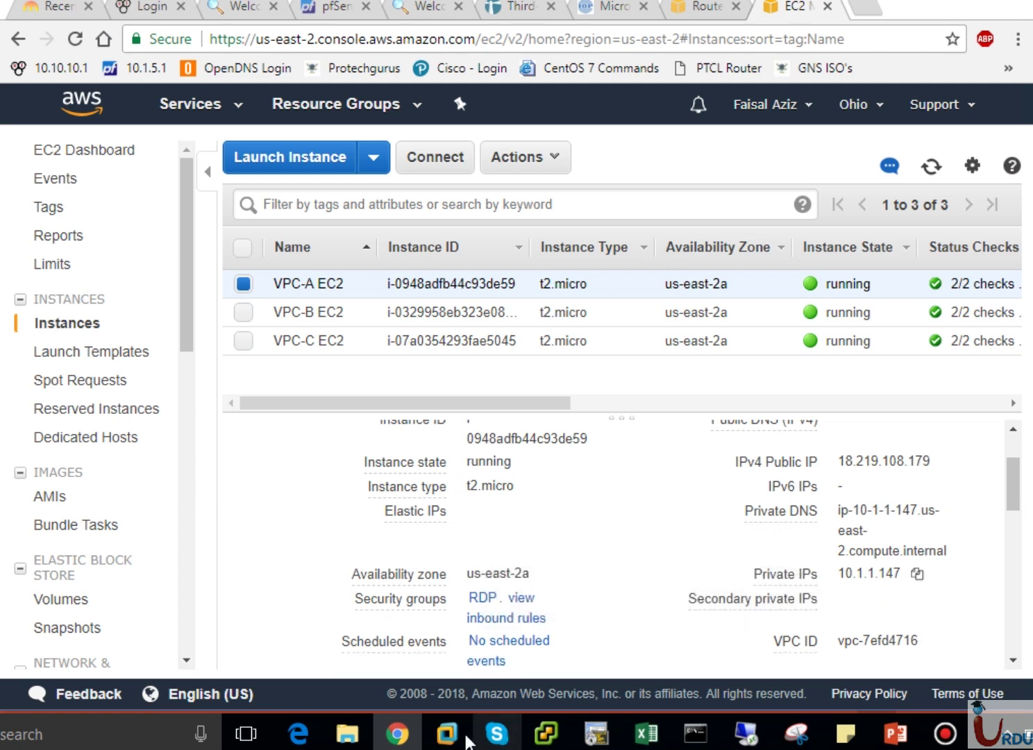
{"action": "left_click", "coordinate": [397, 733]}
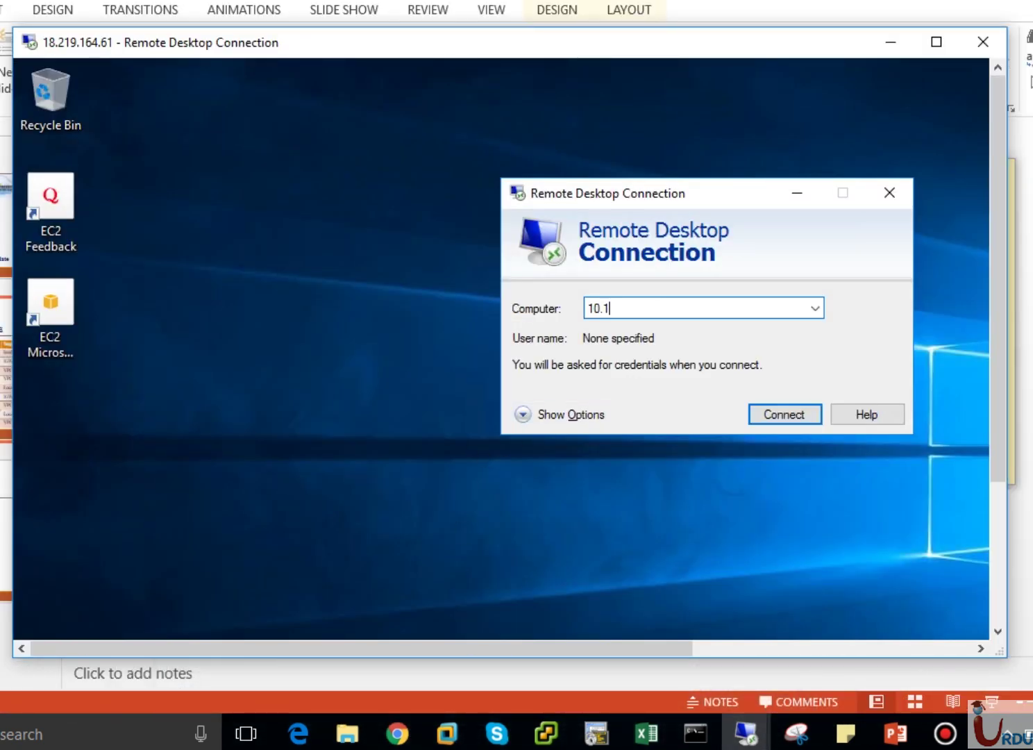
Complete the computer address as 10.1.1.147 and start connecting to VPC-A.
{"action": "type", "text": ".1.147"}
{"action": "key", "text": "Return"}
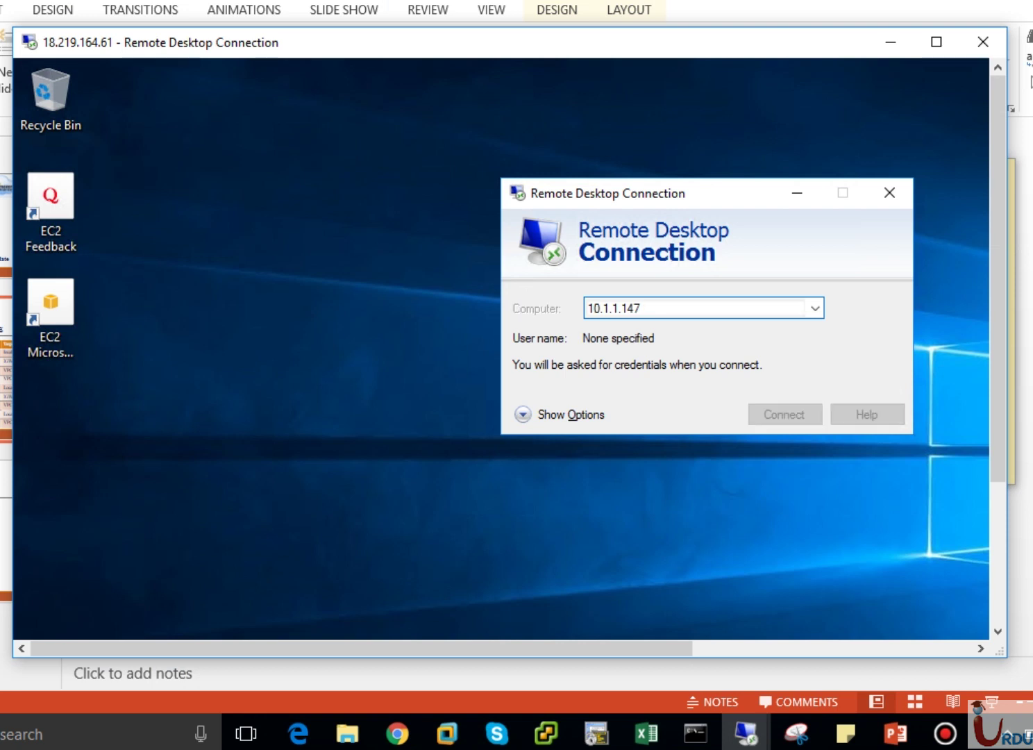
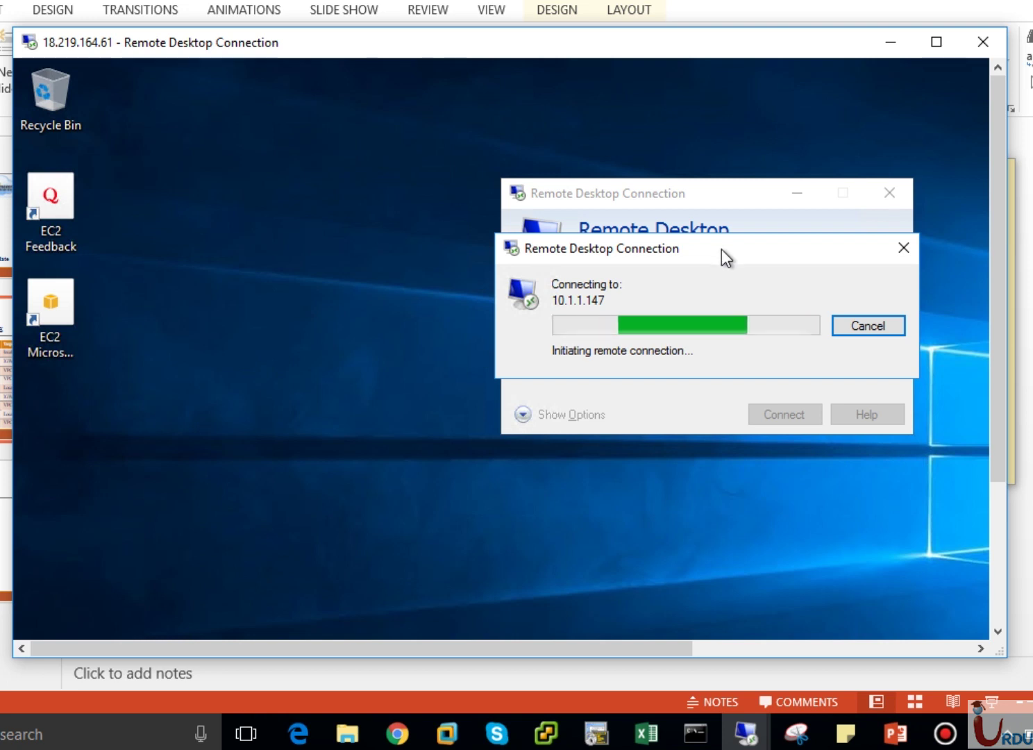
Dismiss the failed Remote Desktop connection attempt to 10.1.1.147.
{"action": "left_click_drag", "start_coordinate": [728, 248], "coordinate": [461, 189]}
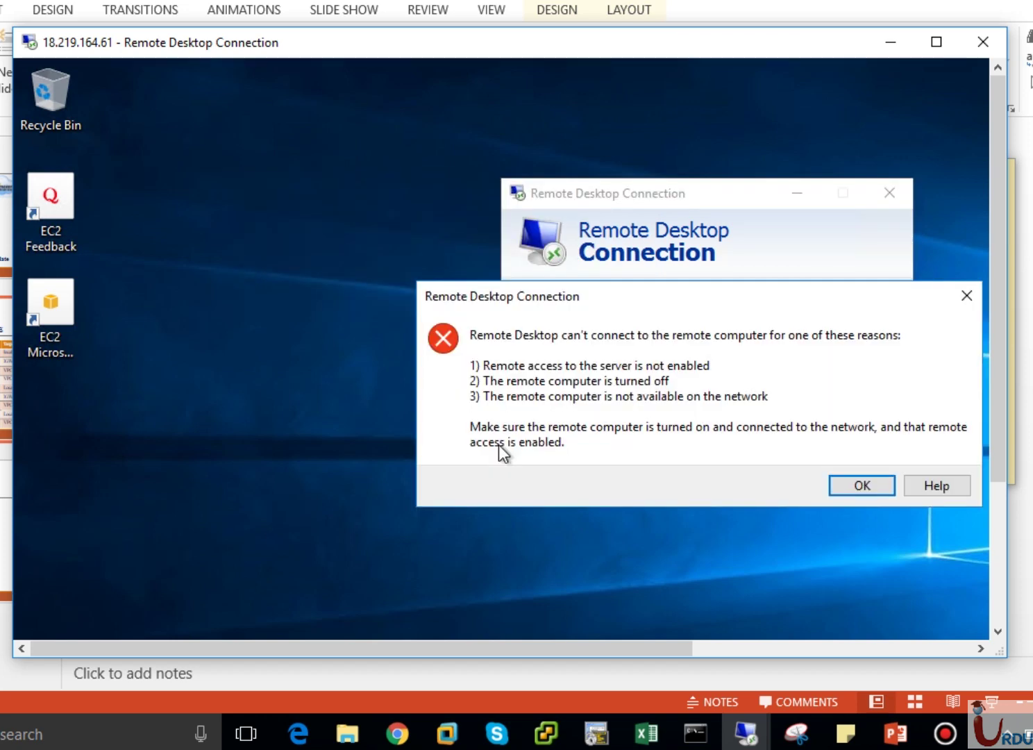
{"action": "left_click", "coordinate": [861, 485]}
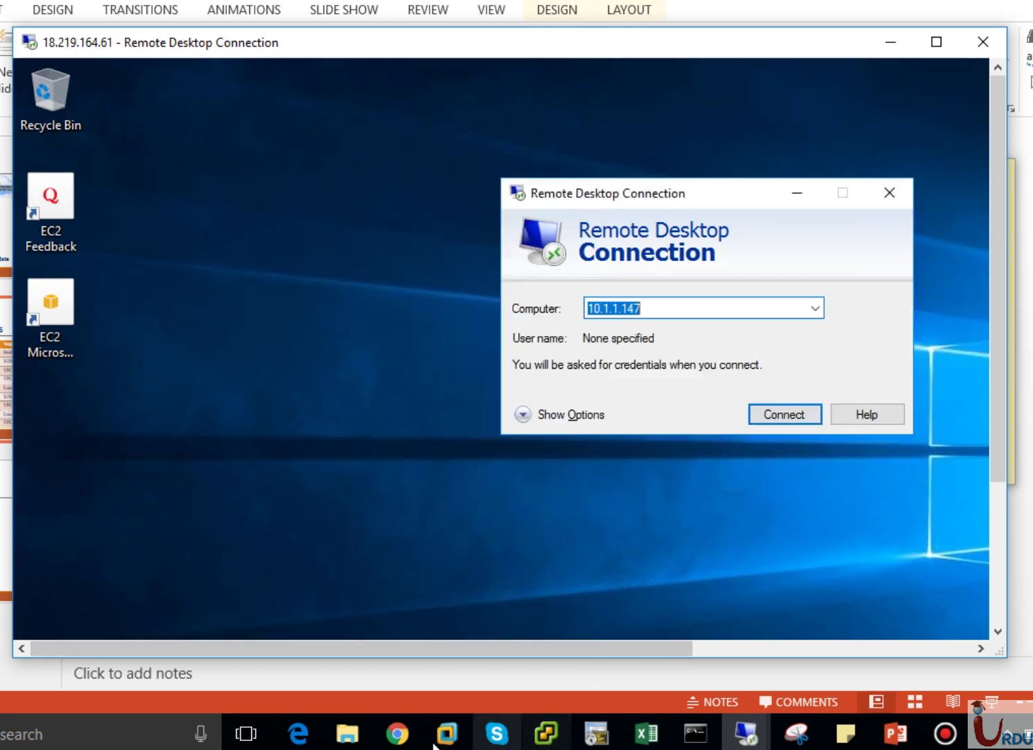
Copy VPC-A's private IP, disconnect the 18.219.108.179 session, and select the VPC-B EC2 instance.
{"action": "left_click", "coordinate": [397, 734]}
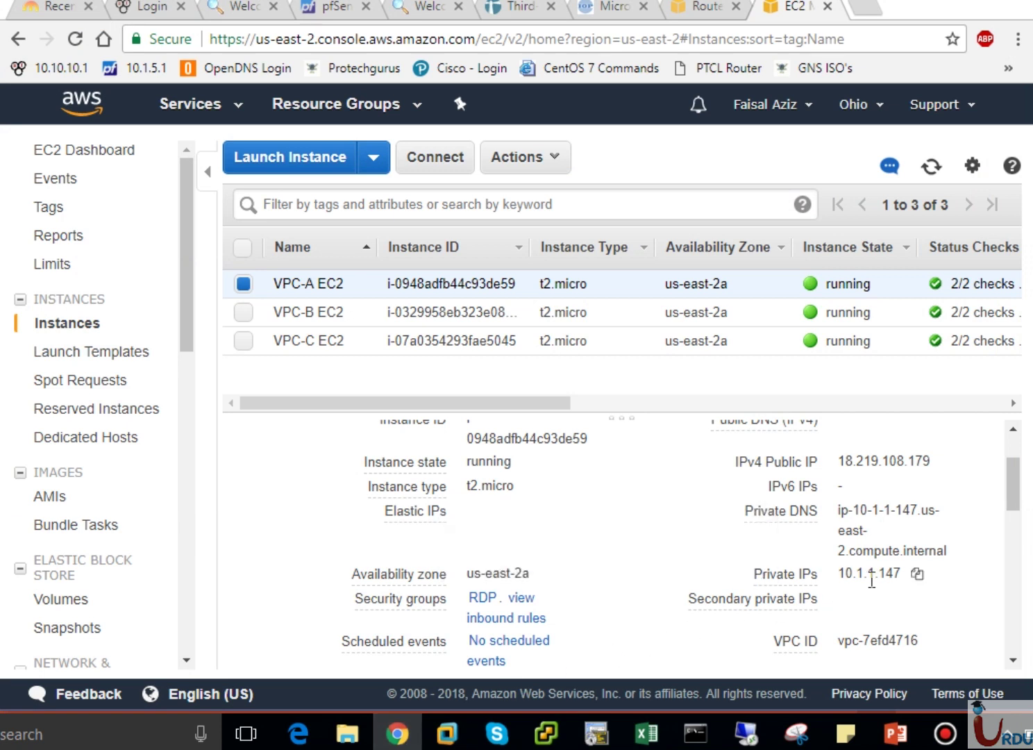
{"action": "left_click", "coordinate": [917, 574]}
{"action": "mouse_move", "coordinate": [746, 732]}
{"action": "left_click", "coordinate": [614, 650]}
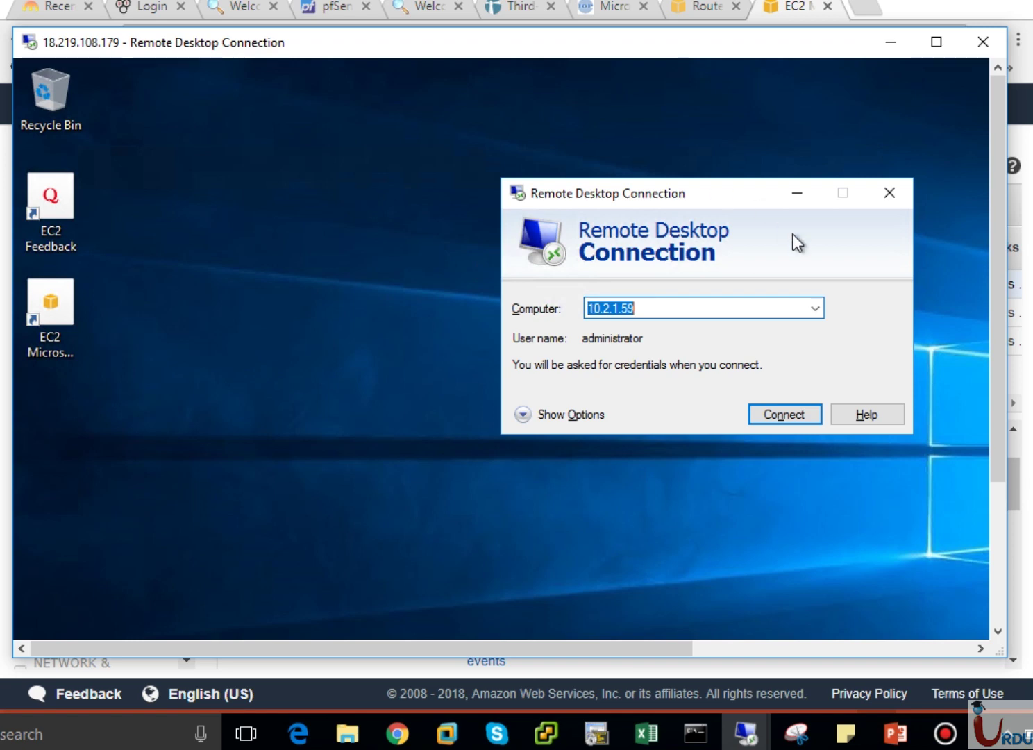
{"action": "left_click", "coordinate": [982, 41]}
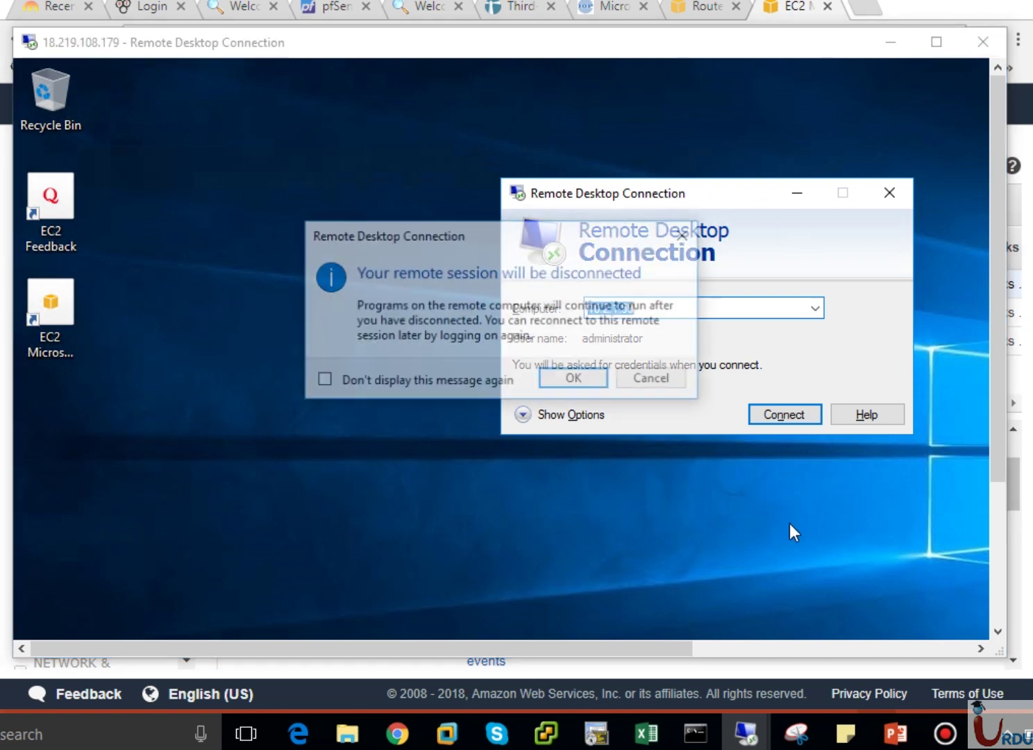
{"action": "left_click", "coordinate": [591, 386]}
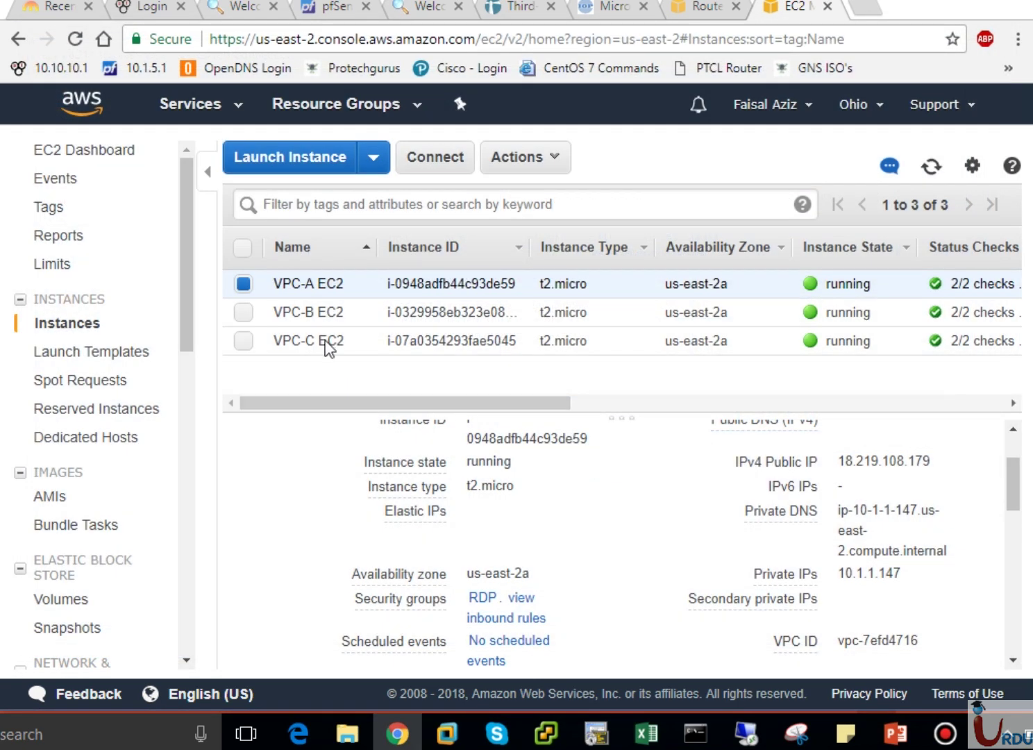
{"action": "left_click_drag", "start_coordinate": [283, 283], "coordinate": [281, 305]}
{"action": "left_click", "coordinate": [284, 309]}
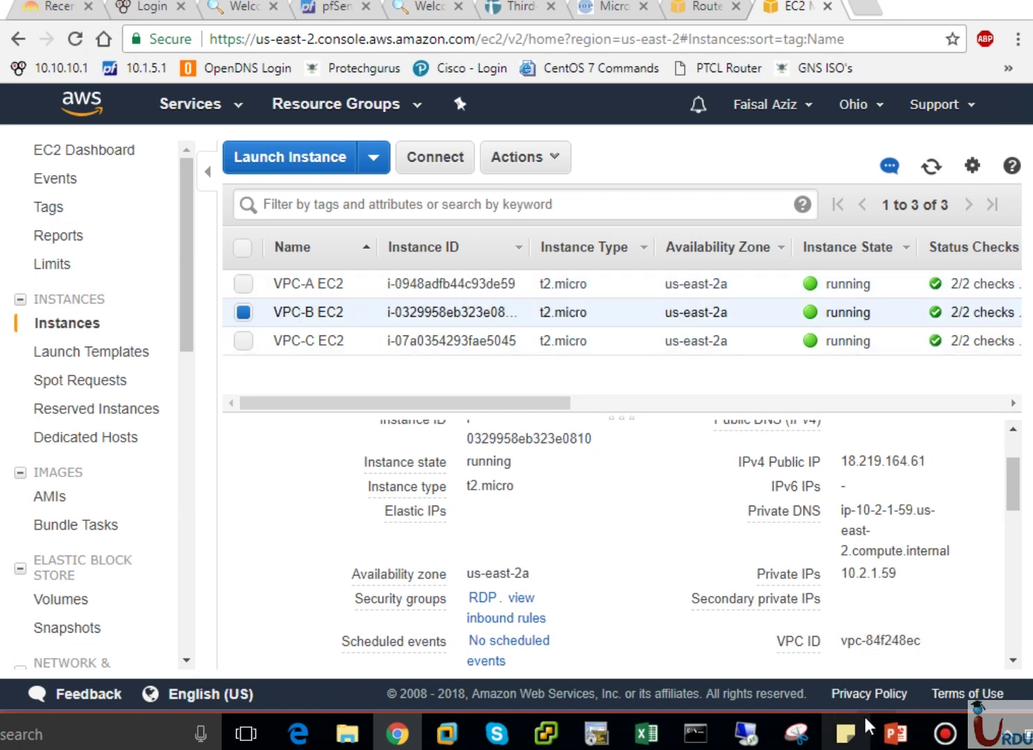
From the 18.219.164.61 session, retry connecting to 10.1.1.147, then bring up the route-table slide.
{"action": "mouse_move", "coordinate": [890, 732]}
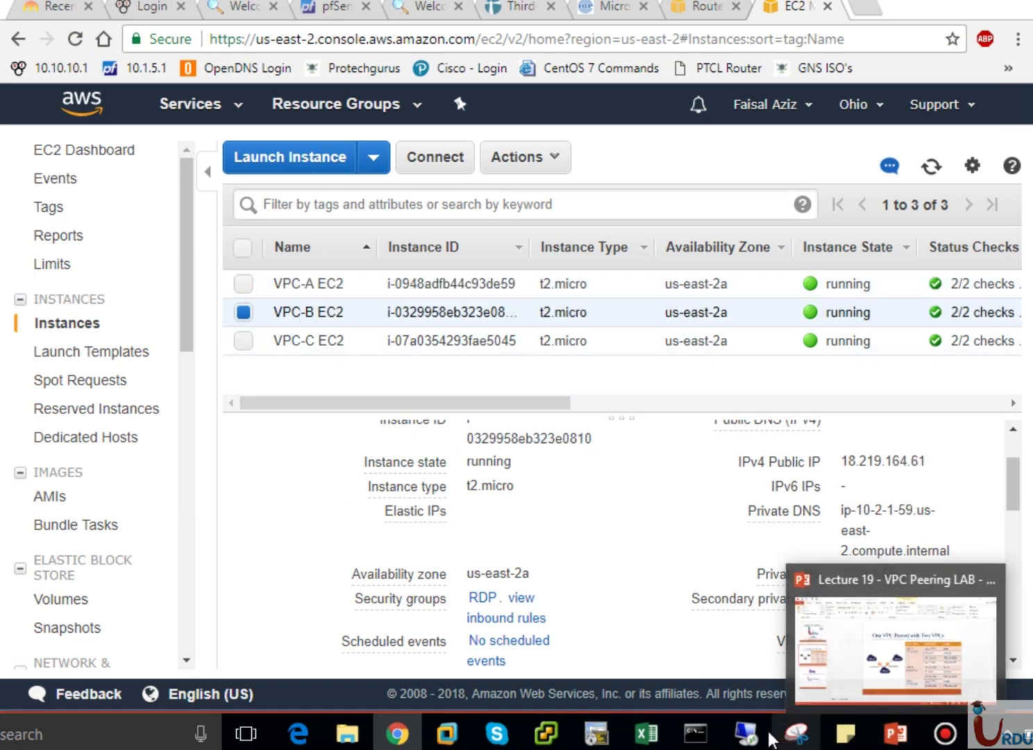
{"action": "mouse_move", "coordinate": [769, 740]}
{"action": "left_click", "coordinate": [761, 675]}
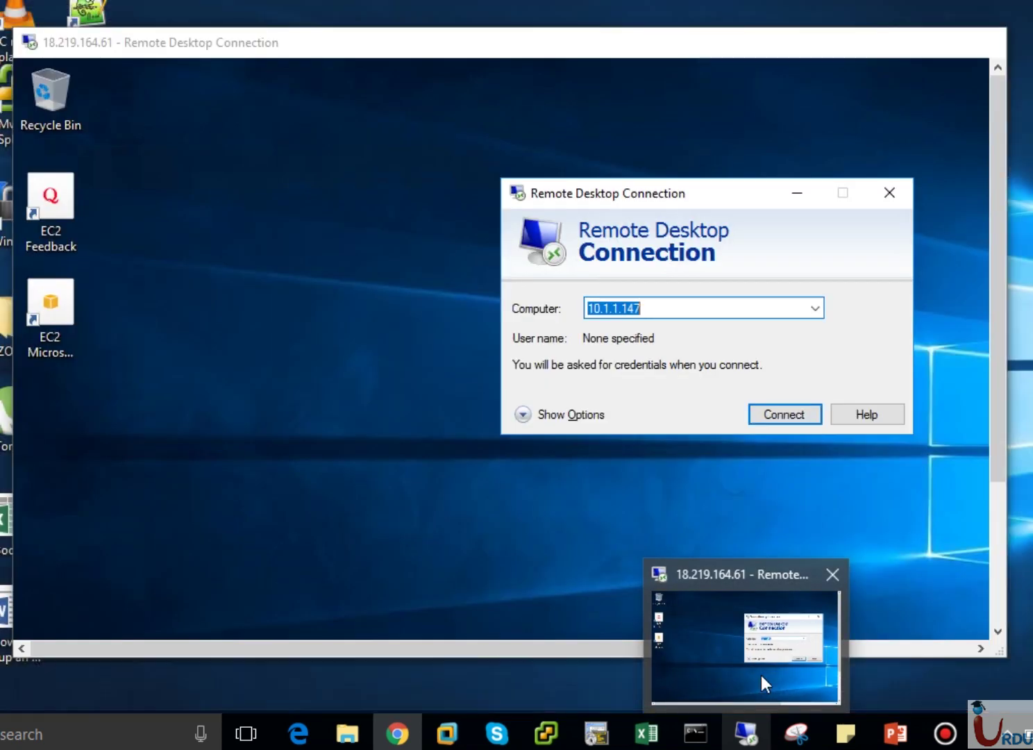
{"action": "left_click", "coordinate": [666, 308]}
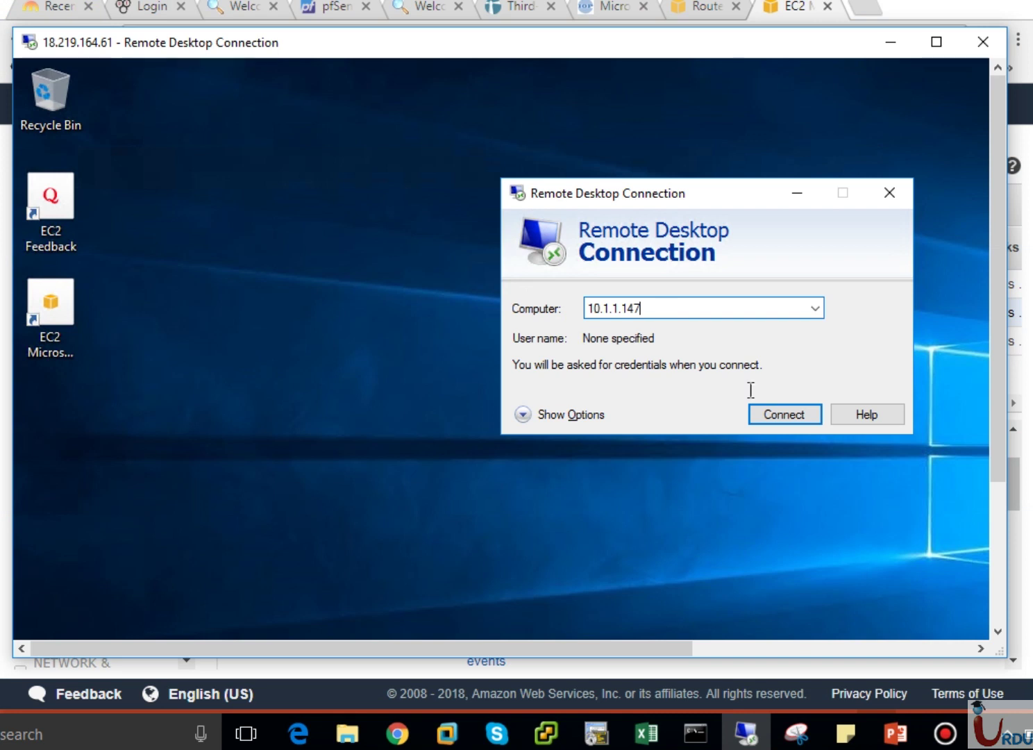
{"action": "left_click", "coordinate": [783, 415]}
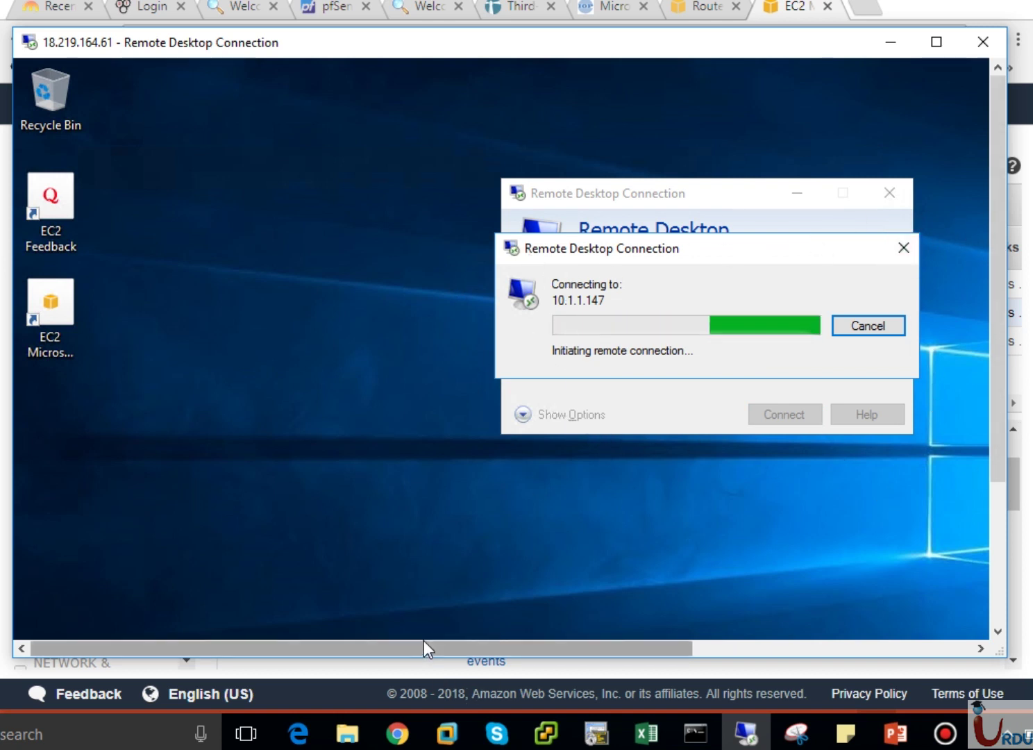
{"action": "left_click_drag", "start_coordinate": [423, 647], "coordinate": [368, 644]}
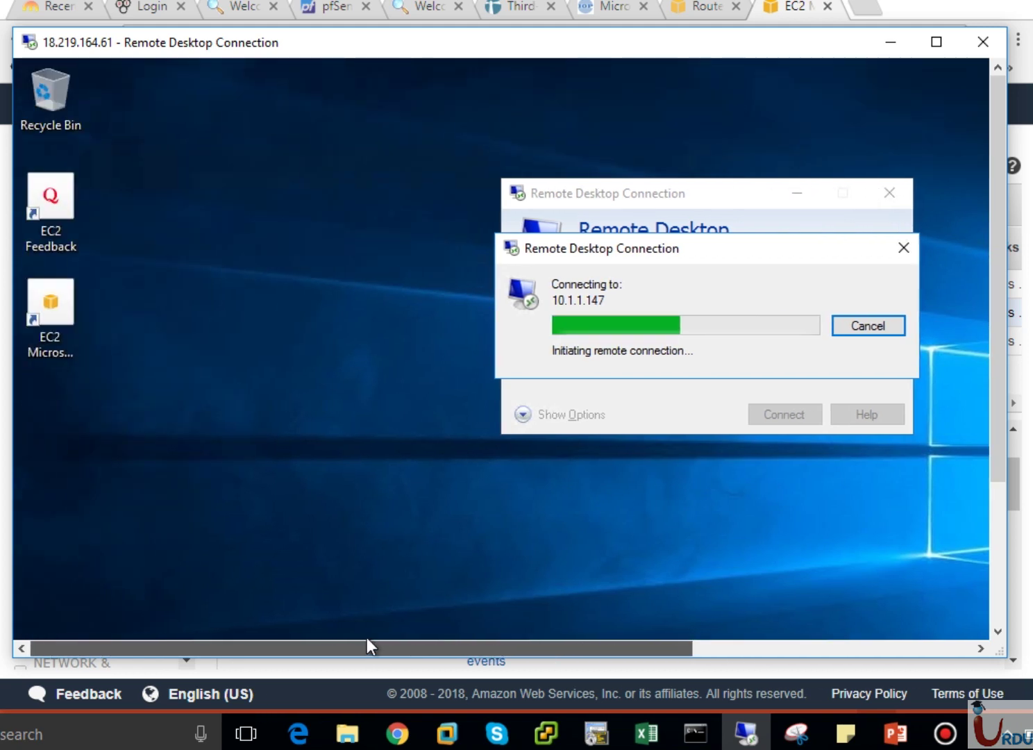
{"action": "left_click", "coordinate": [895, 733]}
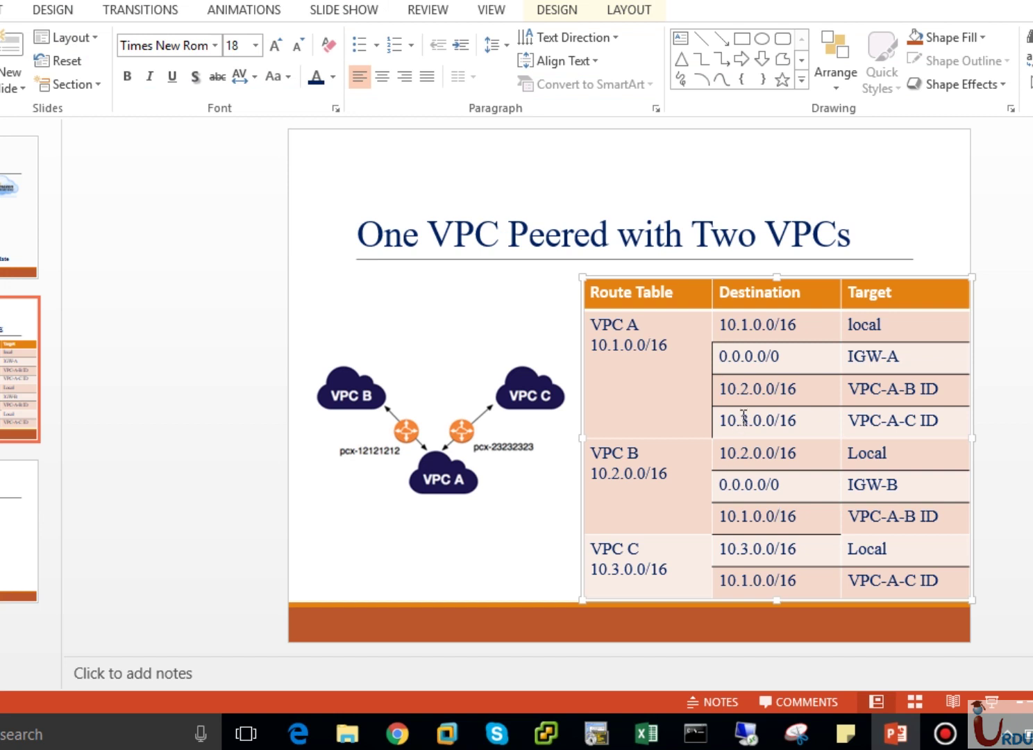
Highlight VPC A's 10.2.0.0/16 route on the 'One VPC Peered with Two VPCs' slide.
{"action": "left_click_drag", "start_coordinate": [724, 391], "coordinate": [812, 388]}
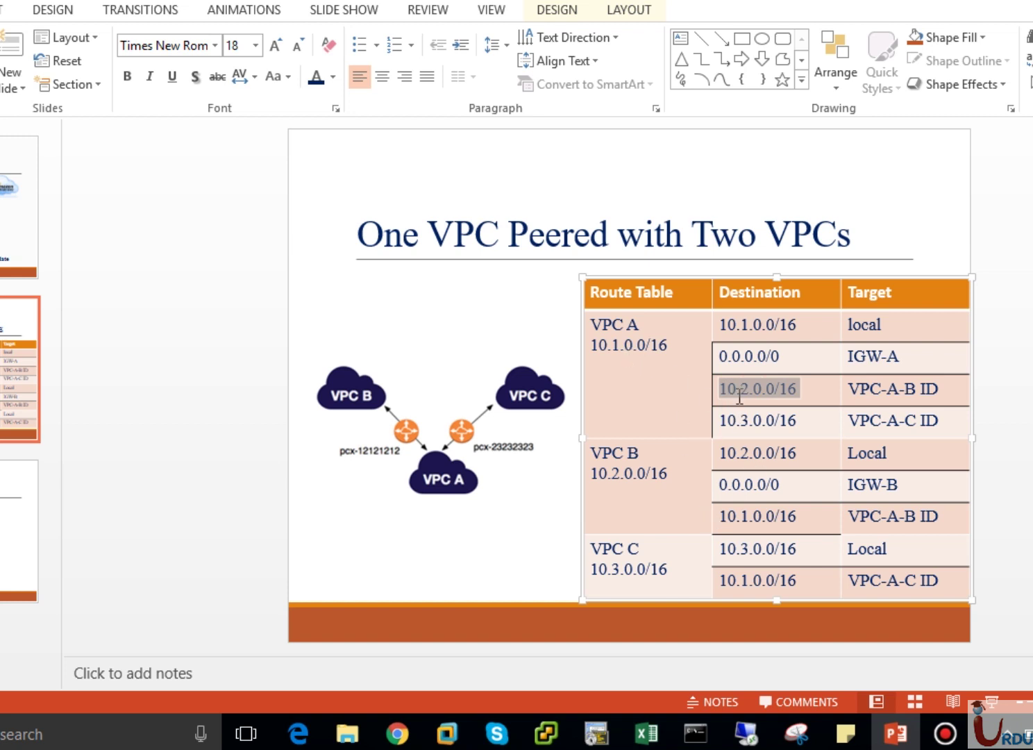
{"action": "left_click", "coordinate": [397, 732]}
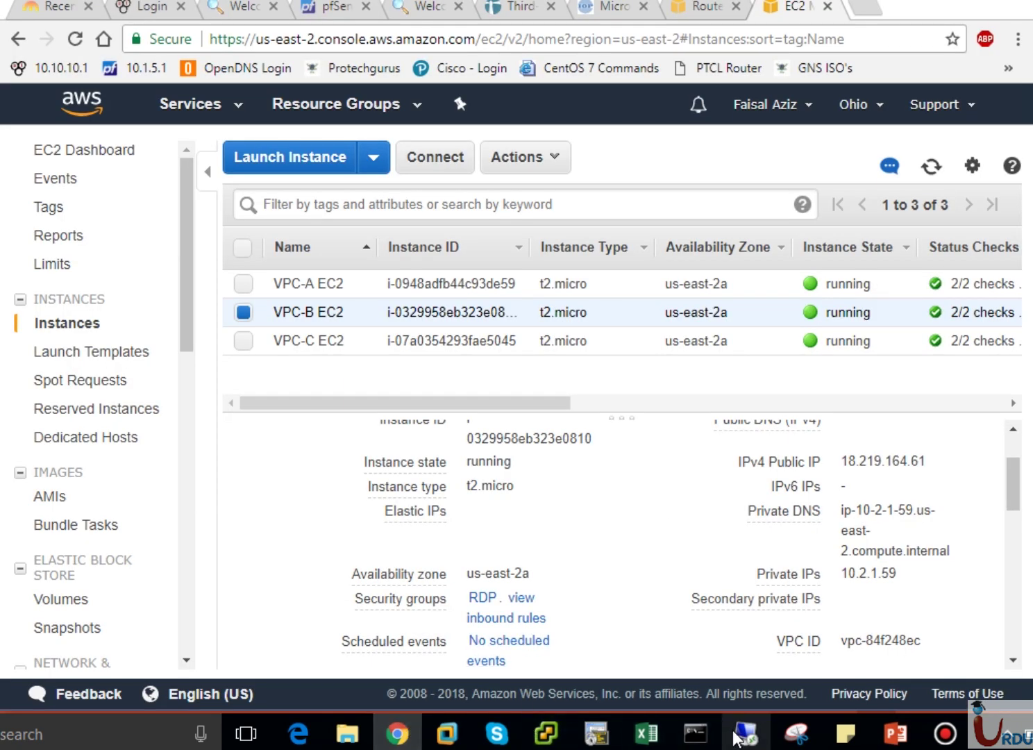
Dismiss the remote desktop's renewed can't-connect error for 10.1.1.147.
{"action": "left_click", "coordinate": [746, 732]}
{"action": "left_click", "coordinate": [861, 485]}
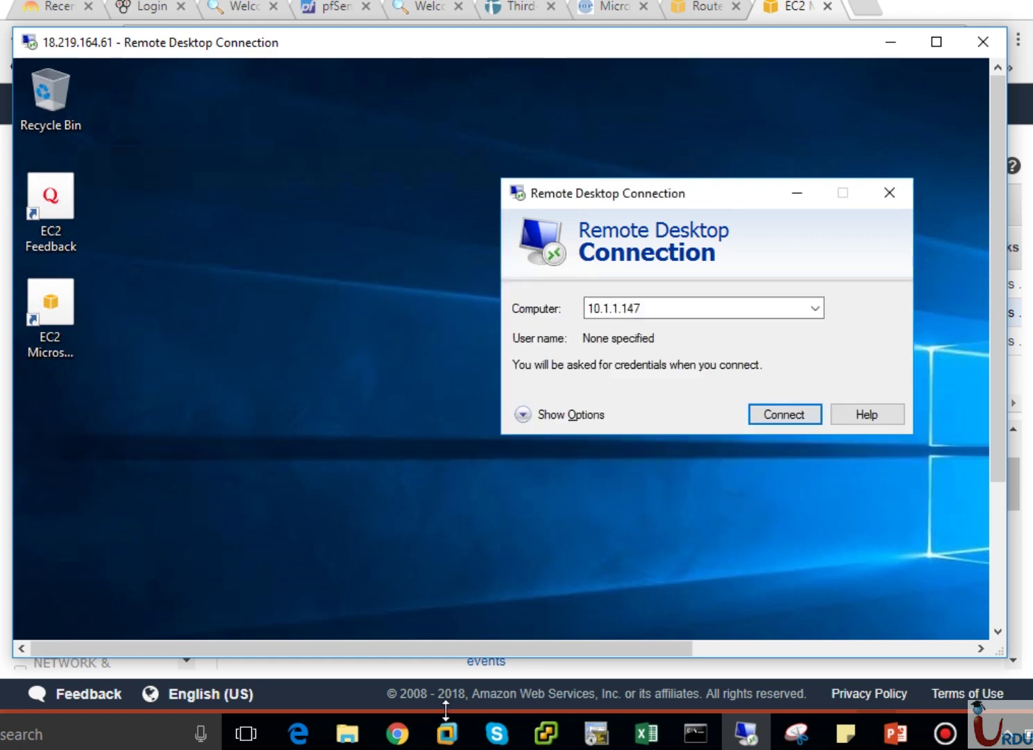
{"action": "left_click", "coordinate": [397, 732]}
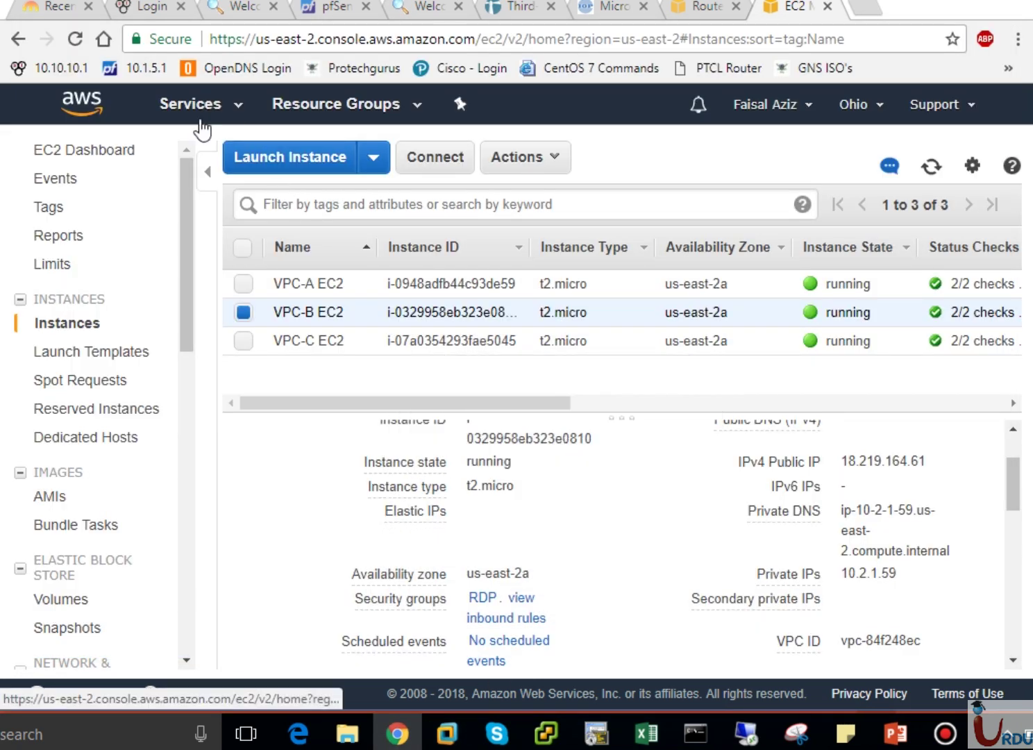
Show only VPC-A Route Table's routes, including 10.3.0.0/16 via pcx-7bcabe12.
{"action": "left_click", "coordinate": [698, 14]}
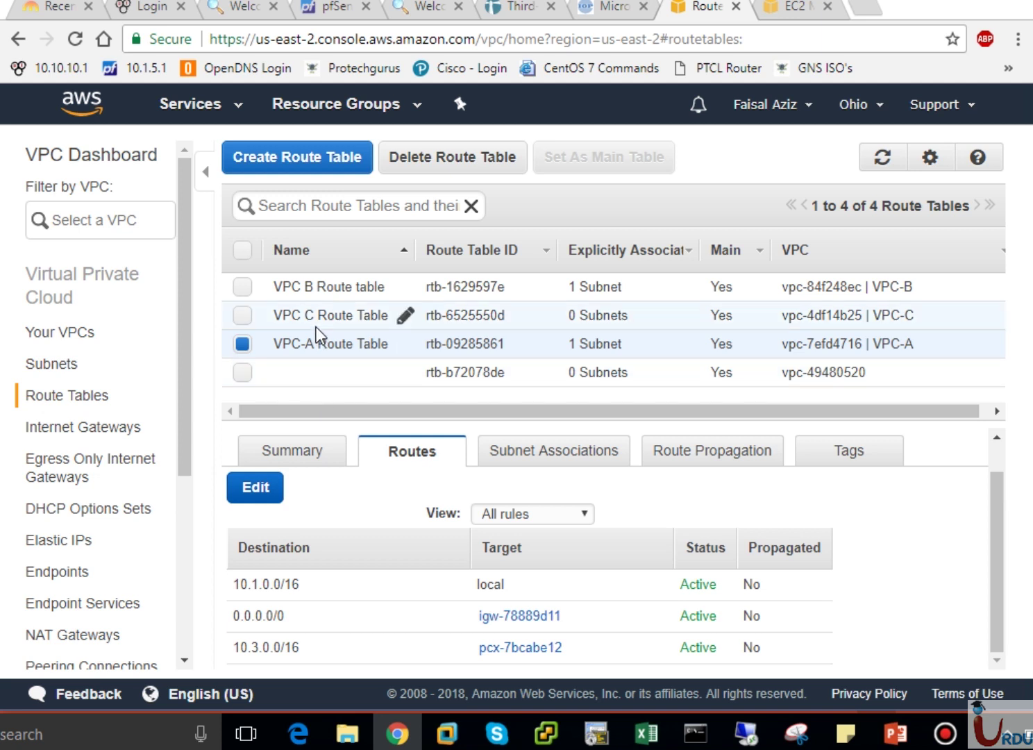
{"action": "left_click", "coordinate": [305, 286]}
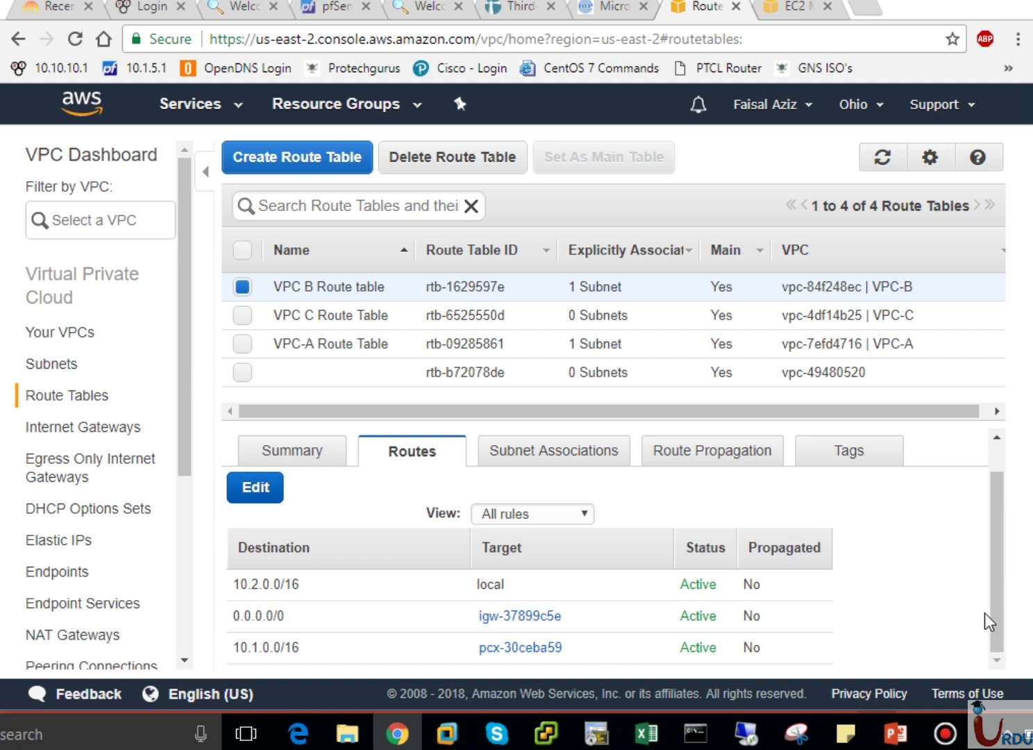
{"action": "left_click_drag", "start_coordinate": [995, 623], "coordinate": [998, 652]}
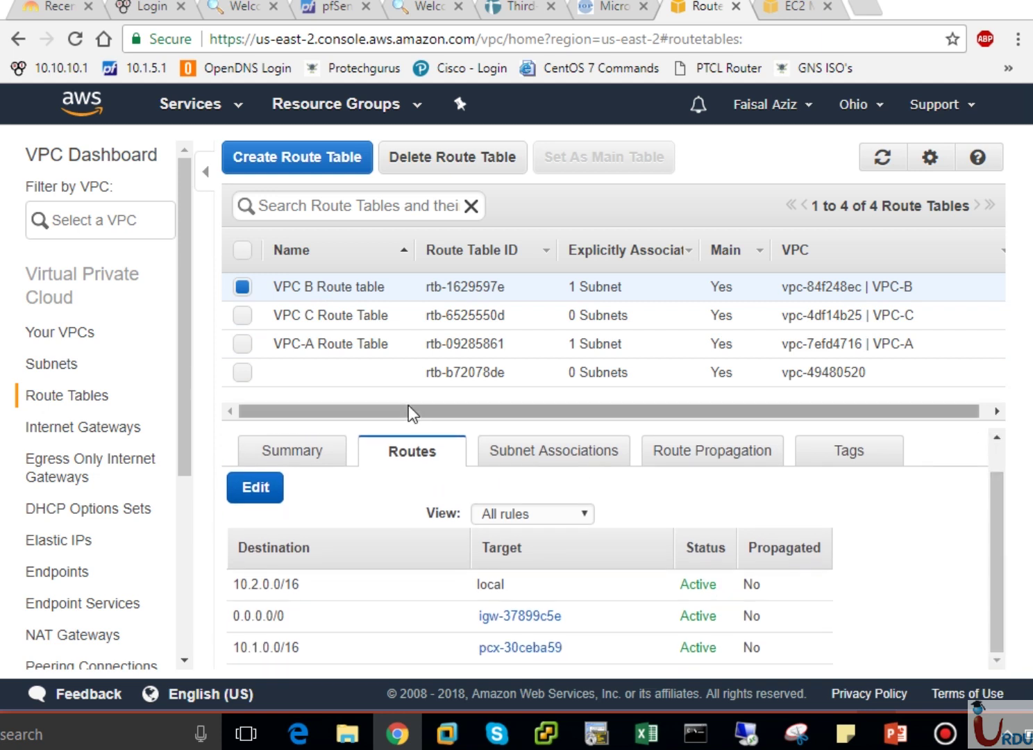
{"action": "double_click", "coordinate": [412, 452]}
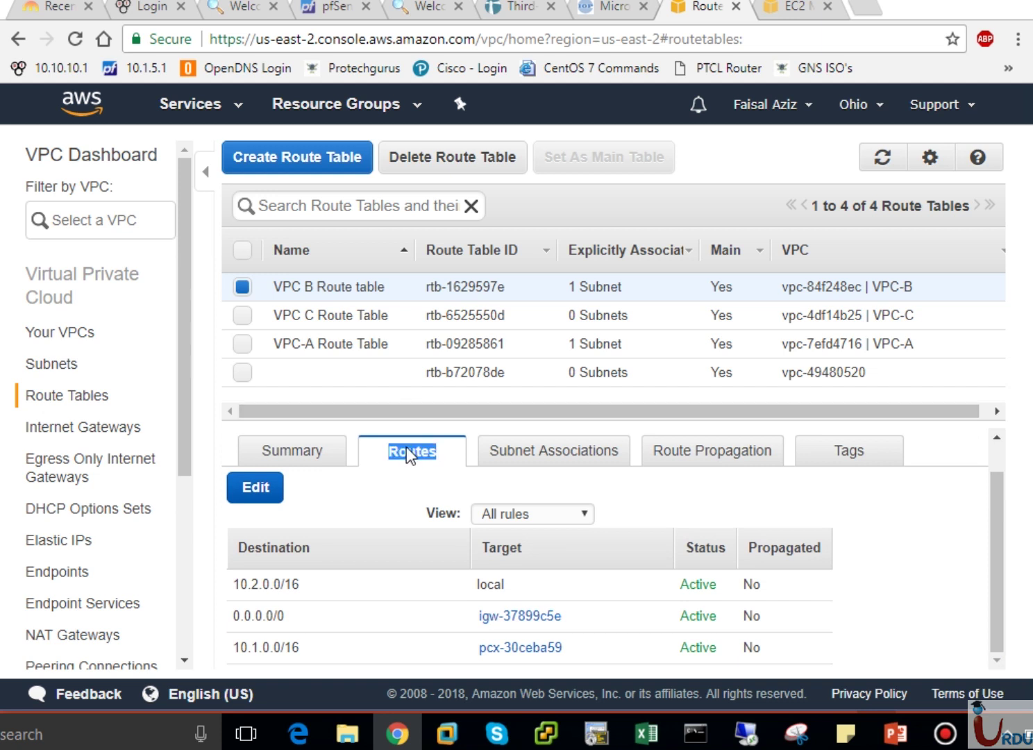
{"action": "left_click", "coordinate": [386, 458]}
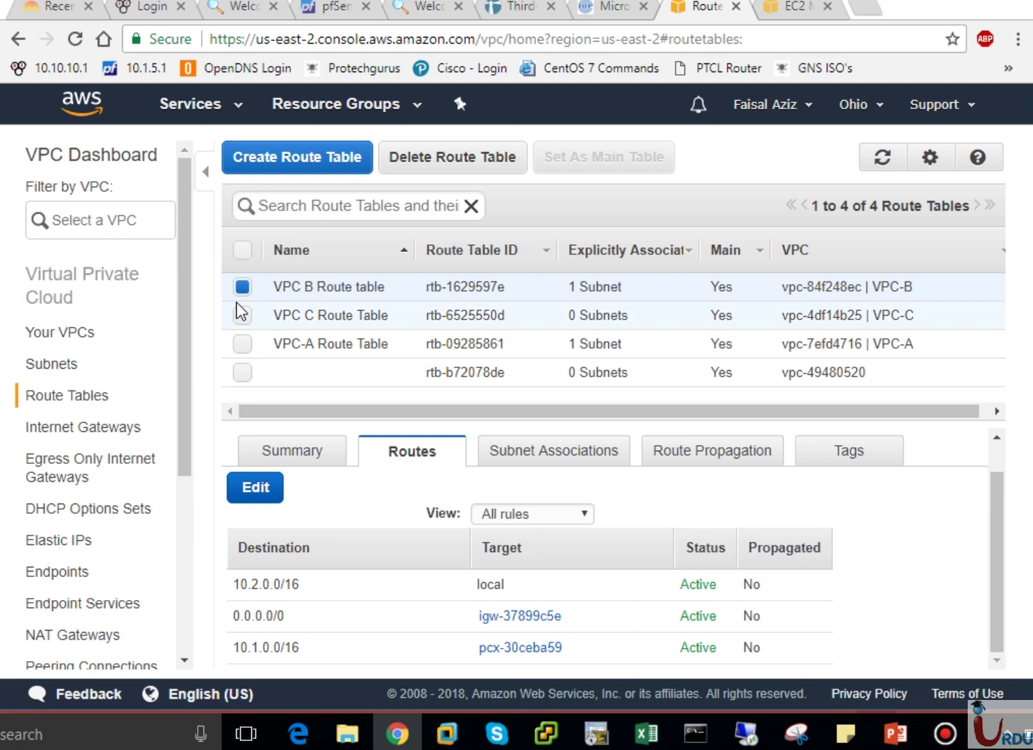
{"action": "left_click", "coordinate": [243, 344]}
{"action": "left_click", "coordinate": [243, 288]}
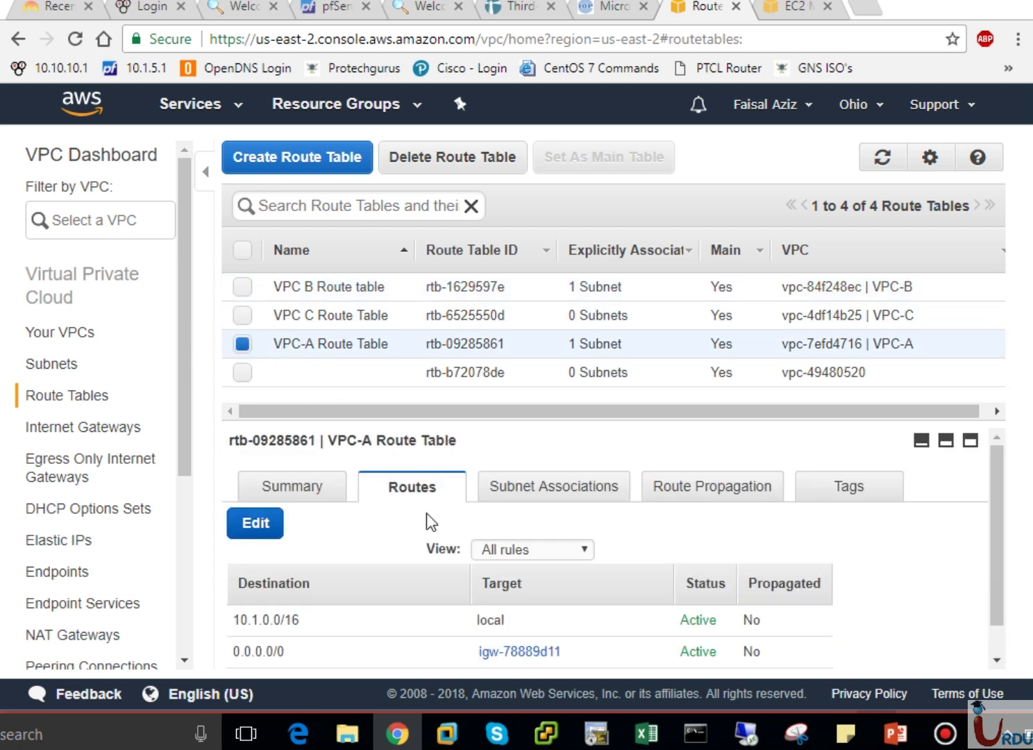
{"action": "scroll", "coordinate": [996, 650], "scroll_direction": "down", "scroll_amount": 1}
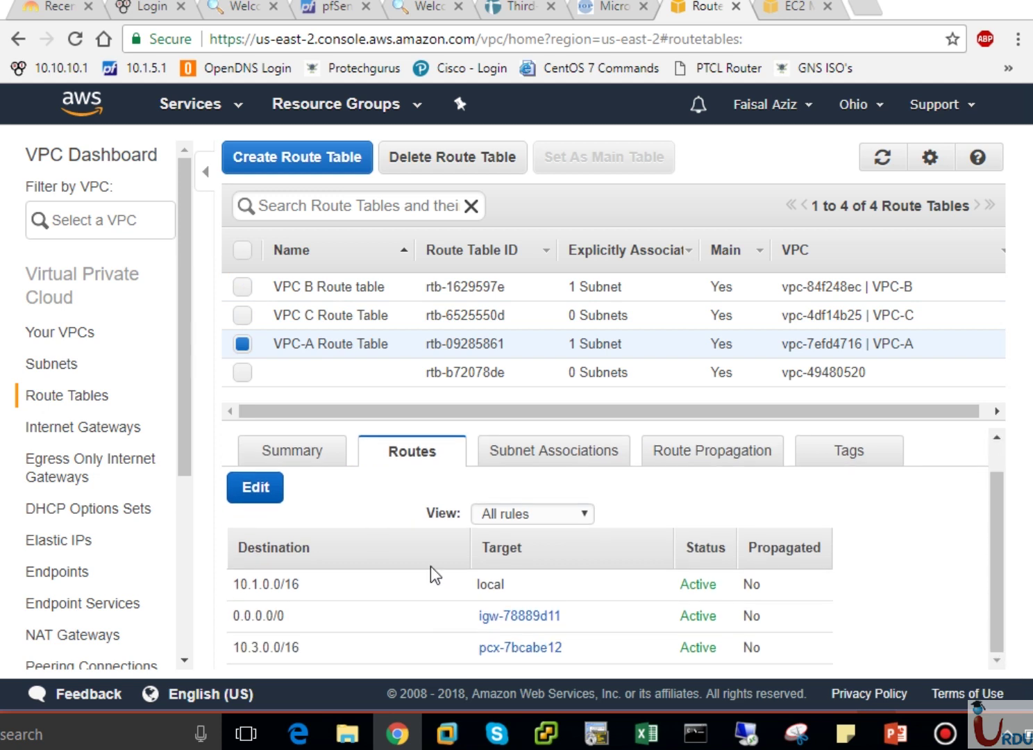
Add a VPC-A route sending 10.2.0.0/16 through peering connection pcx-30ceba59 and save.
{"action": "left_click", "coordinate": [258, 500]}
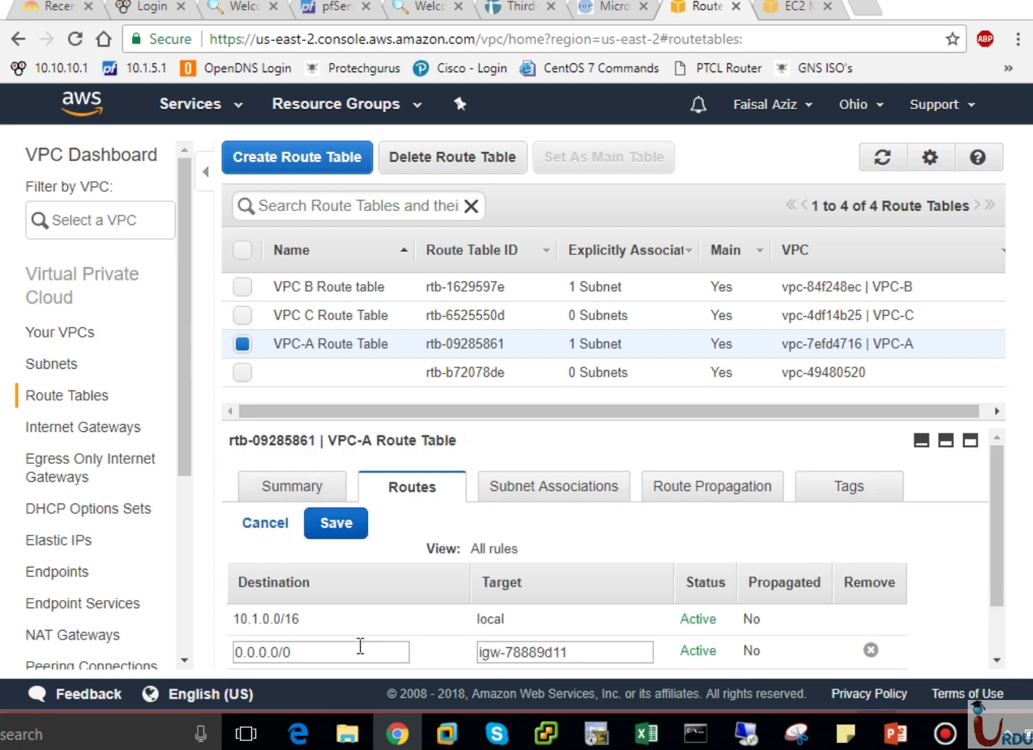
{"action": "scroll", "coordinate": [1009, 623], "scroll_direction": "down", "scroll_amount": 2}
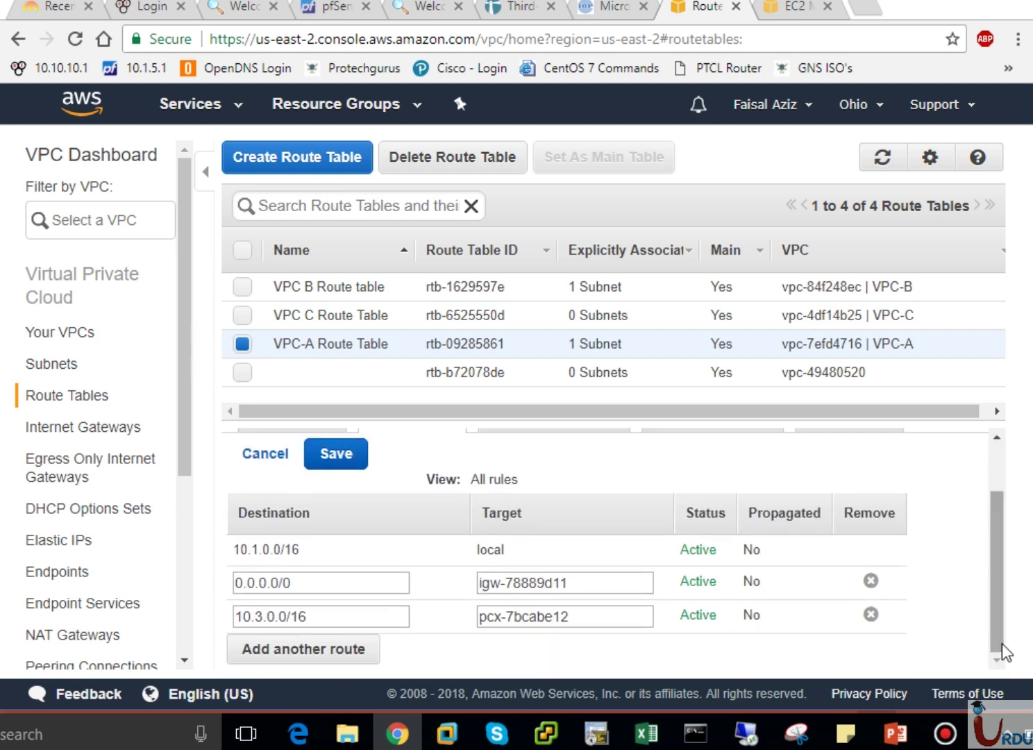
{"action": "left_click", "coordinate": [339, 653]}
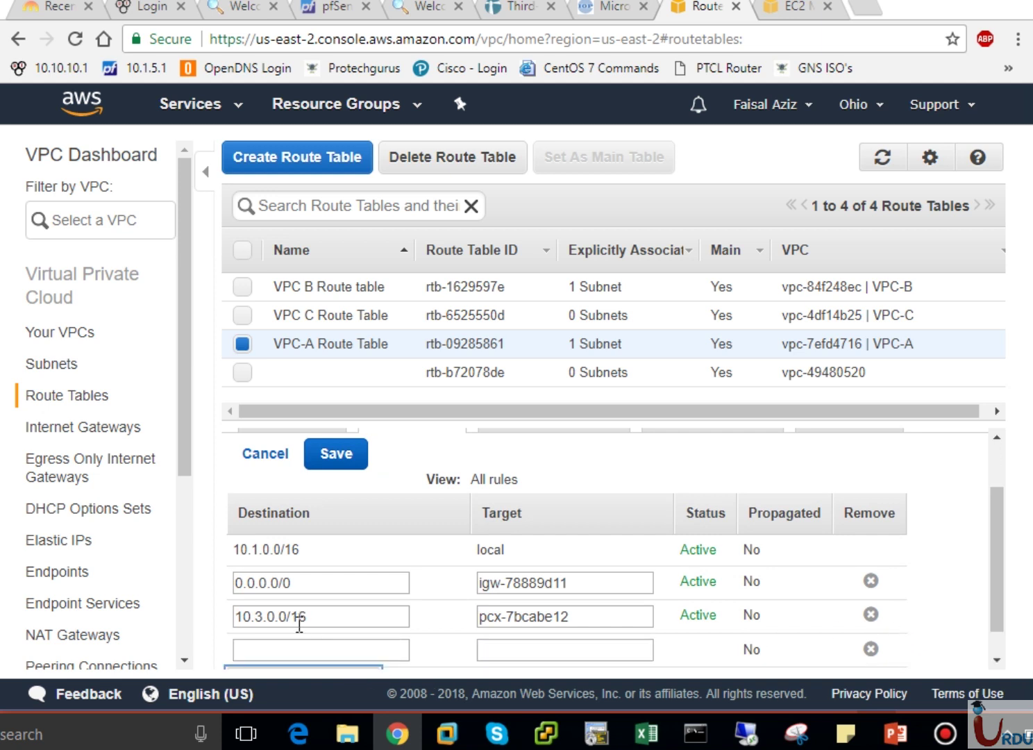
{"action": "left_click", "coordinate": [299, 648]}
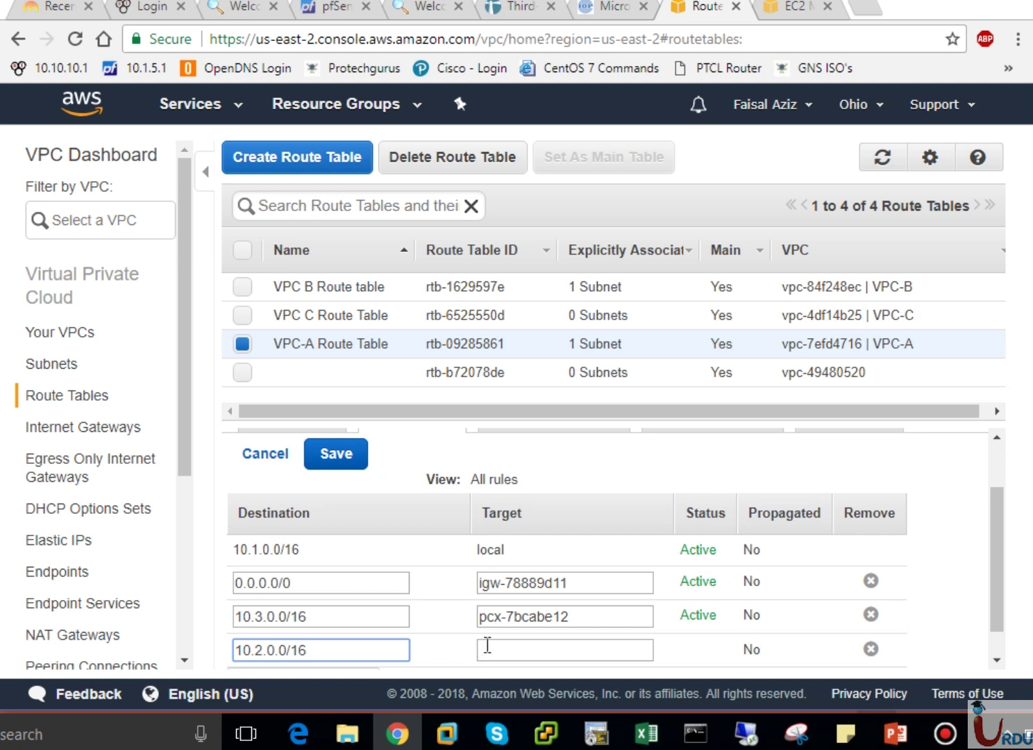
{"action": "left_click", "coordinate": [487, 645]}
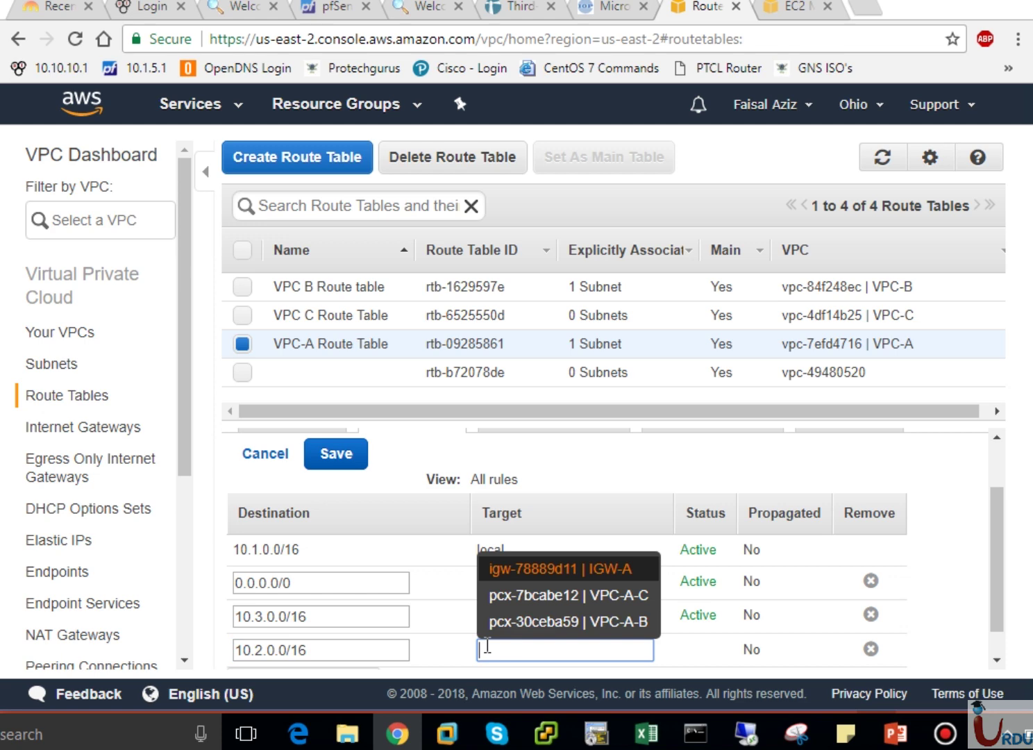
{"action": "left_click", "coordinate": [553, 621]}
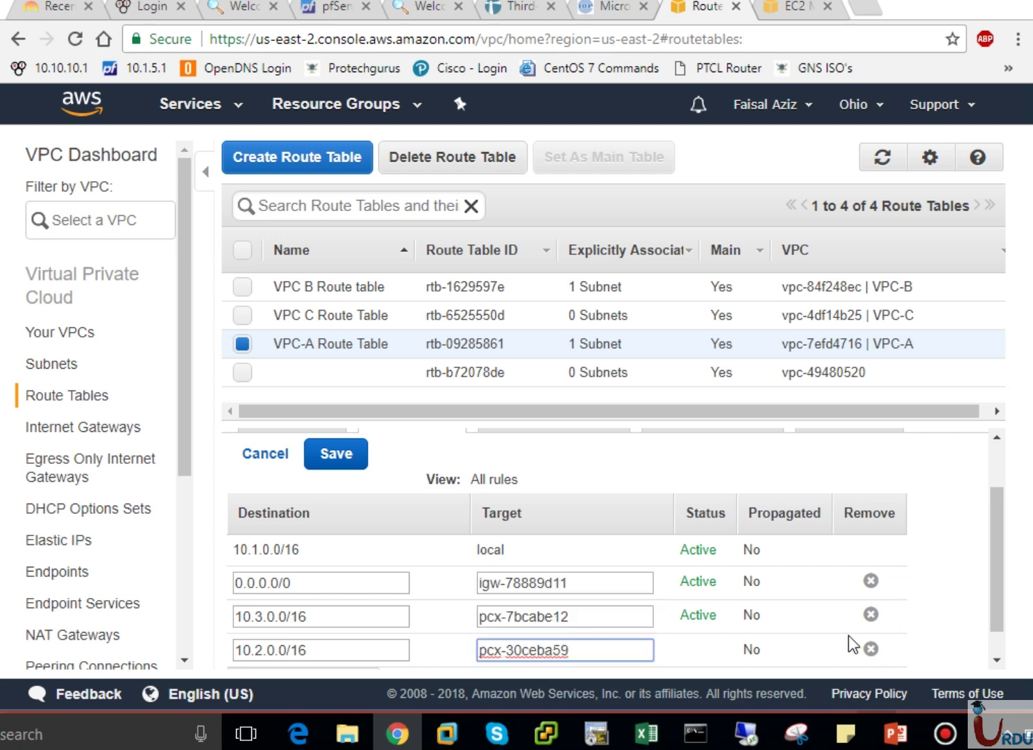
{"action": "left_click", "coordinate": [335, 464]}
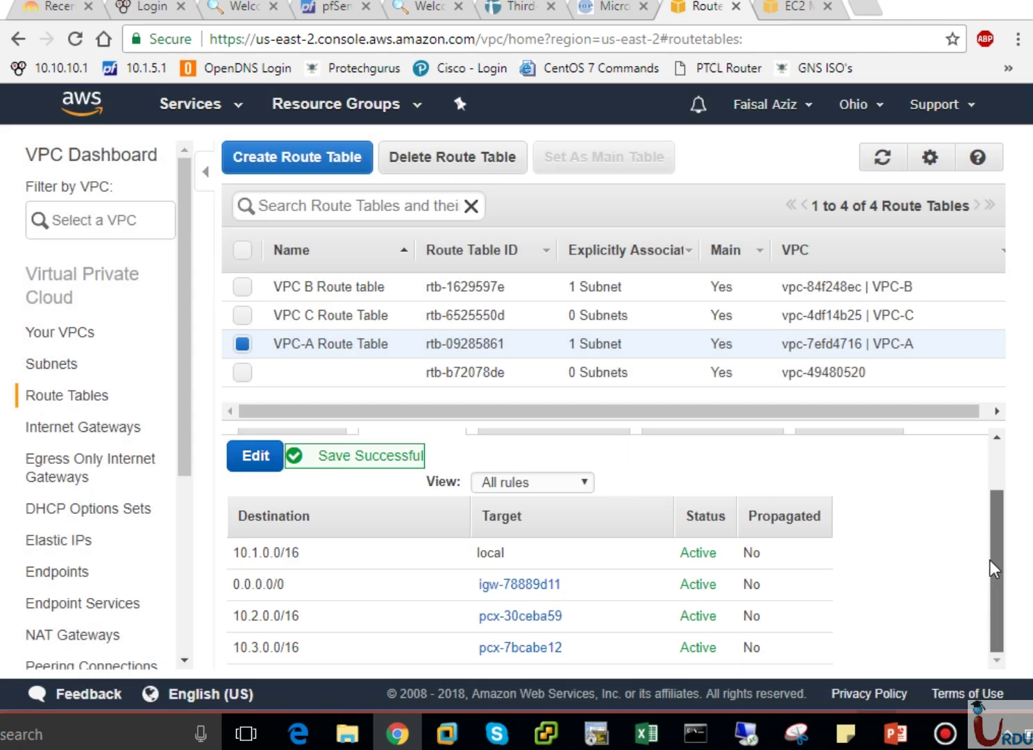
Bring the 18.219.164.61 remote desktop back, still targeting 10.1.1.147.
{"action": "scroll", "coordinate": [996, 564], "scroll_direction": "up", "scroll_amount": 2}
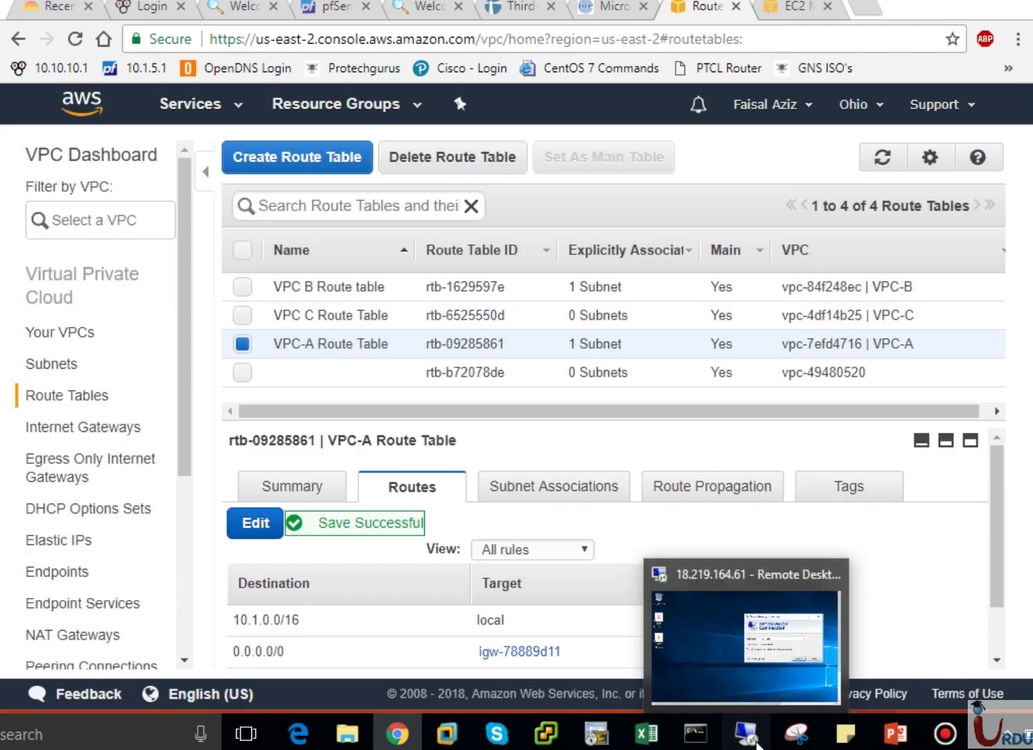
{"action": "left_click", "coordinate": [747, 732]}
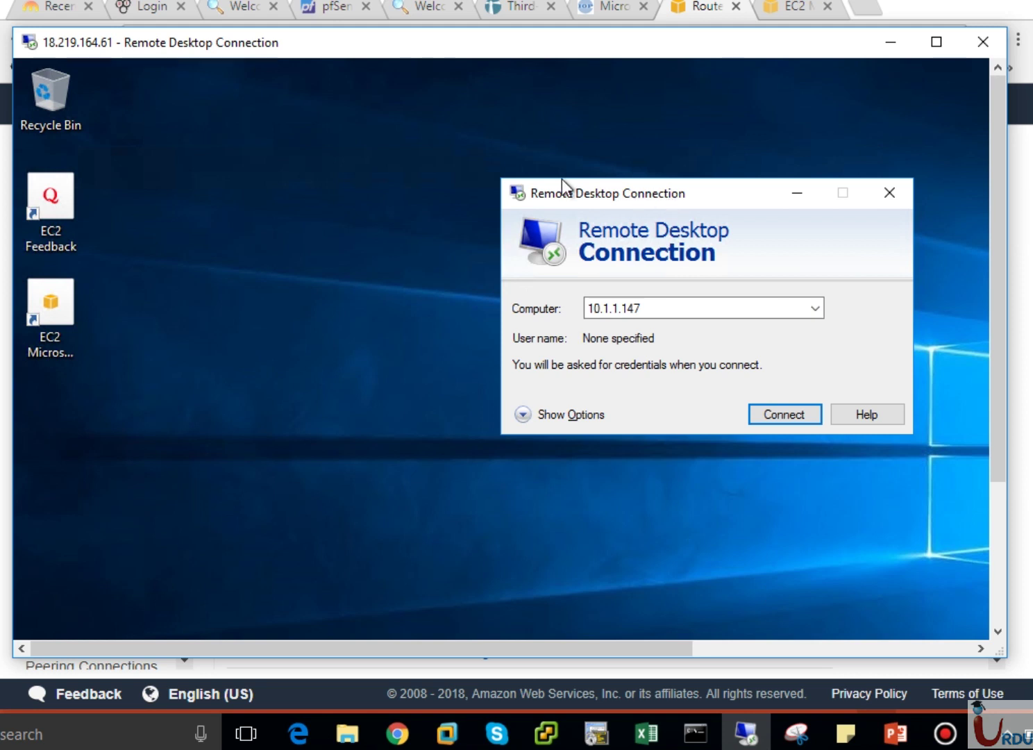
{"action": "left_click_drag", "start_coordinate": [565, 186], "coordinate": [456, 166]}
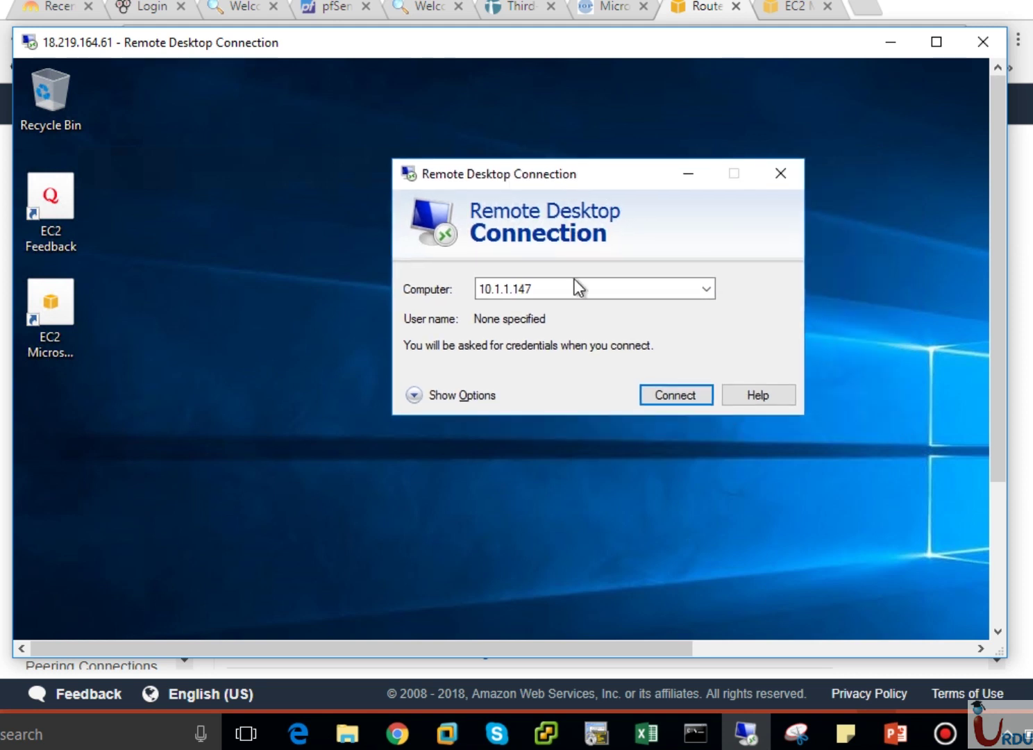
Connect to 10.1.1.147 until the credentials prompt appears, cancel it, and show the route-table slide.
{"action": "left_click", "coordinate": [682, 396]}
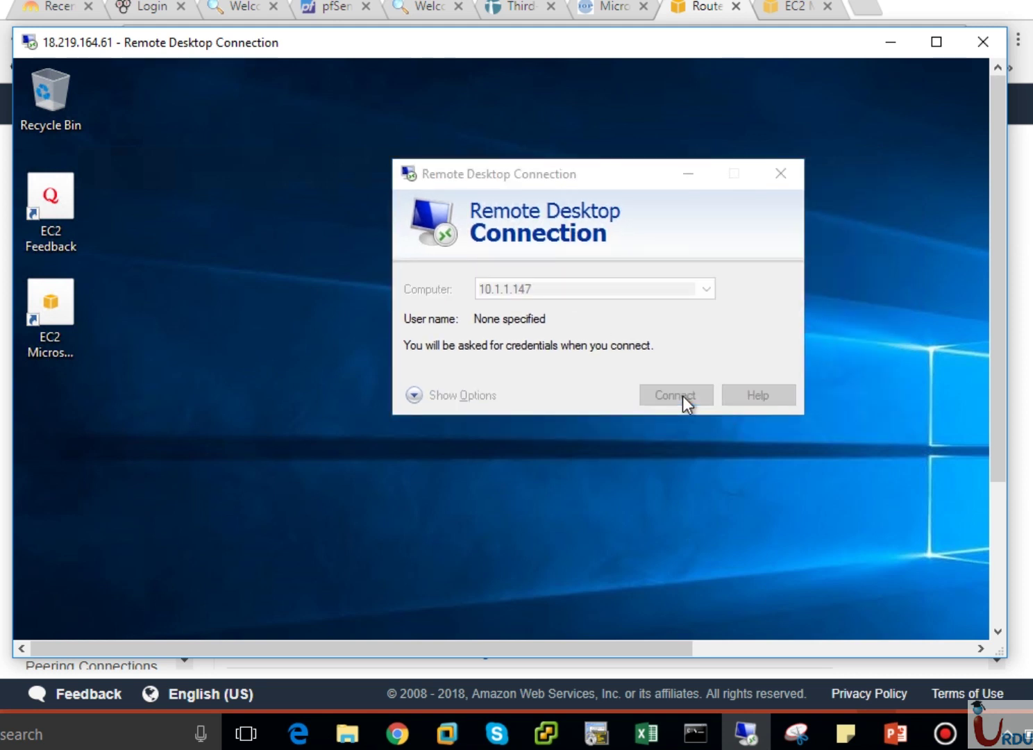
{"action": "left_click_drag", "start_coordinate": [704, 281], "coordinate": [413, 176]}
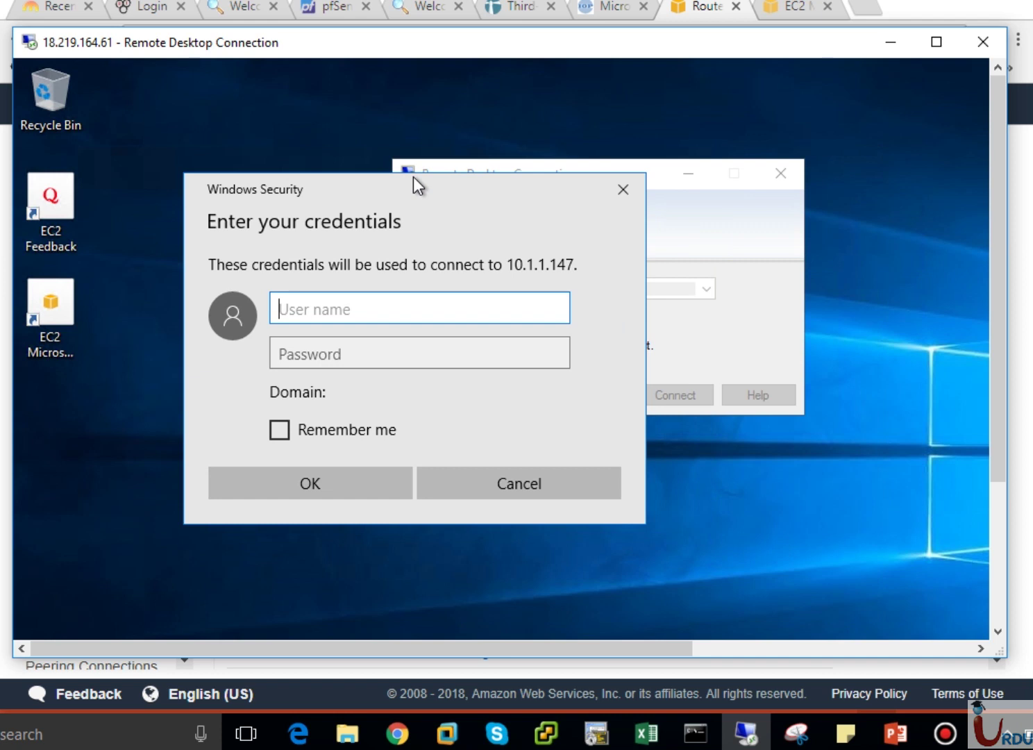
{"action": "left_click", "coordinate": [557, 491]}
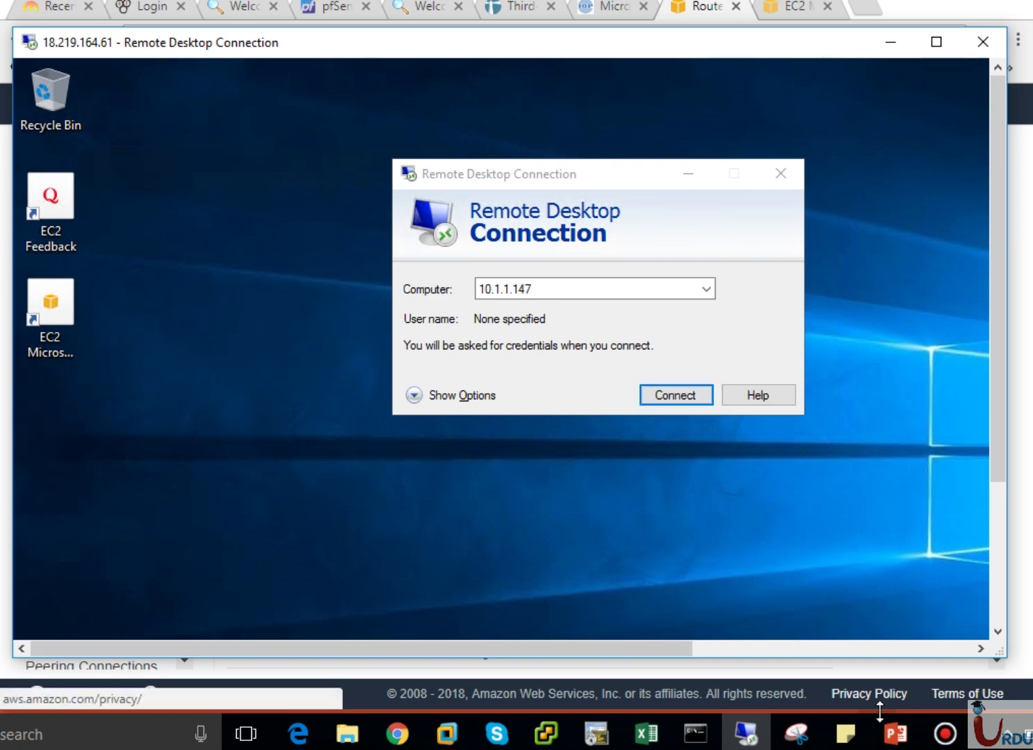
{"action": "left_click", "coordinate": [895, 733]}
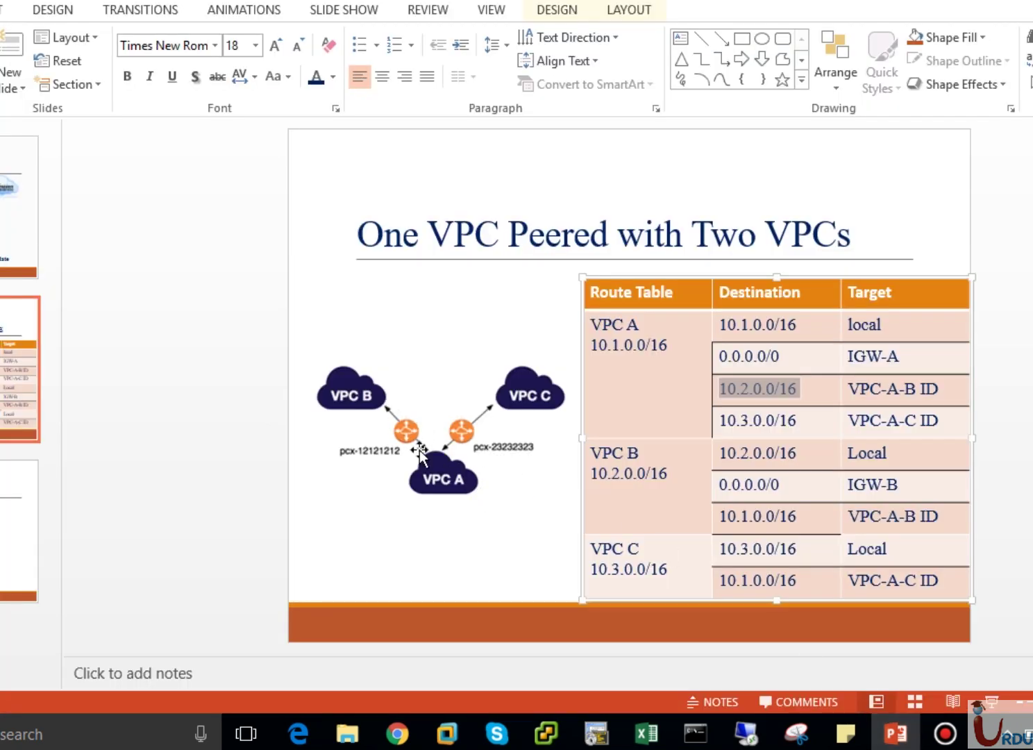
Point to VPC A's 10.2.0.0/16 cell on the peering slide, then return to Route Tables.
{"action": "left_click", "coordinate": [766, 391]}
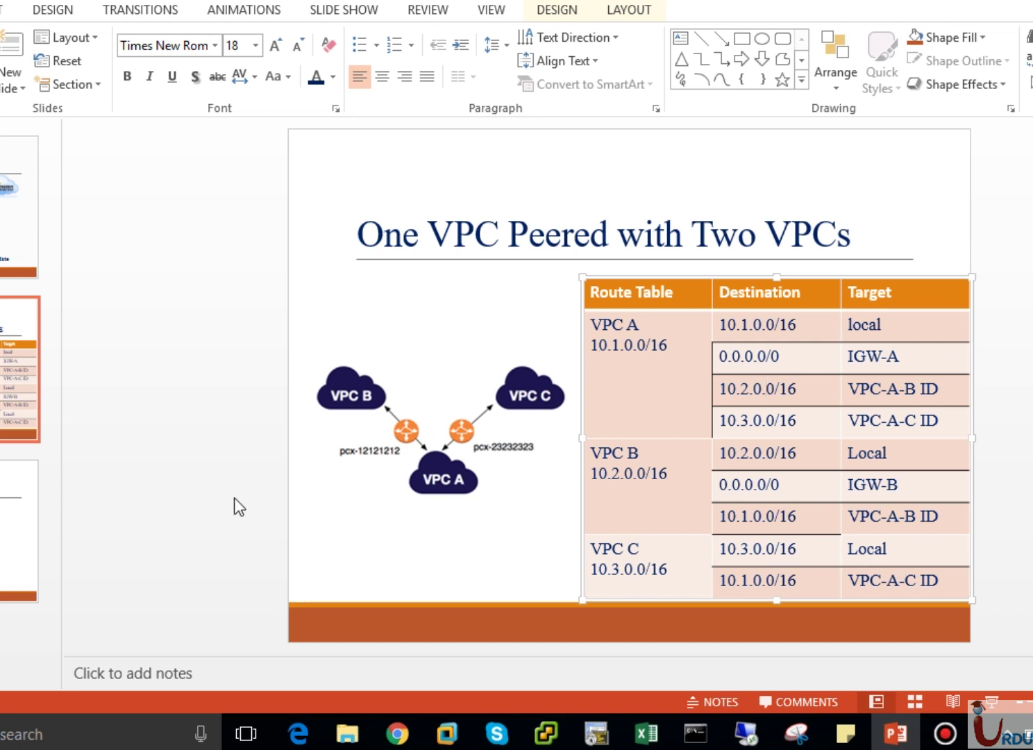
{"action": "left_click", "coordinate": [398, 734]}
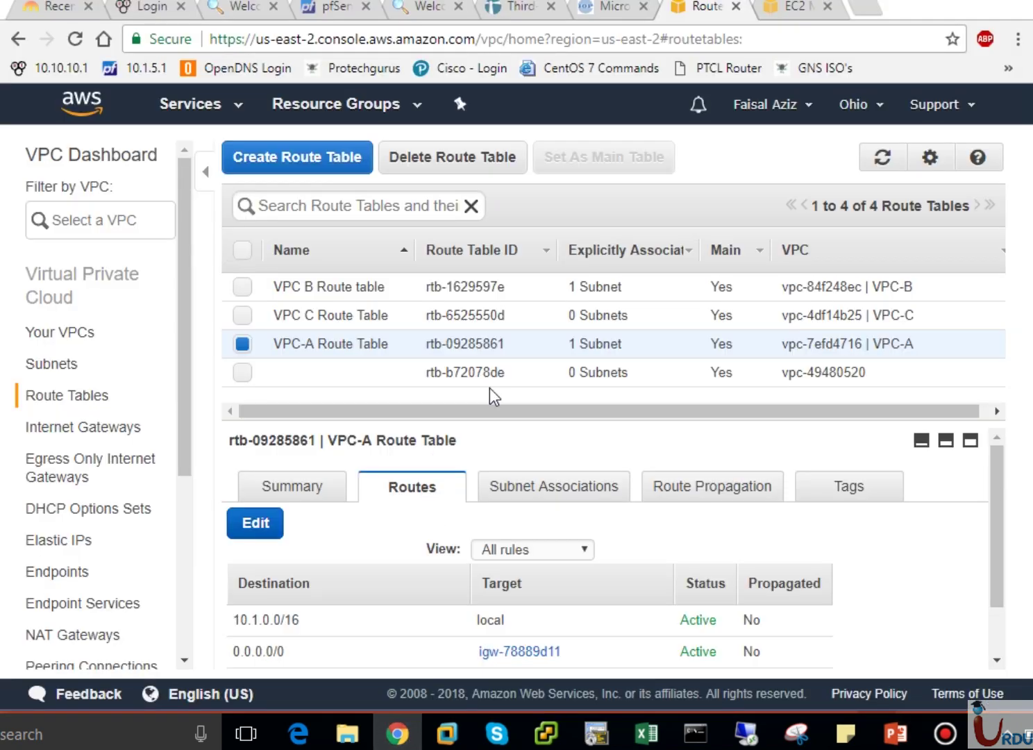
Attempt deleting the VPC-C network, dismissing the warning that running instances block it.
{"action": "left_click", "coordinate": [785, 15]}
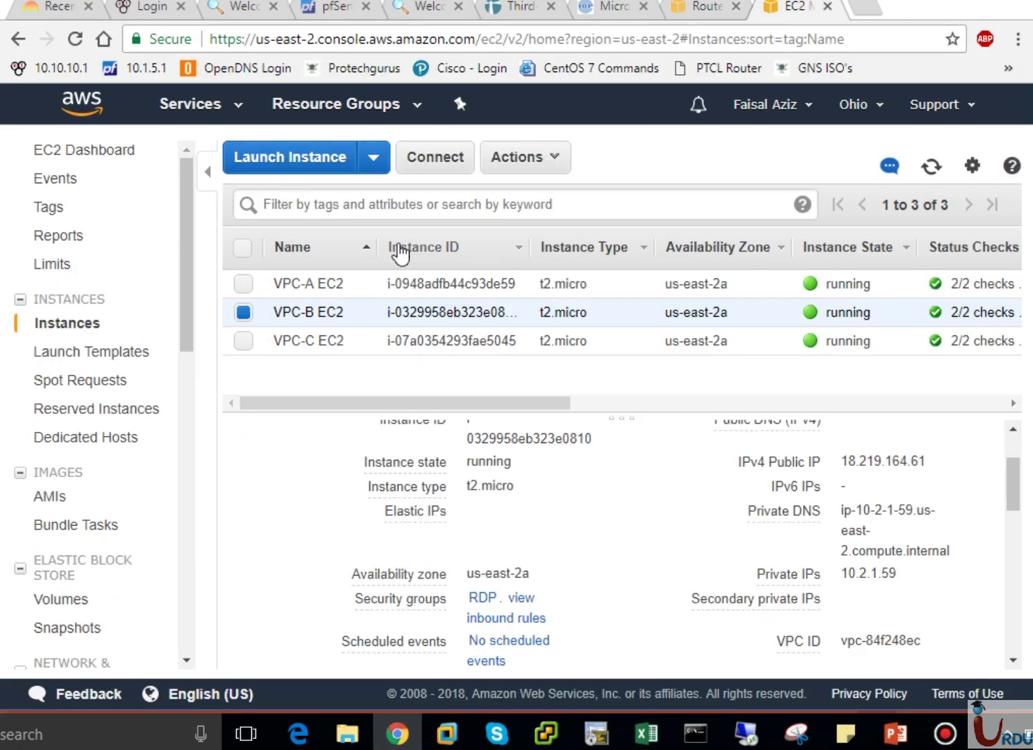
{"action": "left_click", "coordinate": [243, 248]}
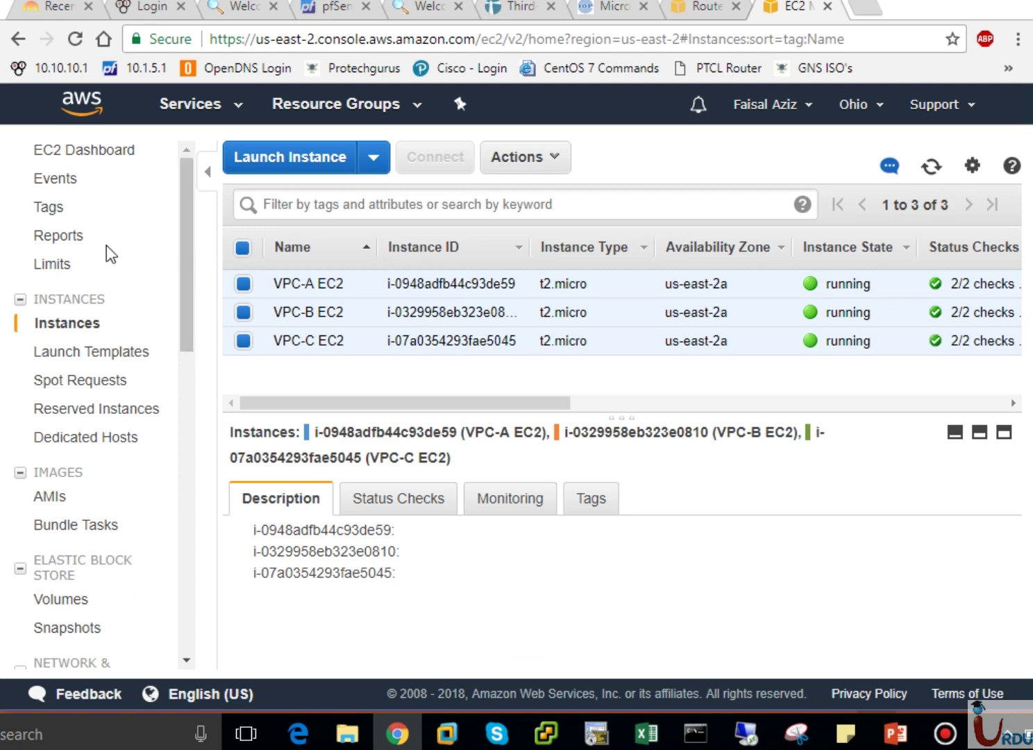
{"action": "left_click", "coordinate": [713, 10]}
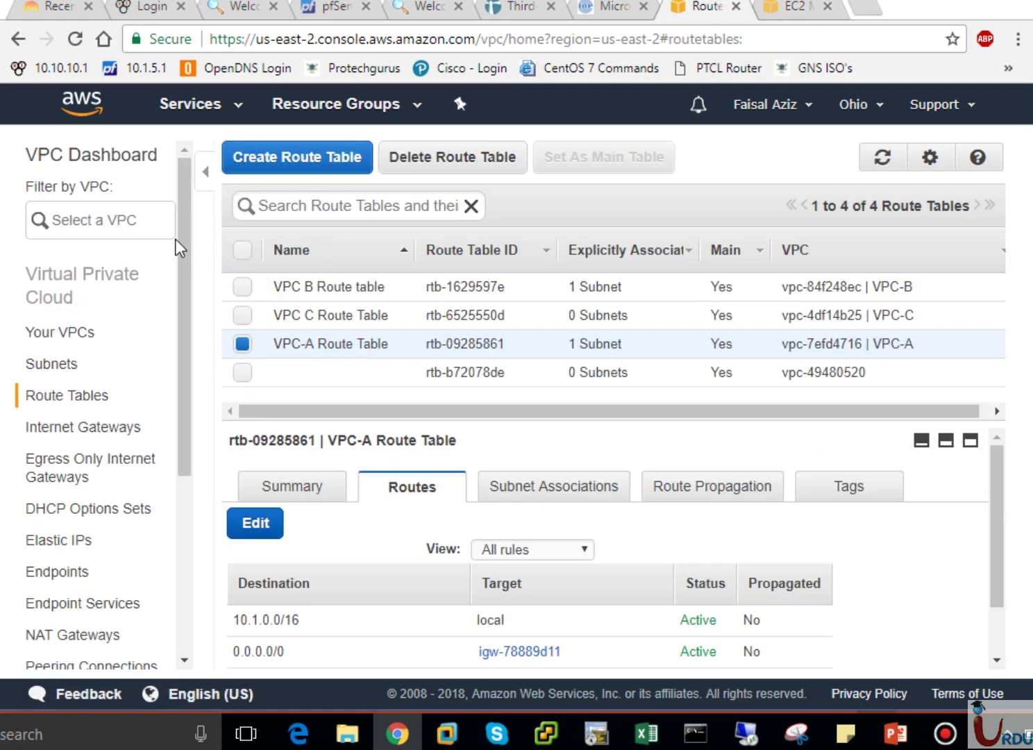
{"action": "left_click", "coordinate": [80, 339]}
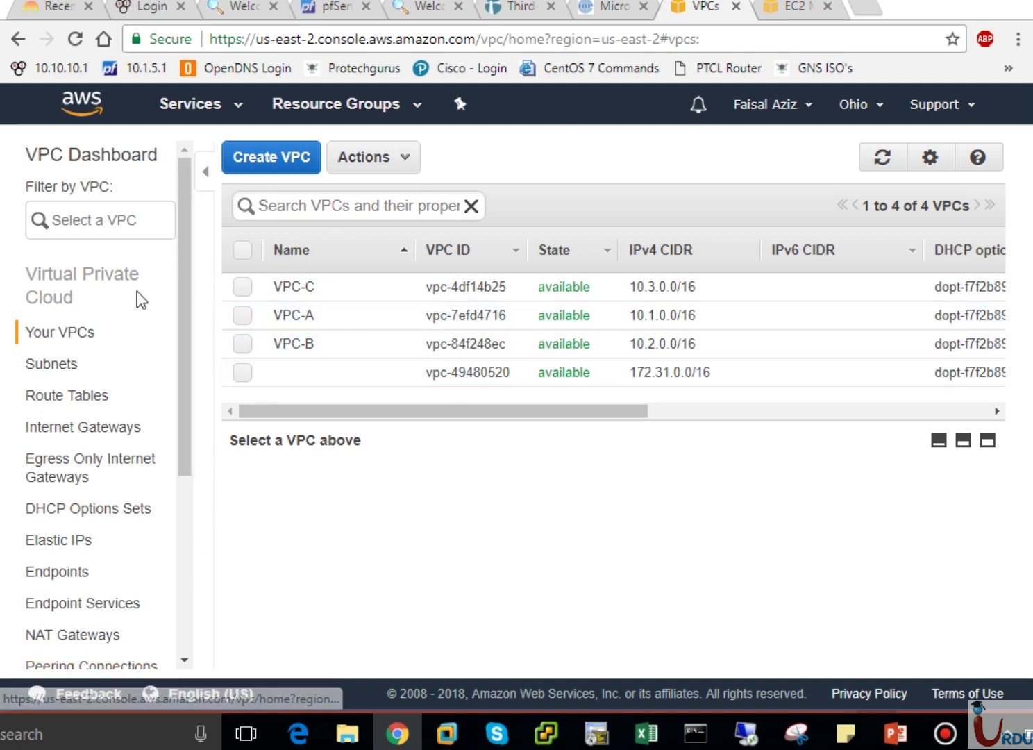
{"action": "left_click", "coordinate": [796, 8]}
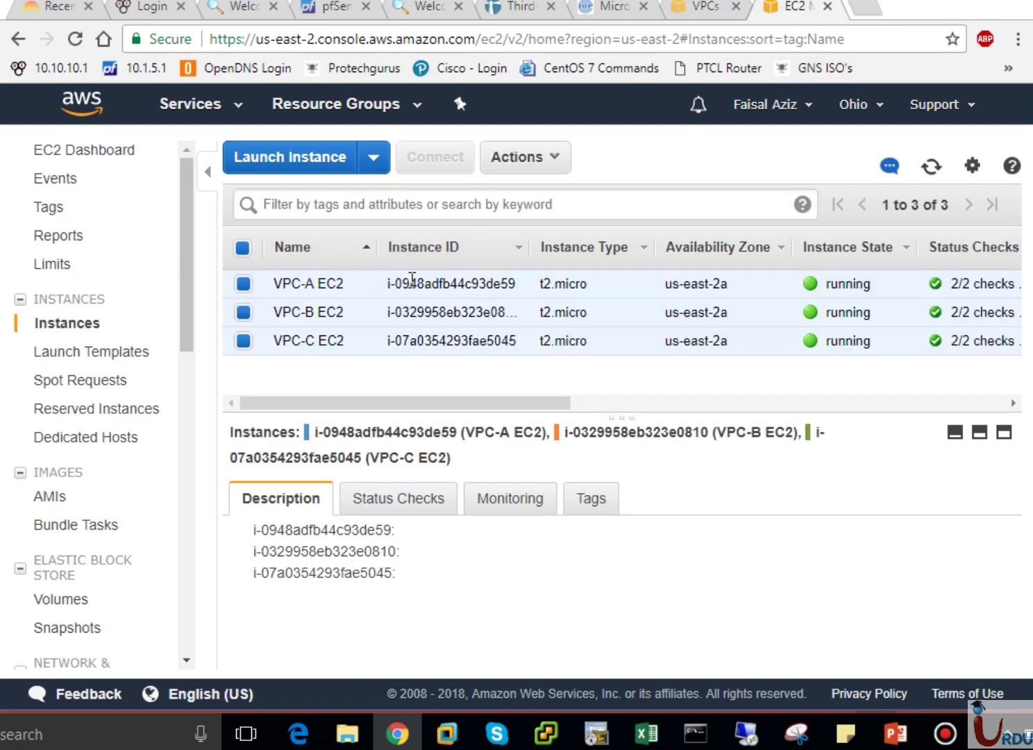
{"action": "left_click", "coordinate": [715, 11]}
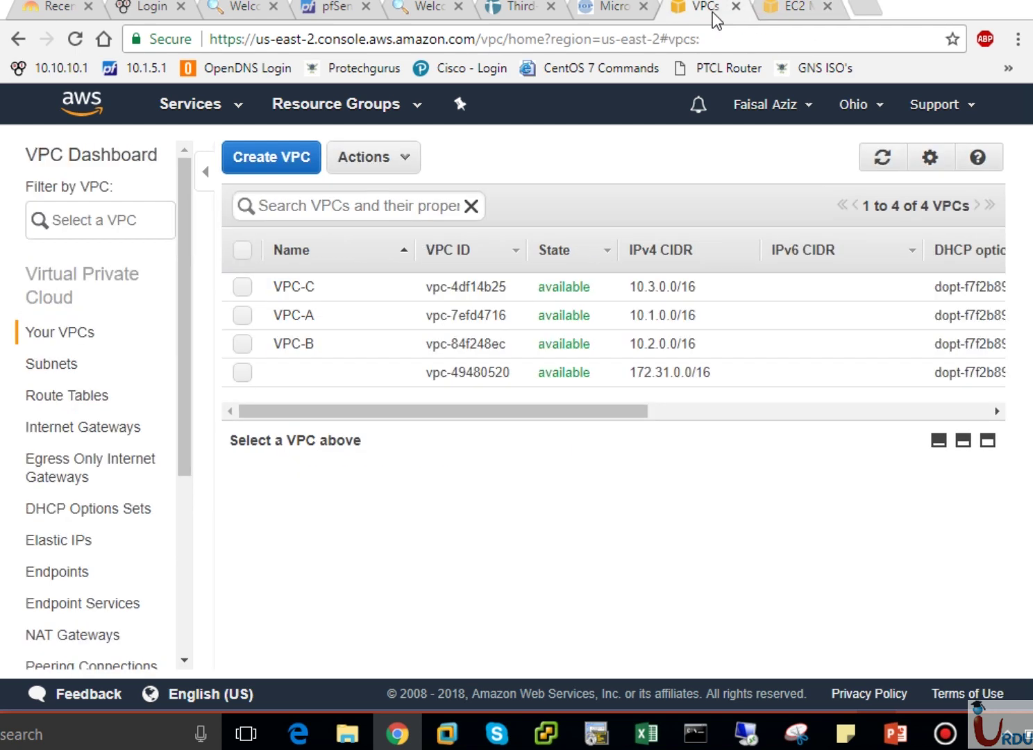
{"action": "left_click", "coordinate": [245, 287]}
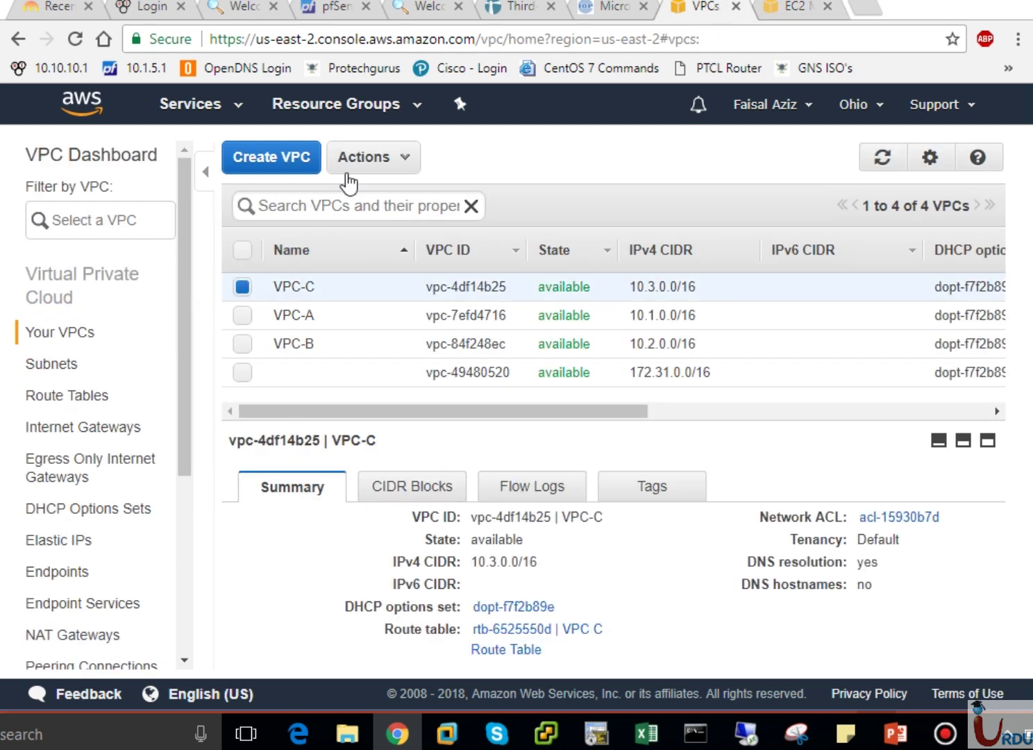
{"action": "left_click", "coordinate": [368, 157]}
{"action": "left_click", "coordinate": [379, 207]}
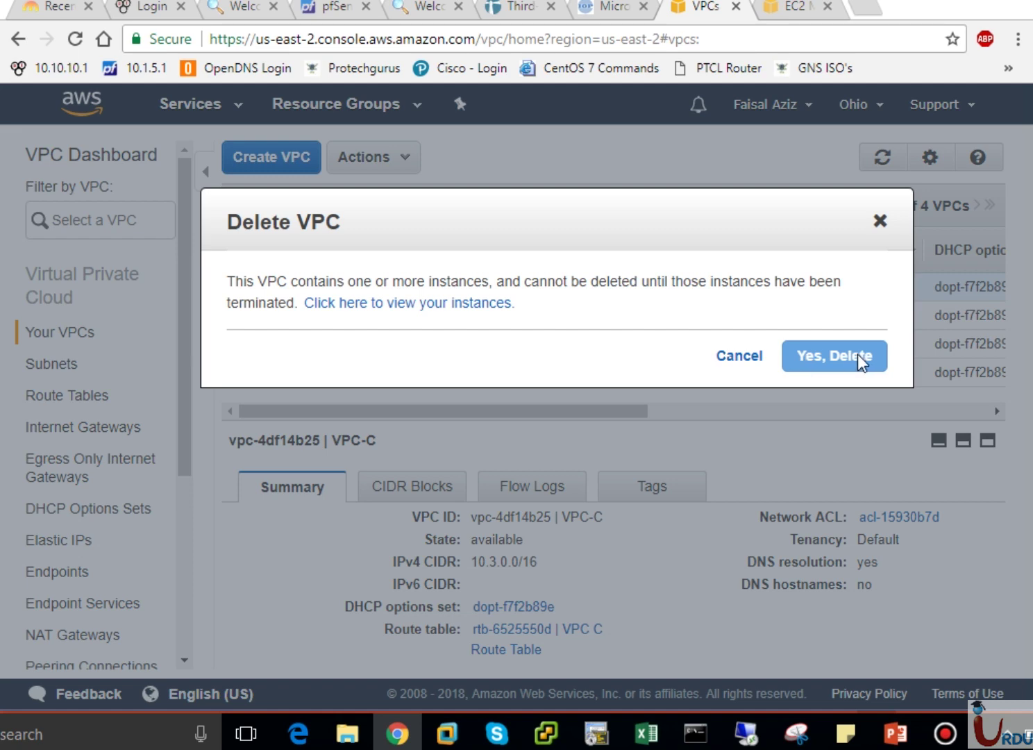
{"action": "left_click", "coordinate": [738, 356]}
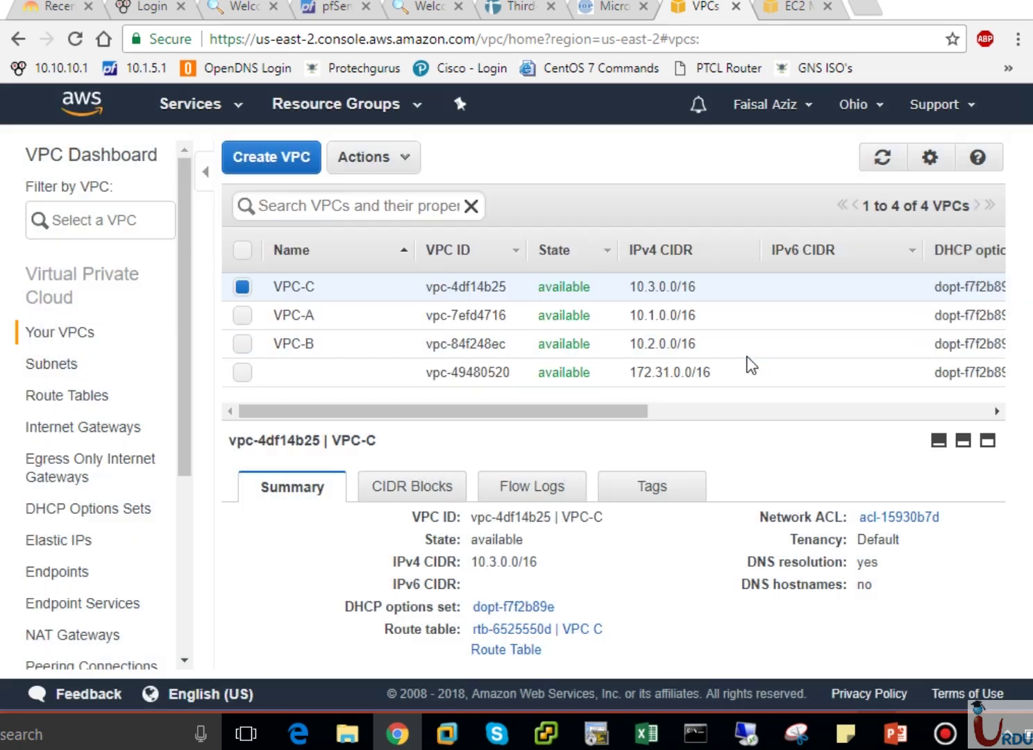
Terminate all three EC2 instances for VPC-A, VPC-B and VPC-C.
{"action": "left_click", "coordinate": [788, 11]}
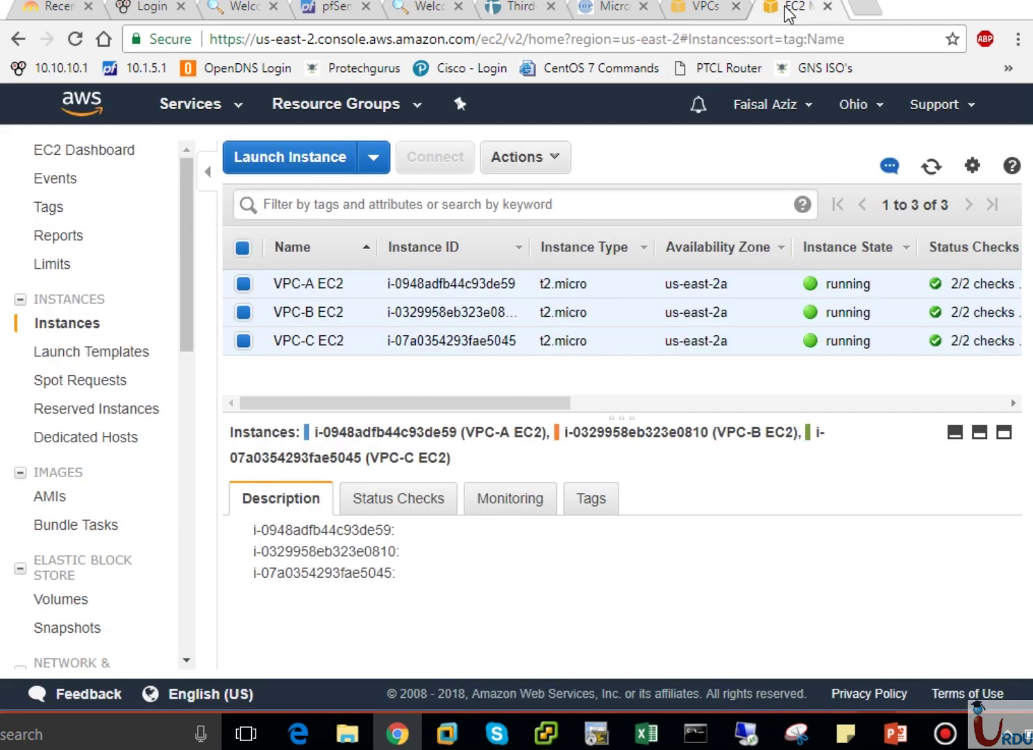
{"action": "left_click", "coordinate": [548, 157]}
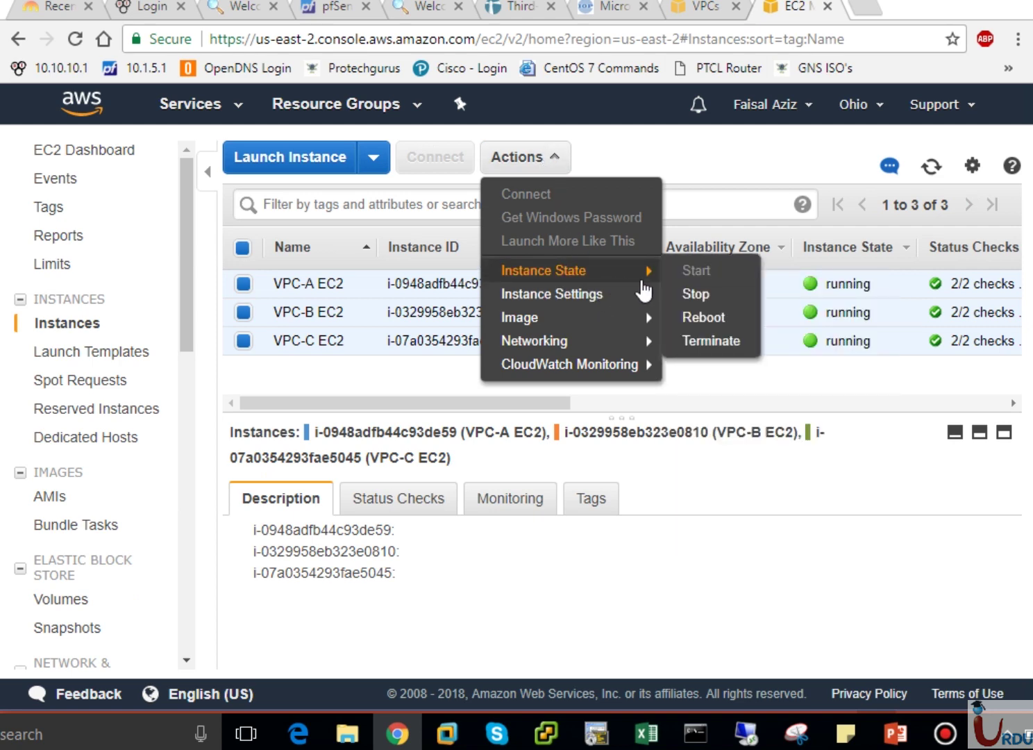
{"action": "mouse_move", "coordinate": [645, 271]}
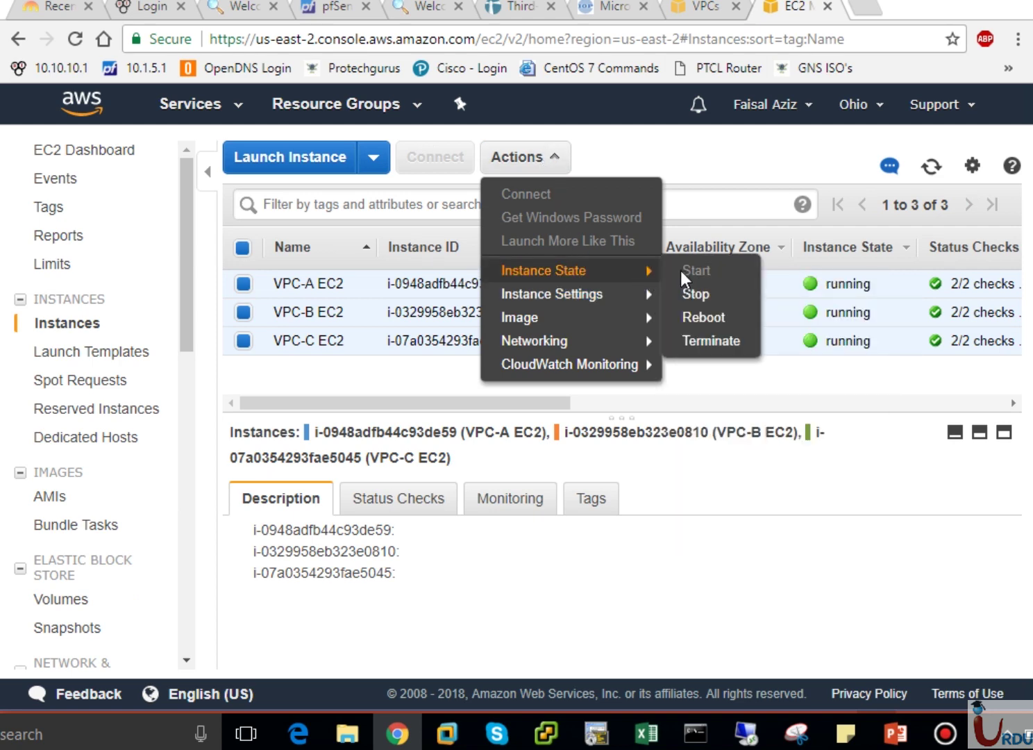
{"action": "left_click", "coordinate": [697, 340]}
{"action": "left_click", "coordinate": [781, 551]}
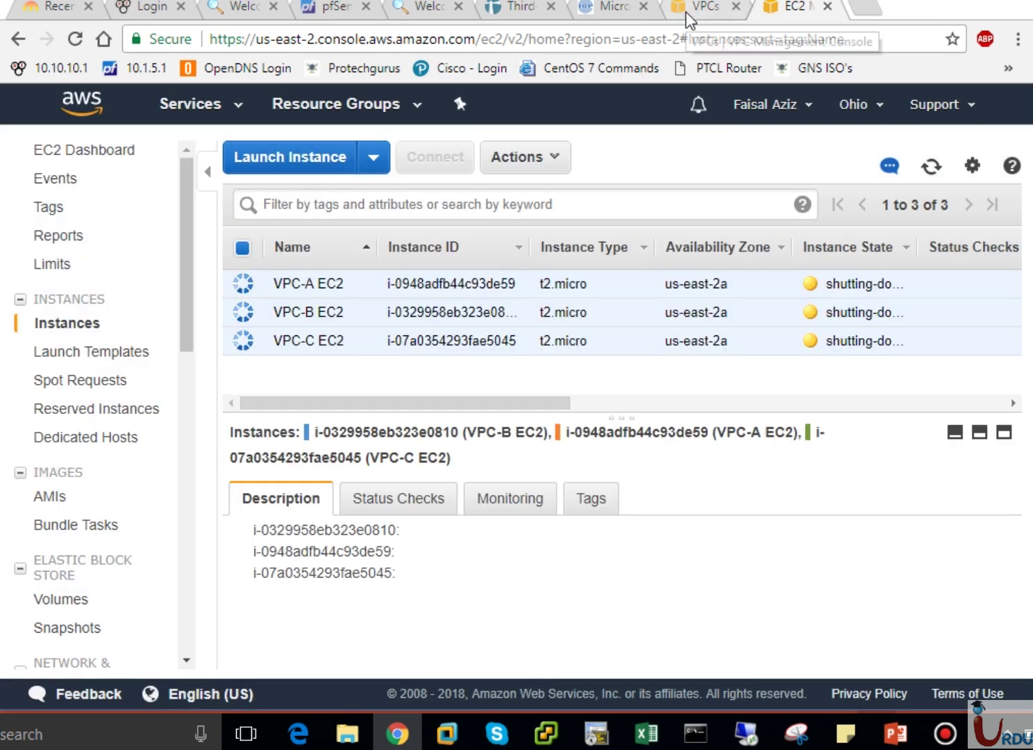
{"action": "left_click", "coordinate": [704, 20]}
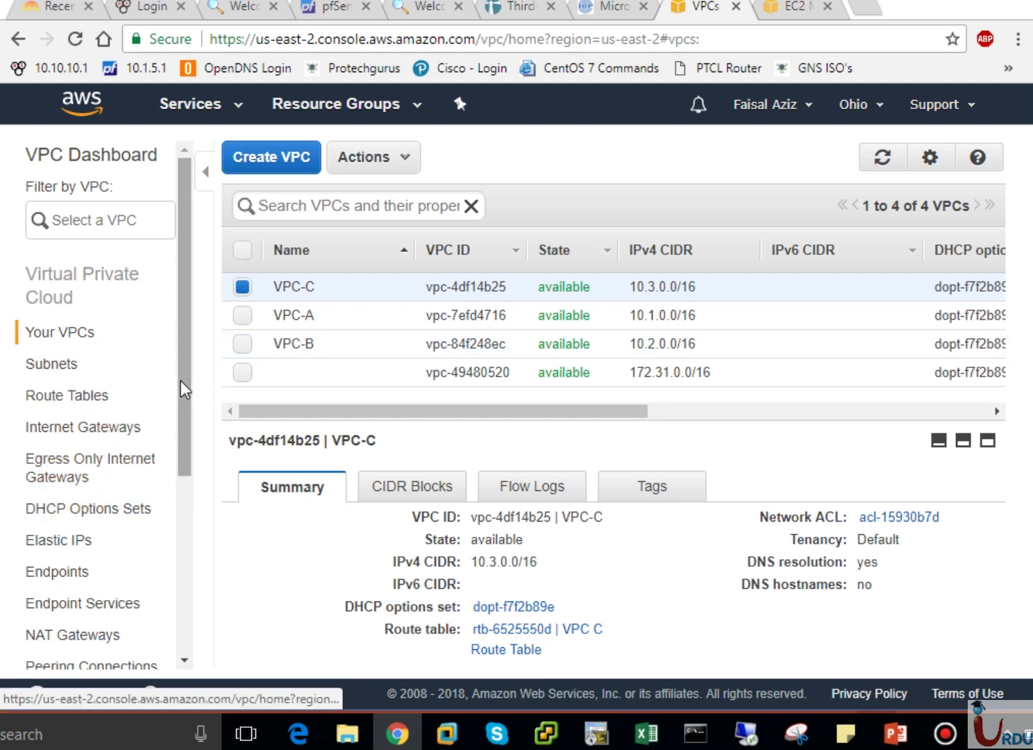
{"action": "left_click_drag", "start_coordinate": [182, 380], "coordinate": [187, 525]}
Delete the VPC-A-C peering connection (pcx-7bcabe12).
{"action": "left_click", "coordinate": [120, 449]}
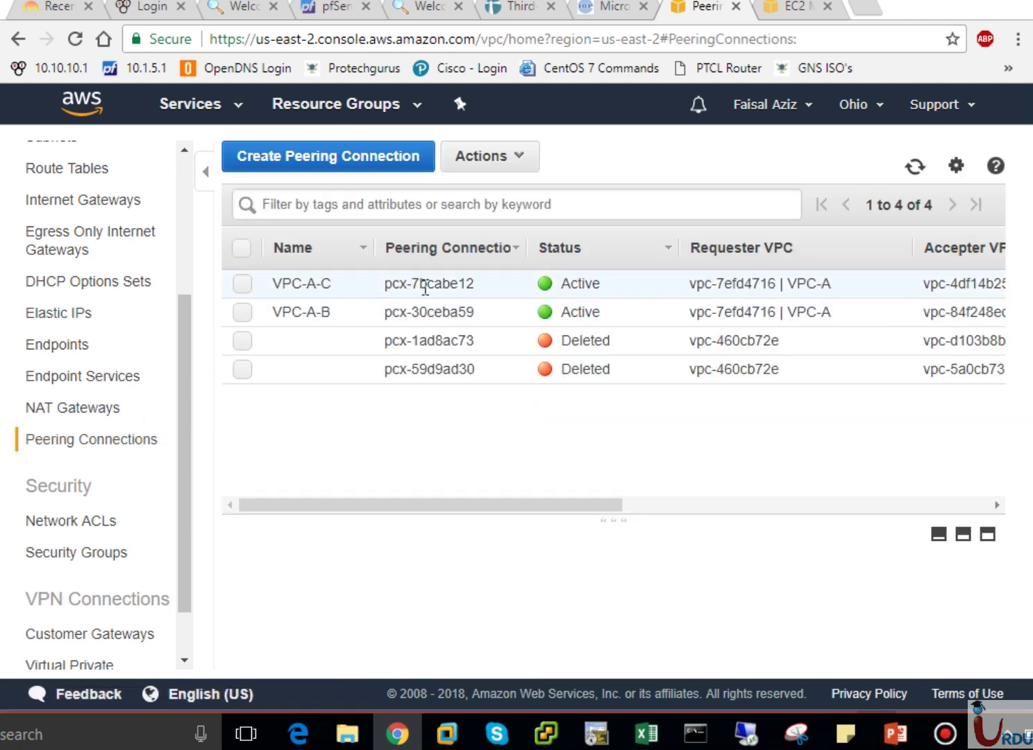
{"action": "left_click", "coordinate": [242, 284]}
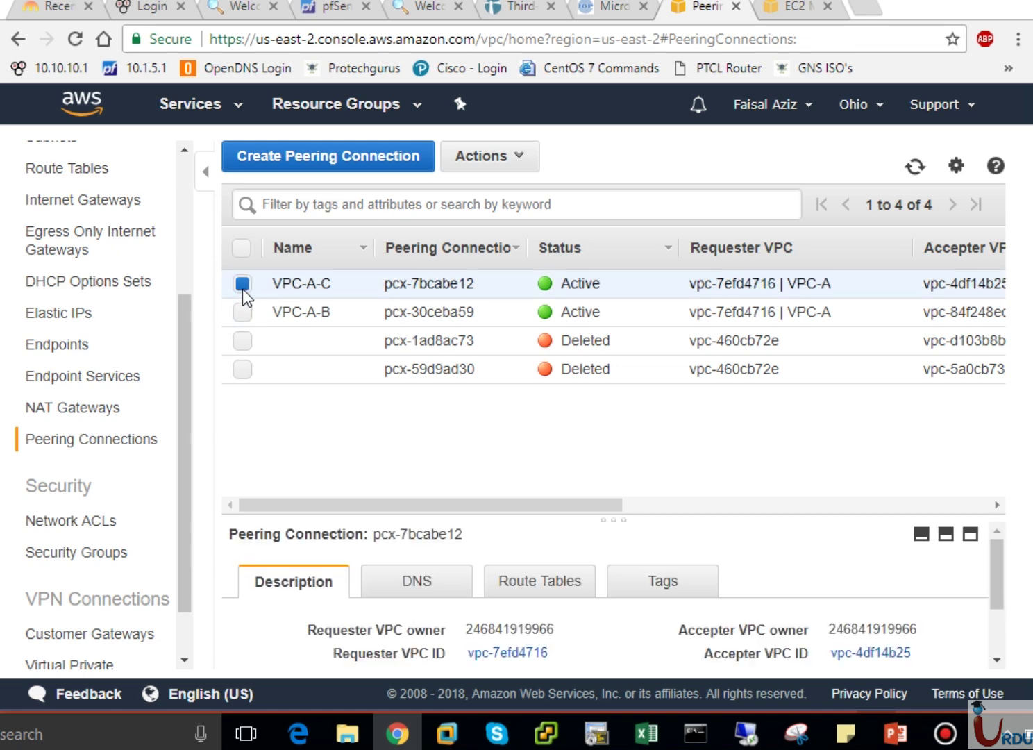
{"action": "left_click", "coordinate": [504, 165]}
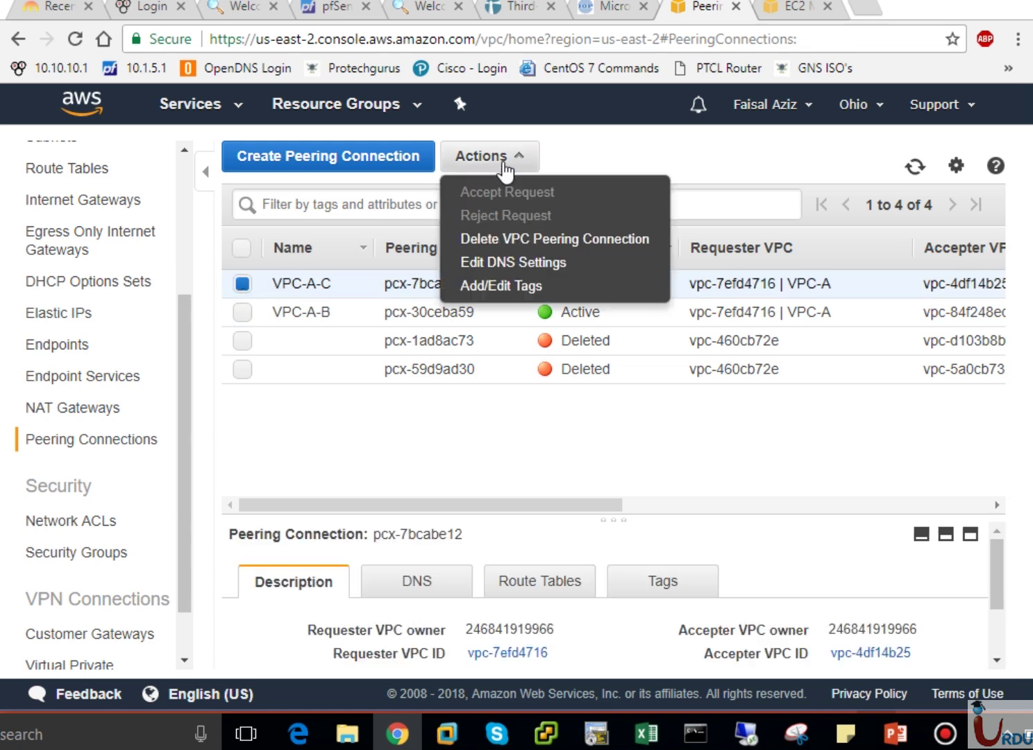
{"action": "left_click", "coordinate": [522, 241]}
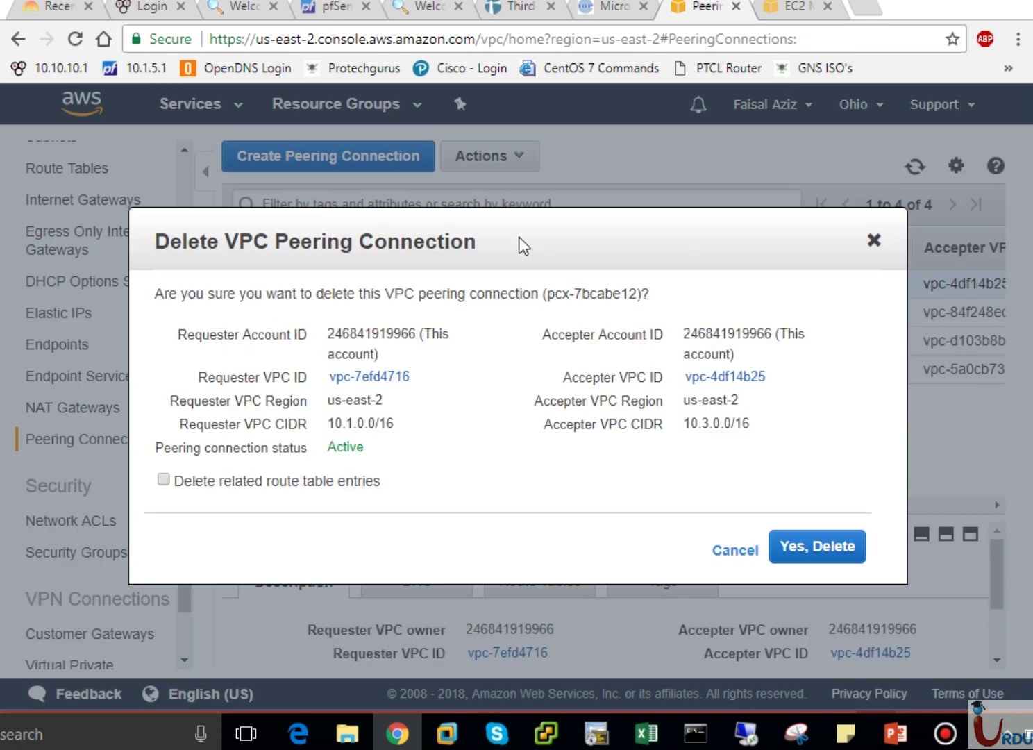
{"action": "left_click", "coordinate": [804, 548]}
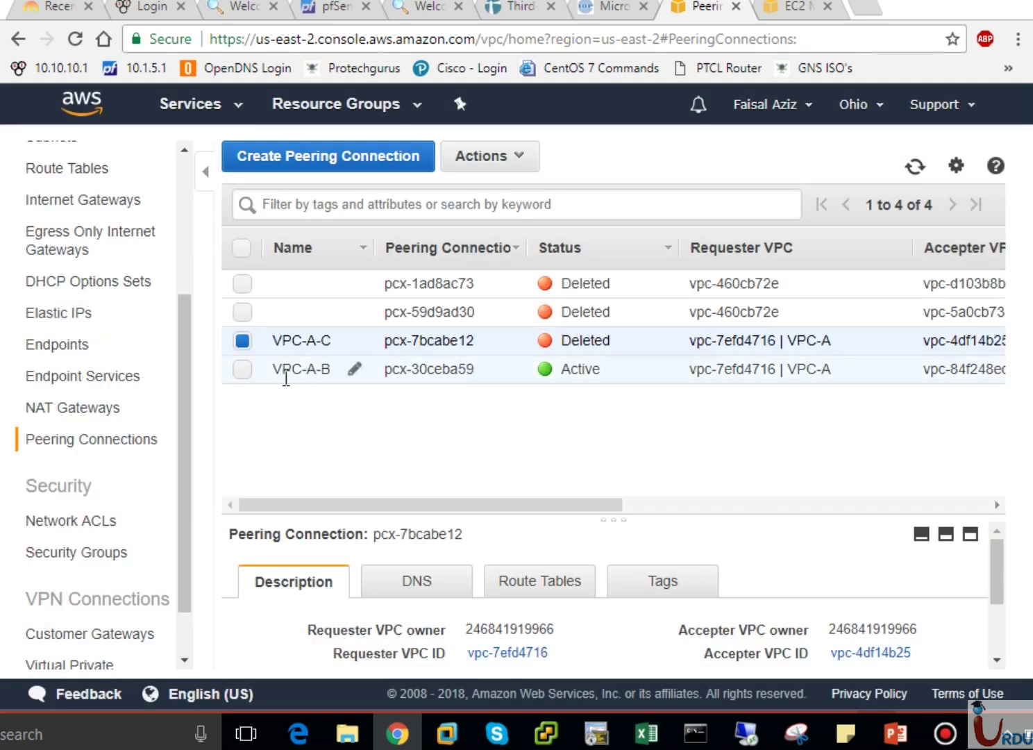
Delete the VPC-A-B peering connection (pcx-30ceba59).
{"action": "left_click", "coordinate": [239, 370]}
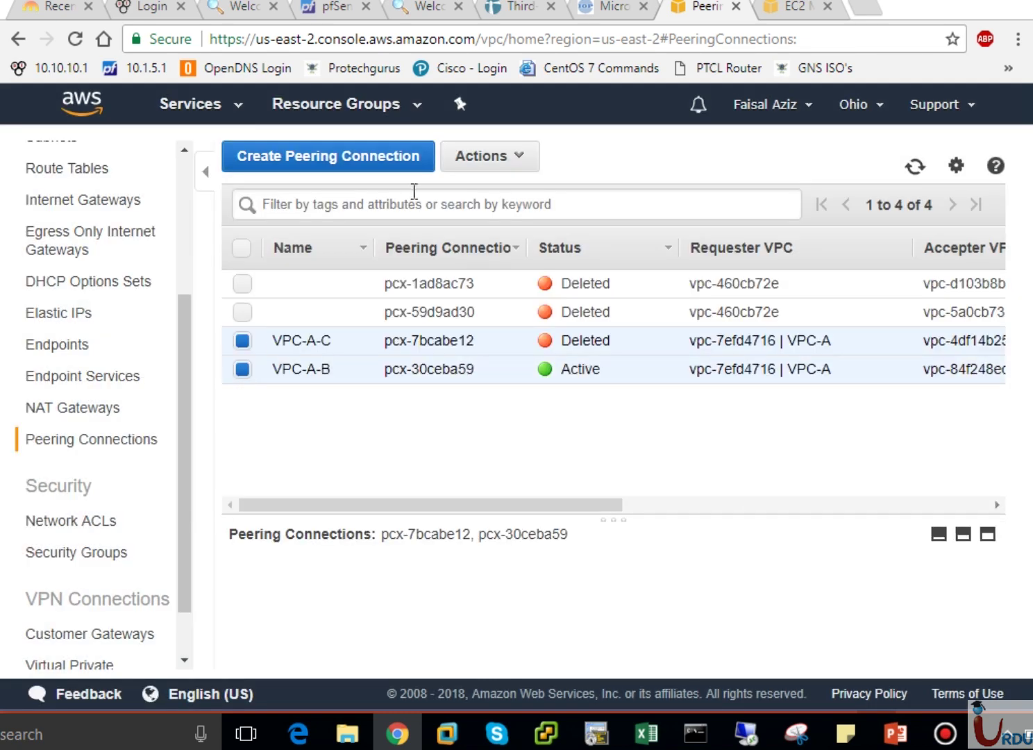
{"action": "left_click", "coordinate": [486, 166]}
{"action": "left_click", "coordinate": [386, 467]}
{"action": "left_click", "coordinate": [250, 377]}
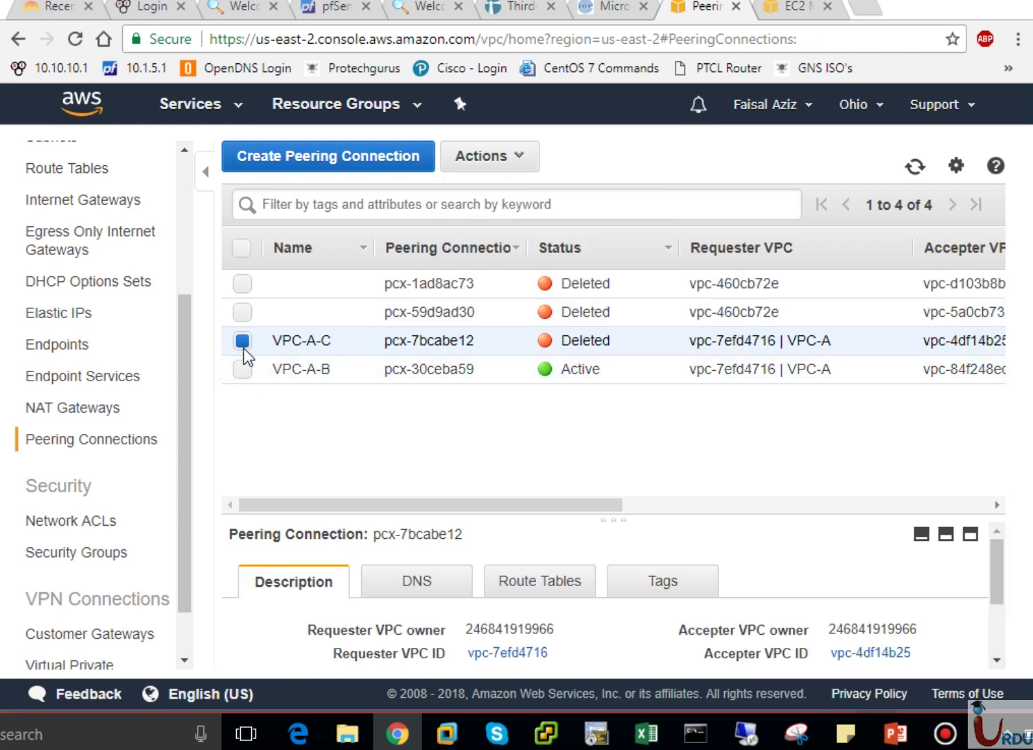
{"action": "left_click", "coordinate": [243, 342]}
{"action": "left_click", "coordinate": [243, 367]}
{"action": "left_click", "coordinate": [492, 158]}
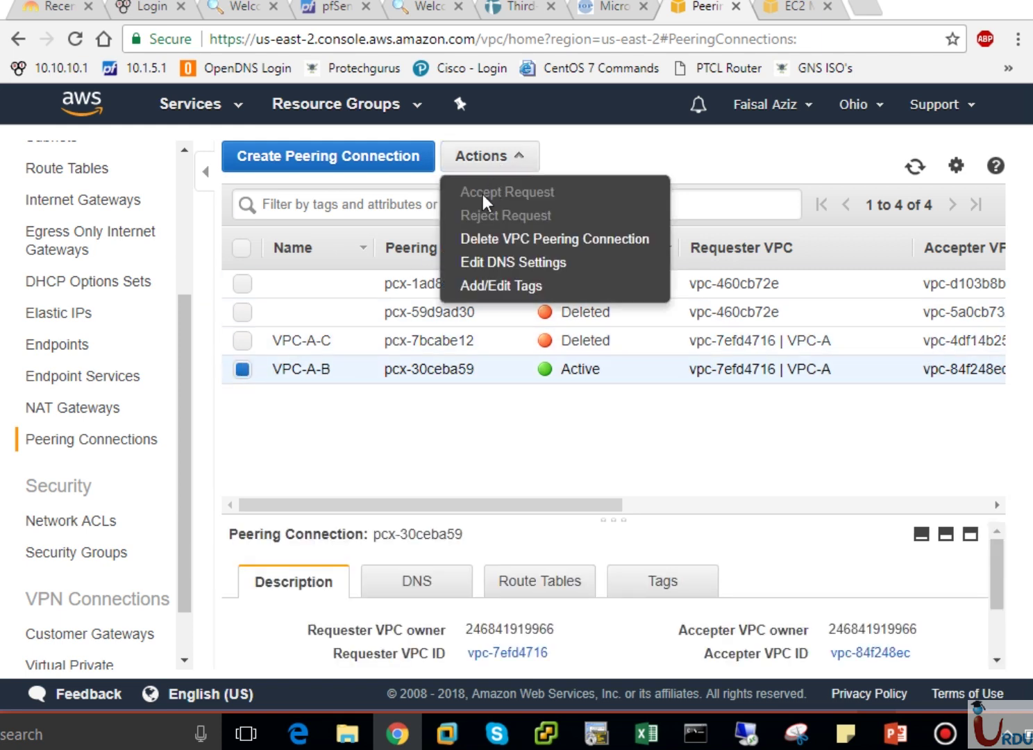
{"action": "left_click", "coordinate": [244, 372]}
{"action": "left_click", "coordinate": [243, 368]}
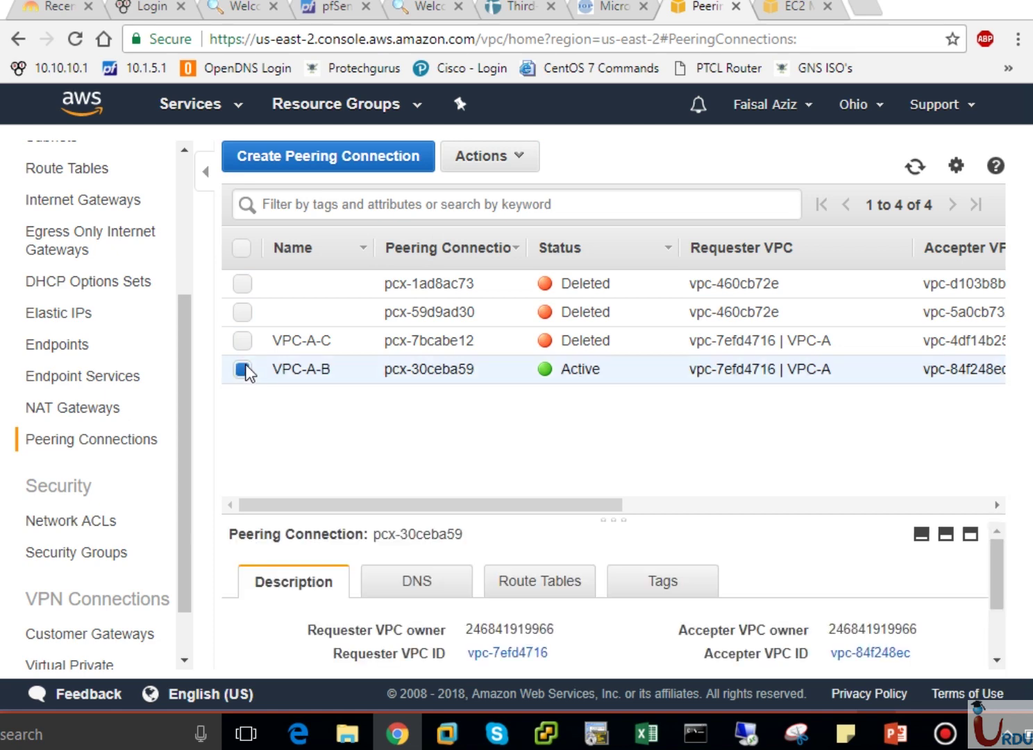
{"action": "left_click", "coordinate": [497, 170]}
{"action": "left_click", "coordinate": [478, 237]}
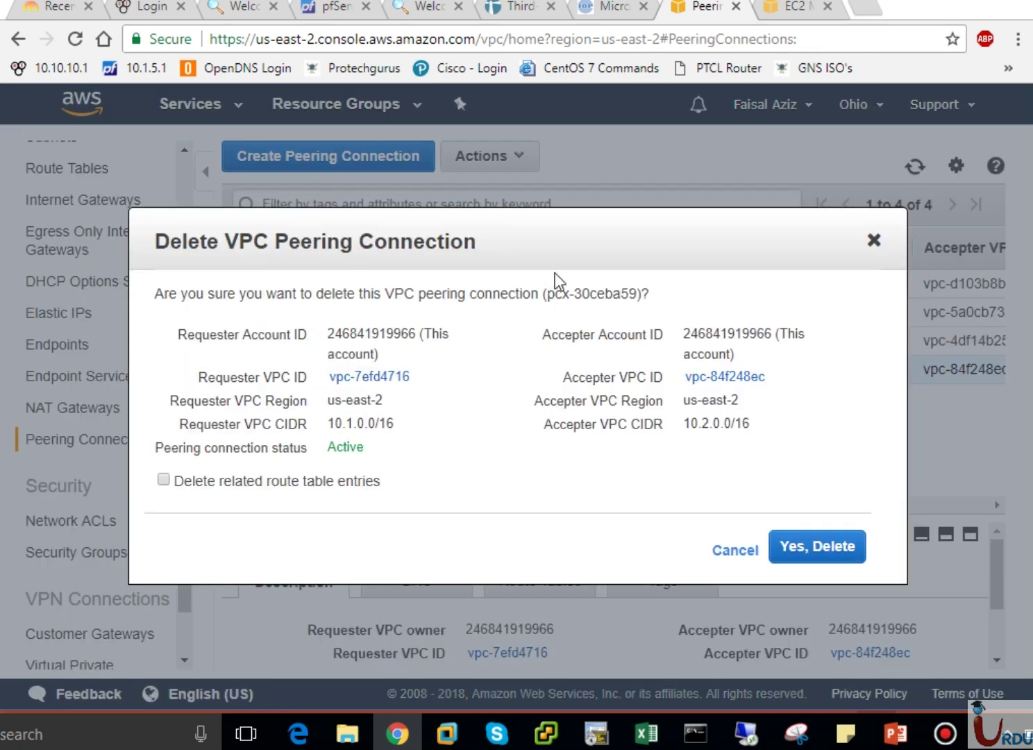
{"action": "left_click", "coordinate": [818, 547]}
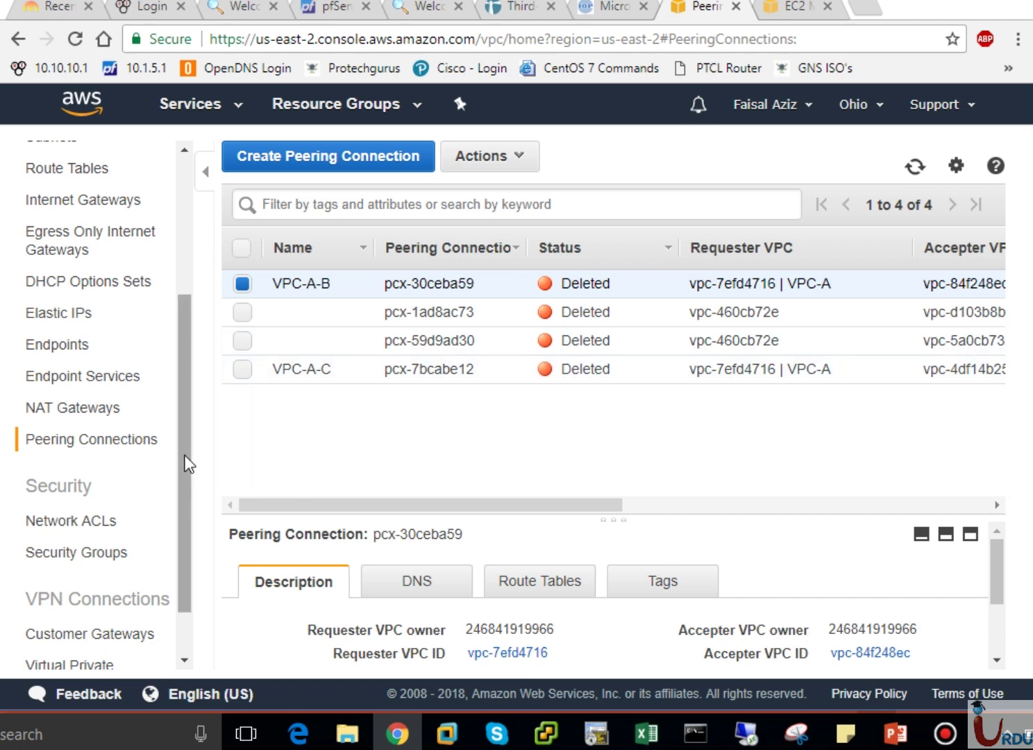
Check the EC2 instances list to confirm all three are shutting down.
{"action": "left_click_drag", "start_coordinate": [185, 462], "coordinate": [178, 300]}
{"action": "left_click", "coordinate": [66, 334]}
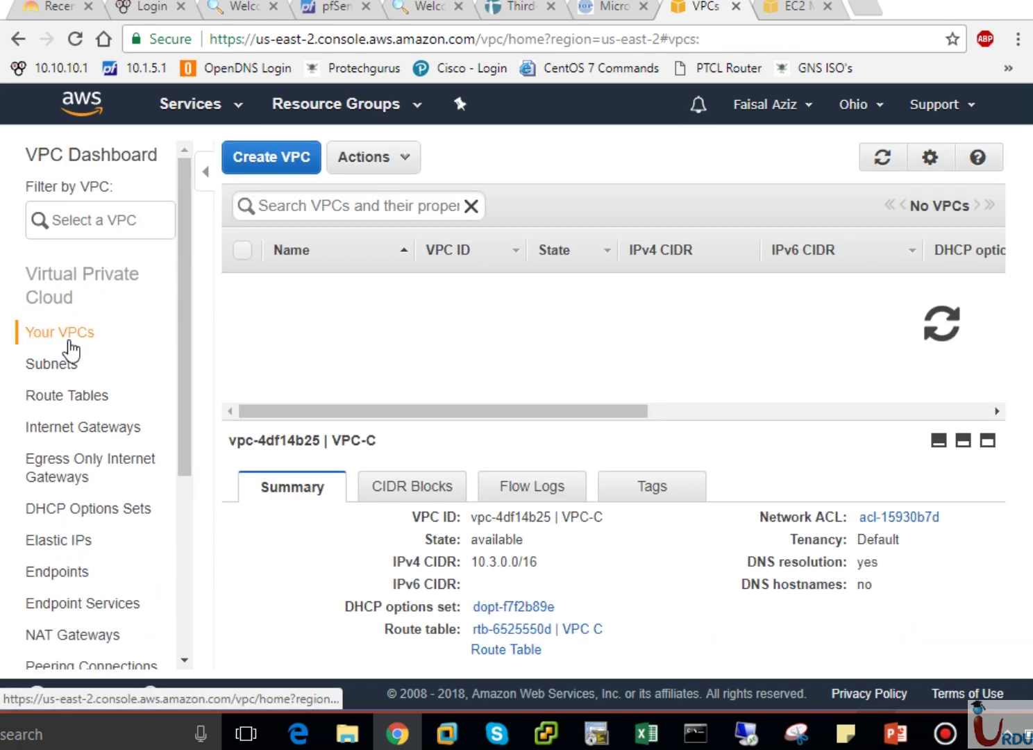
{"action": "left_click", "coordinate": [794, 10]}
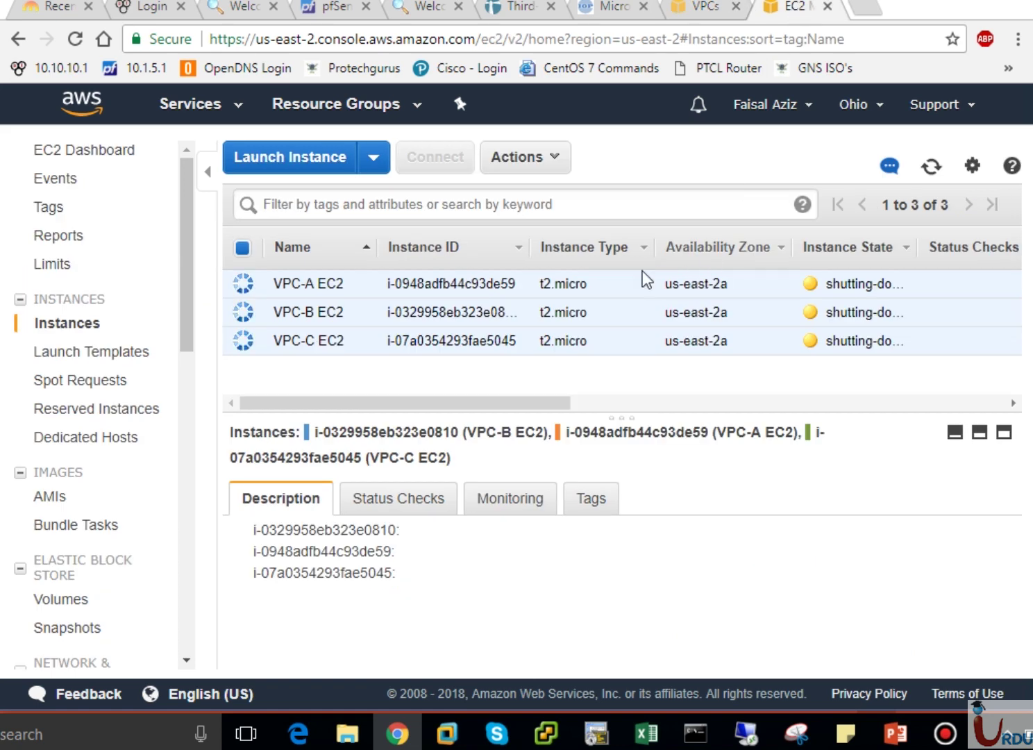